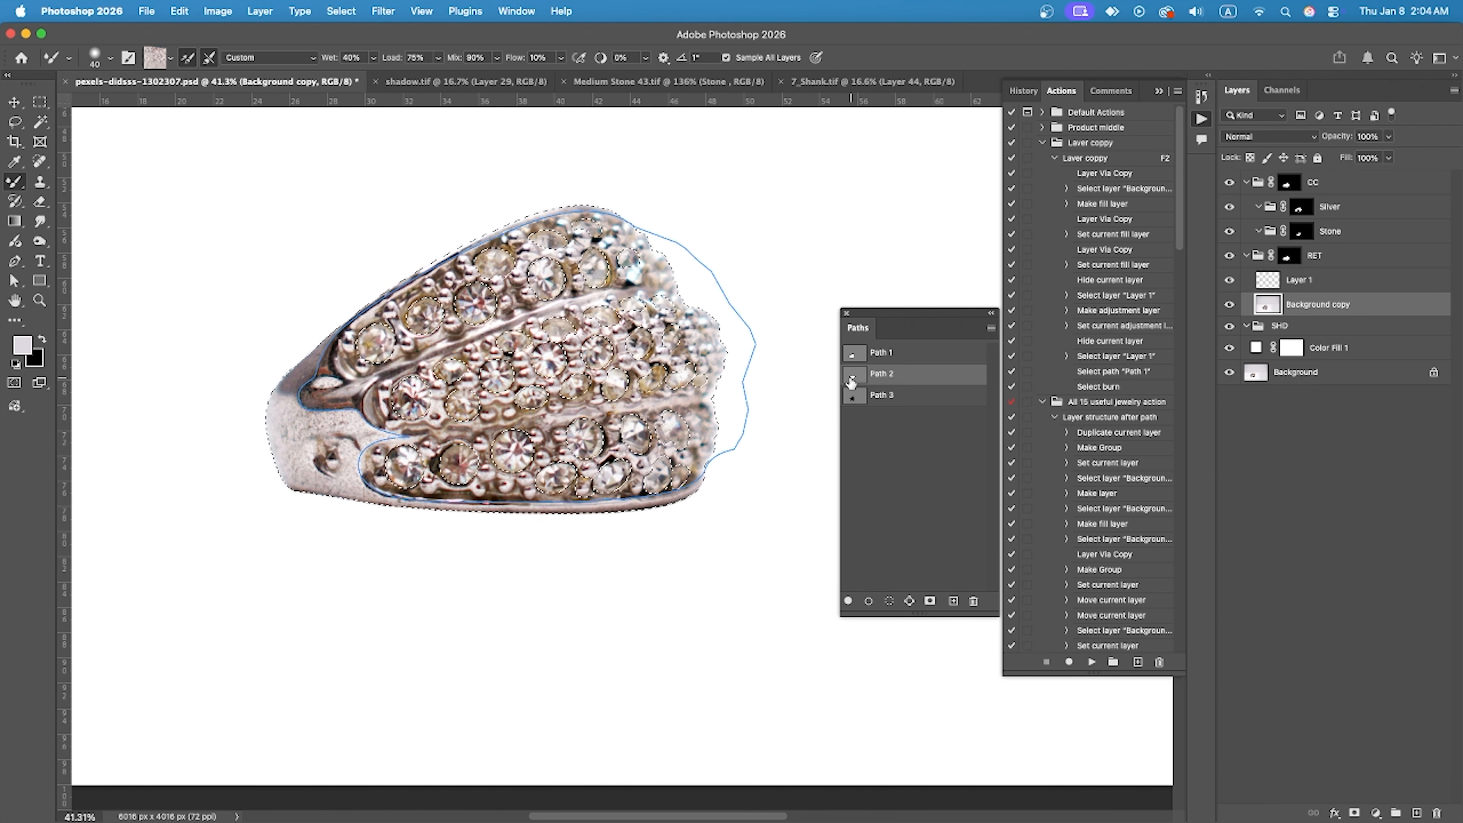
Copy the curved four-sided gold shank piece from 7_Shank.tif into the ring document.
scroll(340, 471, up, 5)
scroll(588, 432, down, 4)
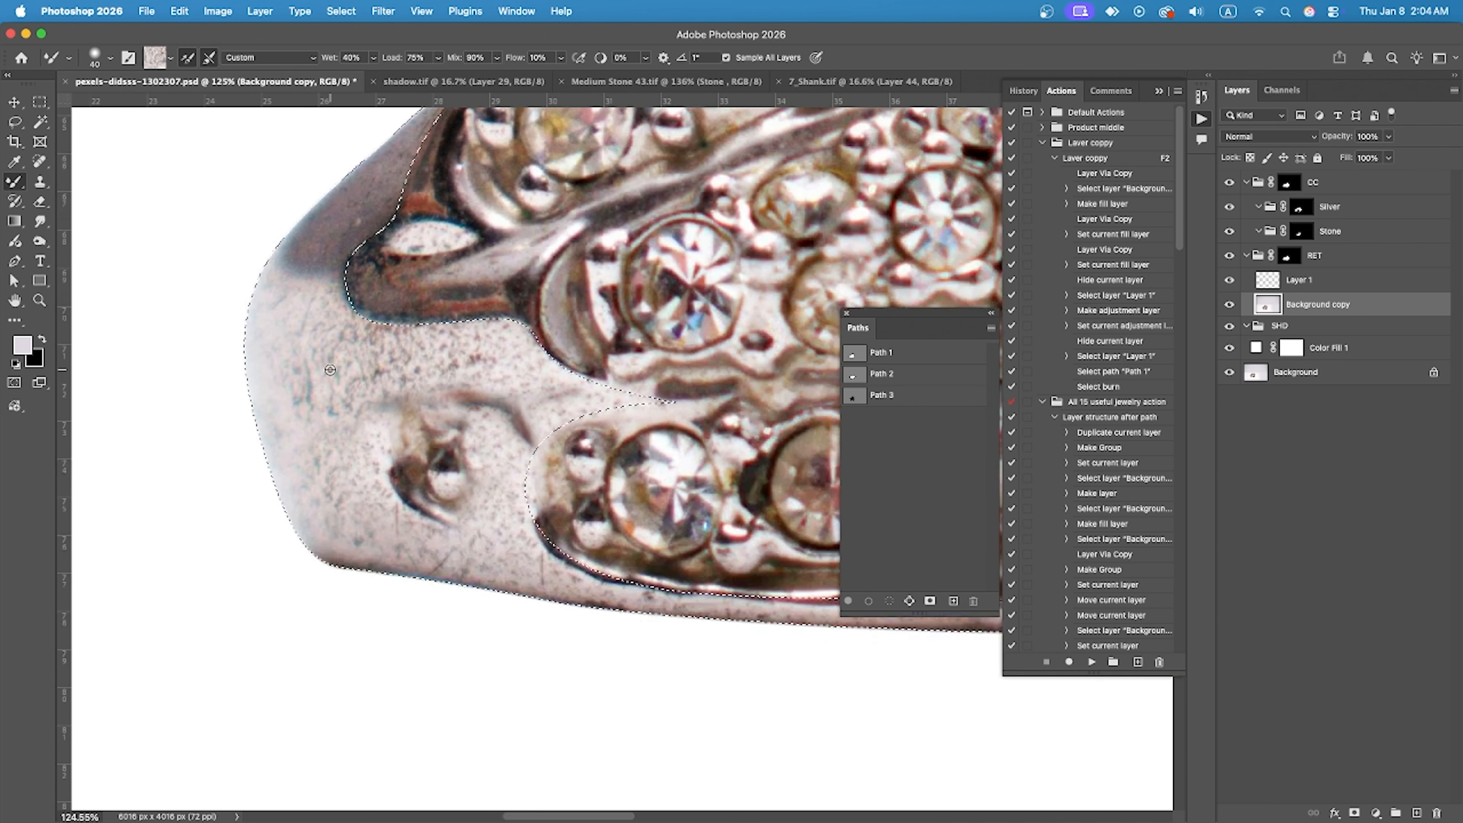
scroll(342, 347, up, 5)
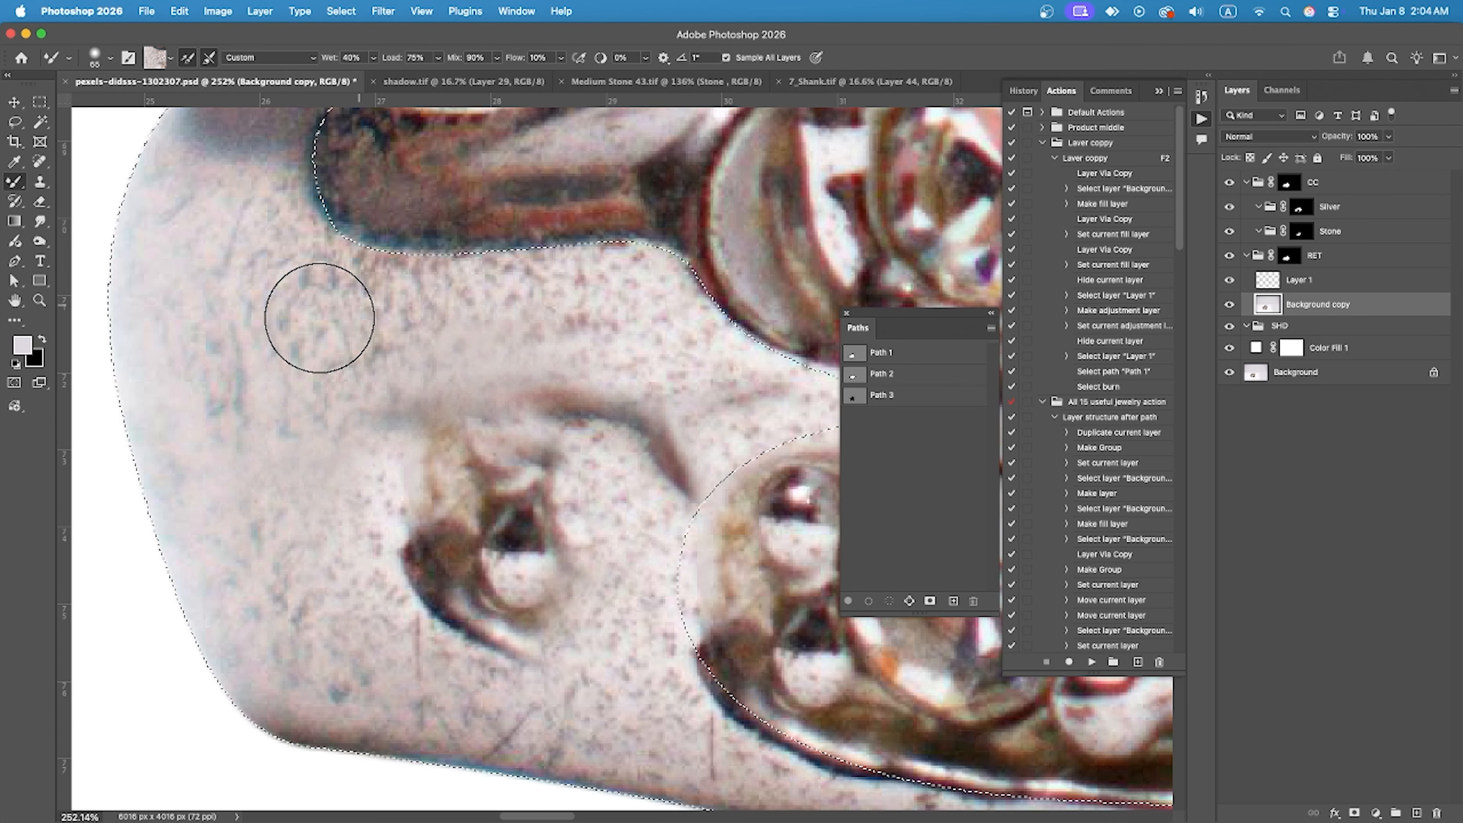
scroll(275, 379, down, 3)
click(857, 85)
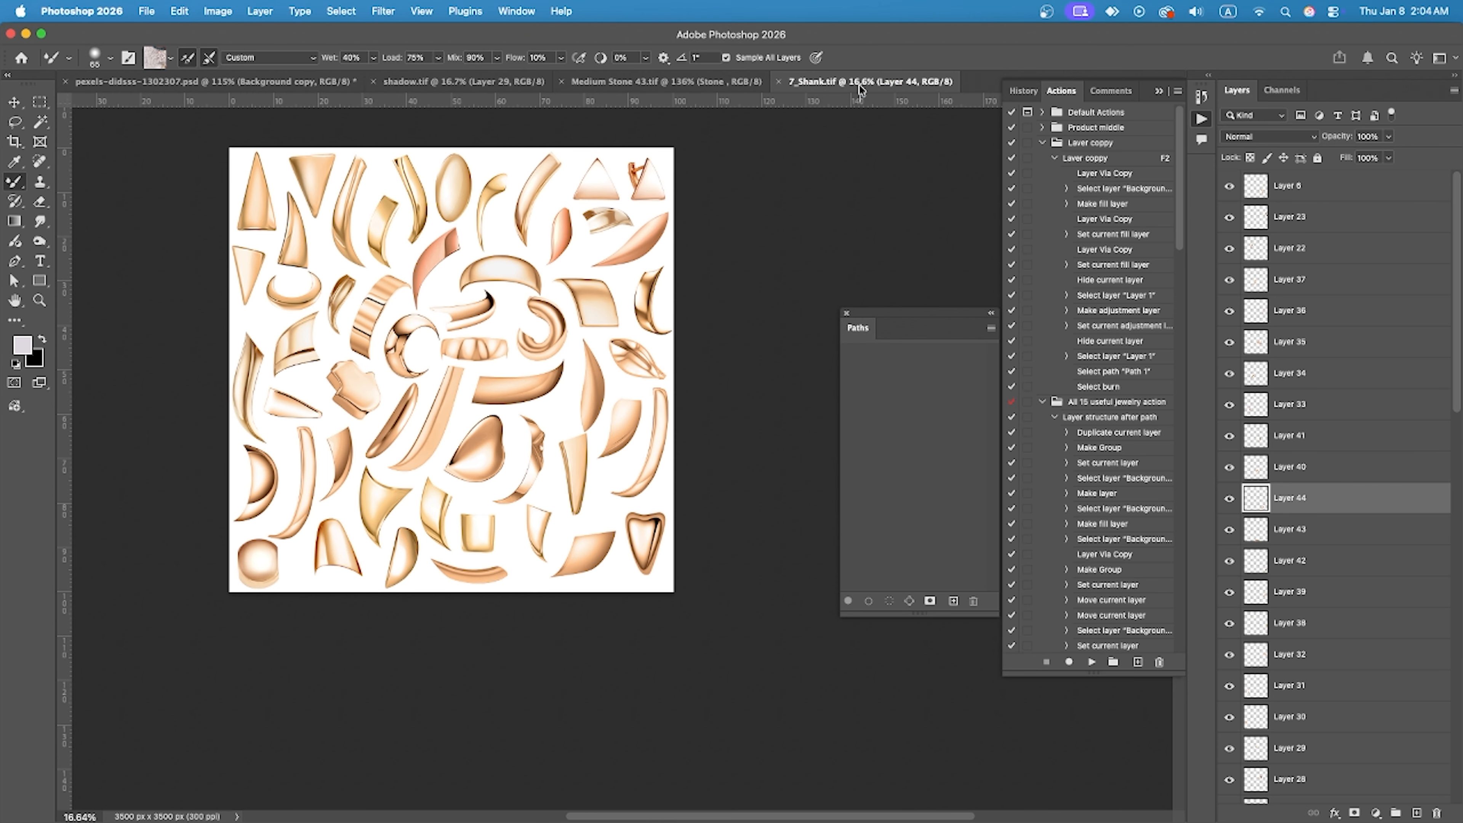
key(v)
drag(493, 279, 488, 293)
drag(375, 476, 337, 393)
Free-transform the copied shank piece, moving it up over the stones and flipping it horizontally.
key(ctrl+t)
right_click(507, 370)
click(597, 742)
scroll(400, 352, up, 2)
right_click(349, 379)
click(429, 749)
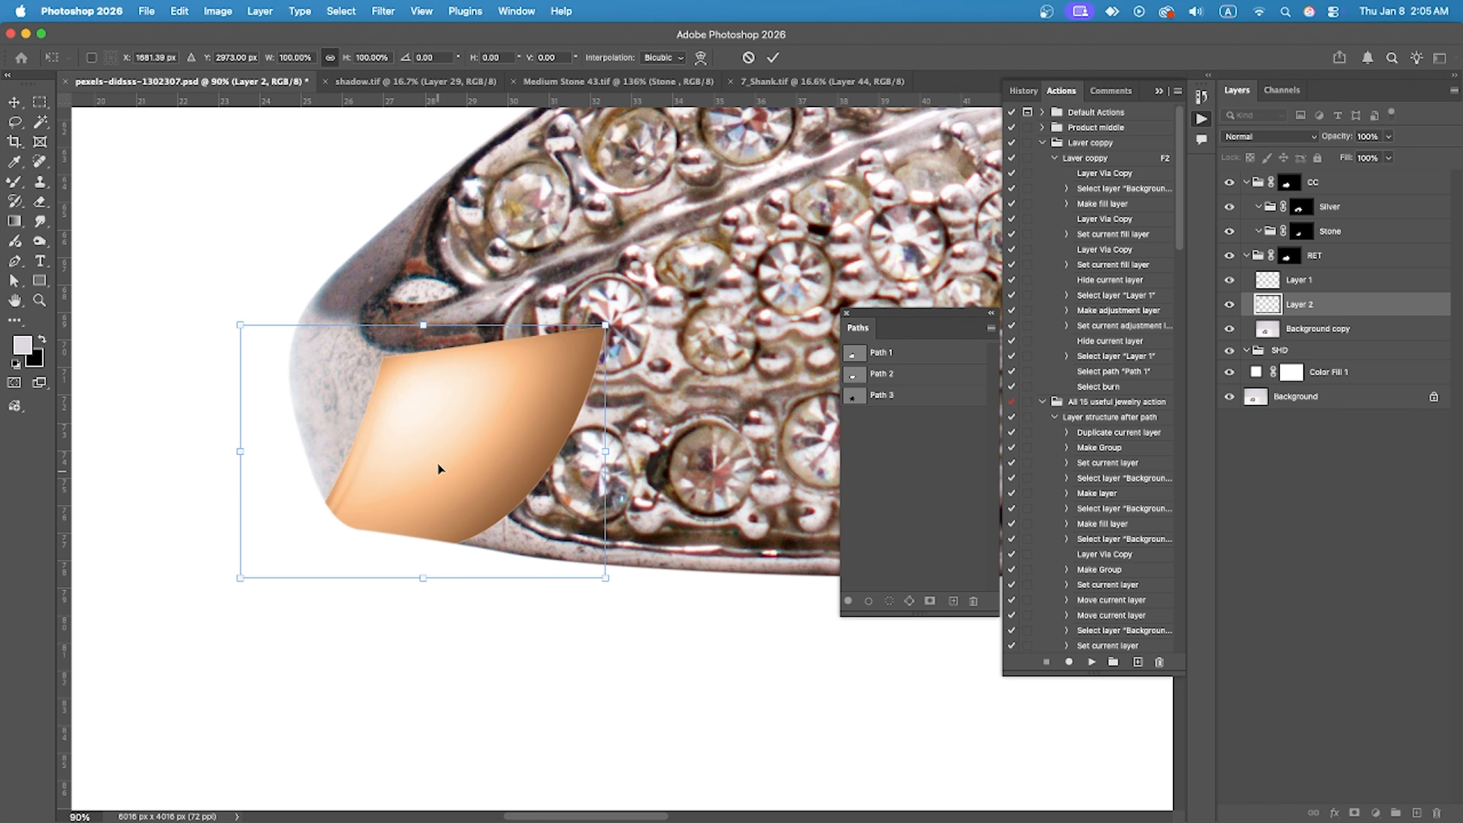
drag(449, 456, 539, 355)
right_click(558, 337)
click(617, 724)
right_click(574, 364)
click(627, 731)
right_click(515, 377)
click(571, 746)
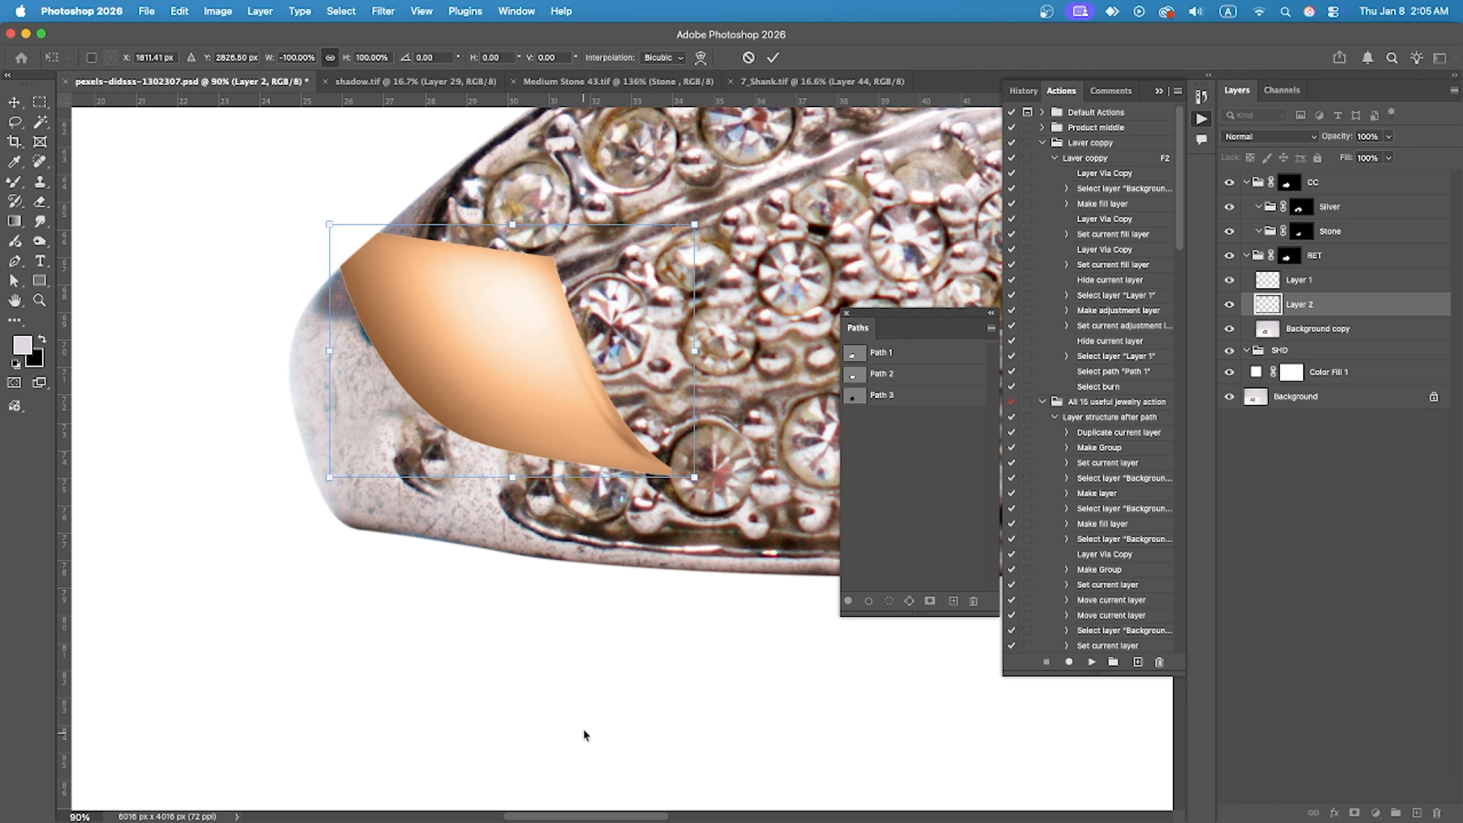
Flip the shank piece vertically as well, within the same transform.
right_click(617, 395)
click(663, 780)
right_click(524, 369)
click(599, 740)
right_click(616, 393)
click(674, 765)
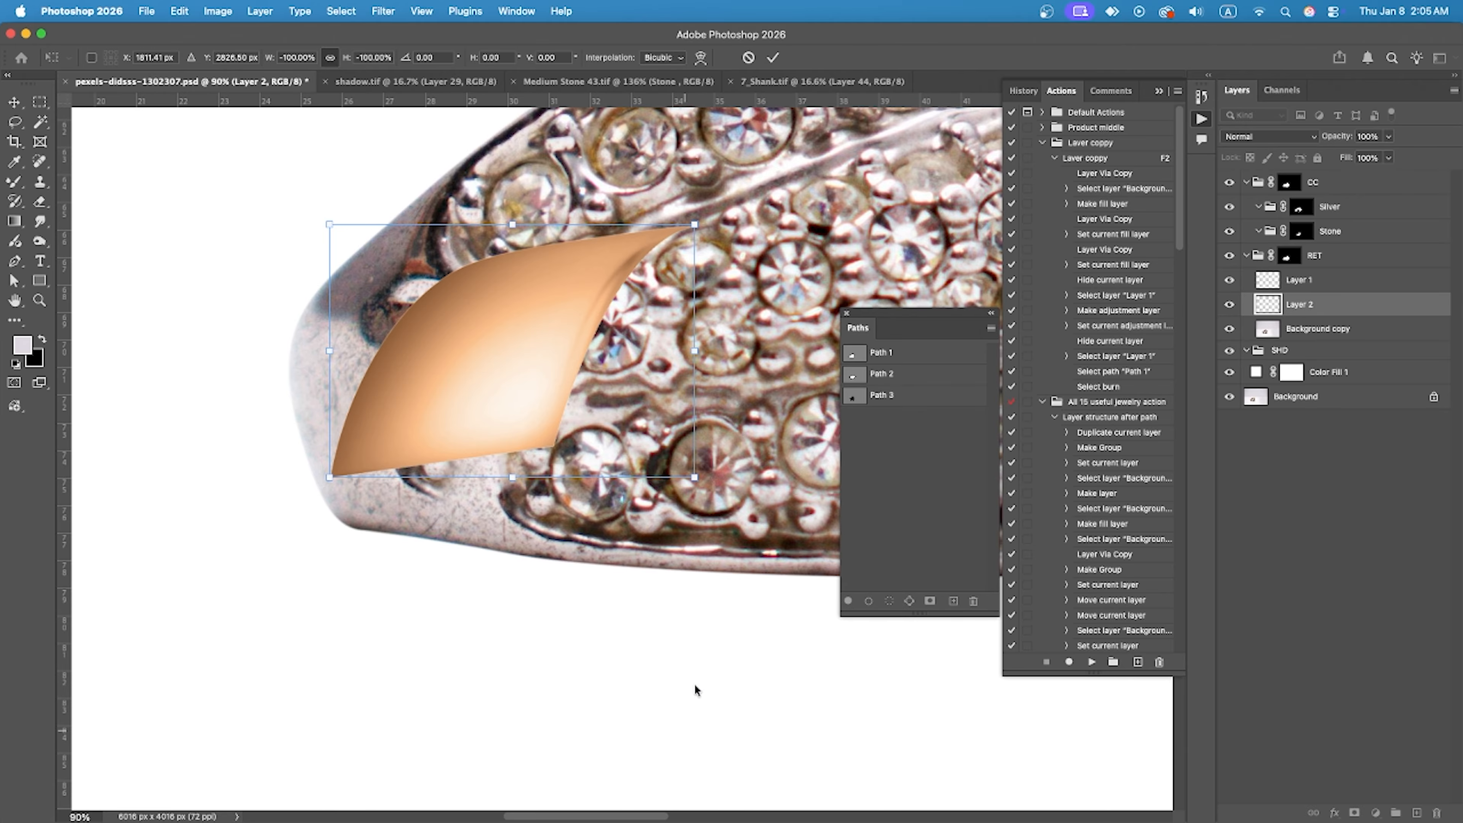
Rotate the shank piece to about 72.8° and position it over the ring's smooth metal end.
drag(695, 687, 851, 159)
scroll(469, 409, down, 3)
drag(467, 406, 445, 354)
scroll(430, 396, down, 4)
drag(548, 515, 597, 471)
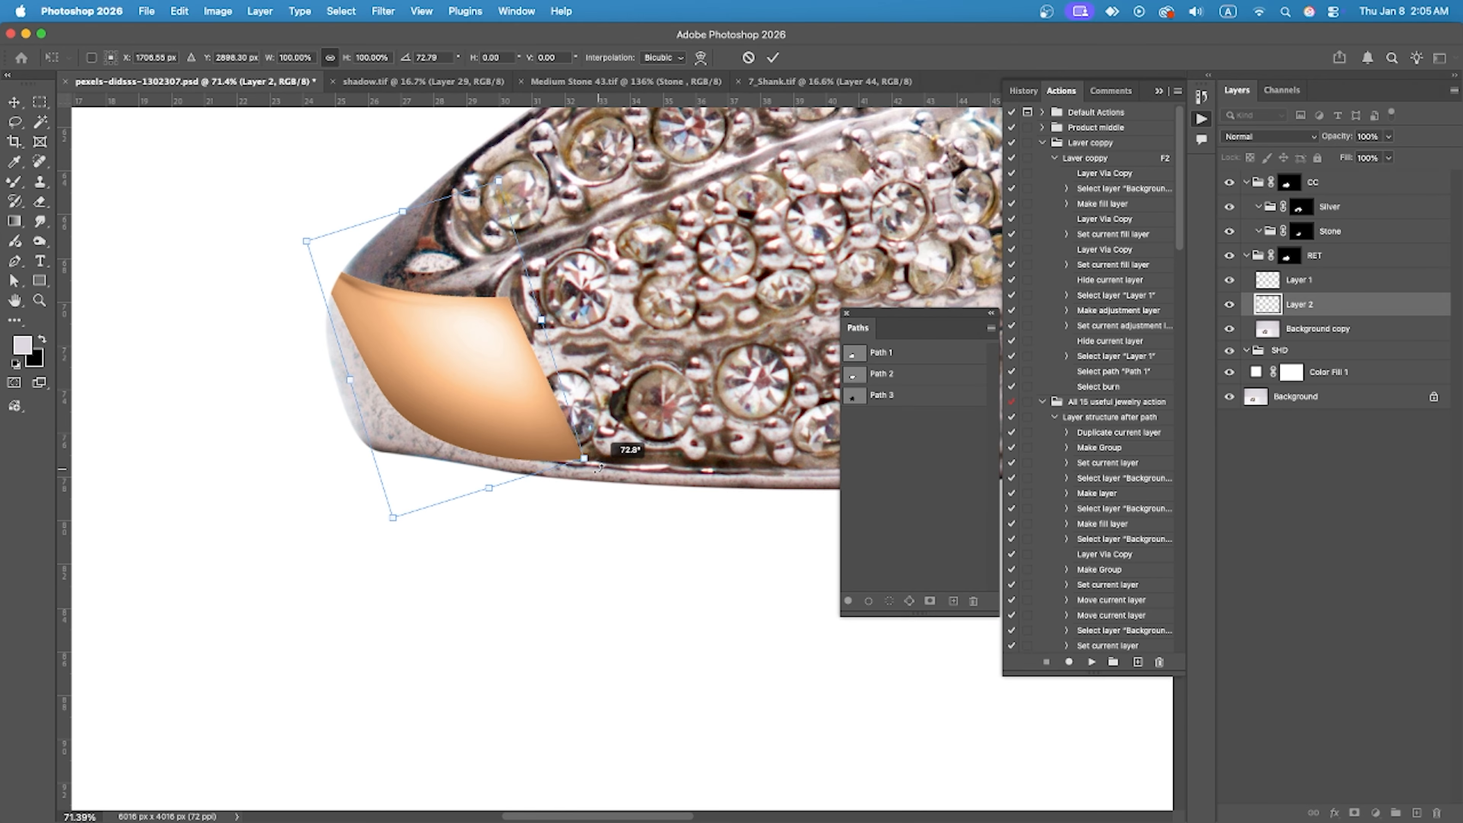
drag(499, 419, 526, 441)
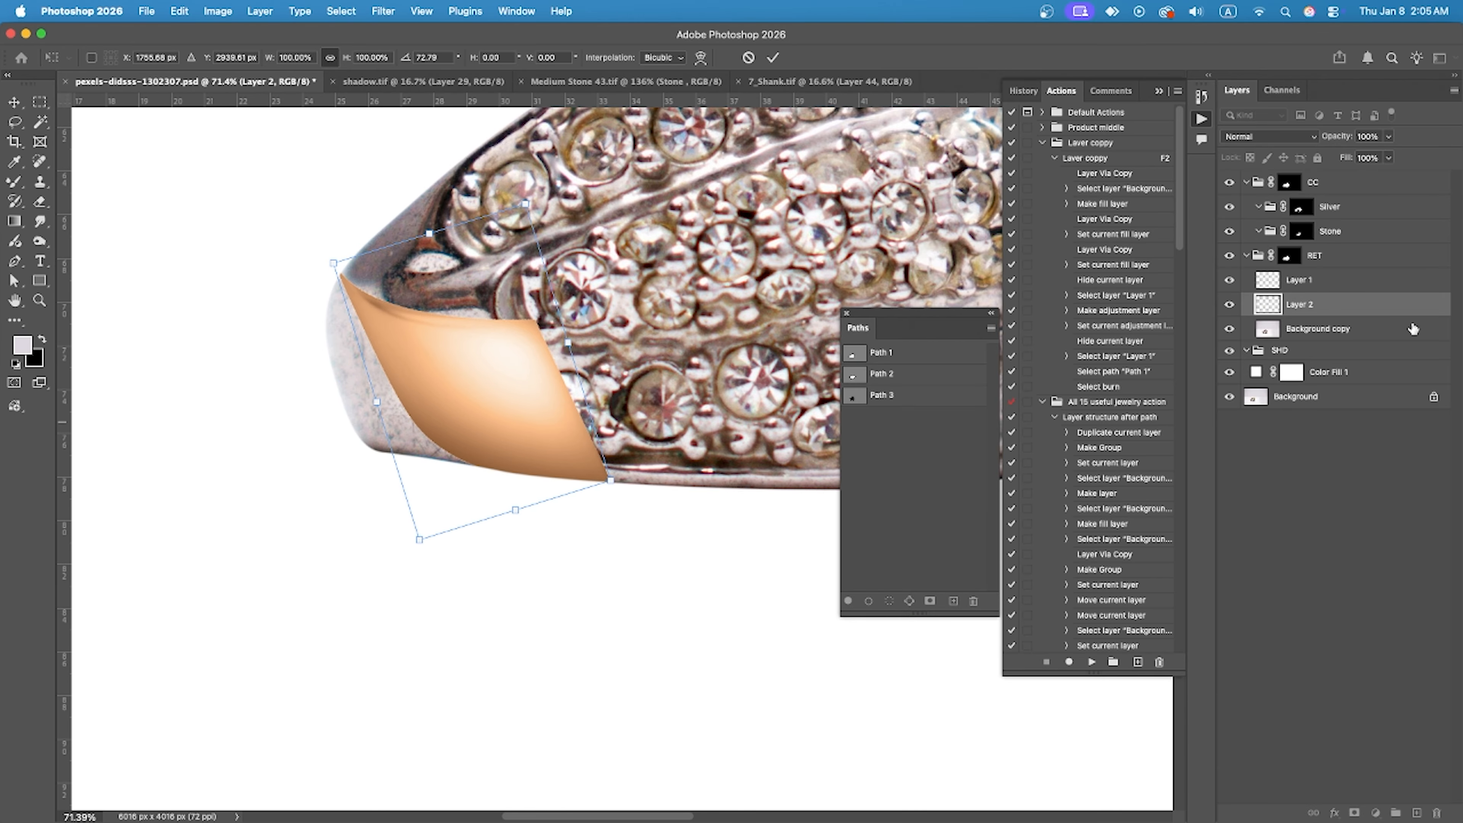
Delete Layer 1 and rename the shank piece's layer to Shank.
click(1312, 280)
drag(1415, 569, 1436, 813)
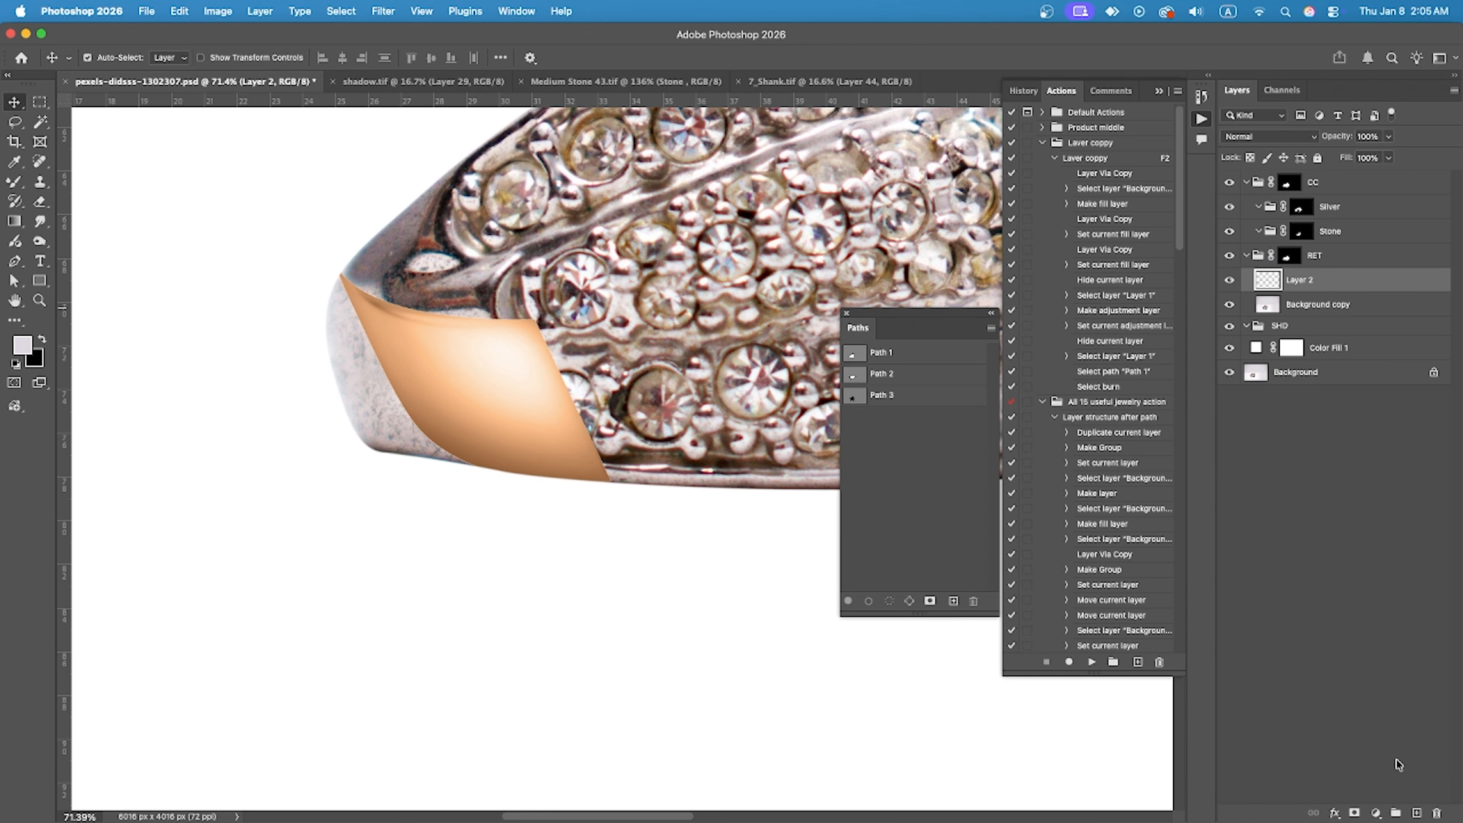
double_click(1299, 304)
text(Shank)
Stroke the stone-area selection on a new layer above Shank with a 2 px red centered line, then deselect.
click(1300, 281)
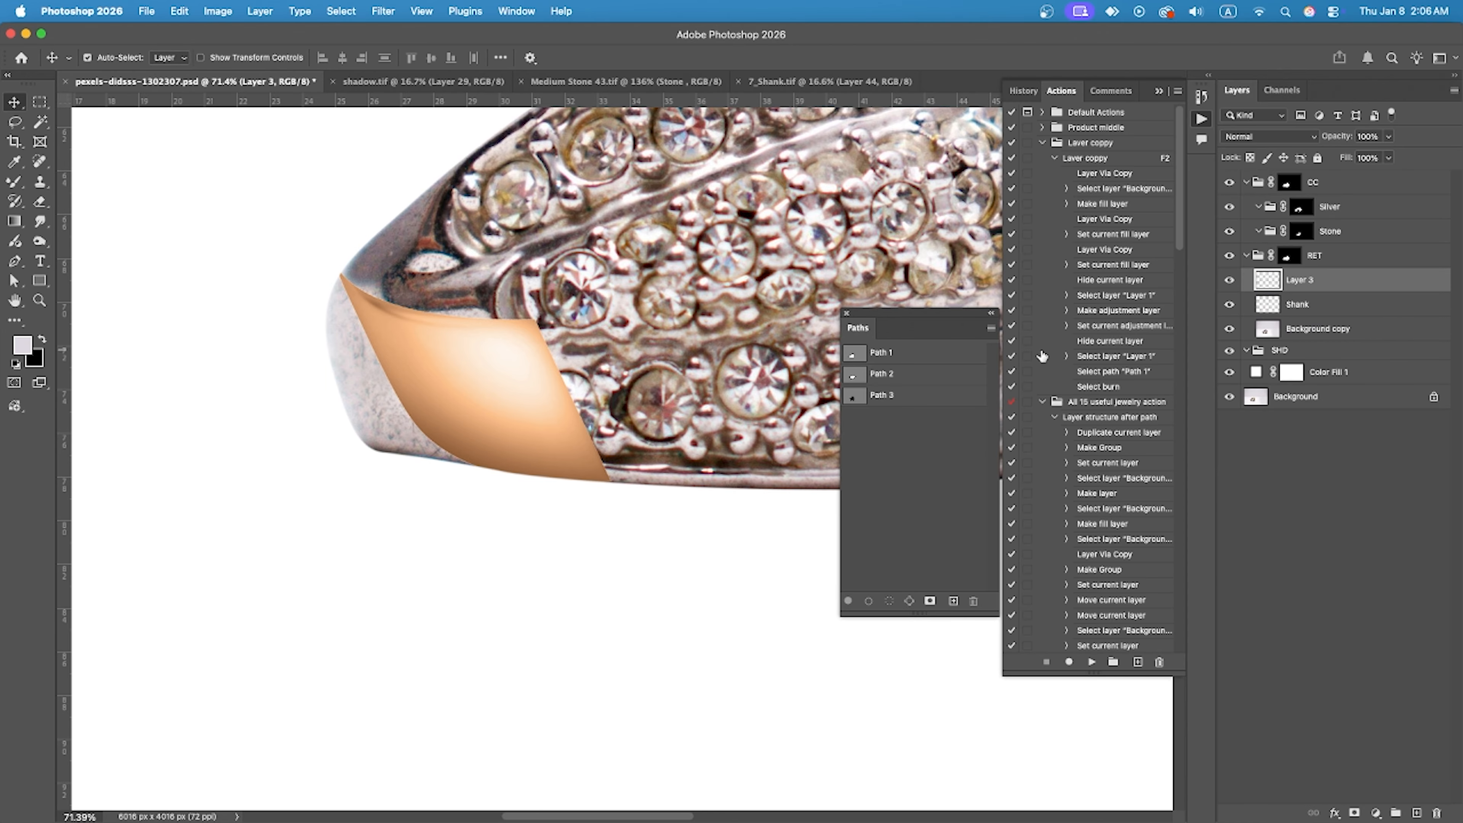
click(179, 11)
click(202, 259)
scroll(202, 259, down, 2)
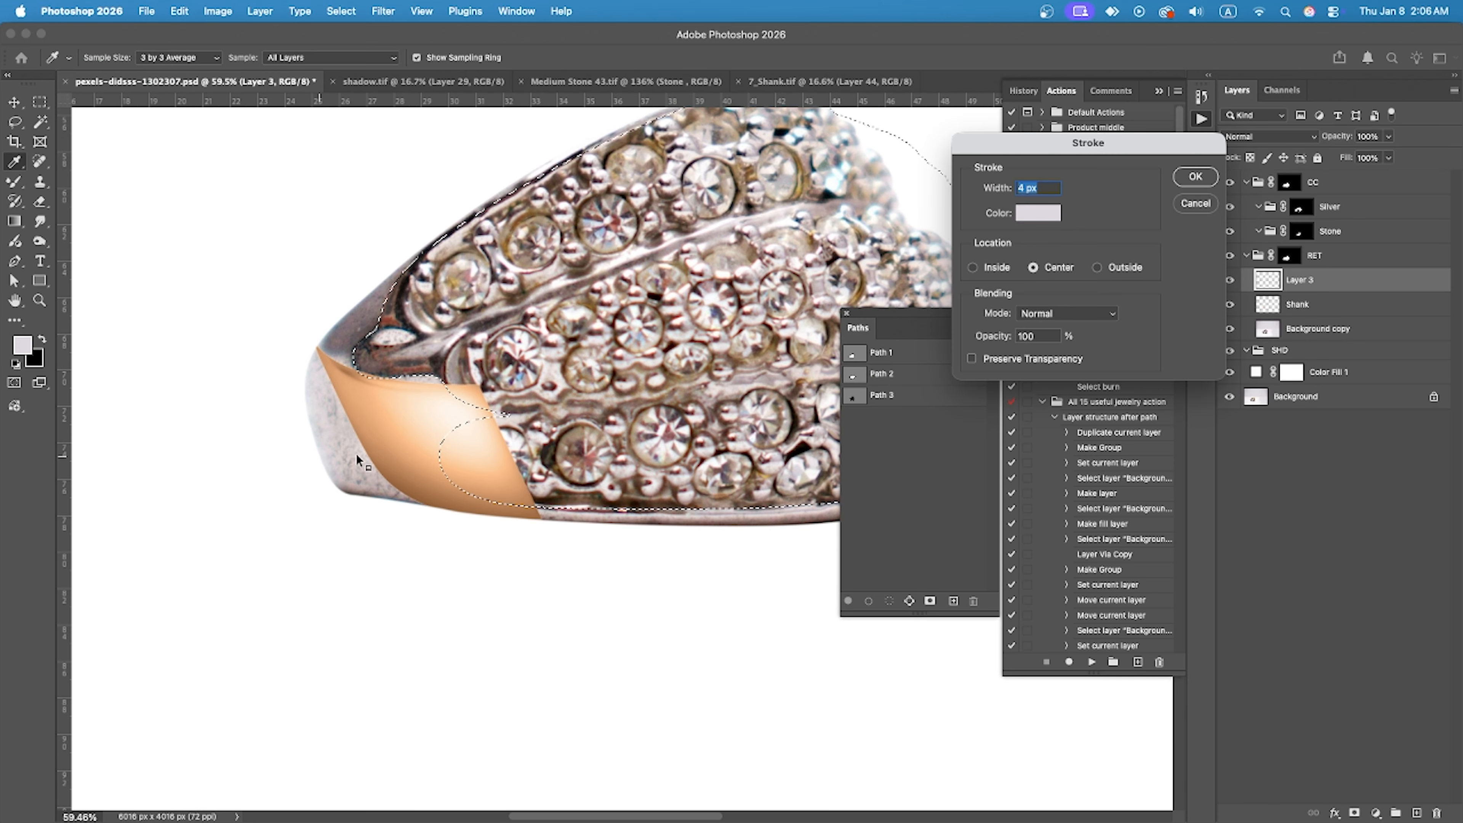
click(1038, 213)
click(1014, 548)
click(1173, 536)
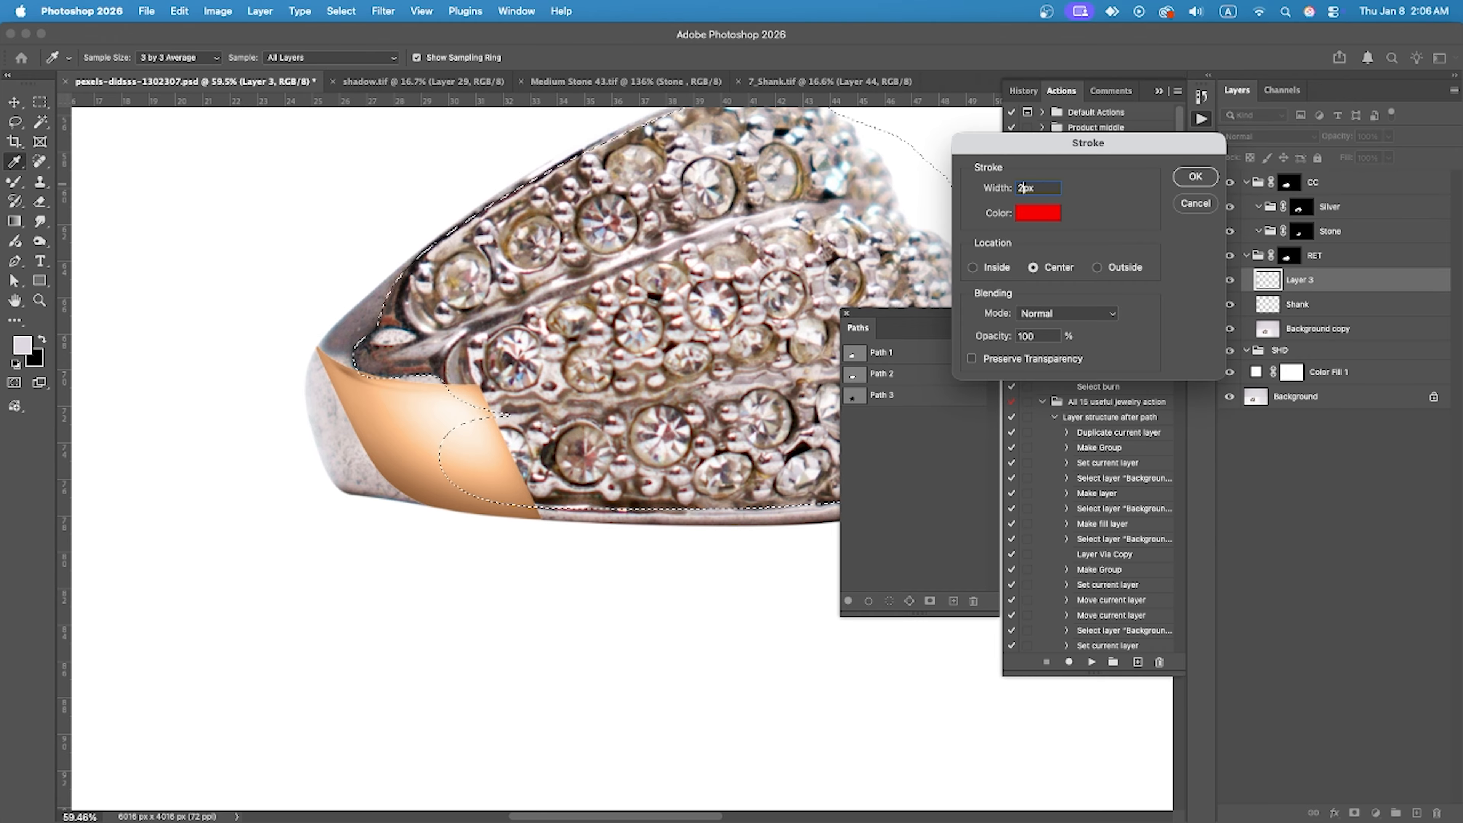
key(Return)
key(super+d)
Move the Shank piece outward so it covers the ring's rounded metal end.
click(1297, 306)
scroll(311, 335, up, 3)
drag(428, 476, 337, 469)
scroll(345, 455, down, 1)
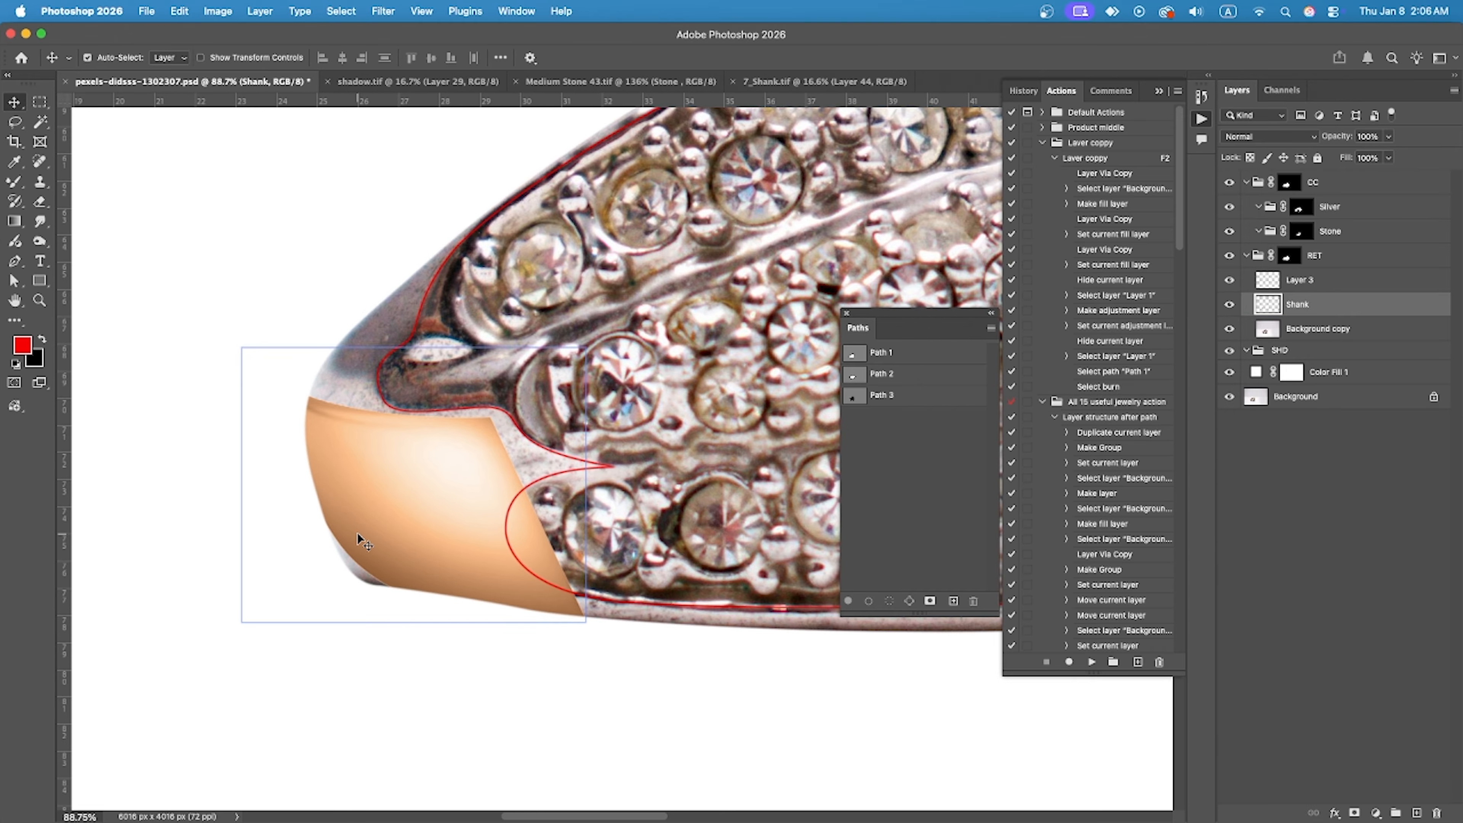
Warp the Shank piece, pulling its upper outer corner up along the ring's sloping edge and fitting the rounded end.
key(super+t)
drag(241, 347, 457, 105)
key(super+z)
click(700, 58)
drag(275, 439, 262, 390)
drag(425, 563, 413, 579)
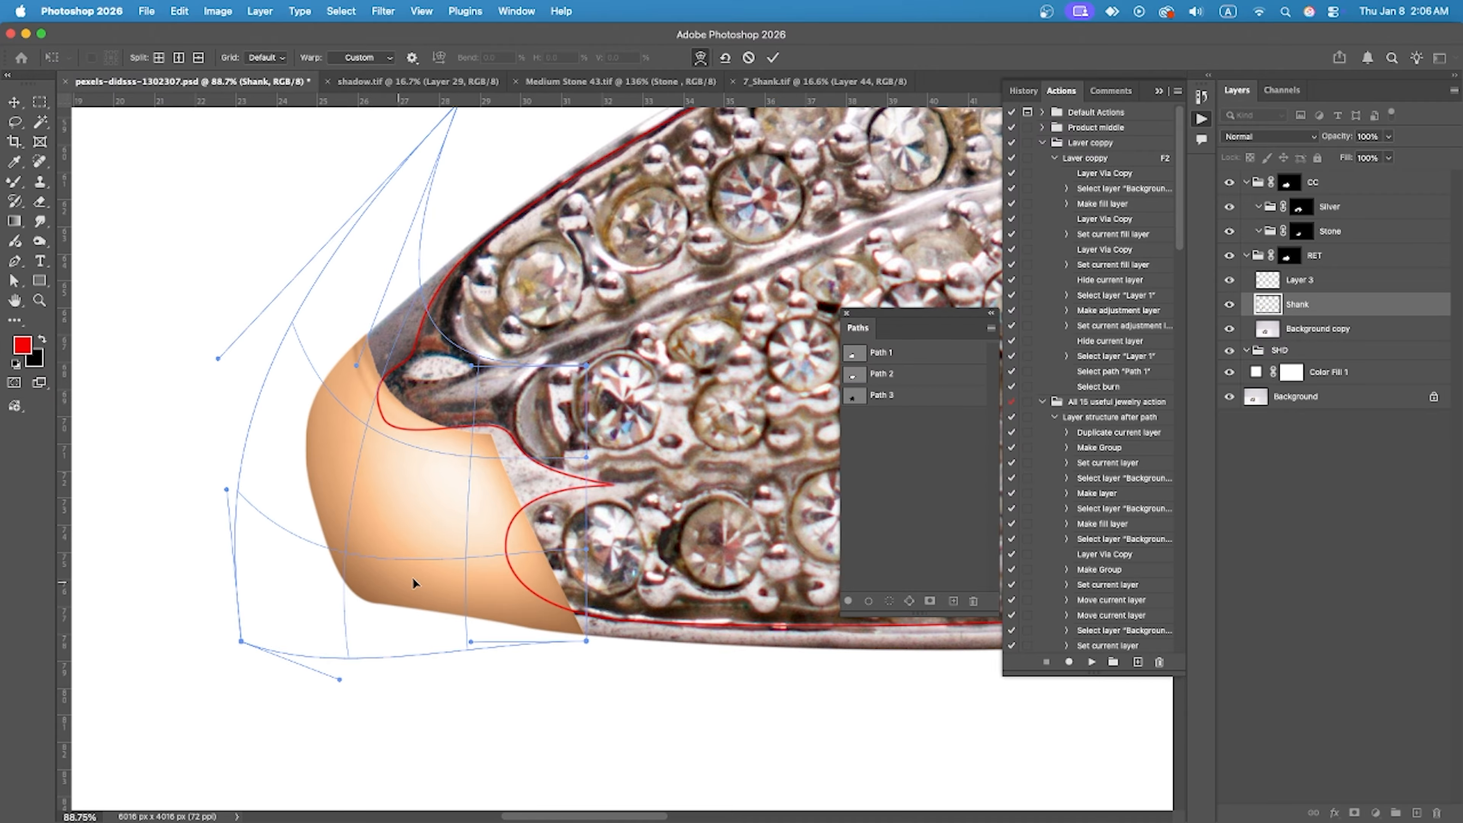
Adjust the warp by stretching the lower inner corner along the ring's bottom edge and reshaping the middle toward the red outline.
drag(586, 641, 729, 664)
drag(490, 506, 520, 500)
drag(544, 427, 589, 421)
mouse_move(518, 491)
mouse_down()
mouse_move(489, 498)
mouse_move(510, 494)
mouse_up()
drag(609, 547, 675, 544)
drag(394, 587, 375, 597)
drag(385, 495, 369, 499)
Pull the warp's upper corner farther up the sloping edge and bulge the piece out to the ring's outer contour.
scroll(368, 499, down, 5)
drag(421, 269, 512, 232)
drag(337, 459, 300, 463)
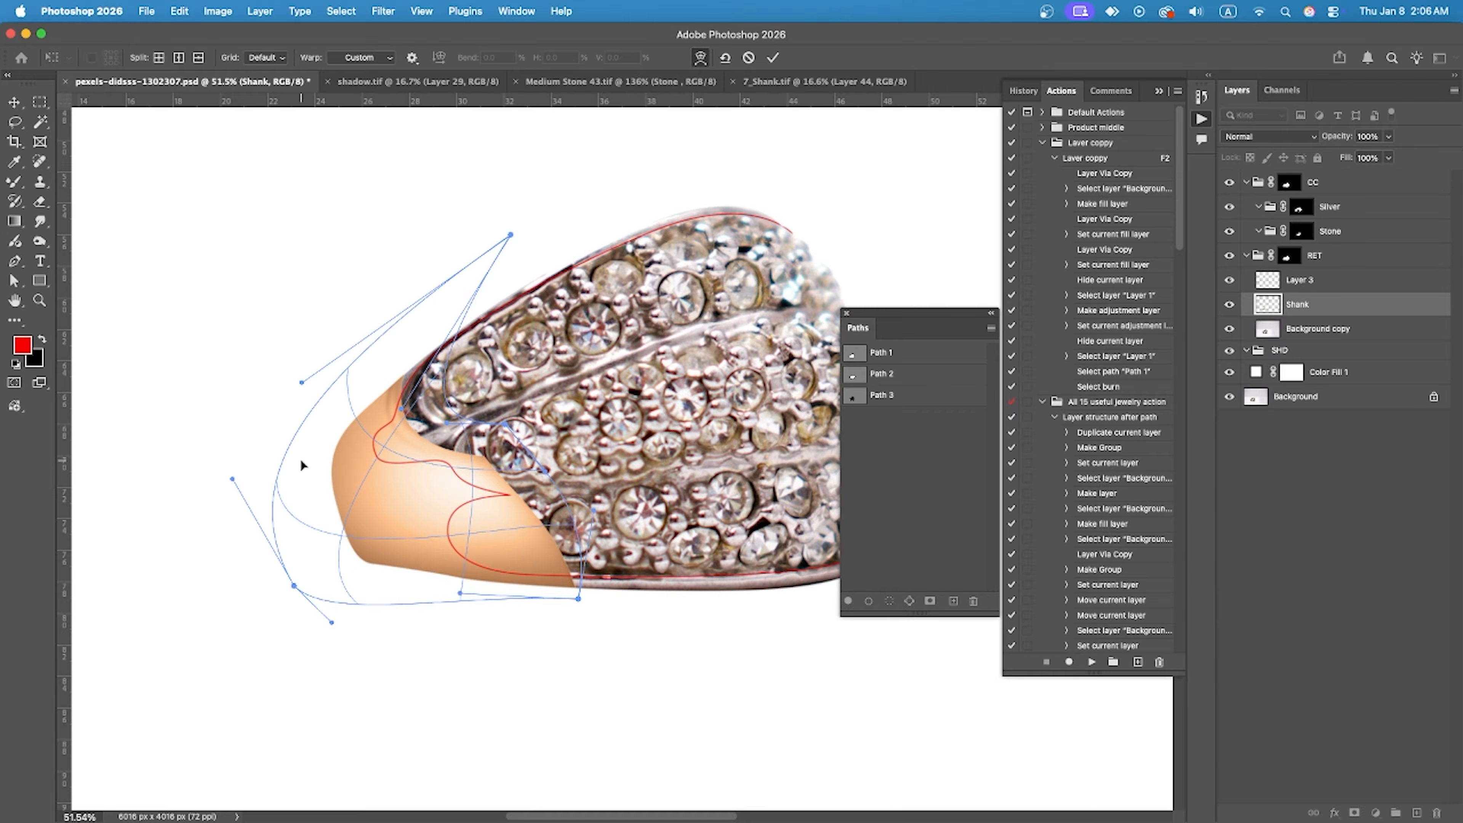
drag(512, 232, 548, 236)
scroll(352, 398, up, 2)
drag(357, 398, 339, 396)
mouse_move(455, 487)
mouse_down()
mouse_move(418, 469)
mouse_move(480, 497)
mouse_up()
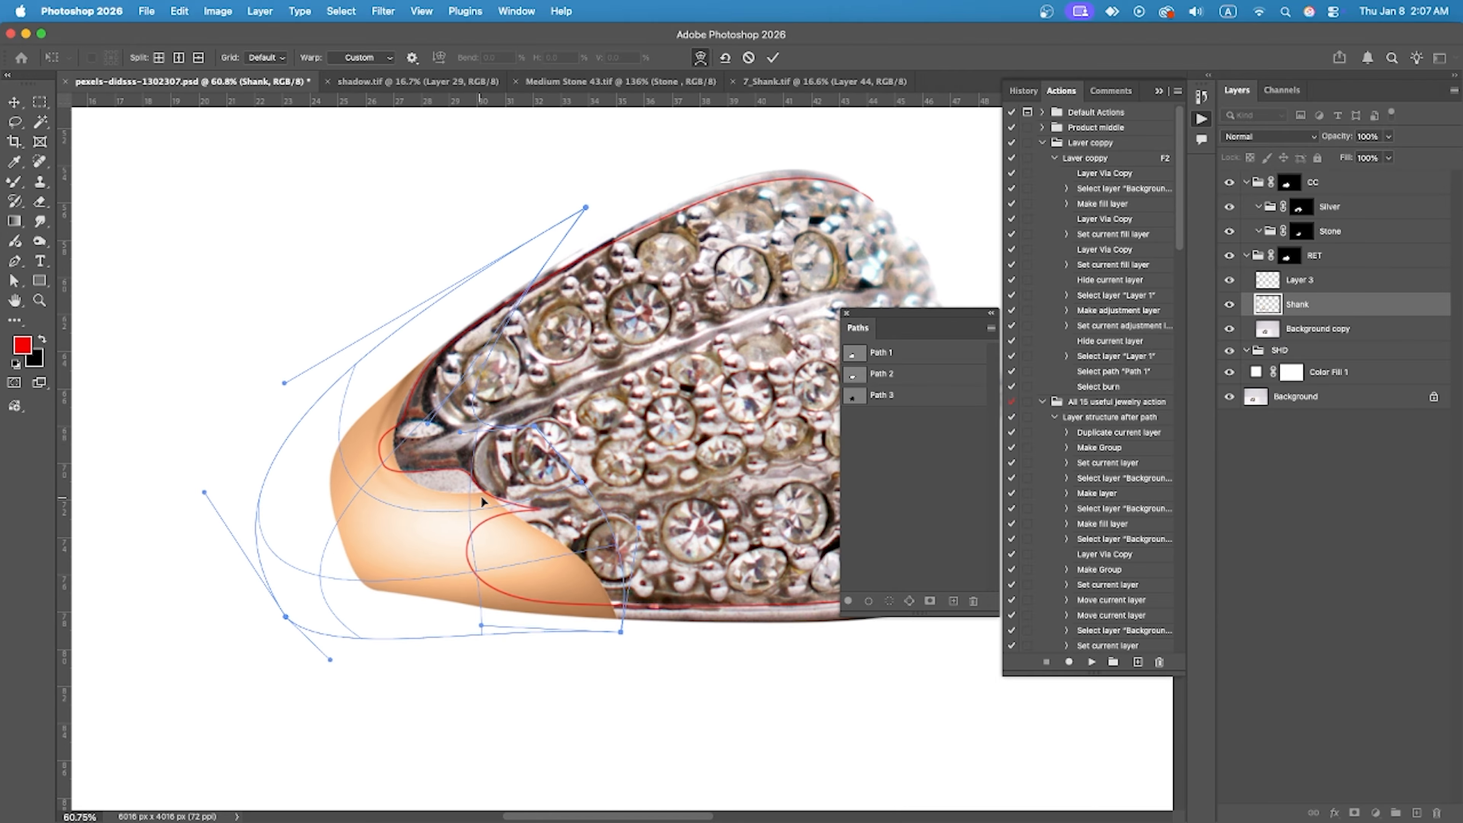
Extend the warped Shank piece along the ring's upper and bottom edges past the red outline and apply the warp.
scroll(360, 476, up, 3)
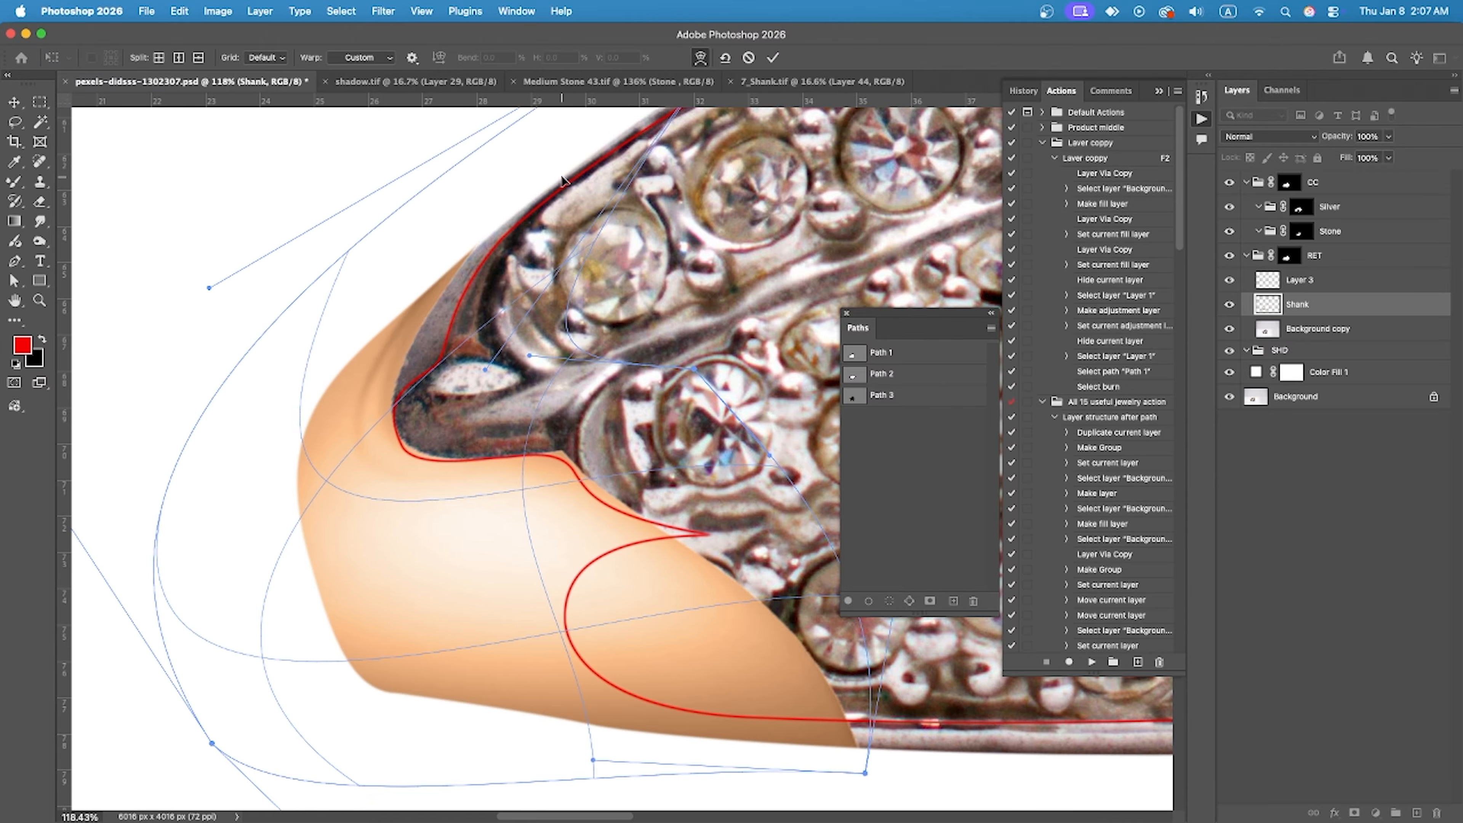
scroll(403, 419, down, 4)
drag(565, 225, 653, 193)
scroll(373, 385, up, 1)
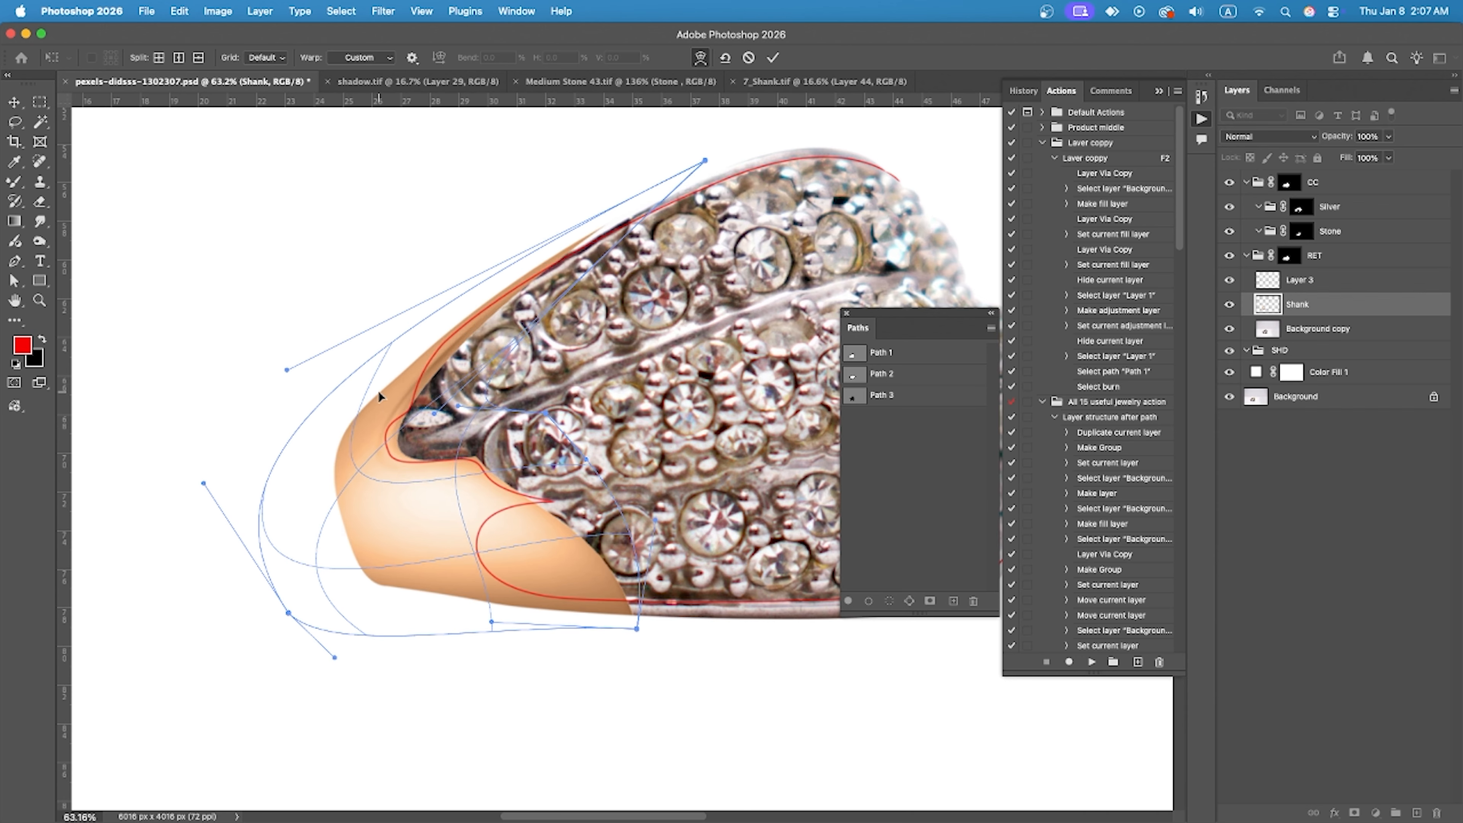
drag(378, 391, 388, 435)
scroll(352, 493, up, 3)
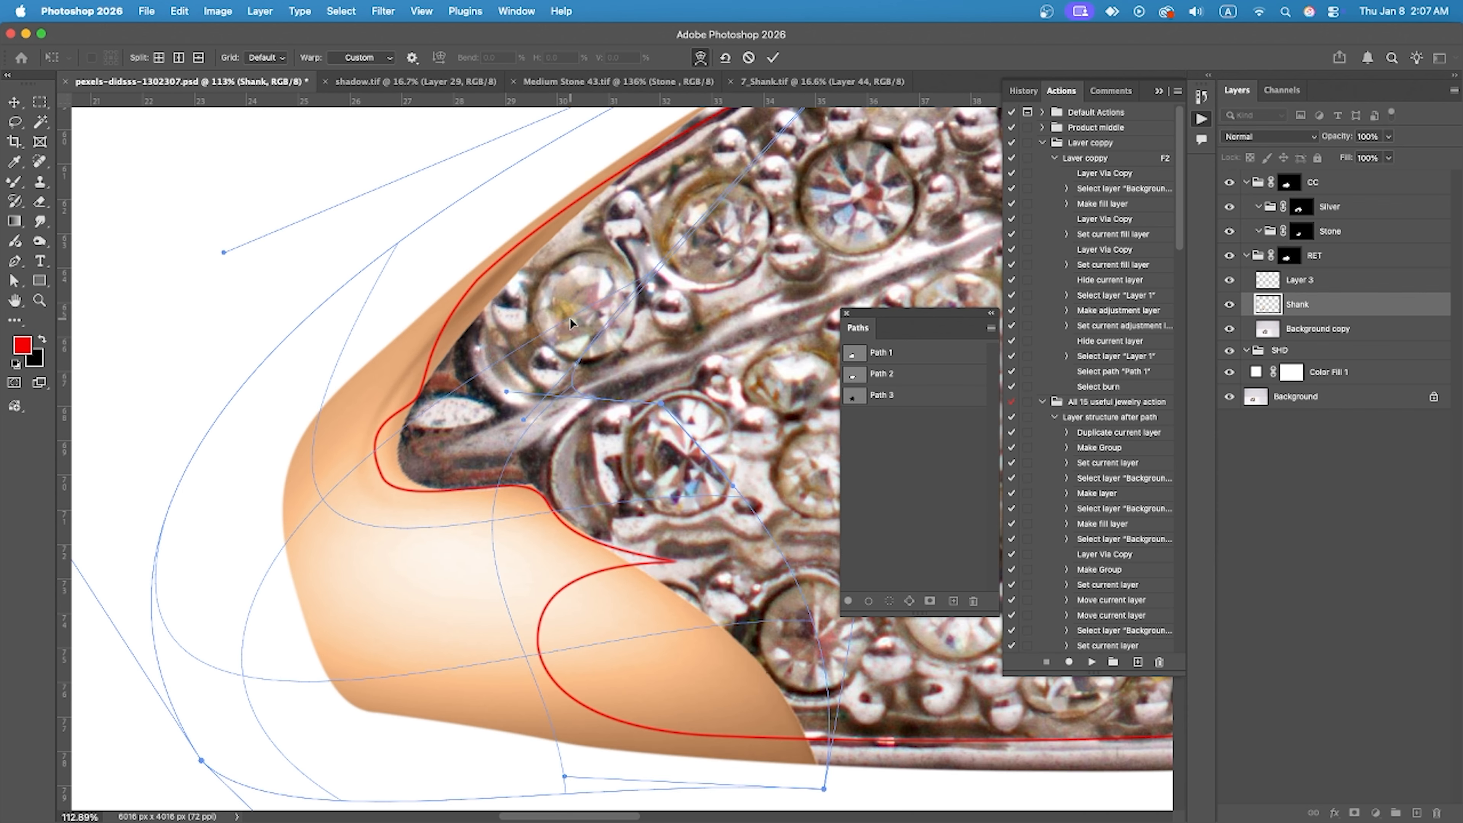
scroll(377, 310, down, 4)
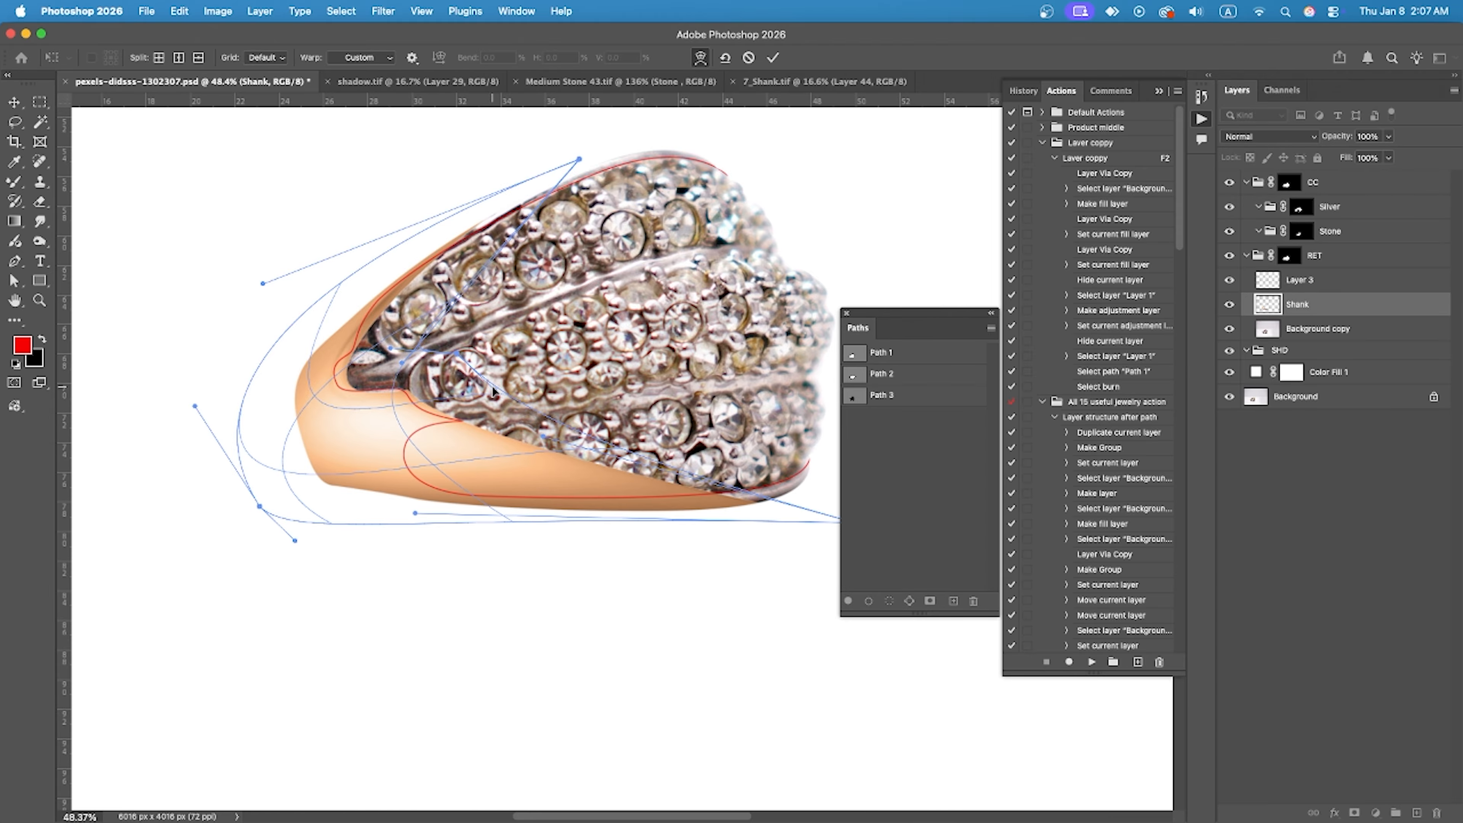
key(Return)
Cut the Path 2 stone area out of the Shank layer and hide the red outline layer.
scroll(787, 460, down, 1)
super+click(854, 376)
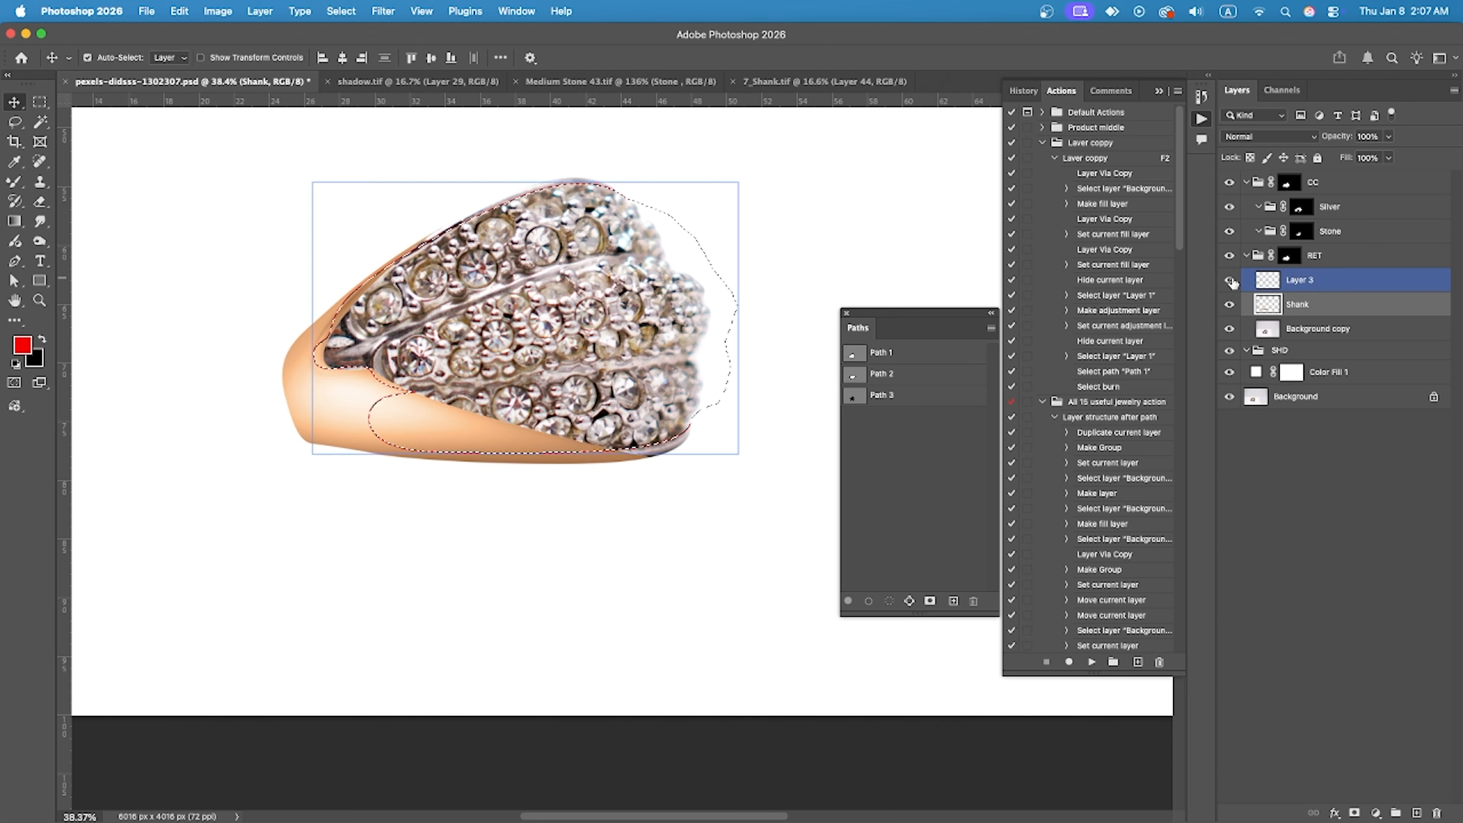
click(1229, 304)
click(1229, 304)
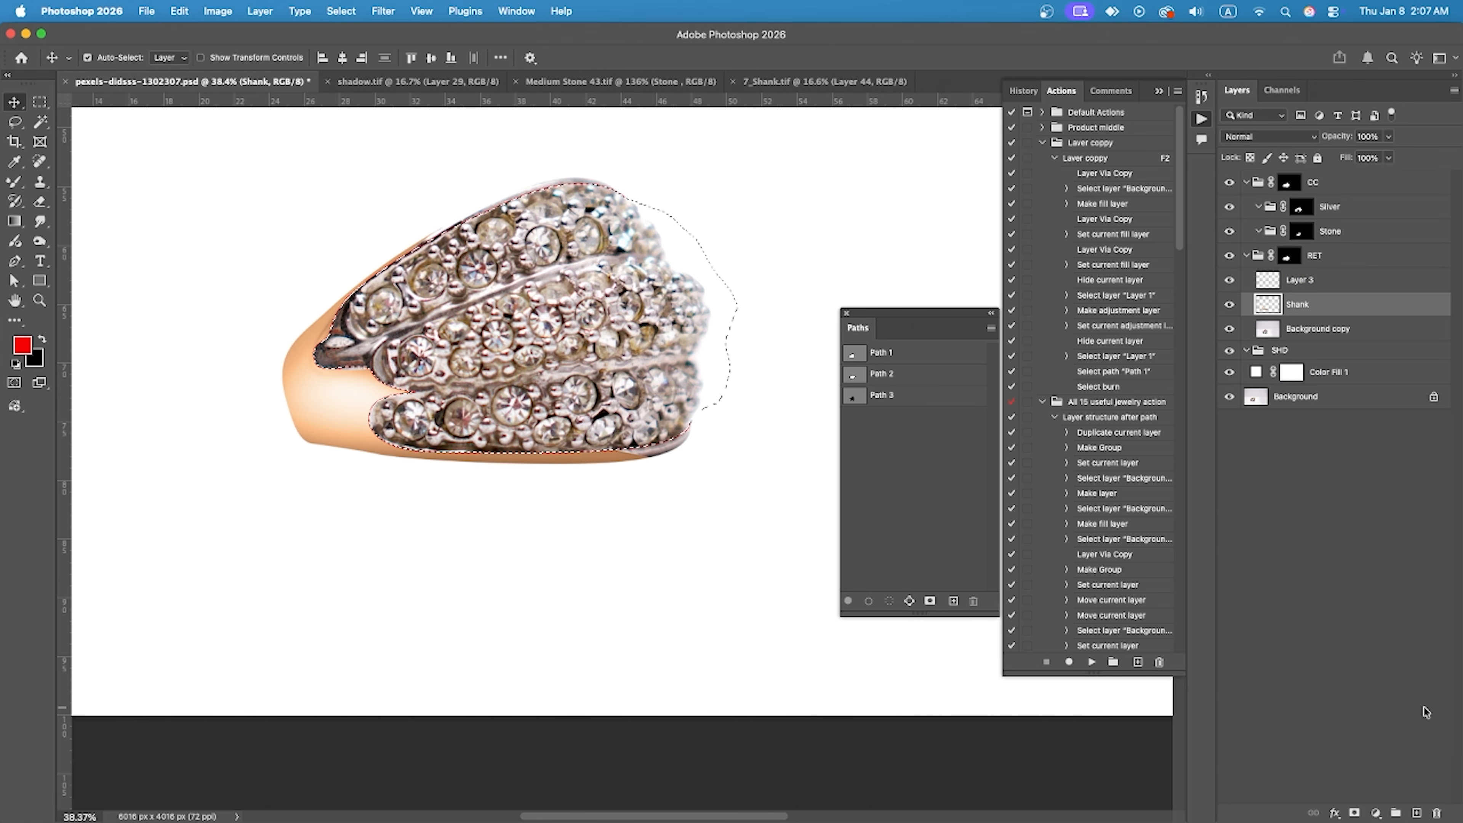
key(super+d)
click(1229, 281)
scroll(390, 455, up, 5)
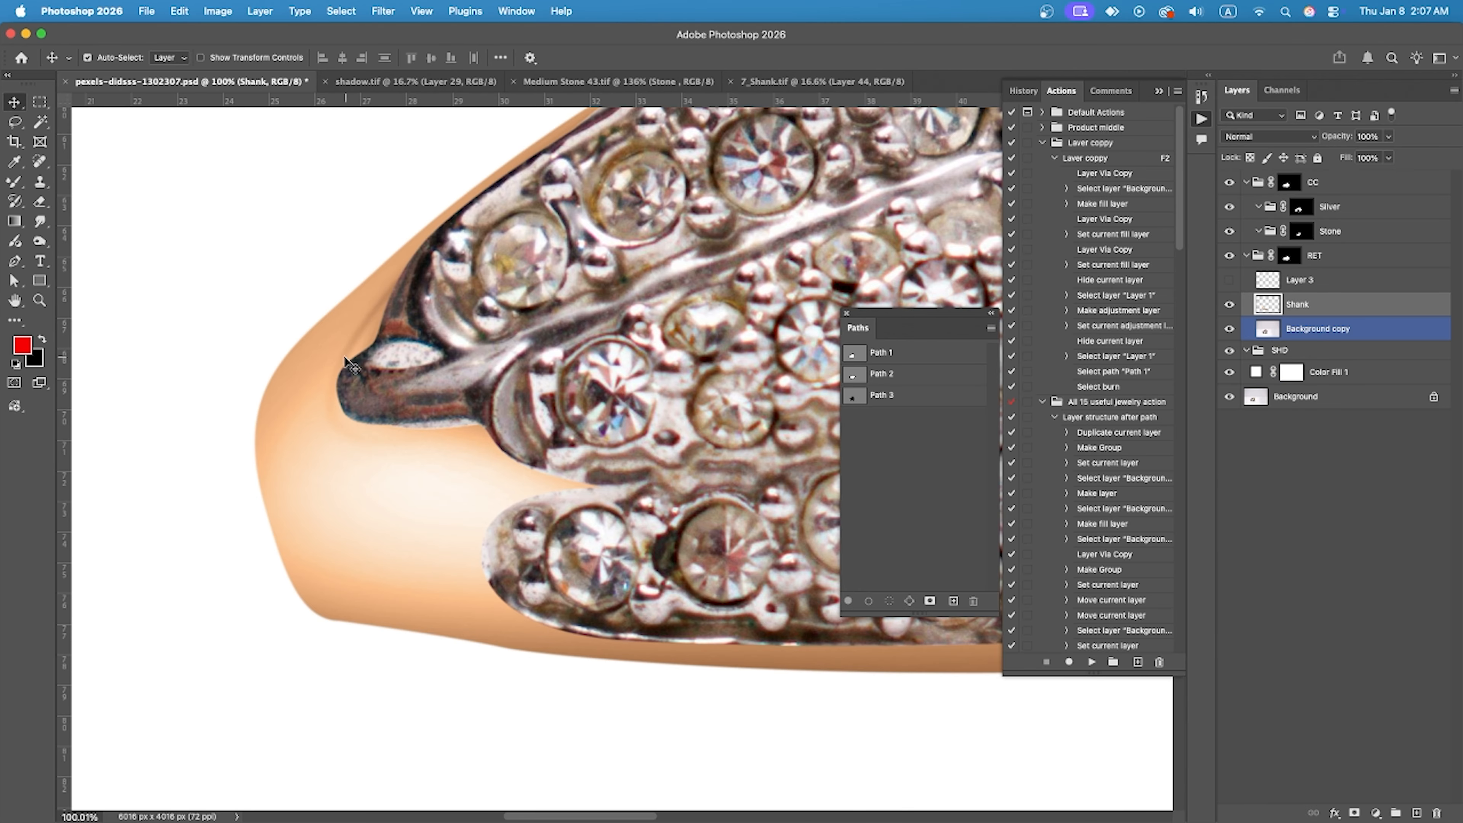
Switch to the regular Brush tool and add a layer mask to the Shank layer.
scroll(375, 417, down, 3)
right_click(20, 182)
click(77, 180)
click(1355, 812)
scroll(702, 556, down, 3)
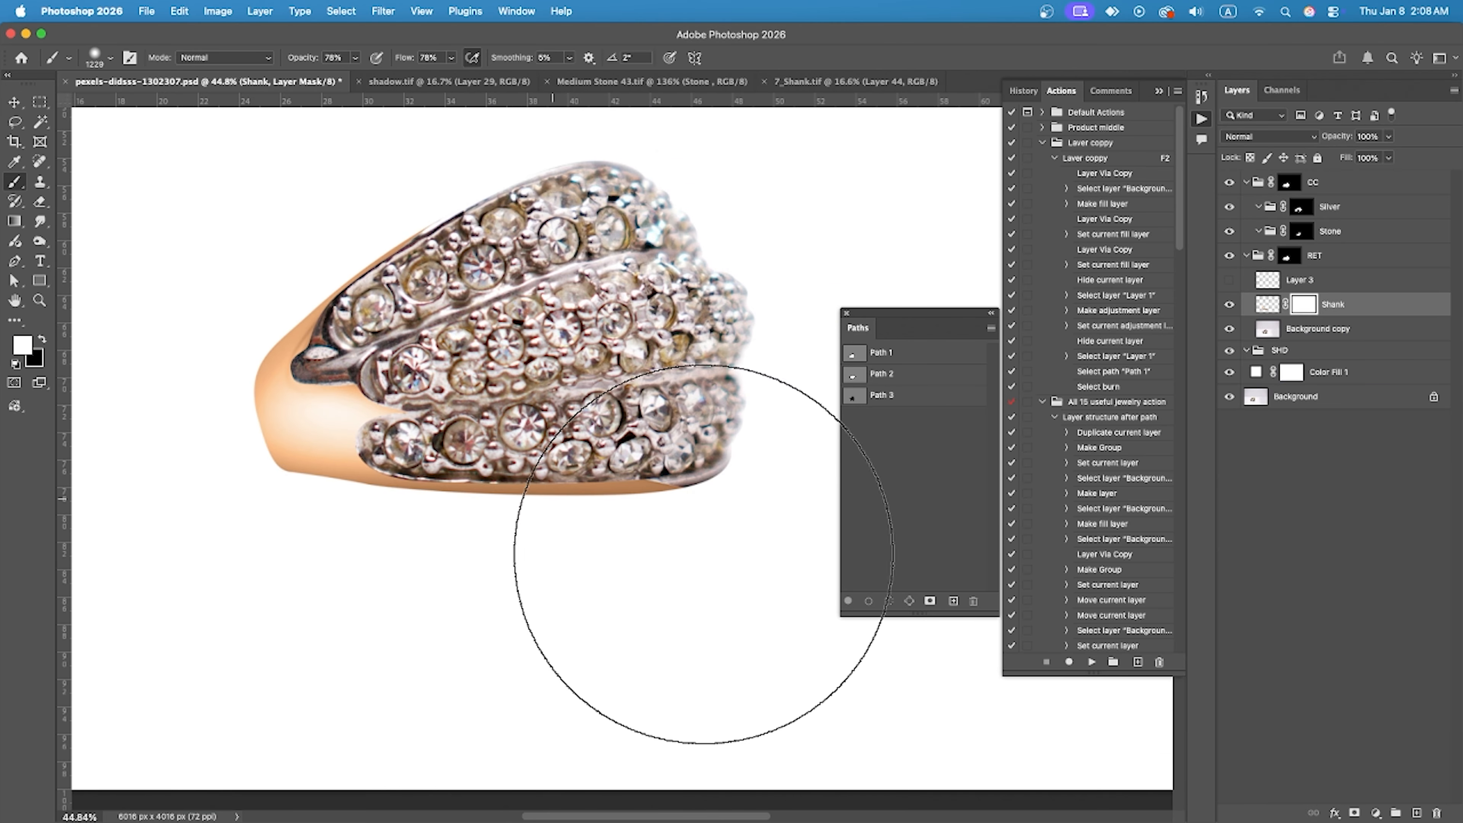
Mask out the gold along the ring's far bottom edge with a smaller black brush at 100% opacity and flow.
key(bracketleft)
key(bracketleft)
key(bracketleft)
key(bracketleft)
key(bracketleft)
key(bracketleft)
scroll(539, 494, up, 3)
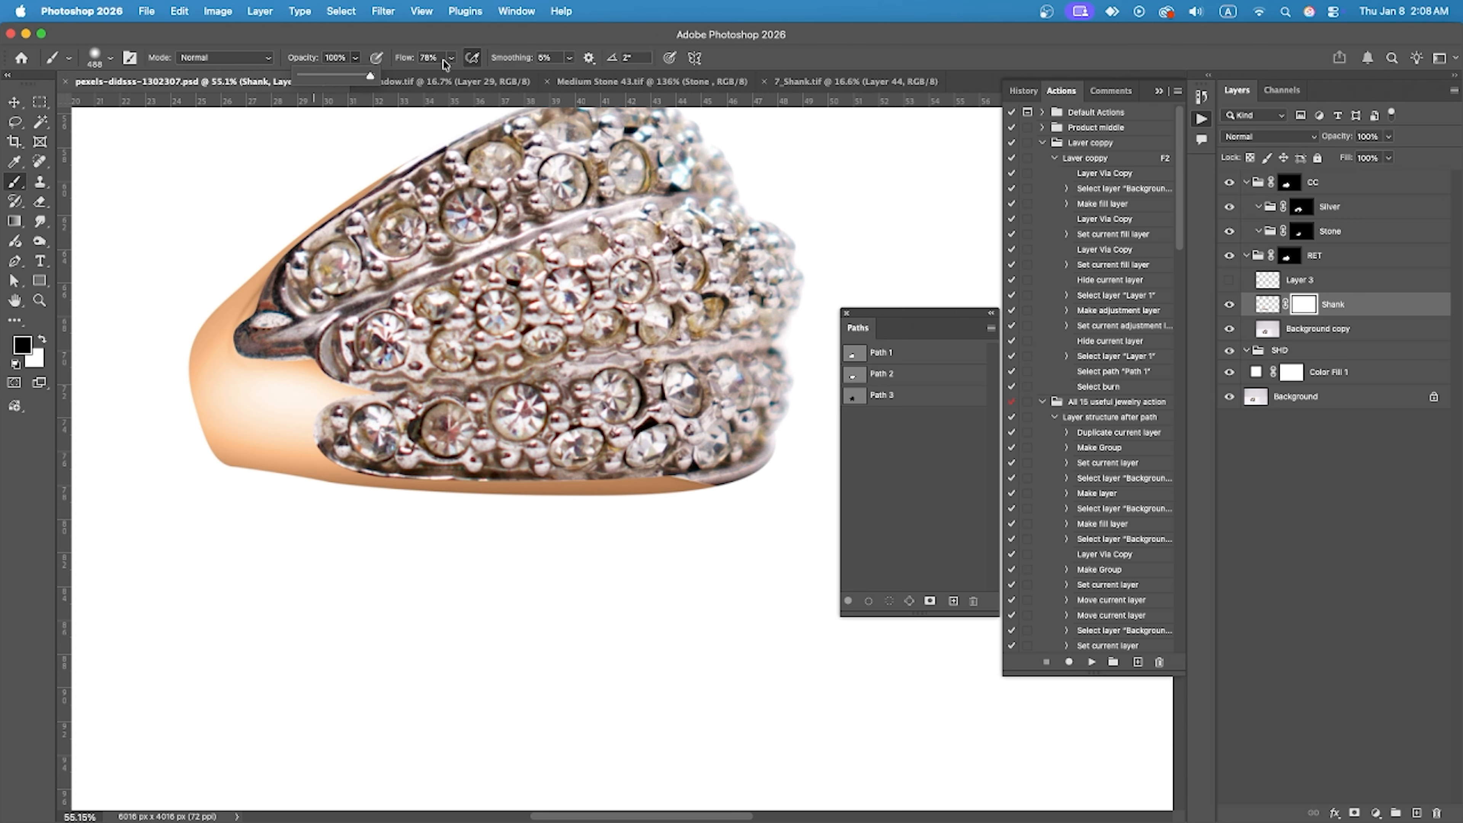
click(451, 58)
drag(450, 75, 469, 76)
drag(662, 439, 632, 438)
Check the masked shank edges up close and apply the layer mask to the Shank layer.
scroll(449, 429, up, 4)
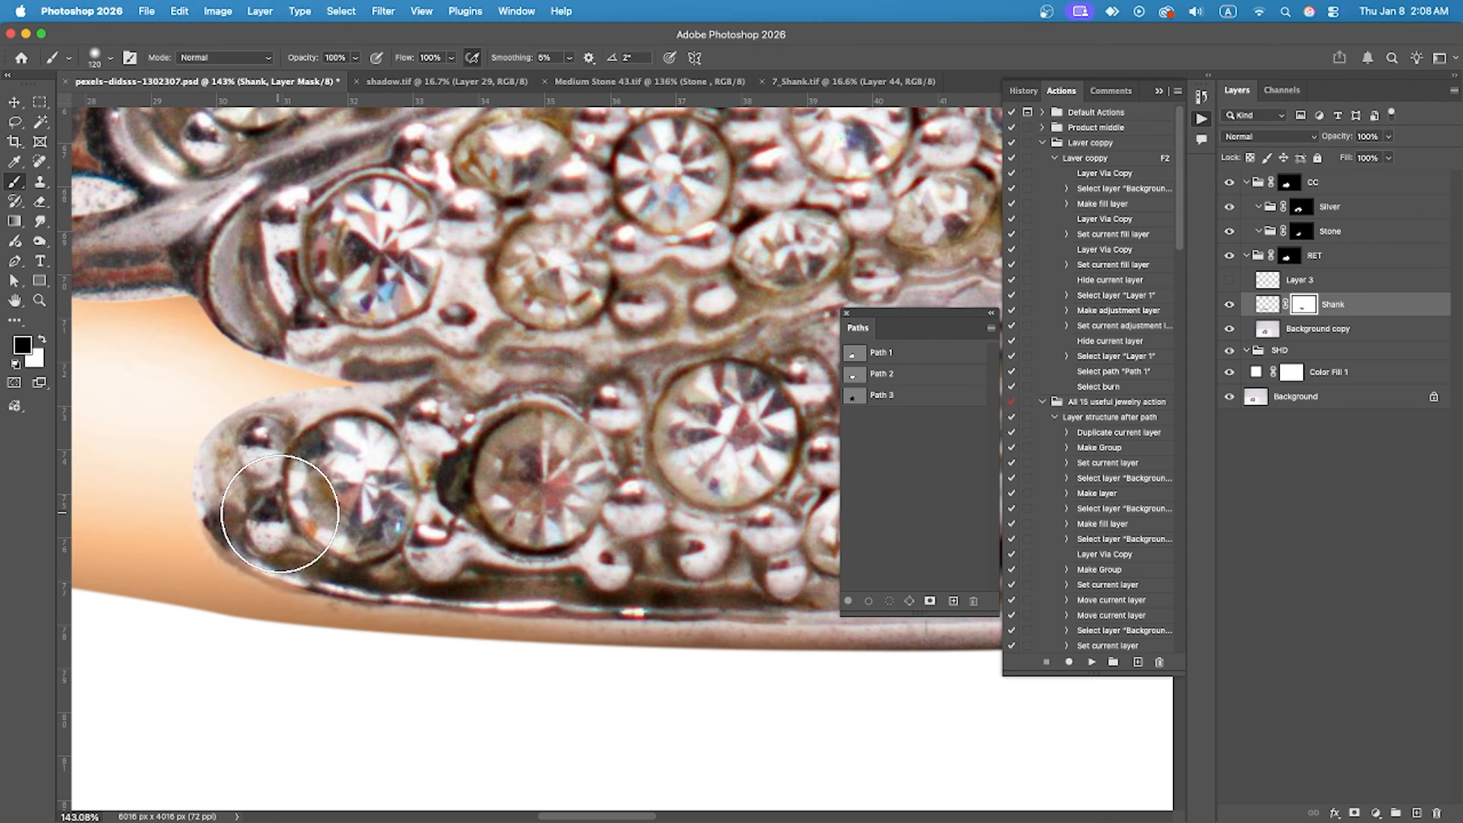
scroll(279, 513, down, 5)
scroll(333, 387, up, 3)
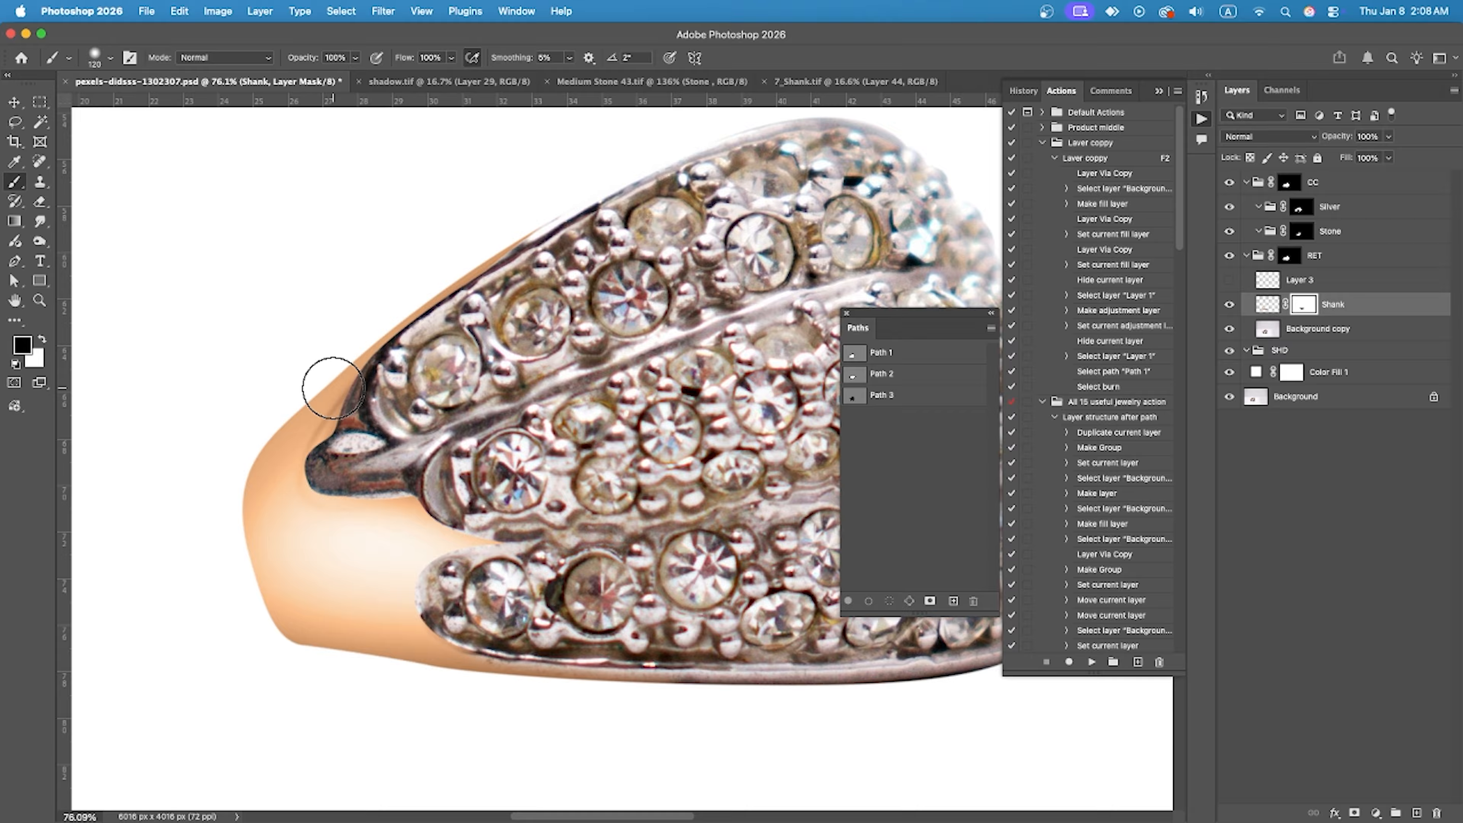
scroll(333, 387, down, 4)
scroll(353, 542, up, 5)
scroll(265, 456, down, 2)
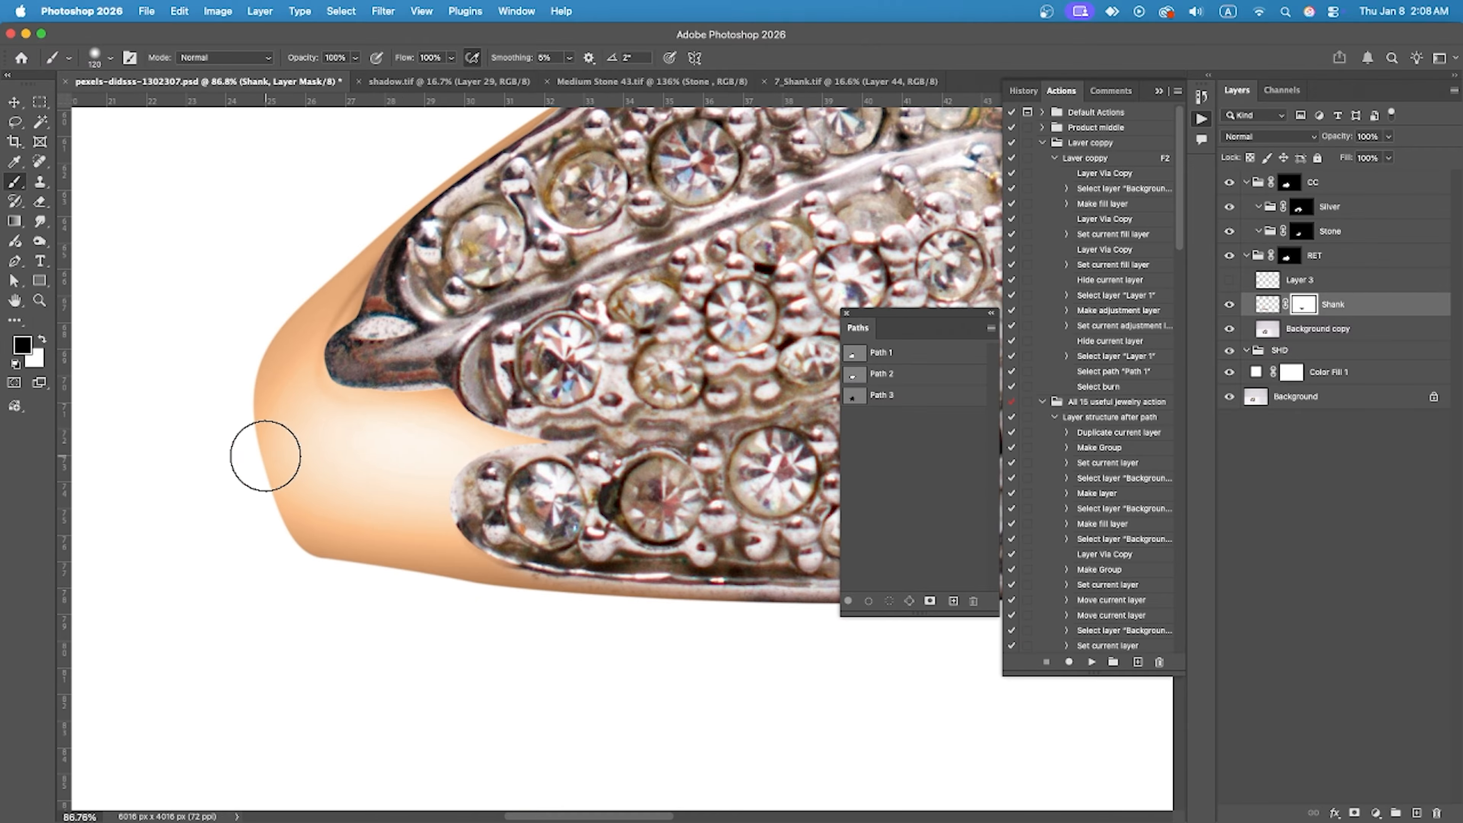
scroll(265, 456, up, 1)
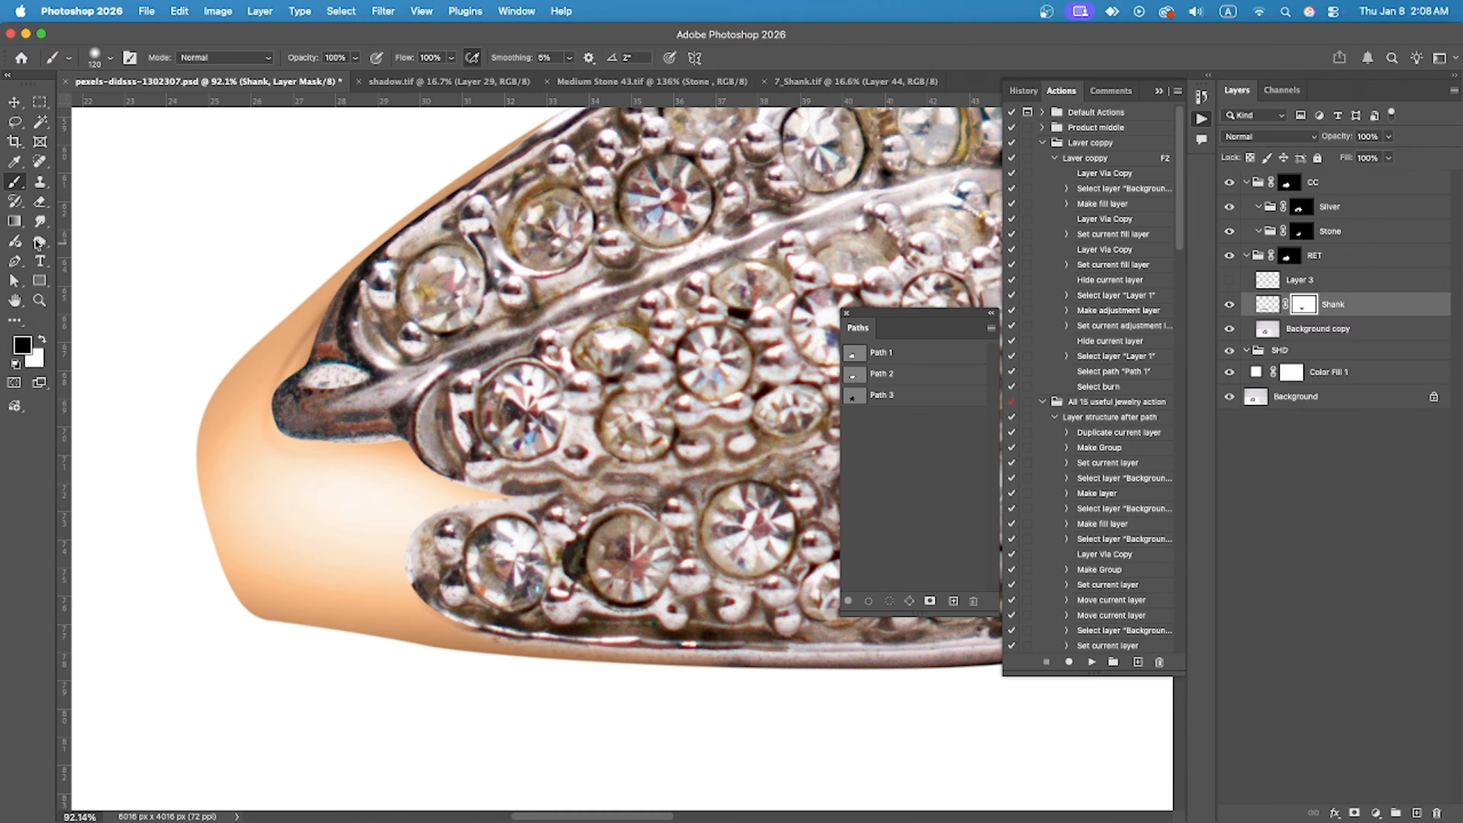
right_click(1306, 307)
key(Escape)
key(super+d)
right_click(1306, 307)
click(1349, 353)
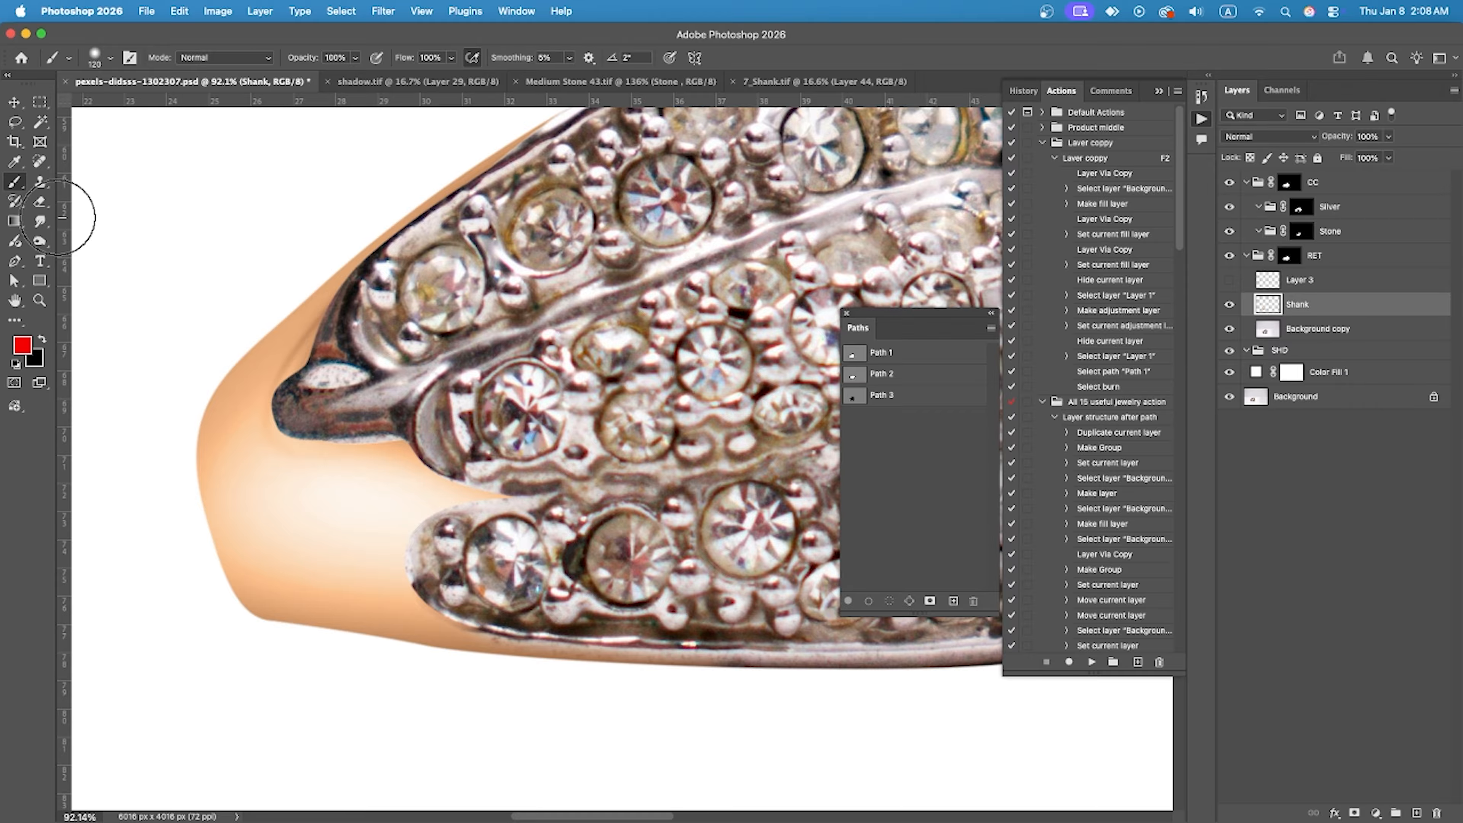
Erase the excess gold along the ring's upper sloping edge on the Shank layer with the Eraser tool.
click(39, 202)
drag(643, 130, 601, 281)
drag(617, 247, 630, 248)
drag(446, 291, 541, 211)
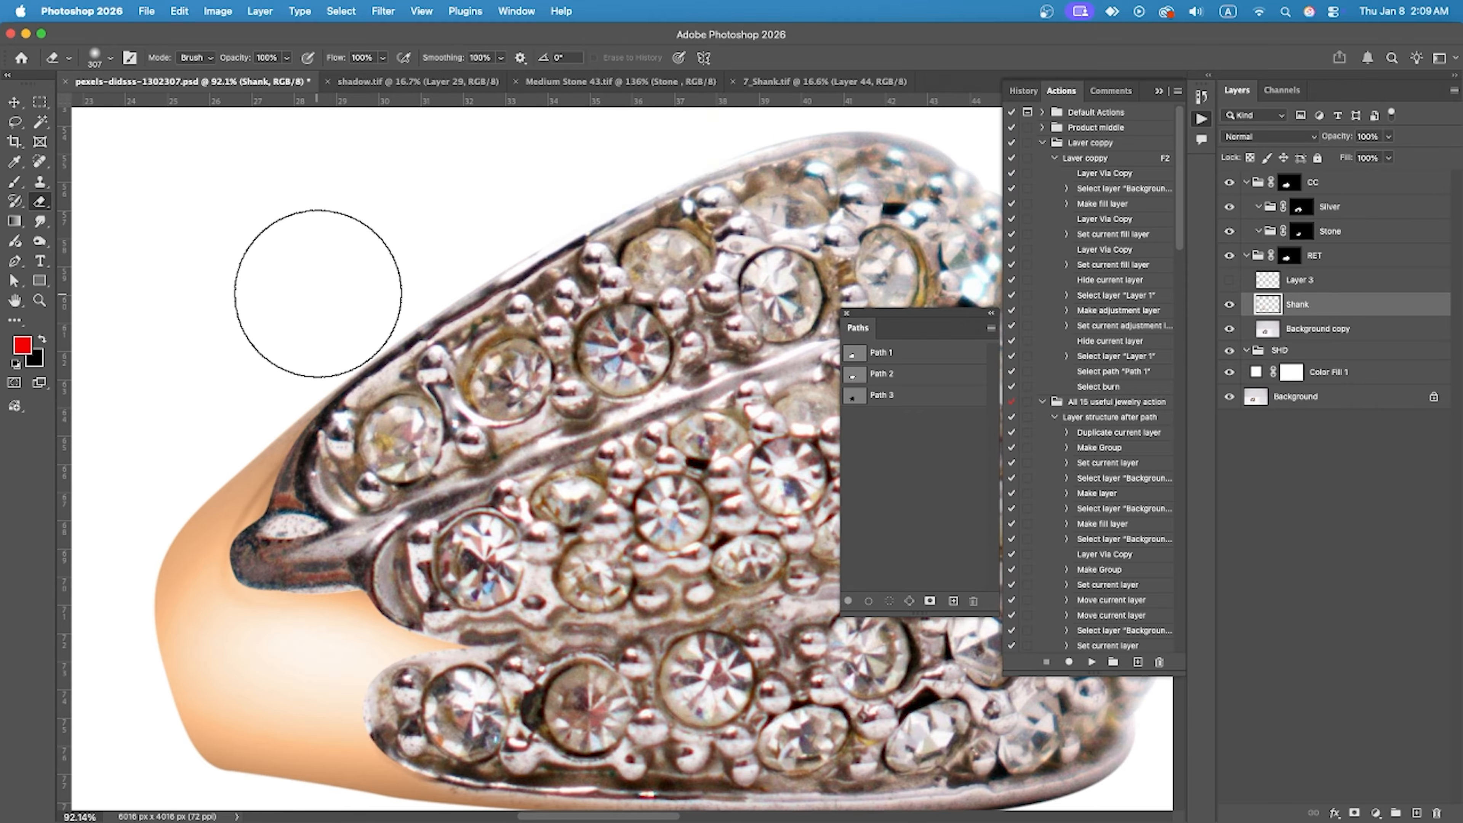
Replace the red outline layer with a new empty layer and load Path 2 as a selection.
click(1229, 280)
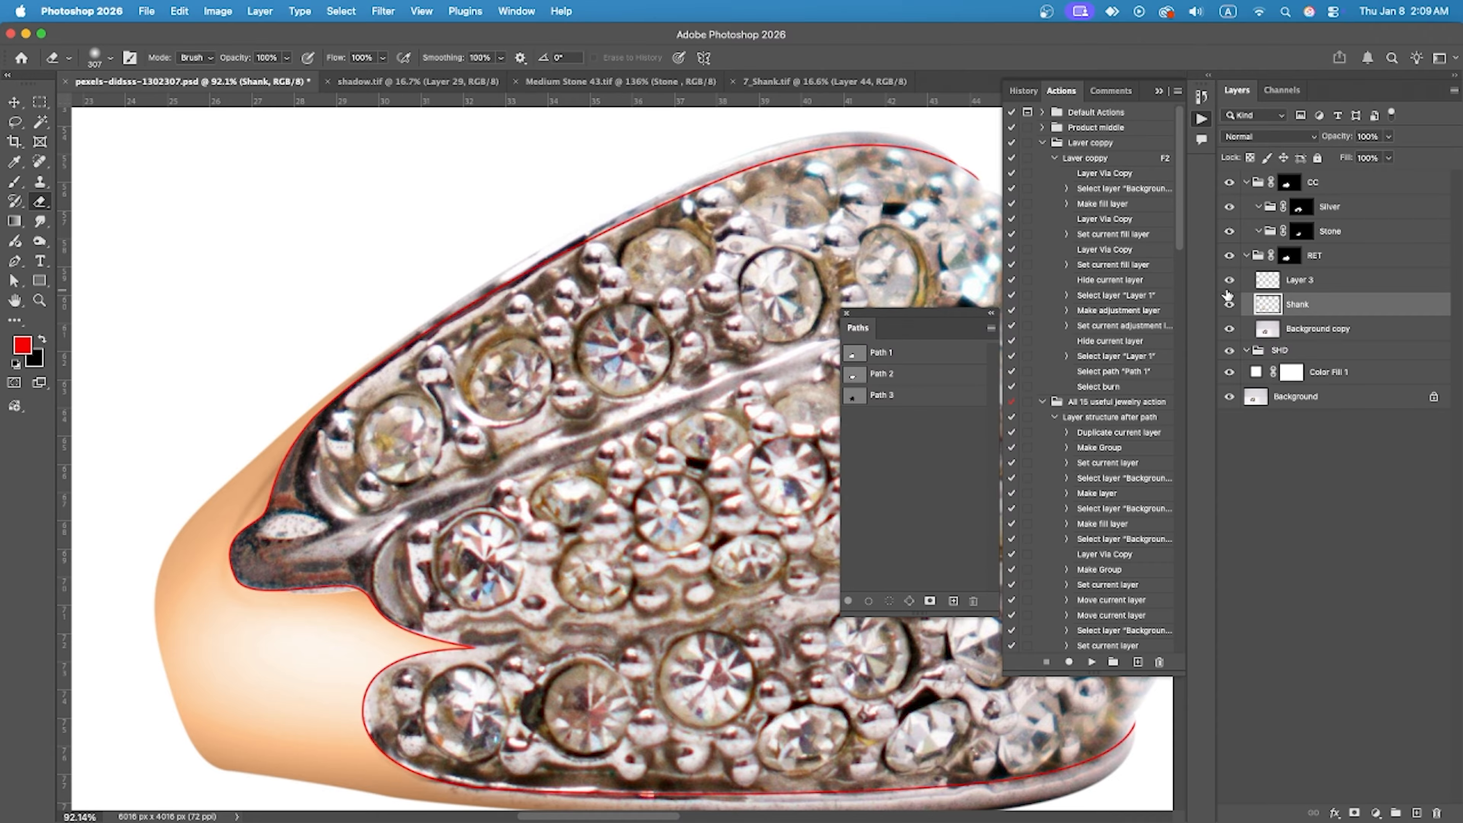
click(1229, 281)
drag(1343, 282, 1435, 813)
click(1416, 812)
scroll(552, 490, down, 2)
super+click(854, 375)
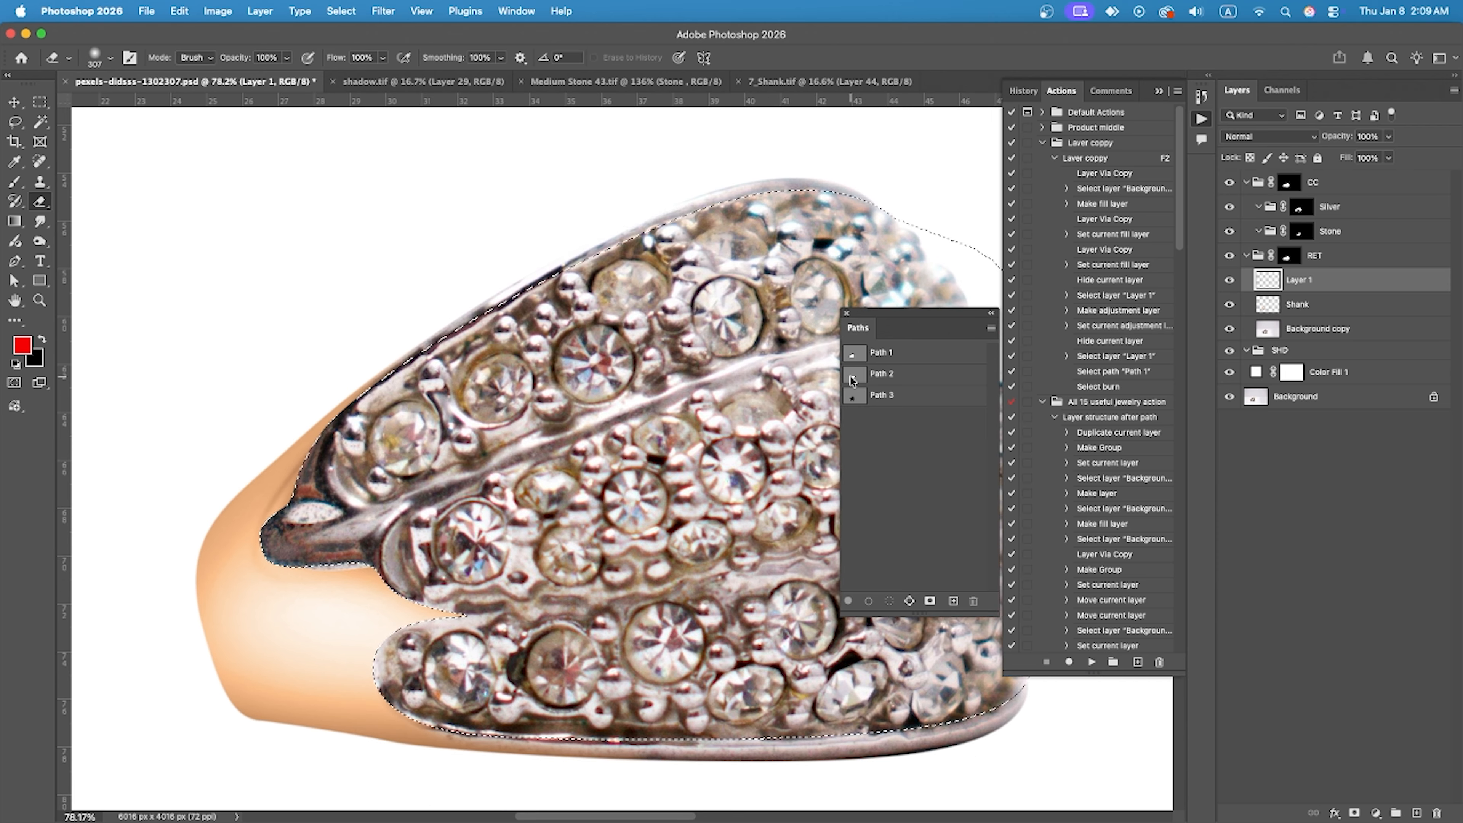
Switch to the Mixer Brush, sample the metal at the ring's pointed tip and reduce the brush size to 40 px.
right_click(15, 182)
click(84, 223)
scroll(322, 138, up, 3)
click(370, 59)
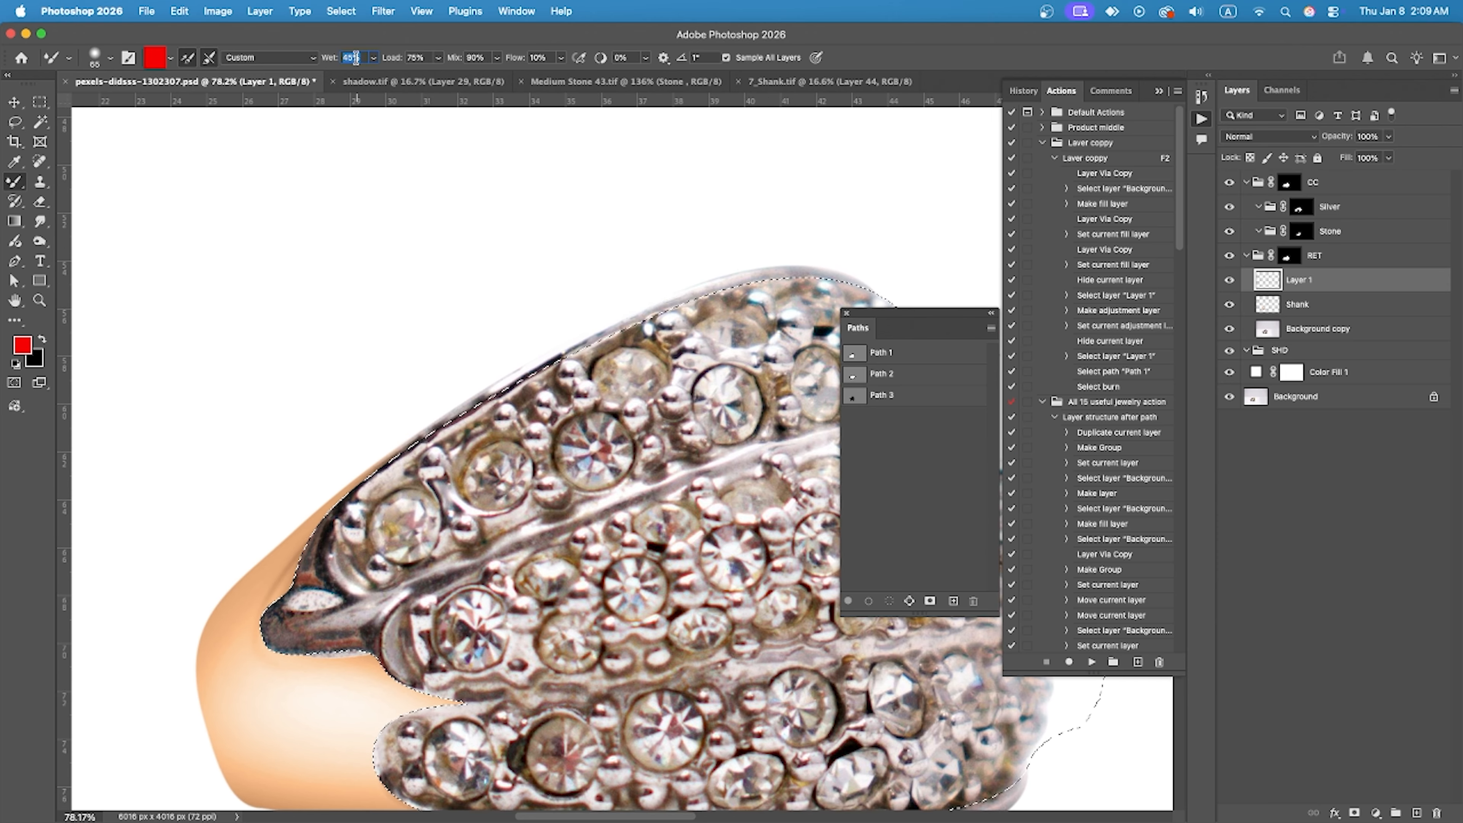
scroll(300, 518, down, 3)
scroll(248, 513, up, 5)
alt+click(438, 353)
scroll(397, 371, up, 1)
key(bracketleft)
key(bracketleft)
key(bracketleft)
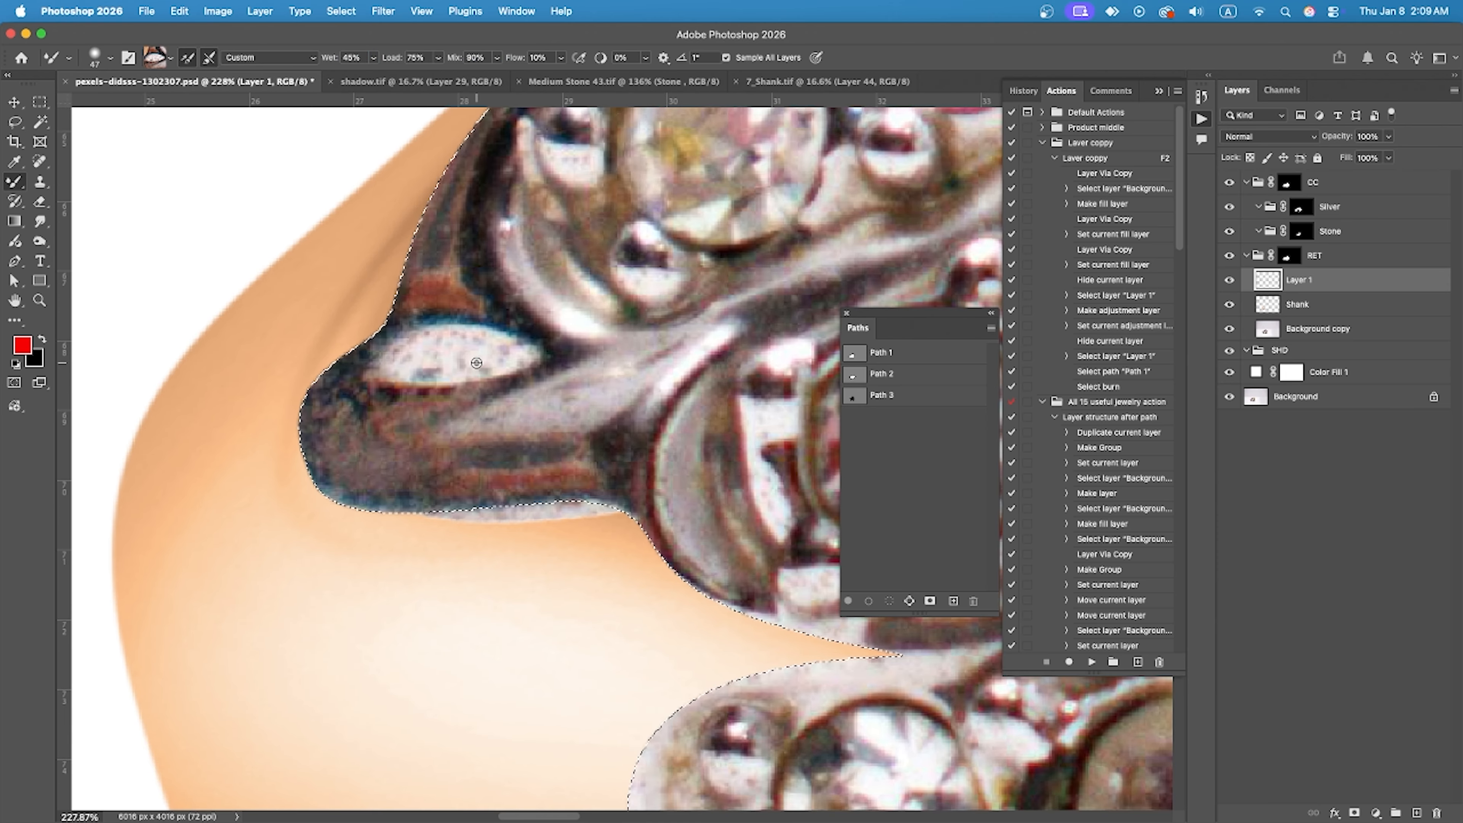
key(bracketleft)
key(bracketleft)
key(bracketleft)
scroll(446, 362, up, 2)
Blend the light metal ridge into the pointed tip with a small Mixer Brush, clearing the floating panels off the working area.
alt+click(597, 414)
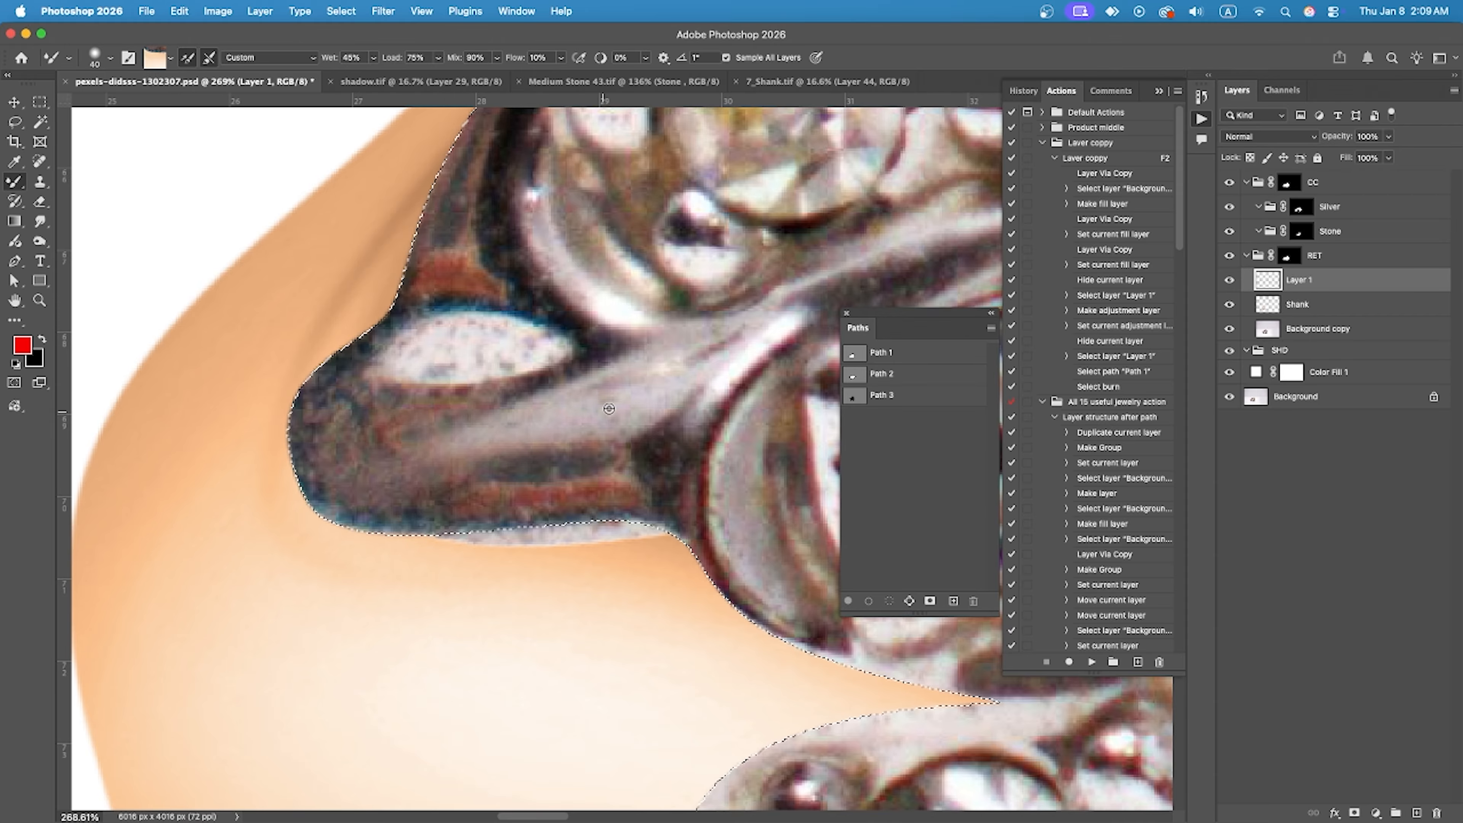
drag(533, 378, 368, 456)
scroll(576, 403, down, 2)
alt+click(577, 400)
scroll(610, 398, up, 3)
mouse_move(580, 400)
mouse_down()
mouse_move(663, 387)
mouse_move(597, 399)
mouse_move(614, 399)
mouse_up()
click(1159, 91)
drag(974, 313, 1139, 332)
alt+click(618, 374)
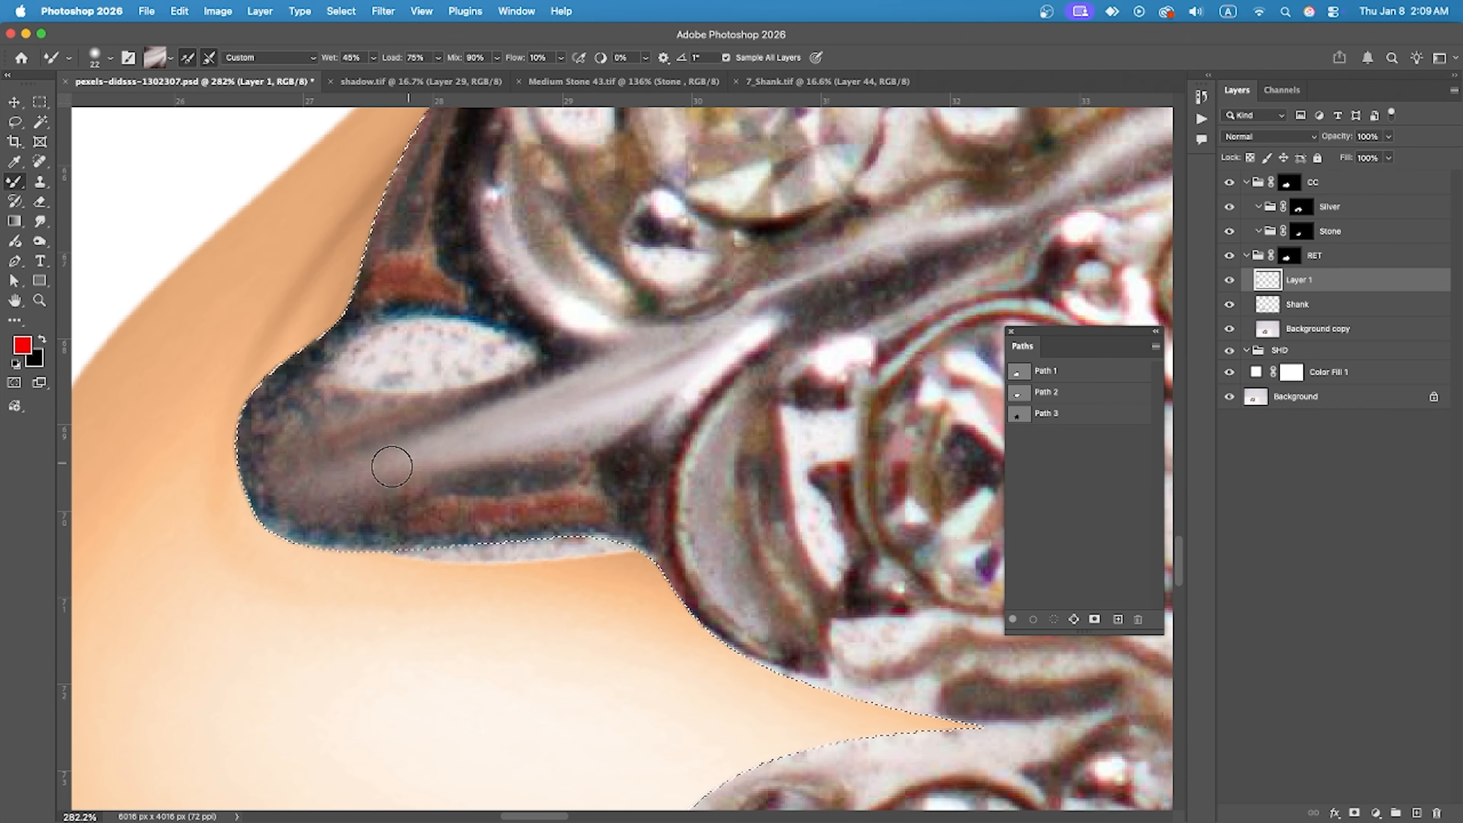
drag(392, 467, 283, 508)
Smooth the speckled white oval highlight at the pointed tip with a finer Mixer Brush, undoing the stray stroke beside it.
drag(357, 412, 358, 412)
scroll(379, 334, up, 2)
key(super+z)
alt+click(398, 366)
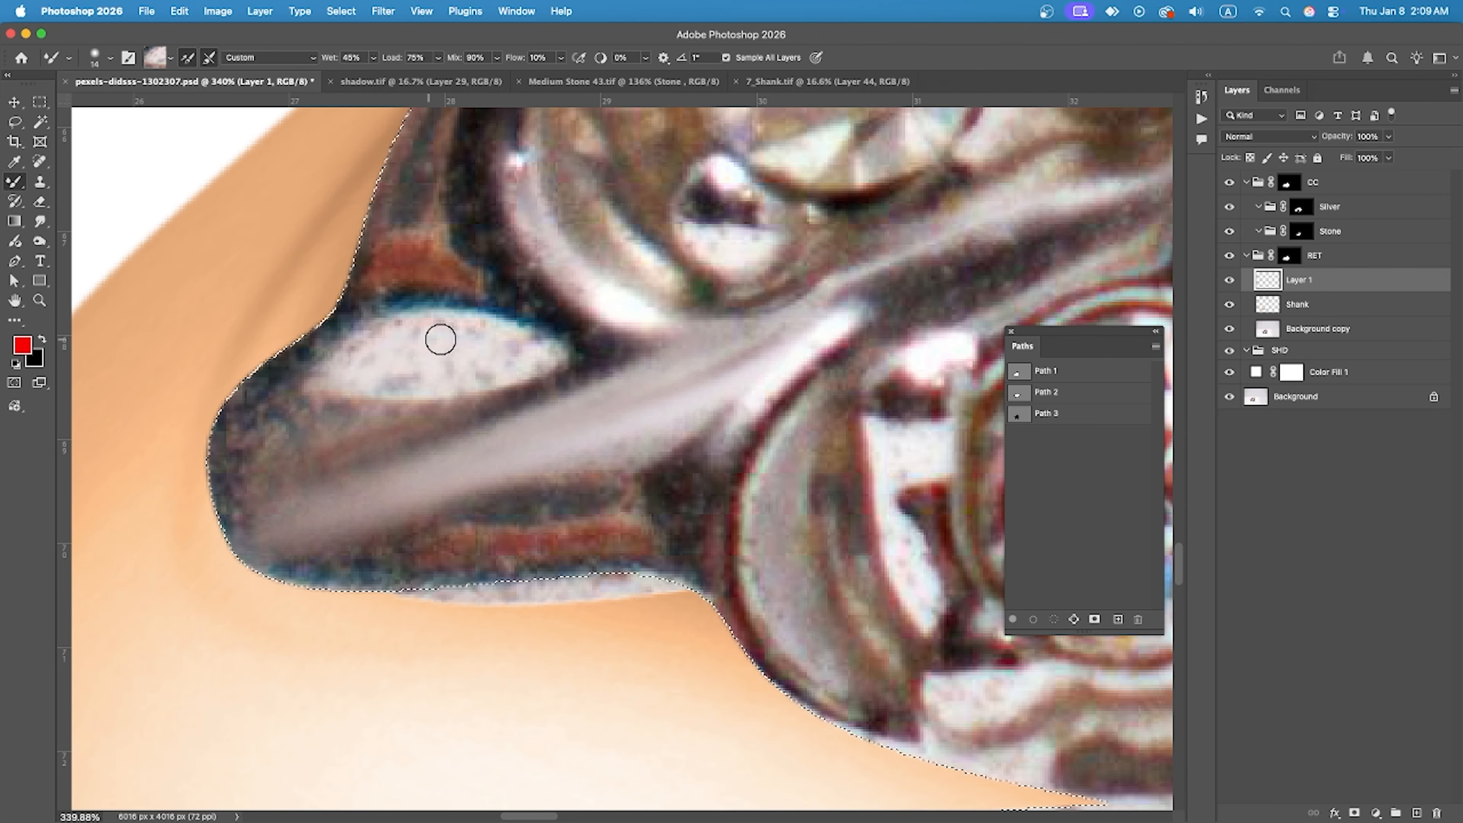
scroll(495, 357, down, 4)
drag(493, 330, 485, 331)
scroll(484, 374, up, 2)
Subtract the Path 3 stone outlines from the selection and blend the metal rim and oval highlight beside the upper row's first stone.
alt+super+click(1018, 417)
alt+click(519, 398)
drag(513, 381, 549, 409)
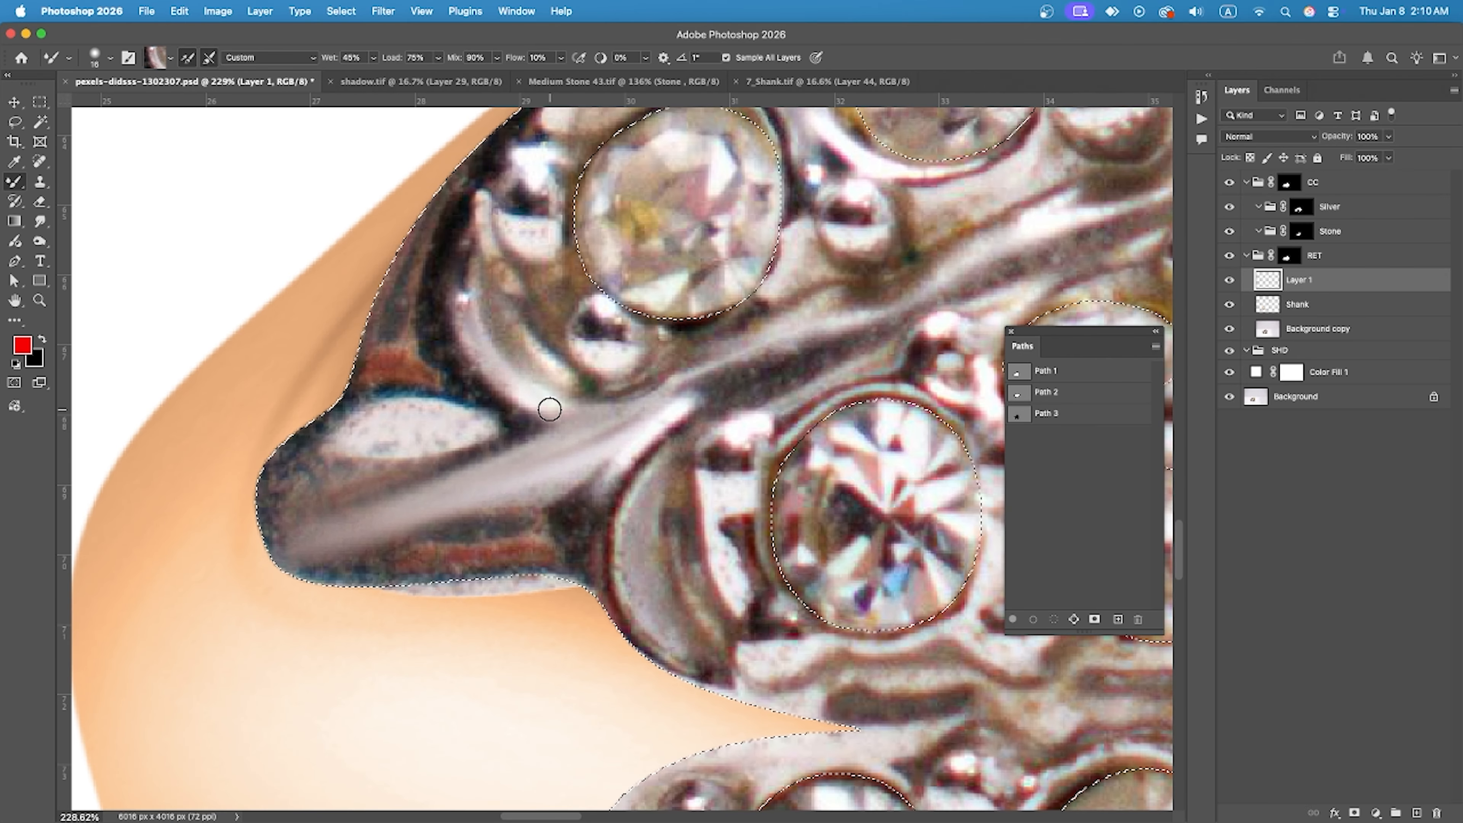
drag(484, 320, 497, 320)
drag(473, 276, 480, 177)
alt+click(487, 416)
mouse_move(479, 426)
mouse_down()
mouse_move(421, 410)
mouse_move(368, 444)
mouse_up()
Smooth the near half of the metal ridge between the upper and middle stone rows with sampled metal tones.
scroll(386, 444, down, 5)
scroll(520, 416, up, 5)
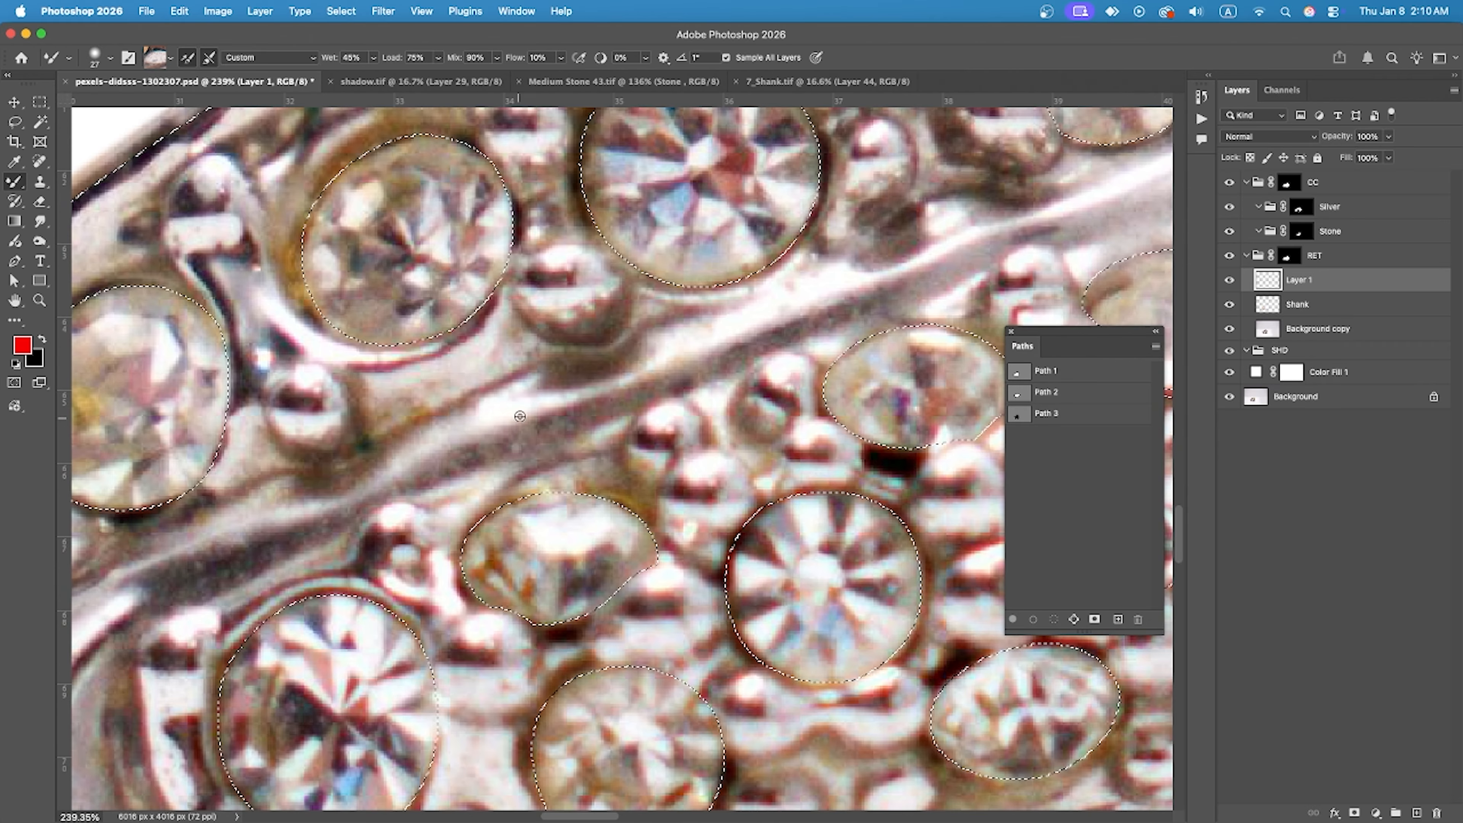
scroll(801, 324, down, 3)
mouse_move(358, 510)
mouse_down()
mouse_move(587, 428)
mouse_move(402, 484)
mouse_move(513, 443)
mouse_up()
alt+click(362, 508)
alt+click(597, 399)
alt+click(800, 313)
mouse_move(597, 399)
mouse_down()
mouse_move(795, 323)
mouse_move(713, 355)
mouse_up()
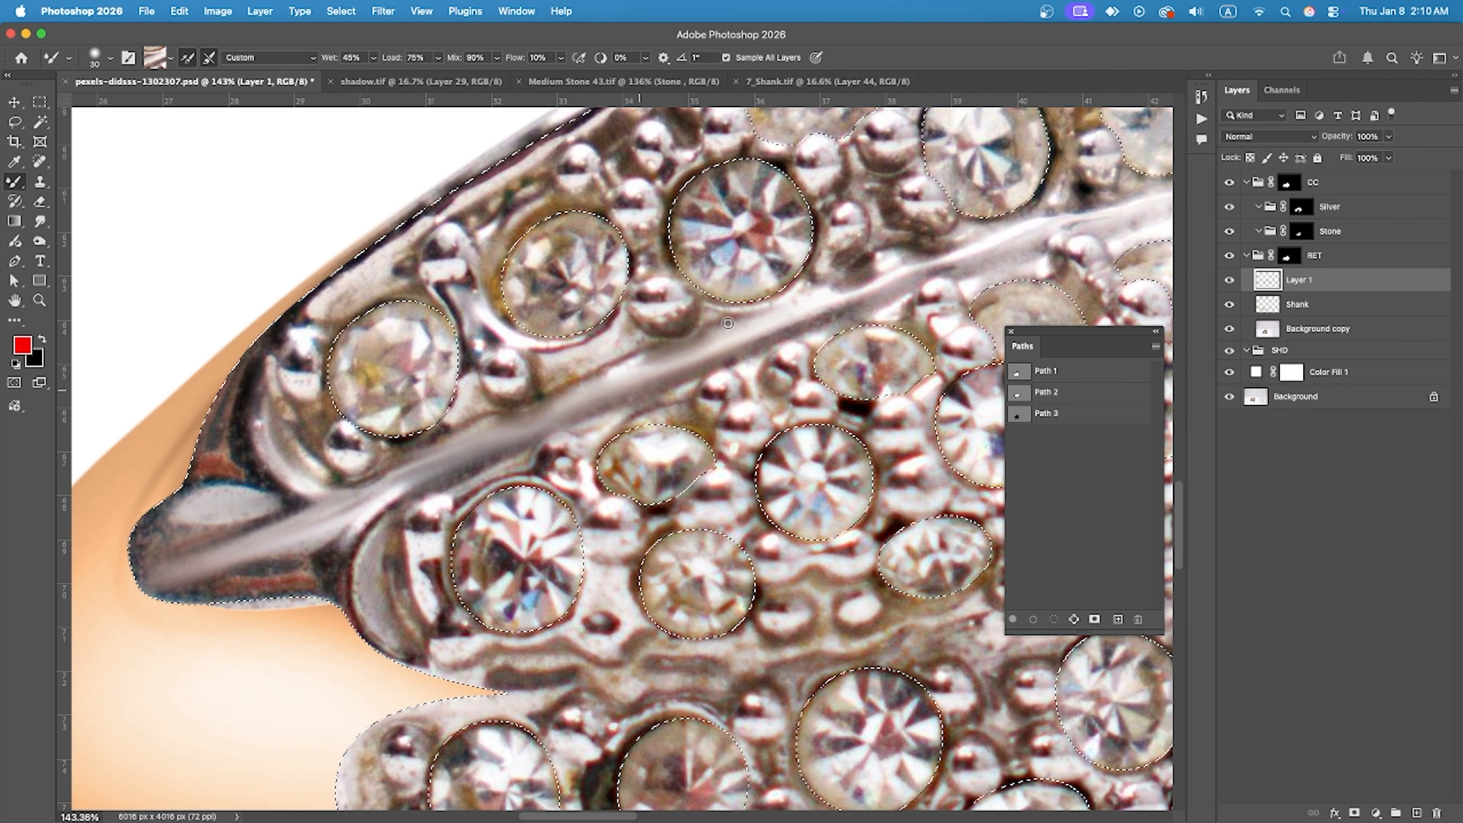
Continue smoothing the ridge between the upper and middle stone rows through to its far, blurred end.
drag(864, 289, 606, 376)
scroll(605, 377, up, 5)
drag(829, 293, 1017, 249)
drag(899, 342, 529, 447)
scroll(527, 447, down, 3)
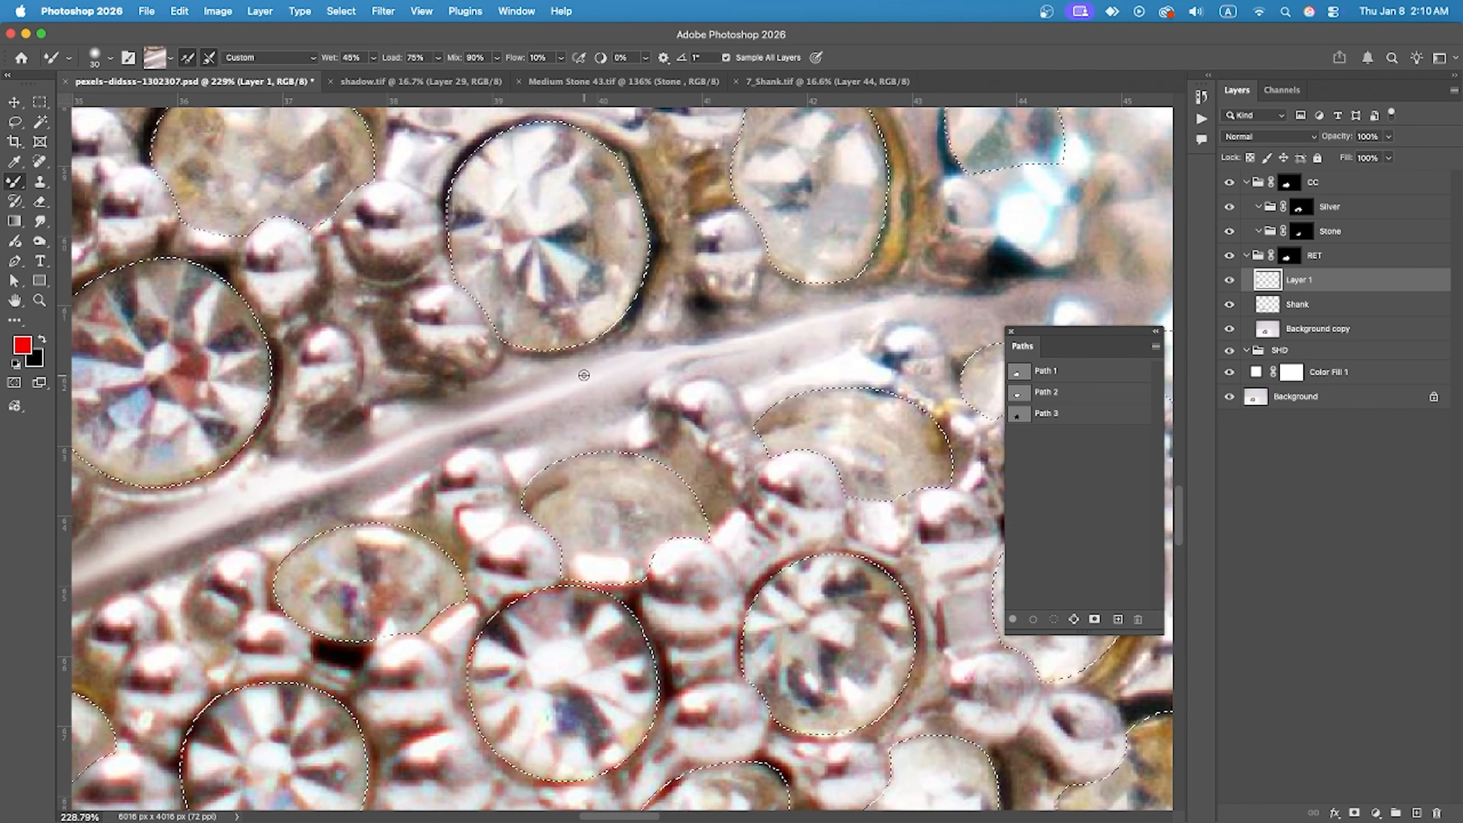
alt+click(801, 321)
drag(775, 321, 945, 295)
scroll(831, 324, down, 3)
mouse_move(831, 324)
mouse_down()
mouse_move(784, 309)
mouse_move(484, 327)
mouse_up()
scroll(484, 328, up, 2)
alt+click(484, 328)
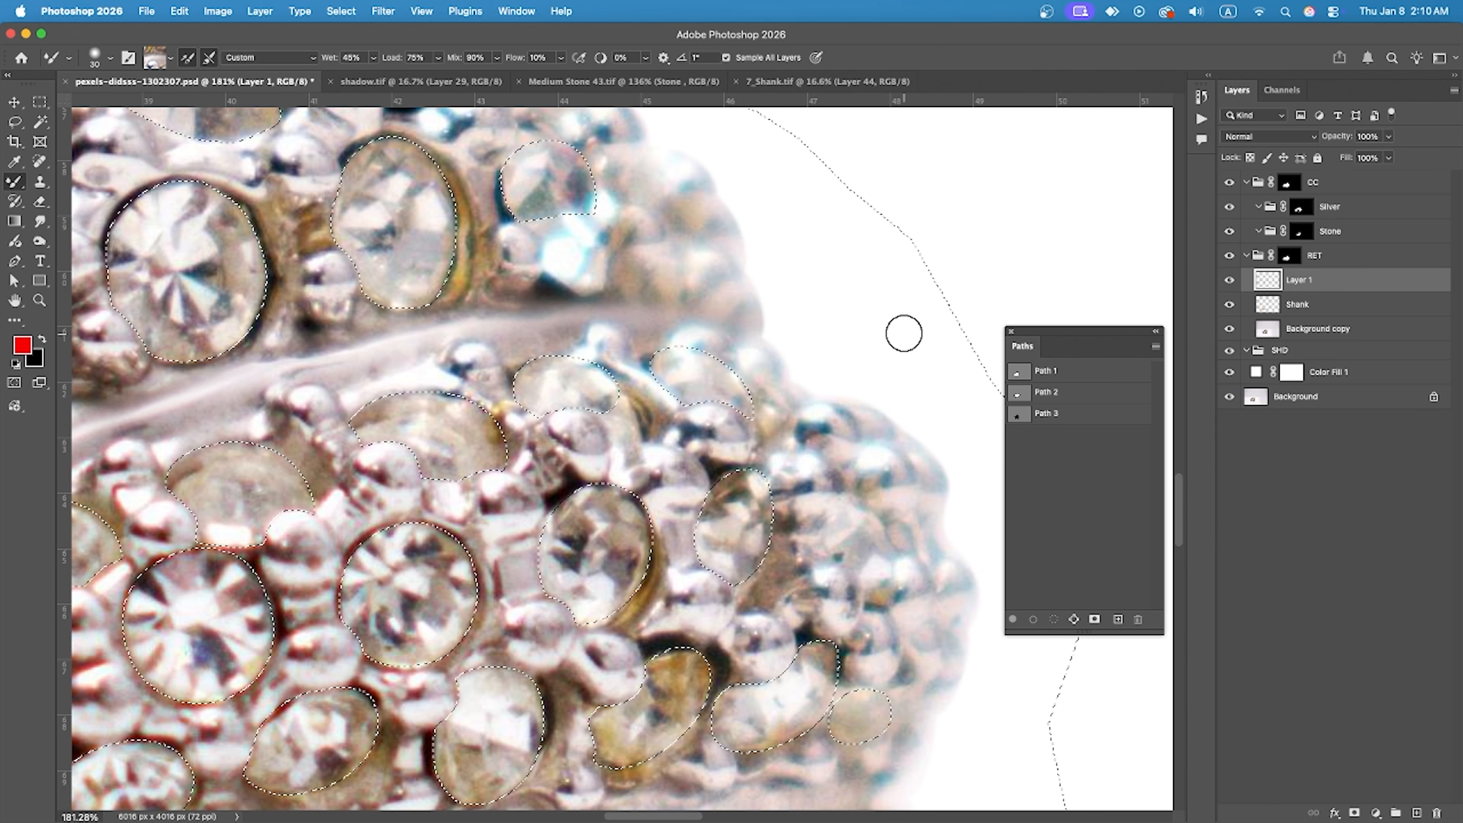
Blend the metal strip around the bottom stone row, from its rounded end beside the shank to the ring's far edge.
scroll(903, 333, down, 5)
scroll(652, 369, up, 5)
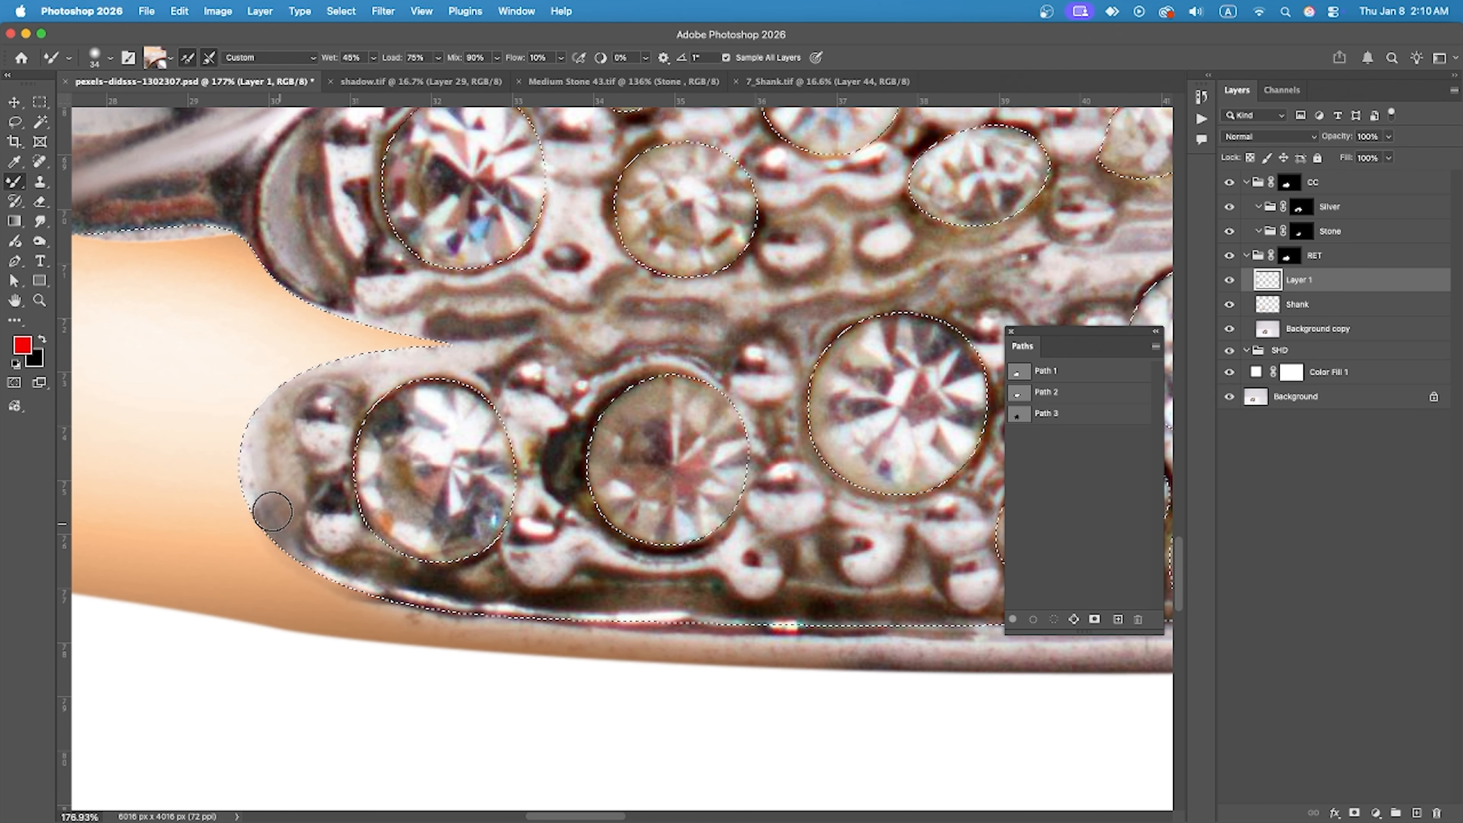
scroll(753, 599, right, 5)
scroll(753, 600, down, 2)
scroll(837, 544, right, 5)
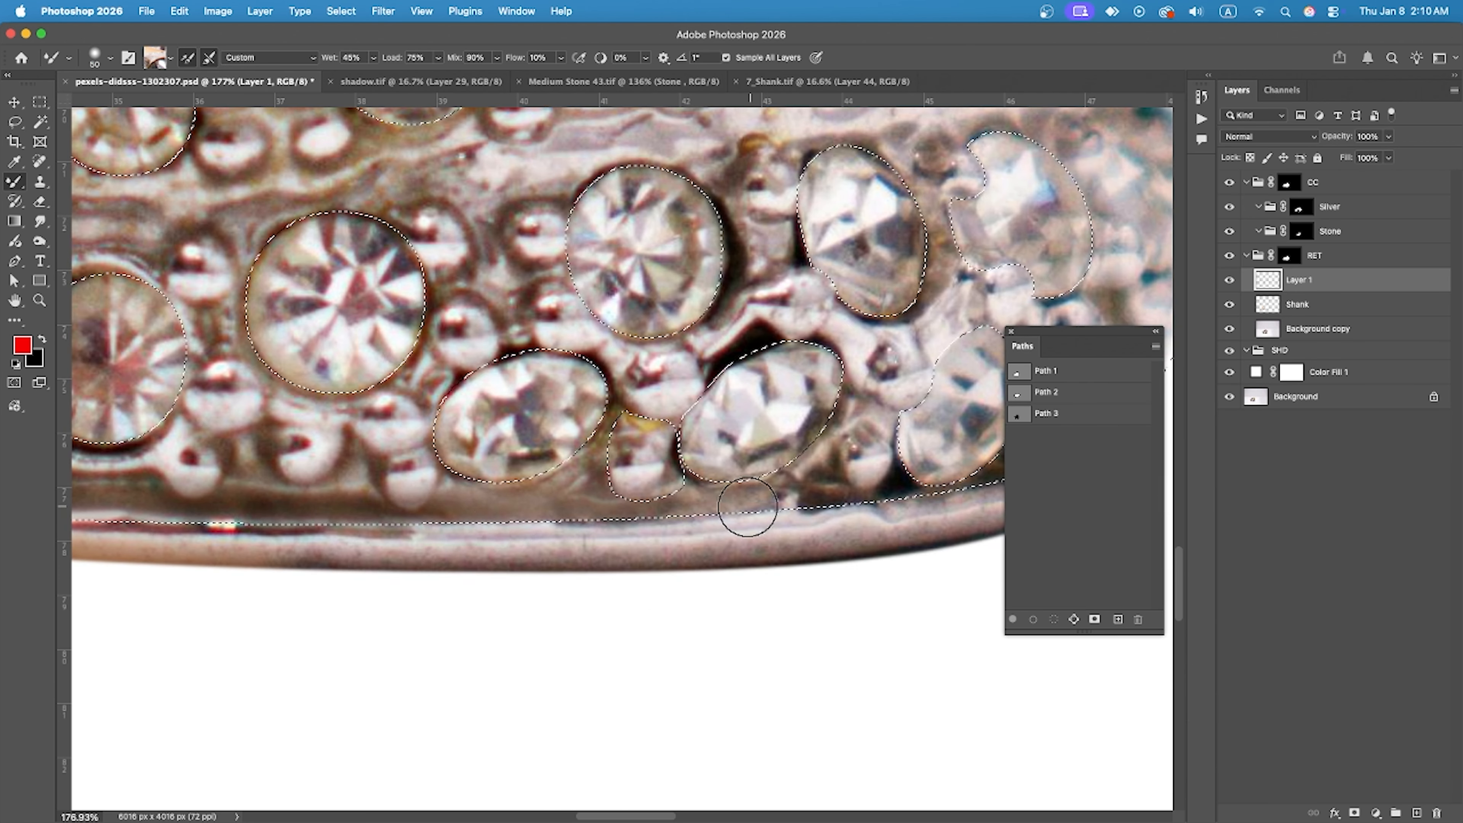
scroll(547, 496, up, 2)
scroll(970, 496, right, 10)
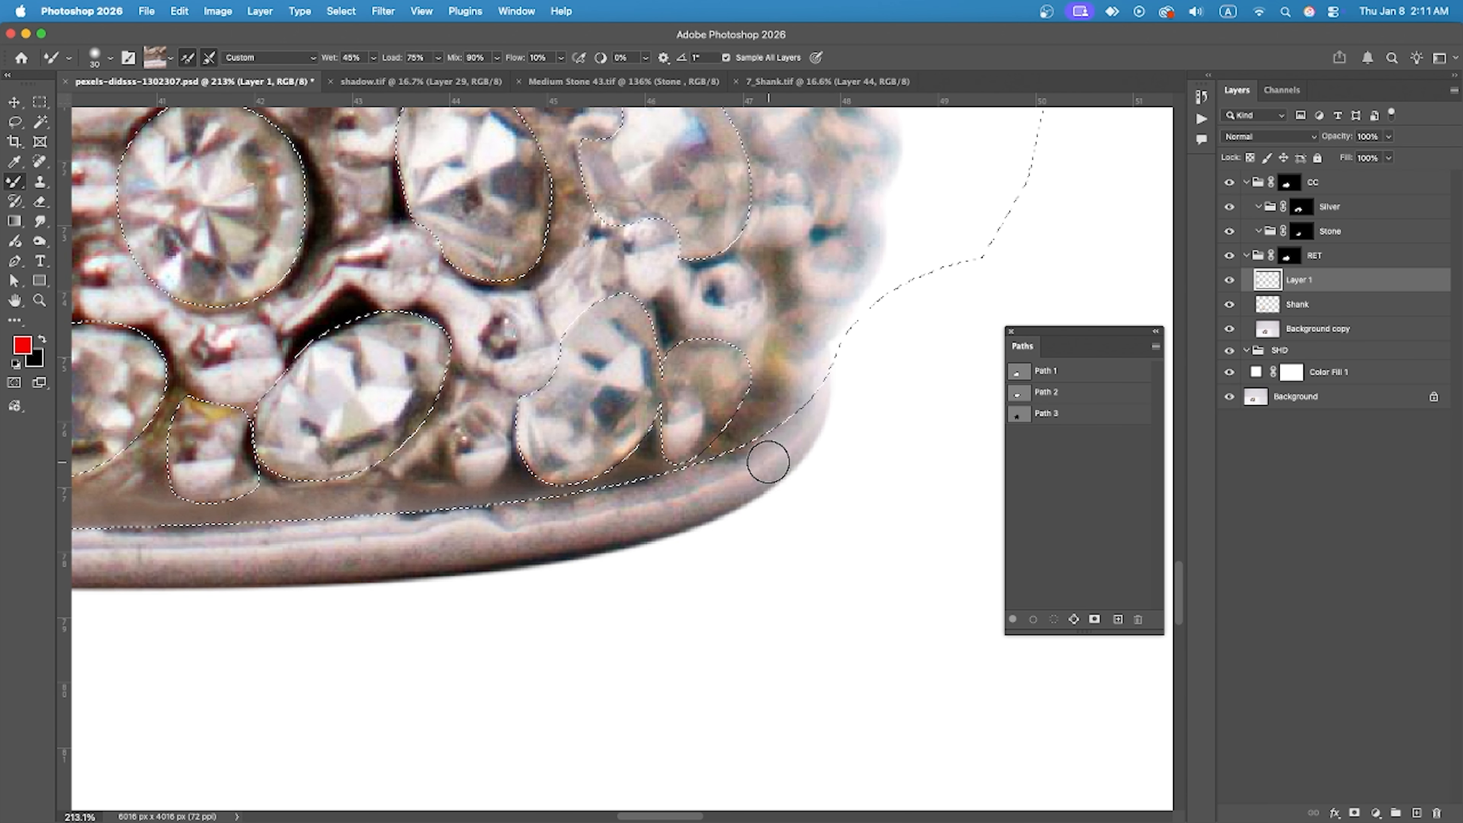
scroll(769, 462, down, 6)
scroll(291, 495, up, 6)
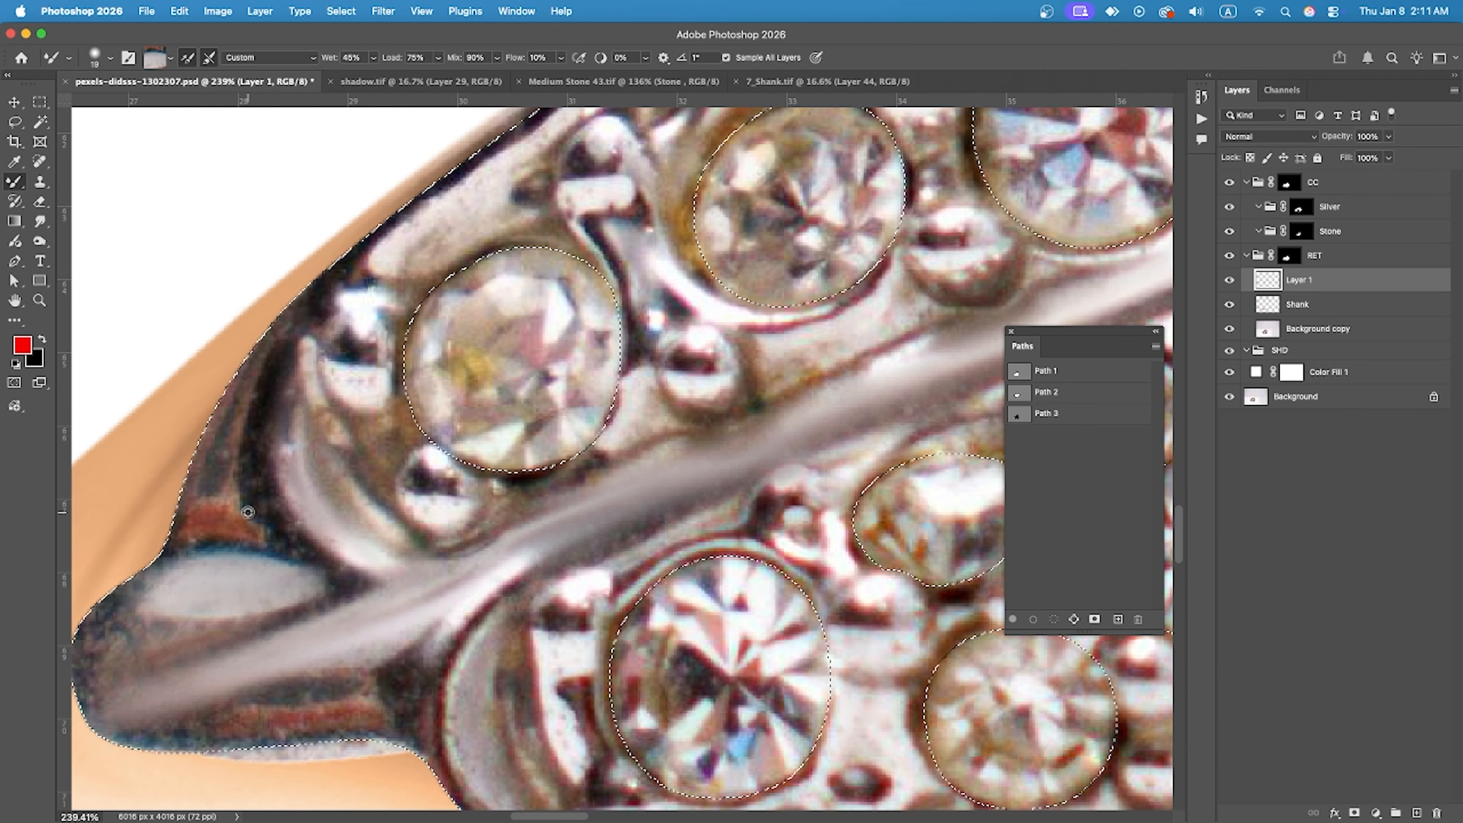
scroll(248, 512, down, 10)
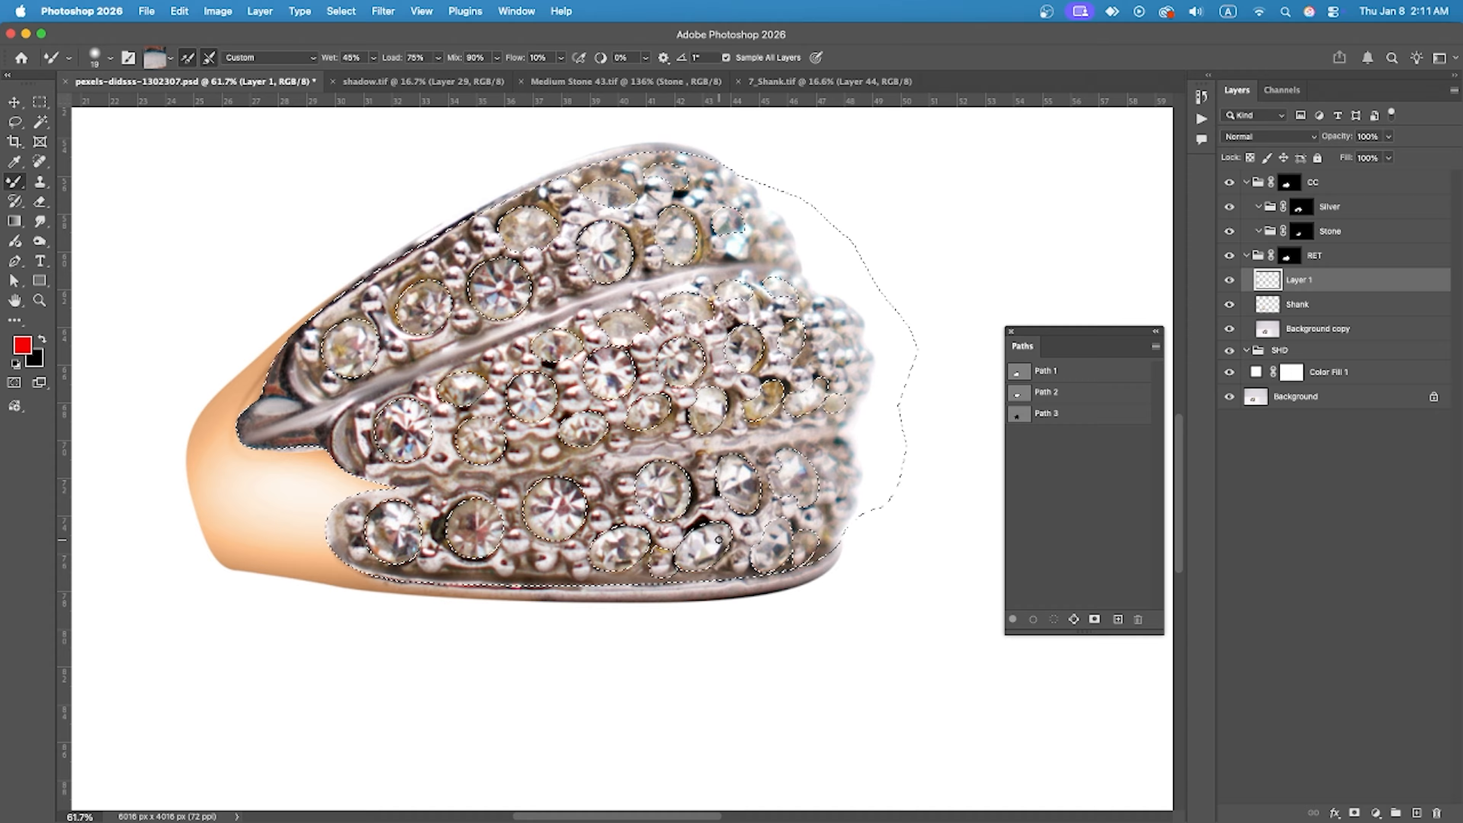
scroll(397, 490, up, 2)
Add a new layer and blend the ring's outer bottom rim with the Mixer Brush enlarged to 44 px.
key(super+alt+shift+n)
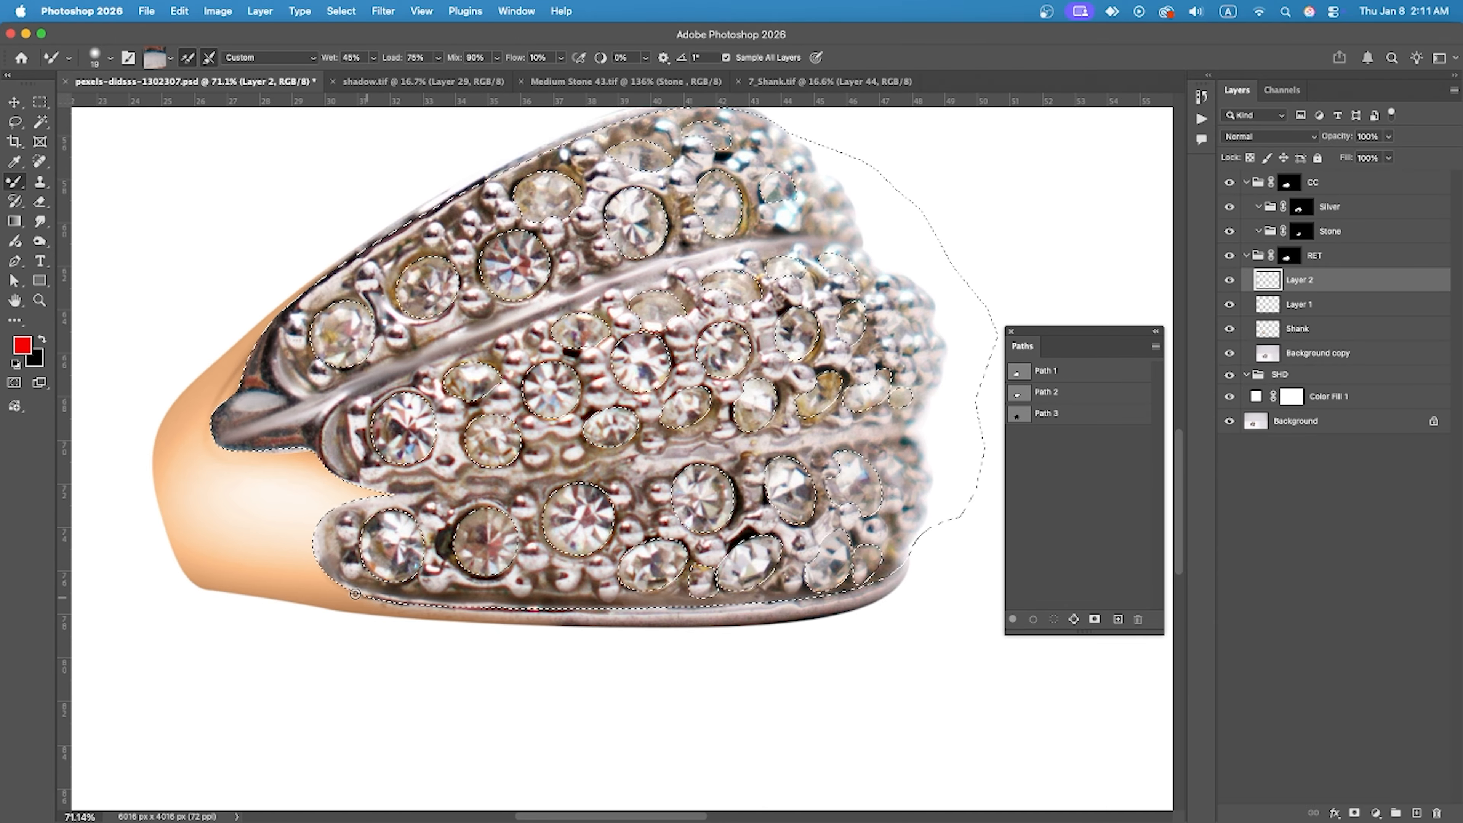
scroll(403, 564, up, 5)
alt+click(598, 624)
key(bracketright)
scroll(728, 633, up, 5)
key(bracketright)
key(bracketright)
key(bracketright)
drag(894, 651, 639, 650)
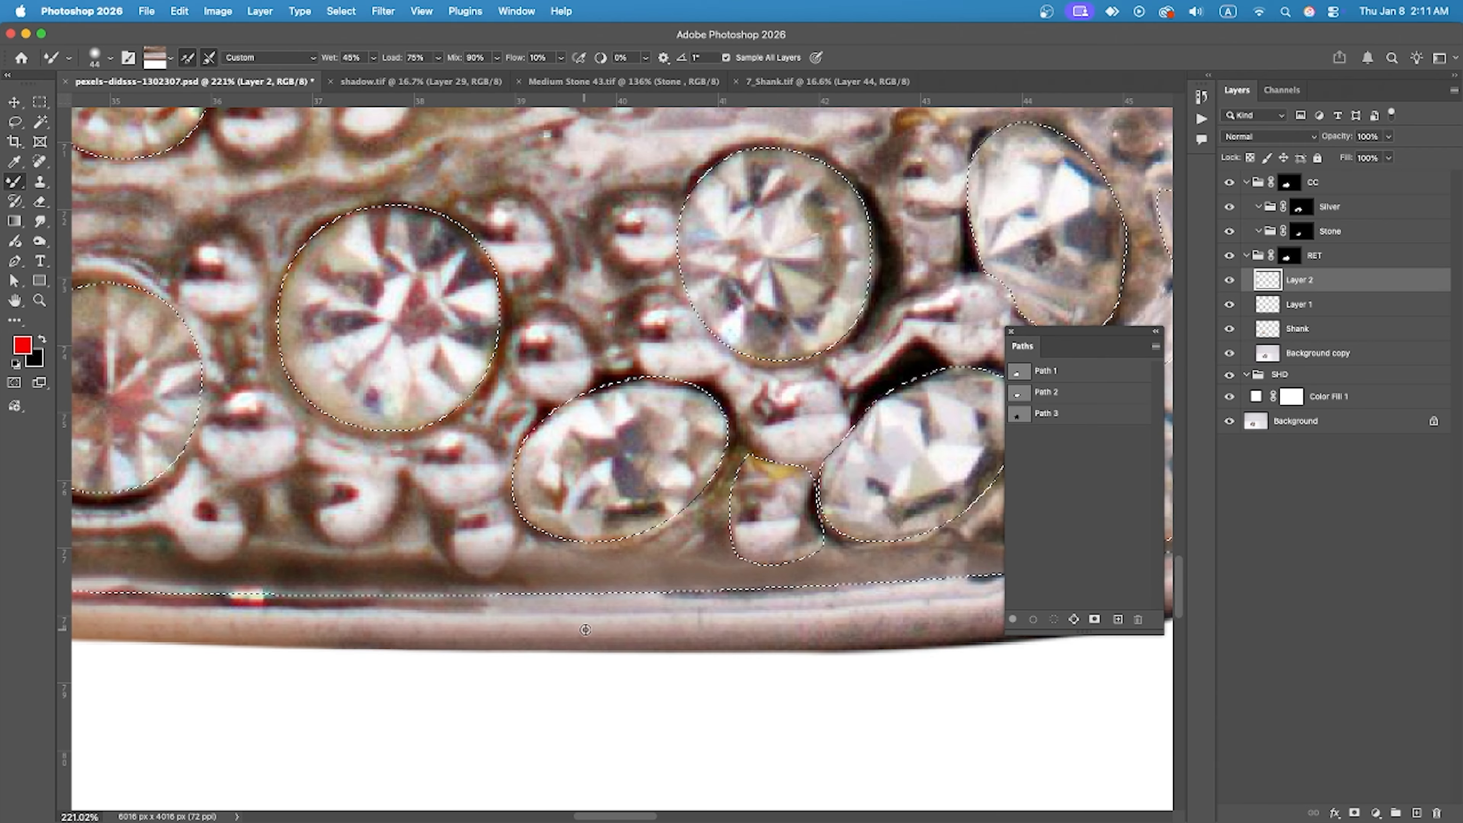
Smooth the bottom rim toward its far curve with long strokes of a 33 px Mixer Brush.
key(bracketleft)
key(bracketleft)
drag(905, 601, 604, 611)
alt+click(604, 611)
drag(886, 637, 725, 660)
drag(982, 587, 543, 610)
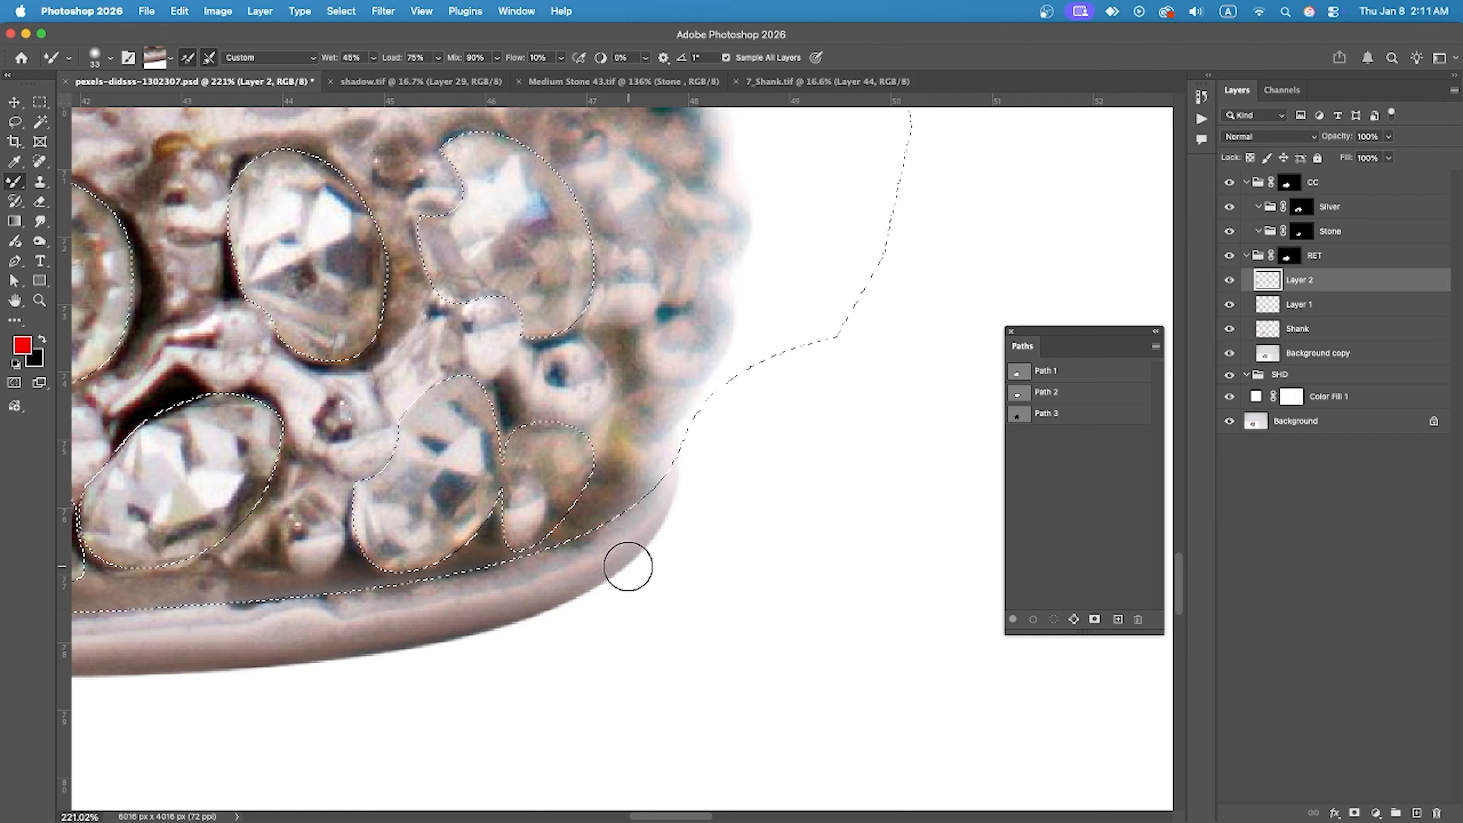
Refine the curved far end of the bottom rim with the Mixer Brush reduced to 23 and 19 px.
scroll(628, 566, up, 5)
key(bracketleft)
scroll(642, 604, down, 4)
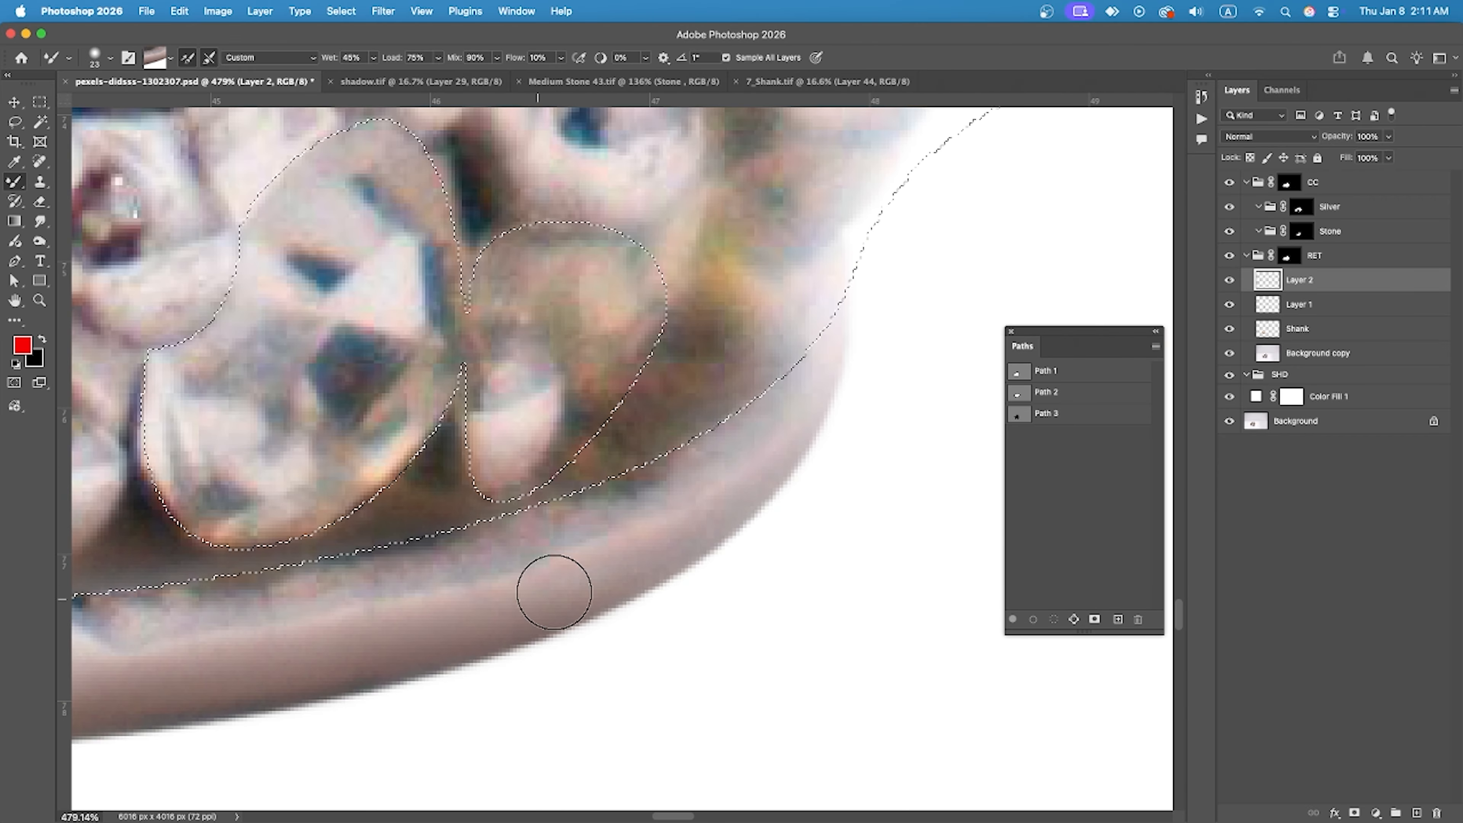
scroll(568, 578, up, 5)
key(bracketleft)
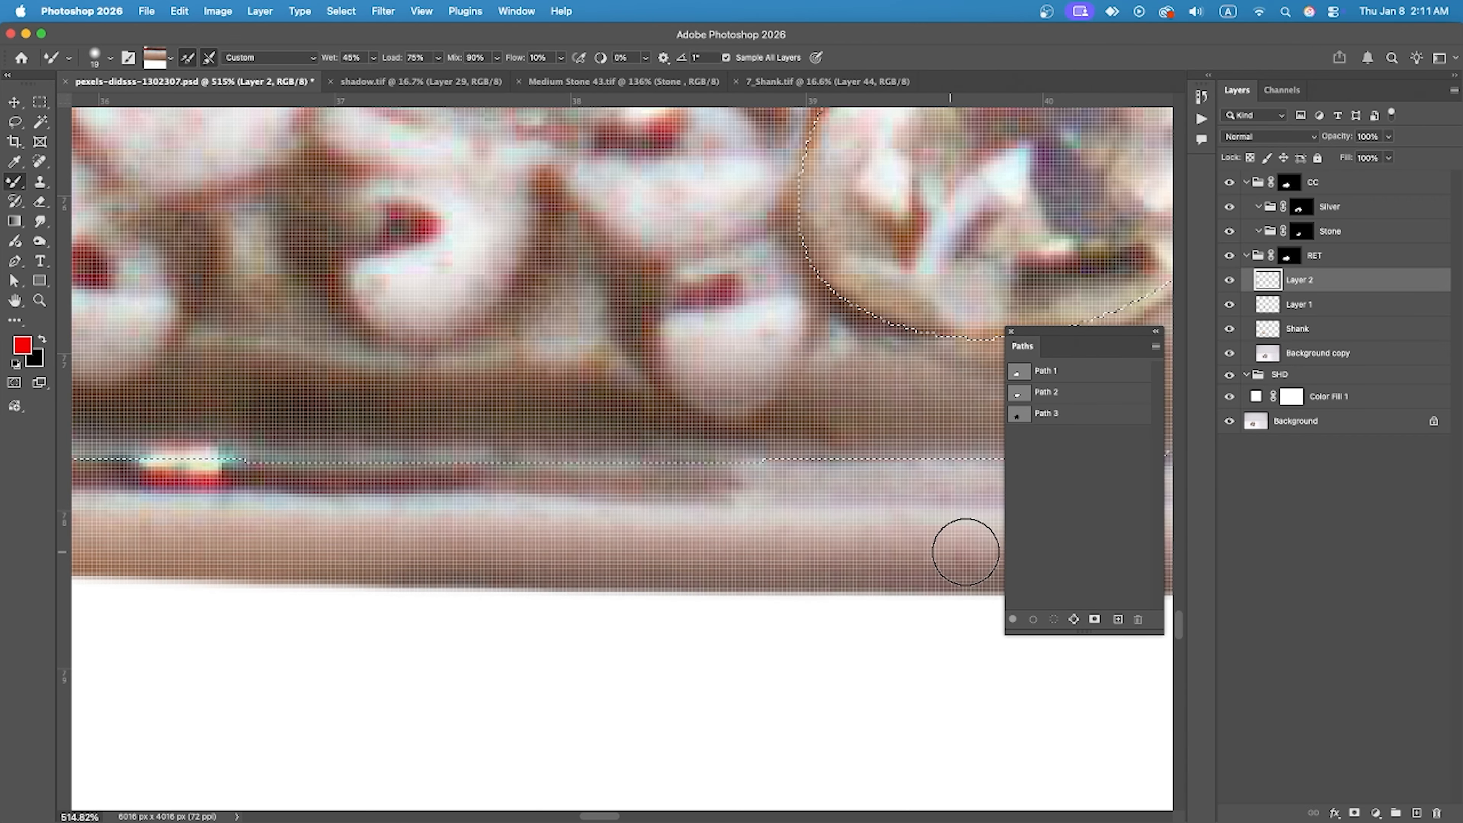
Blend the gold-to-silver transition along the bottom rim with sampled rim tones.
scroll(250, 486, down, 4)
drag(823, 518, 455, 516)
drag(448, 516, 454, 517)
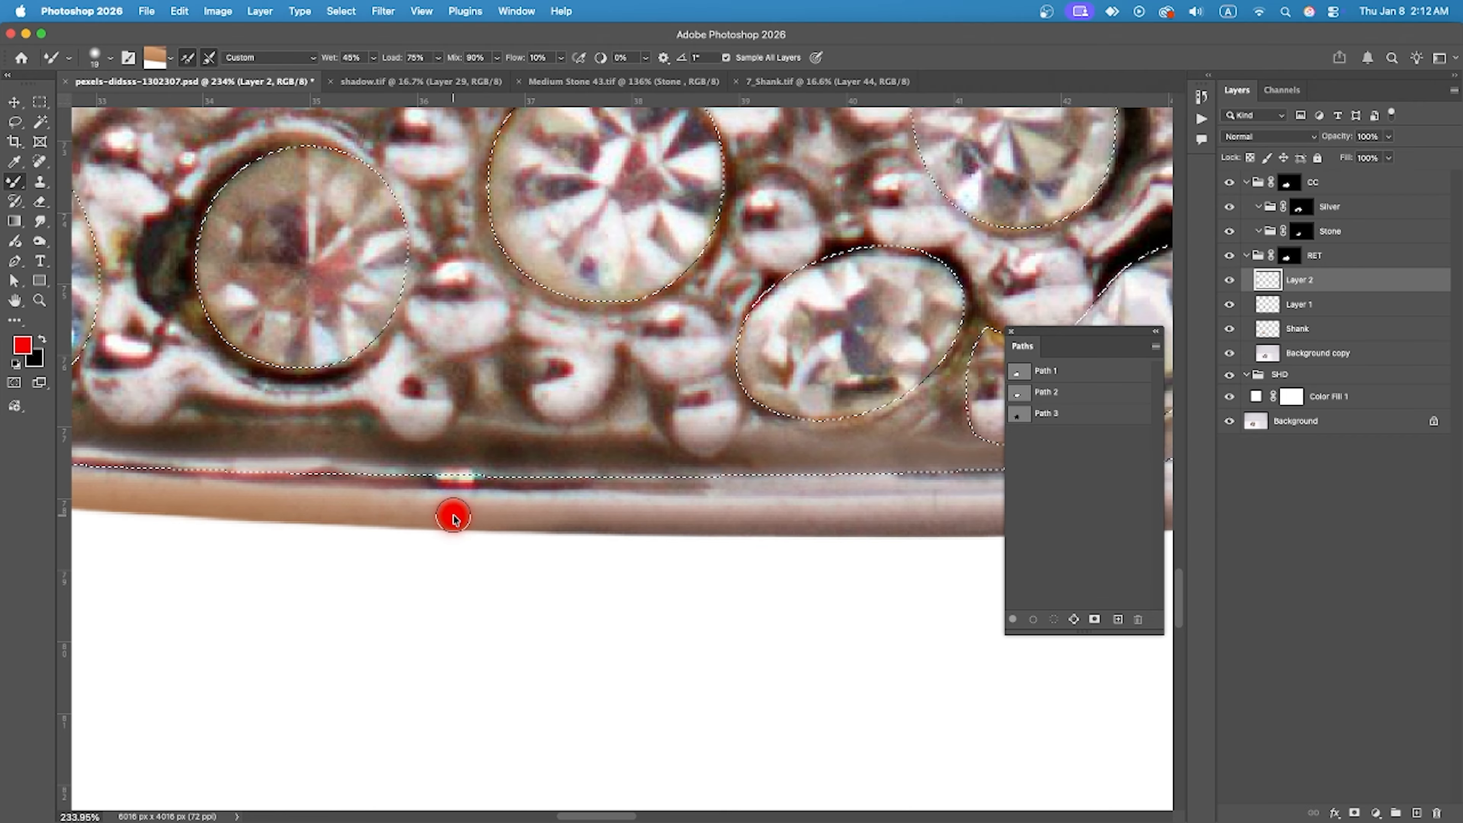
alt+click(455, 516)
drag(951, 510, 611, 504)
alt+click(644, 503)
scroll(656, 510, down, 2)
Compare the upper edge with the Shank layer hidden and shown, and blend the dark sloping rim with a 26 px Mixer Brush.
scroll(702, 513, down, 6)
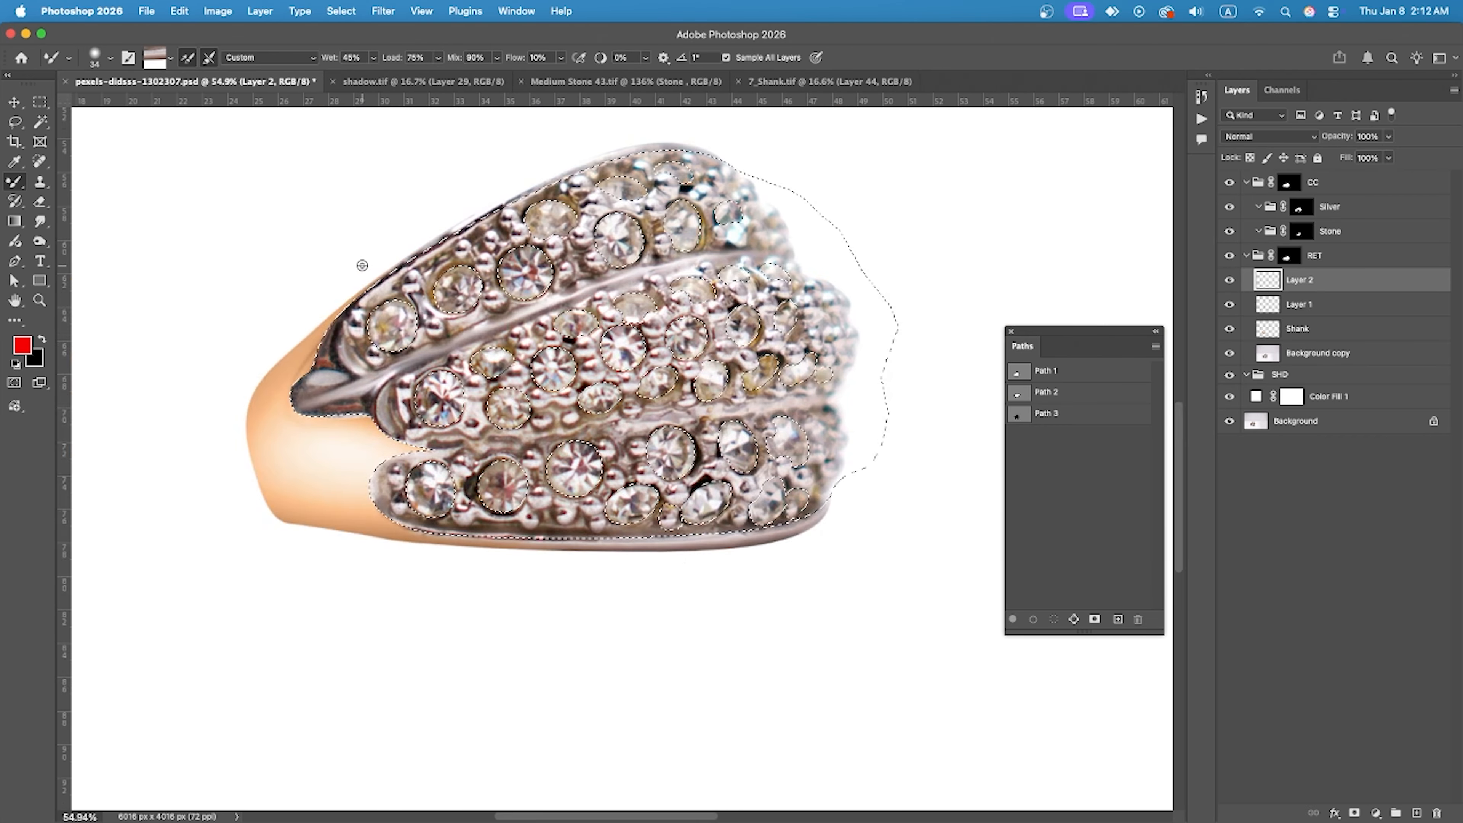
scroll(360, 264, up, 5)
click(1228, 329)
scroll(749, 369, down, 3)
scroll(481, 483, up, 4)
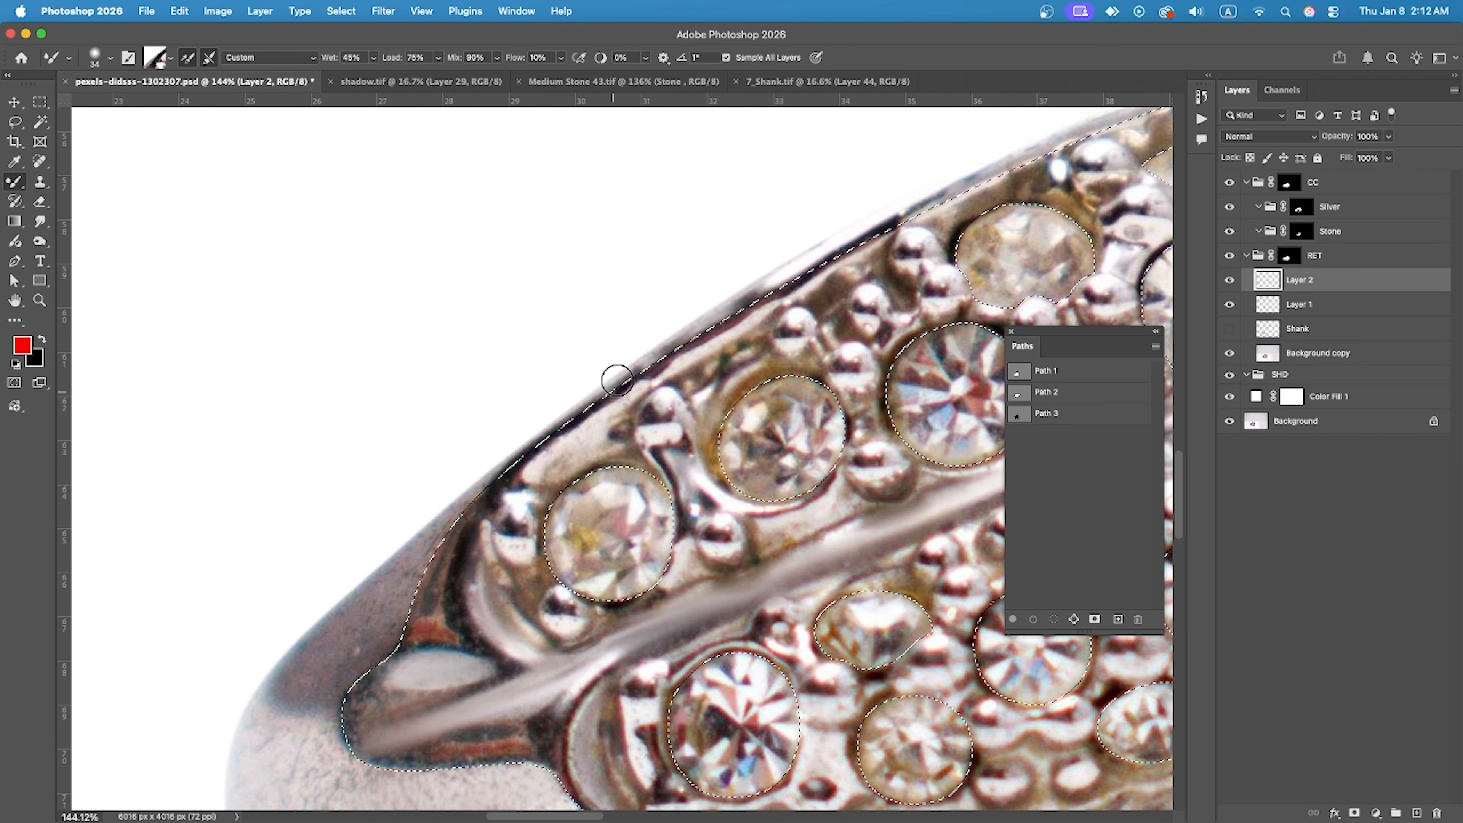
click(1230, 329)
scroll(653, 363, up, 5)
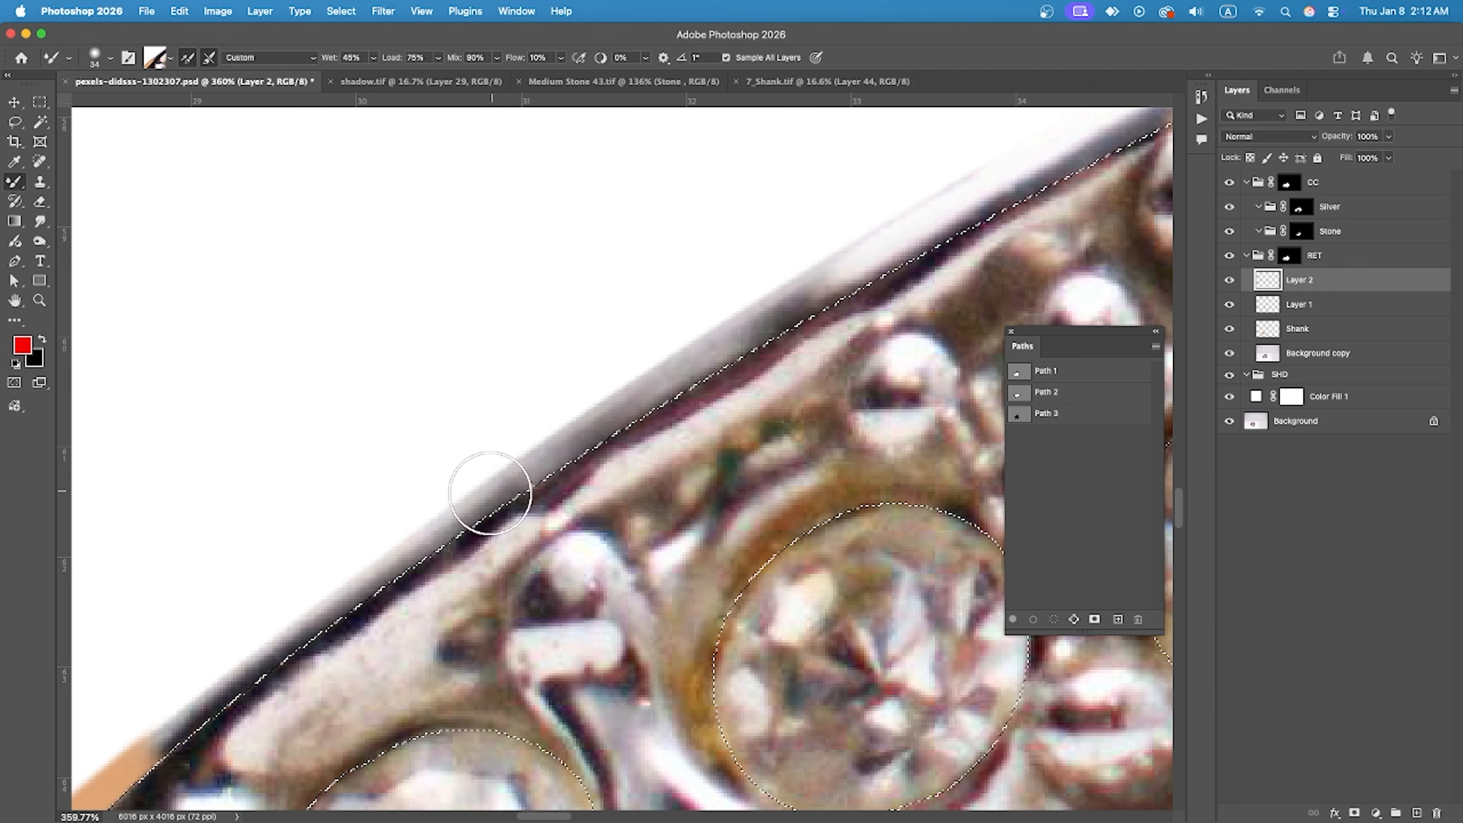
scroll(378, 570, down, 5)
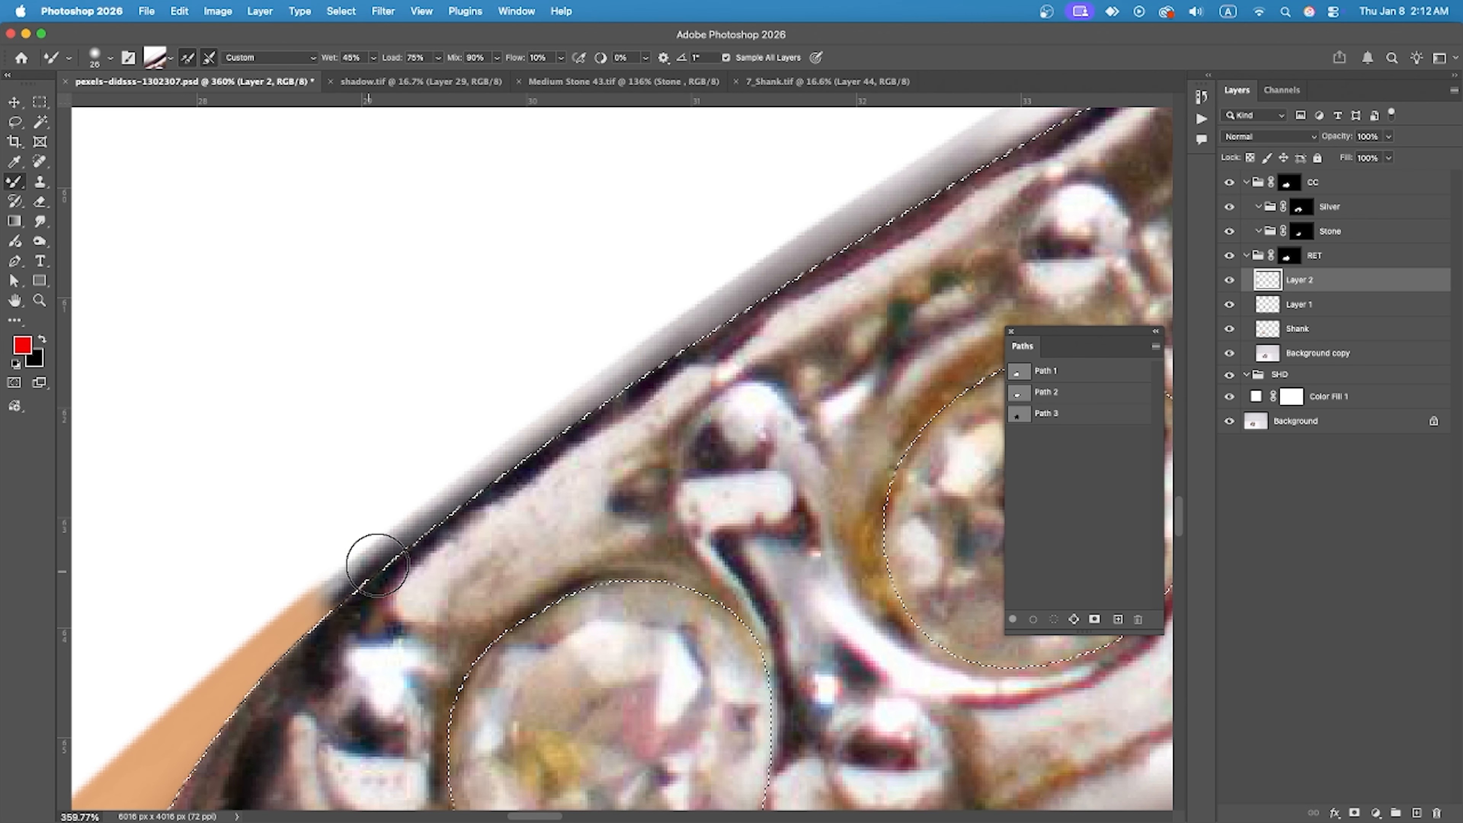
scroll(757, 320, up, 5)
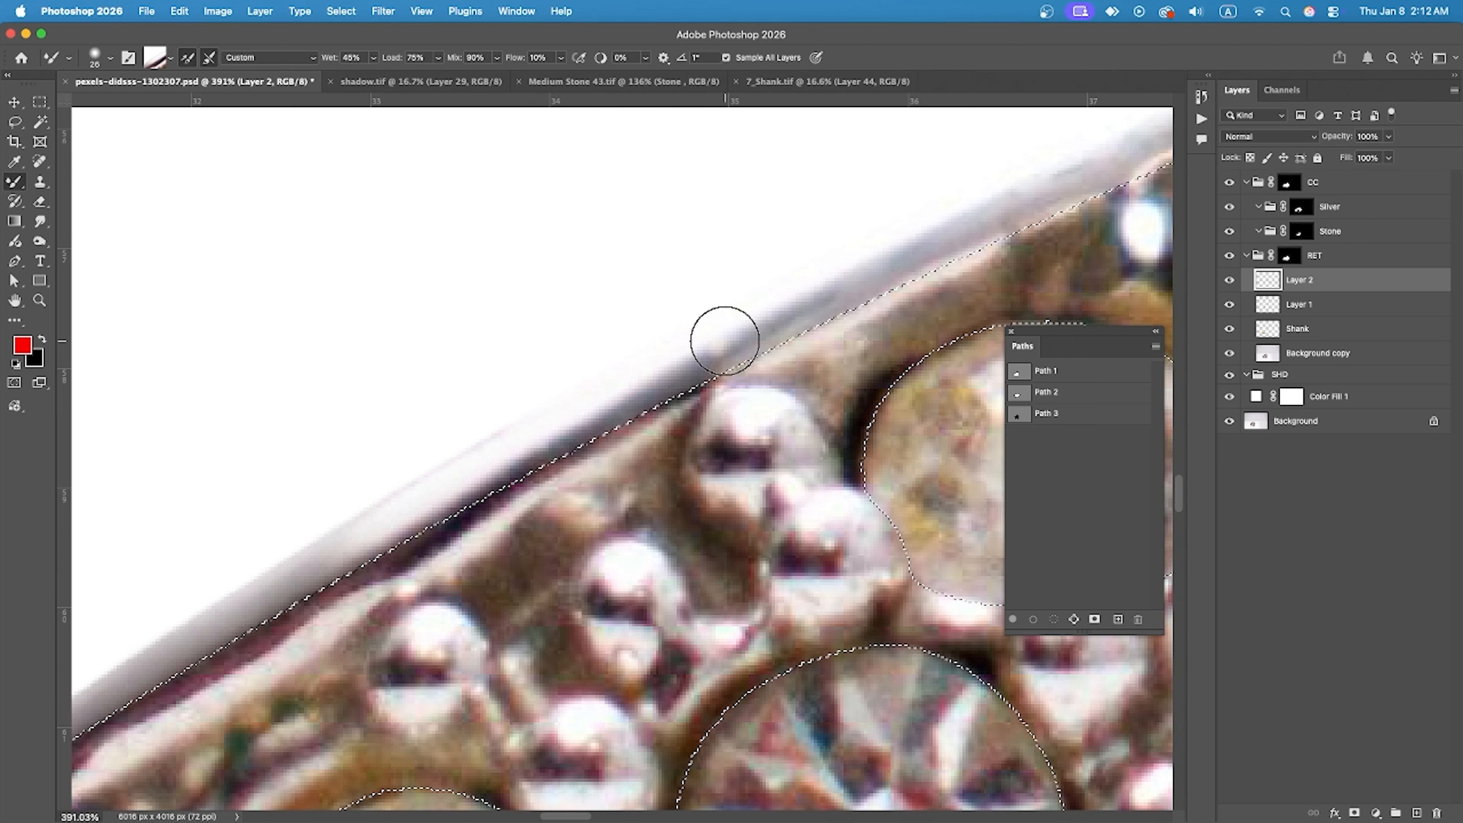
Smooth the outer metal rim over the ring's top curve with a small Mixer Brush.
scroll(725, 340, down, 4)
scroll(361, 389, up, 4)
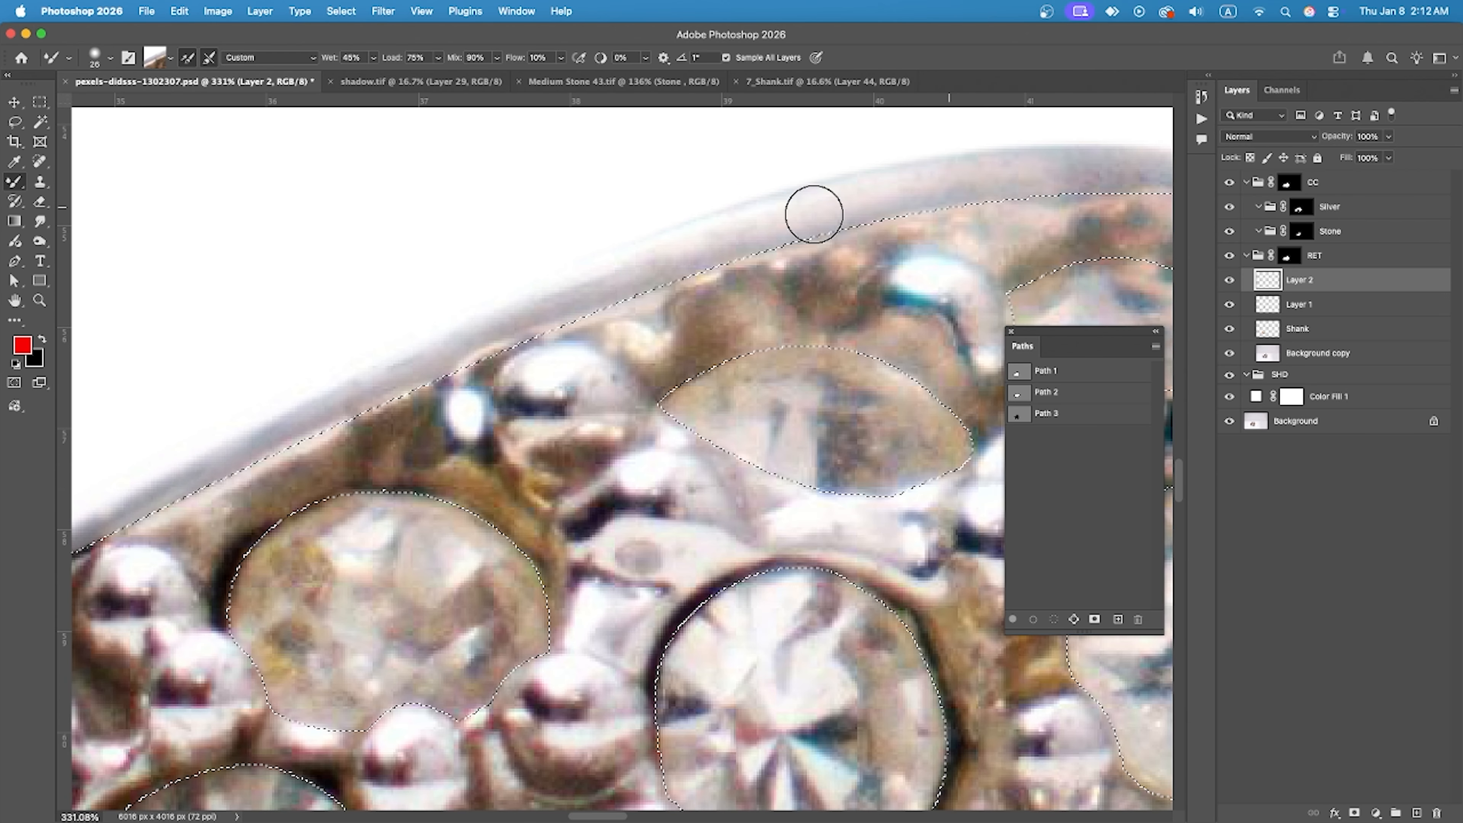
scroll(814, 213, down, 3)
scroll(745, 261, up, 3)
scroll(698, 202, up, 3)
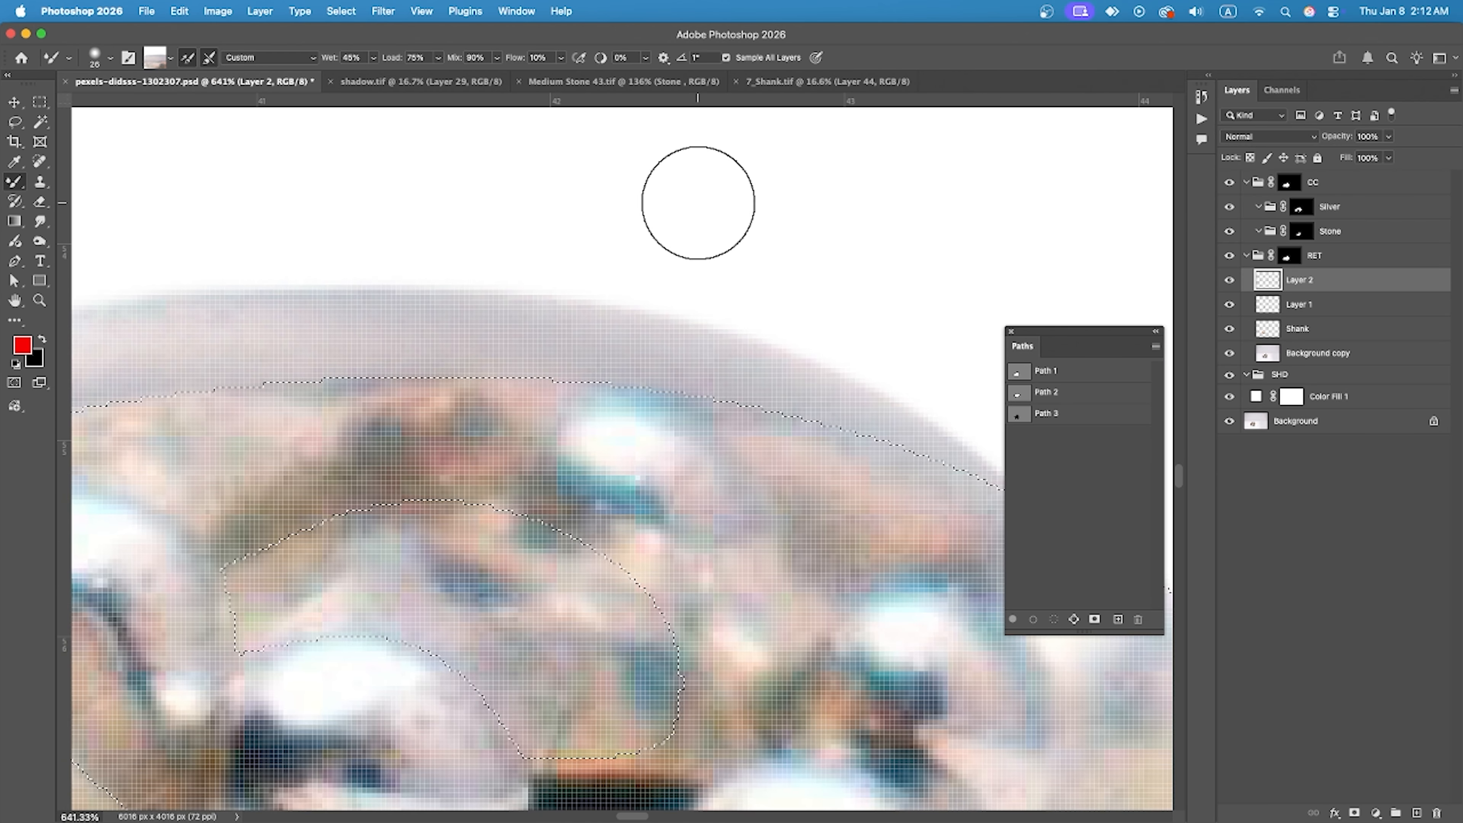
scroll(552, 205, down, 3)
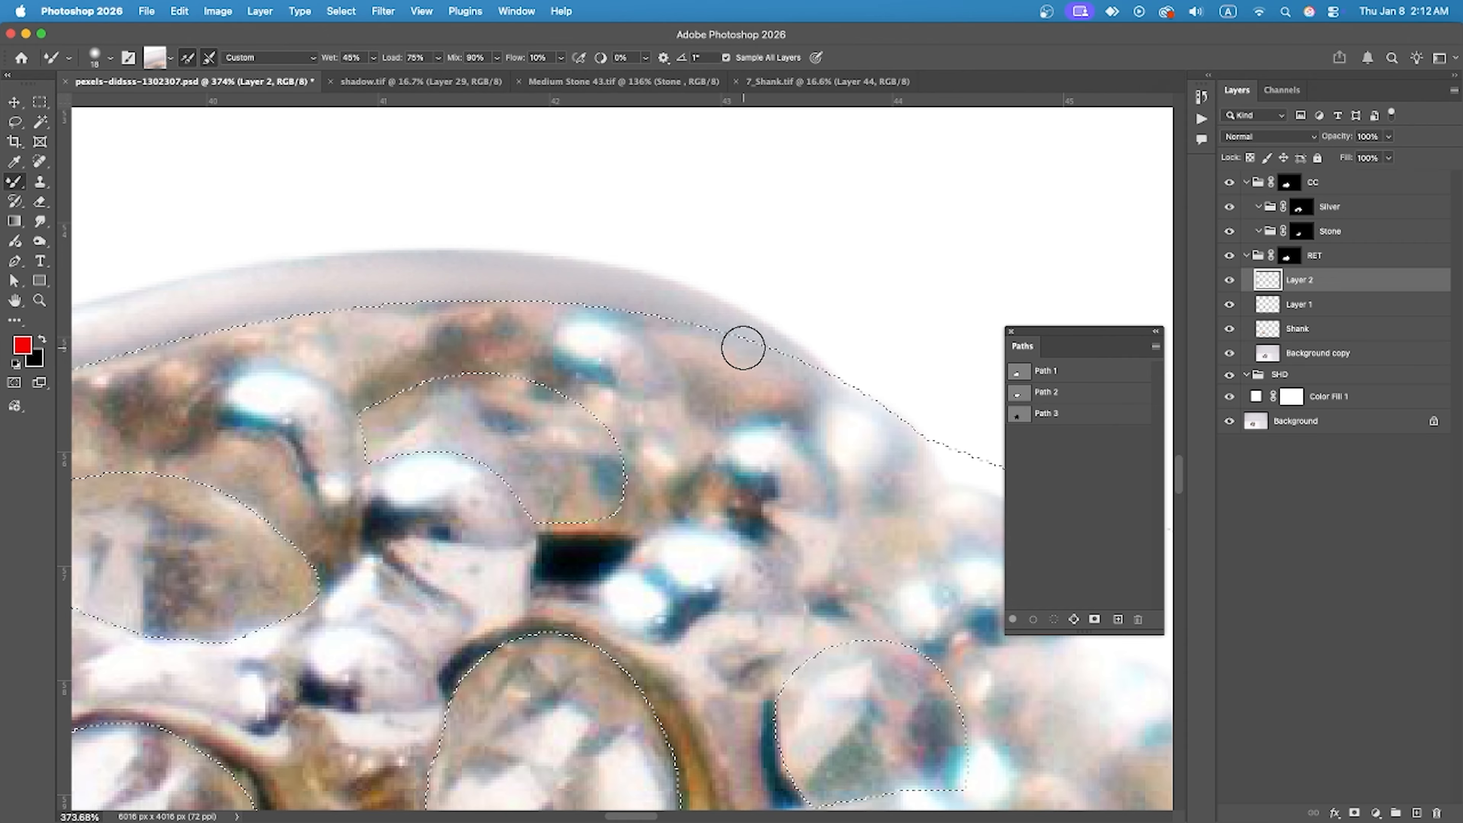
scroll(518, 235, down, 4)
scroll(672, 261, up, 3)
scroll(672, 262, down, 5)
scroll(508, 493, up, 4)
scroll(717, 502, down, 4)
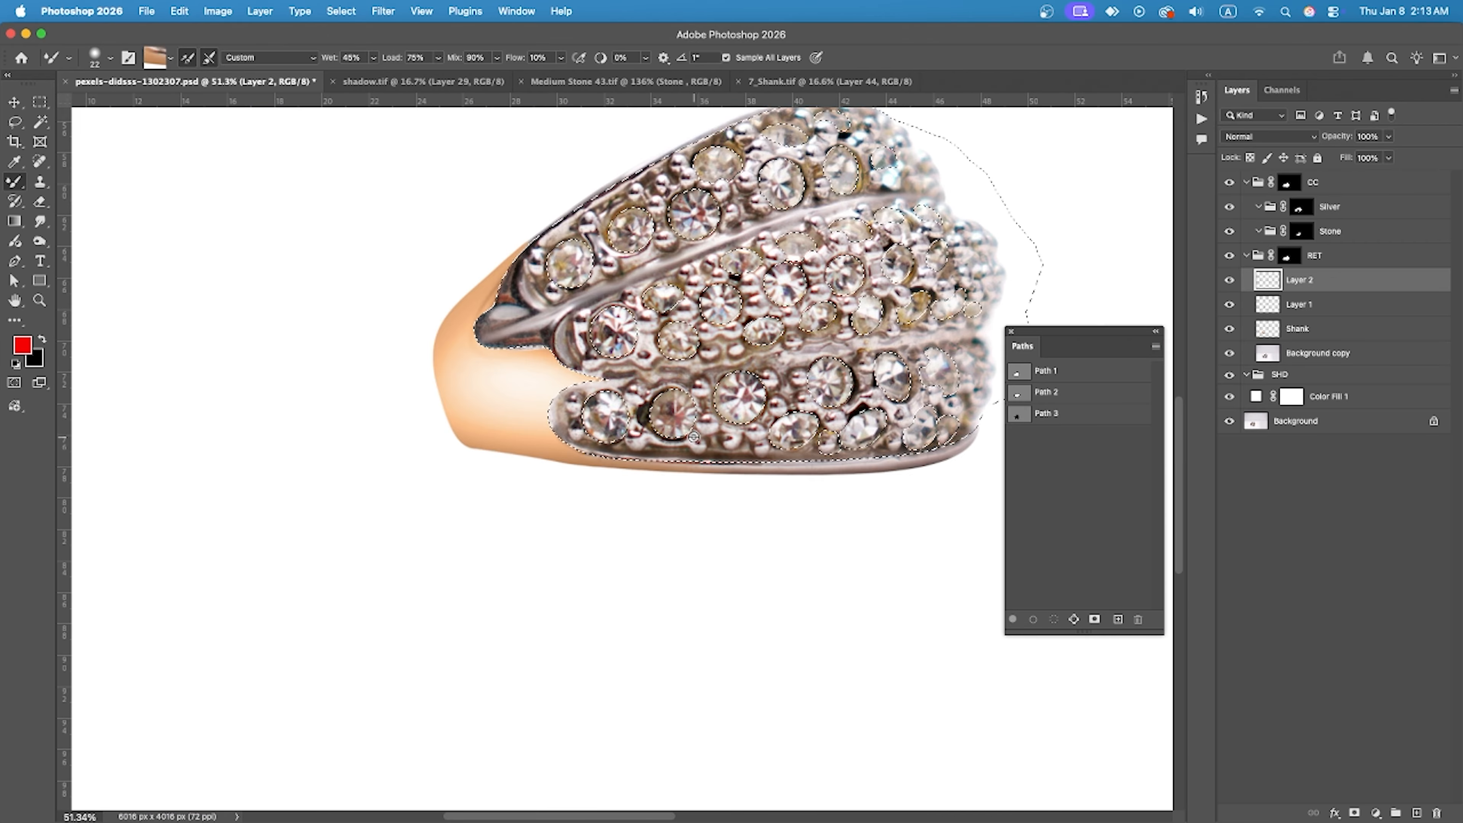
Erase the Shank layer where it meets the upper stone row, checking the overlap with Layer 1 toggled and Layer 2 hidden.
scroll(529, 237, up, 4)
click(1259, 329)
key(e)
drag(583, 297, 510, 317)
click(1230, 305)
click(1231, 304)
click(1230, 279)
scroll(576, 317, down, 6)
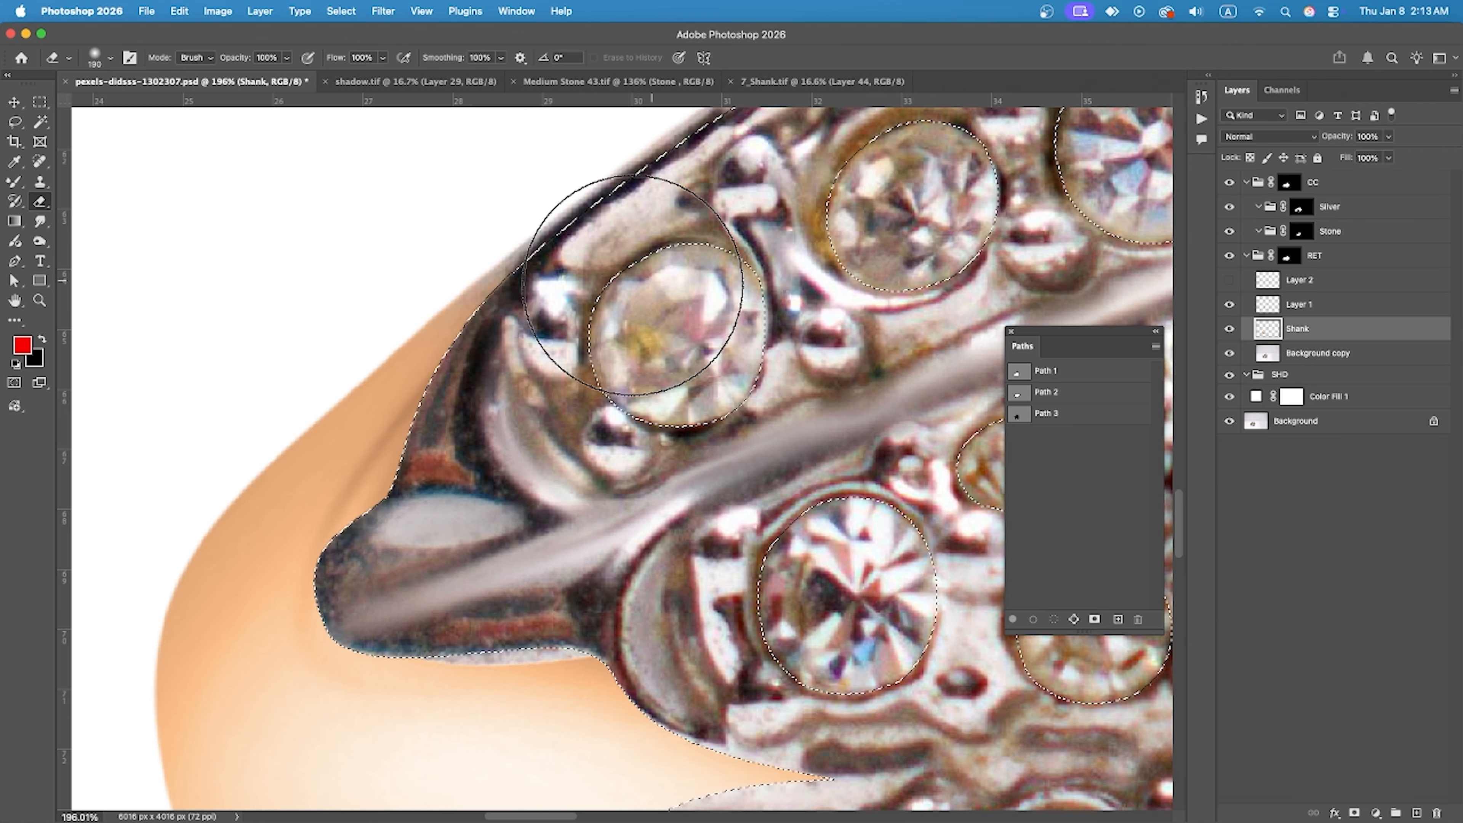
Show Layer 2 again and erase its excess paint where the upper rim joins the shank.
scroll(487, 409, up, 3)
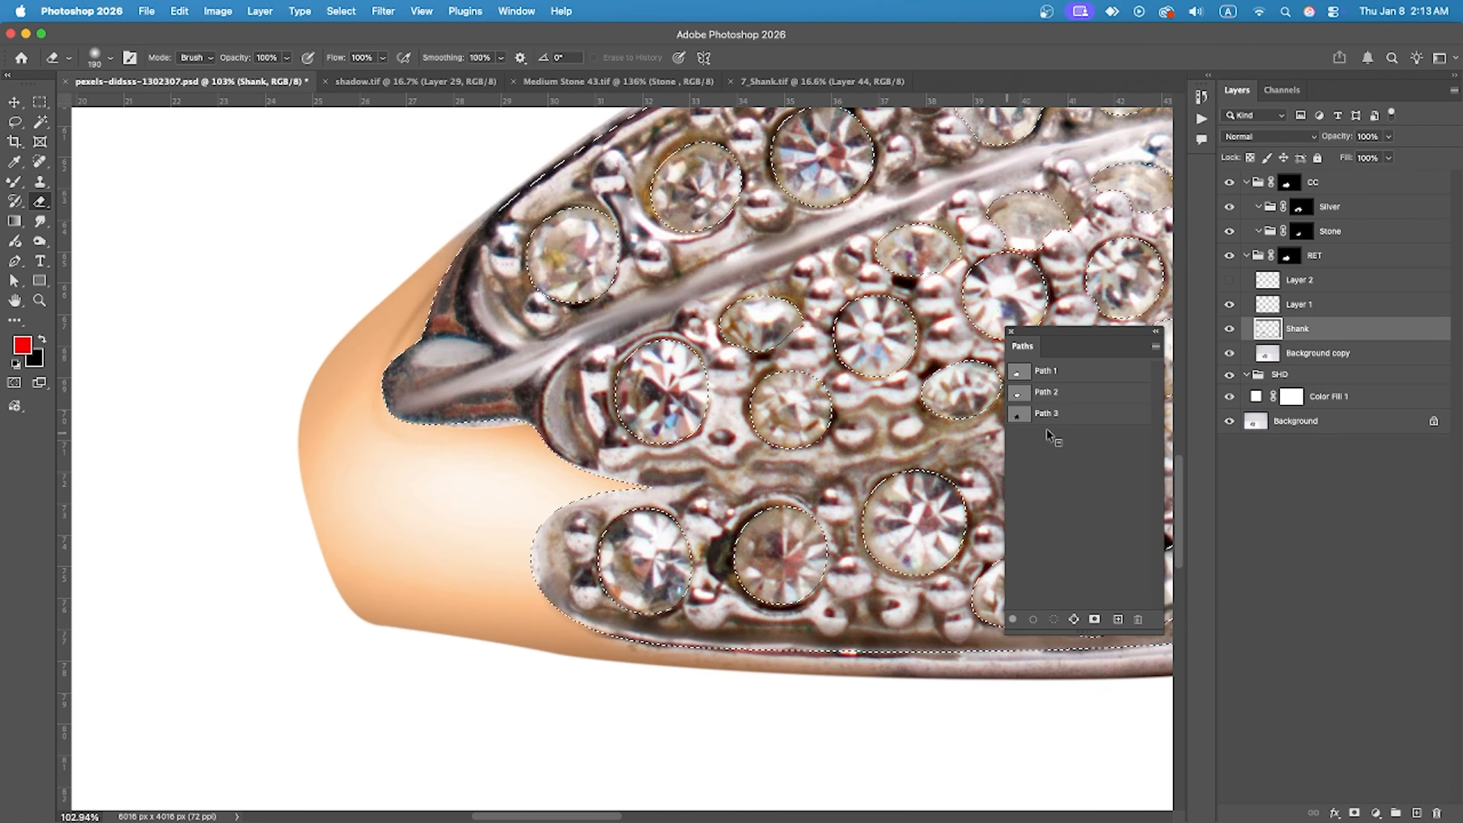
click(1230, 280)
click(1267, 281)
scroll(521, 216, up, 3)
drag(514, 205, 484, 204)
scroll(484, 203, down, 4)
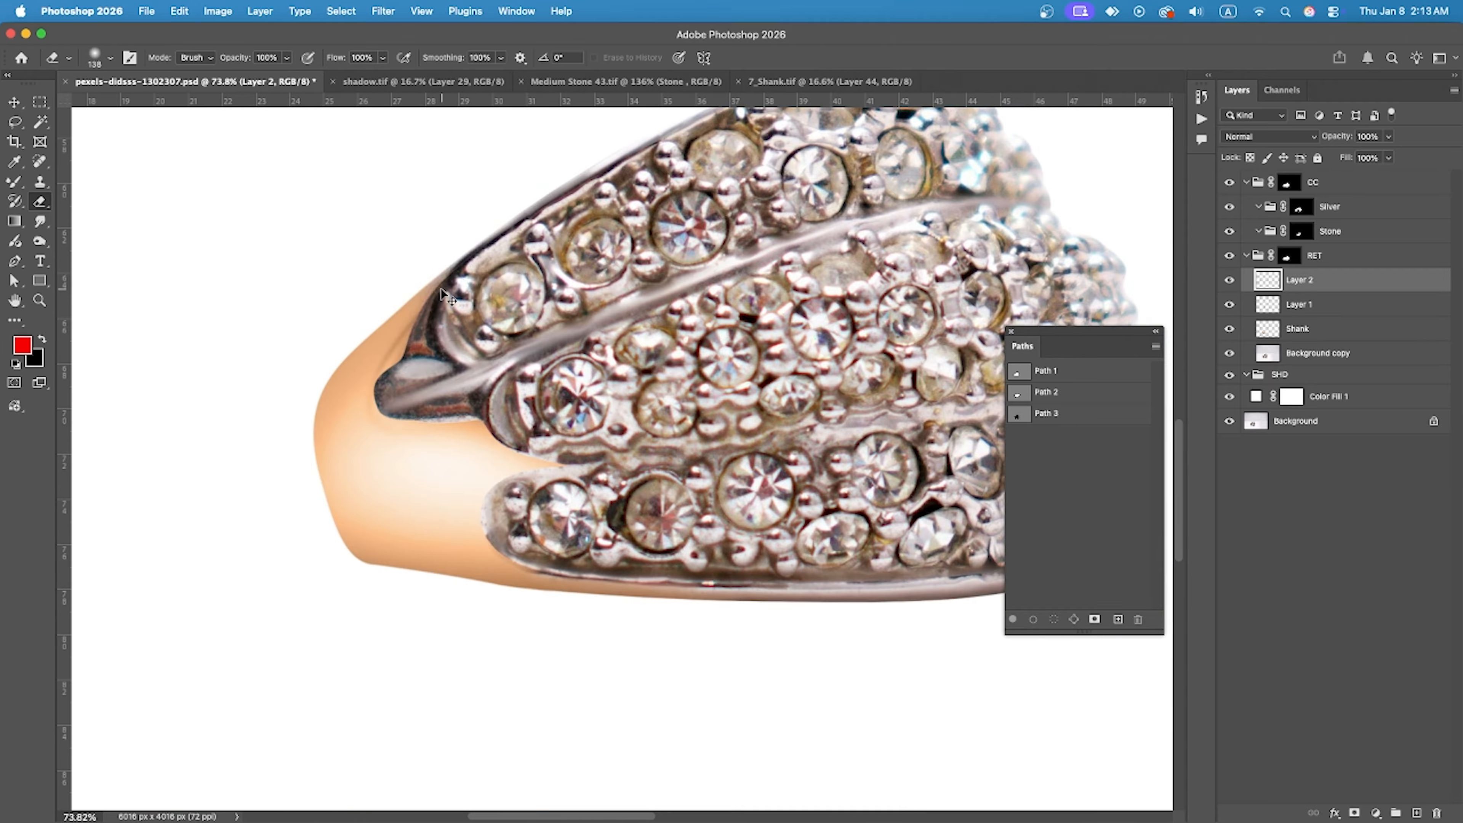
Check the Shank layer's effect and merge the Shank, Layer 1 and Layer 2 layers into one.
click(1230, 328)
click(1230, 330)
click(1311, 333)
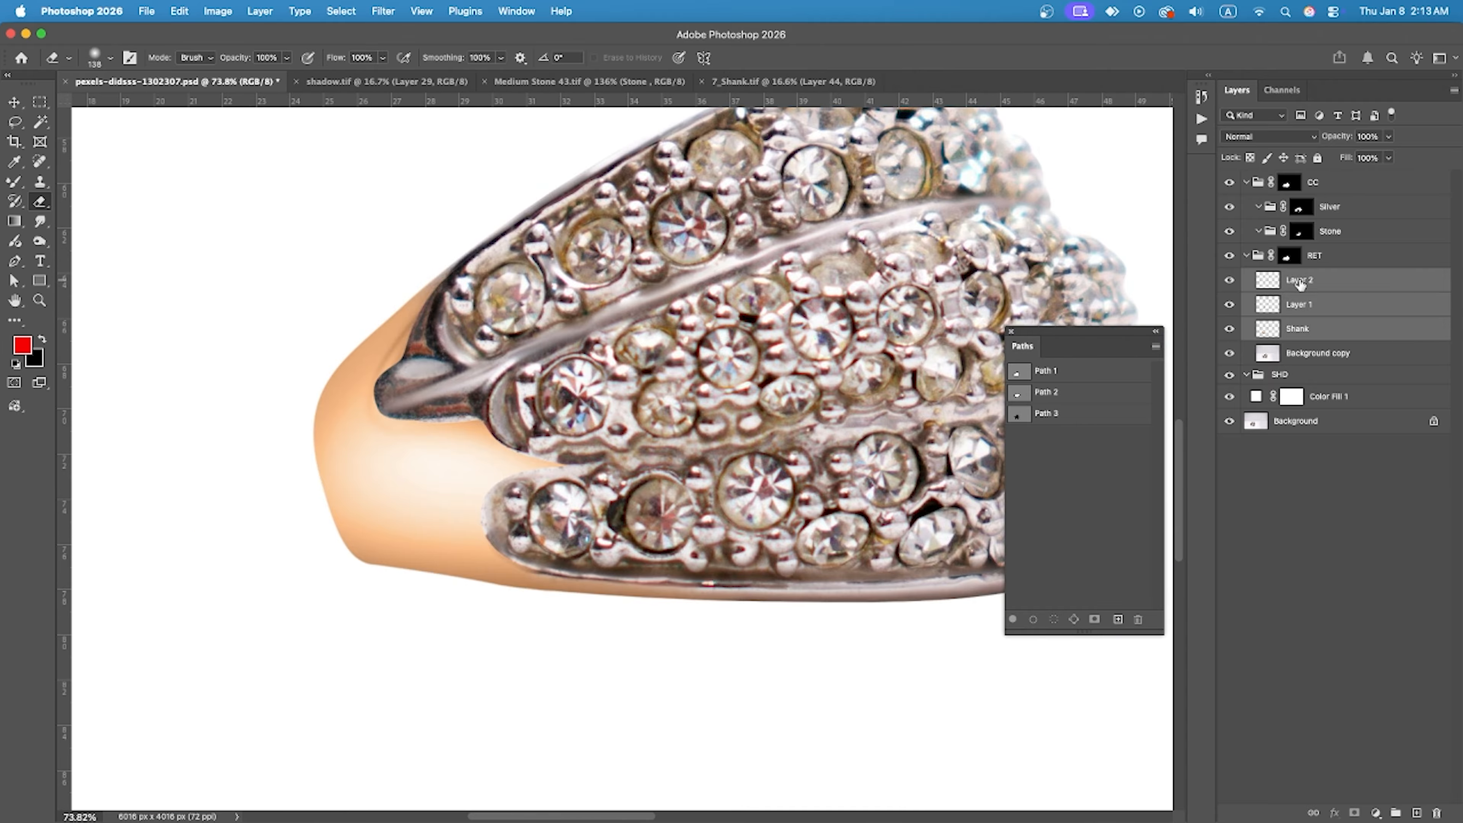
shift+click(1300, 285)
scroll(435, 475, down, 1)
right_click(1330, 273)
click(1219, 572)
right_click(1318, 280)
click(1221, 762)
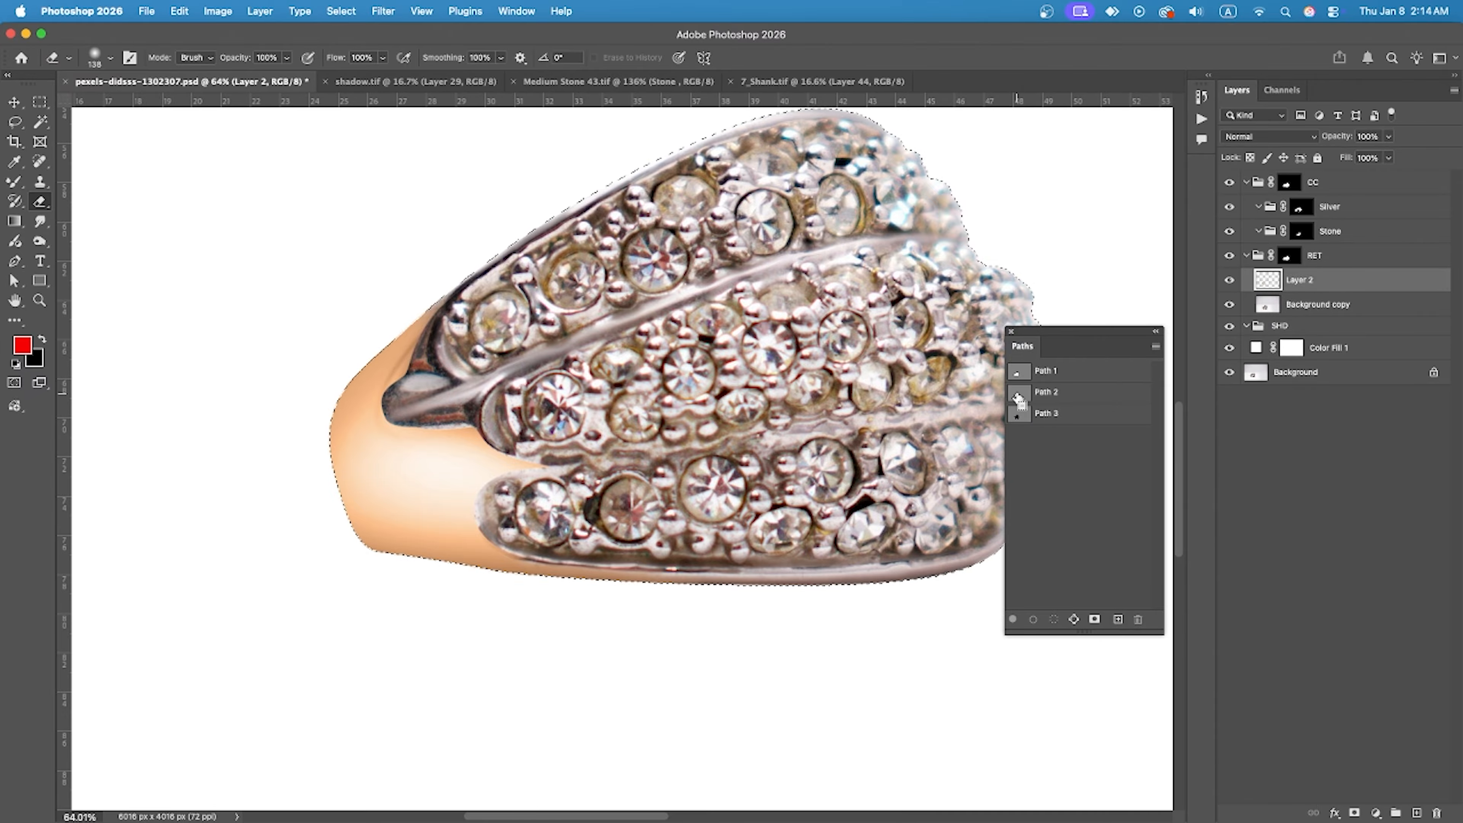
Blend the orange shank into the upper silver rim with the Mixer Brush, sampling the nearby metal colours.
key(b)
scroll(326, 426, up, 3)
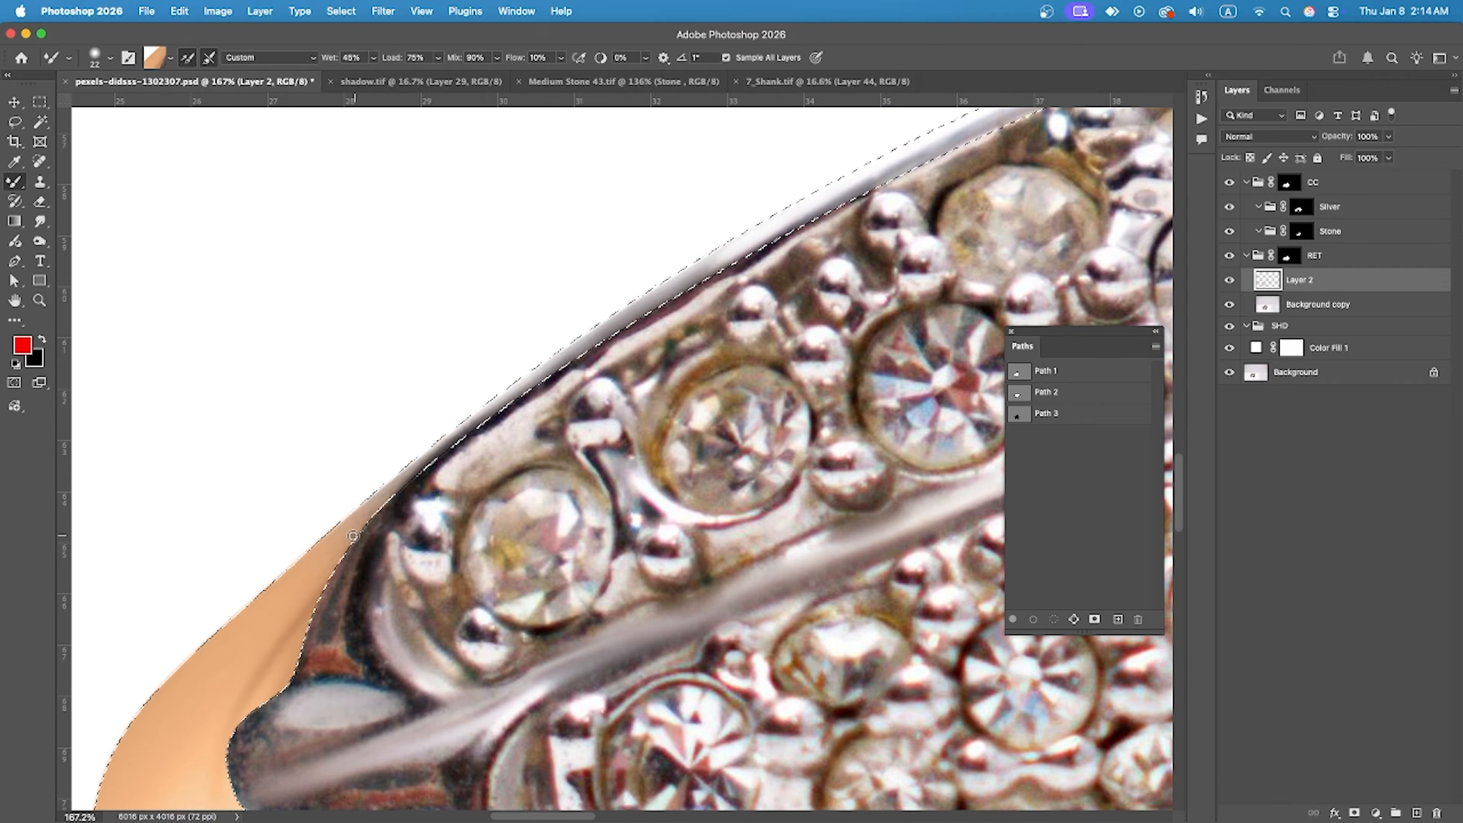
alt+click(536, 376)
scroll(381, 494, up, 3)
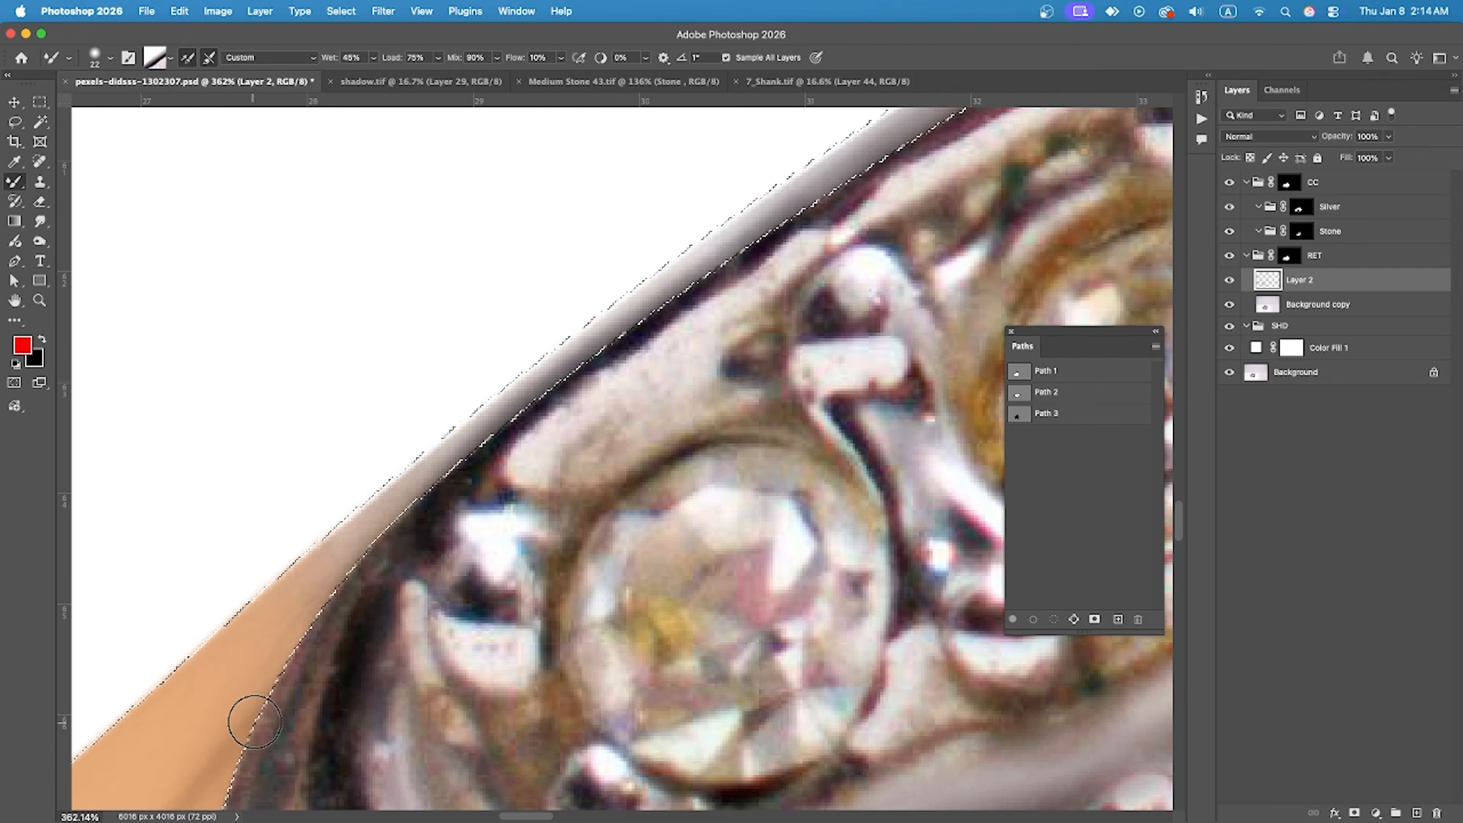
scroll(251, 723, down, 5)
scroll(350, 456, up, 4)
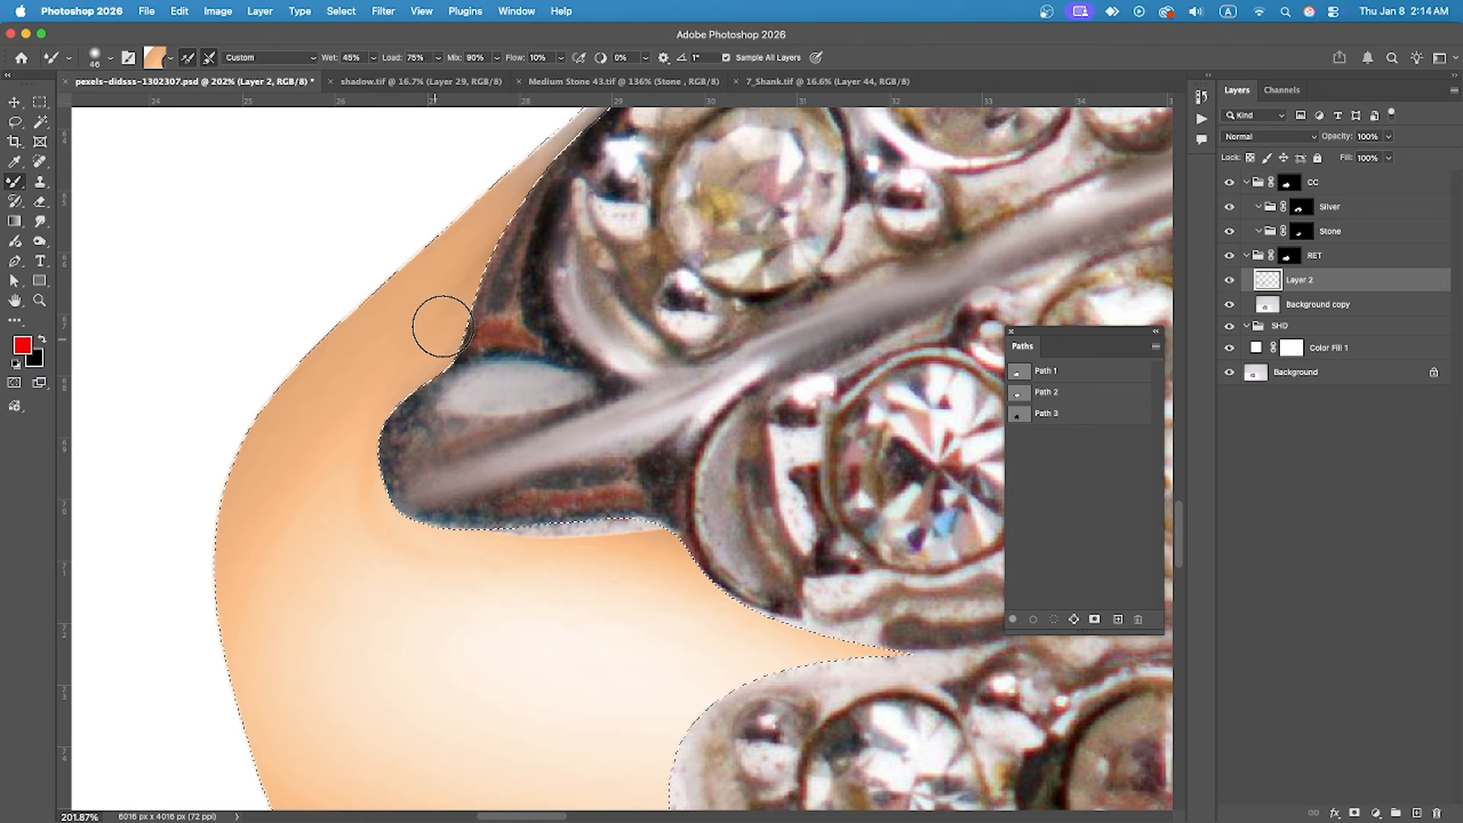
Smudge the pale fringe below the pointed end of the silver band into the shank at 25% strength.
click(39, 221)
scroll(535, 518, up, 1)
click(325, 57)
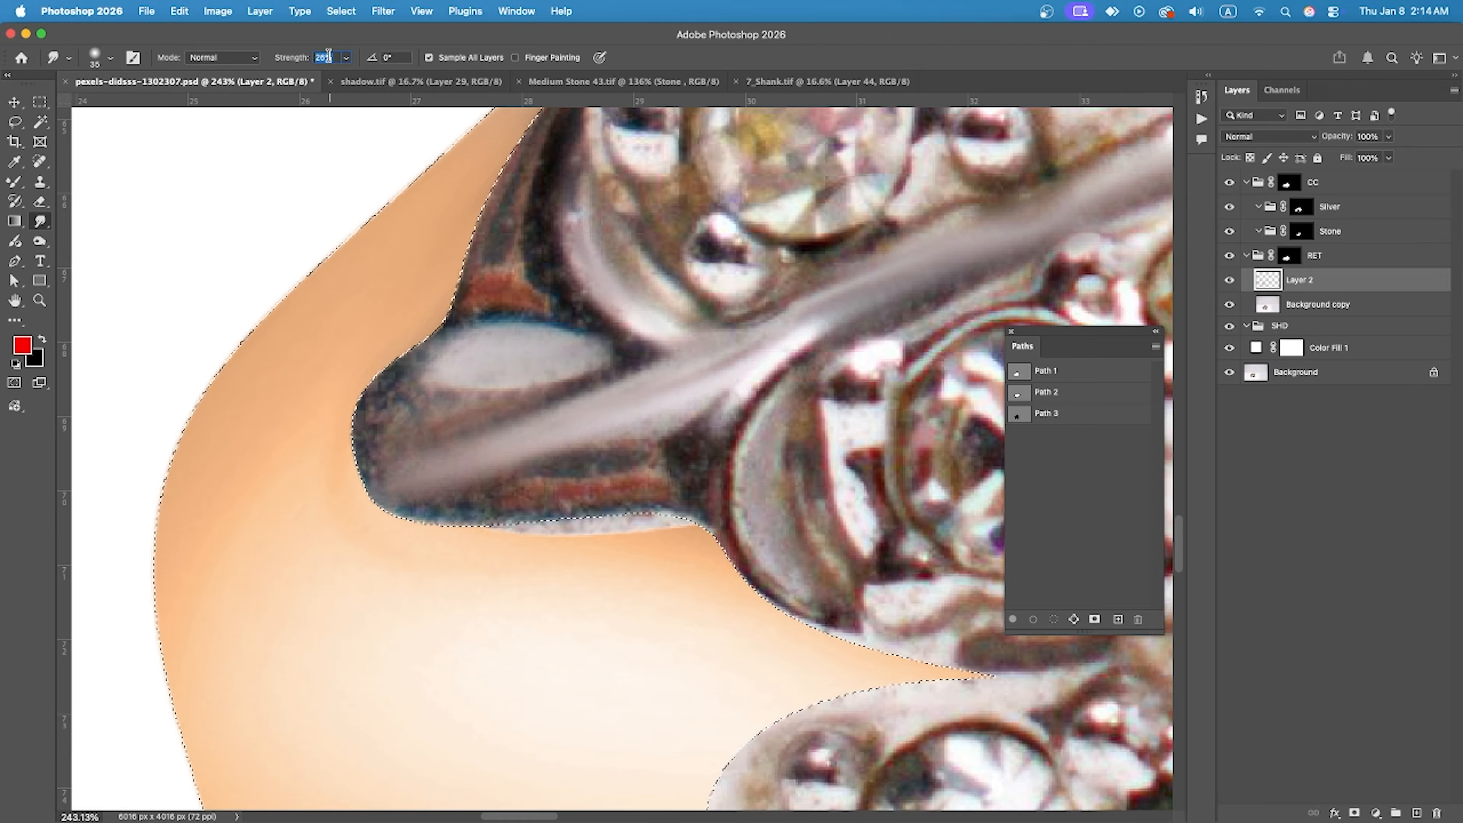
click(110, 58)
drag(442, 524, 525, 537)
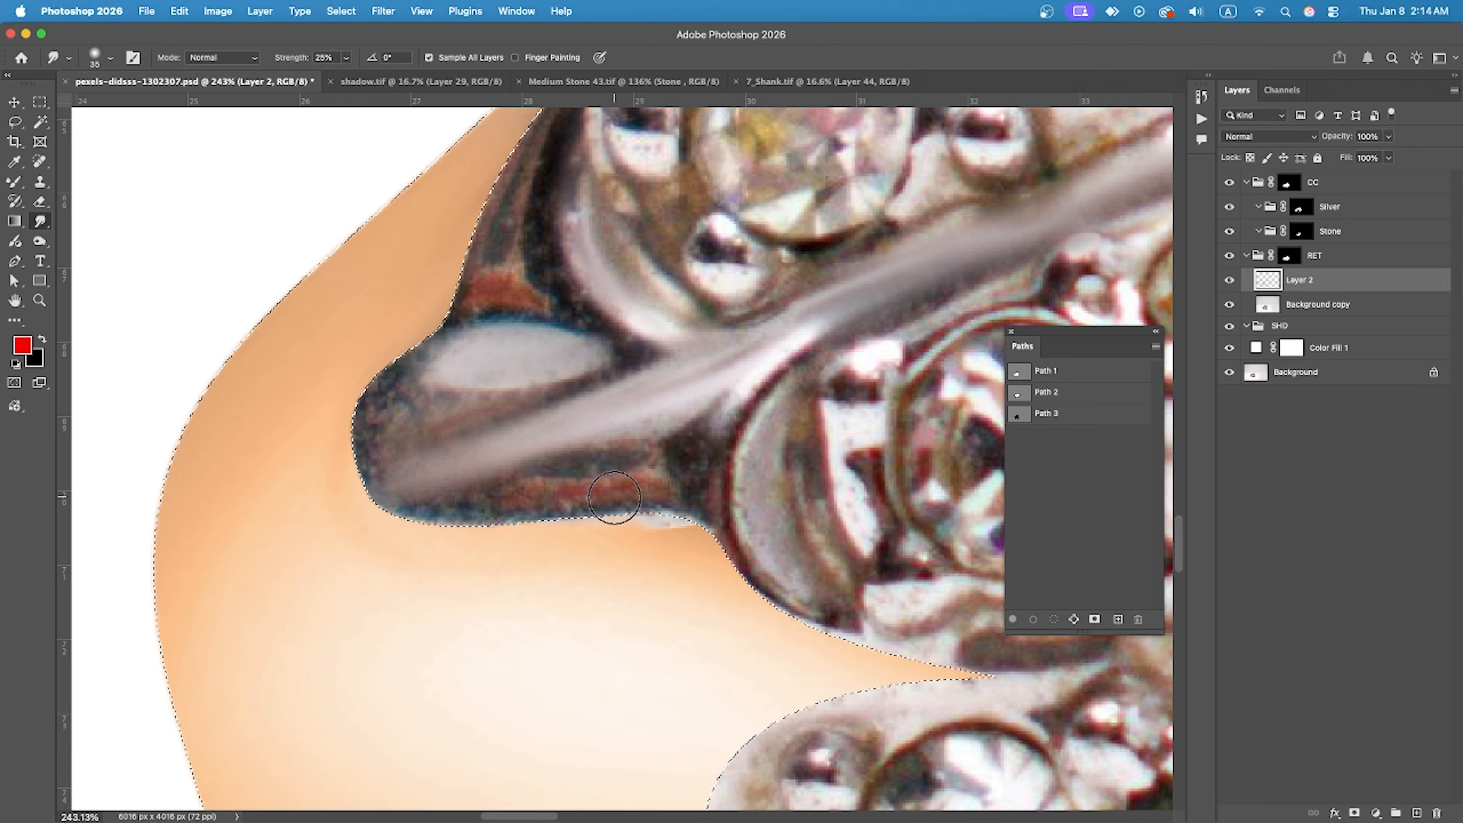
Smudge the shank's edge where it meets the lower stone row and the bottom rim.
scroll(509, 442, down, 4)
scroll(660, 428, up, 3)
scroll(438, 461, down, 3)
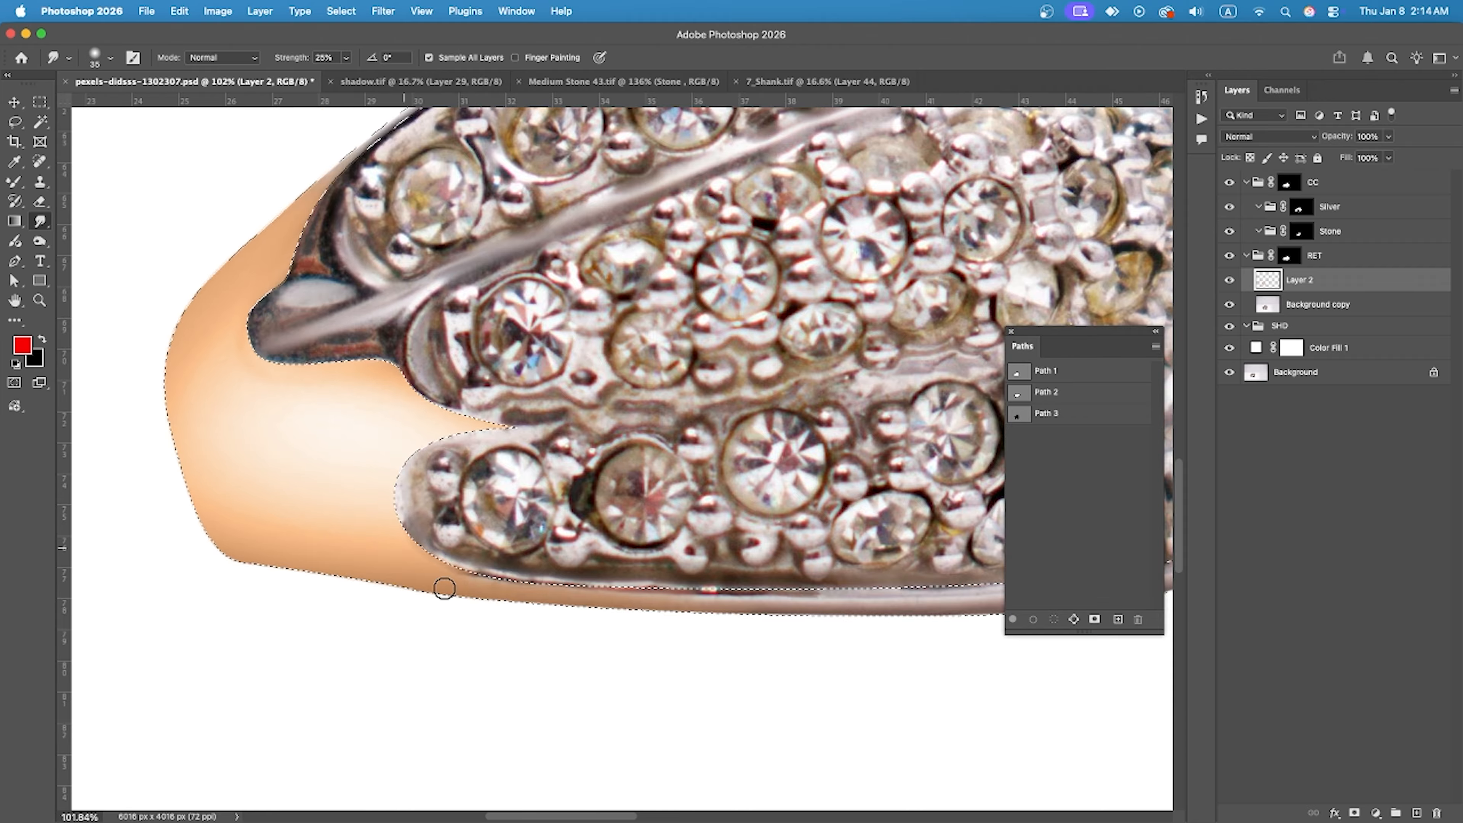
scroll(448, 568, up, 3)
scroll(685, 574, down, 4)
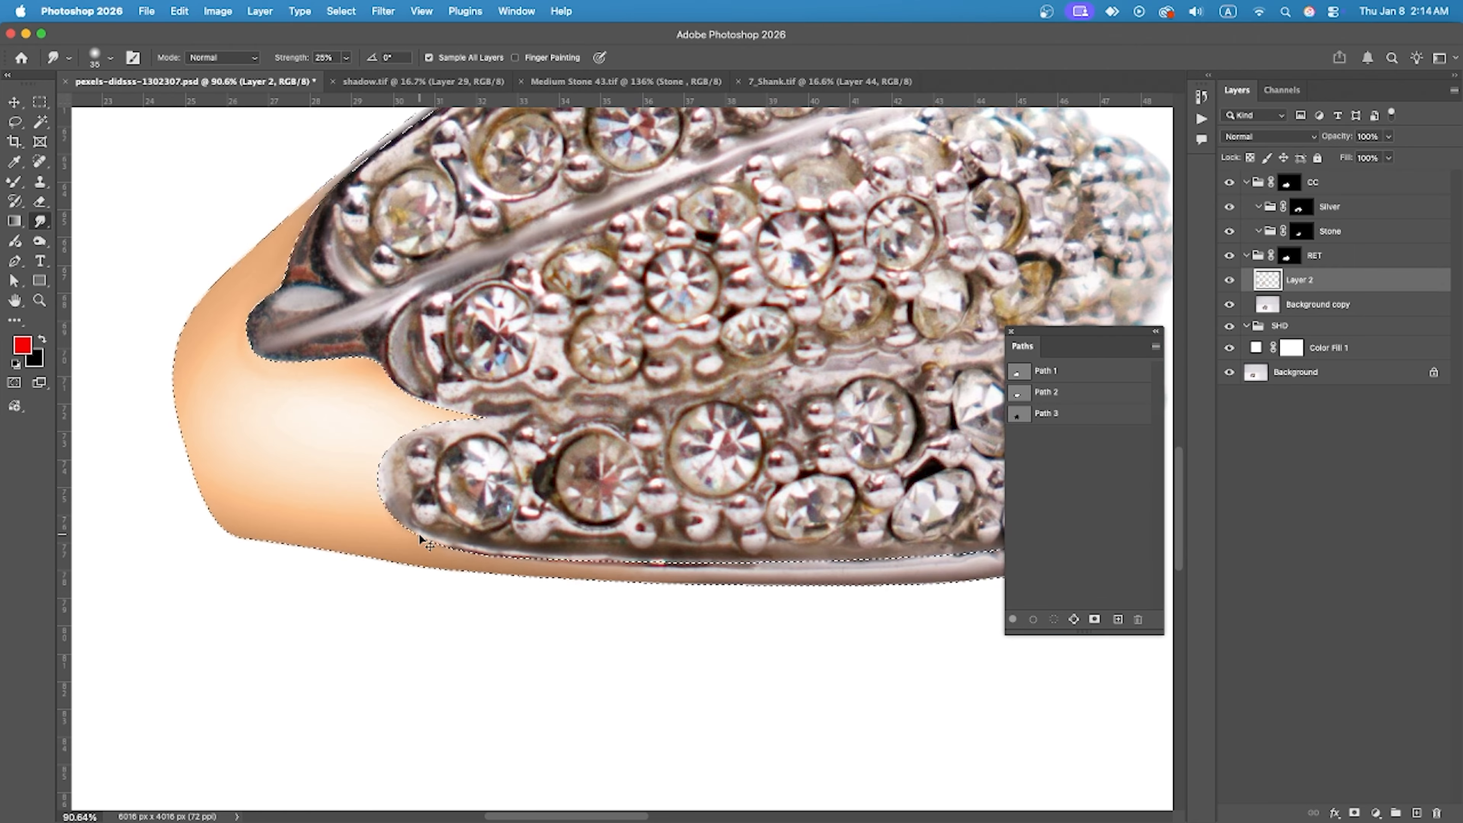
scroll(424, 563, up, 4)
scroll(533, 544, down, 3)
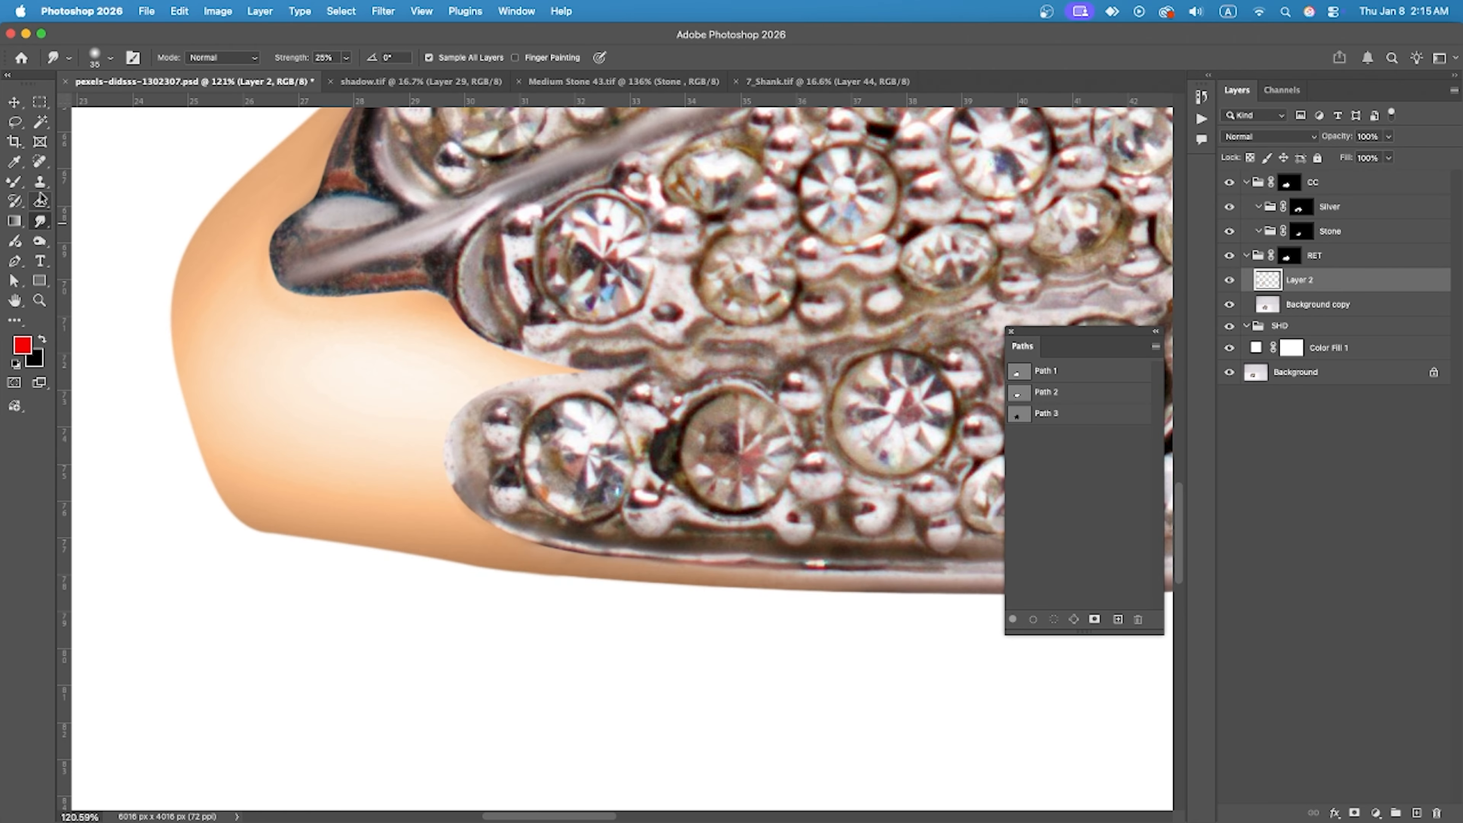
Smooth the dark reddish metal shoulder beside the upper stone row with a small Mixer Brush, keeping the shank outside the selection.
scroll(257, 452, down, 4)
scroll(340, 391, up, 5)
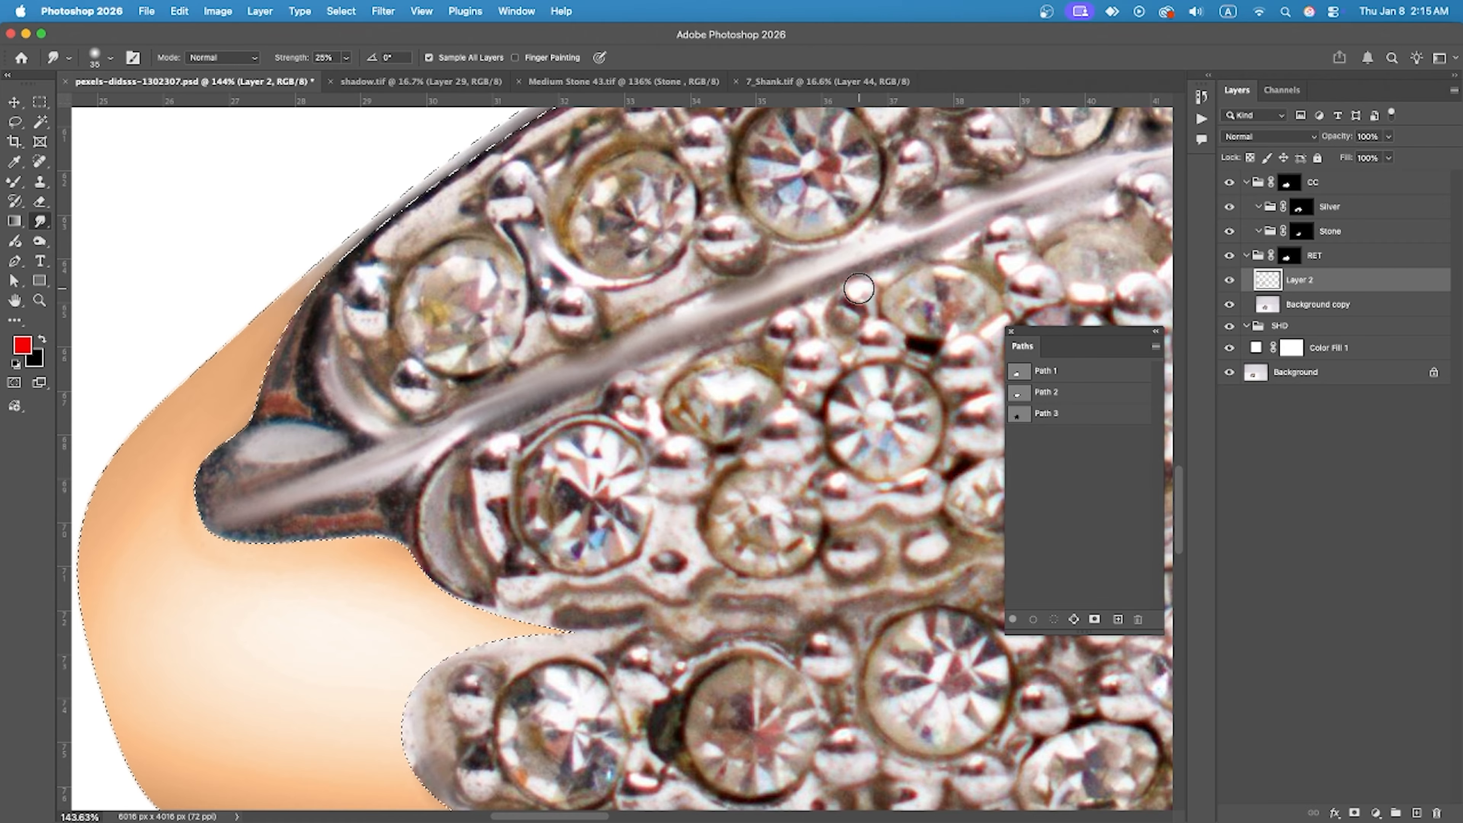
scroll(352, 363, down, 2)
key(b)
scroll(430, 297, up, 4)
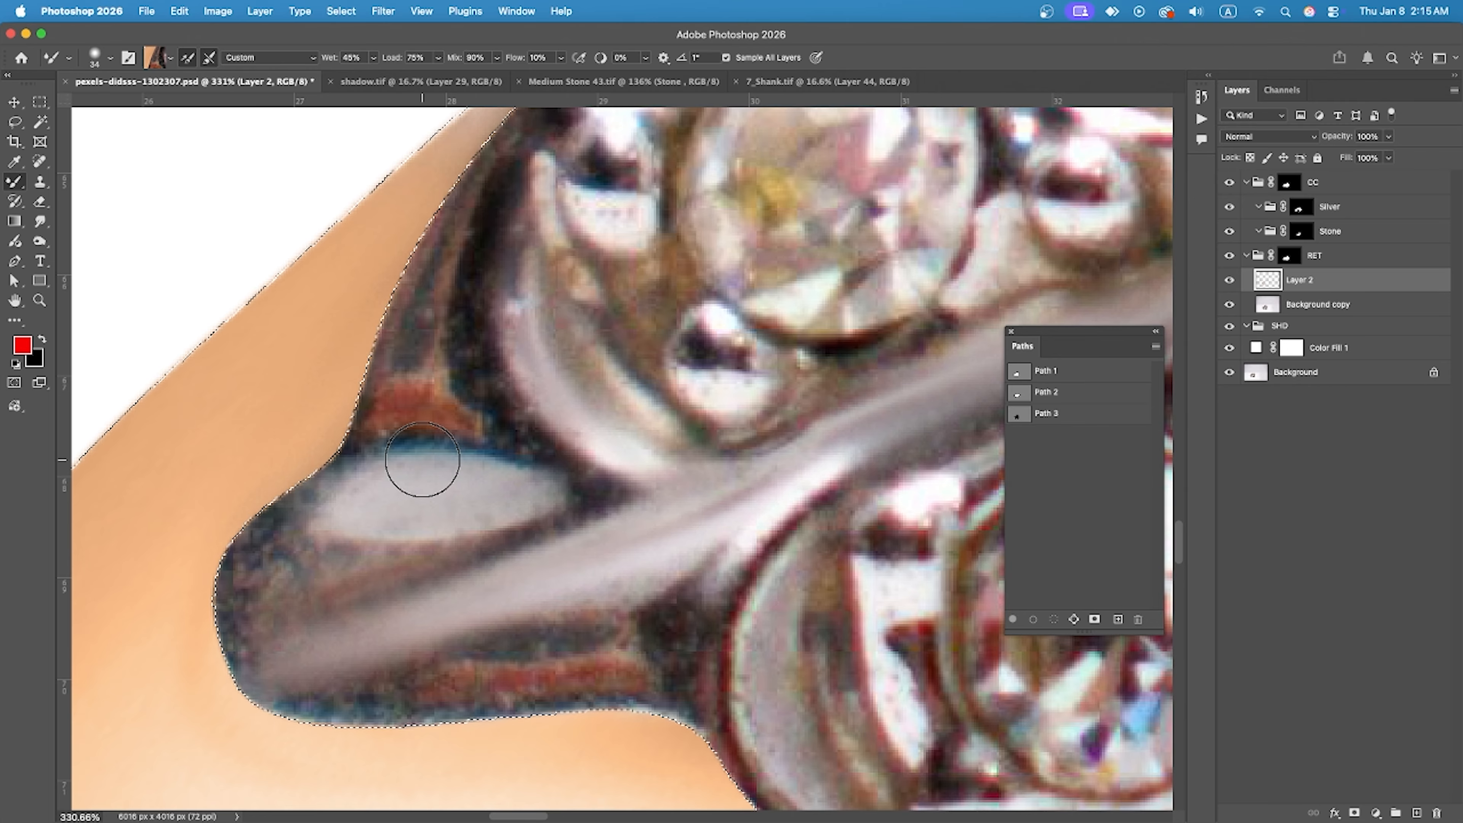
scroll(369, 398, down, 5)
scroll(436, 383, up, 5)
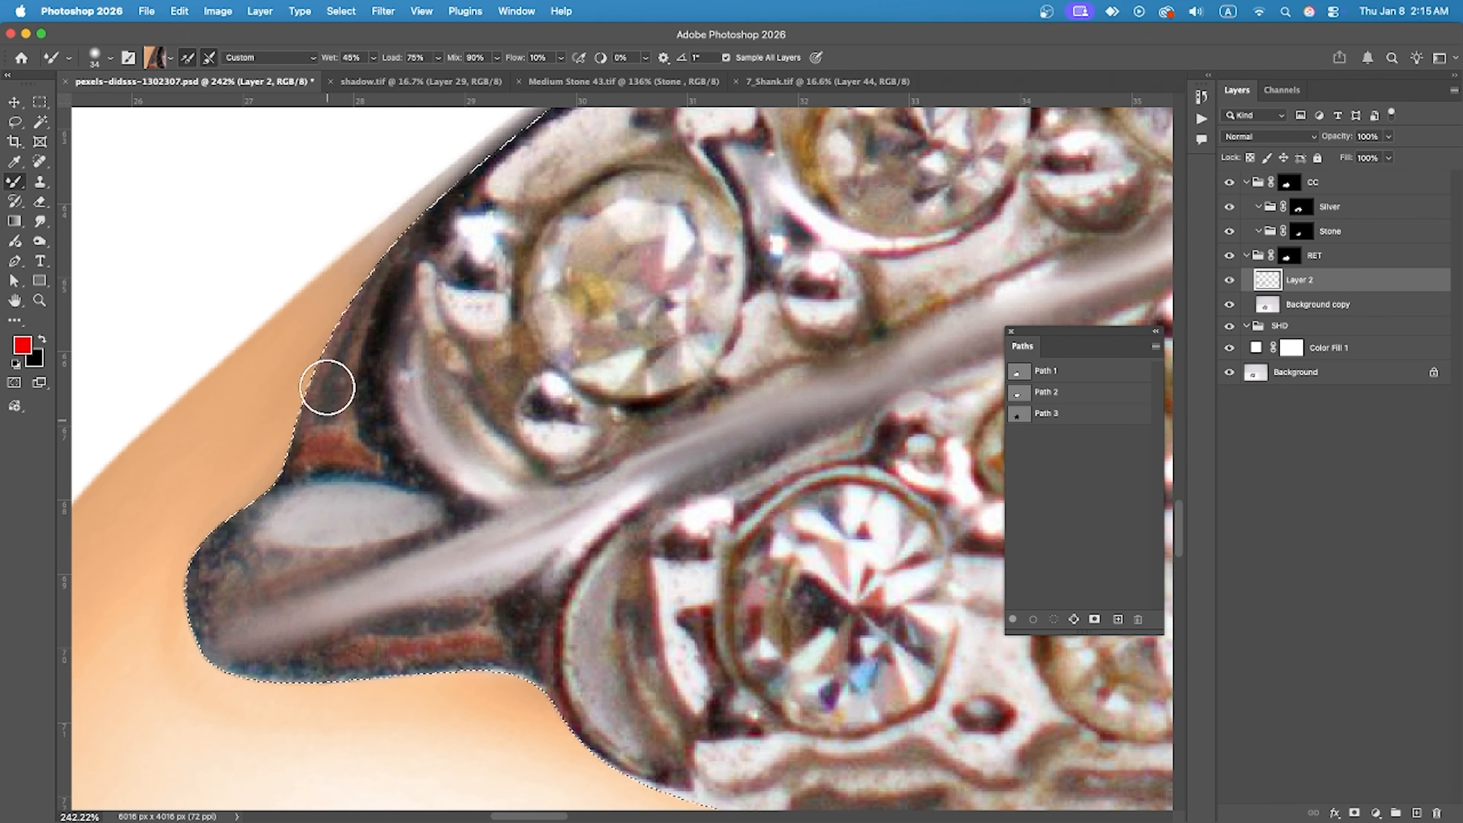
scroll(377, 249, down, 3)
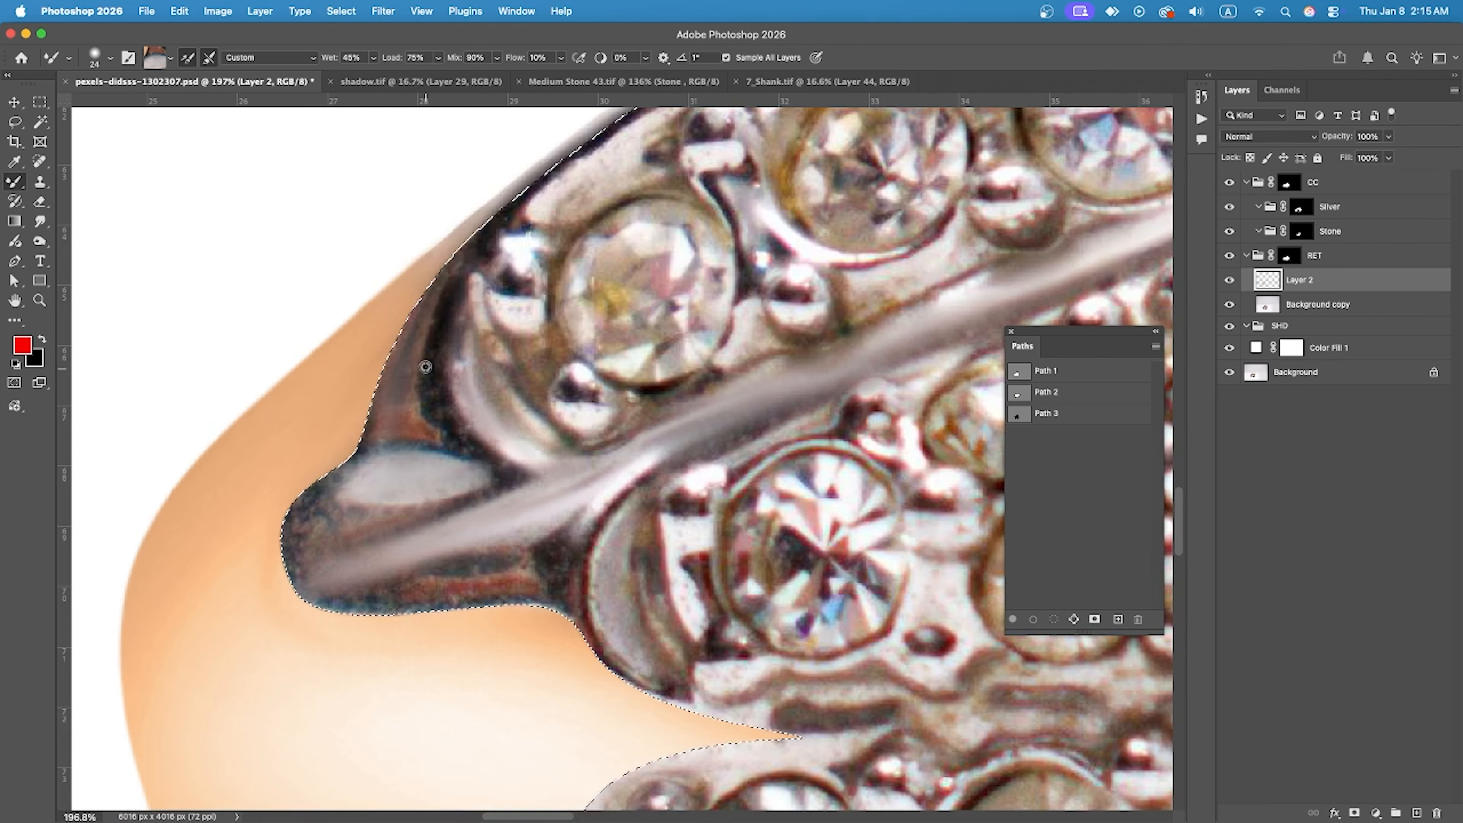
scroll(446, 453, up, 3)
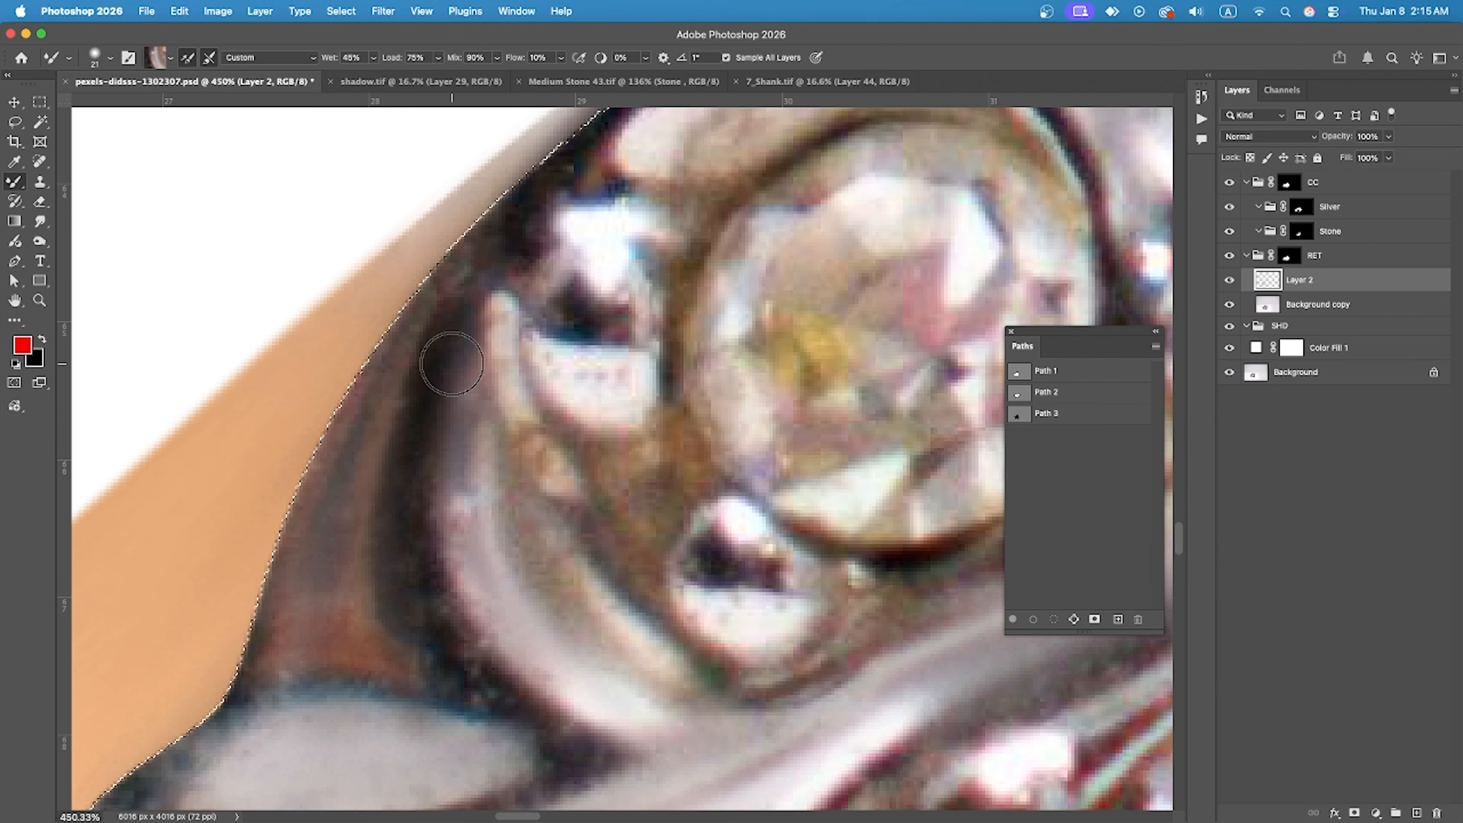
scroll(451, 363, down, 4)
Load a metal selection that excludes the stones and work the Mixer Brush along the upper stone row's metal.
scroll(436, 414, up, 5)
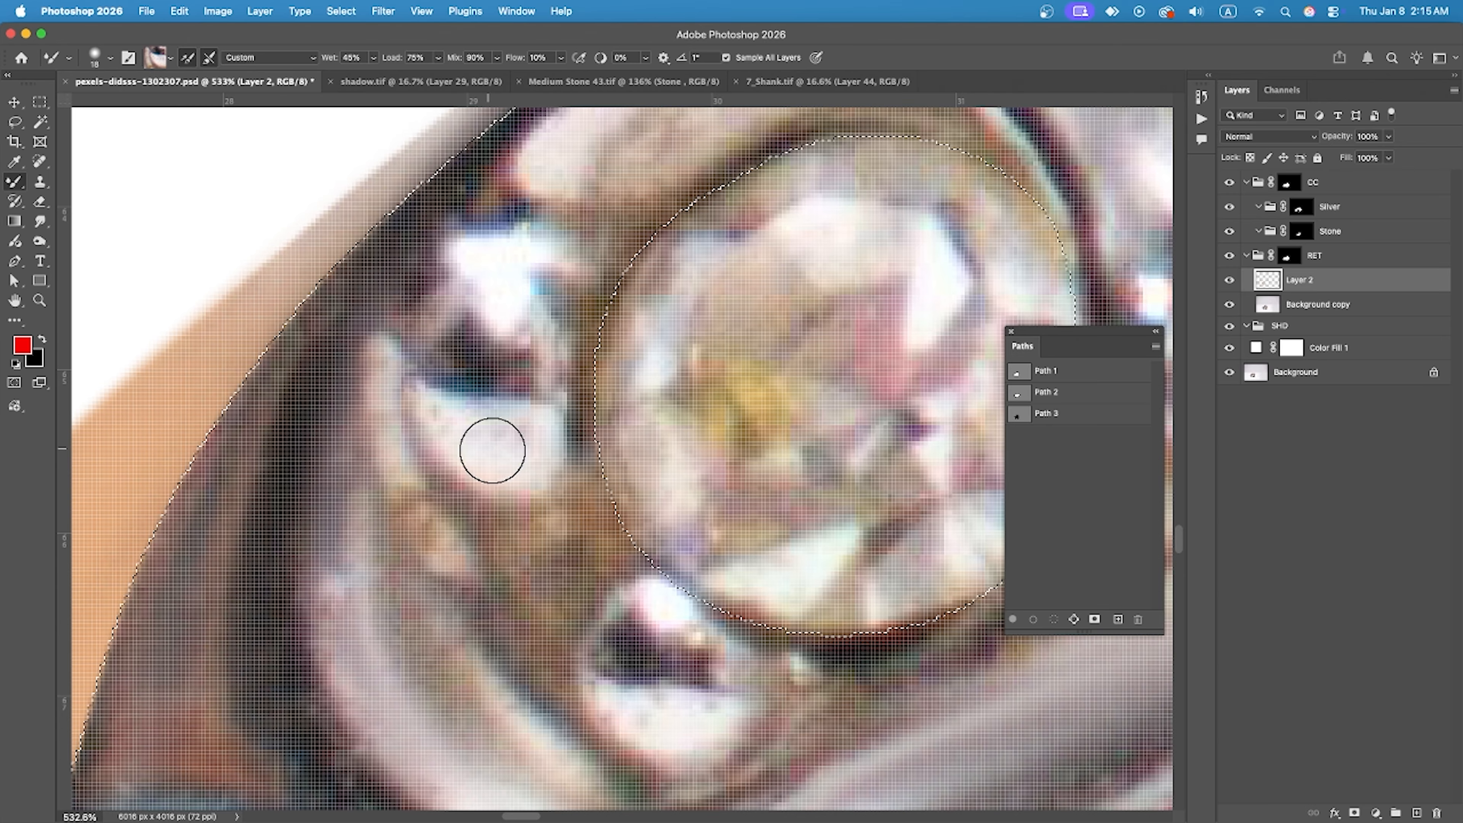
scroll(493, 450, down, 3)
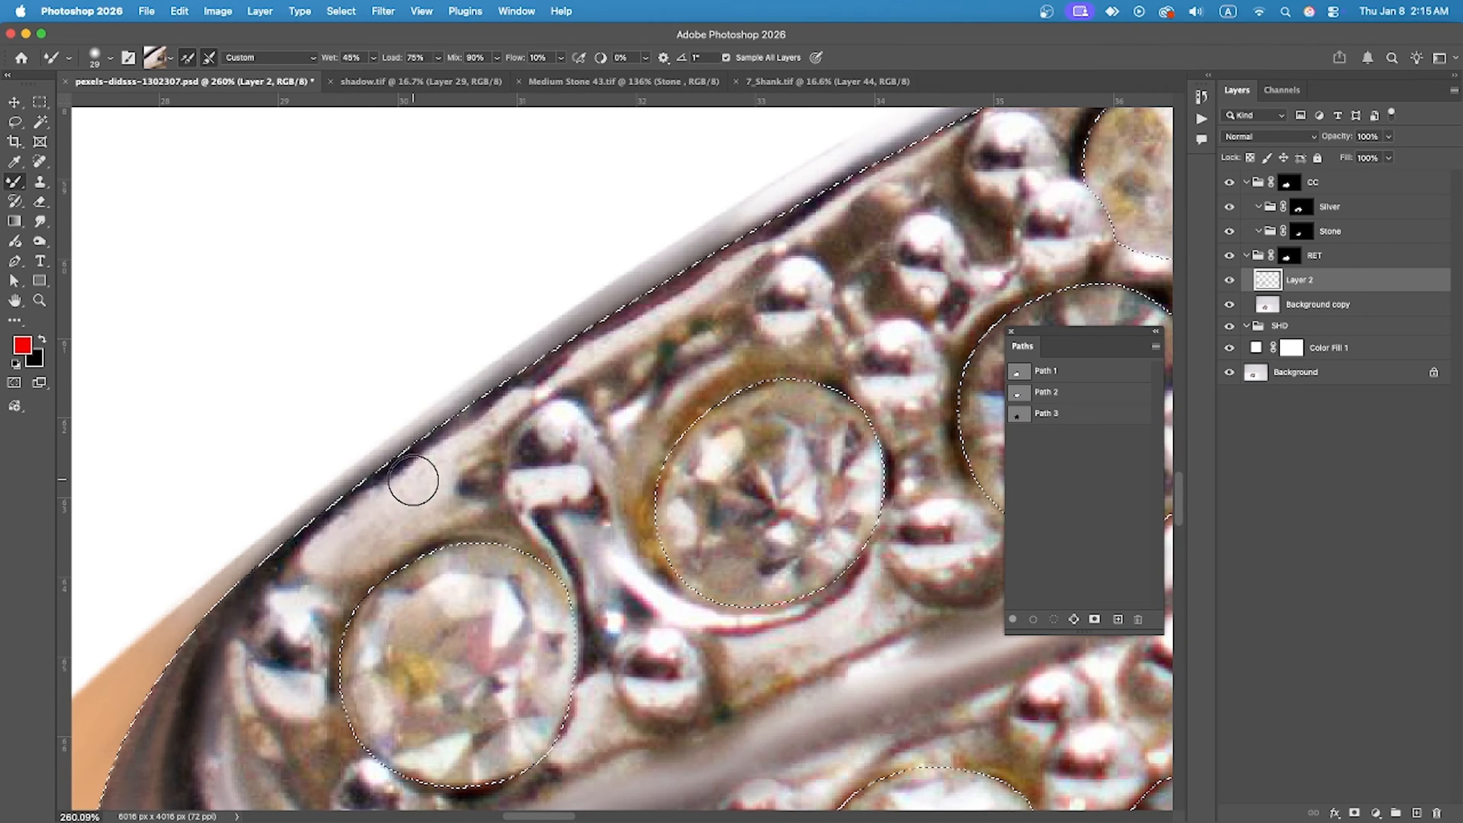
drag(843, 253, 583, 457)
drag(719, 349, 351, 500)
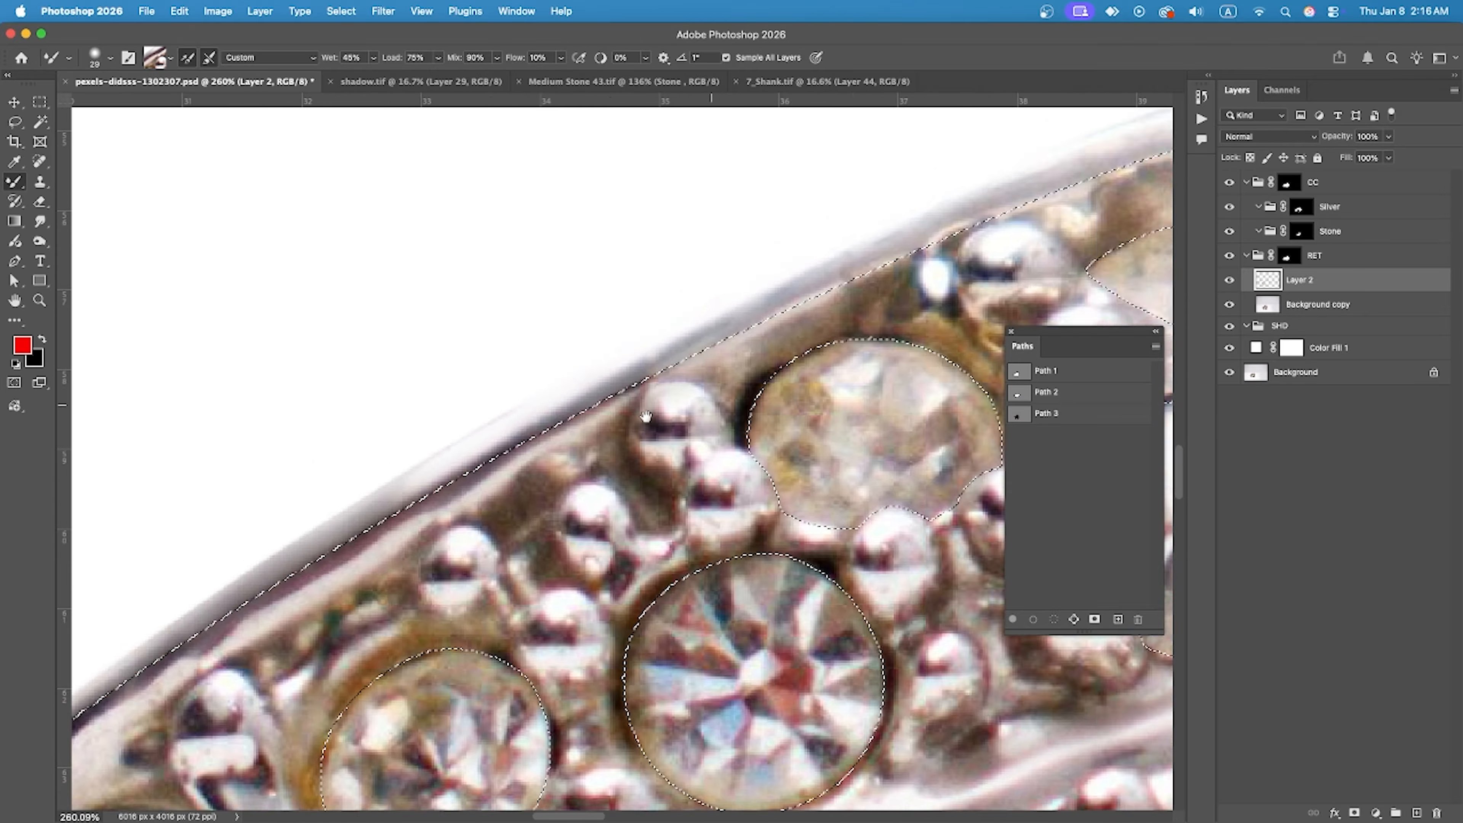
drag(1003, 225, 572, 323)
drag(853, 640, 563, 226)
scroll(564, 227, down, 2)
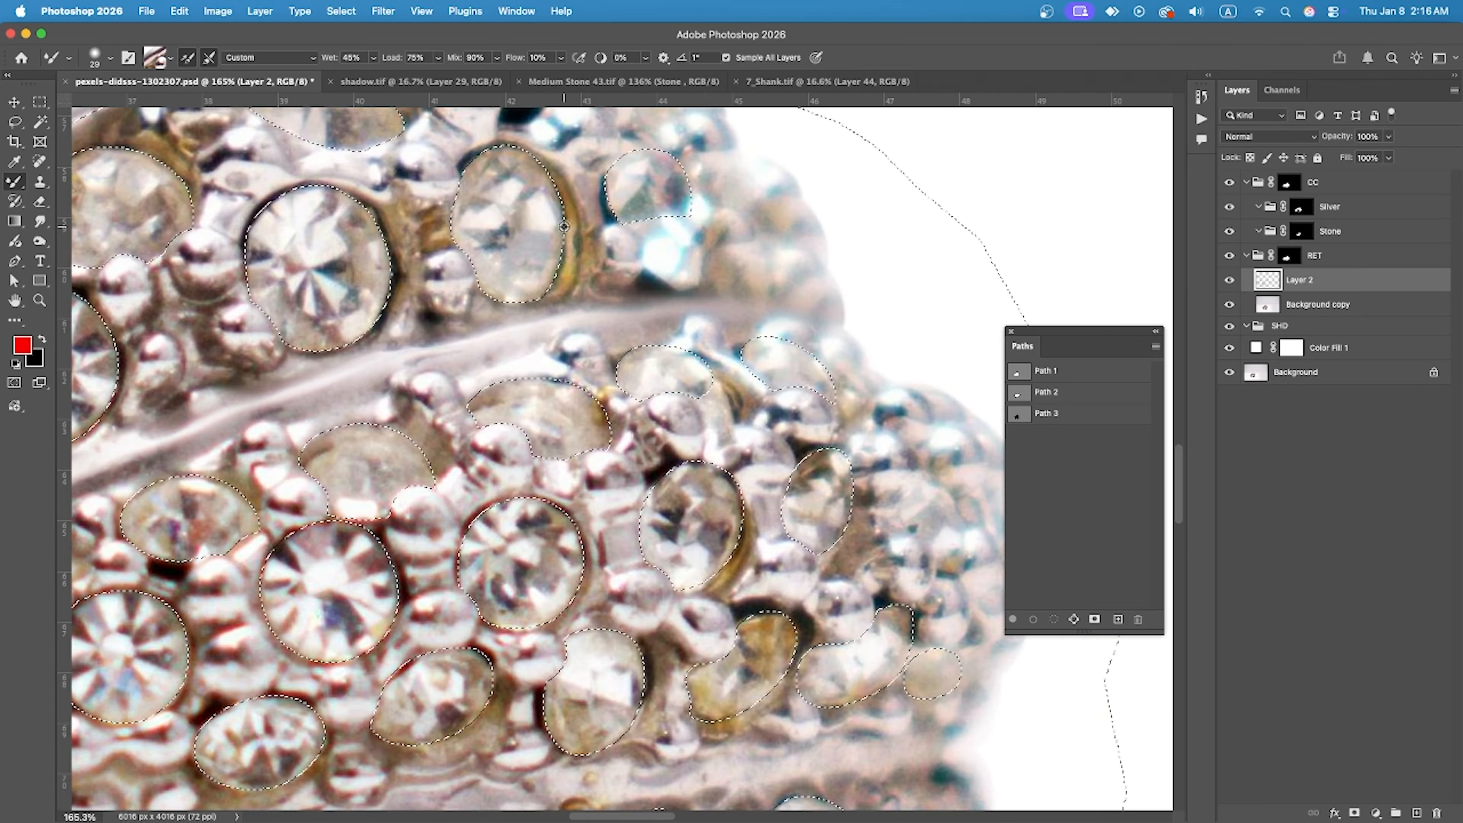
Set the foreground colour to a pale grey sampled beside a round stone in the upper row.
scroll(398, 236, up, 3)
click(23, 346)
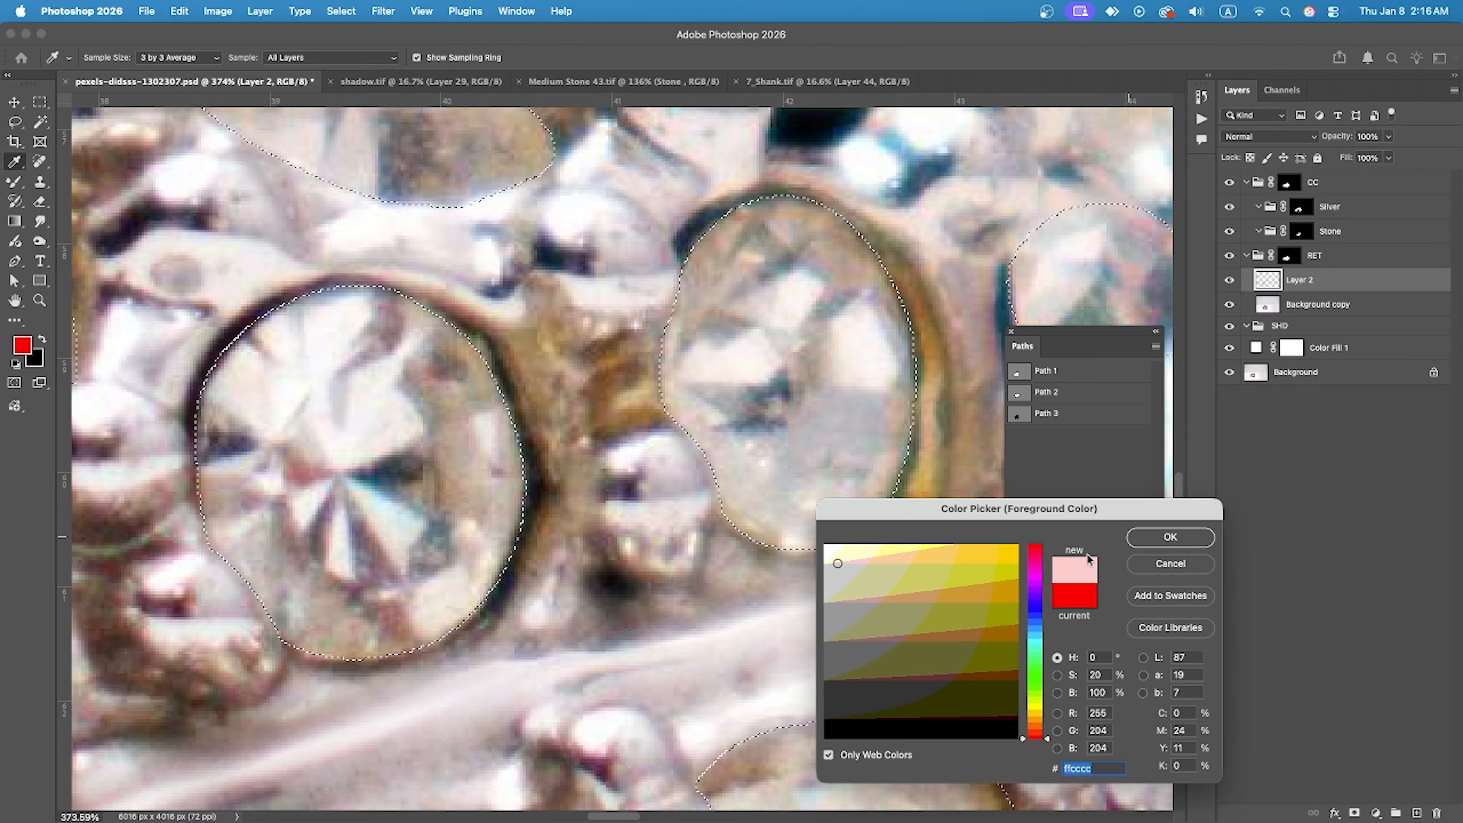
click(478, 278)
key(Return)
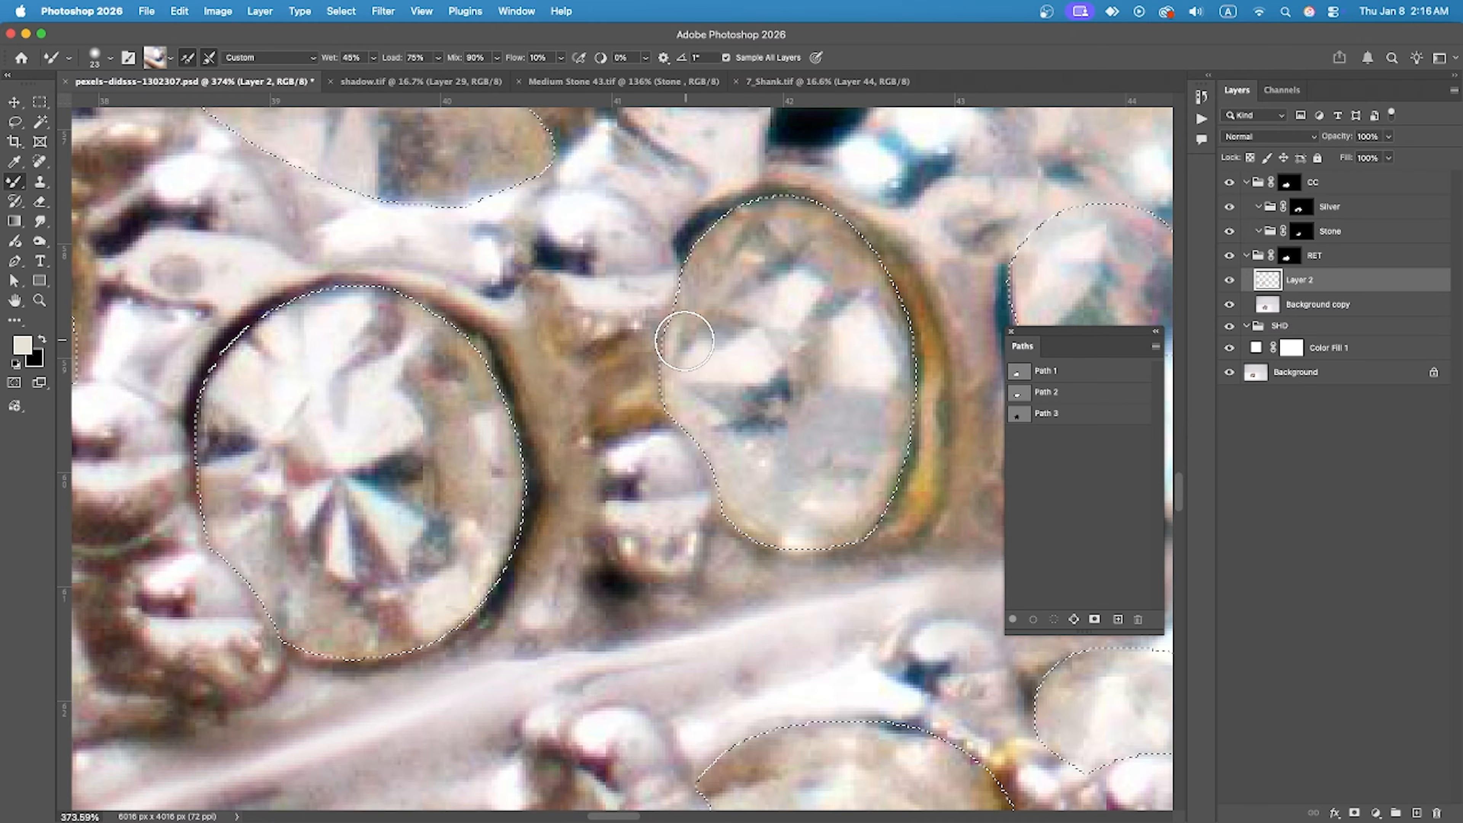
scroll(752, 391, down, 5)
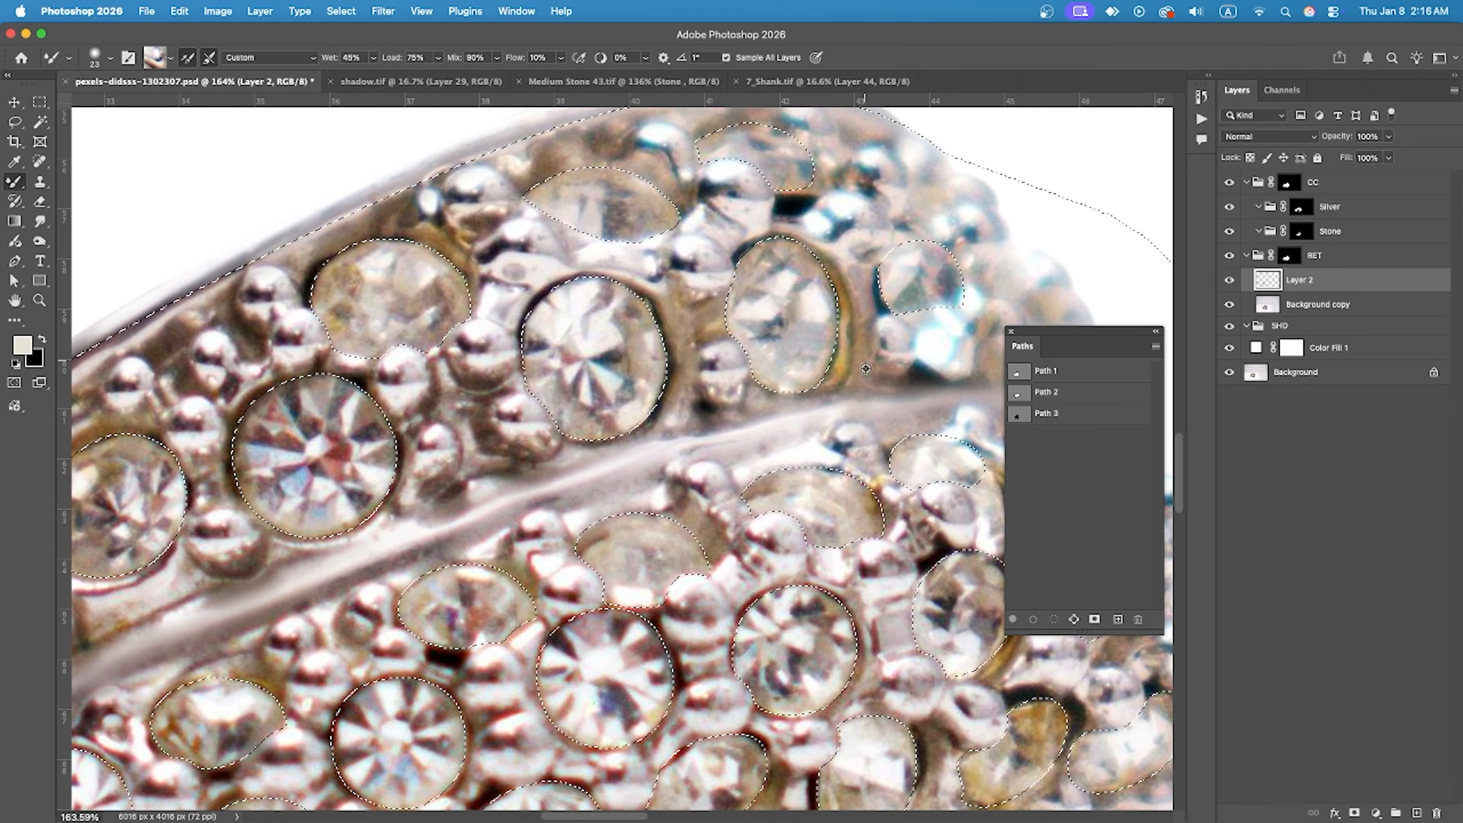
Blend the metal beside the oval stone near the far end of the upper row with a smaller Mixer Brush.
alt+click(827, 420)
scroll(345, 224, up, 4)
key(bracketleft)
key(bracketleft)
key(bracketleft)
key(alt+bracketleft)
scroll(461, 231, up, 1)
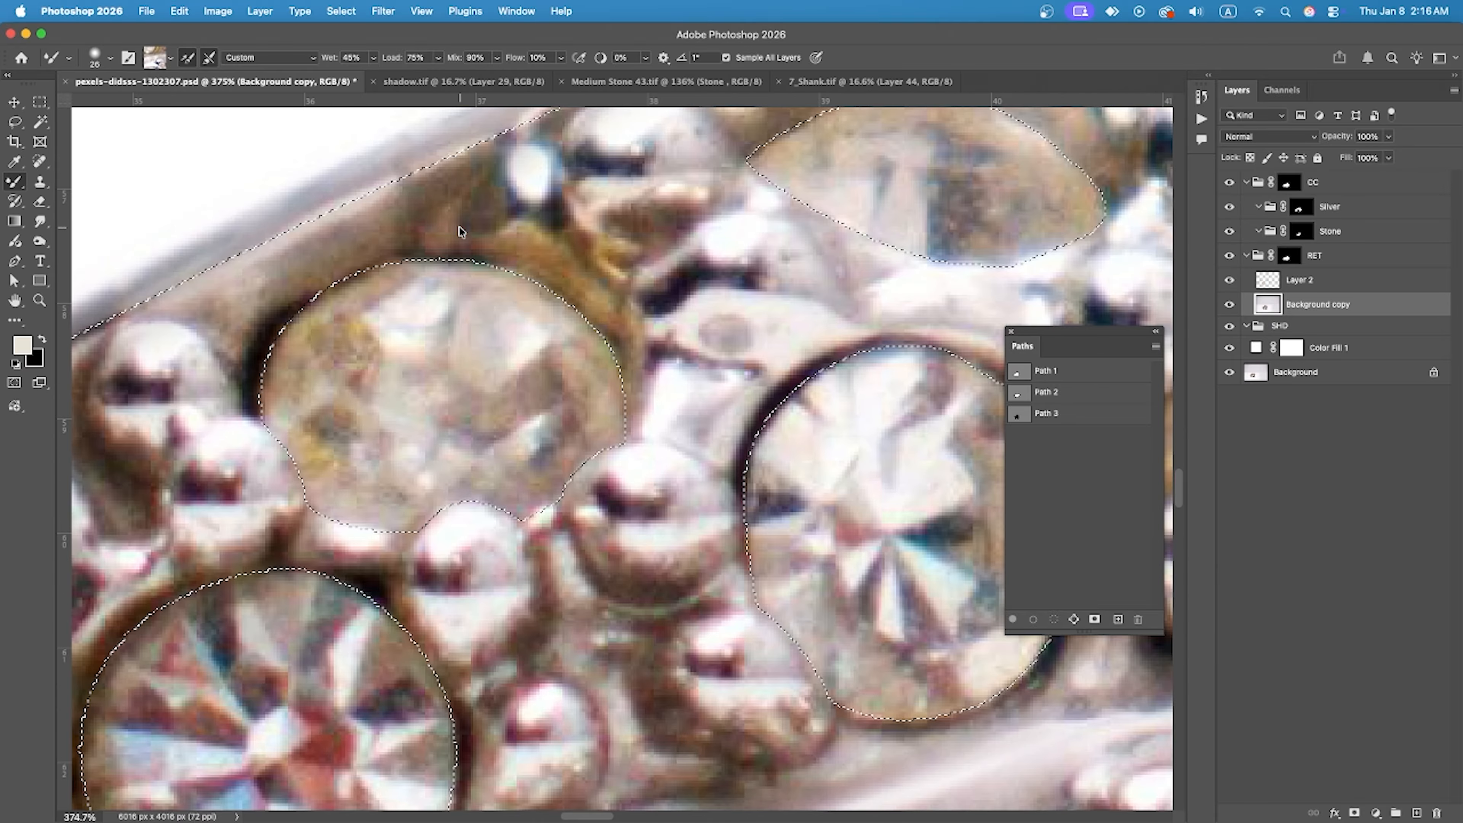
alt+click(396, 300)
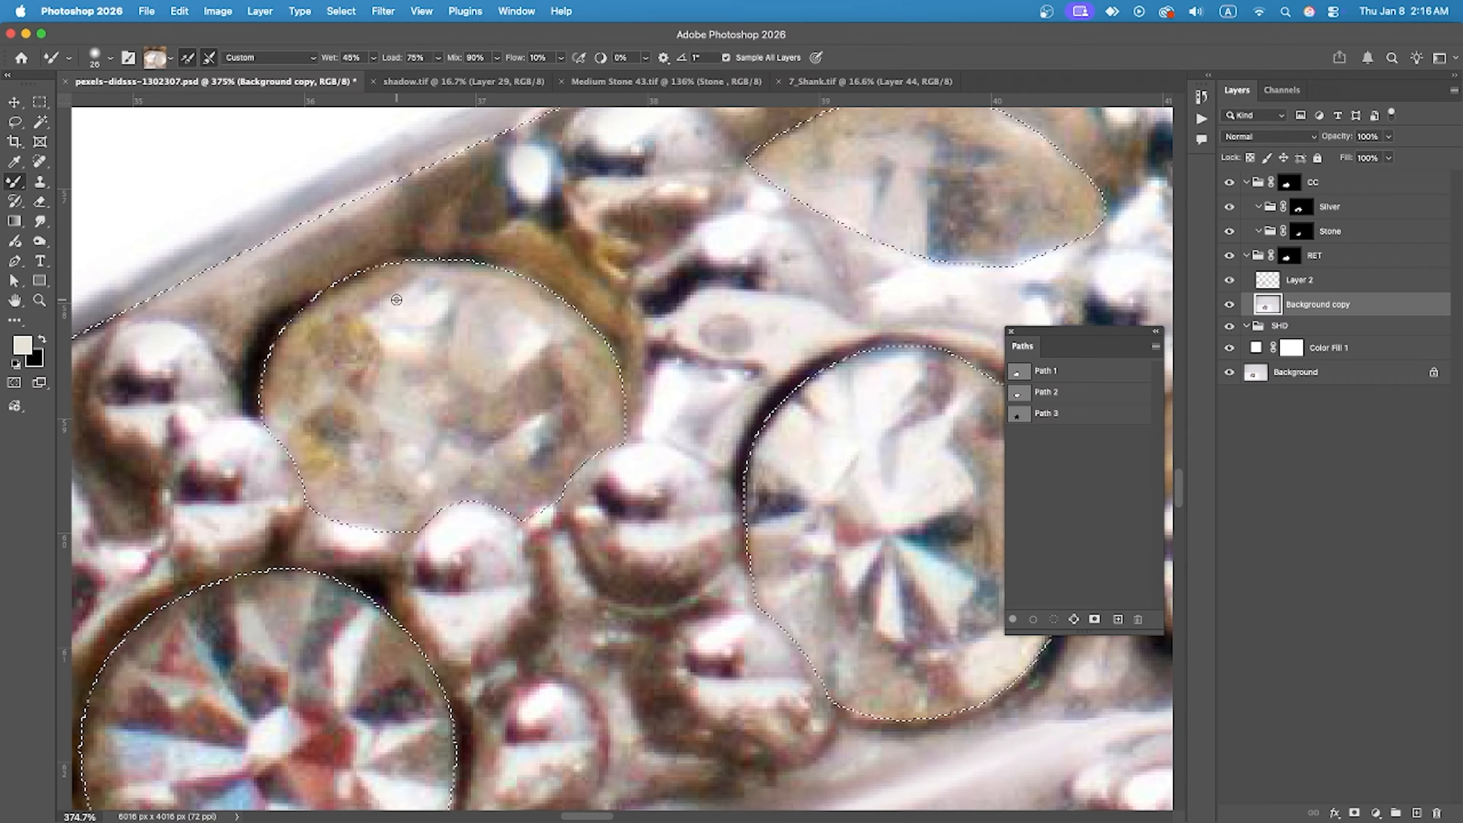
click(1292, 280)
Smooth the metal beads and gaps between the middle stones of the upper row on Layer 2 with the Mixer Brush.
scroll(692, 373, down, 3)
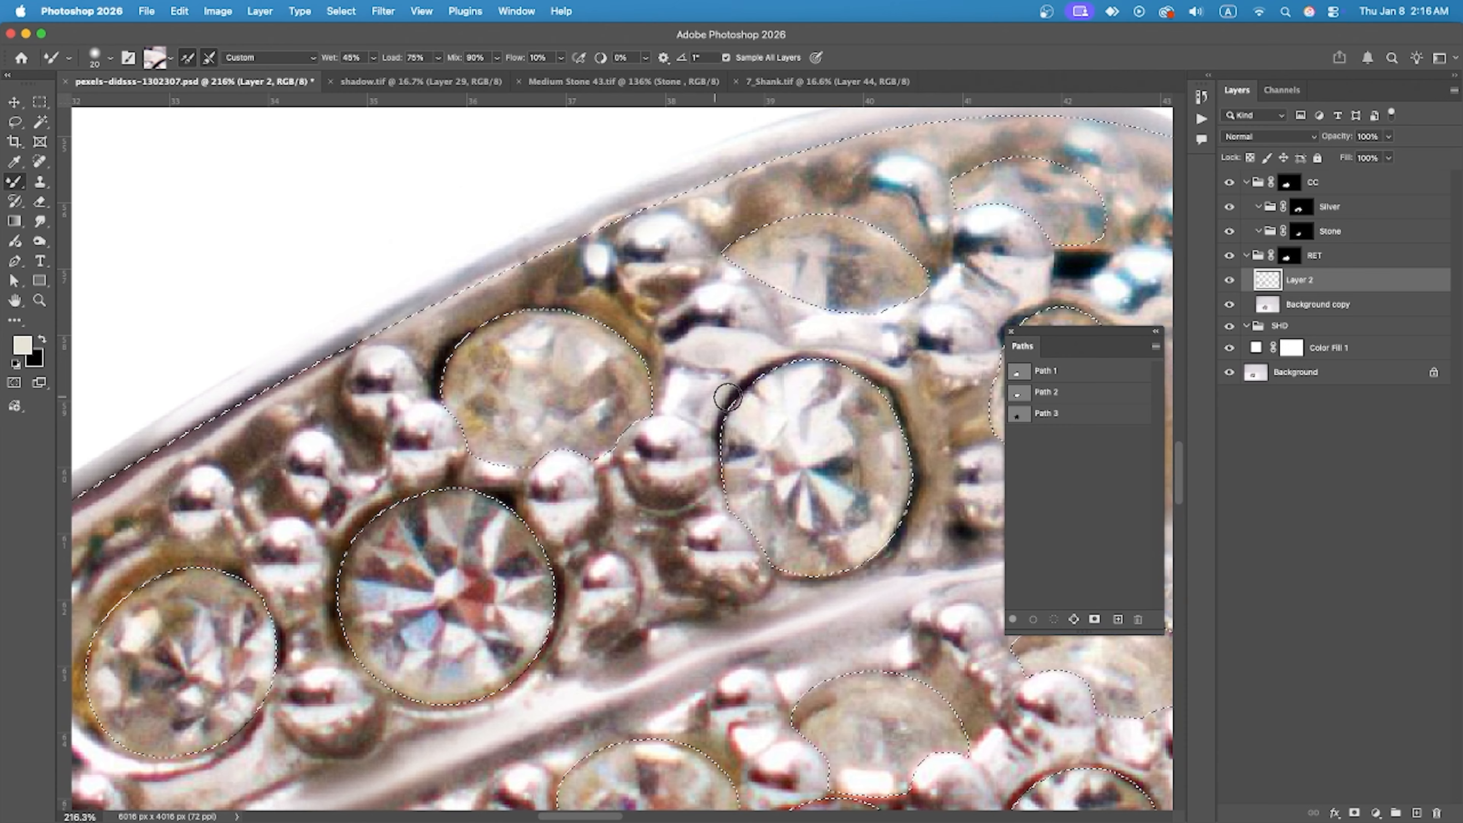
scroll(692, 427, up, 2)
drag(649, 467, 641, 465)
alt+click(428, 495)
alt+click(679, 593)
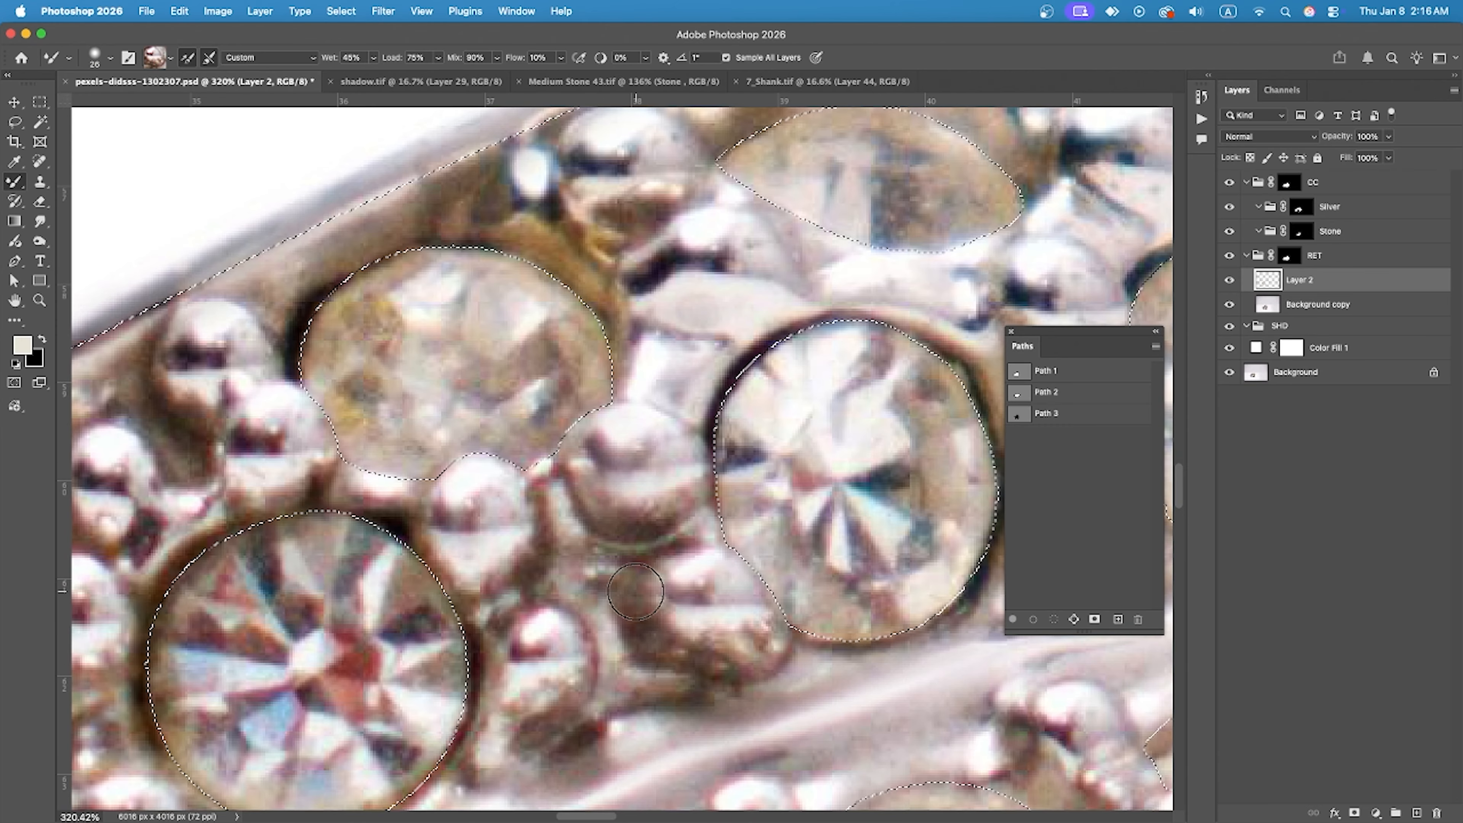
drag(673, 593, 708, 592)
Blend the metal around the bead between the upper row's first two stones using sampled tones.
scroll(743, 386, down, 5)
scroll(556, 492, up, 4)
scroll(556, 491, up, 3)
mouse_move(587, 533)
mouse_down()
mouse_move(470, 608)
mouse_move(768, 352)
mouse_up()
alt+click(182, 193)
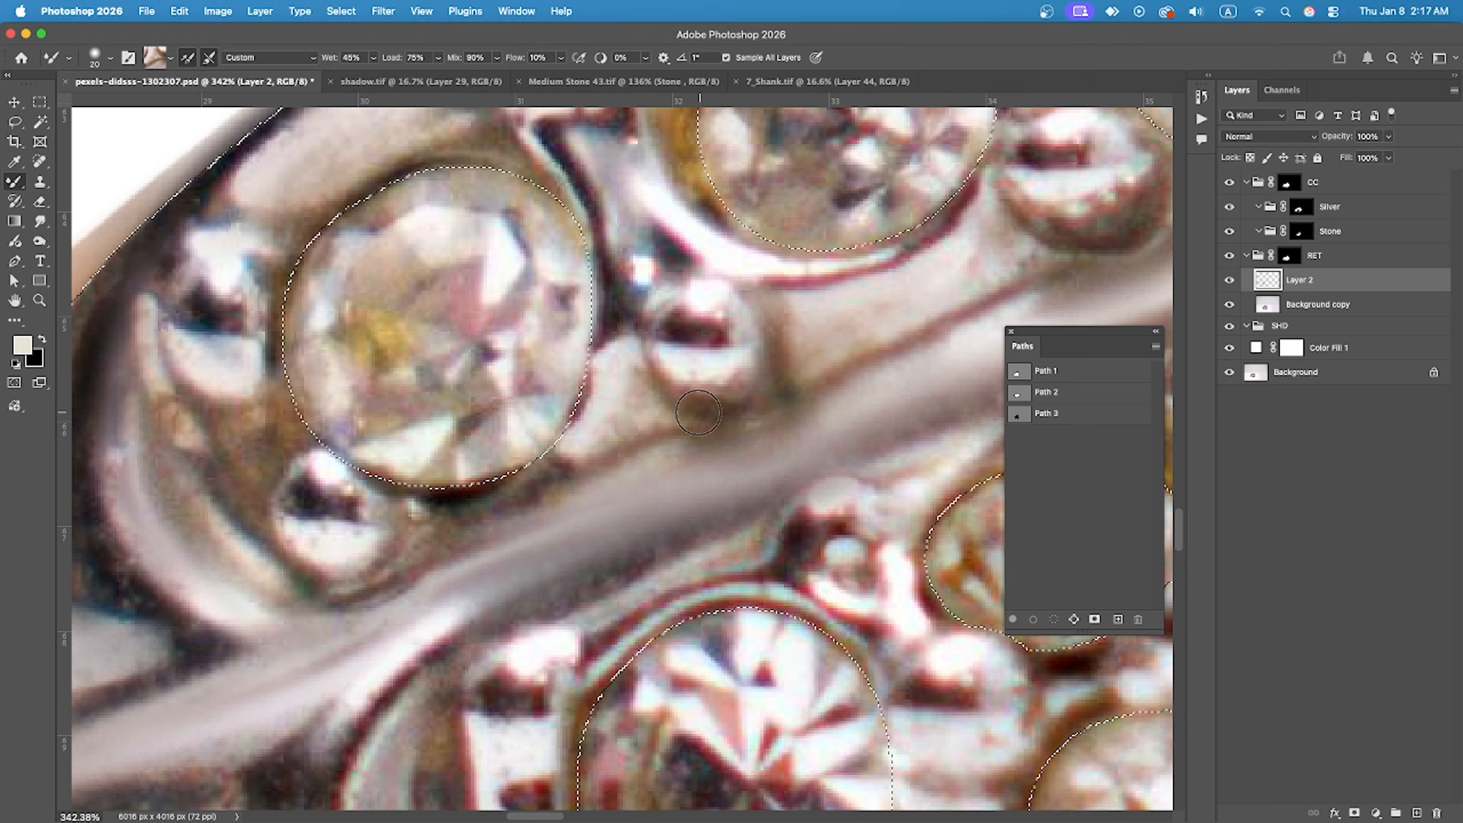
alt+click(187, 187)
drag(176, 195, 202, 174)
Smooth the brown, uneven metal around the first stone's beads at the shank end of the upper row.
drag(224, 473, 489, 456)
alt+click(472, 362)
drag(477, 366, 507, 421)
alt+click(502, 398)
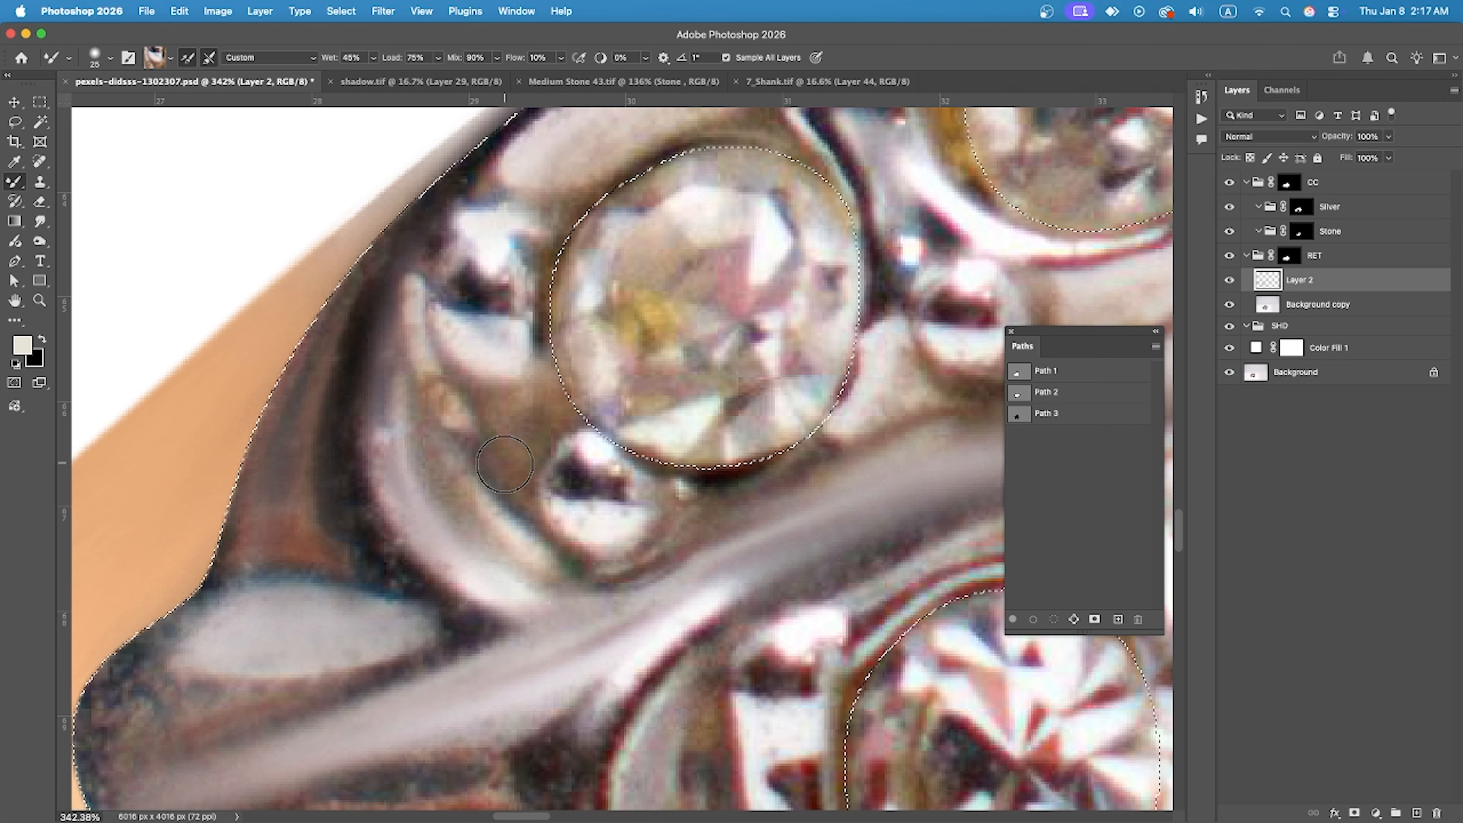
alt+click(490, 528)
drag(484, 523, 527, 588)
Smudge the two small beads below the first stone of the upper row into smooth reflections.
scroll(587, 506, up, 4)
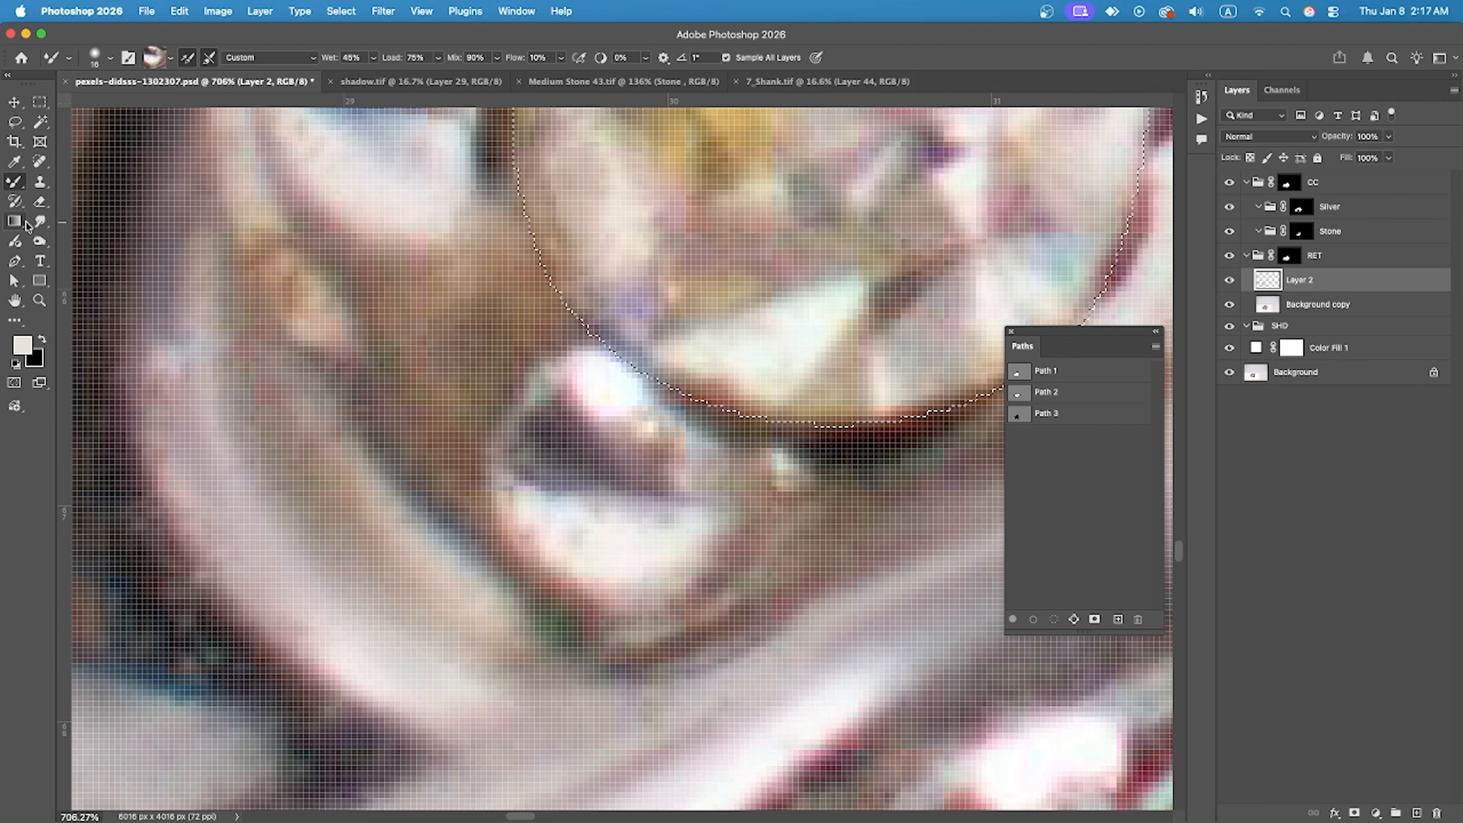
click(39, 221)
scroll(602, 492, down, 4)
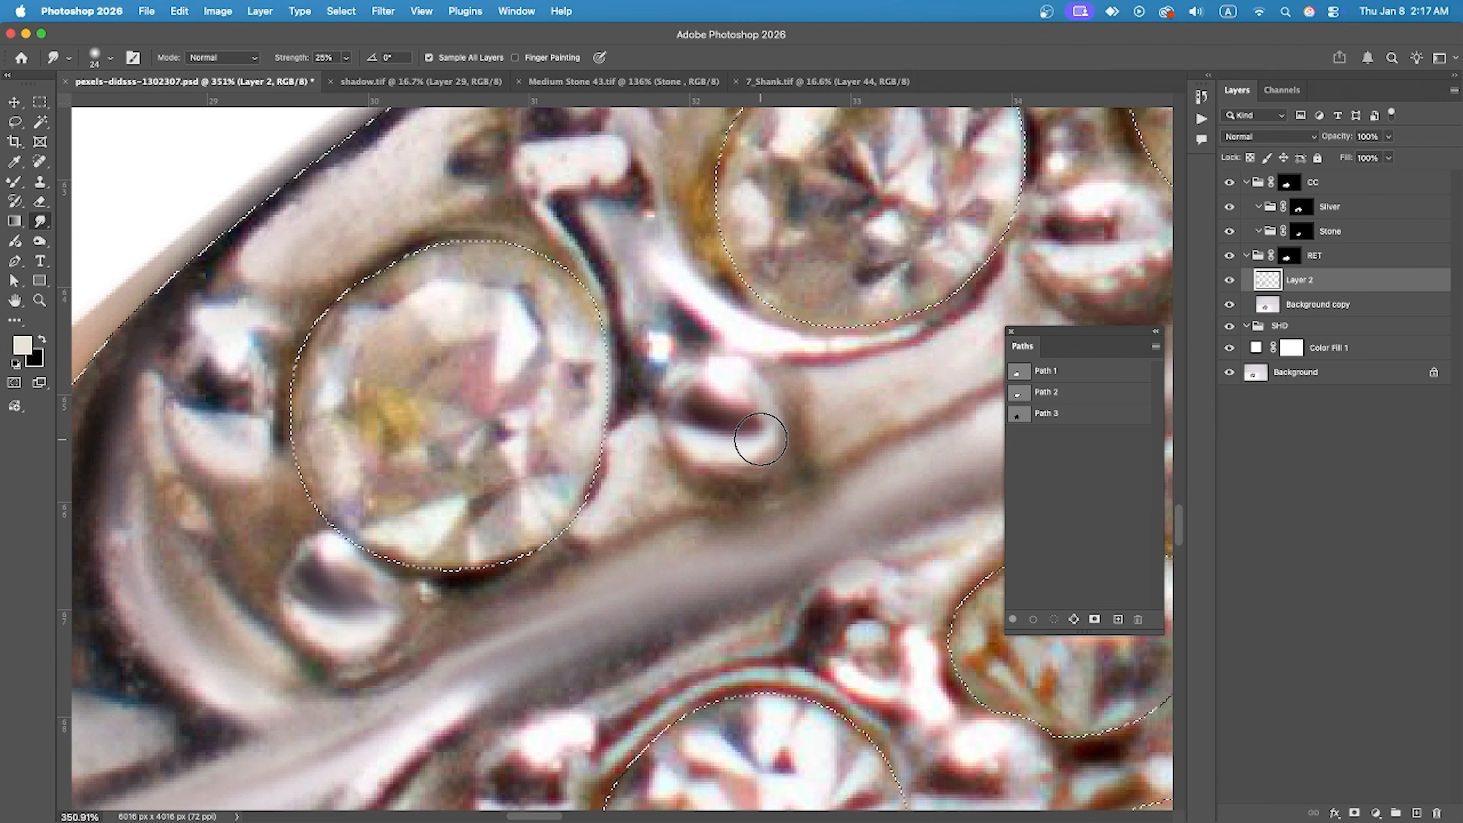
scroll(761, 439, down, 3)
Smooth the elongated prong between the upper row's first two stones with a small Mixer Brush.
scroll(261, 317, up, 5)
key(b)
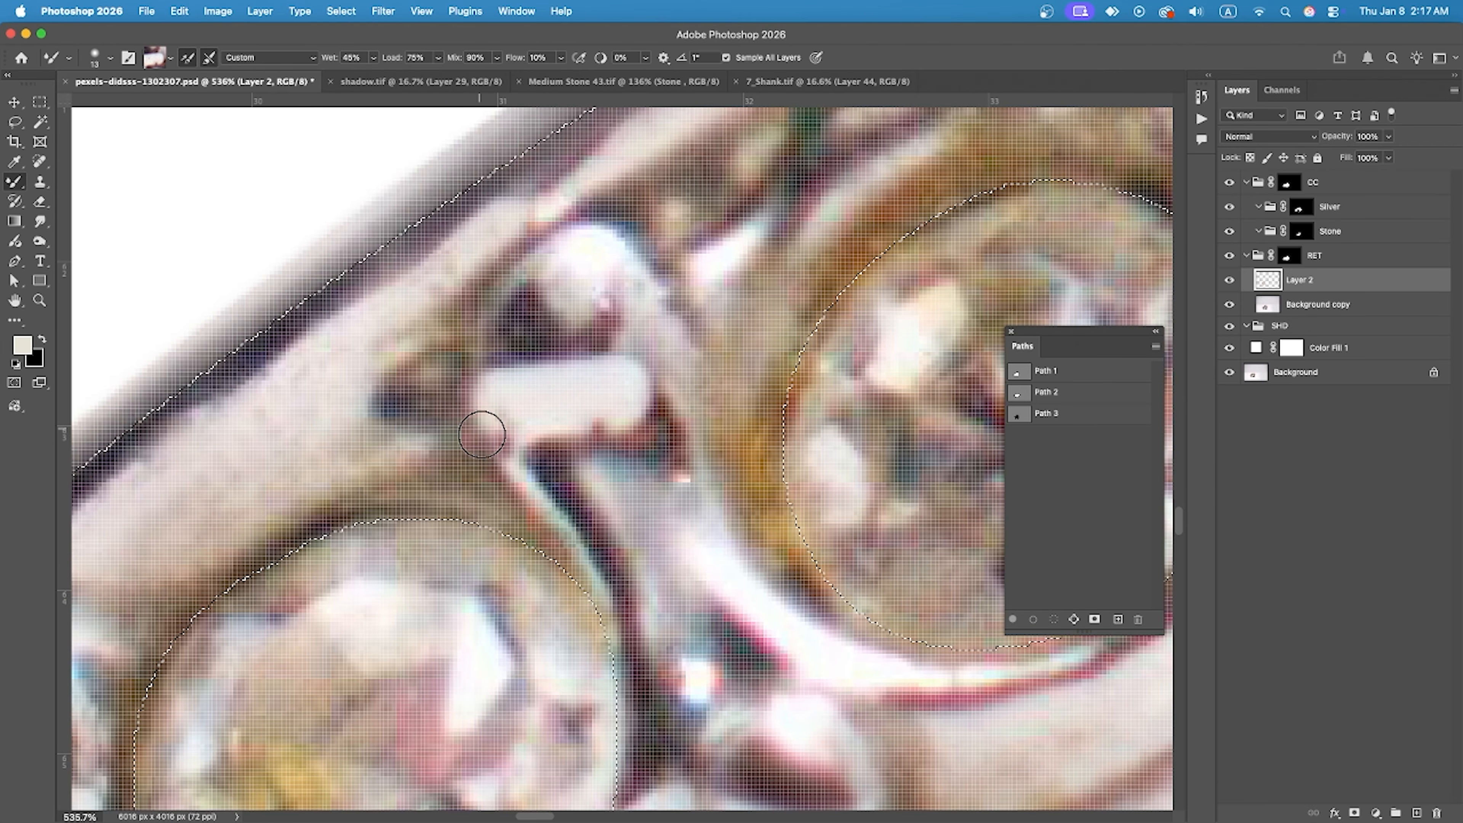
drag(548, 316, 610, 297)
scroll(576, 438, down, 3)
scroll(576, 369, up, 3)
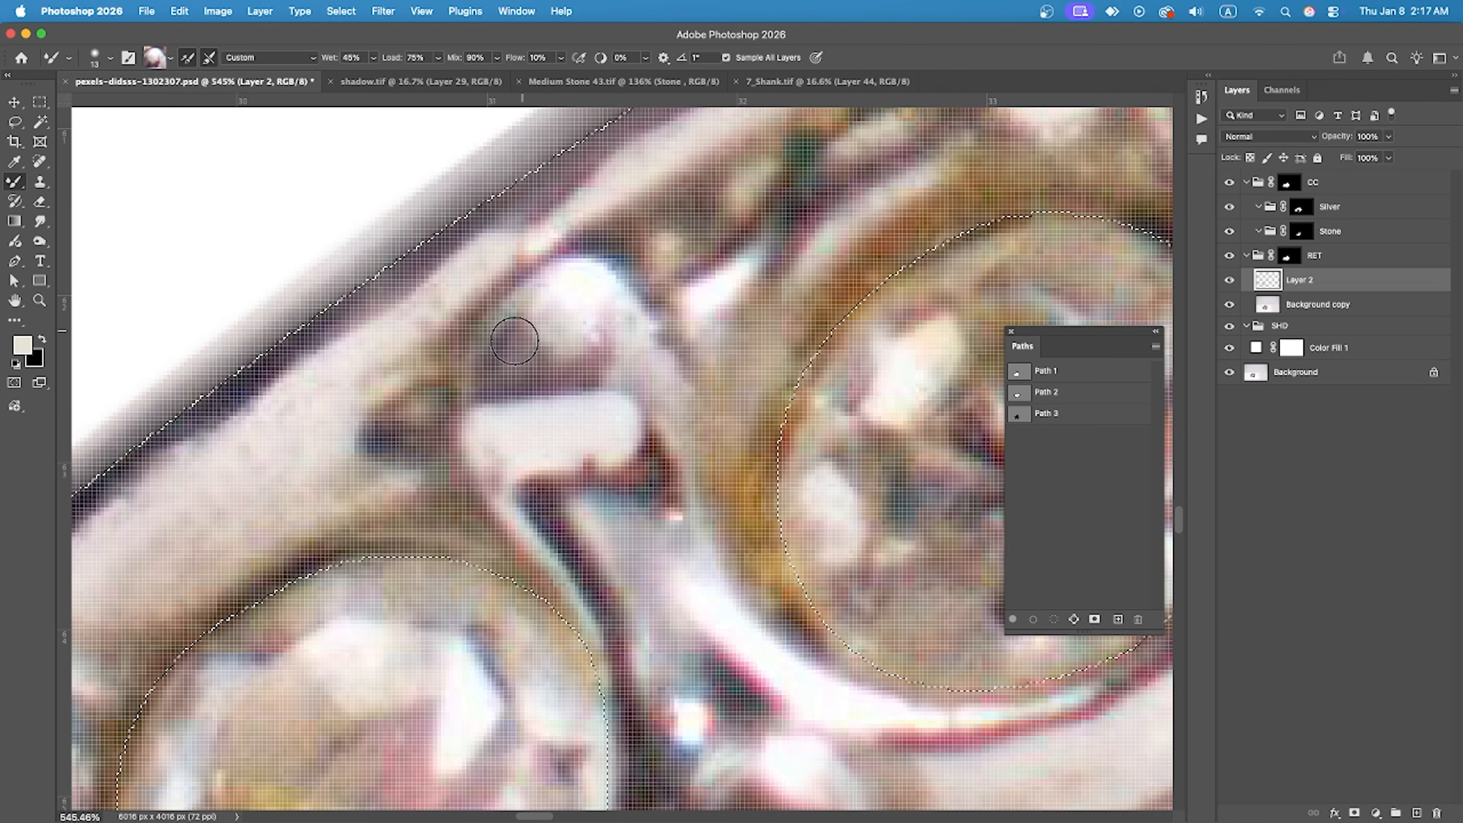
drag(513, 346, 501, 392)
scroll(513, 449, down, 5)
scroll(599, 353, up, 2)
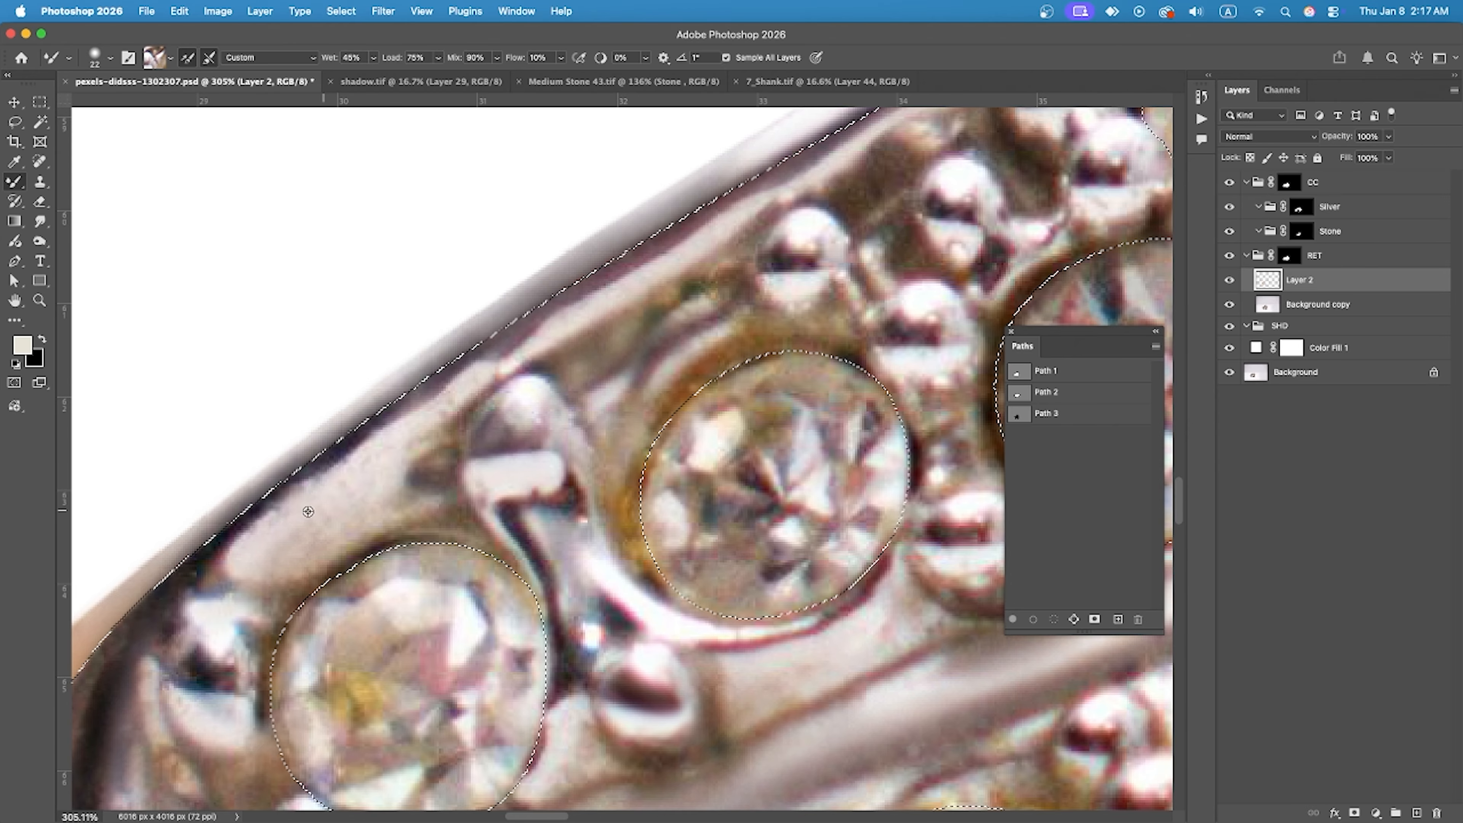
Smudge the metal strip along the inside of the upper rim above the first stones, adjusting the brush size.
click(40, 221)
scroll(477, 466, down, 5)
scroll(477, 466, up, 3)
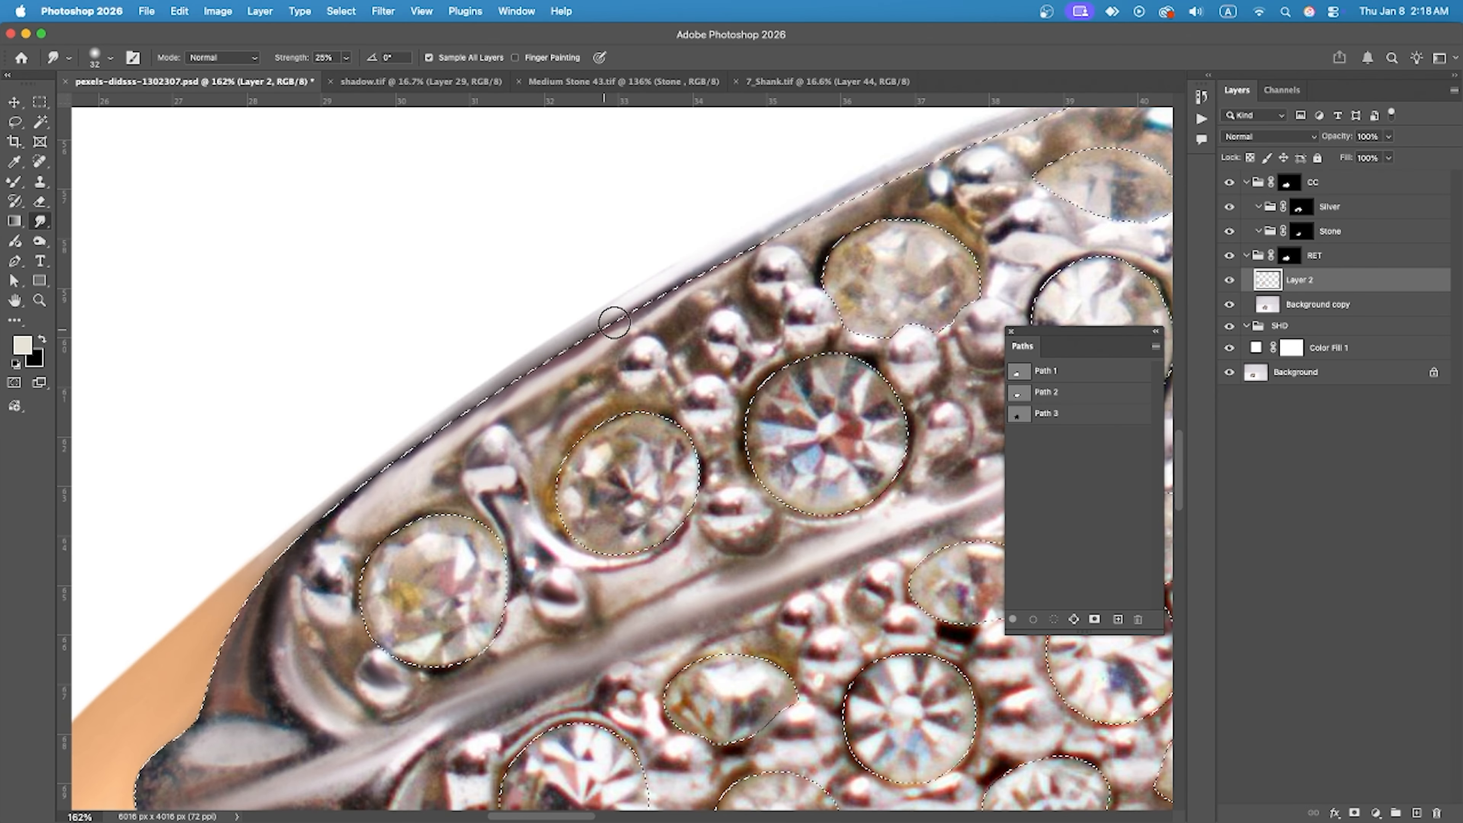
scroll(611, 317, up, 3)
key(bracketright)
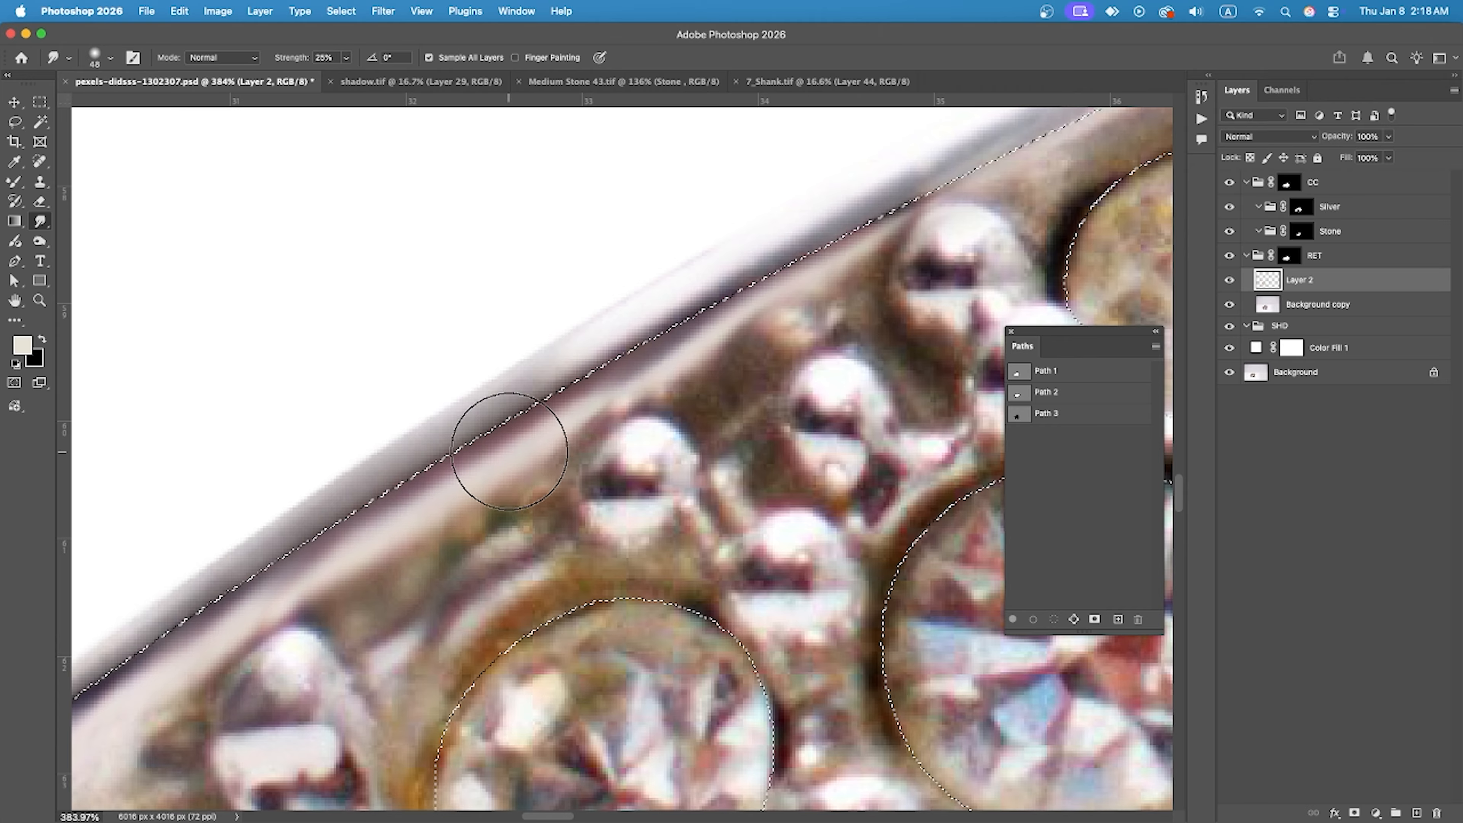
drag(737, 340, 549, 581)
key(bracketleft)
key(bracketleft)
drag(922, 309, 636, 444)
Smooth the metal along the inside of the upper rim toward the ring's crest with a size-23 Mixer Brush.
click(13, 181)
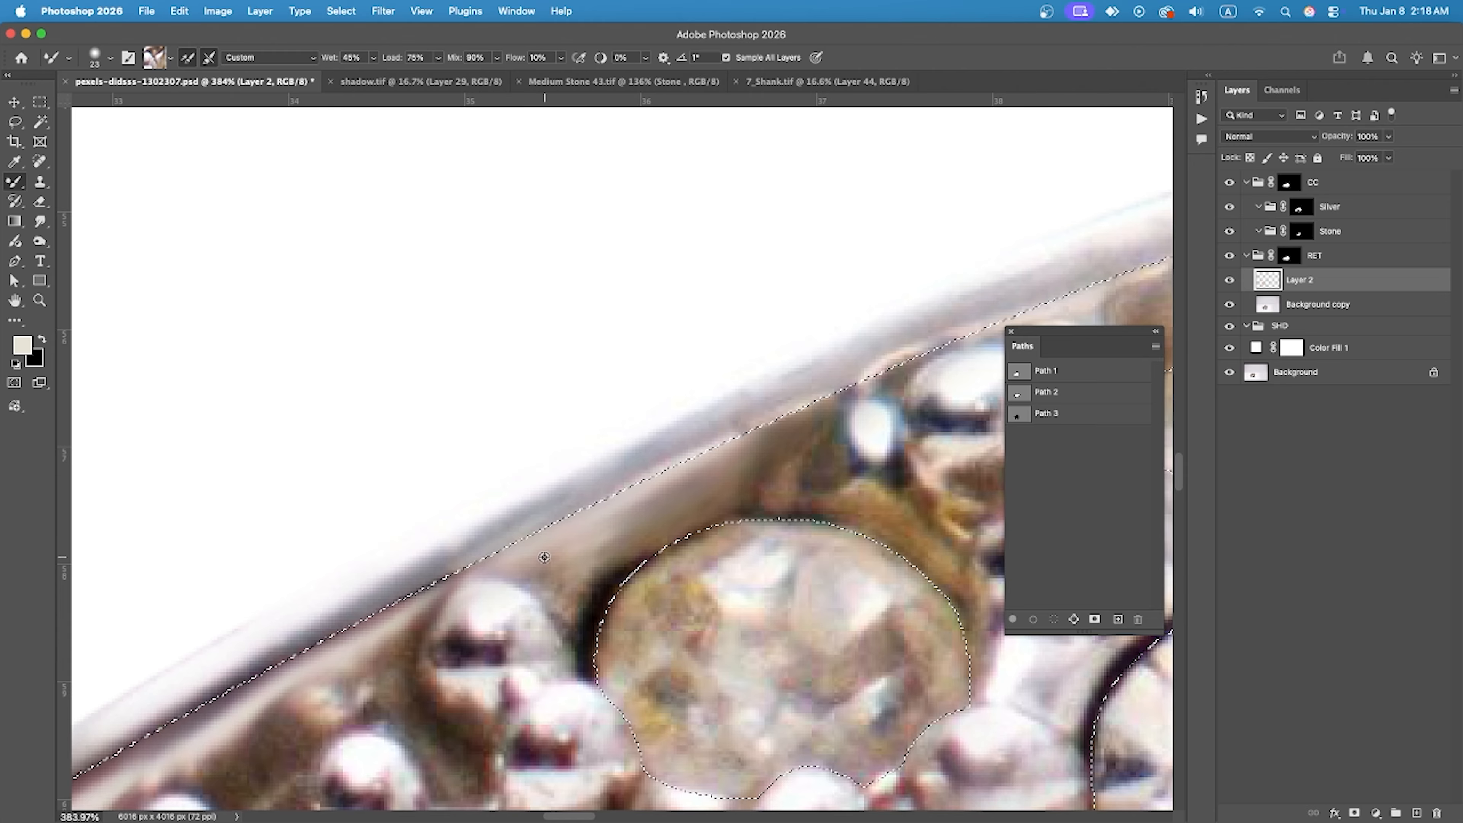
scroll(576, 490, down, 4)
scroll(800, 458, up, 1)
drag(885, 519, 701, 534)
drag(855, 383, 640, 446)
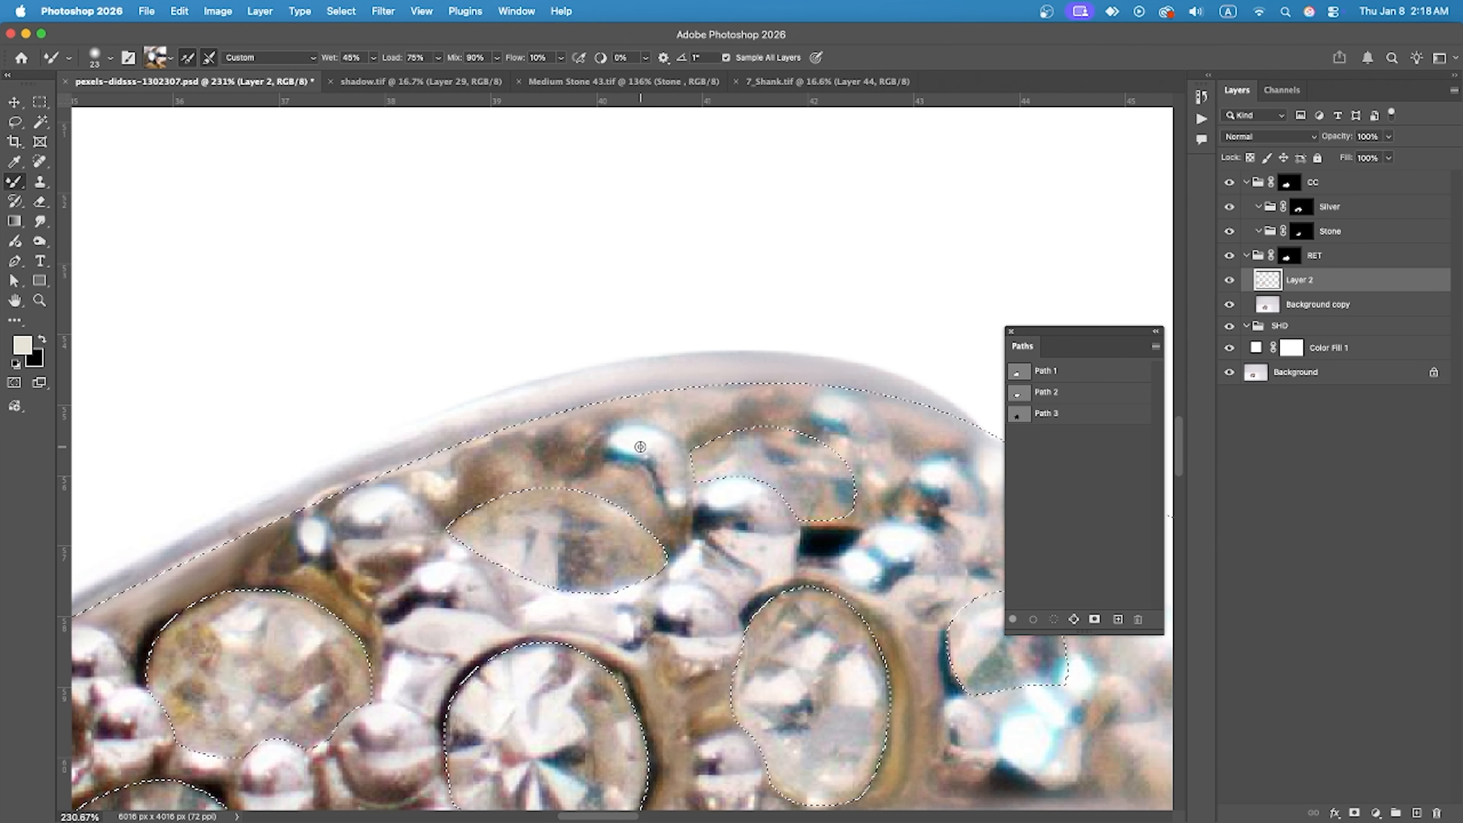
Blend the blurred beads and metal at the far end of the upper row, sampling the nearby metal tones.
drag(901, 531, 746, 468)
scroll(746, 468, up, 1)
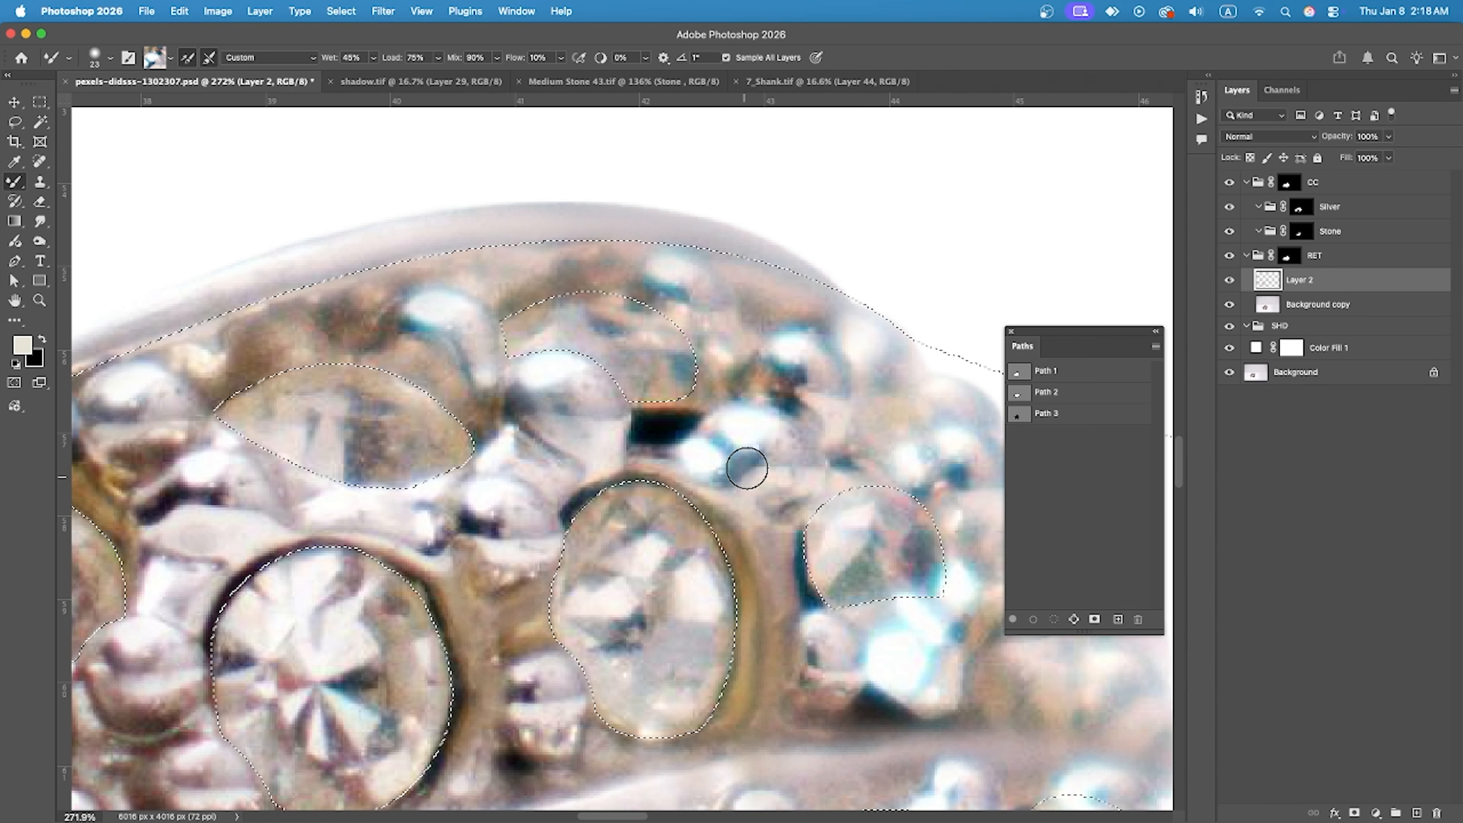
alt+click(818, 333)
alt+click(671, 268)
scroll(702, 274, down, 5)
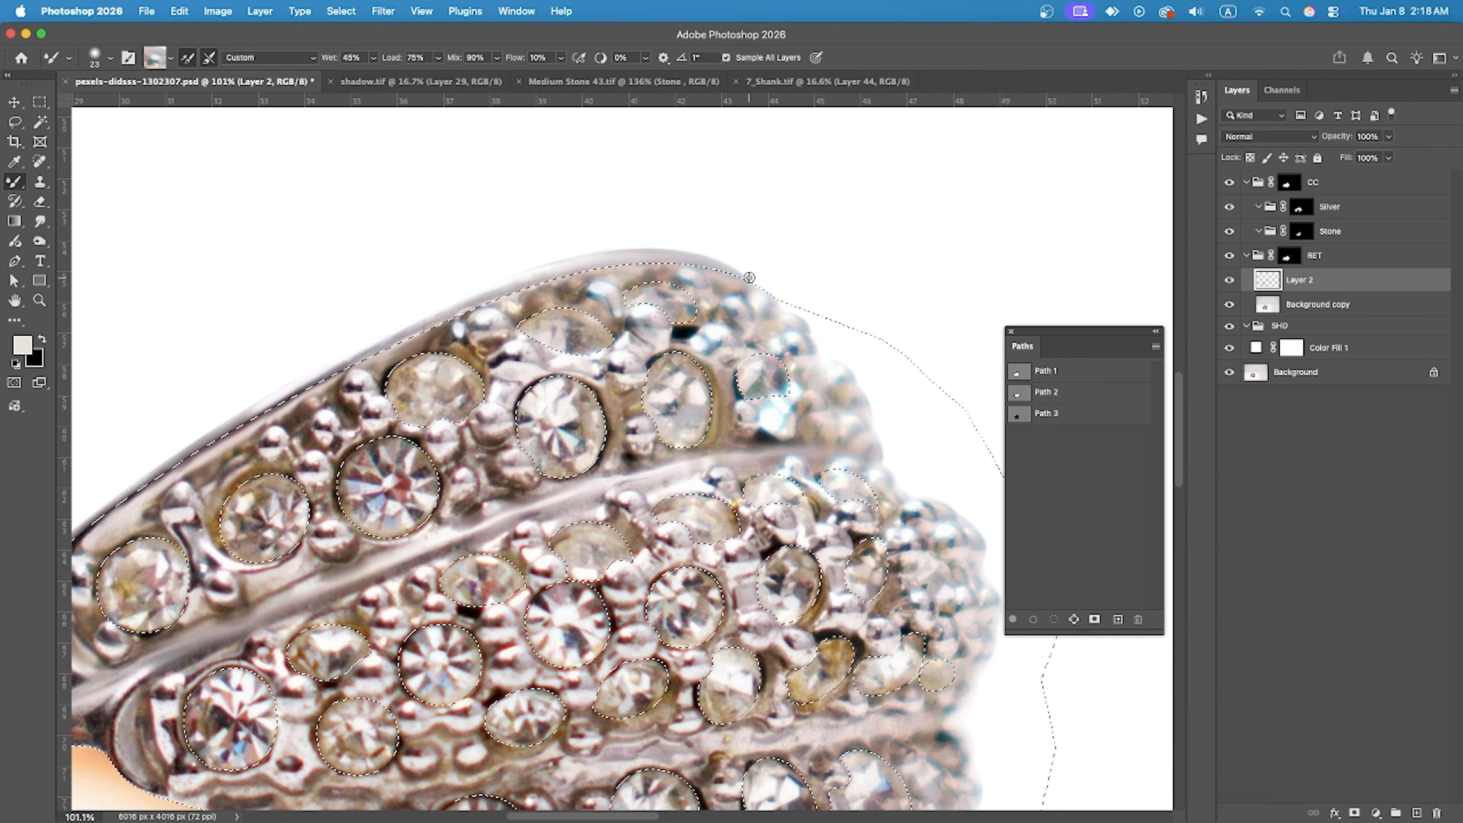
scroll(744, 475, up, 8)
Smooth the uneven metal band between the middle and lower stone rows with a size-32 Mixer Brush.
scroll(879, 342, down, 4)
scroll(657, 470, down, 4)
scroll(519, 426, up, 4)
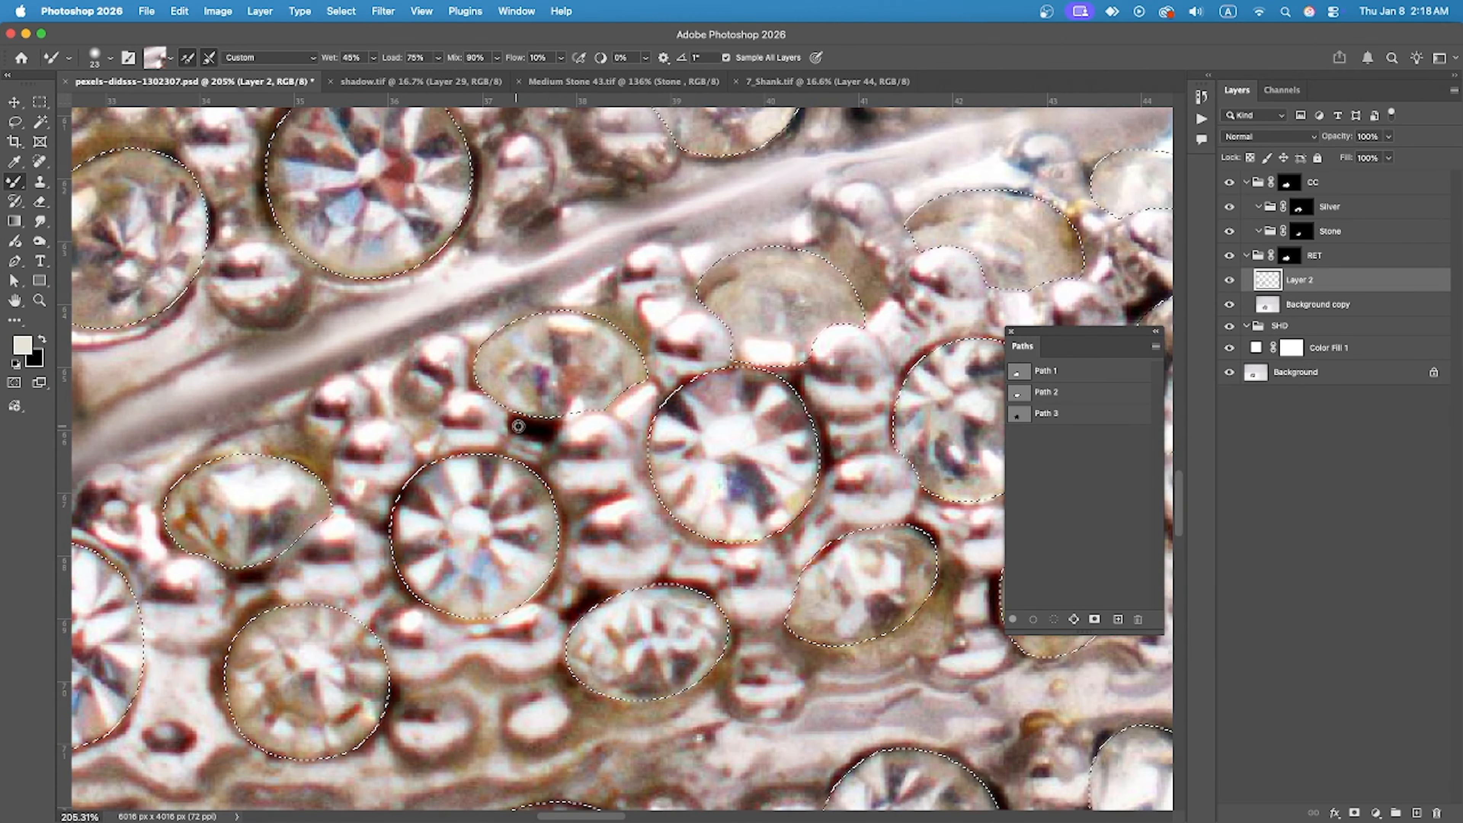
scroll(522, 300, down, 2)
drag(651, 575, 641, 615)
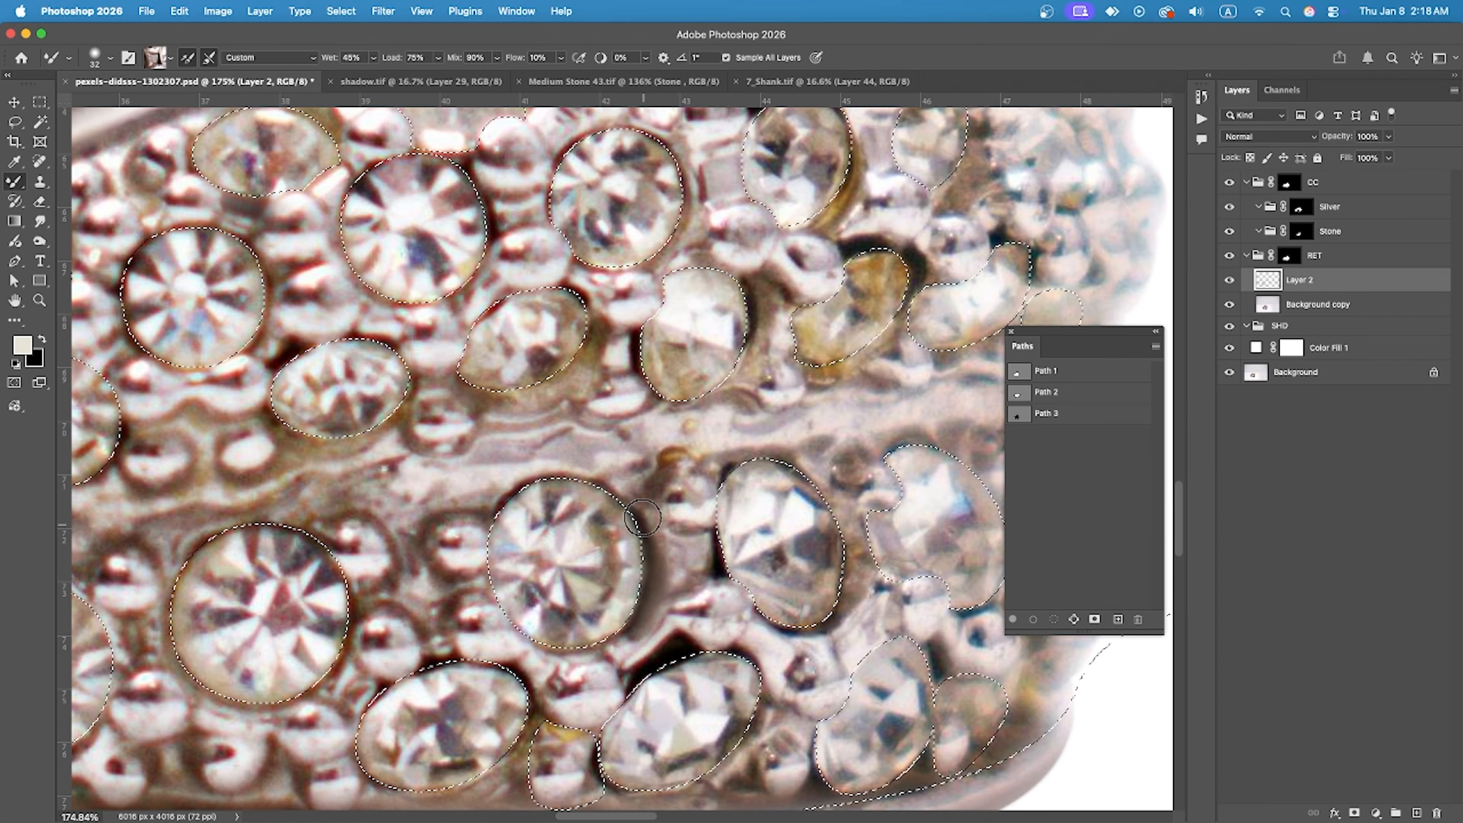
scroll(691, 438, down, 5)
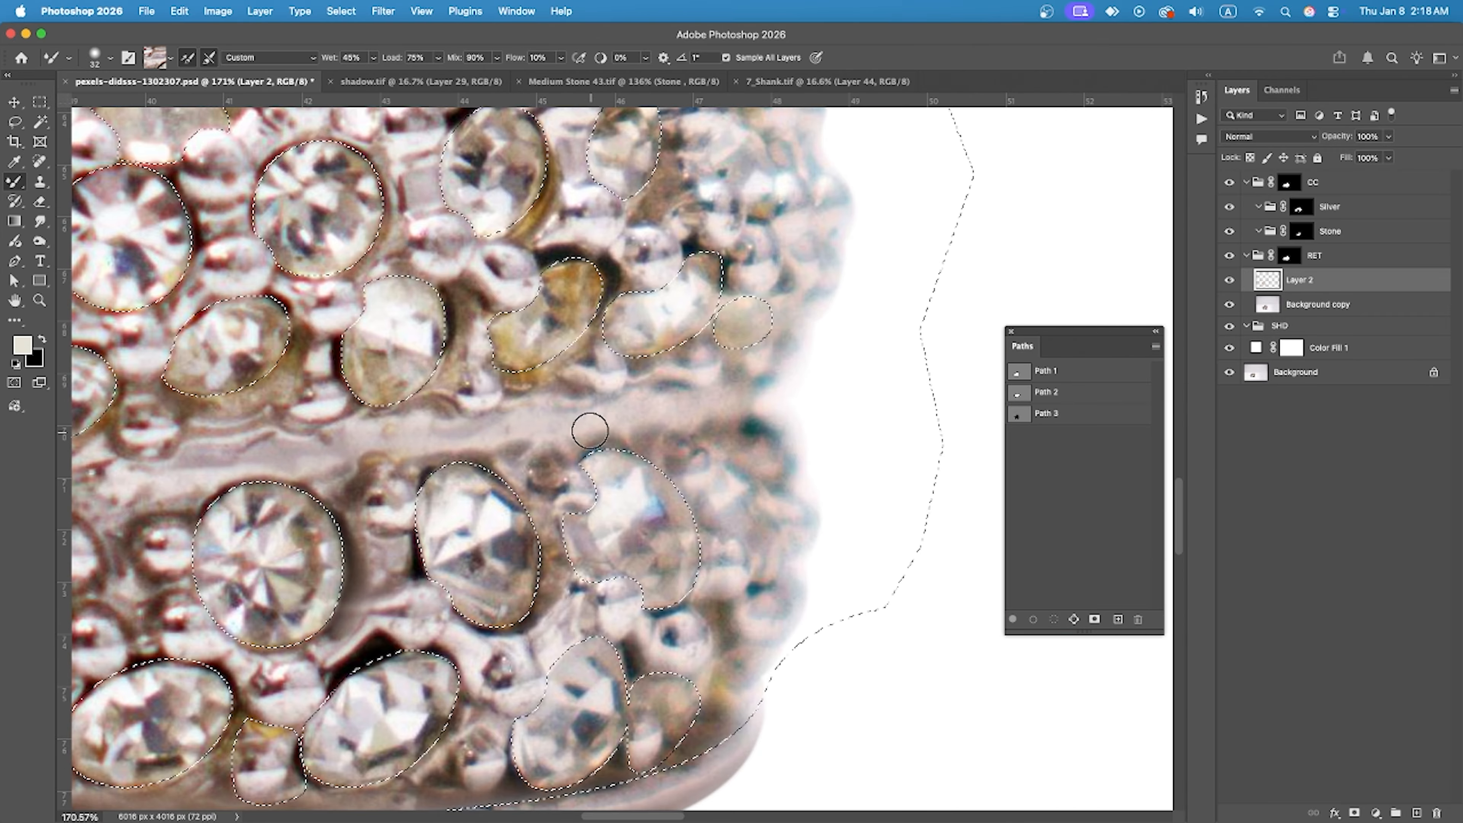
scroll(541, 457, up, 5)
scroll(542, 456, up, 3)
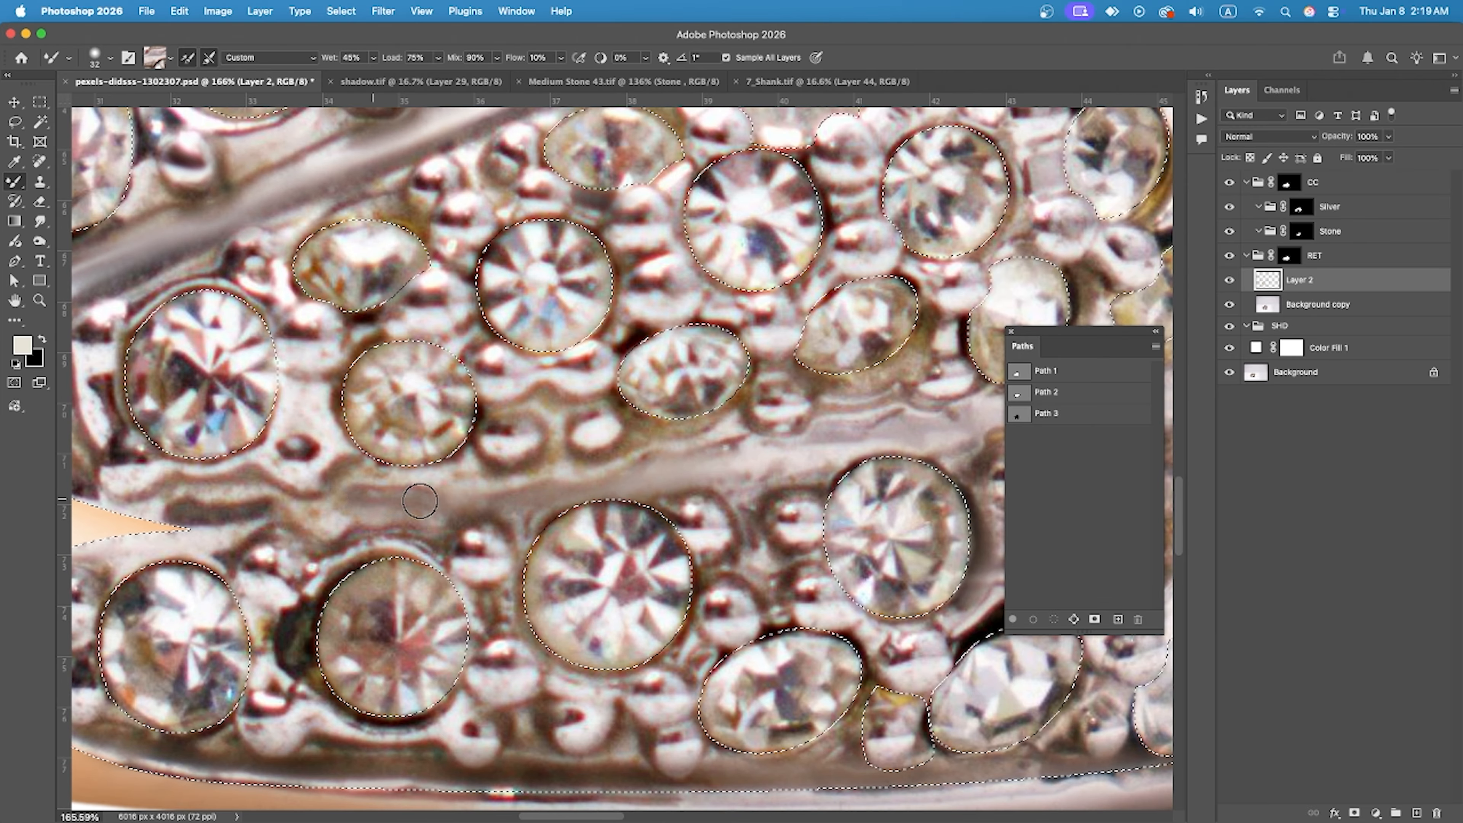
scroll(419, 501, down, 5)
scroll(359, 370, up, 5)
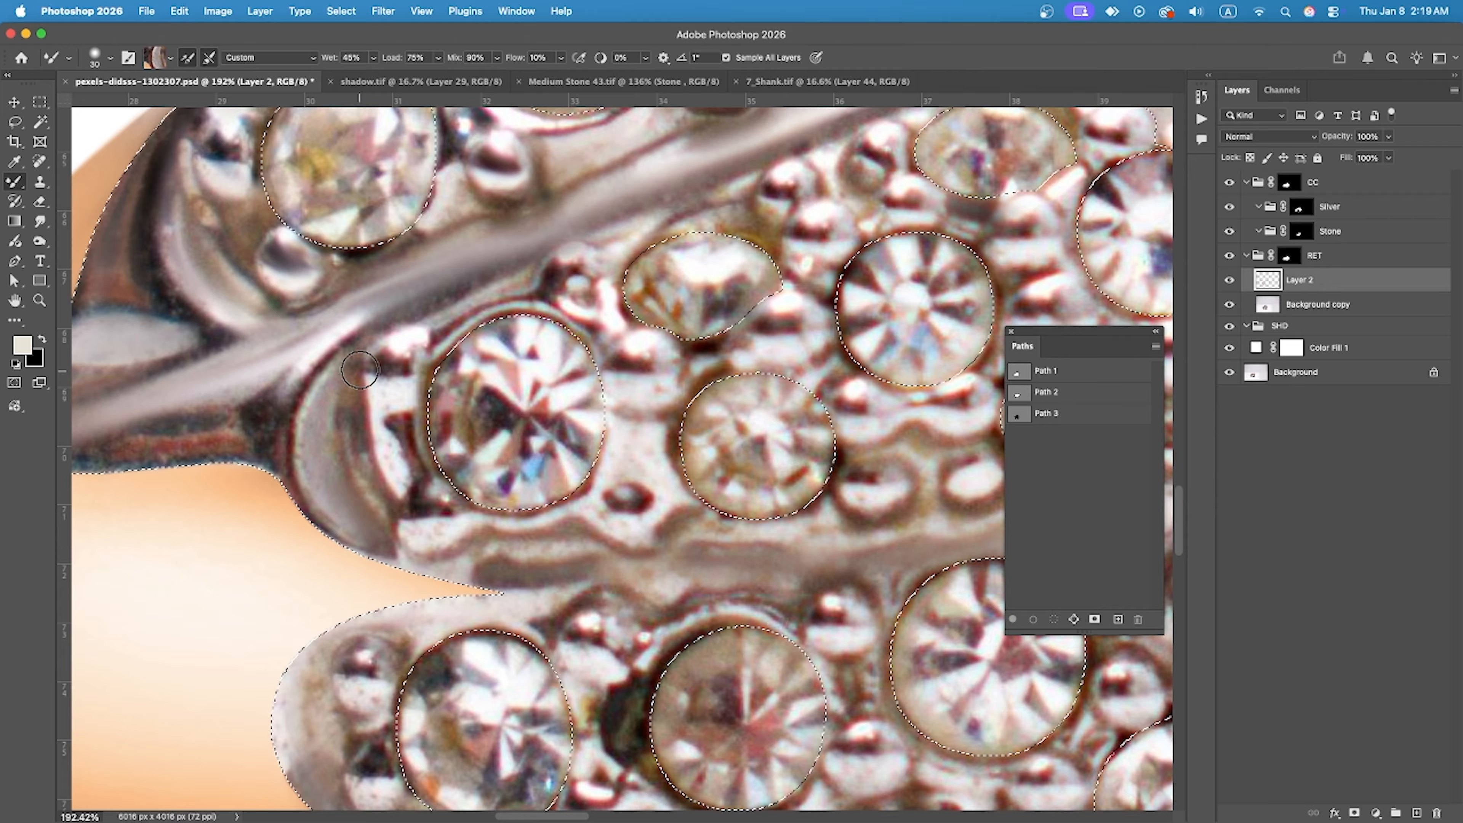
Smooth the pointed metal tip where the setting meets the shank, enlarging the Mixer Brush.
scroll(626, 414, down, 3)
scroll(625, 413, up, 4)
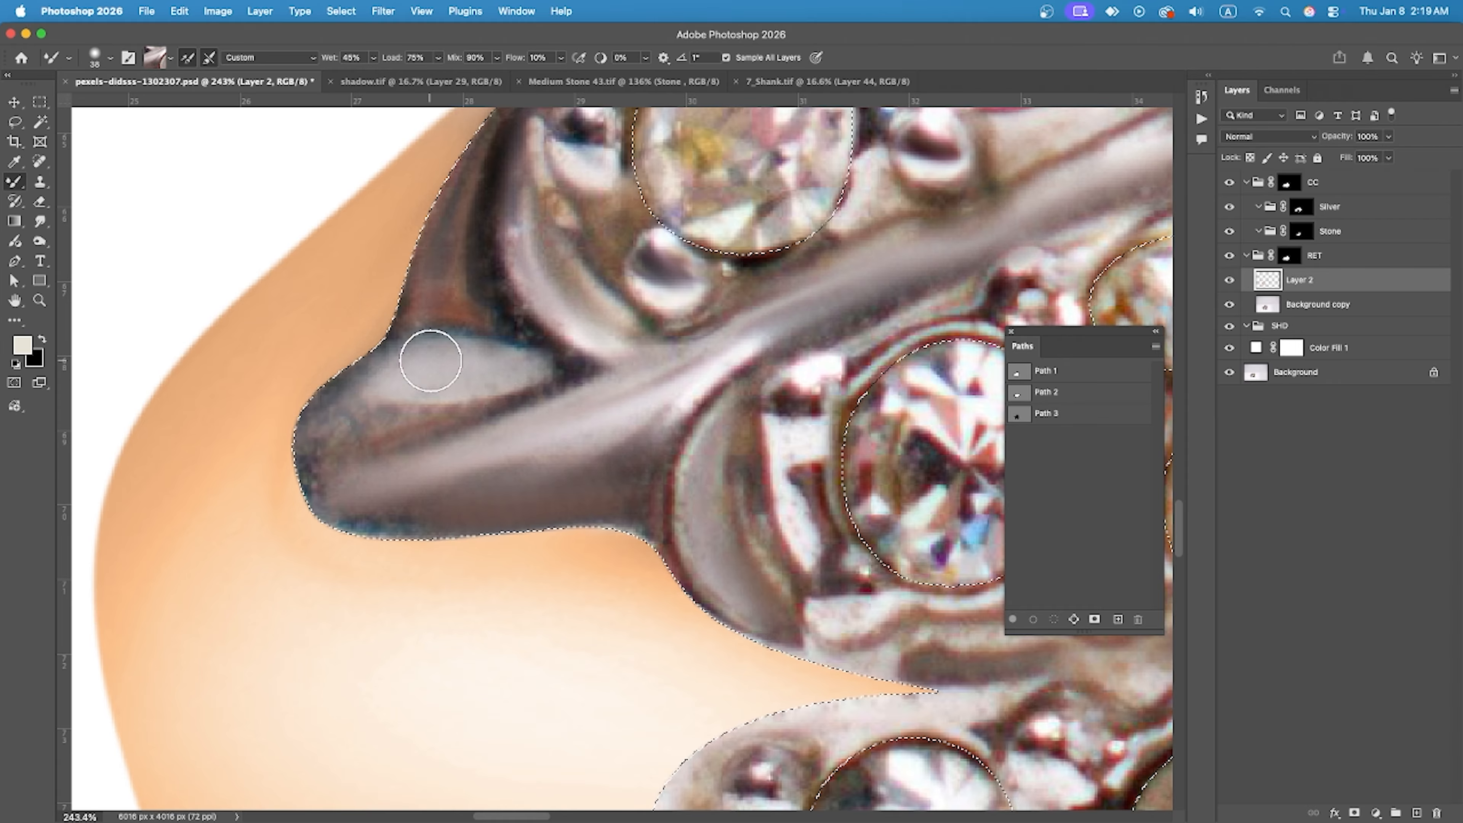
scroll(535, 374, up, 3)
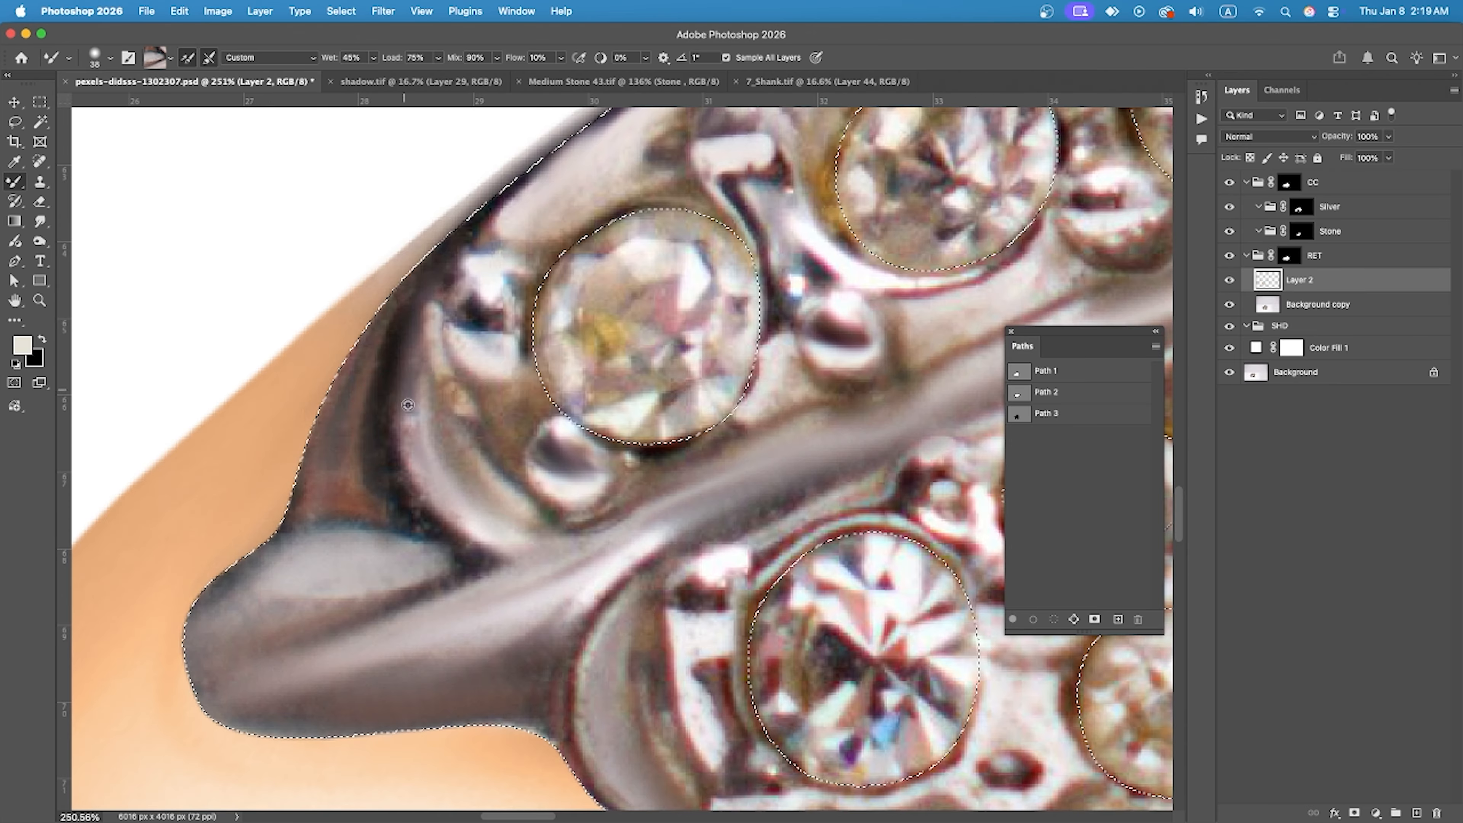
scroll(460, 372, down, 3)
scroll(440, 370, up, 3)
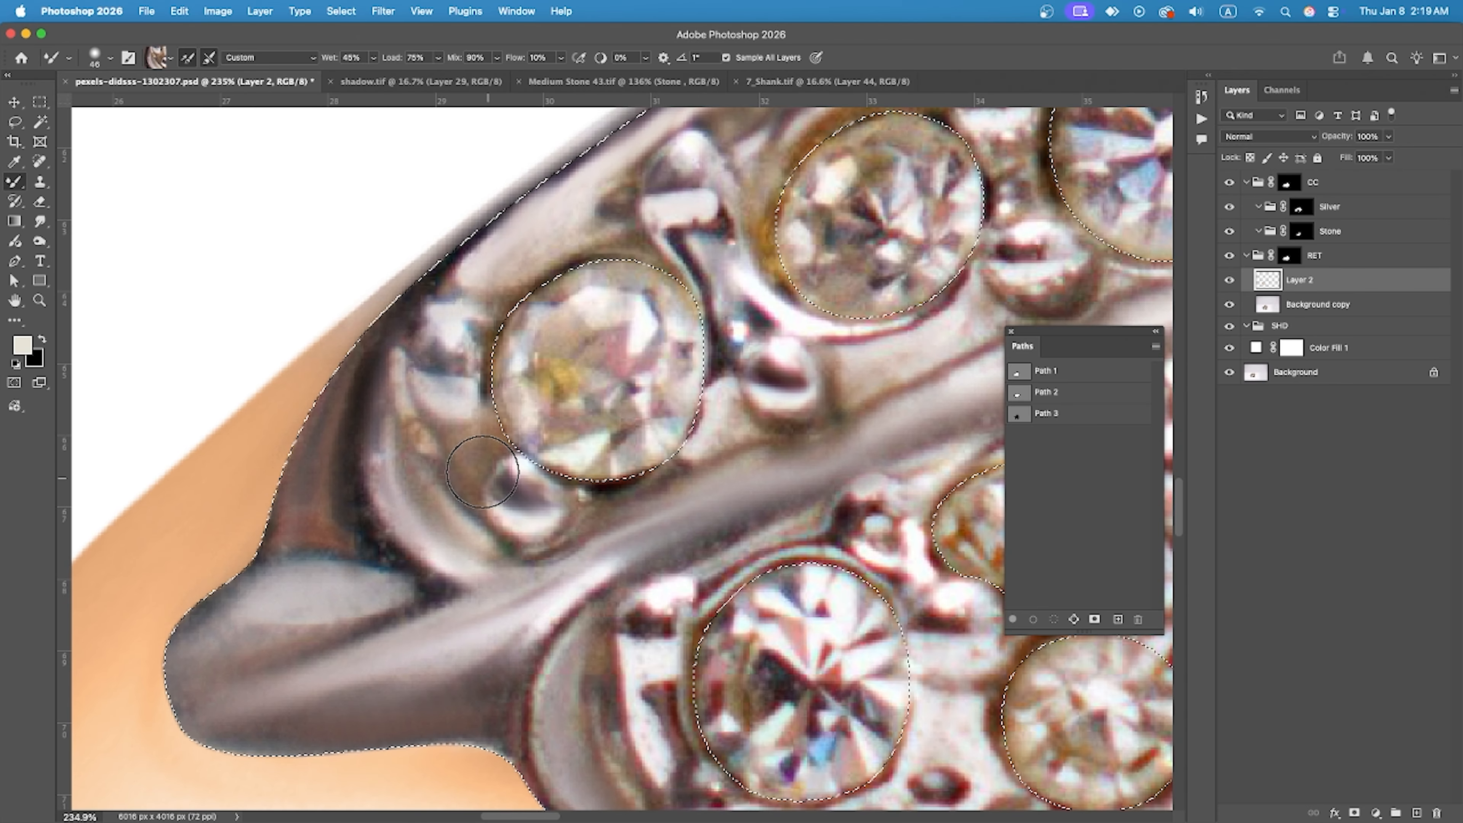
Blend the brown metal around the bead below the upper row's first stone.
scroll(484, 542, down, 4)
scroll(564, 530, up, 3)
scroll(558, 533, up, 3)
drag(496, 539, 468, 538)
scroll(628, 426, down, 6)
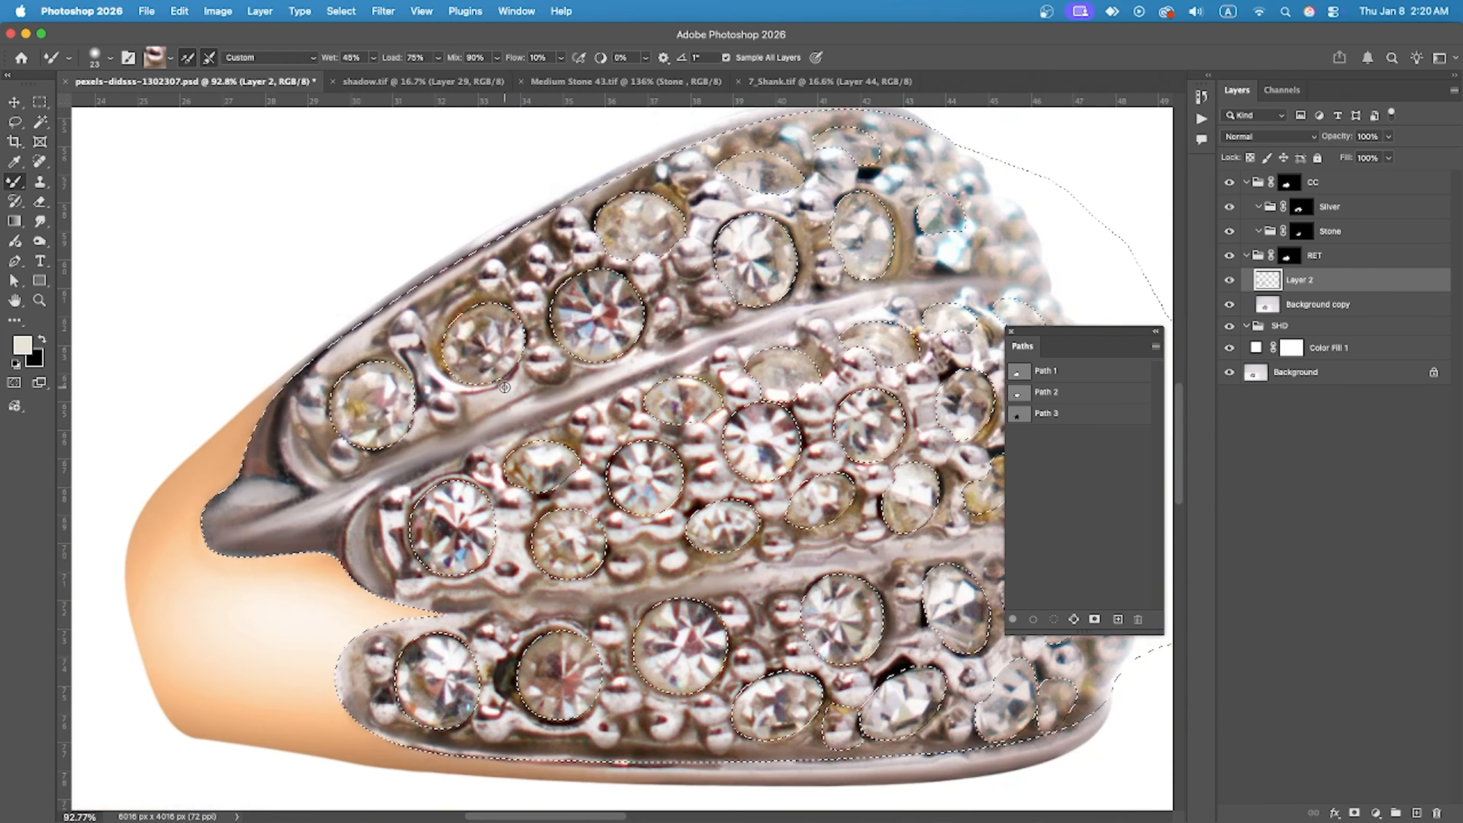
Smooth the metal band between the upper and middle rows, sampling tones along it with a size-23 Mixer Brush.
scroll(388, 441, up, 4)
alt+click(388, 442)
scroll(809, 281, down, 4)
scroll(498, 502, up, 4)
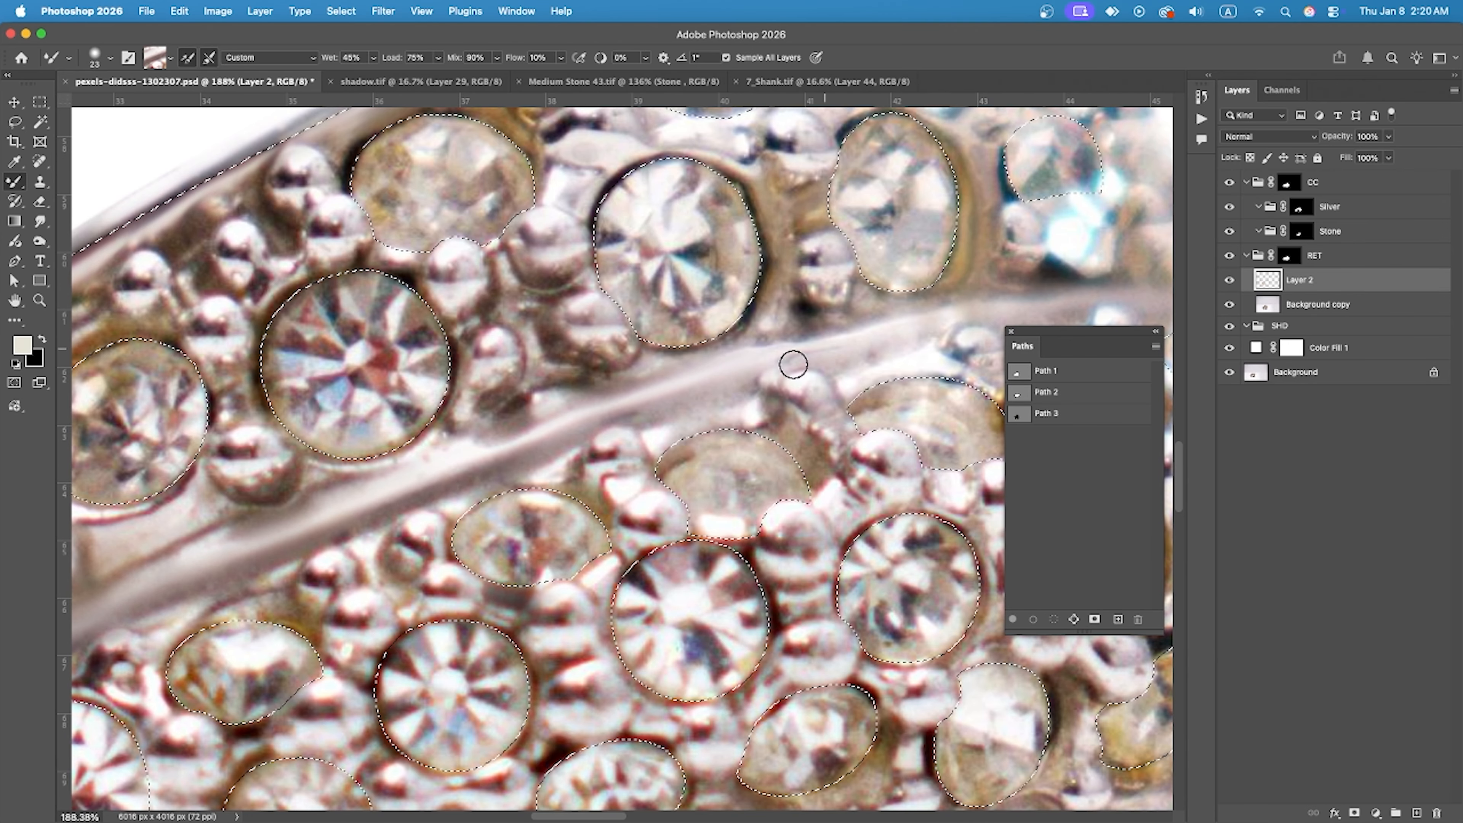
alt+click(896, 362)
alt+click(795, 306)
scroll(738, 336, down, 4)
scroll(640, 464, up, 4)
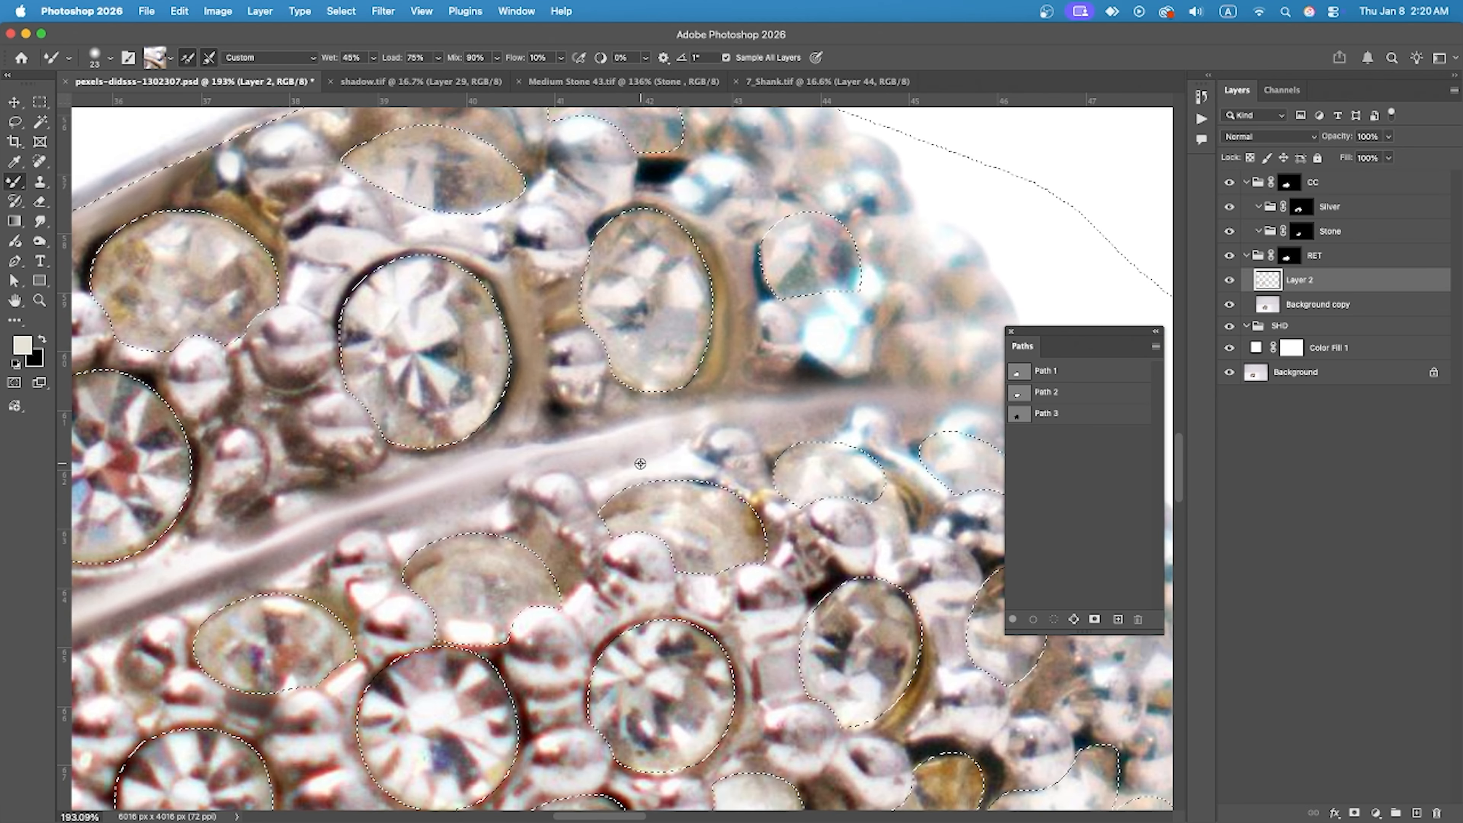
Blend the bead and brown metal between the last large stones of the upper row using sampled tones.
scroll(845, 415, right, 5)
scroll(516, 445, down, 4)
scroll(439, 468, up, 4)
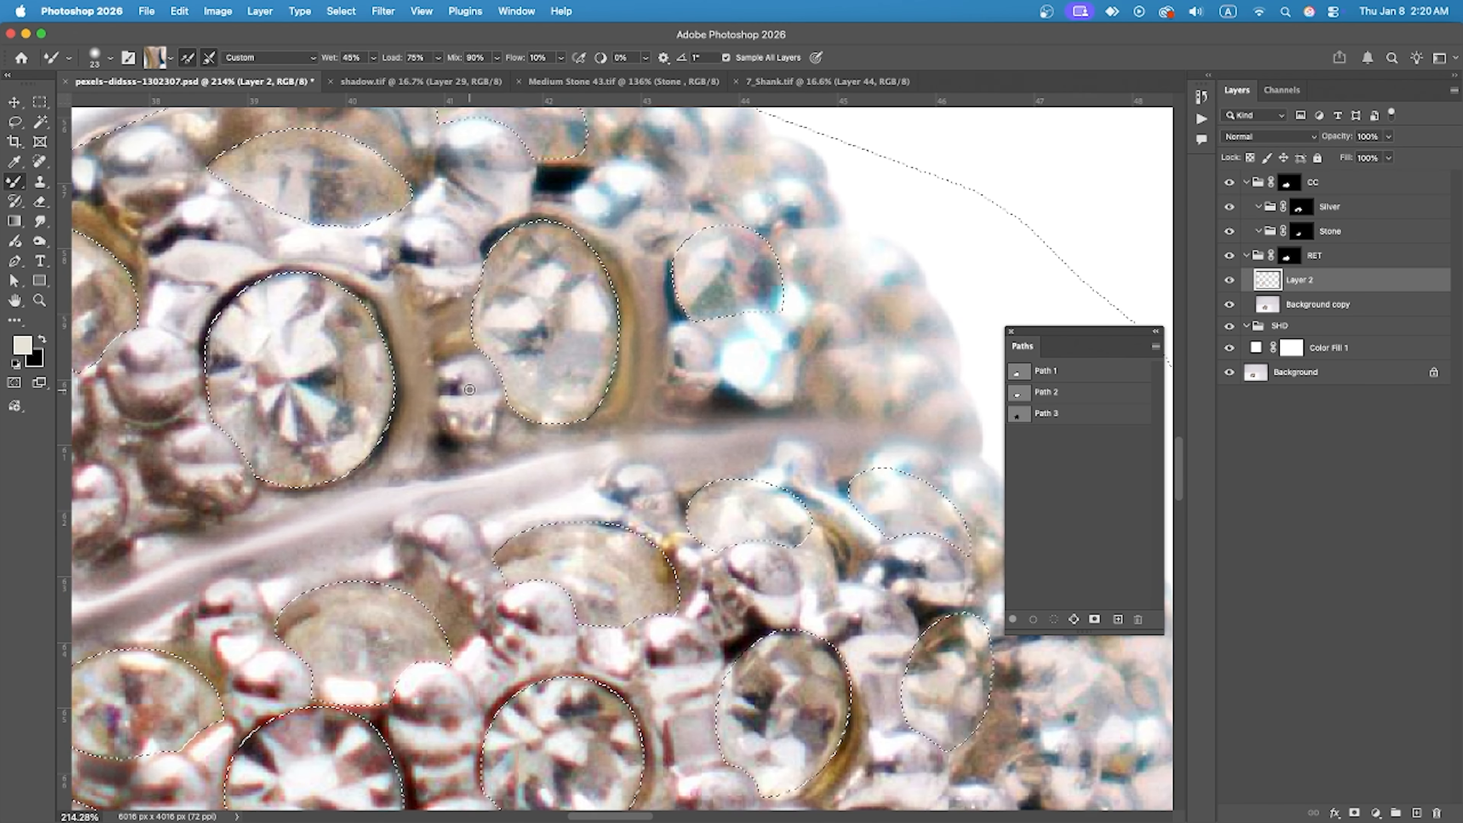
alt+click(464, 395)
scroll(824, 367, down, 4)
scroll(722, 227, up, 4)
alt+click(608, 343)
key(])
alt+click(788, 378)
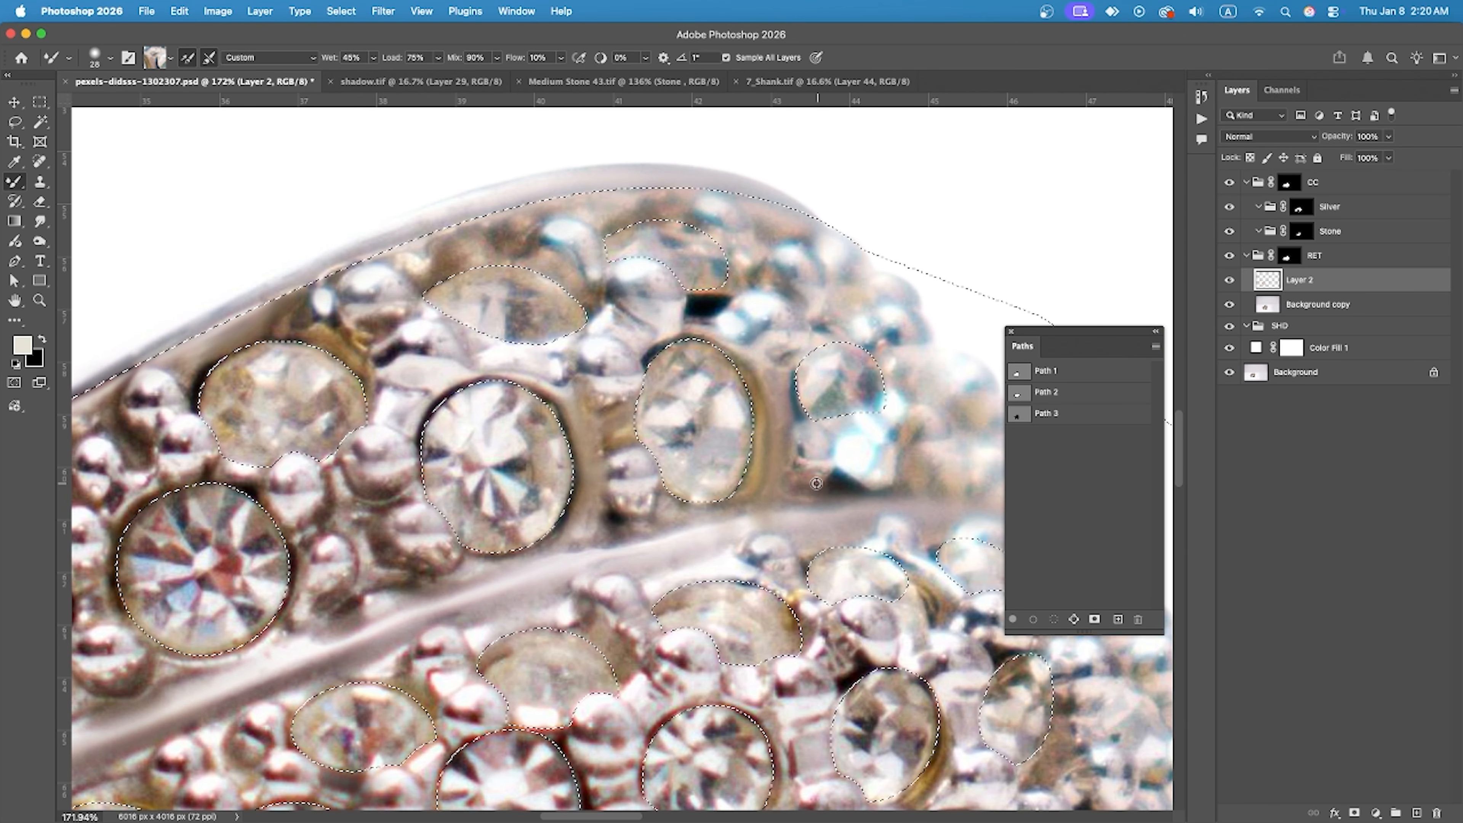
Smooth the dark gap and metal beneath the bright bead at the far end of the upper row.
drag(855, 496, 842, 459)
scroll(851, 459, up, 5)
alt+click(834, 499)
scroll(888, 554, down, 10)
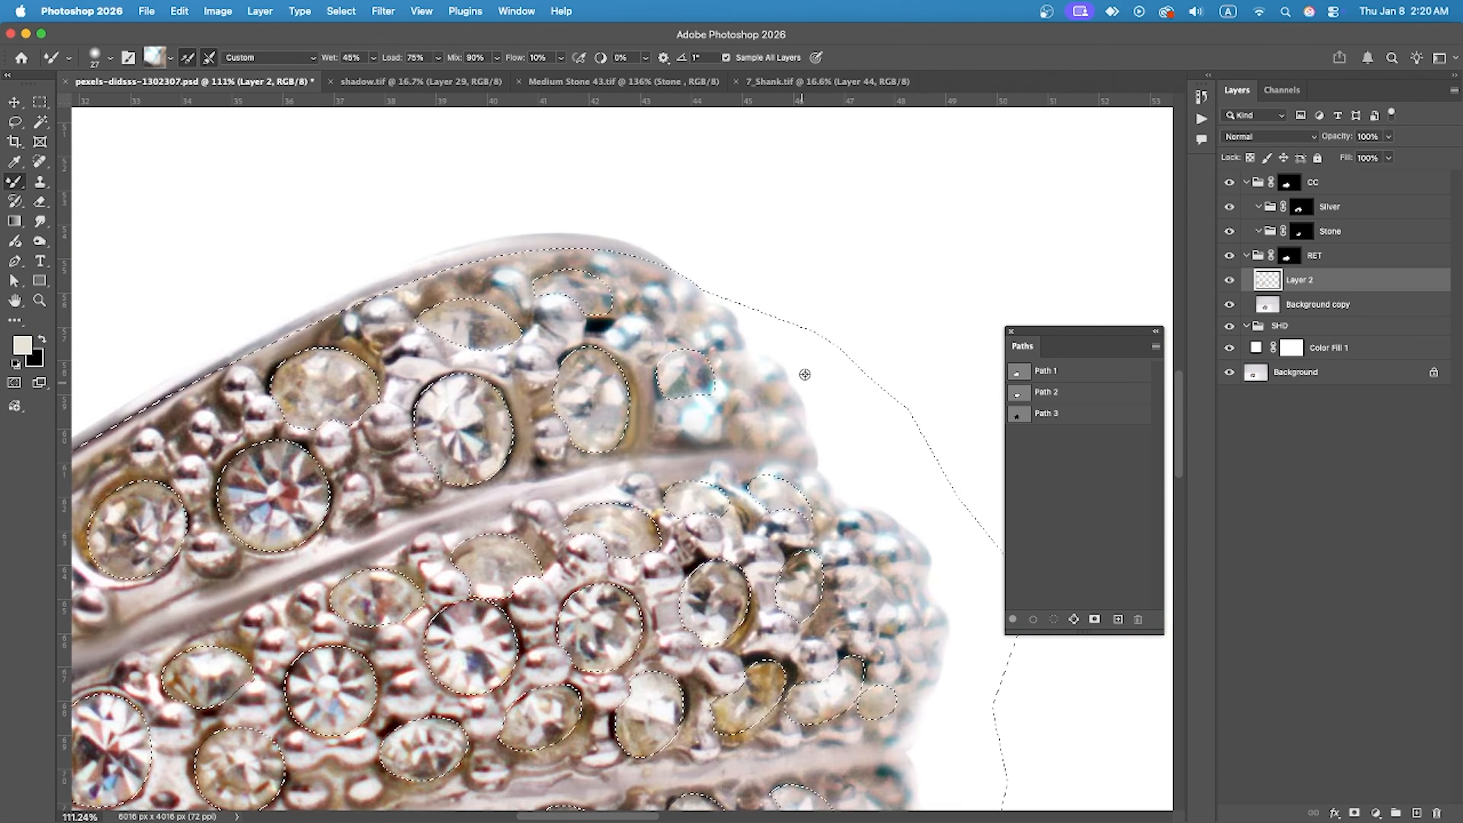
Compare the ring before and after retouching by toggling Layer 2's visibility at different zoom levels.
click(1229, 280)
click(1228, 281)
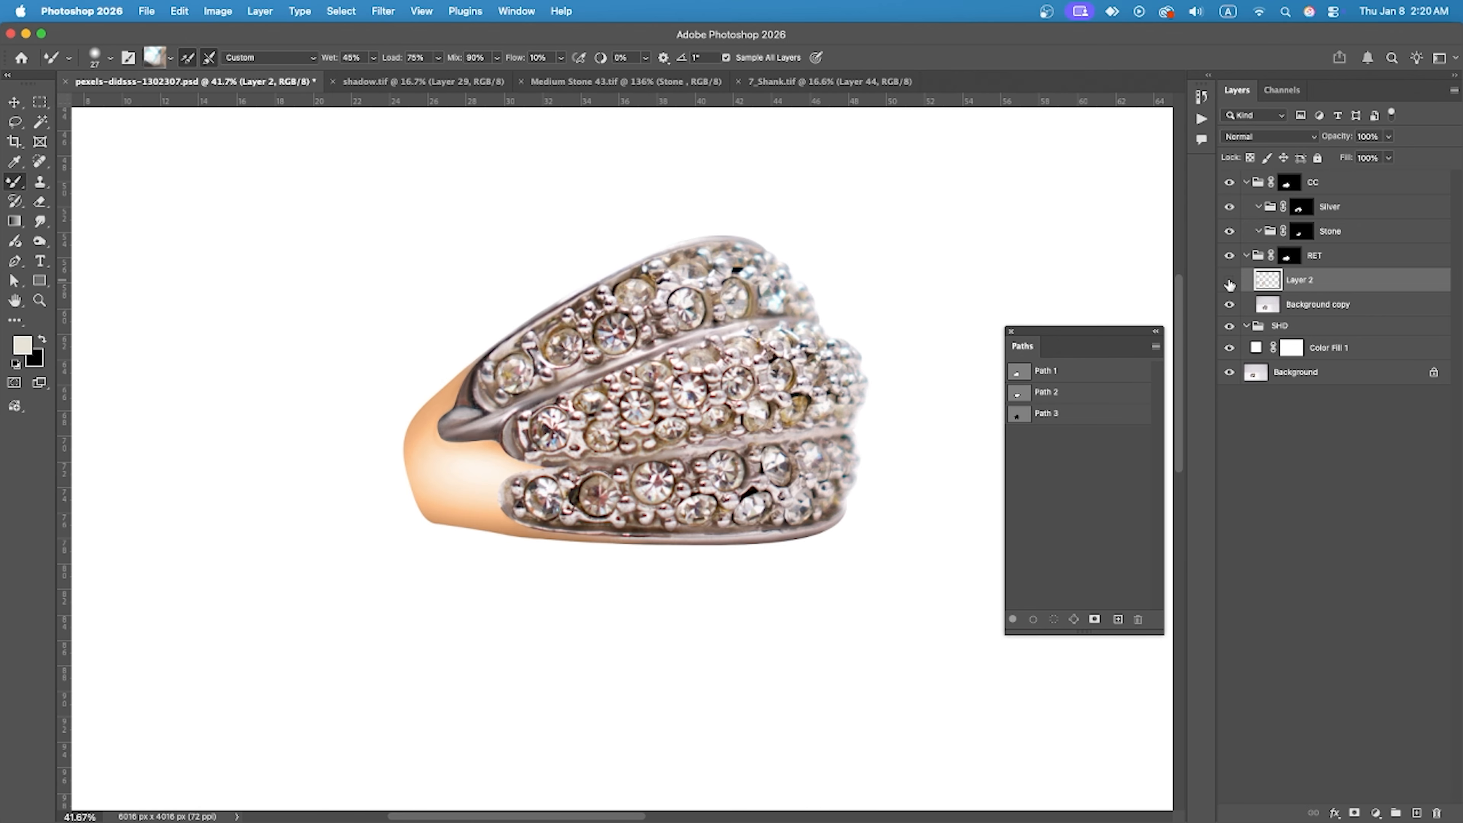
click(1229, 281)
click(1229, 281)
click(1229, 281)
click(1229, 281)
scroll(398, 288, down, 4)
scroll(402, 289, up, 10)
scroll(451, 245, down, 5)
click(1231, 282)
click(1230, 283)
click(1230, 282)
click(1231, 283)
click(1231, 282)
click(1230, 282)
scroll(476, 282, down, 6)
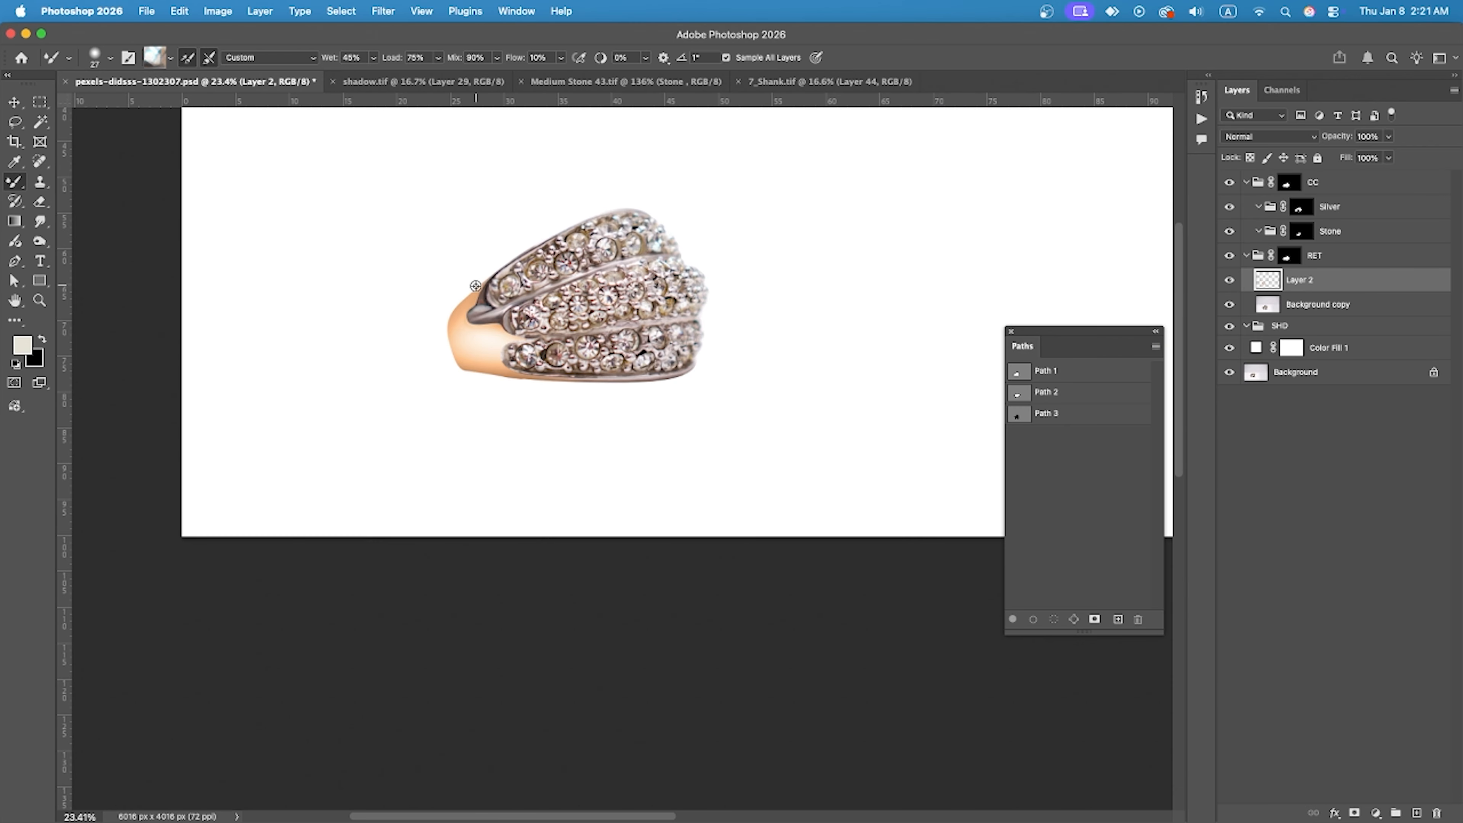
scroll(476, 283, up, 9)
Hide Layer 2 and trace the setting's edge against the shank with the Pen tool in Path 3.
click(1229, 281)
click(1046, 392)
click(1046, 413)
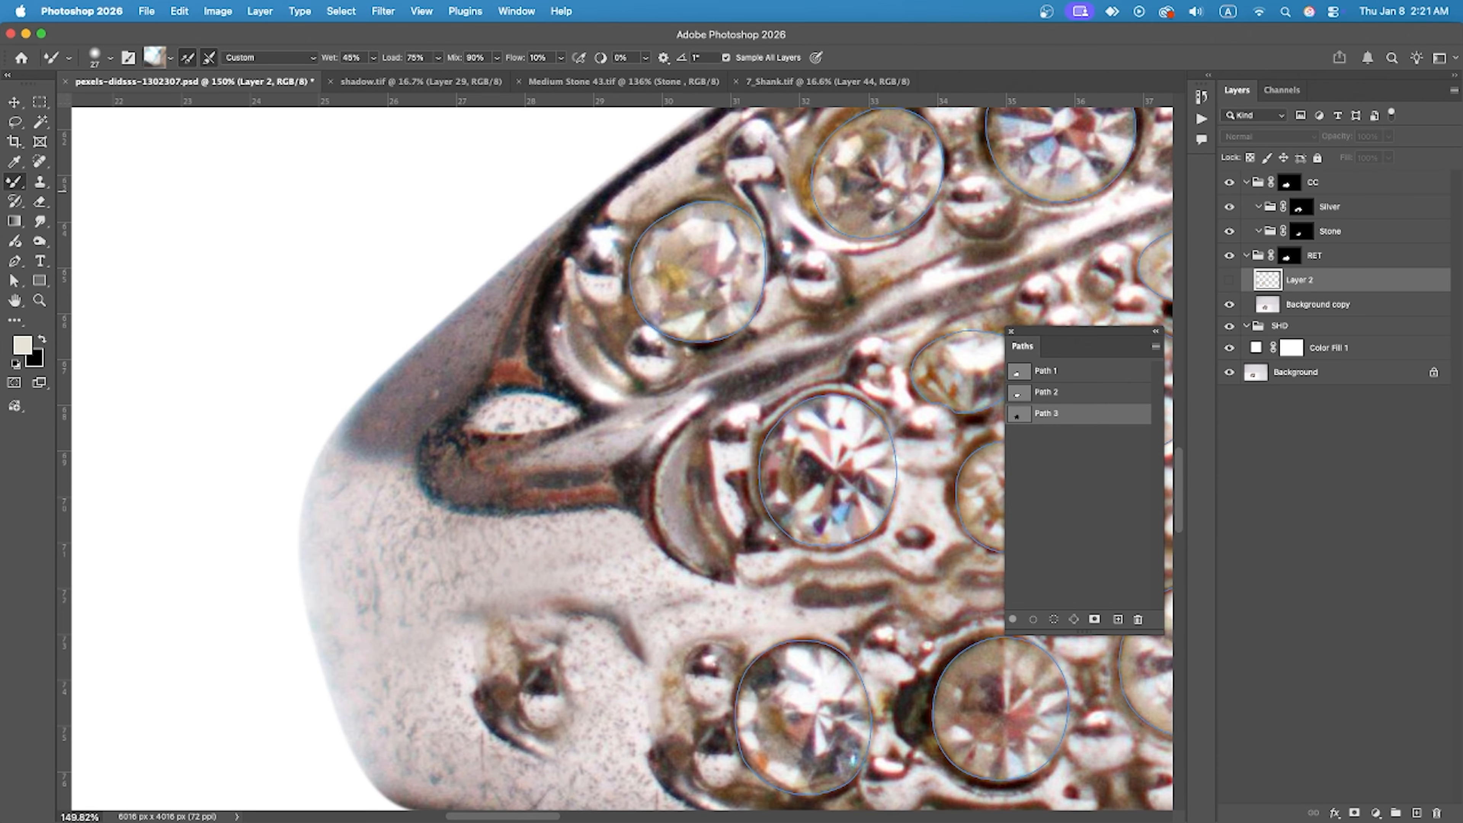
key(p)
click(414, 325)
scroll(409, 414, down, 3)
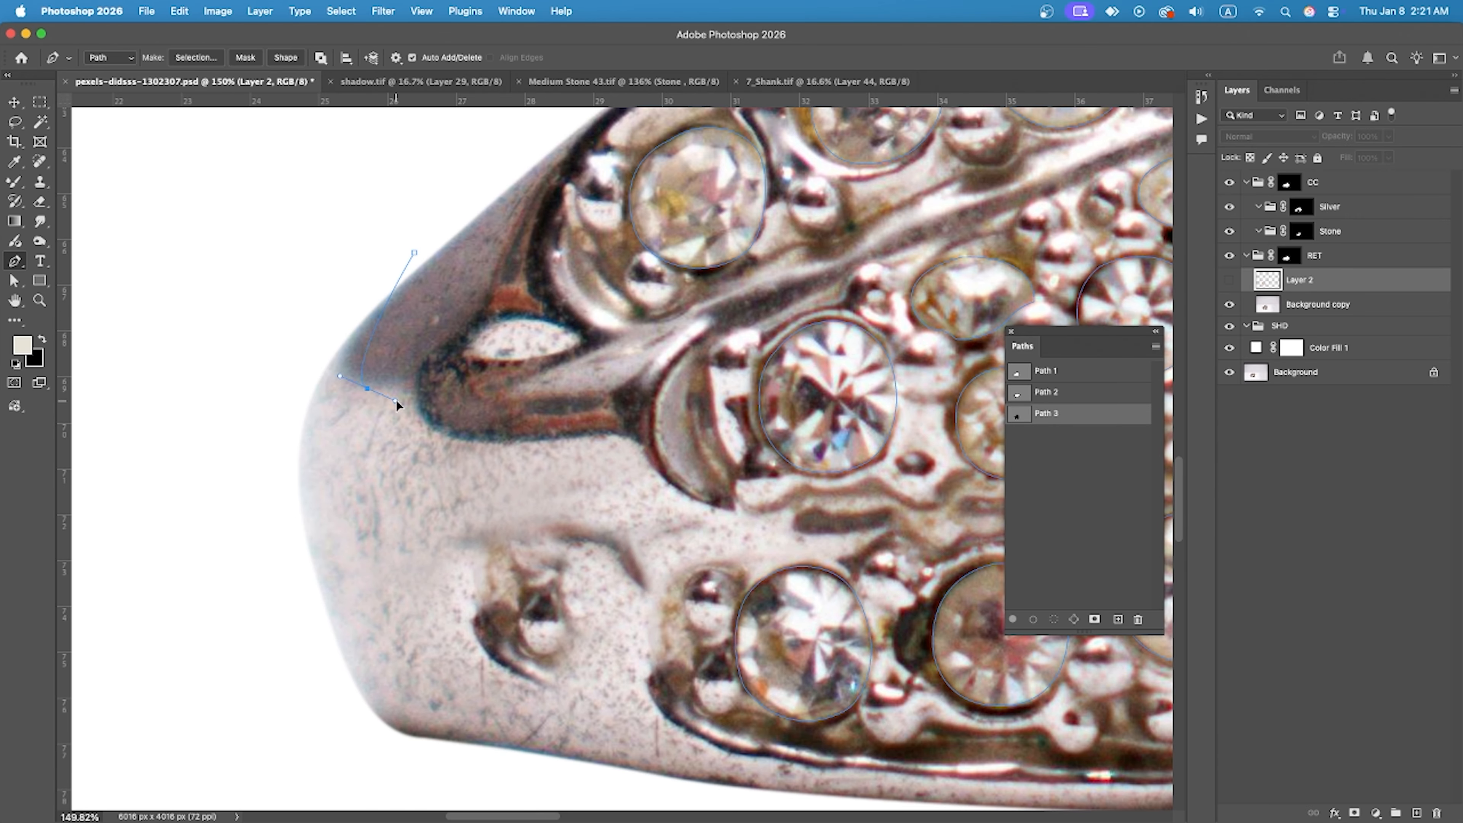
click(1045, 395)
click(1046, 413)
click(1046, 394)
click(1046, 414)
scroll(434, 406, up, 1)
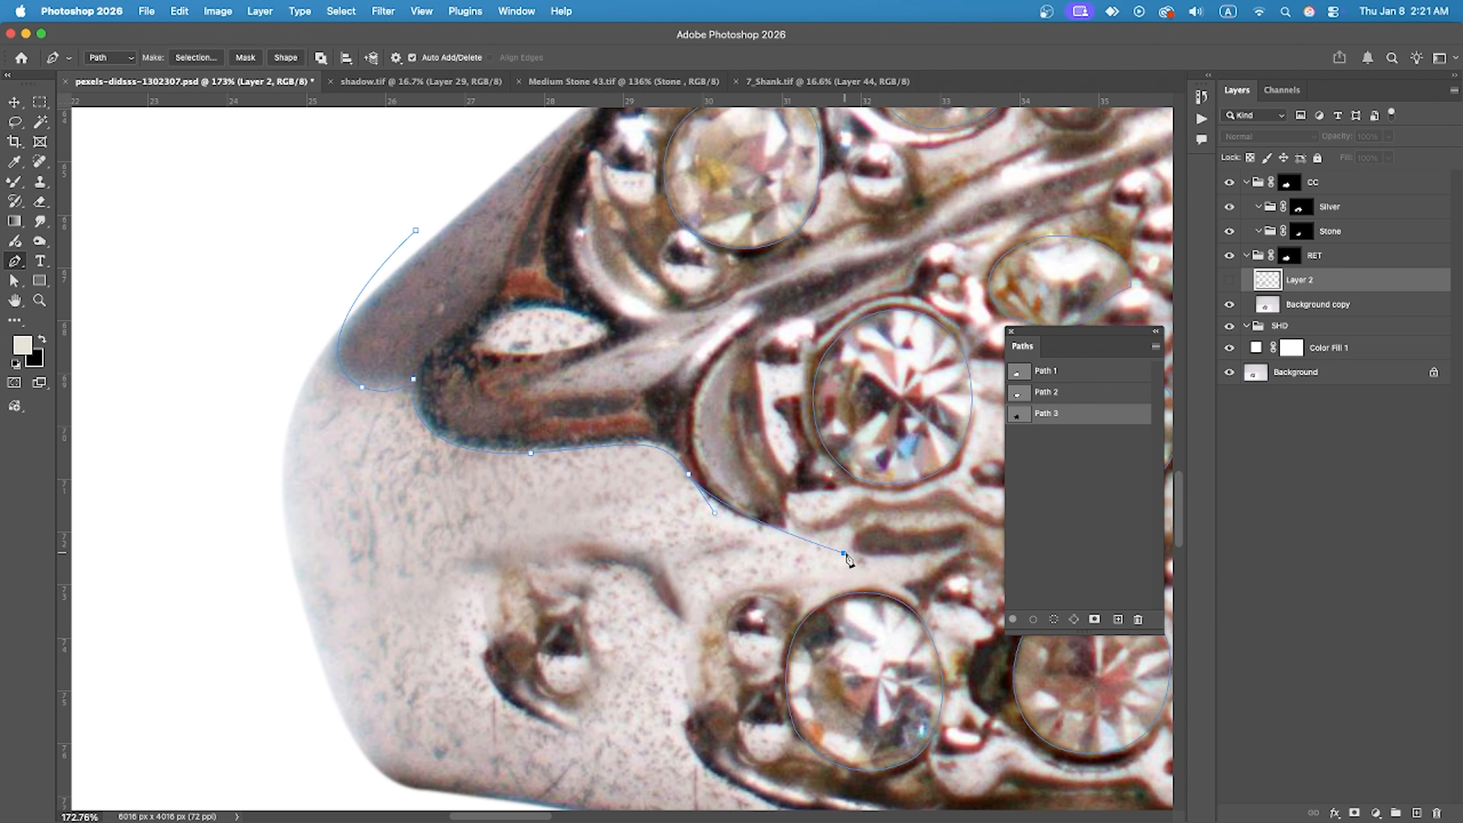
drag(845, 555, 922, 576)
scroll(739, 452, down, 4)
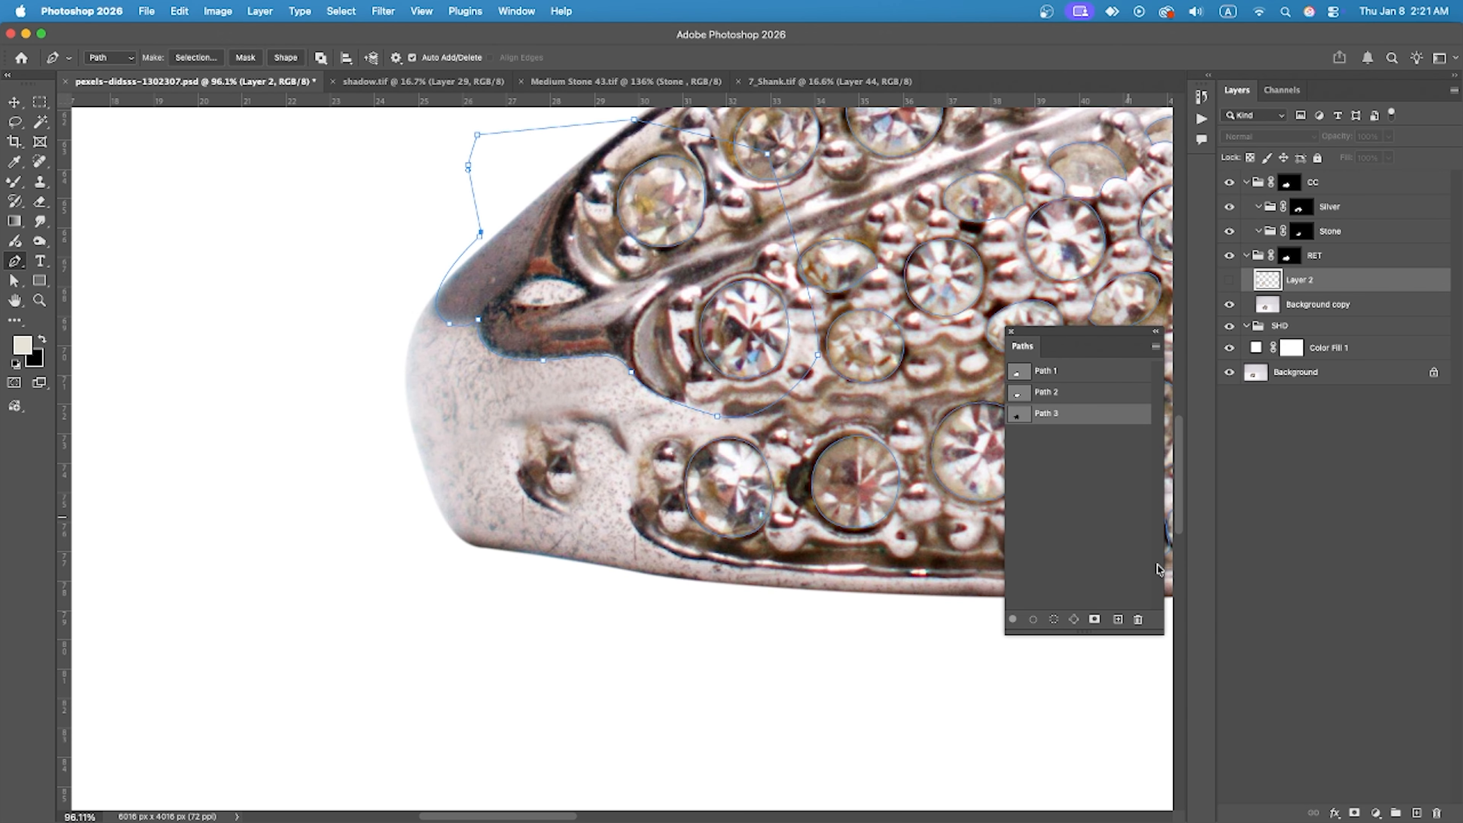
Convert the traced shank-end path into a selection and show Layer 2 again.
right_click(818, 233)
click(858, 323)
click(1166, 180)
click(1229, 281)
scroll(513, 206, up, 1)
click(1228, 282)
click(1228, 281)
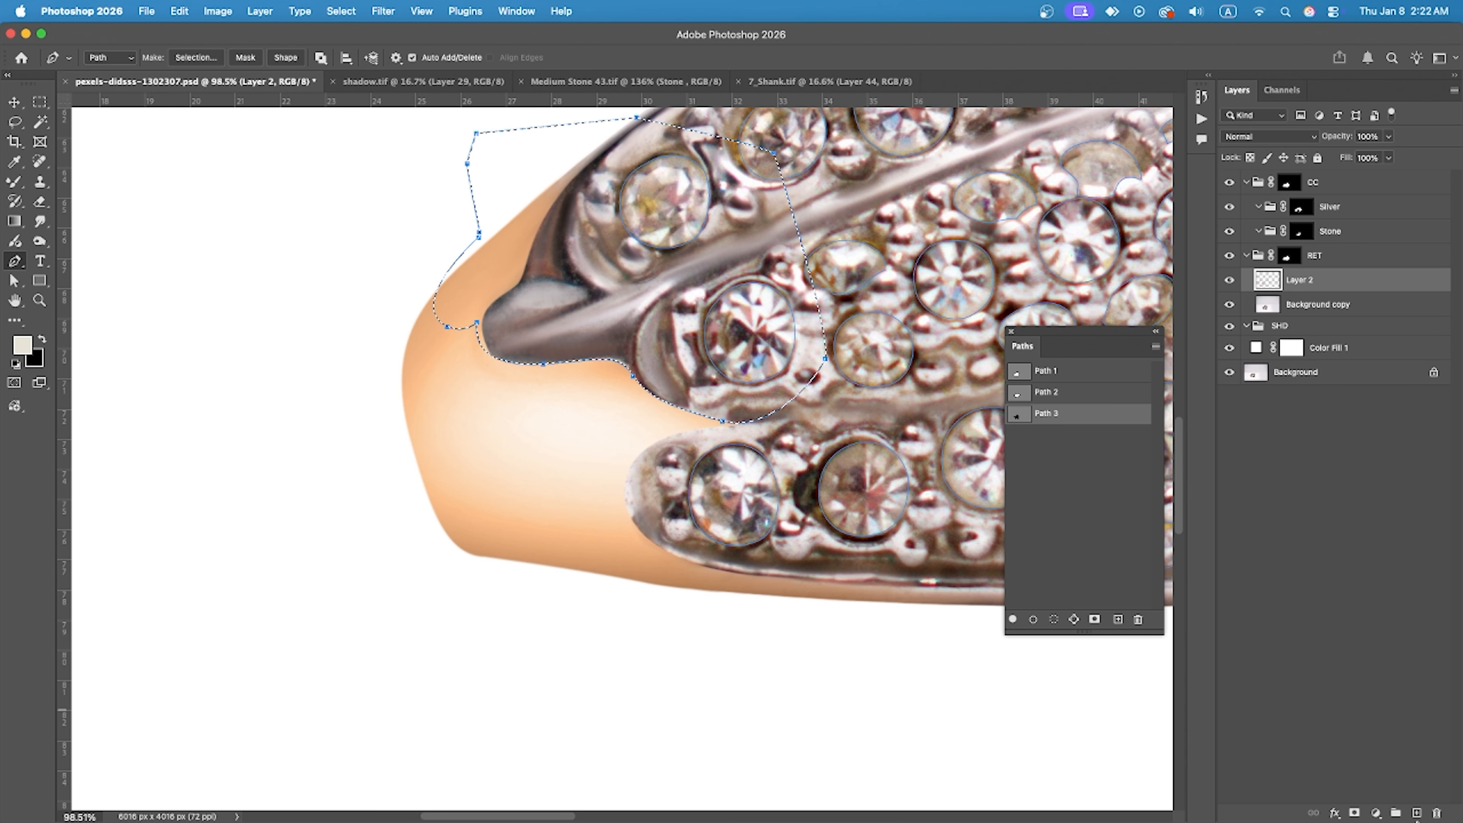
Reload the traced outline in Path 3 as a selection, then deselect the path.
click(1355, 813)
scroll(533, 337, down, 5)
scroll(534, 337, up, 3)
click(1046, 413)
scroll(529, 349, up, 3)
scroll(424, 368, down, 2)
key(super+Return)
click(1106, 497)
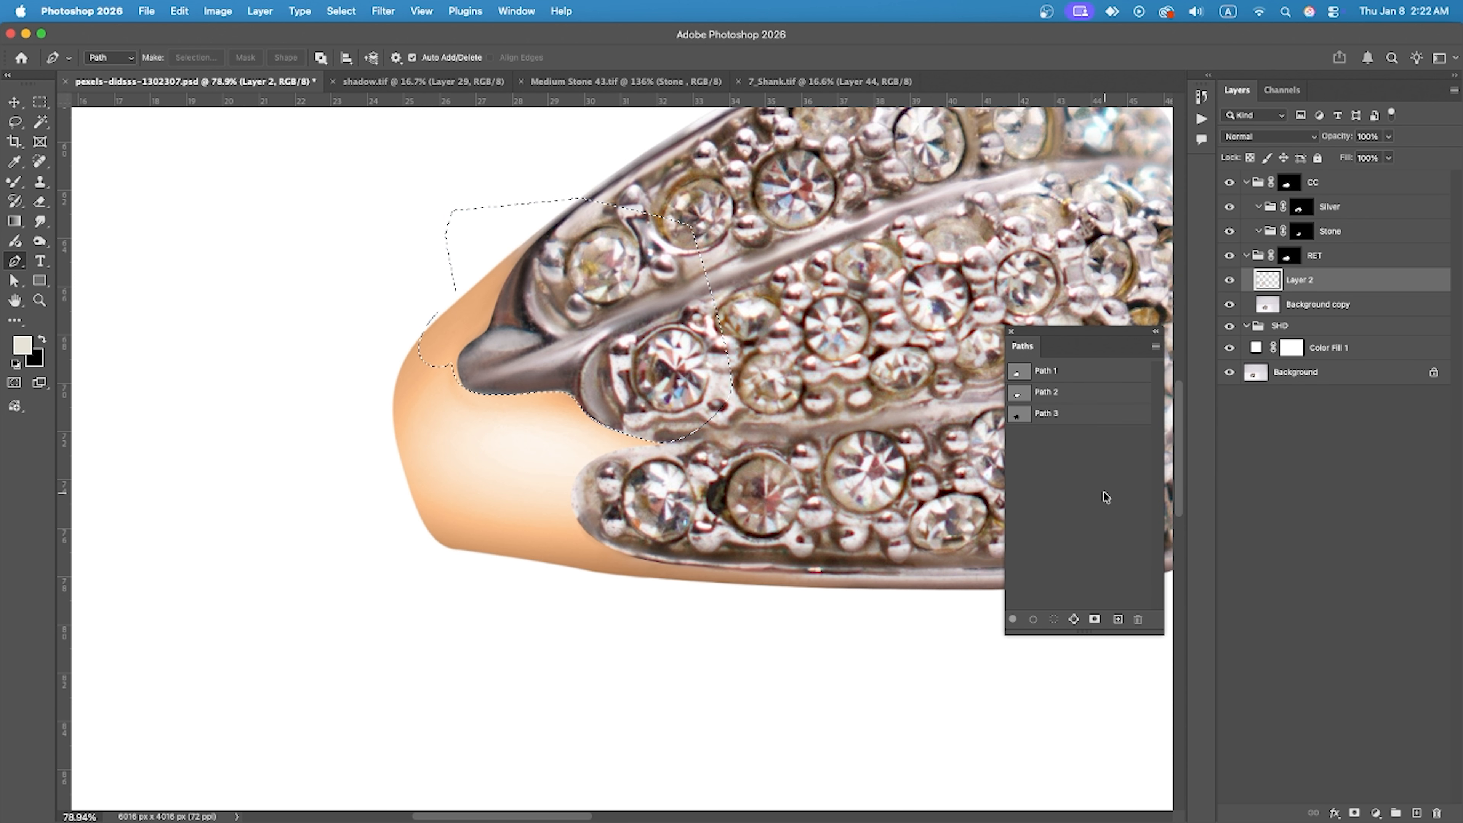
Exclude the stone outlines stored in Path 3 from the selection around the setting's metal.
scroll(367, 327, down, 3)
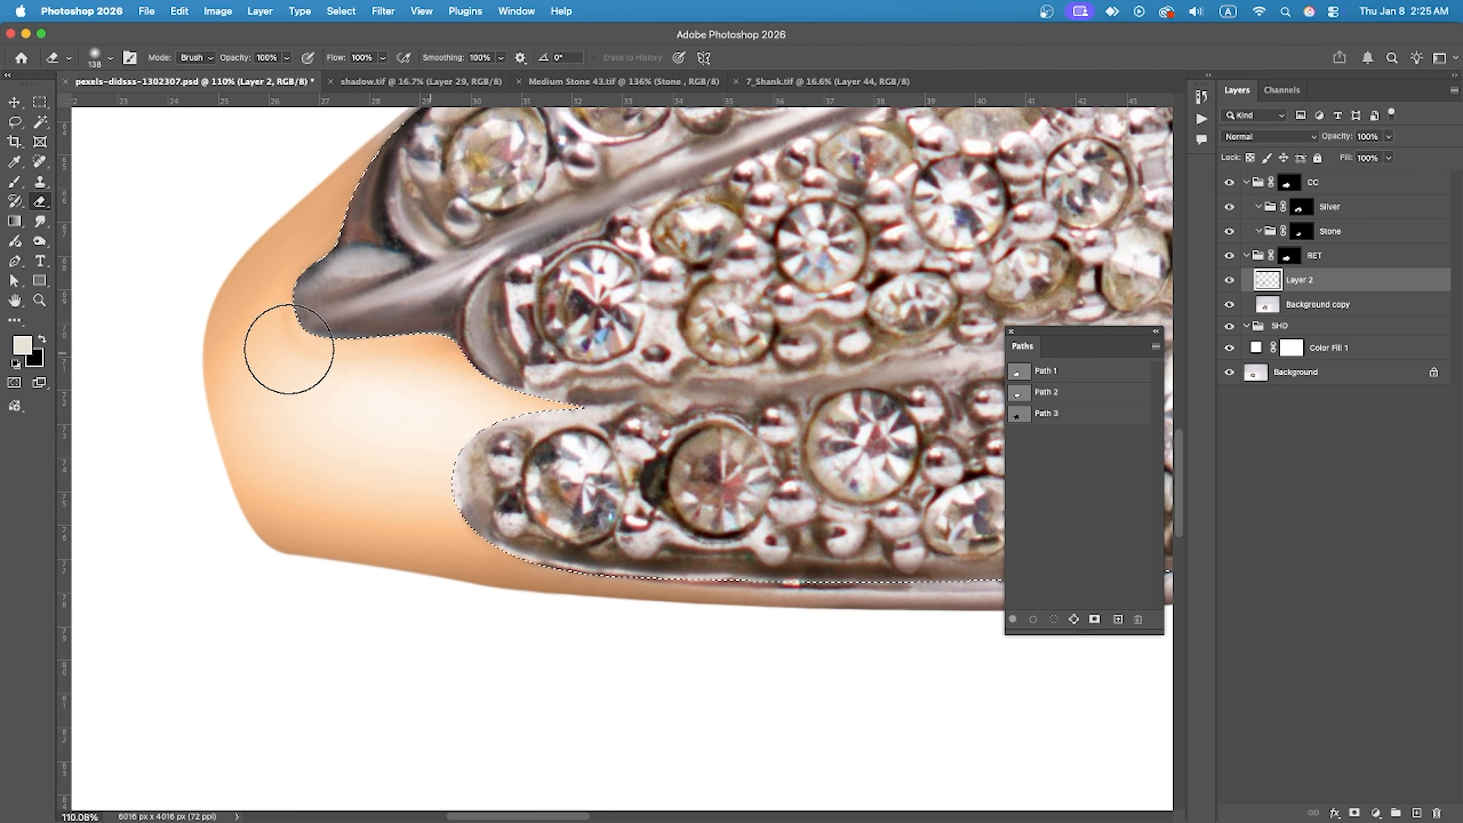
key(shift+b)
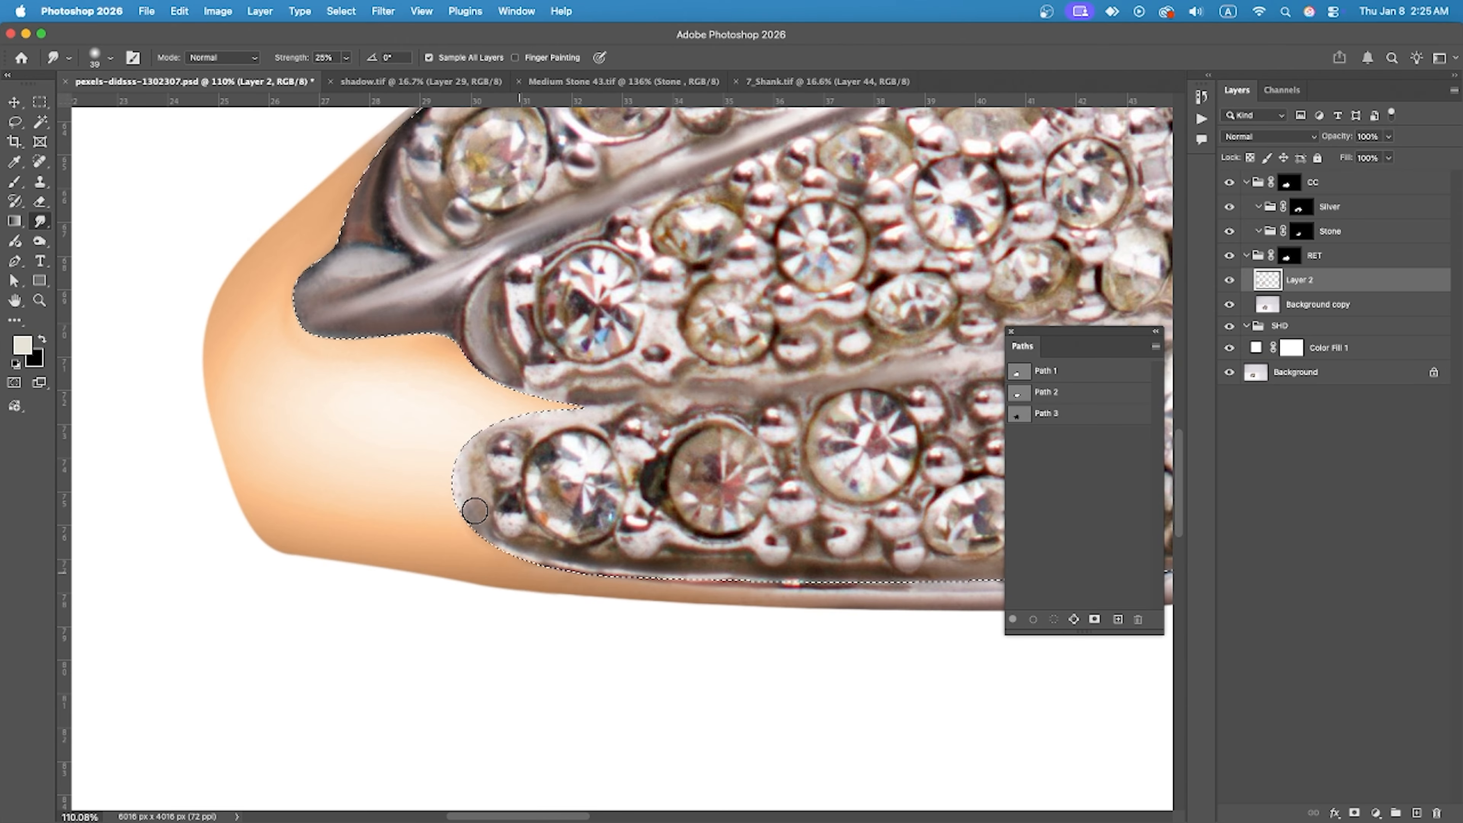
scroll(488, 488, up, 5)
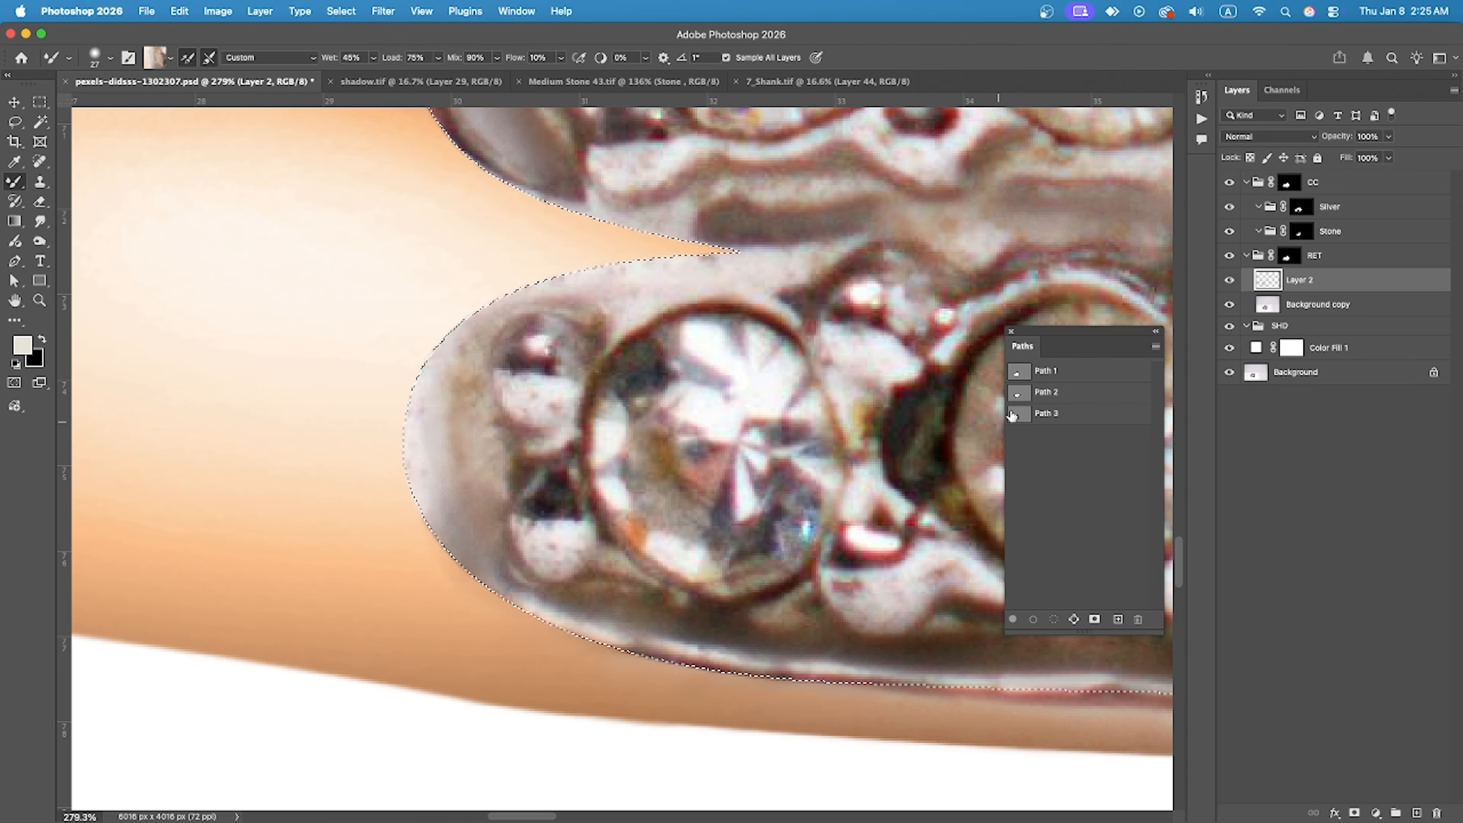
scroll(533, 313, up, 3)
scroll(526, 305, down, 3)
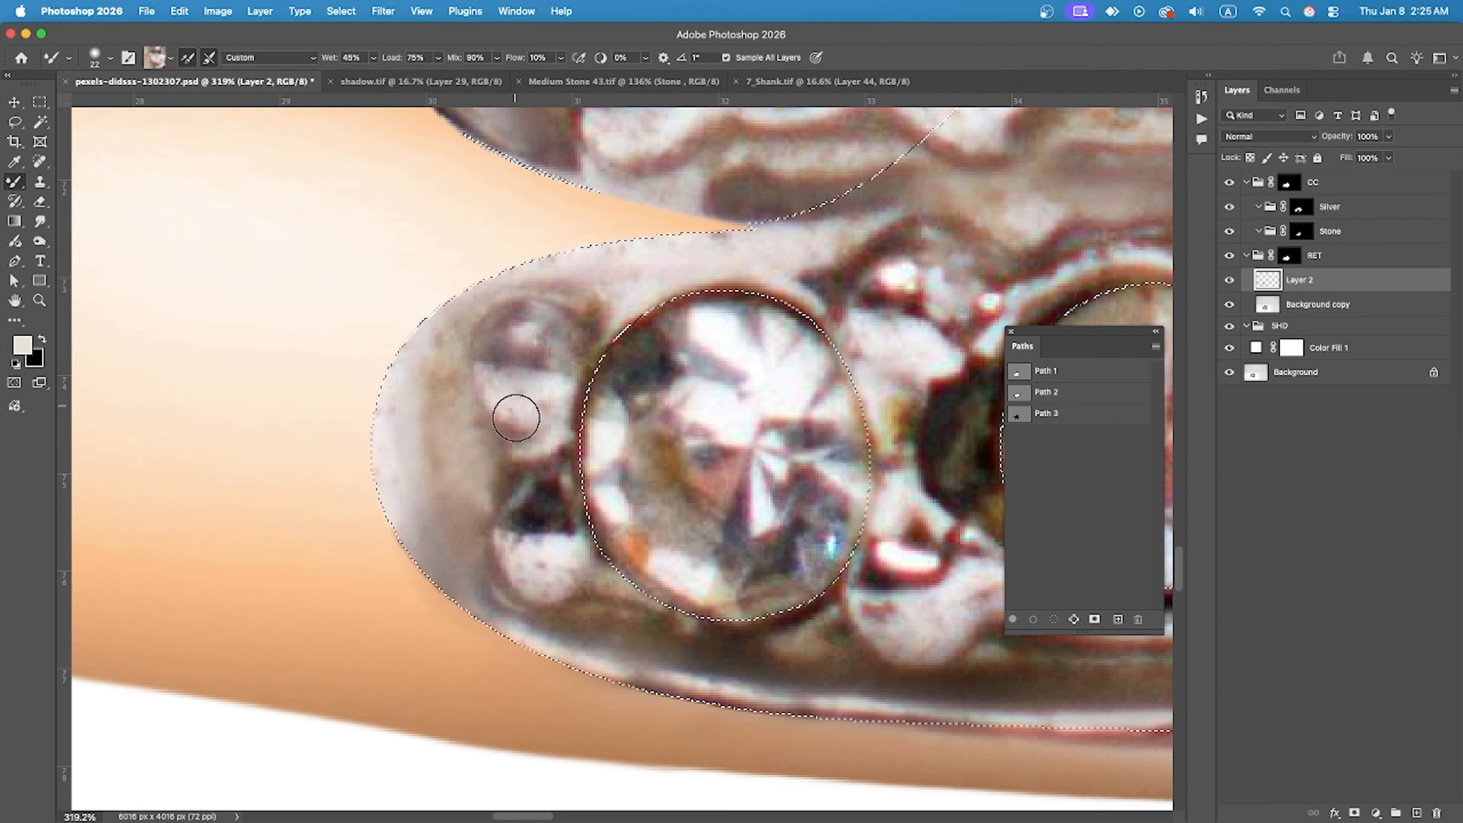
Blend the dark reflection of the lower bead beside the lower row's first stone with a size-18 Mixer Brush.
key(bracketleft)
key(bracketleft)
scroll(533, 553, up, 4)
alt+click(584, 568)
drag(619, 529, 568, 397)
alt+click(580, 556)
drag(599, 477, 551, 444)
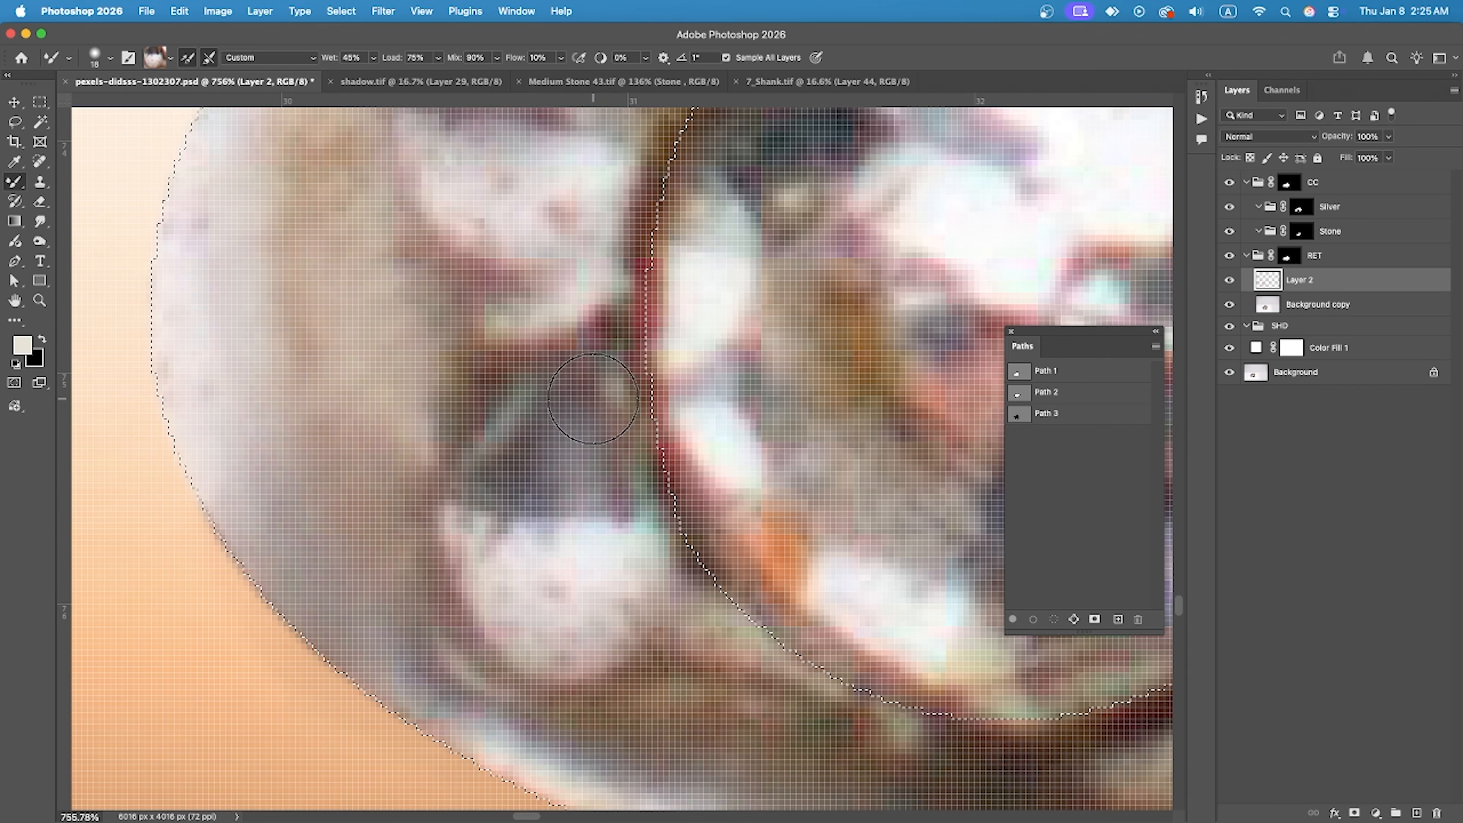
Smooth the two beads and surrounding metal at the shank end of the lower row, sampling nearby tones.
scroll(440, 409, down, 4)
drag(380, 348, 418, 537)
mouse_move(471, 401)
mouse_down()
mouse_move(638, 373)
mouse_move(408, 426)
mouse_up()
scroll(473, 398, down, 2)
scroll(585, 406, up, 4)
alt+click(529, 542)
drag(529, 548, 510, 668)
scroll(504, 577, down, 5)
scroll(455, 657, down, 4)
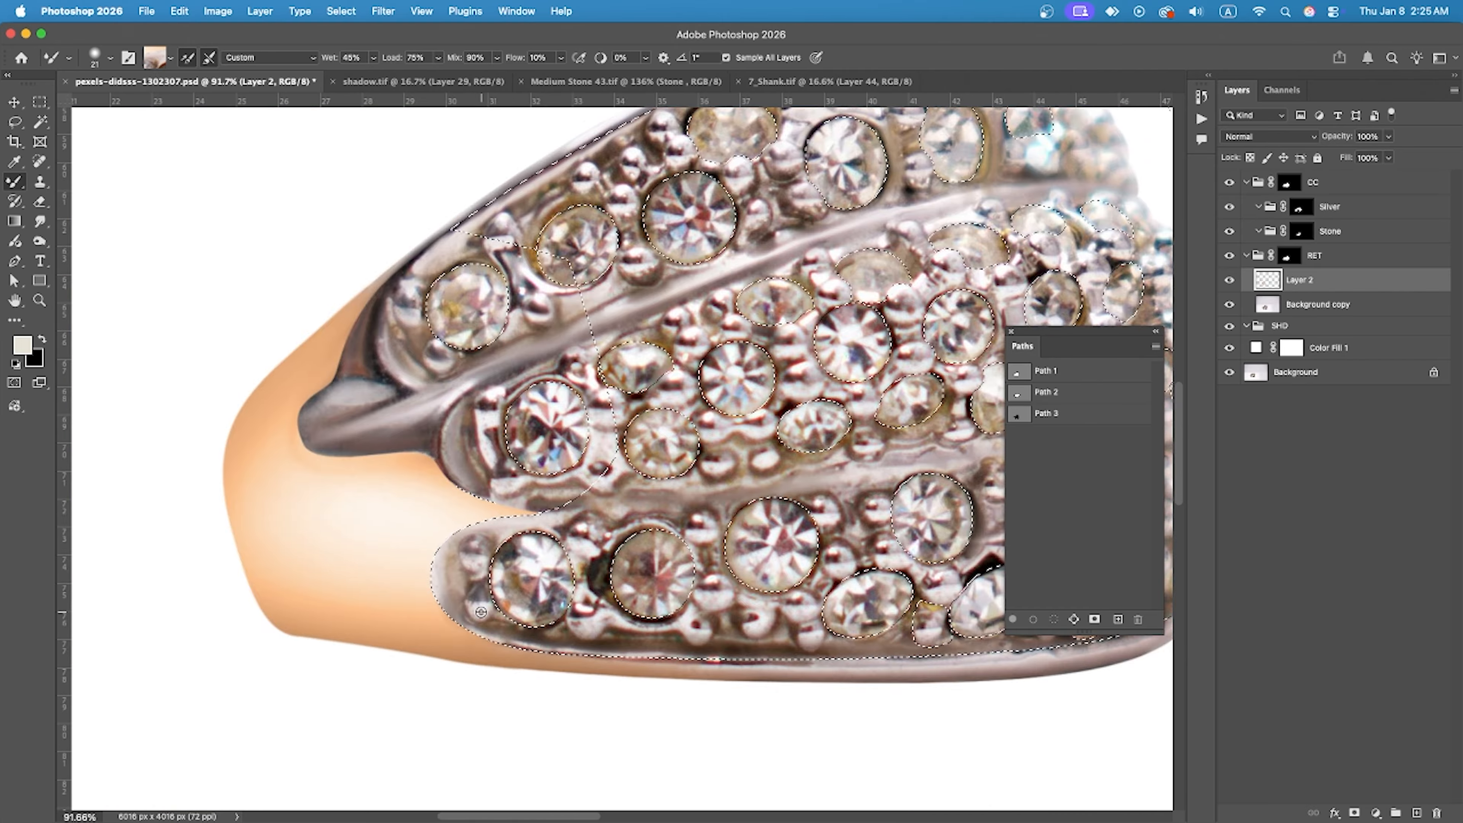
Smooth the metal rim around and above the lower row's first stone with a size-21 Mixer Brush.
scroll(462, 656, up, 8)
alt+click(536, 510)
drag(538, 507, 529, 242)
scroll(556, 495, down, 4)
scroll(634, 366, up, 4)
mouse_move(635, 366)
mouse_down()
mouse_move(662, 493)
mouse_move(712, 473)
mouse_up()
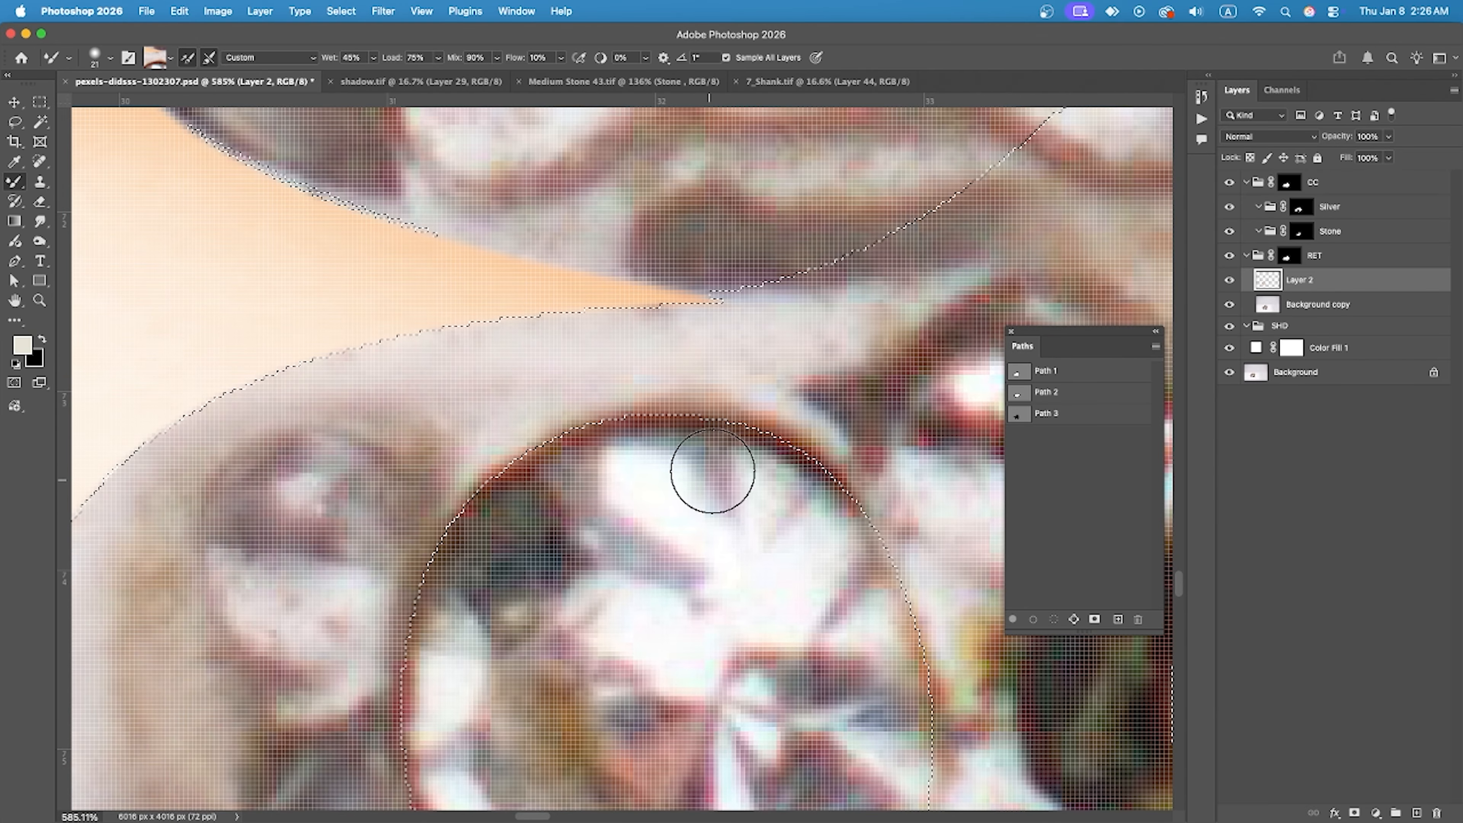
Smudge the metal rim around the lower row's shank end with a size-39 Smudge tool at 25% strength.
click(40, 221)
scroll(637, 467, down, 3)
scroll(745, 411, down, 4)
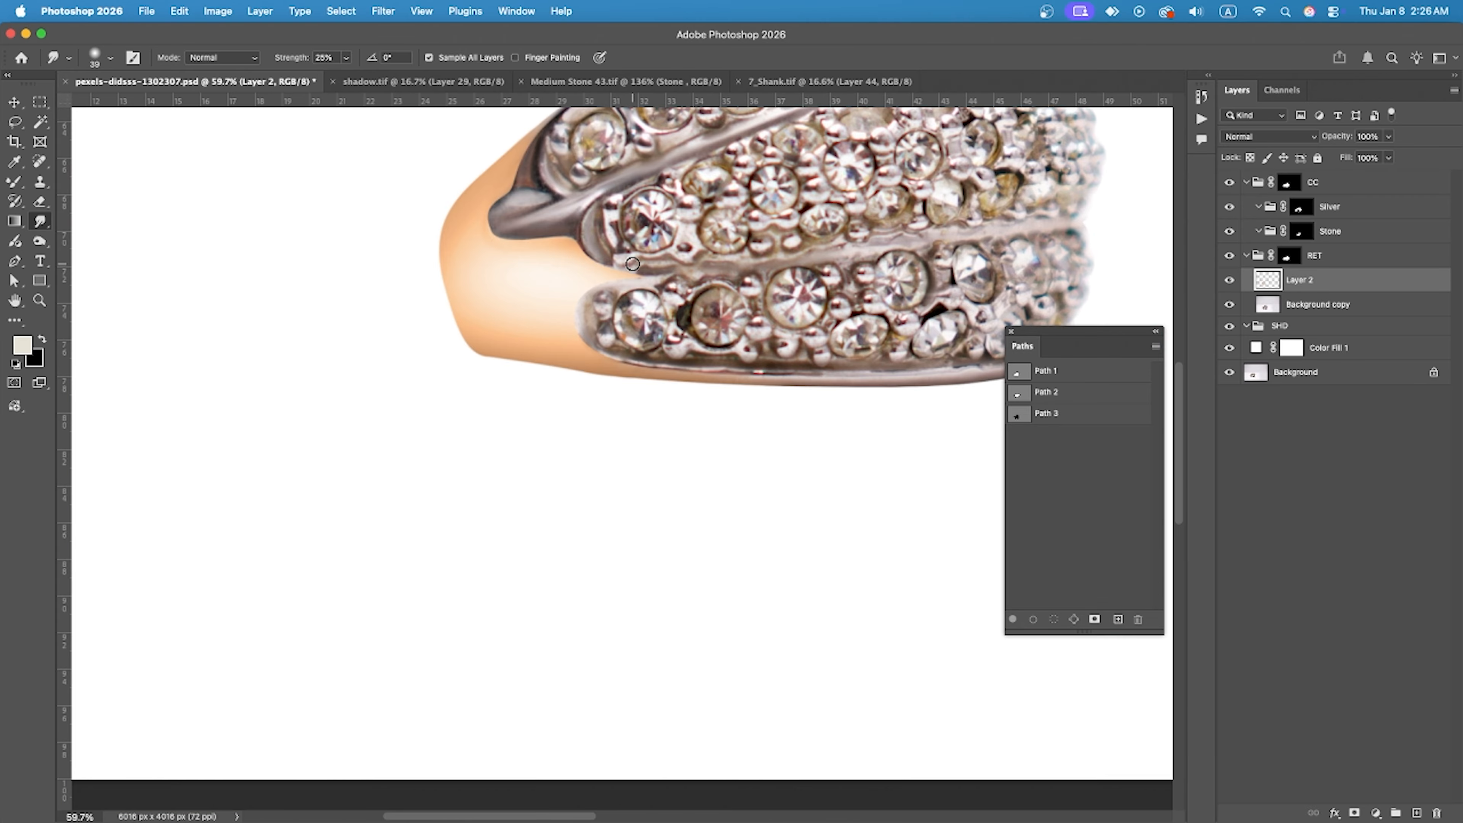
scroll(573, 336, up, 5)
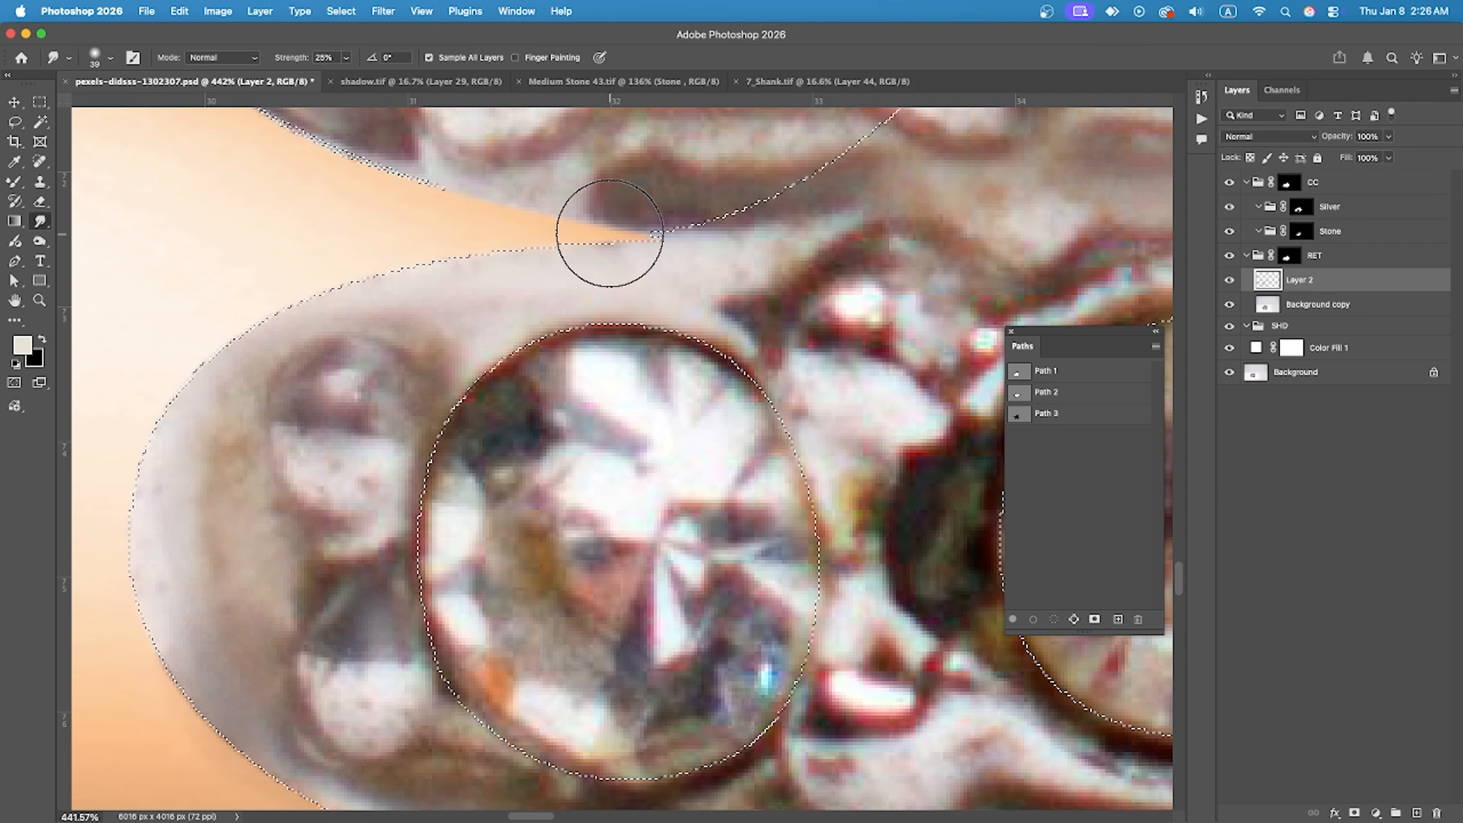
drag(210, 706, 381, 391)
drag(654, 559, 792, 562)
Smudge the metal strip beneath the lower row's stones along the setting's edge, reducing the Smudge brush to size 26.
scroll(522, 582, down, 4)
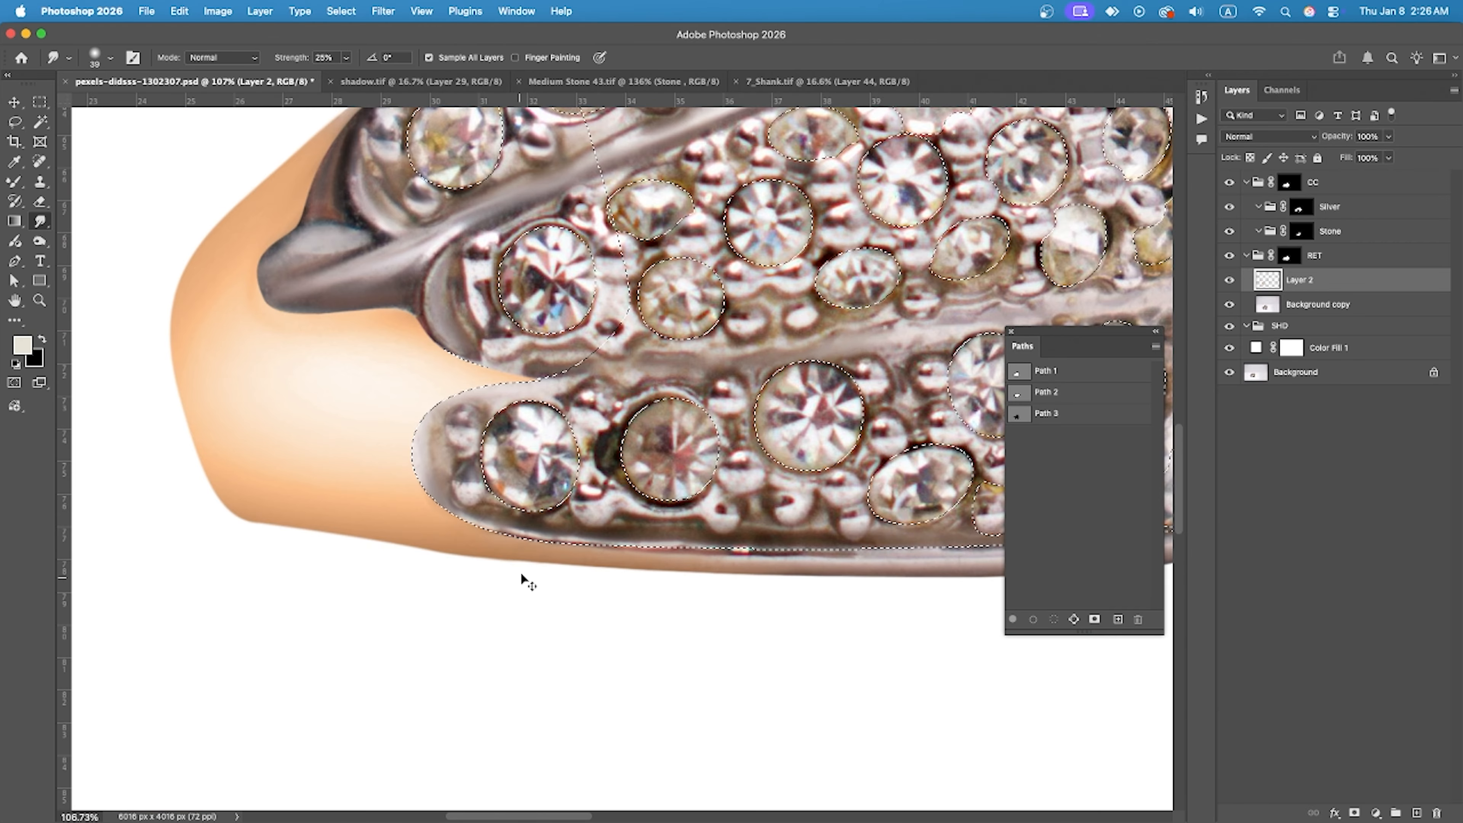
scroll(540, 547, up, 4)
key([)
mouse_move(397, 491)
mouse_down()
mouse_move(444, 510)
mouse_move(792, 533)
mouse_up()
drag(519, 526, 795, 542)
mouse_move(838, 551)
mouse_down()
mouse_move(425, 519)
mouse_move(910, 516)
mouse_up()
key([)
key([)
scroll(912, 498, down, 4)
drag(786, 485, 409, 488)
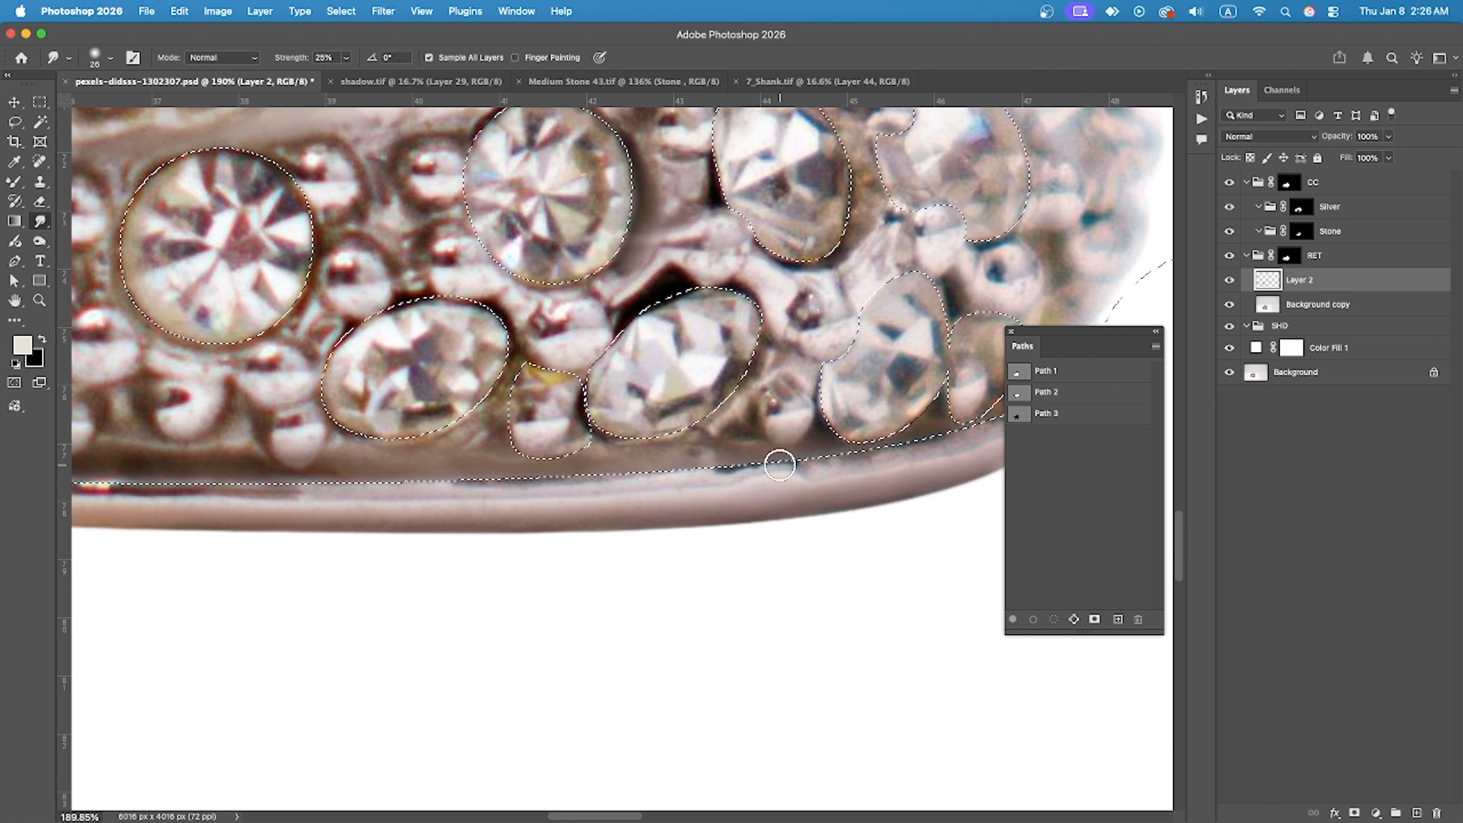
scroll(679, 542, down, 4)
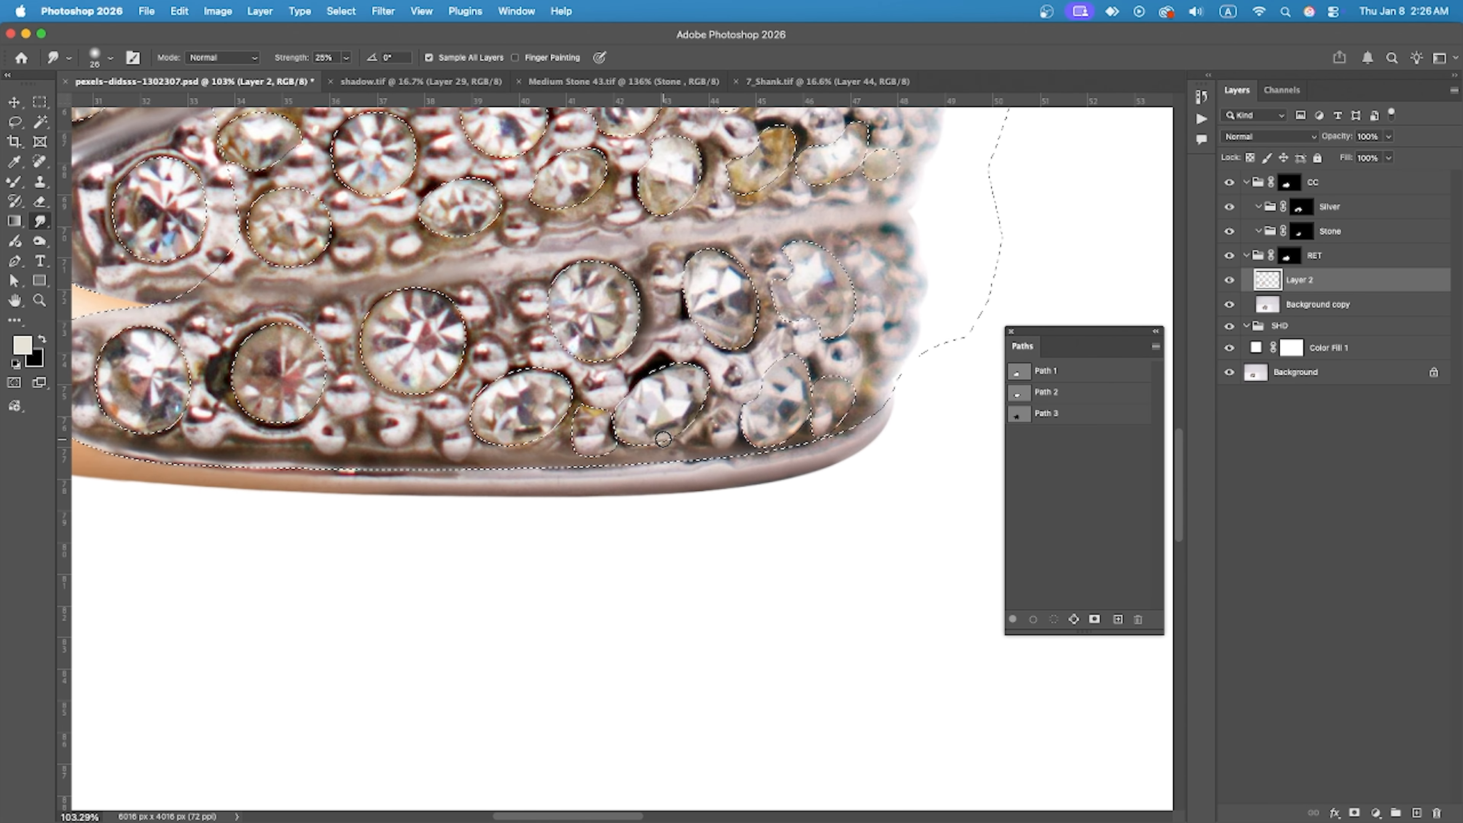
scroll(430, 384, down, 5)
Add a new layer, set the Brush to Lighten mode, and select the shank and outer bands from the stored paths.
key(super+shift+alt+n)
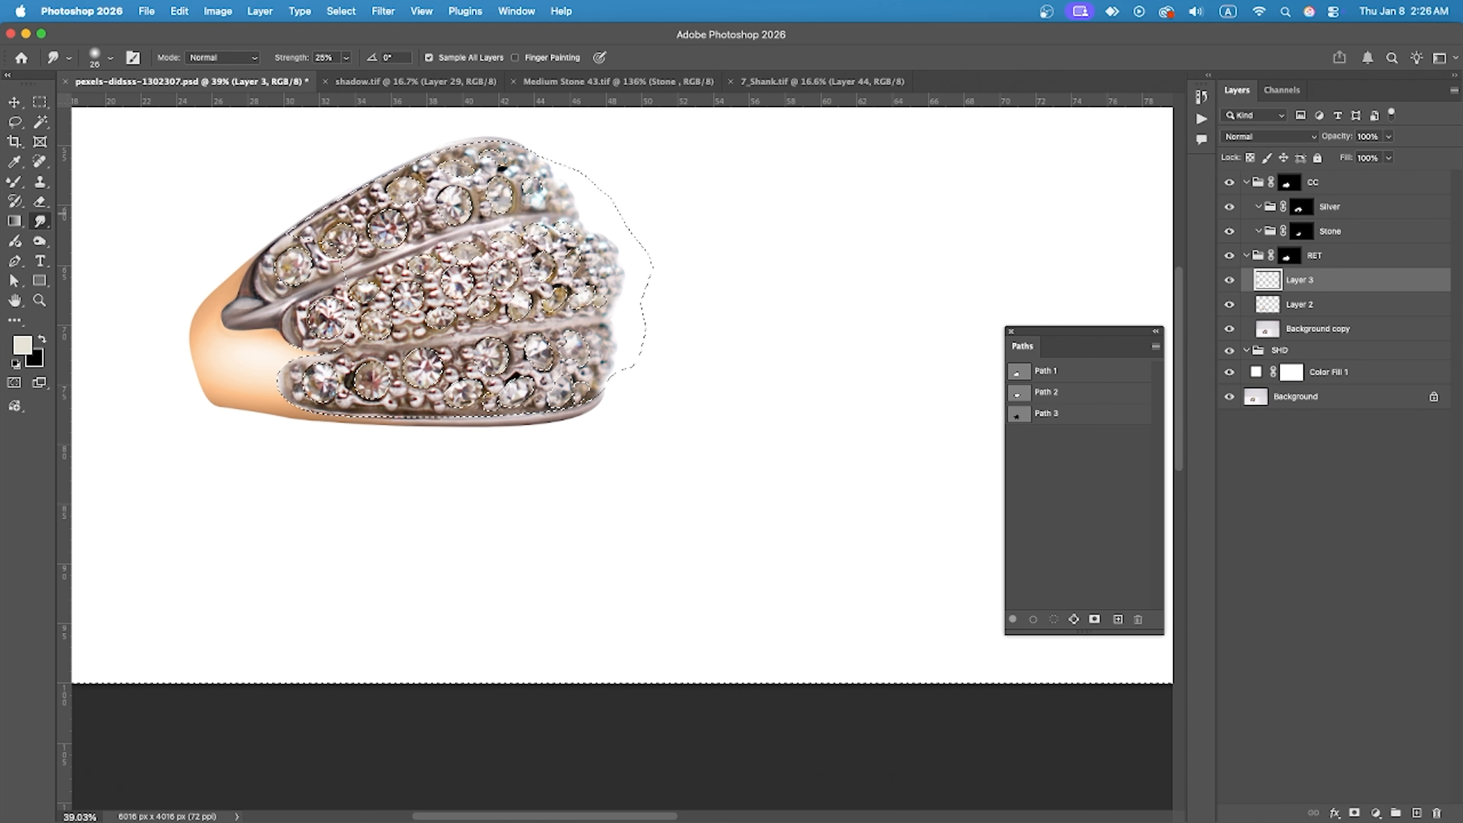
click(15, 181)
click(213, 57)
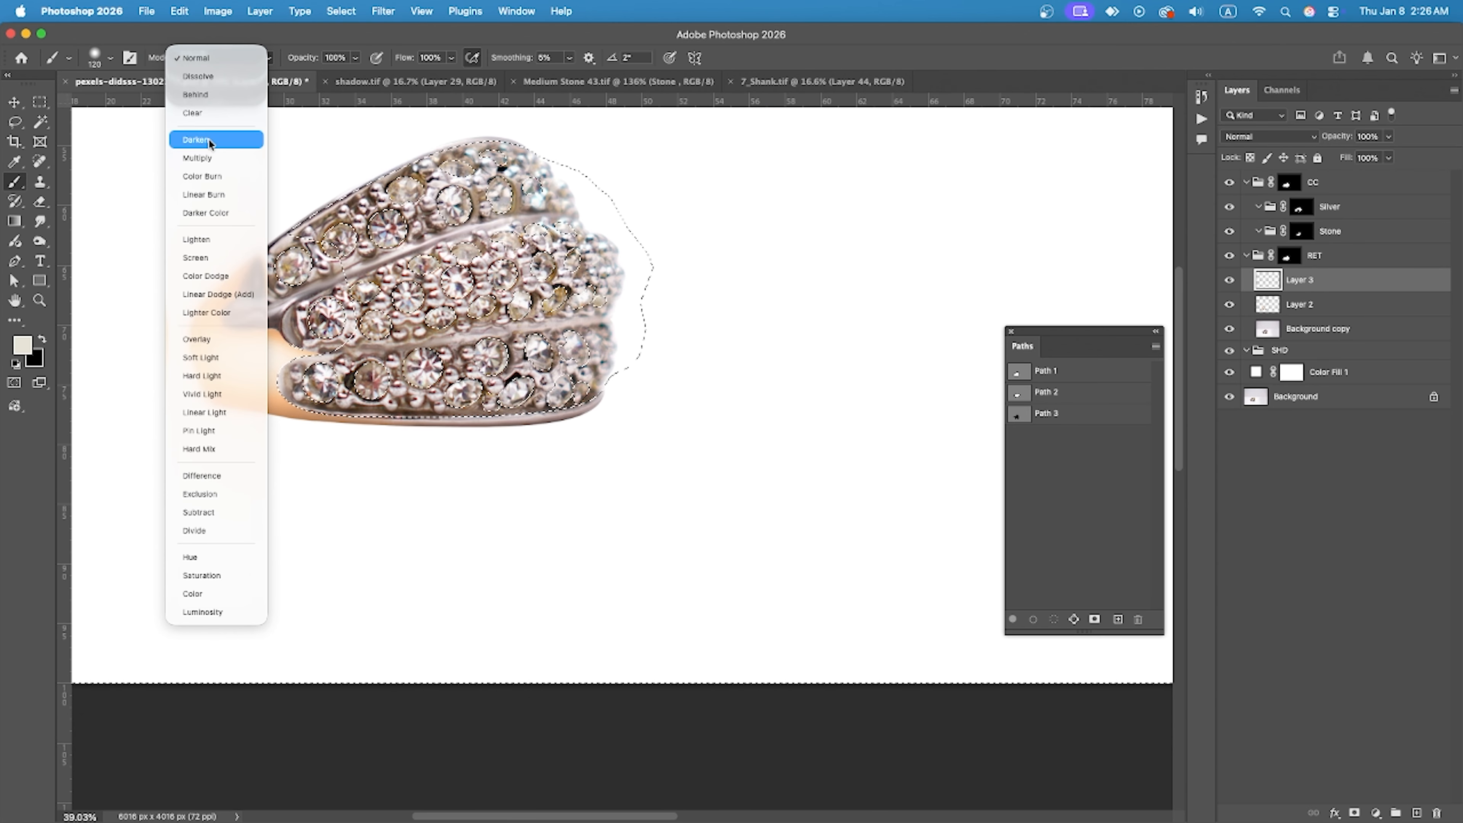
click(221, 242)
scroll(150, 173, up, 4)
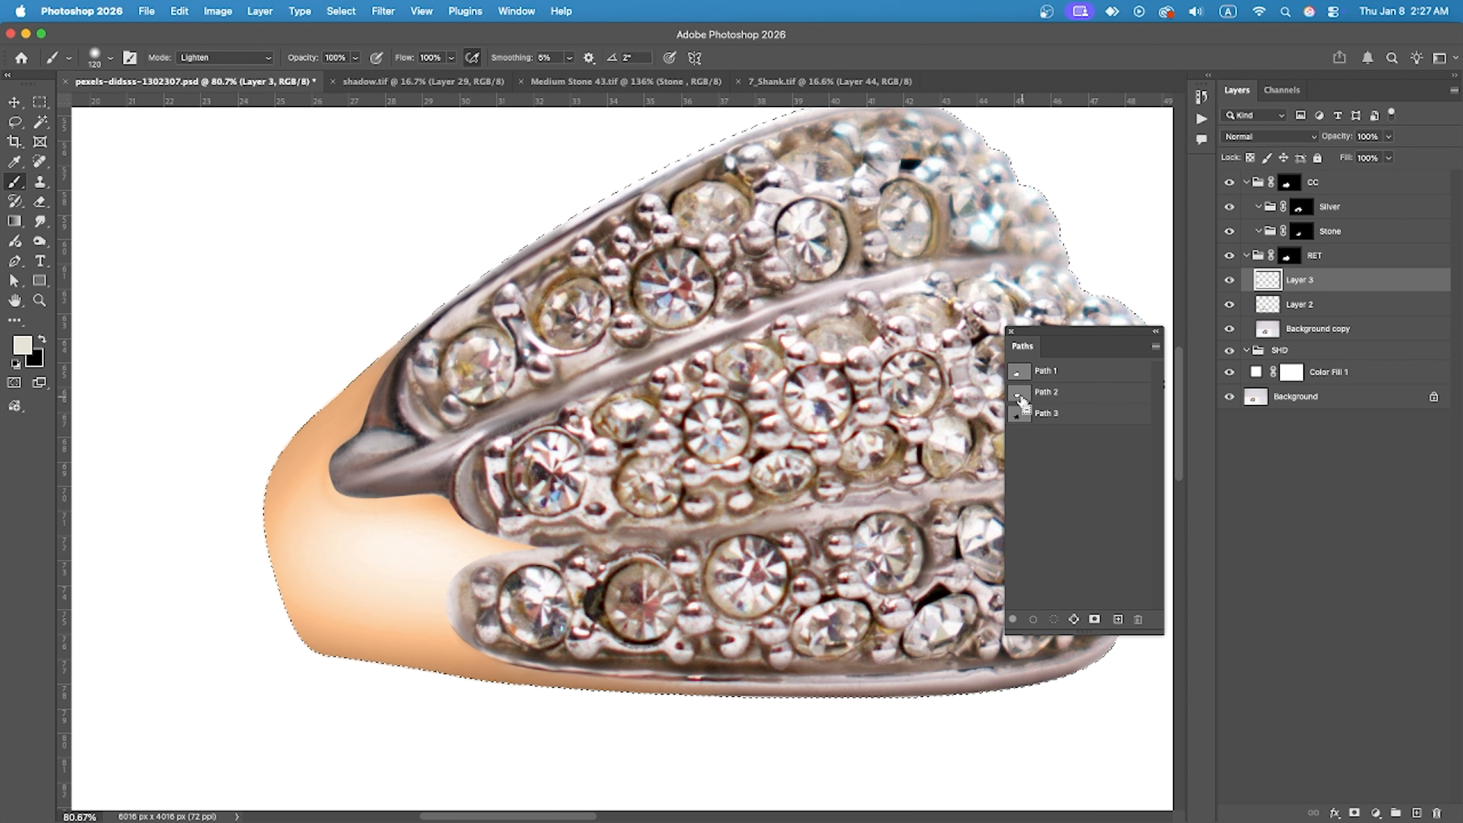
Sample nearby metal tones and lighten the dark streaks along the band below the lower row at 45% flow.
scroll(229, 392, up, 5)
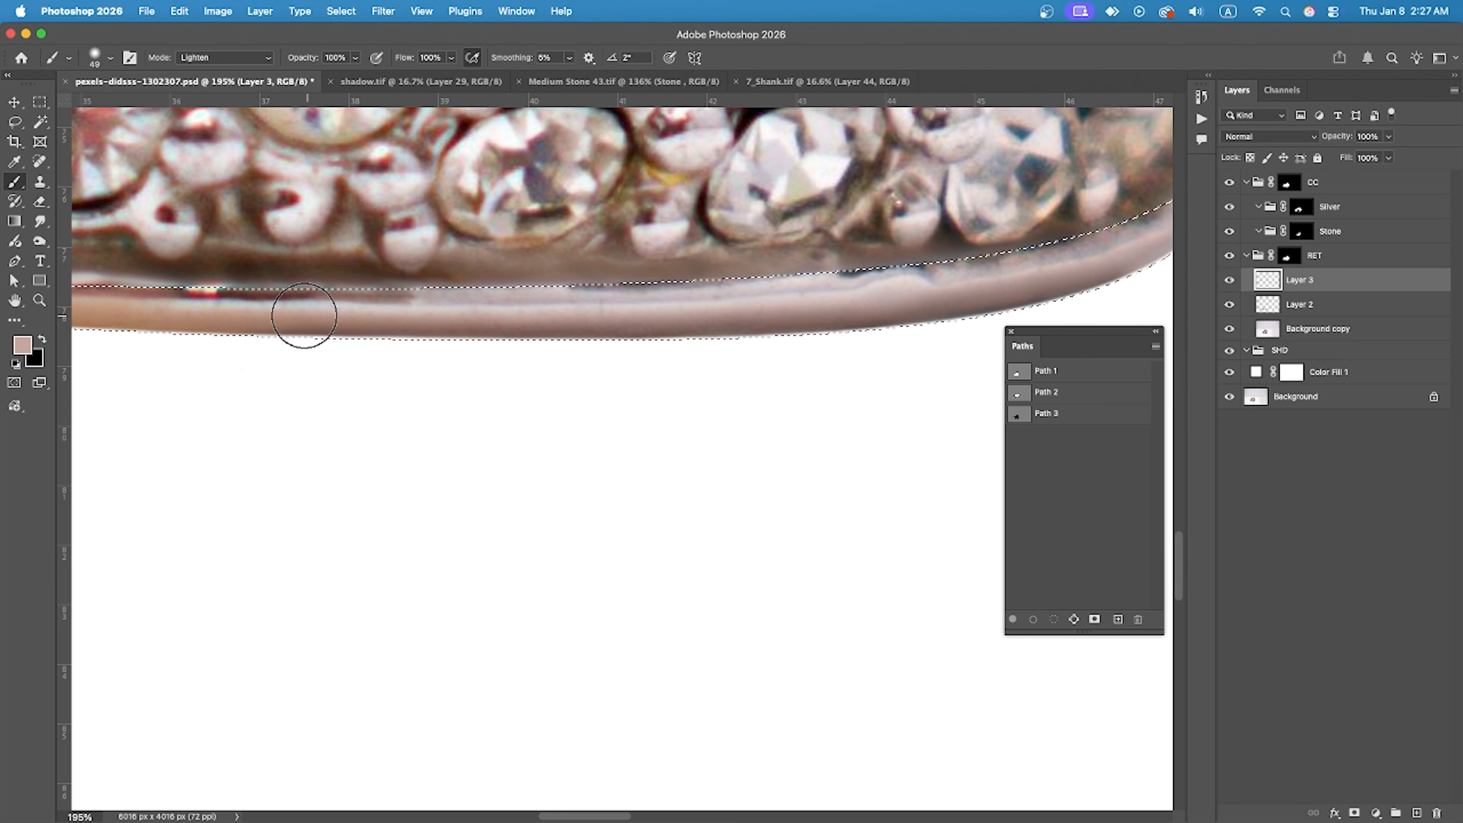
scroll(304, 315, up, 3)
click(338, 58)
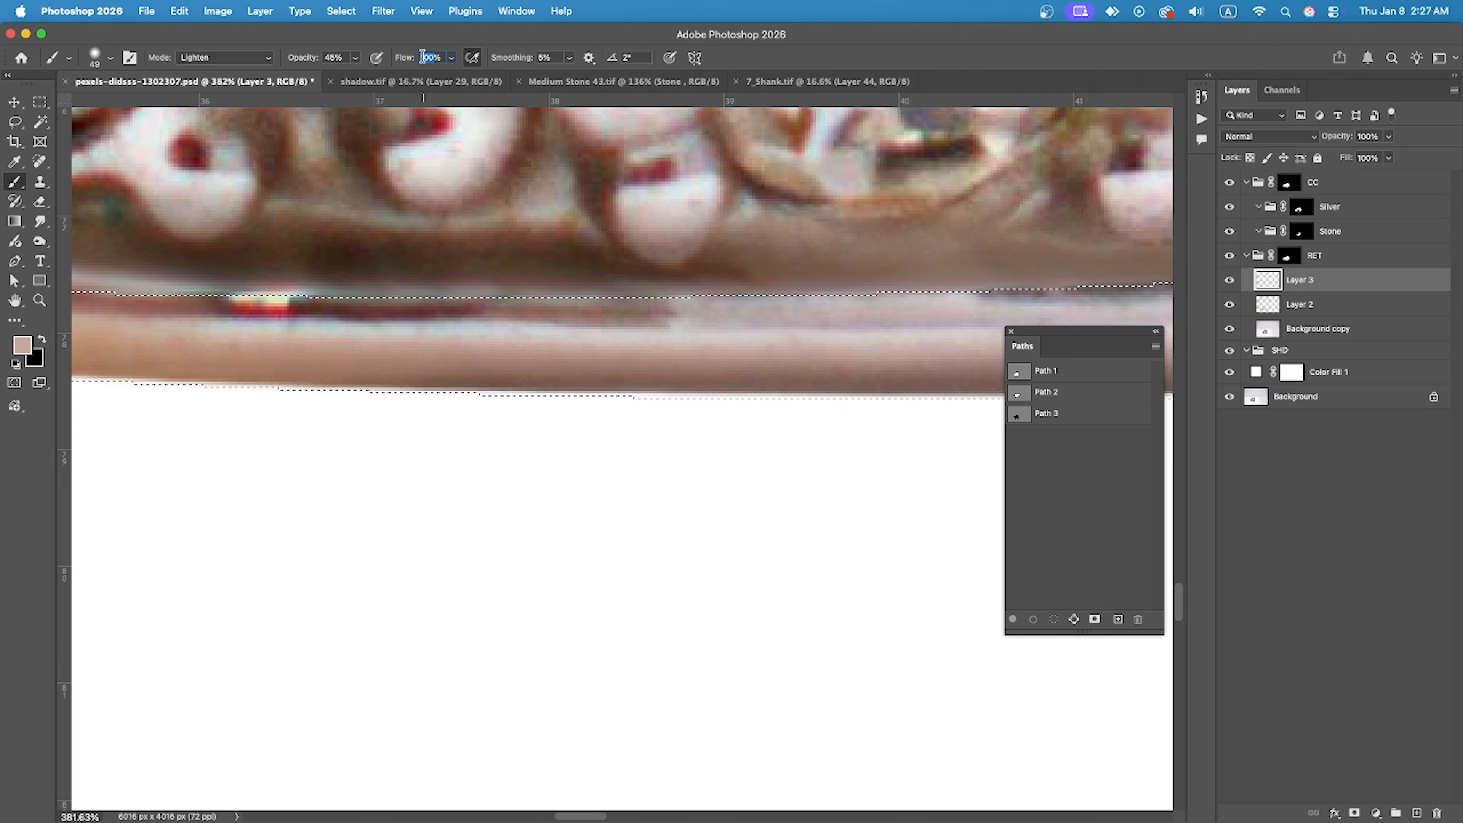
scroll(424, 377, down, 3)
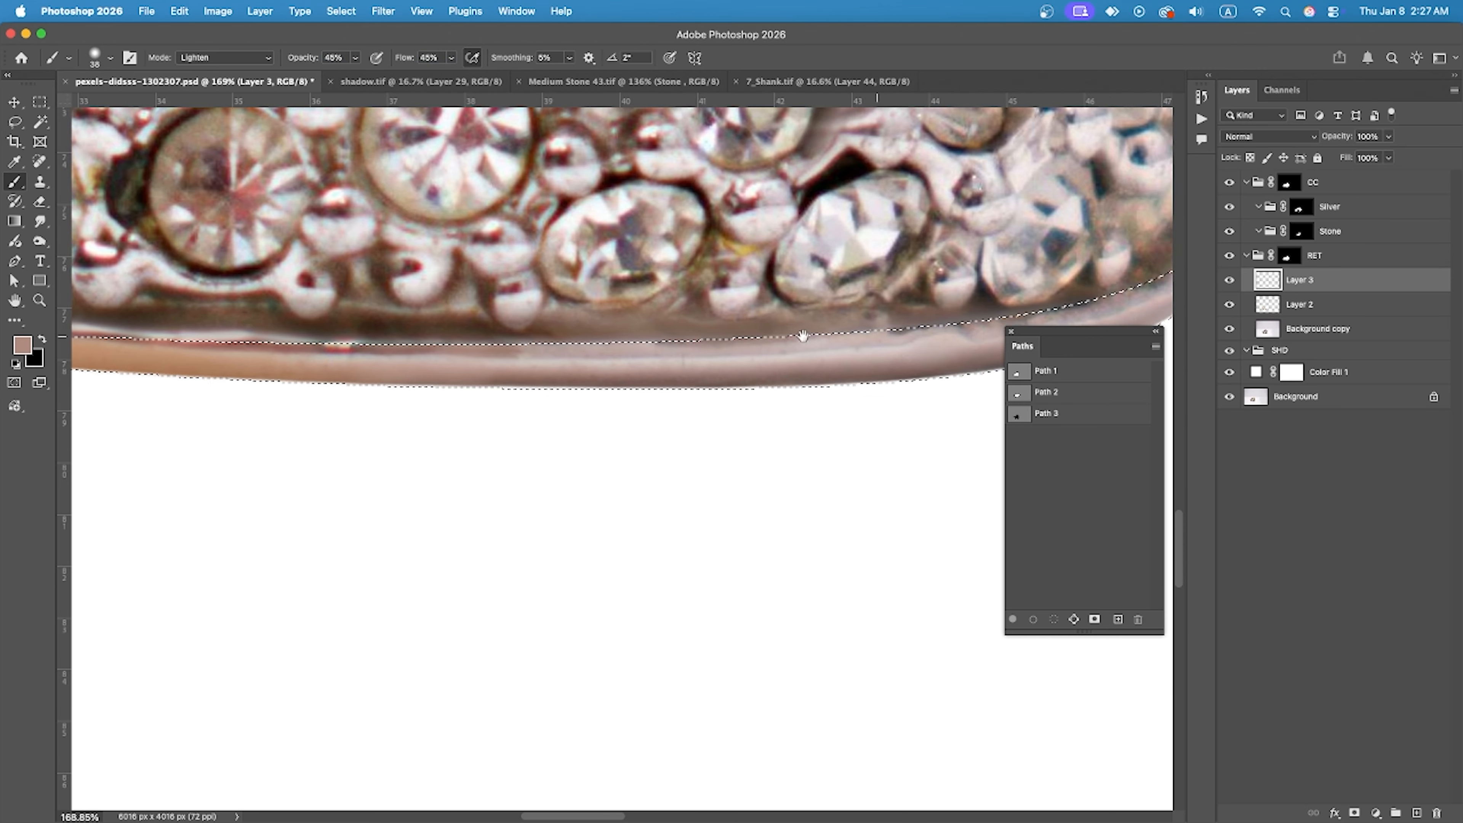
scroll(727, 308, down, 2)
scroll(377, 293, up, 2)
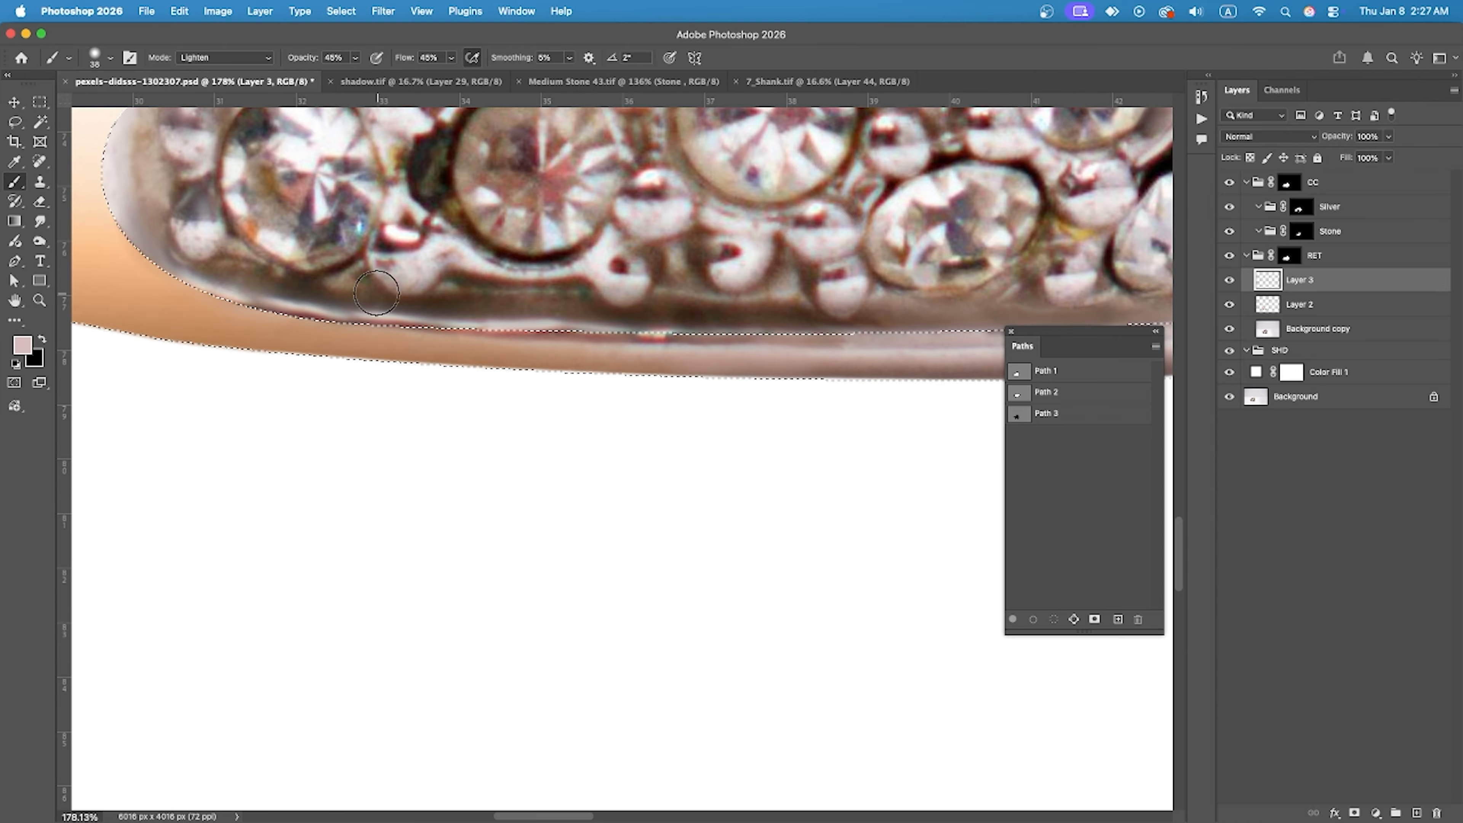
scroll(912, 327, down, 1)
scroll(757, 408, up, 1)
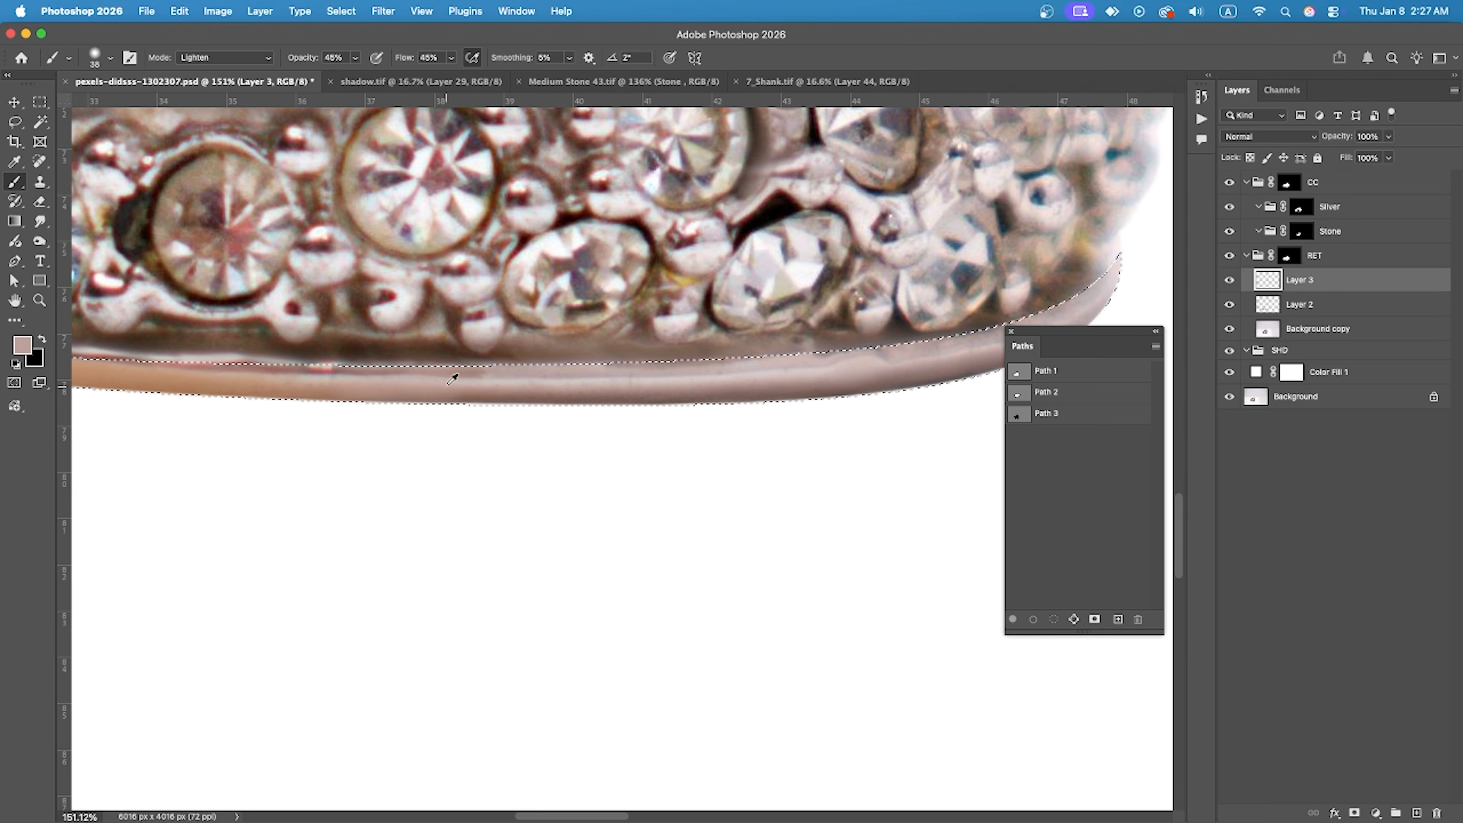
alt+click(454, 387)
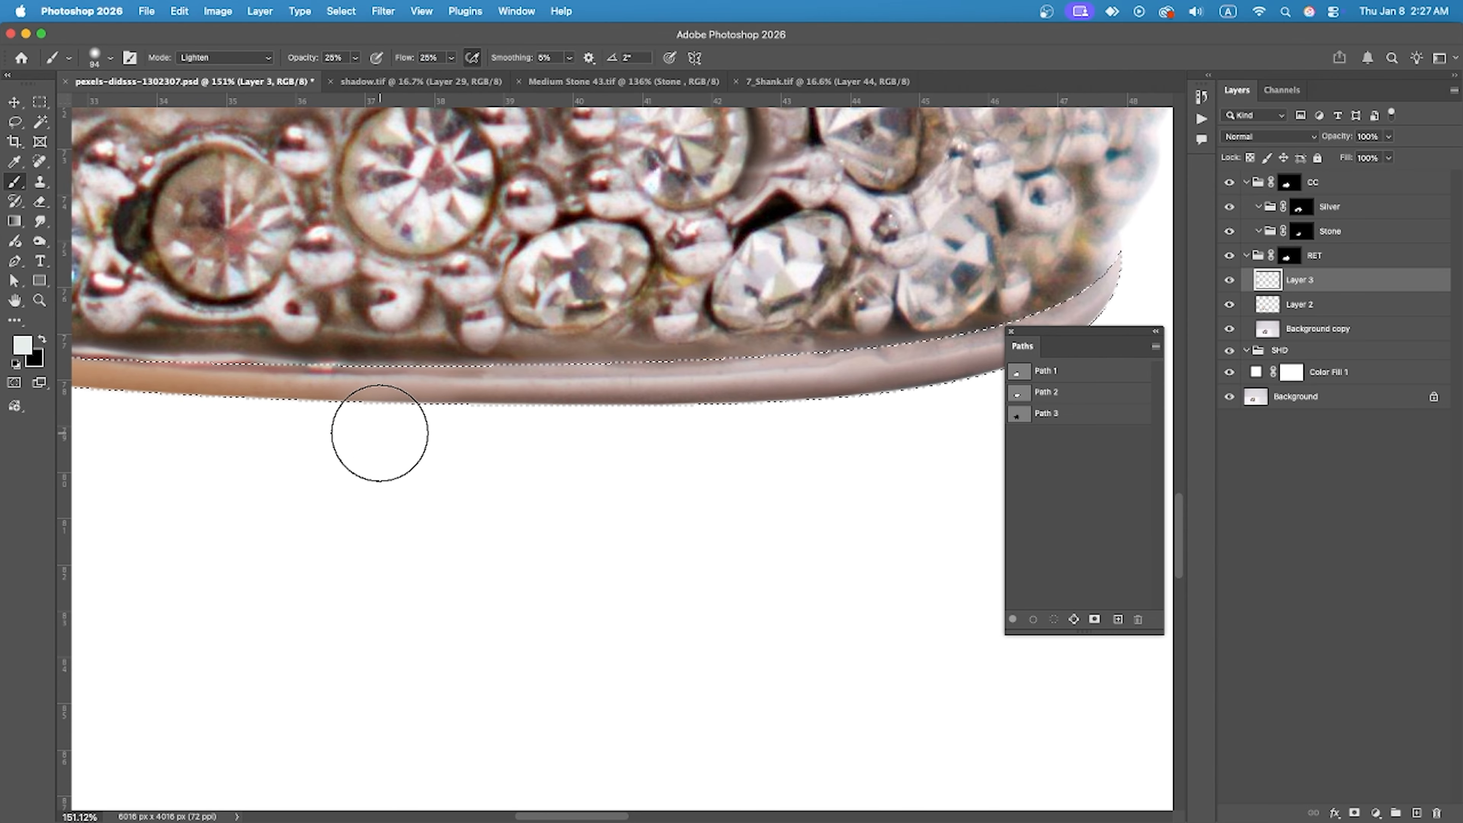
Clear the selection and add a blank layer mask to Layer 2.
scroll(806, 421, down, 3)
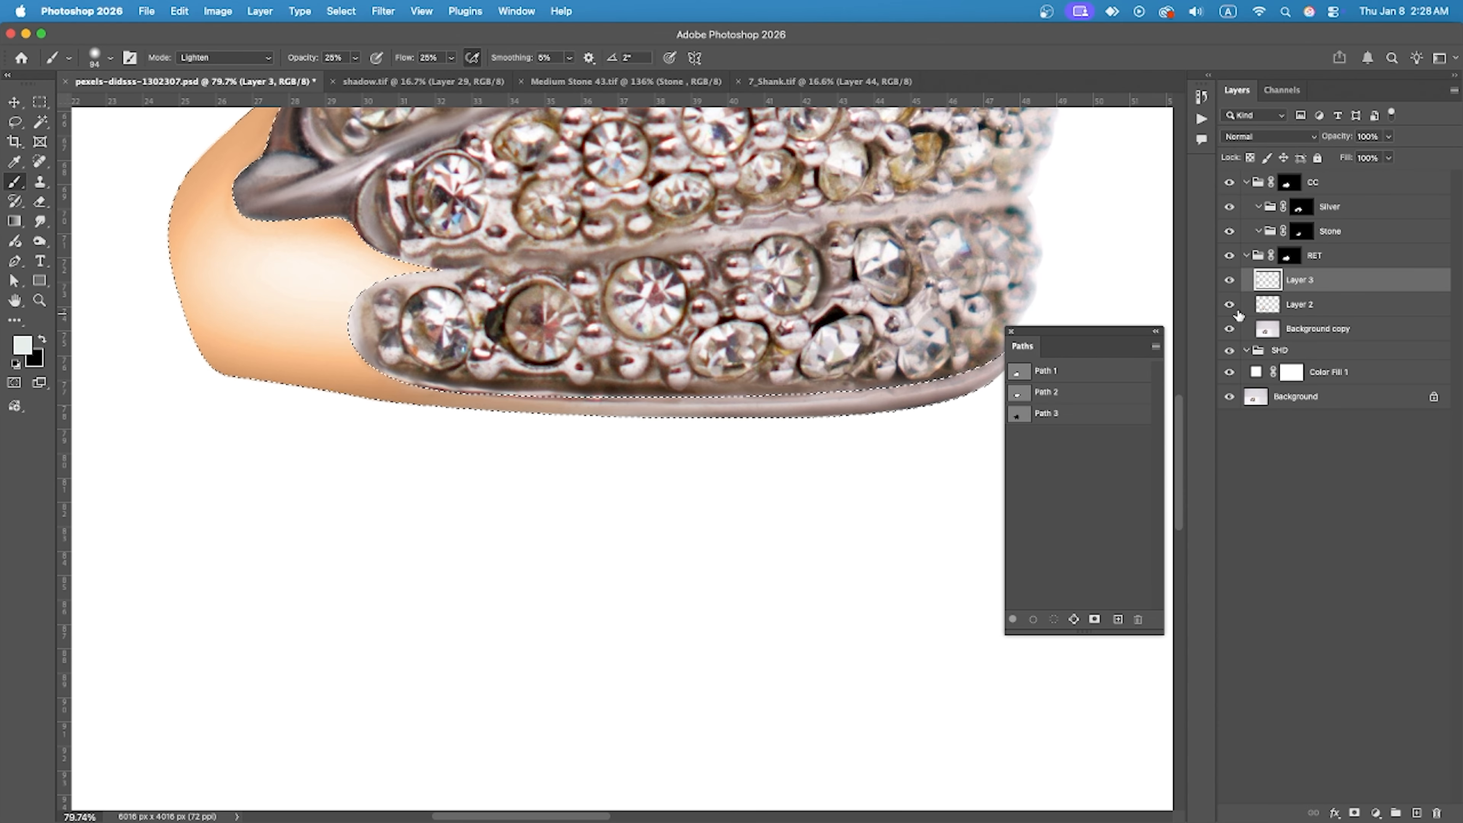
click(1299, 310)
click(1355, 813)
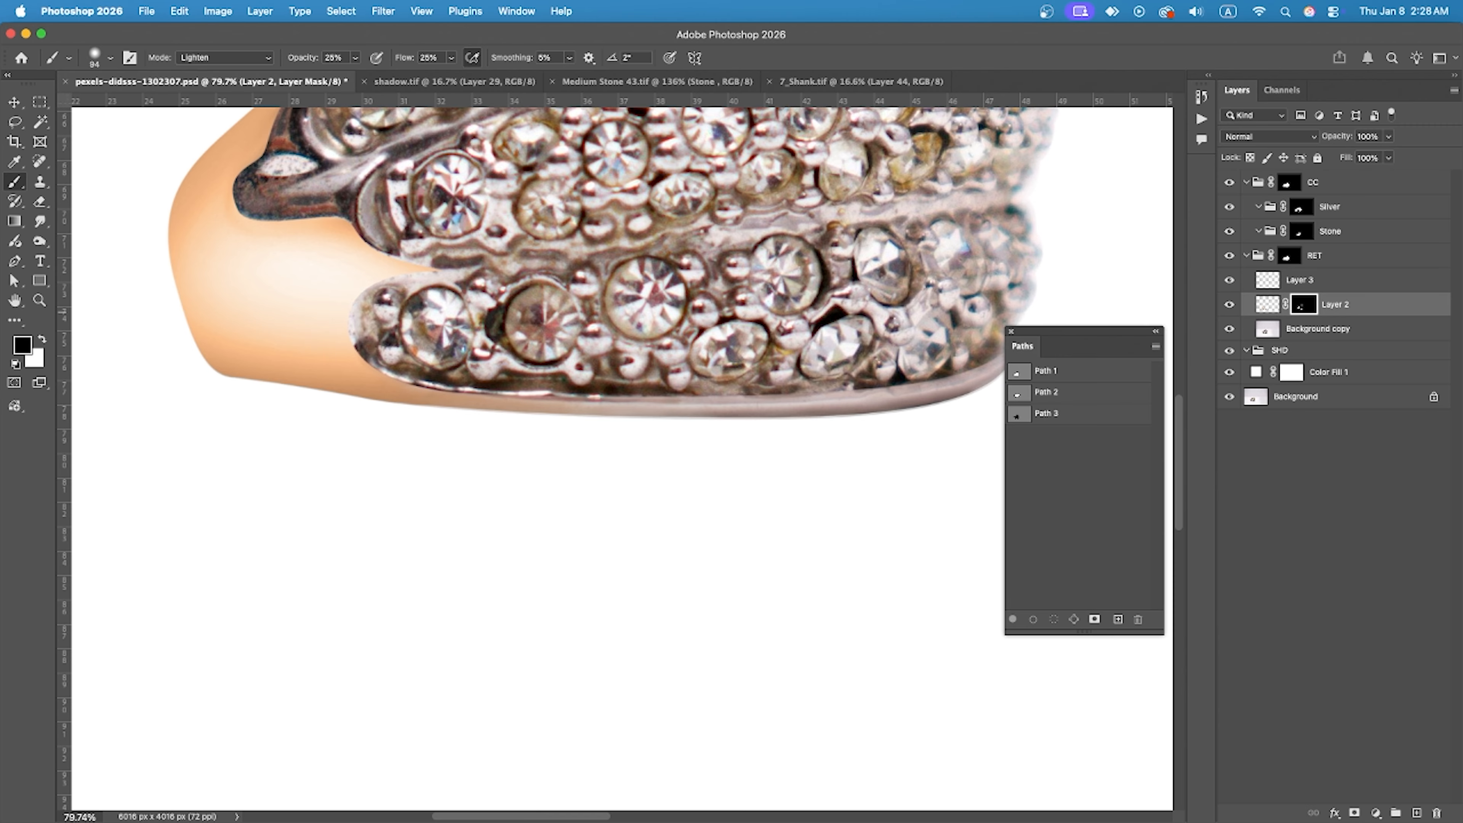
key(super+z)
key(super+d)
click(1355, 813)
Paint black on Layer 2's mask along the setting's lower edge in Normal mode at 25% opacity, and apply the mask.
scroll(500, 375, up, 3)
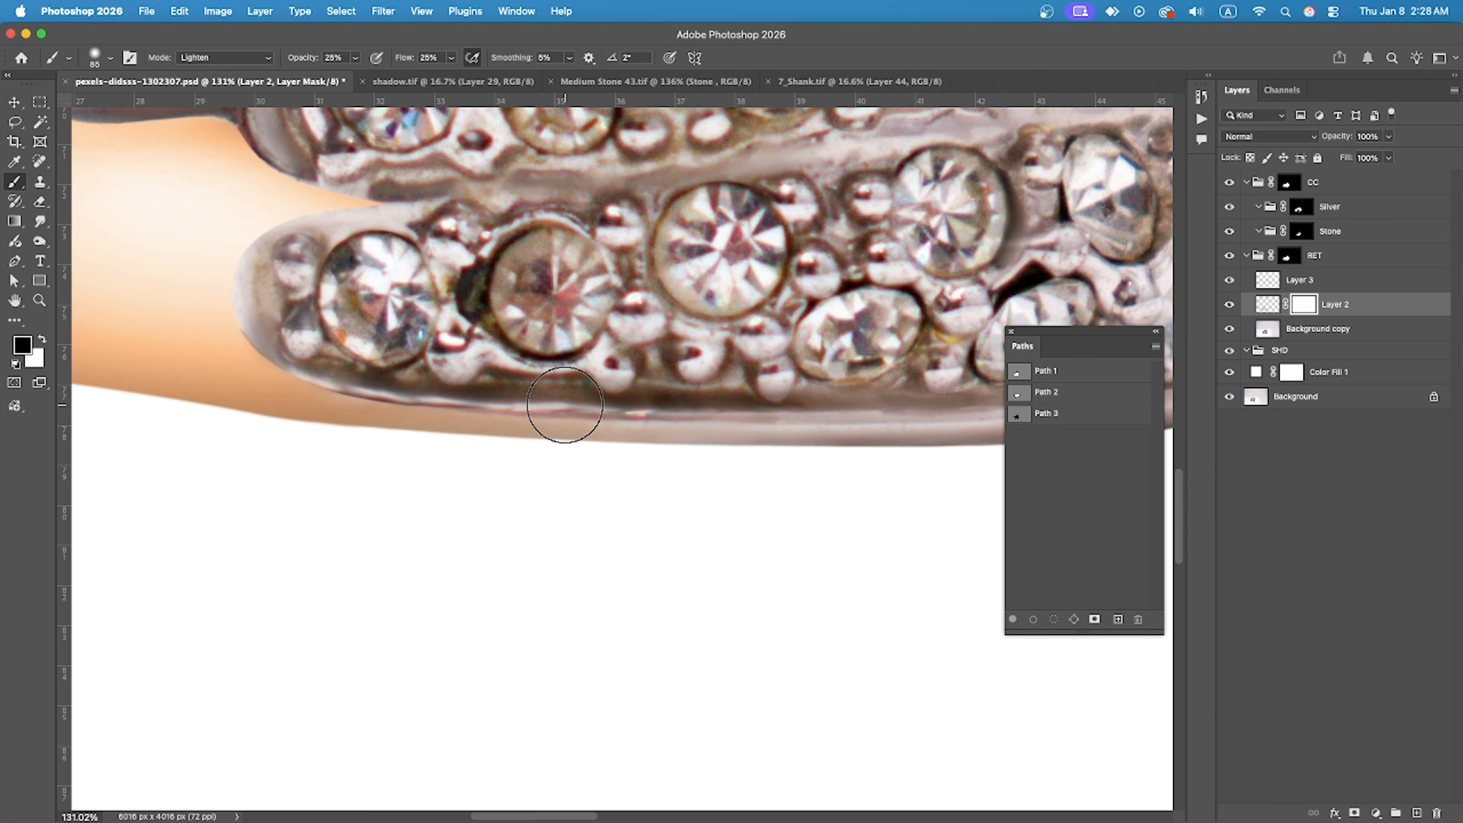
click(225, 57)
click(196, 30)
scroll(357, 369, up, 1)
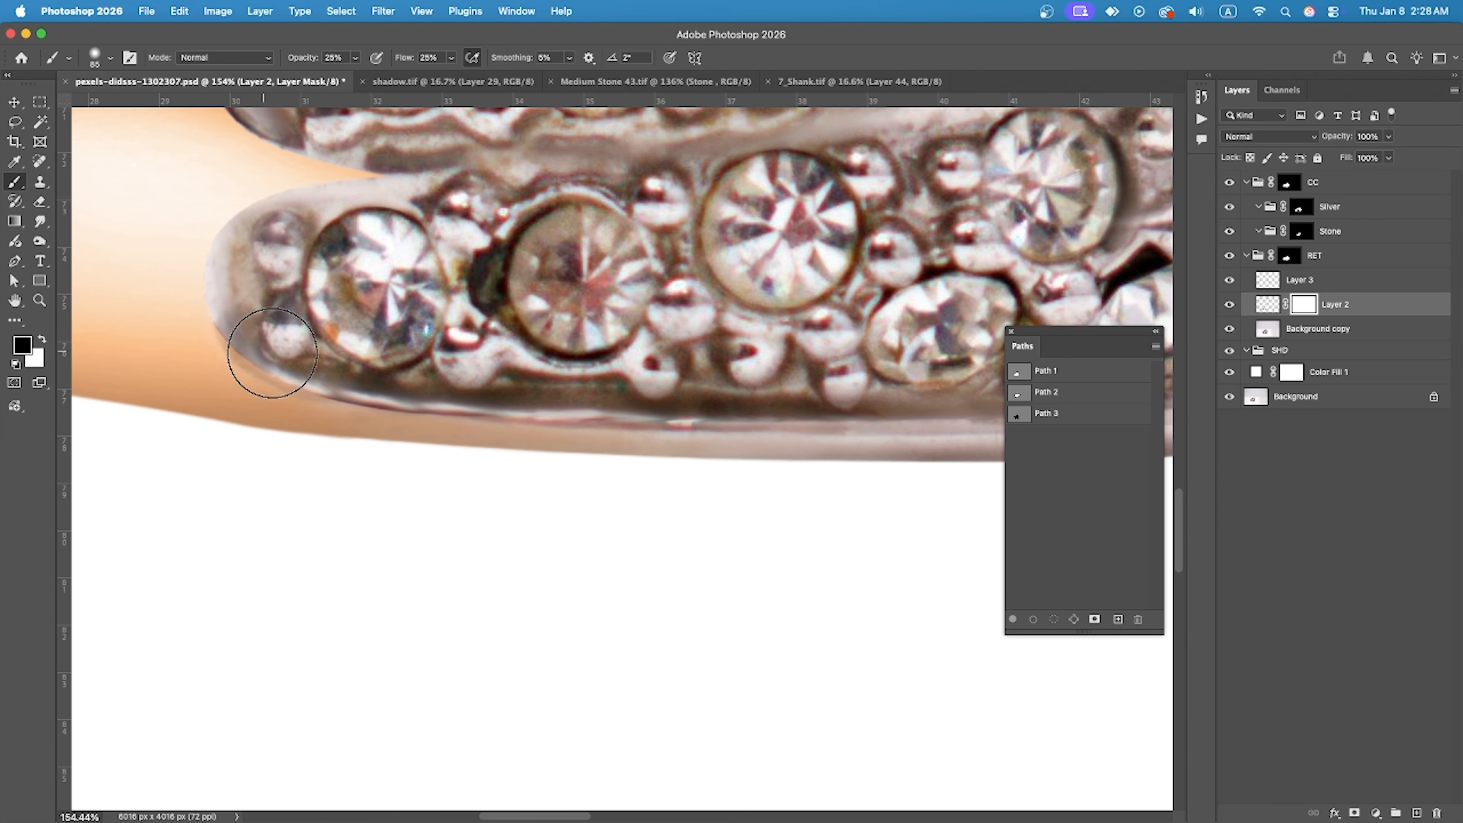
scroll(246, 472, down, 3)
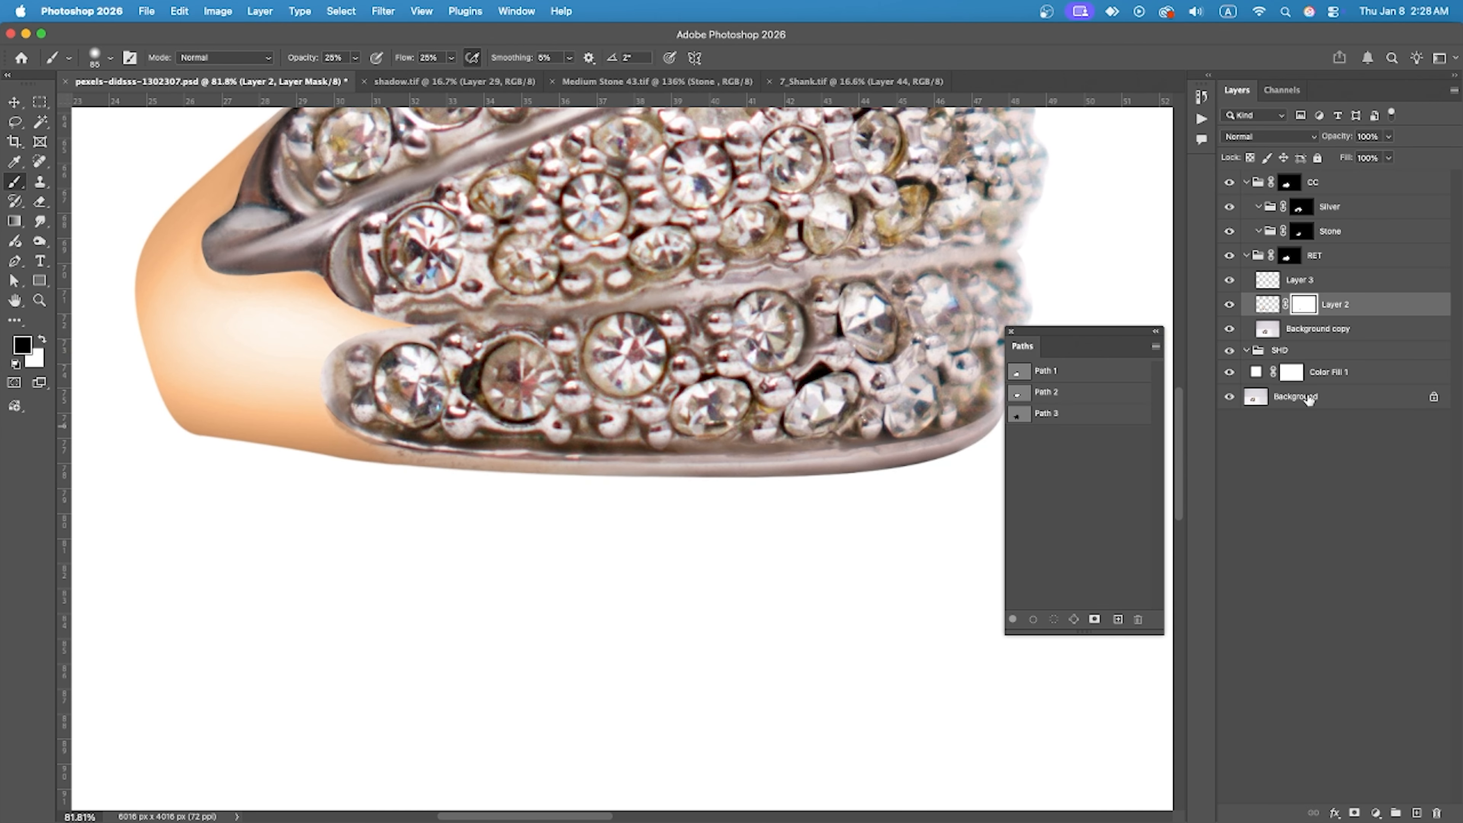
right_click(1303, 303)
click(1209, 347)
Activate Layer 3, reselect the shank and outer bands using the stored paths, and set the Brush to Lighten mode.
click(1272, 282)
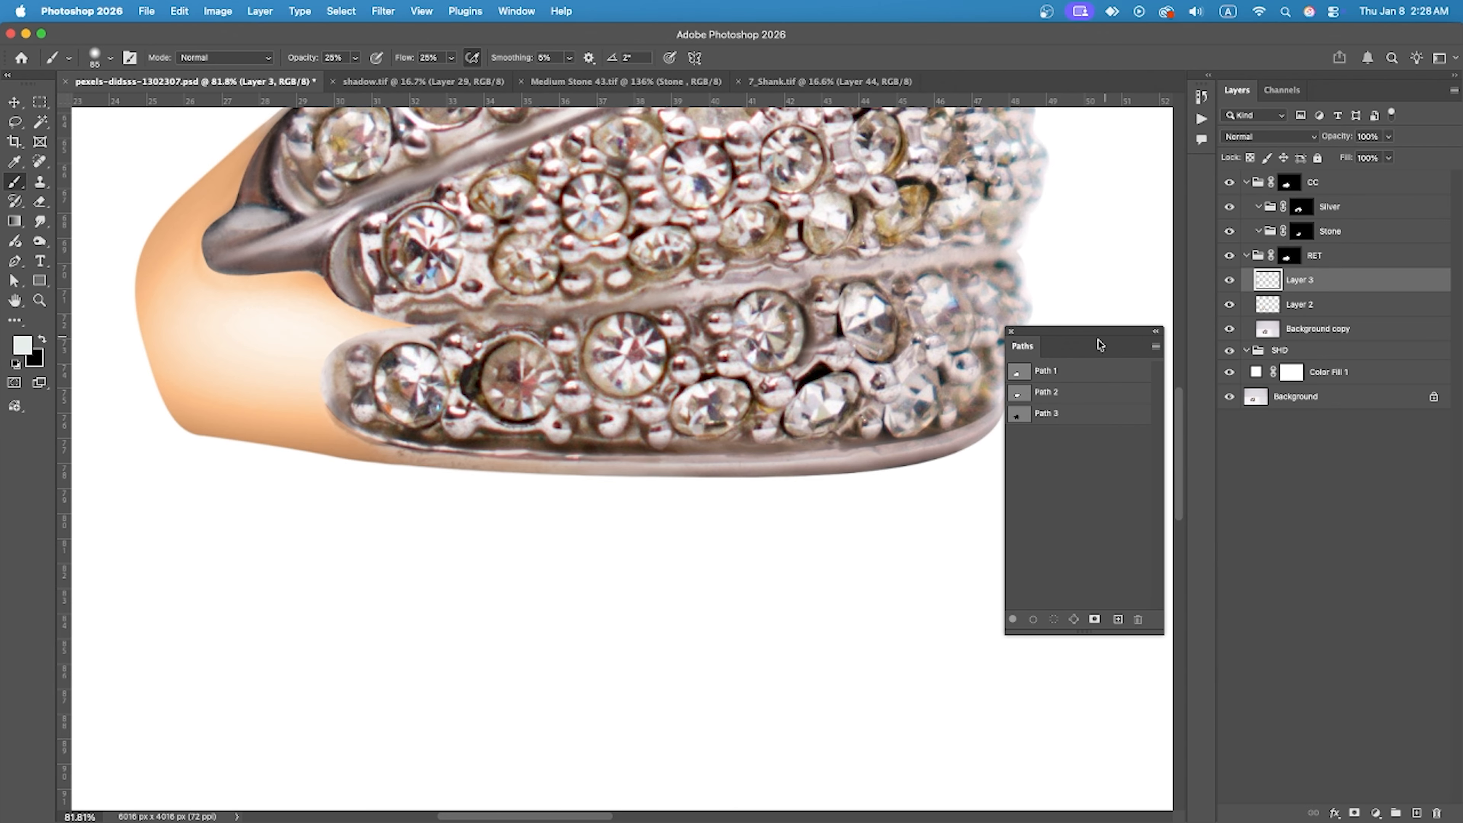
click(1017, 397)
alt+super+click(1021, 400)
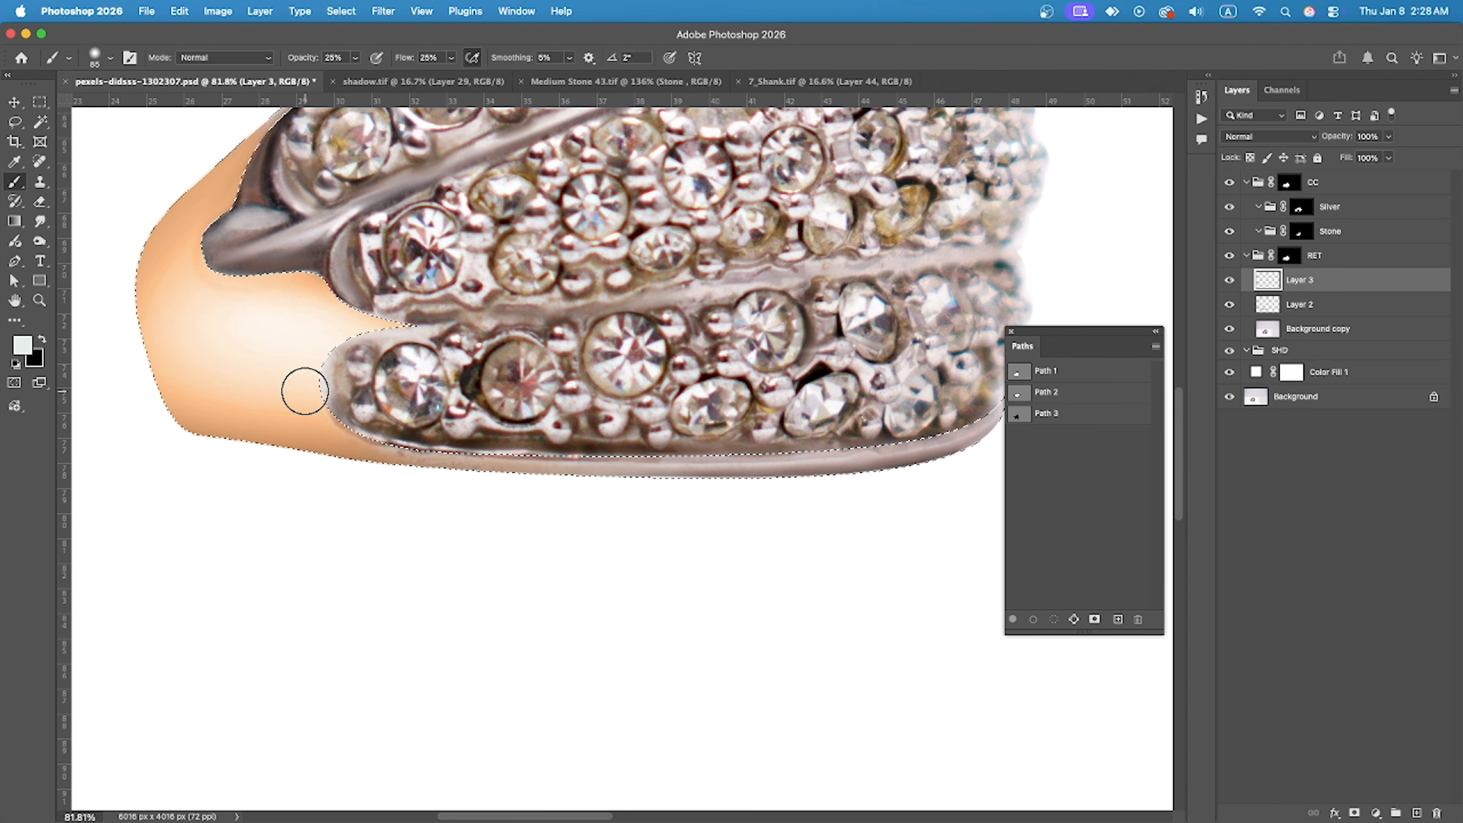
click(215, 58)
click(216, 240)
Sample the shank's tan tone and lighten the shank area beneath the lower row's first stone.
scroll(449, 468, up, 2)
scroll(416, 479, up, 2)
alt+click(337, 450)
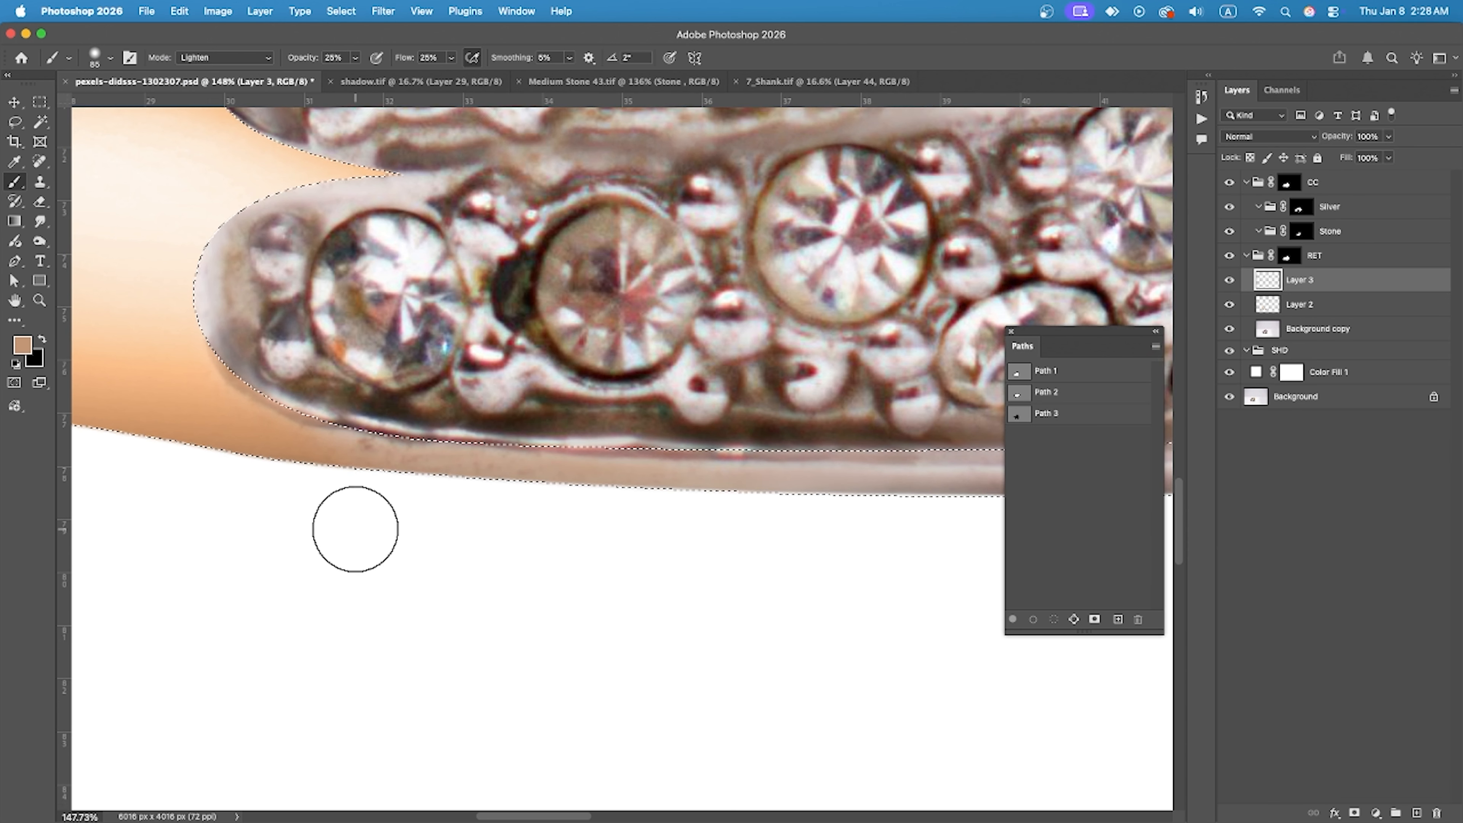
scroll(340, 513, down, 3)
Blend the shank surface just below the lower row's shank end with a small Mixer Brush starting at size 21.
key(shift+b)
scroll(345, 507, up, 4)
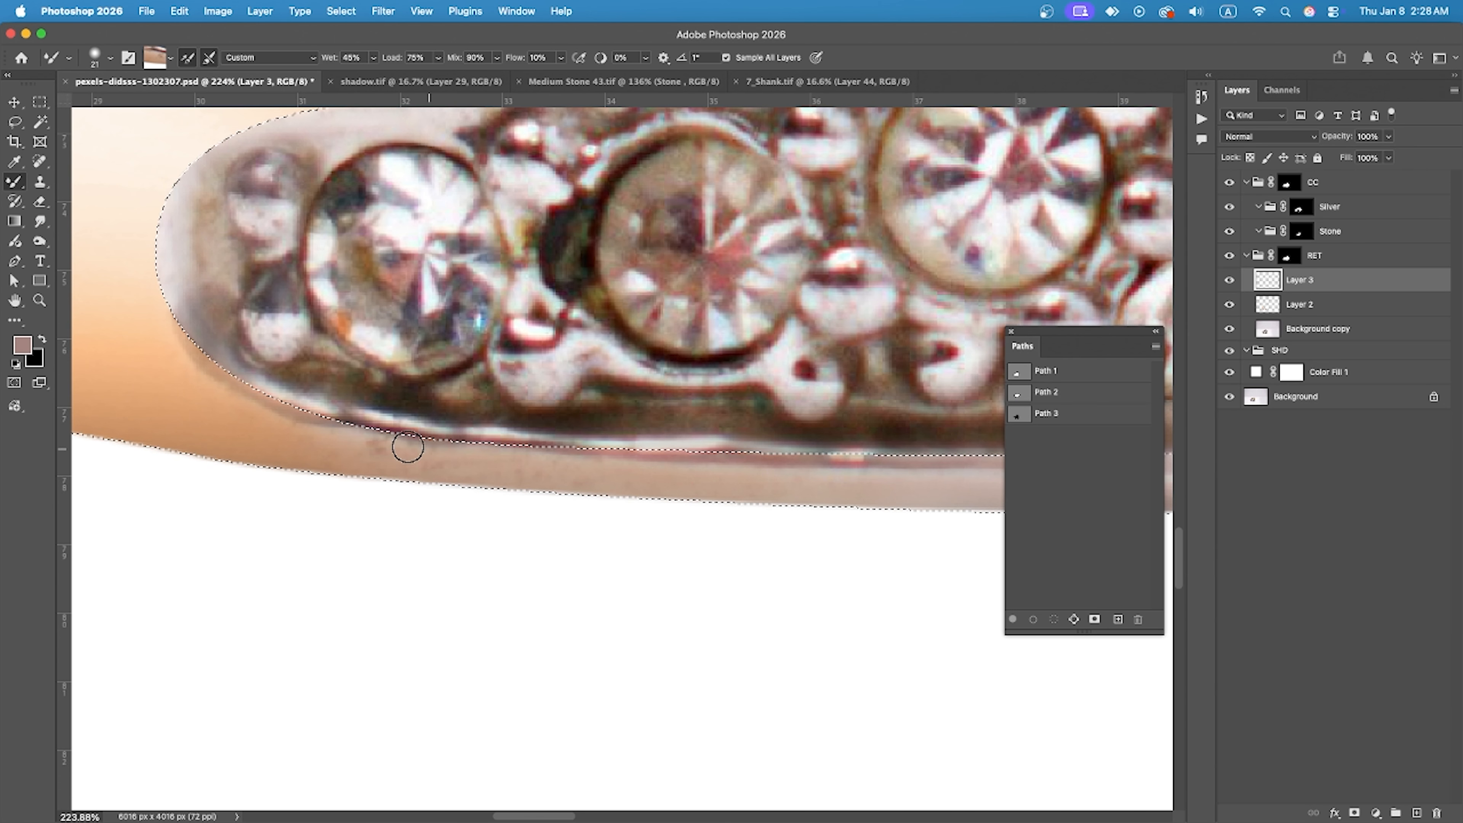
mouse_move(418, 499)
mouse_down()
mouse_move(402, 498)
mouse_move(429, 470)
mouse_up()
scroll(388, 449, up, 2)
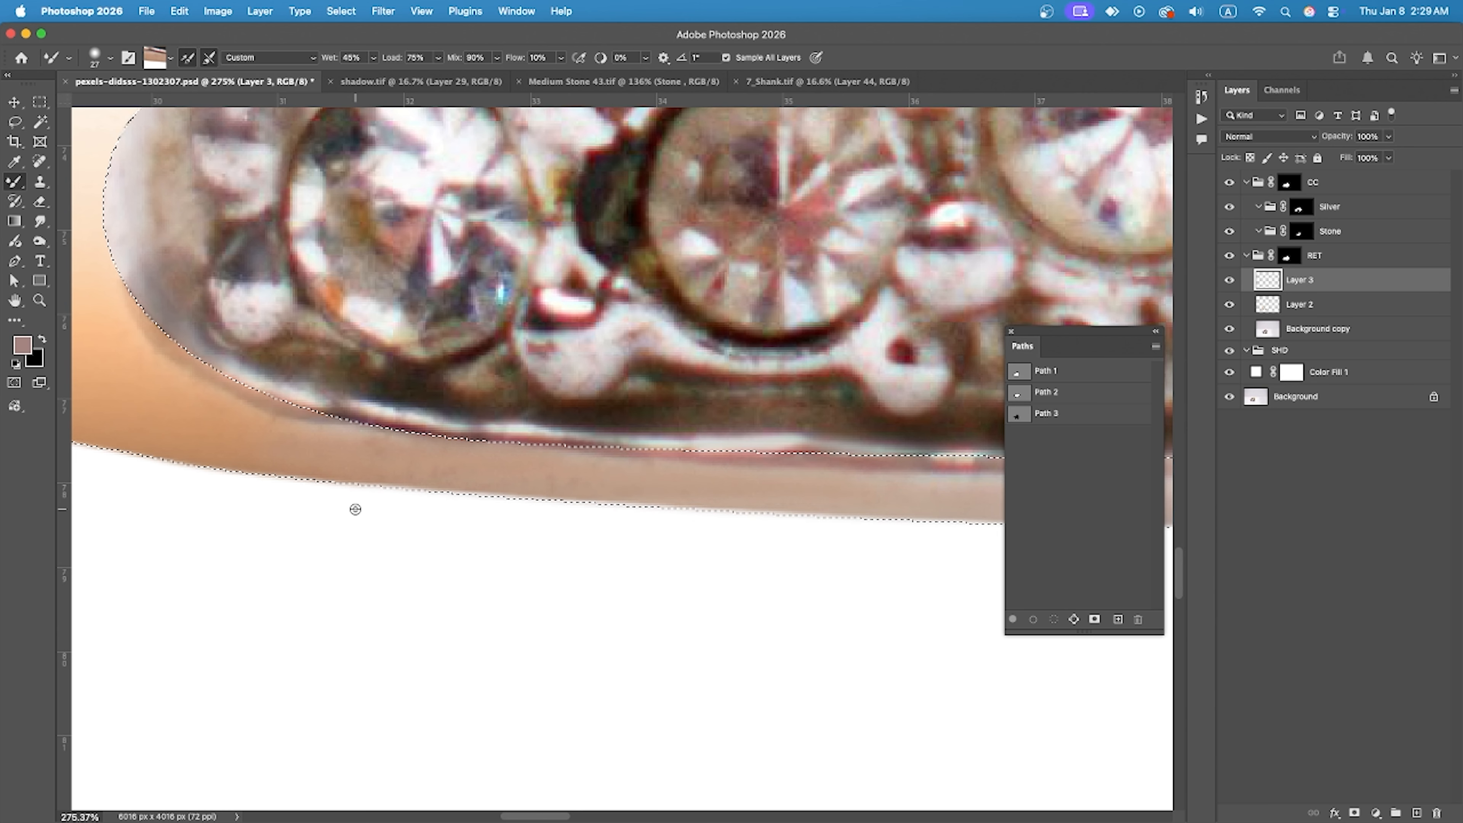
Sample pale metal tones and lighten the outer rim above the upper row with a Lighten-mode Brush at 25% opacity and flow.
scroll(355, 509, down, 3)
right_click(15, 182)
click(60, 176)
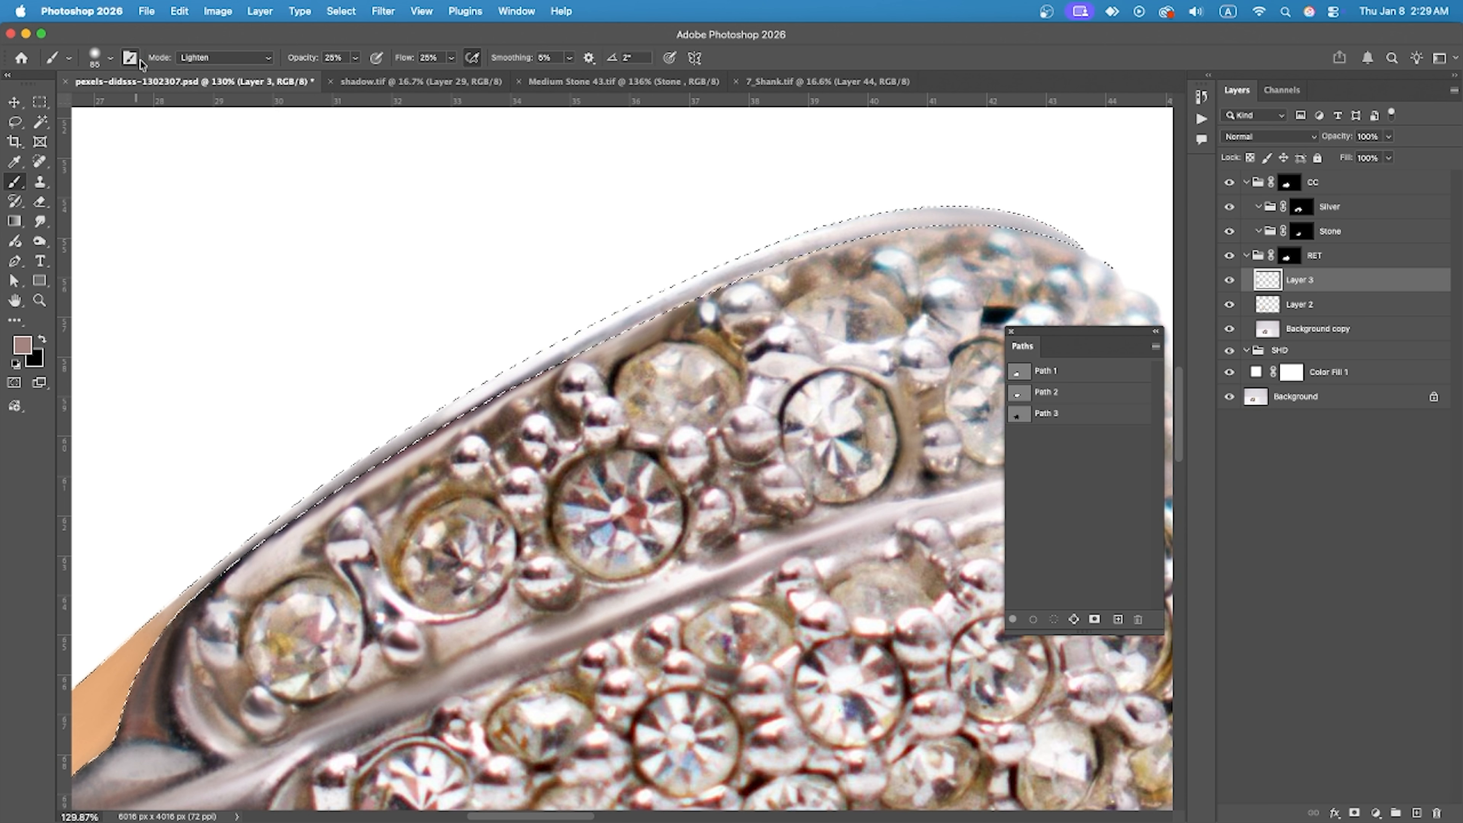
click(214, 58)
click(210, 57)
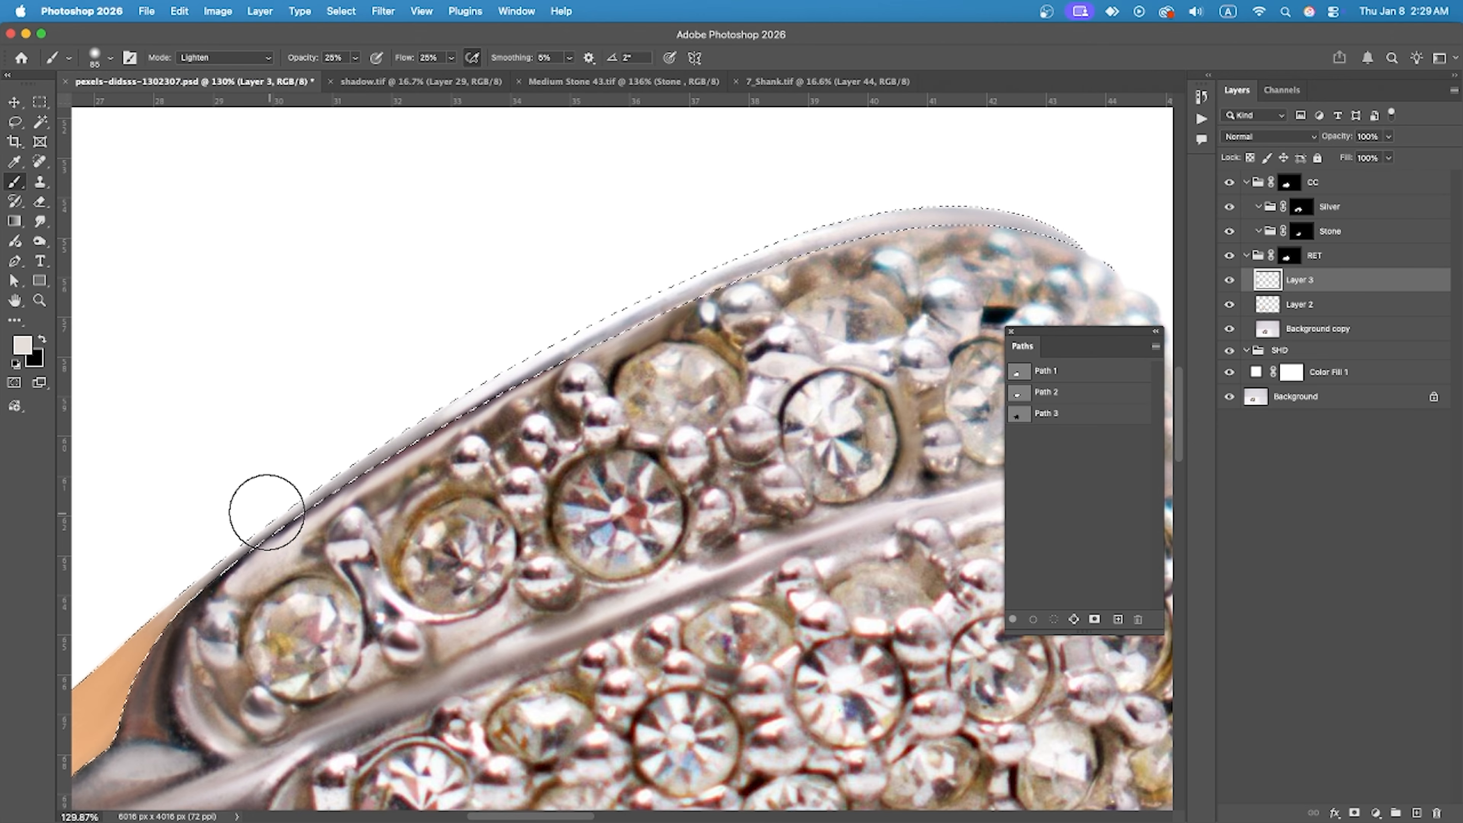
scroll(460, 380, up, 3)
alt+click(447, 412)
drag(455, 410, 410, 411)
drag(784, 295, 475, 417)
Brighten the far curve of the upper outer rim with white, enlarging the Lighten-mode brush.
scroll(496, 404, down, 3)
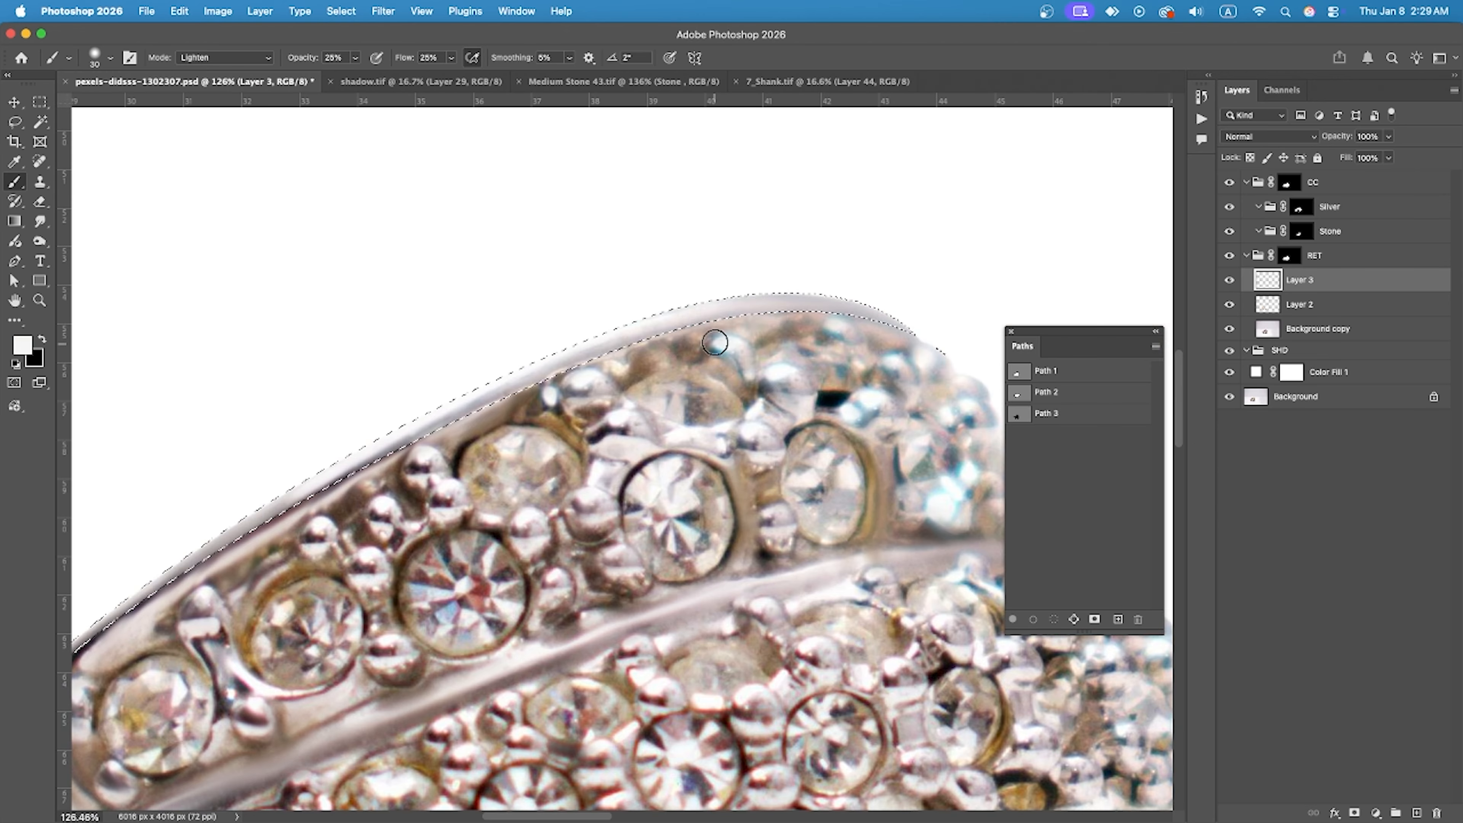
scroll(946, 321, down, 5)
scroll(451, 414, up, 6)
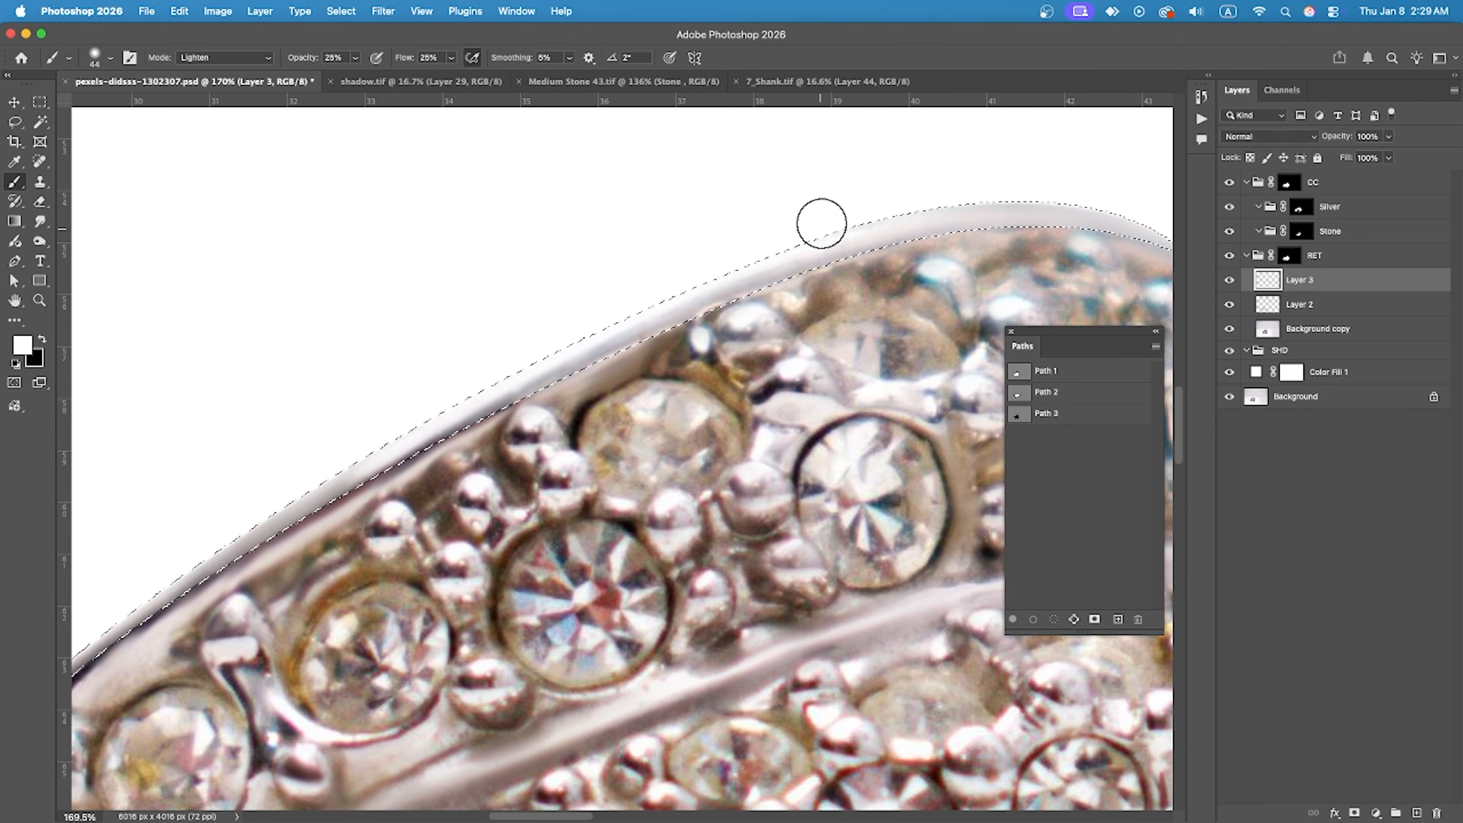
scroll(685, 294, down, 5)
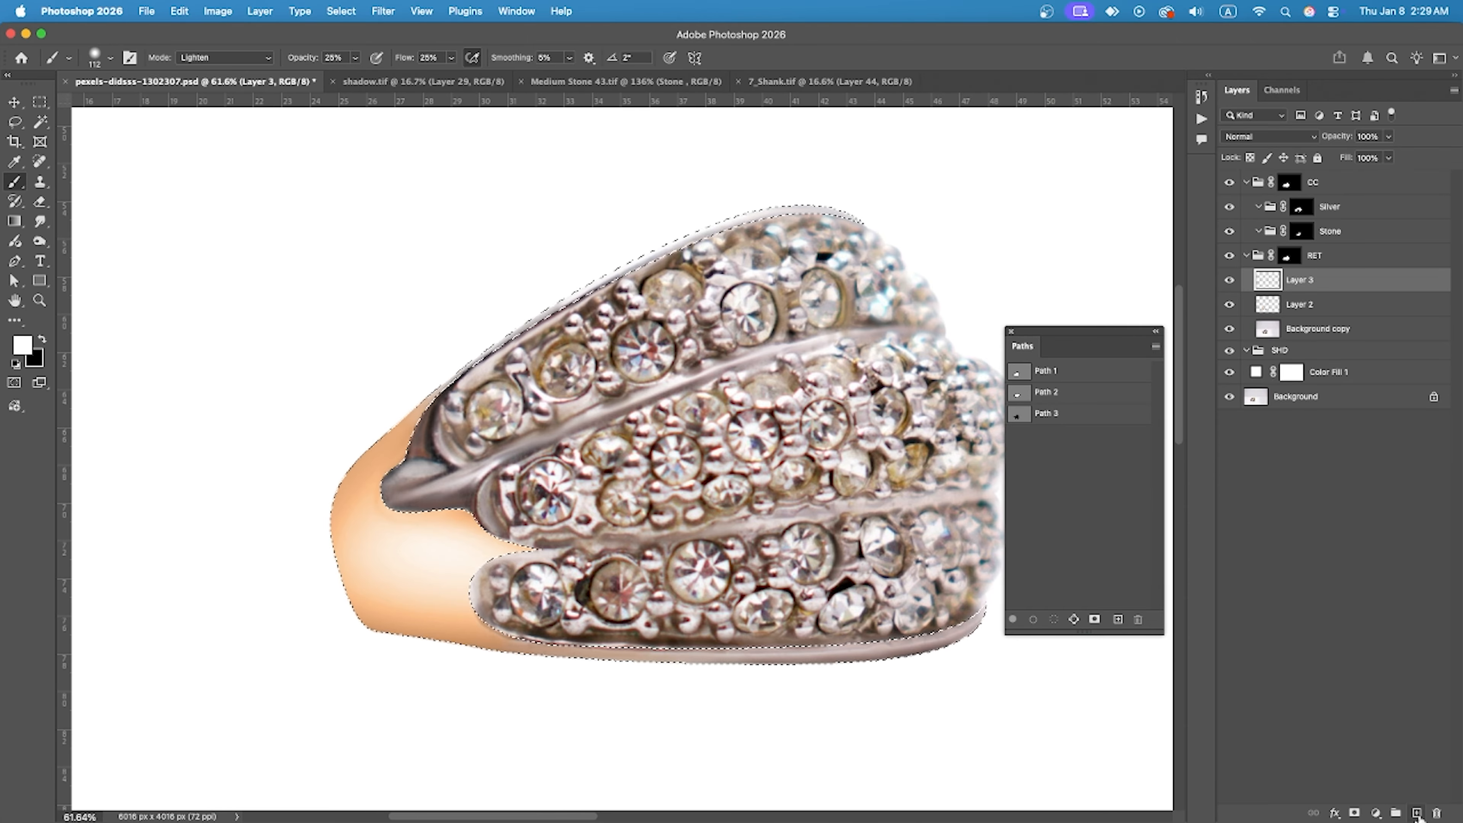
Add a new layer above Layer 3 and prepare a larger soft Brush in Normal mode.
key(alt+shift+super+n)
key(x)
click(222, 57)
click(197, 24)
scroll(626, 229, up, 5)
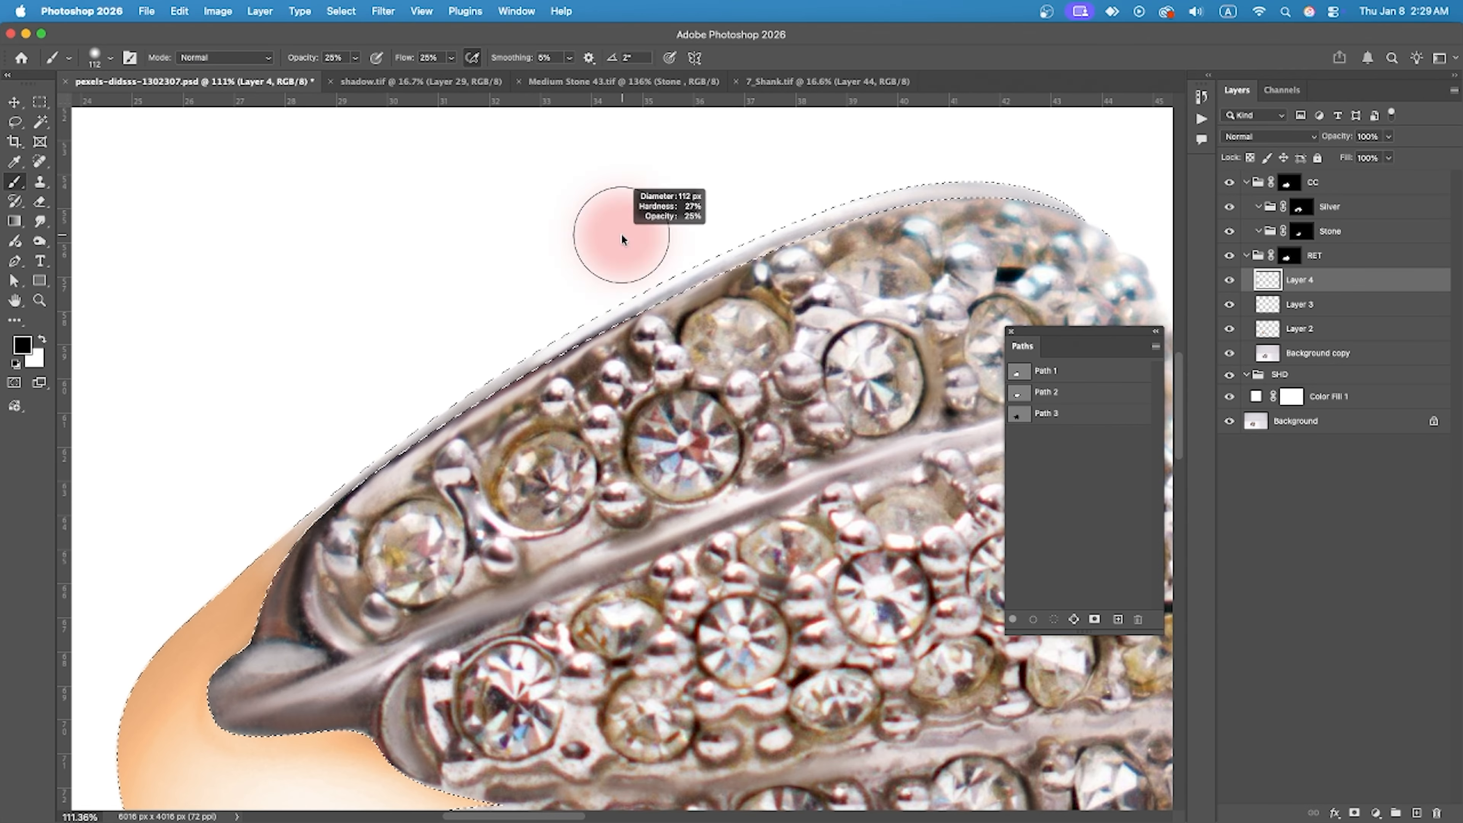
scroll(334, 343, down, 3)
scroll(441, 424, down, 3)
mouse_move(495, 301)
mouse_down()
mouse_move(535, 301)
mouse_move(480, 302)
mouse_up()
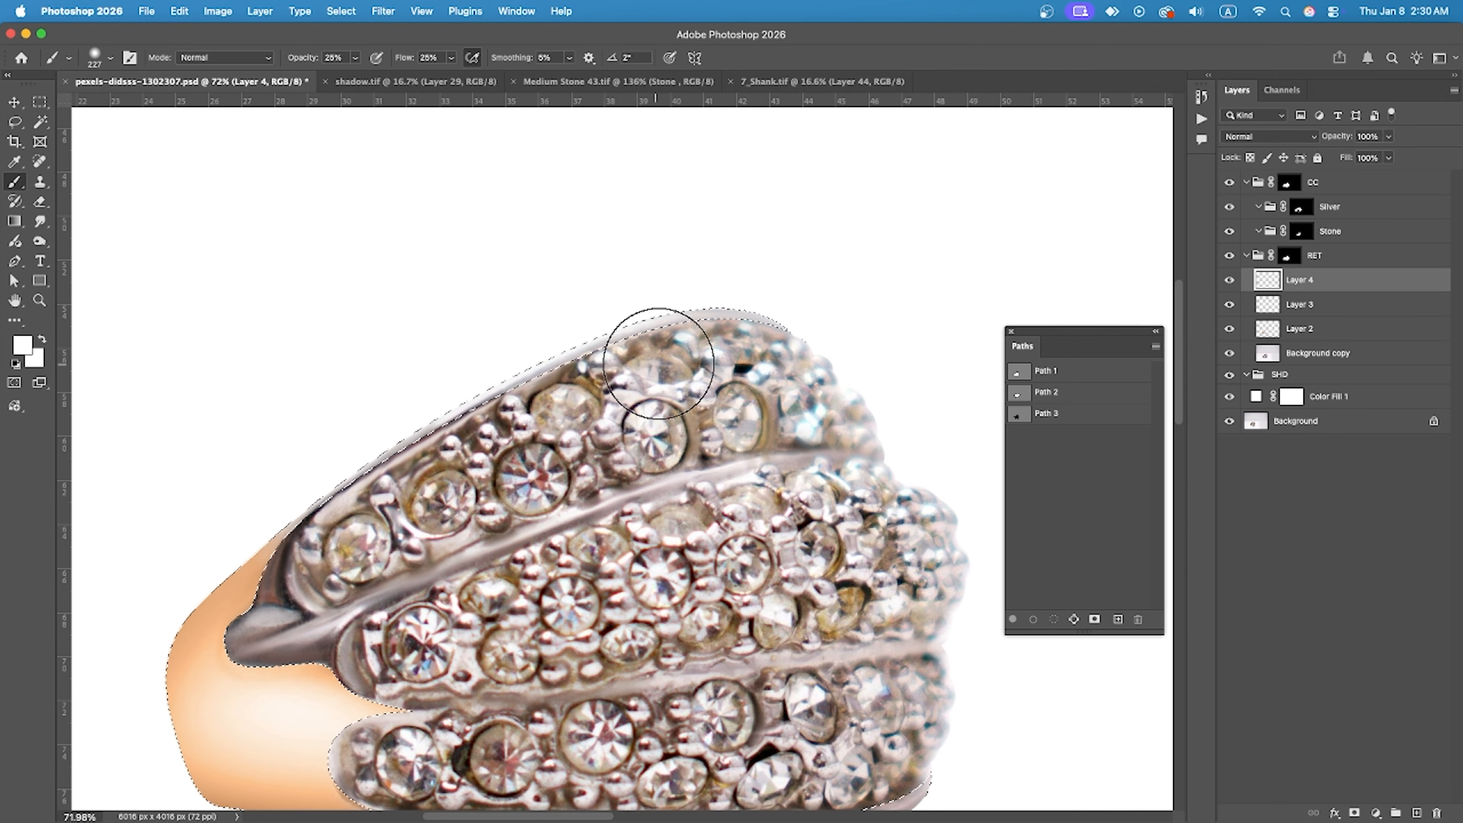
Set the foreground color to black (000) and softly shade the upper outer rim with a large brush at 25% opacity.
click(23, 345)
text(000)
key(Return)
scroll(452, 345, up, 2)
drag(452, 345, 519, 340)
scroll(600, 222, up, 5)
scroll(576, 236, down, 5)
drag(81, 451, 391, 370)
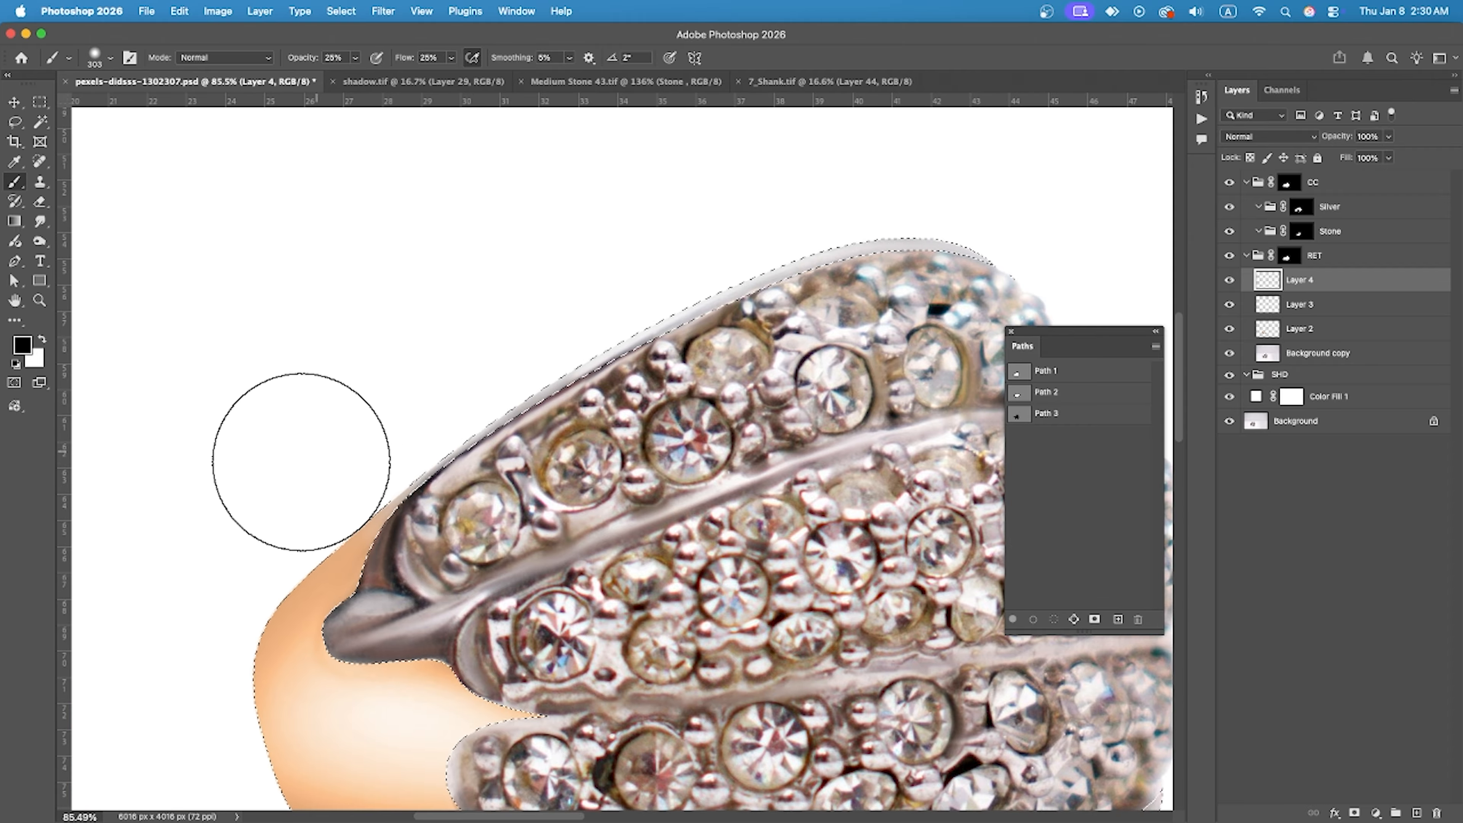
Set the brush opacity and flow to 100%, shade along the upper outer rim at size 198, and undo the last stroke.
scroll(950, 283, up, 2)
drag(943, 292, 892, 292)
scroll(951, 286, up, 2)
drag(910, 348, 904, 349)
drag(451, 58, 477, 61)
drag(356, 59, 423, 60)
drag(451, 58, 495, 62)
drag(715, 378, 491, 482)
drag(235, 640, 534, 382)
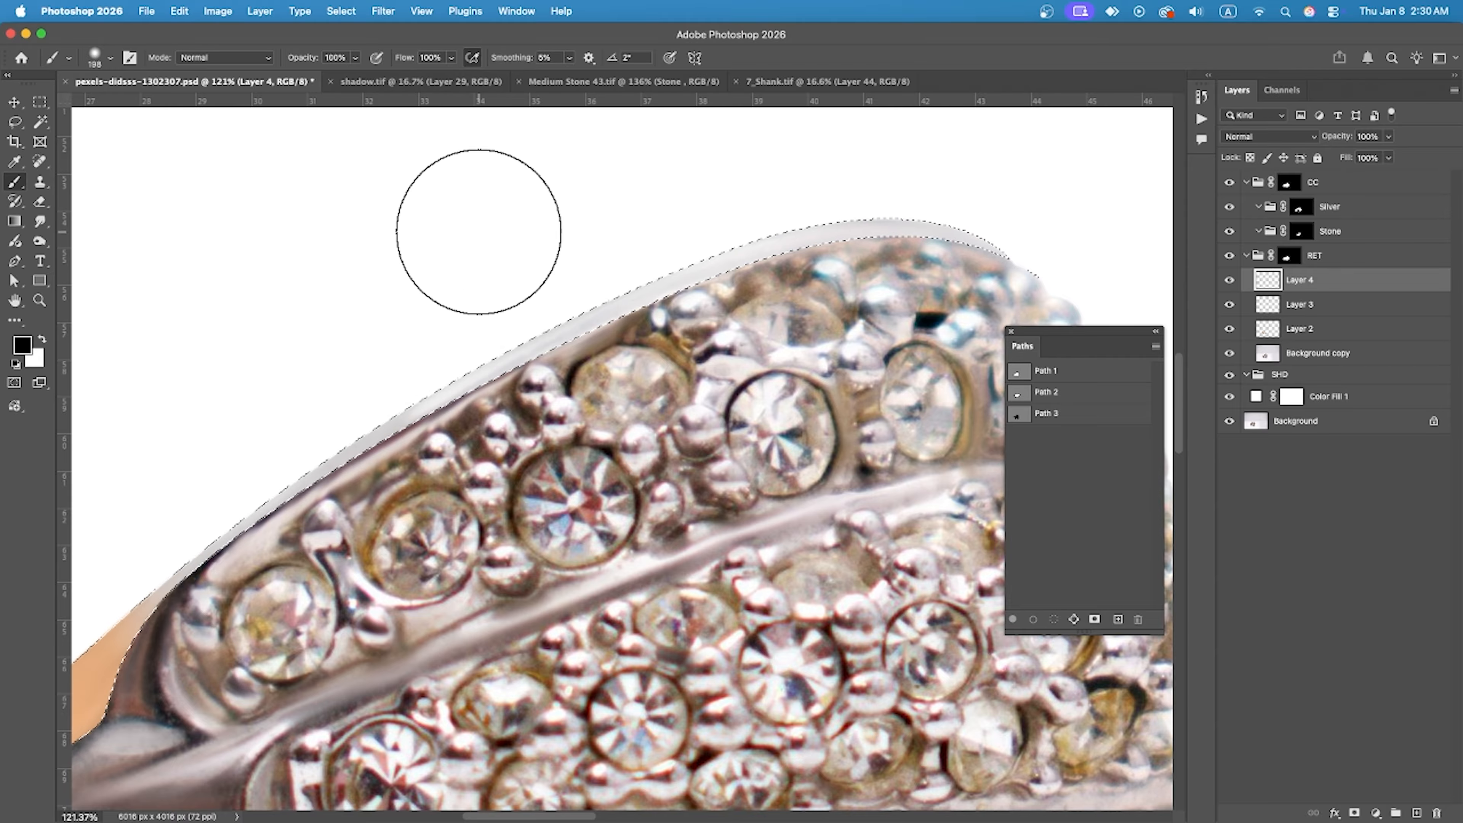
key(super+z)
Darken the far end and outer edge of the upper rim with soft black strokes at 100% opacity and flow.
drag(567, 206, 427, 337)
scroll(850, 141, down, 2)
drag(990, 318, 444, 289)
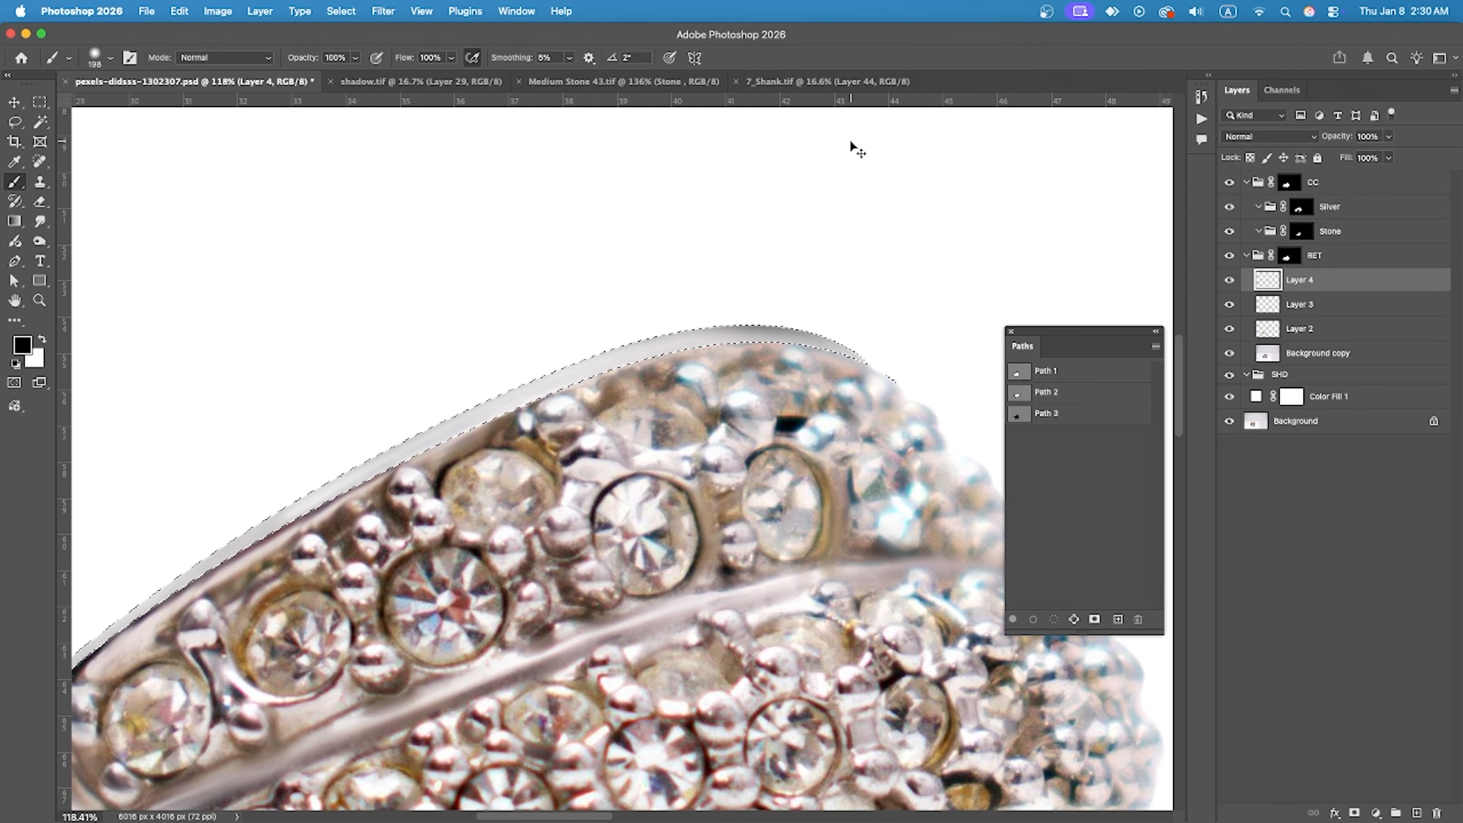
drag(330, 361, 701, 247)
drag(557, 307, 395, 448)
Sample white, paint soft highlights along the upper outer rim, and compare the shading by toggling Layer 4's visibility.
alt+click(290, 351)
drag(627, 541, 619, 542)
key(super+z)
mouse_move(622, 541)
mouse_down()
mouse_move(781, 445)
mouse_move(662, 492)
mouse_up()
click(1229, 280)
click(1229, 280)
drag(793, 302, 345, 390)
drag(507, 444, 687, 411)
scroll(888, 197, down, 5)
scroll(368, 548, up, 4)
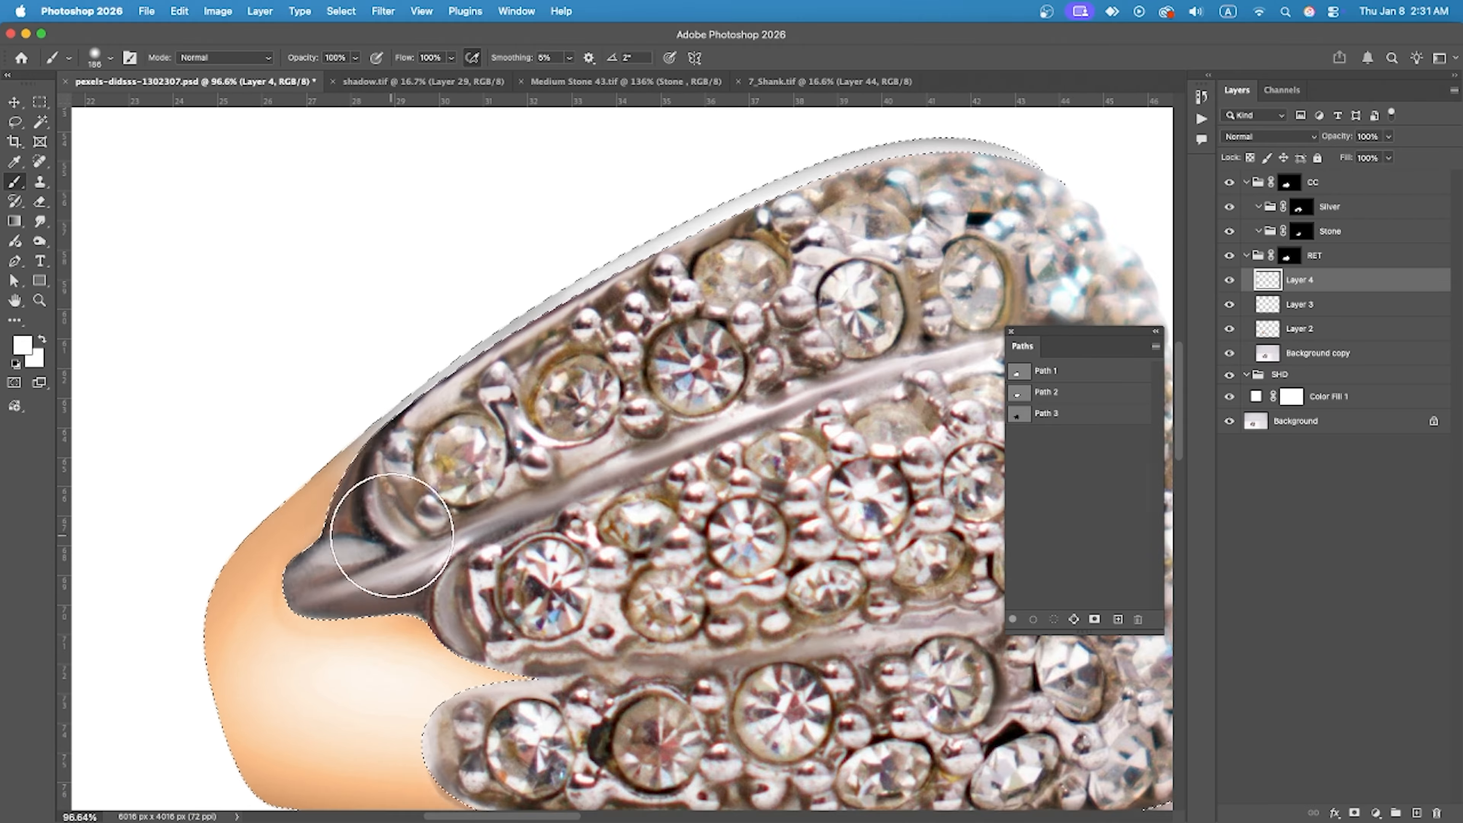
Sample the light metal tone and repaint the rounded end of the lower stone row within the active selection.
scroll(364, 553, down, 1)
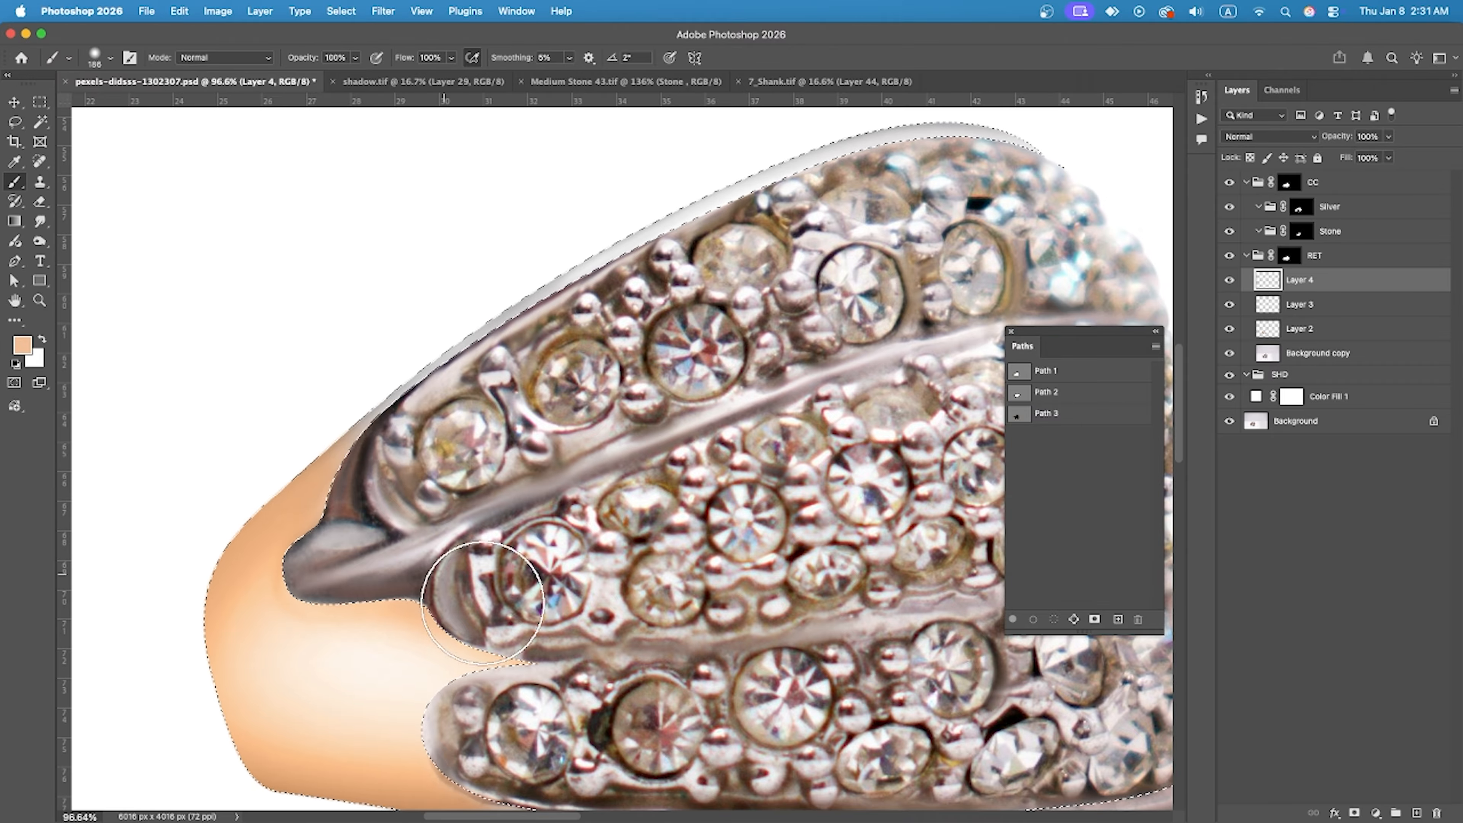
scroll(441, 573, up, 8)
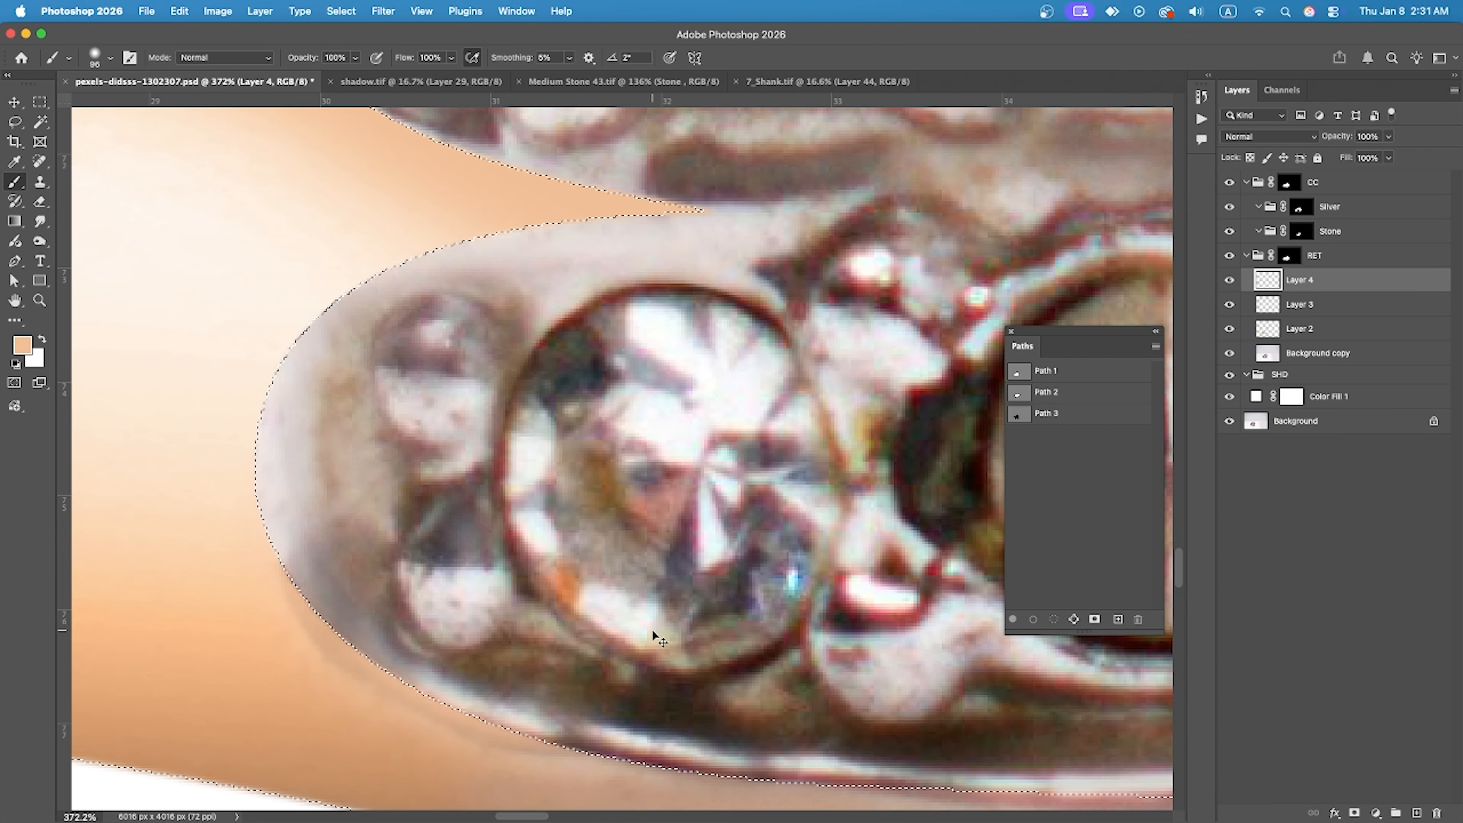
alt+click(449, 693)
ctrl+alt+drag(429, 631, 406, 631)
drag(501, 556, 449, 321)
super+drag(429, 368, 397, 357)
Smooth the rounded end of the lower setting with the Smudge tool at 25% strength, and clear the selection.
click(40, 221)
scroll(346, 432, up, 2)
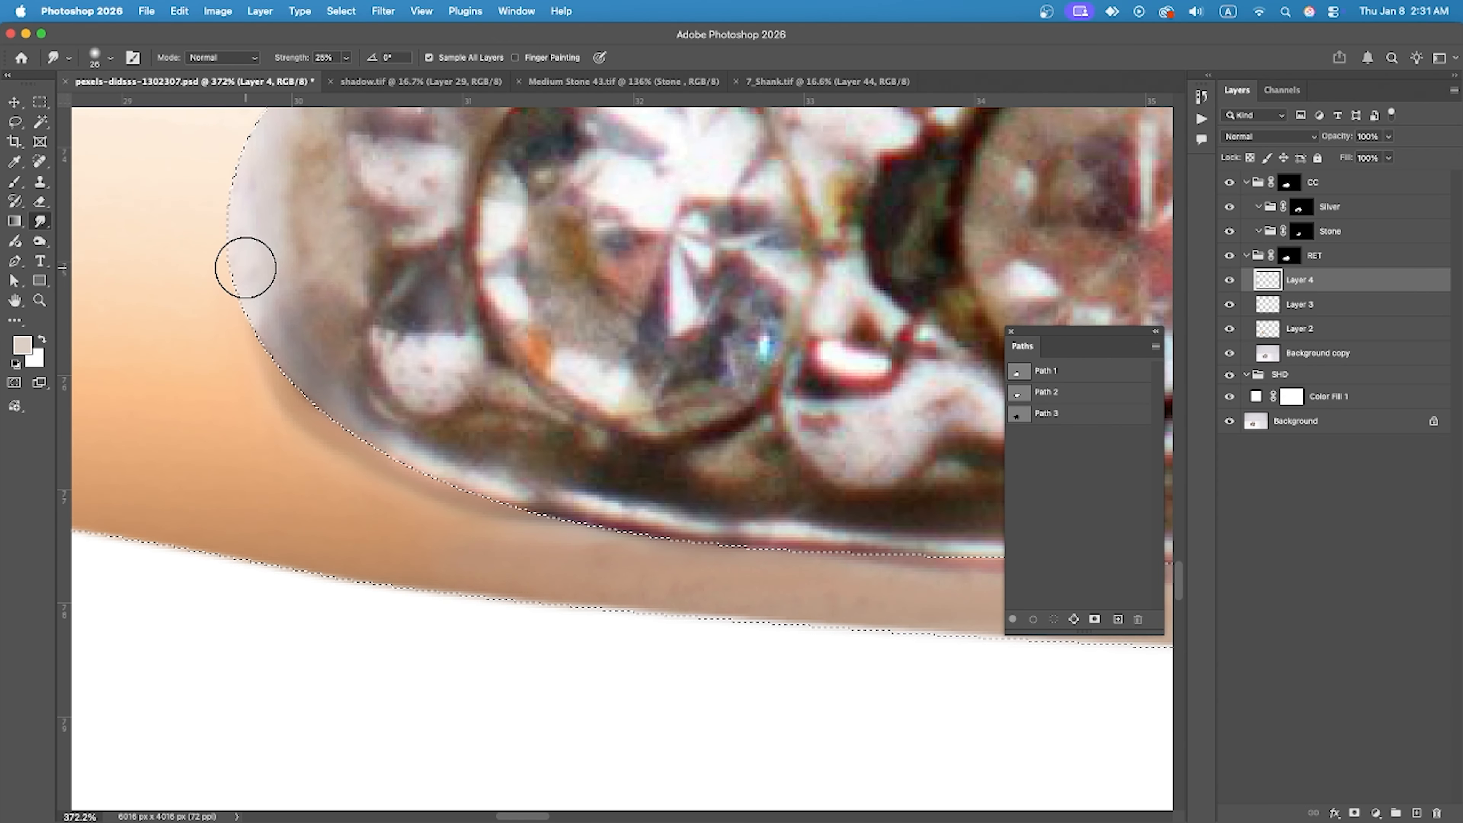
scroll(397, 345, down, 5)
scroll(371, 430, down, 5)
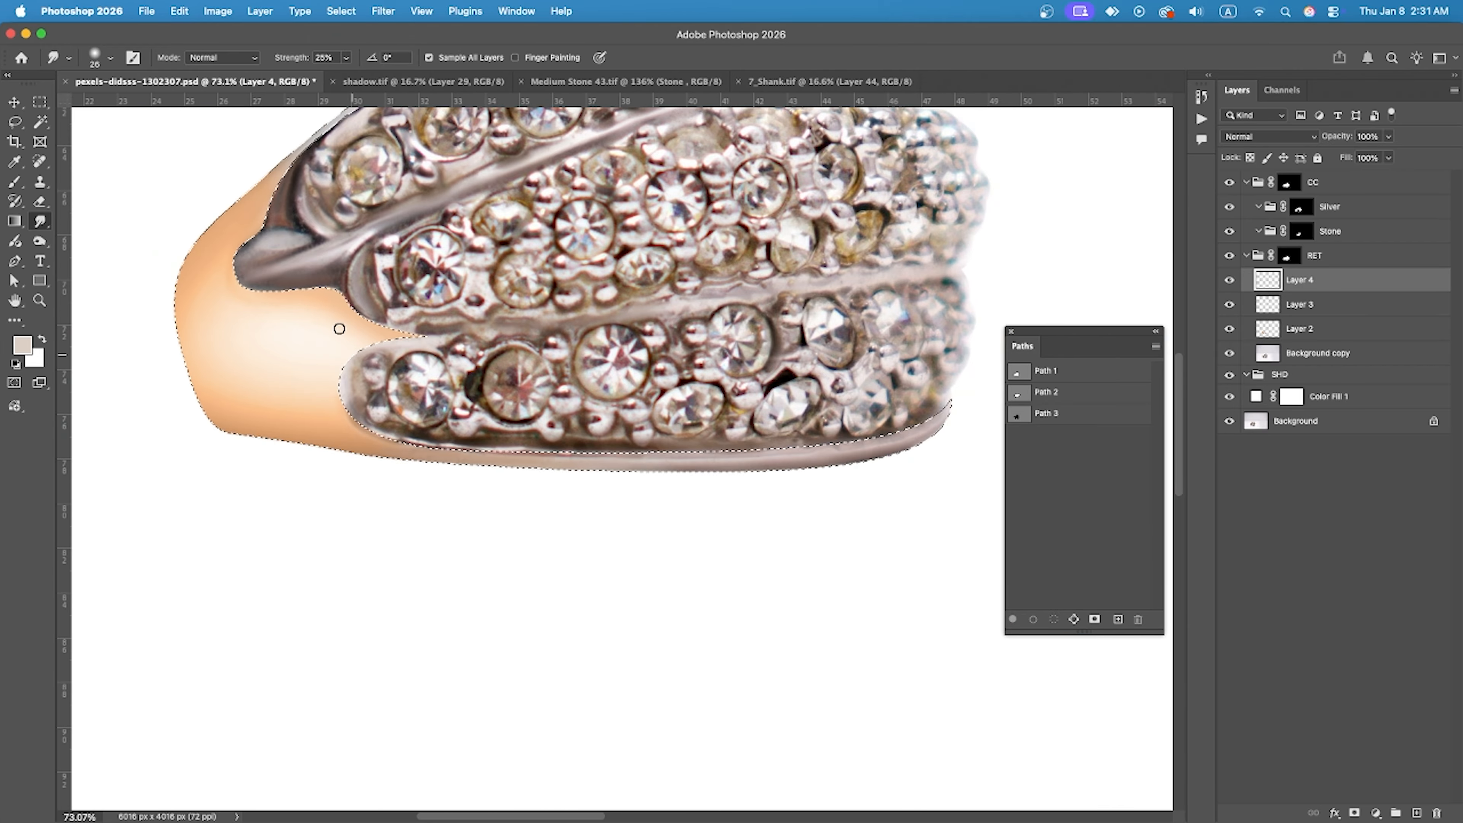
scroll(275, 254, up, 5)
key(super+d)
scroll(374, 308, down, 1)
Soften the setting's edges against the gold band using the Blur tool at 40% strength.
right_click(40, 222)
click(86, 221)
scroll(357, 259, up, 3)
ctrl+alt+drag(357, 258, 352, 261)
scroll(391, 305, up, 4)
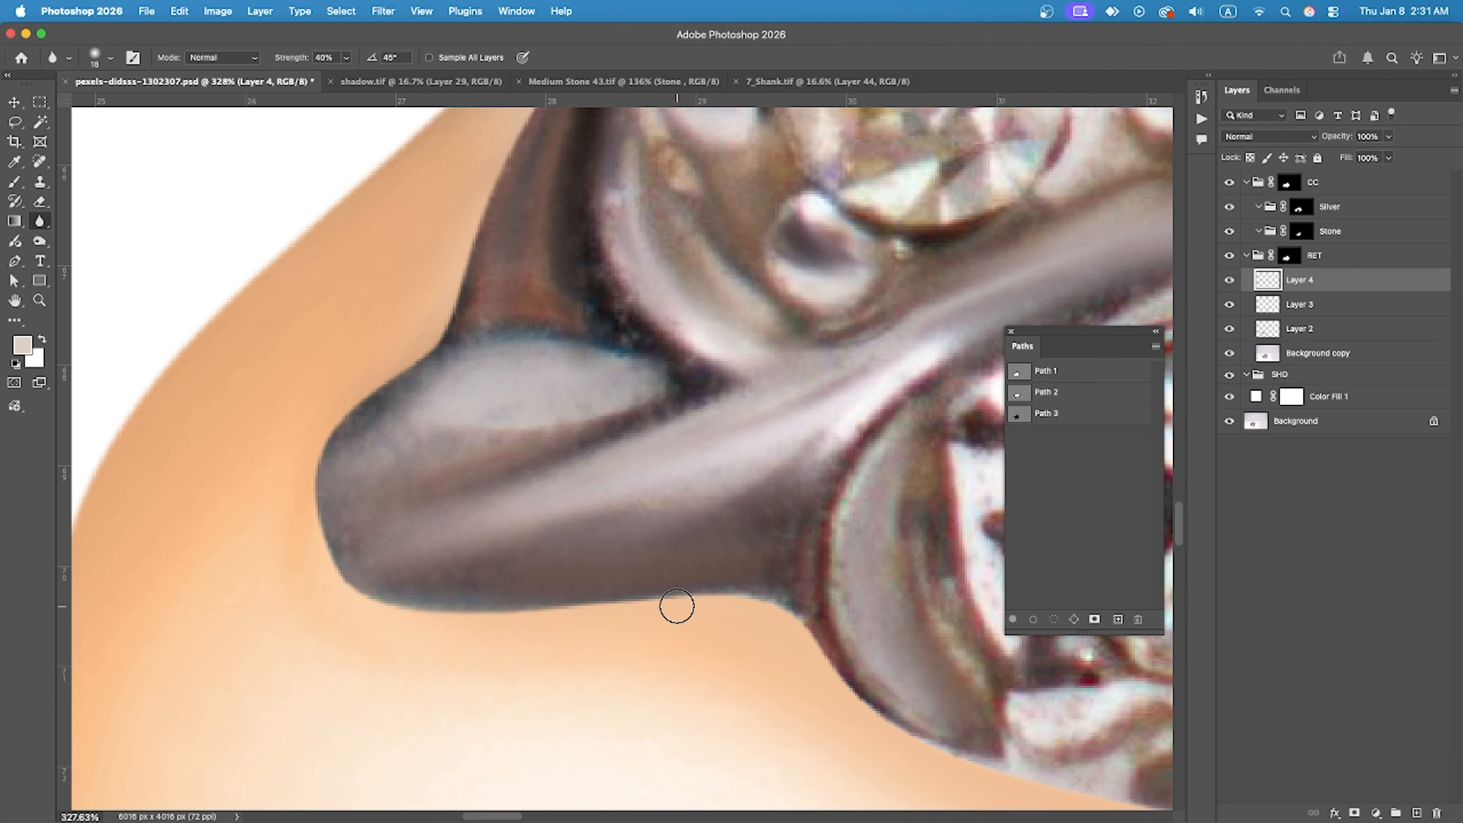
scroll(456, 616, down, 5)
scroll(490, 536, right, 5)
drag(478, 802, 521, 392)
Blur the curved edge of the lower setting's end where it meets the gold band.
scroll(532, 431, up, 4)
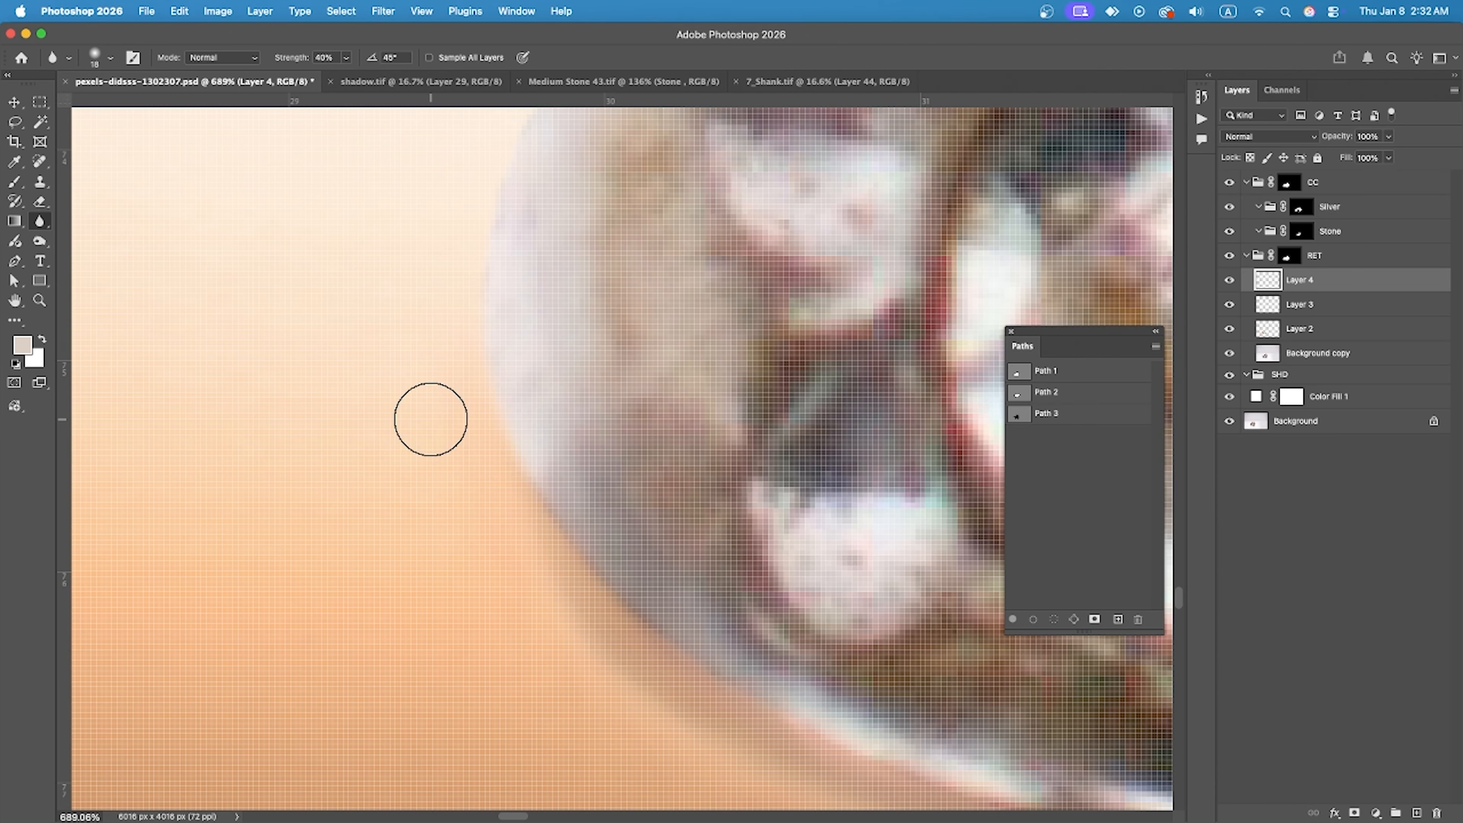
scroll(513, 137, down, 5)
drag(643, 398, 516, 500)
drag(874, 568, 480, 543)
scroll(484, 542, down, 5)
key(bracketright)
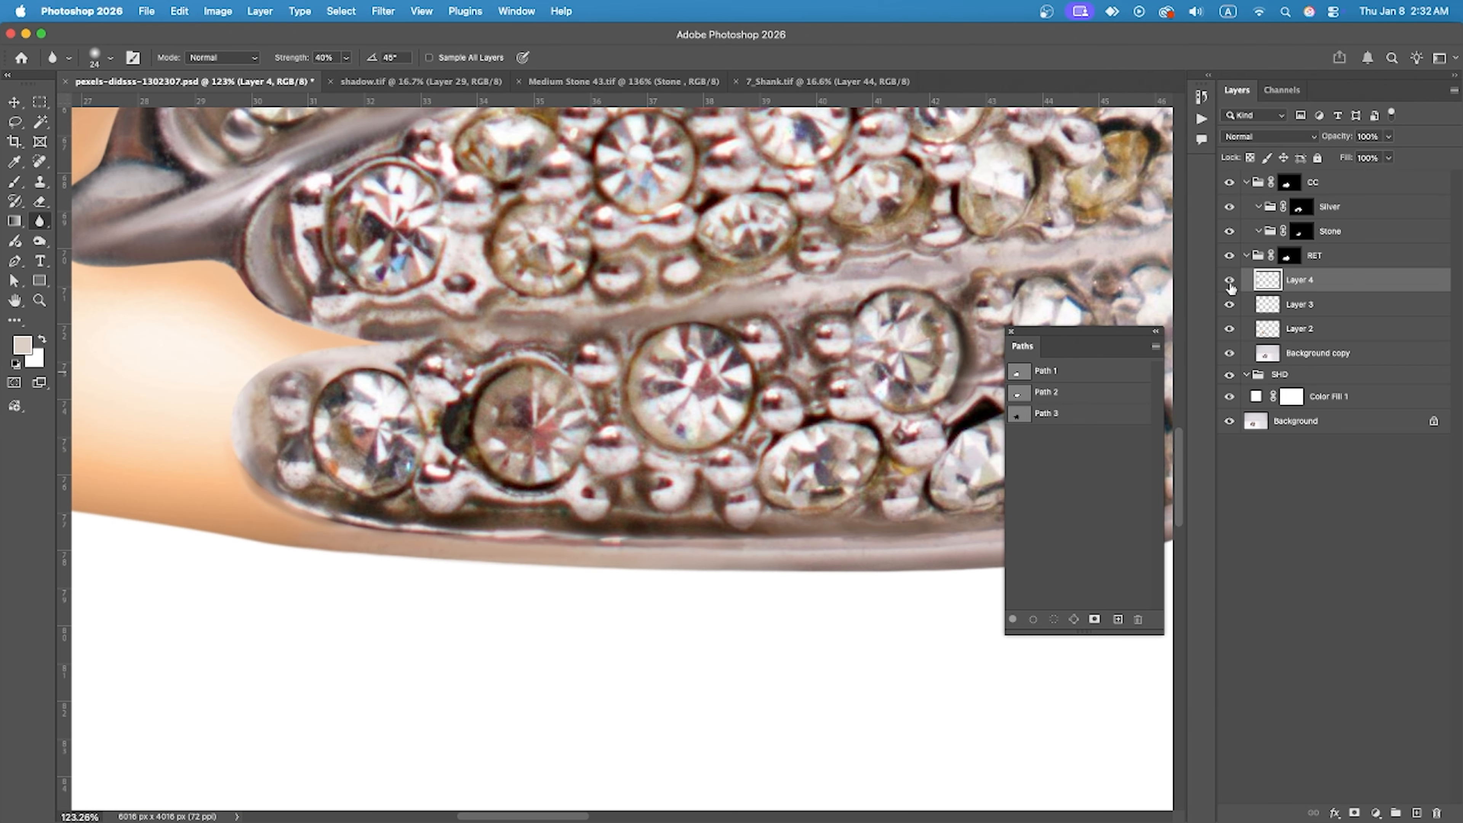
Lighten the lower setting's bottom edge with a sampled pale tone in Lighten brush mode, and compare Layer 4's visibility.
click(20, 188)
drag(350, 510, 368, 509)
scroll(459, 517, up, 5)
click(233, 57)
click(232, 240)
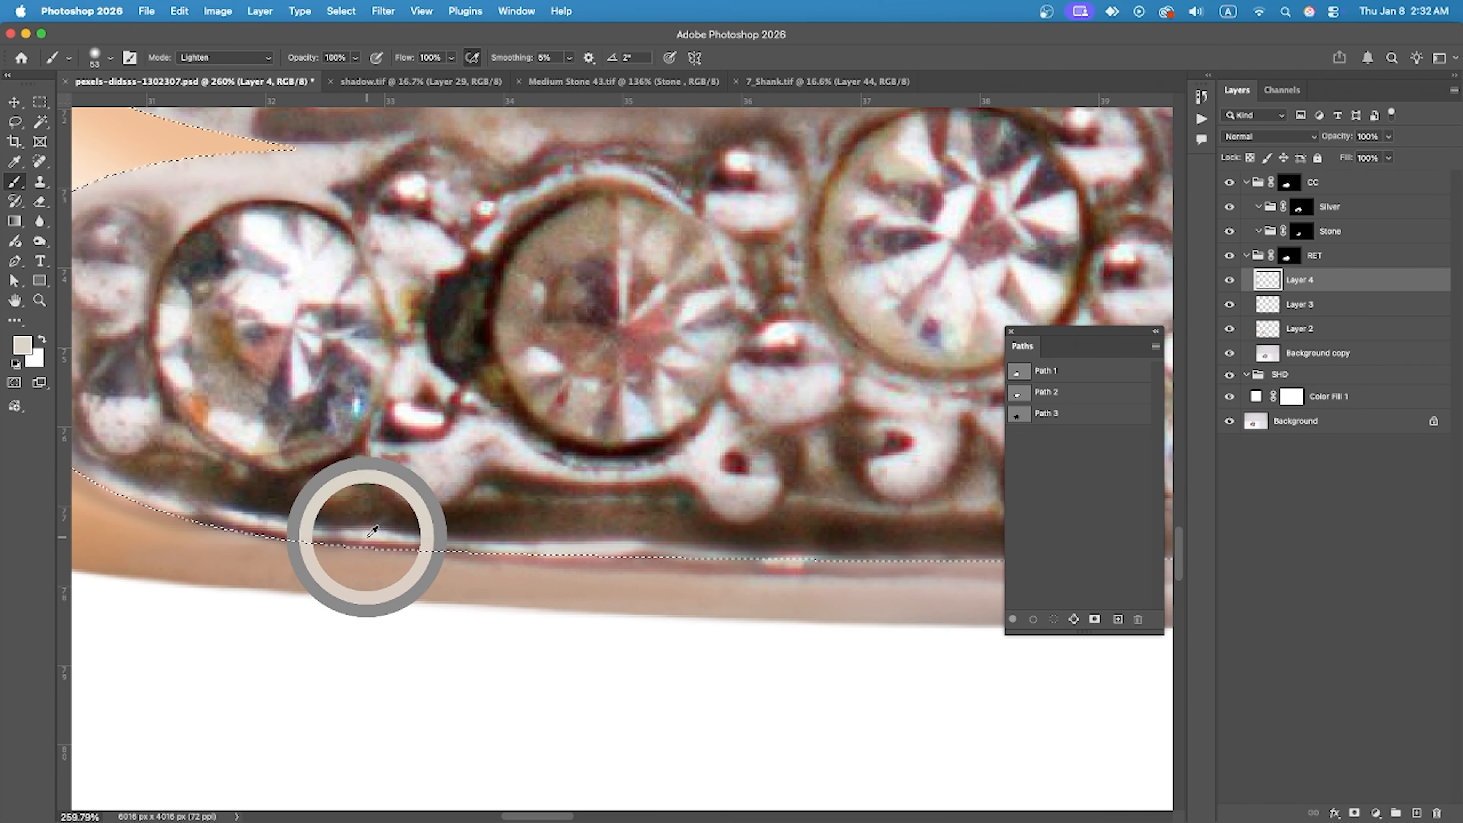
scroll(556, 534, down, 10)
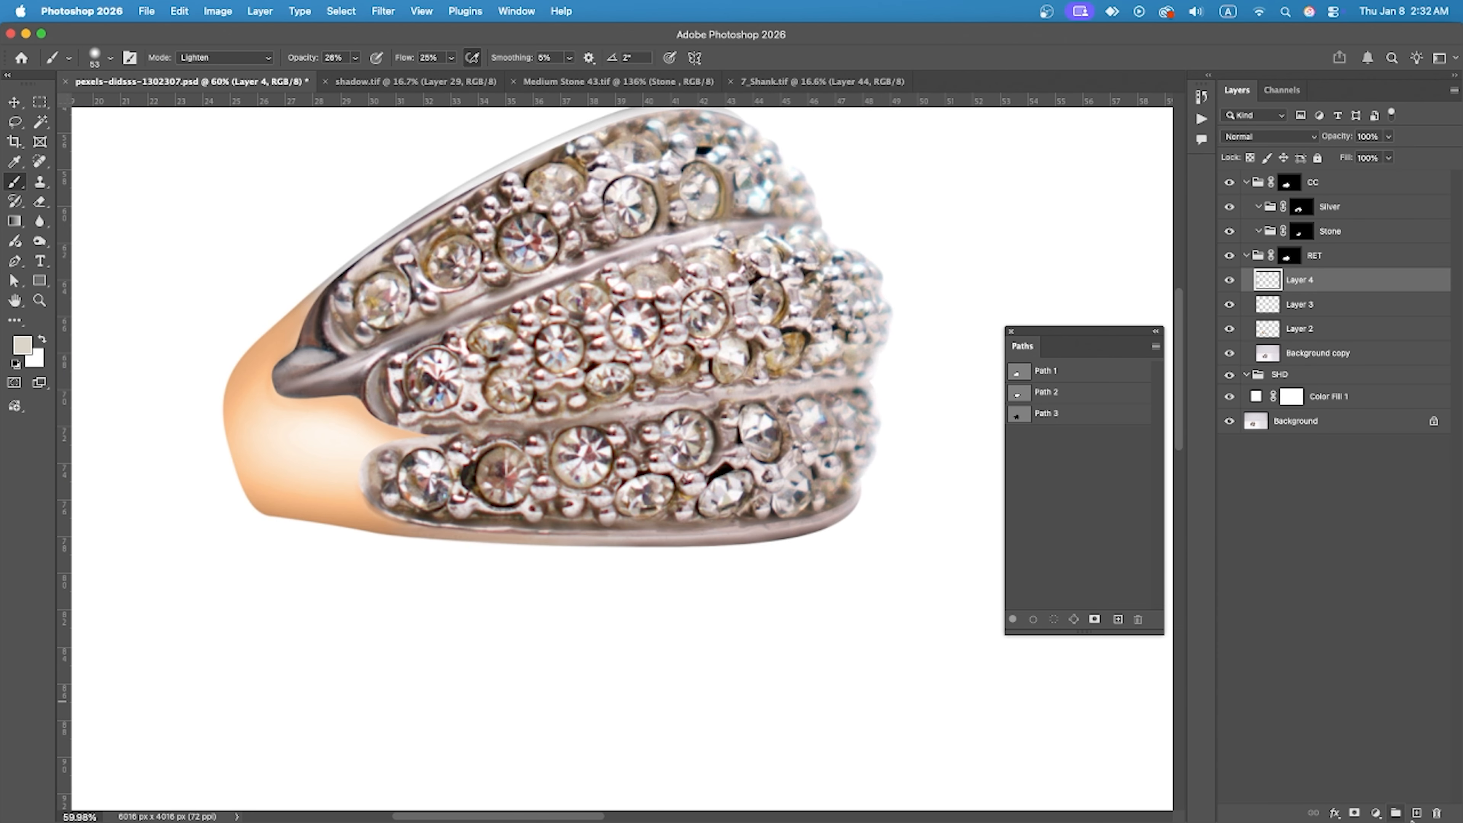
click(1229, 281)
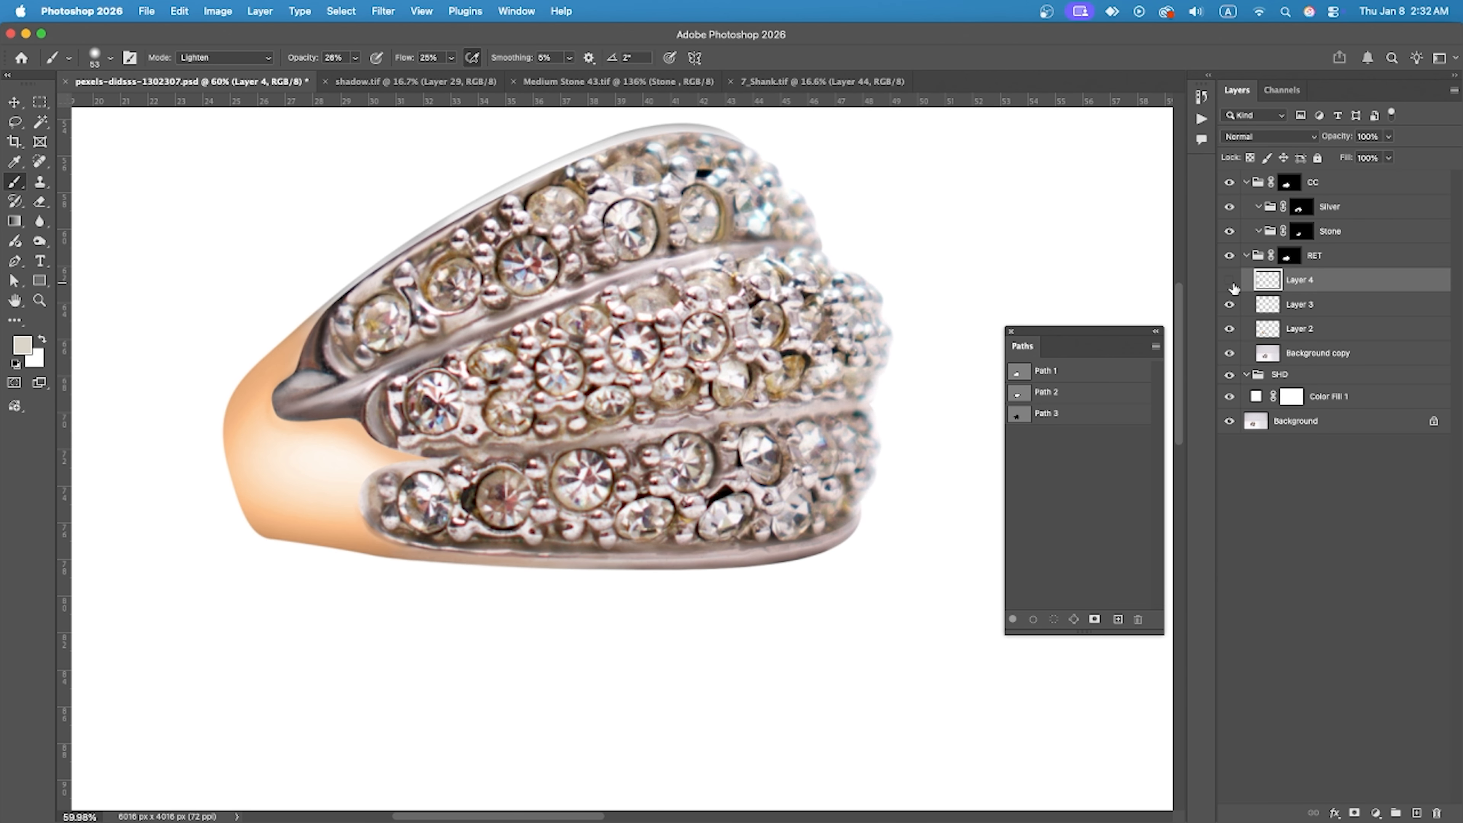
Add a new layer and paint the lower outer rim white within the selection, using Normal mode at 100% opacity and flow.
click(1417, 813)
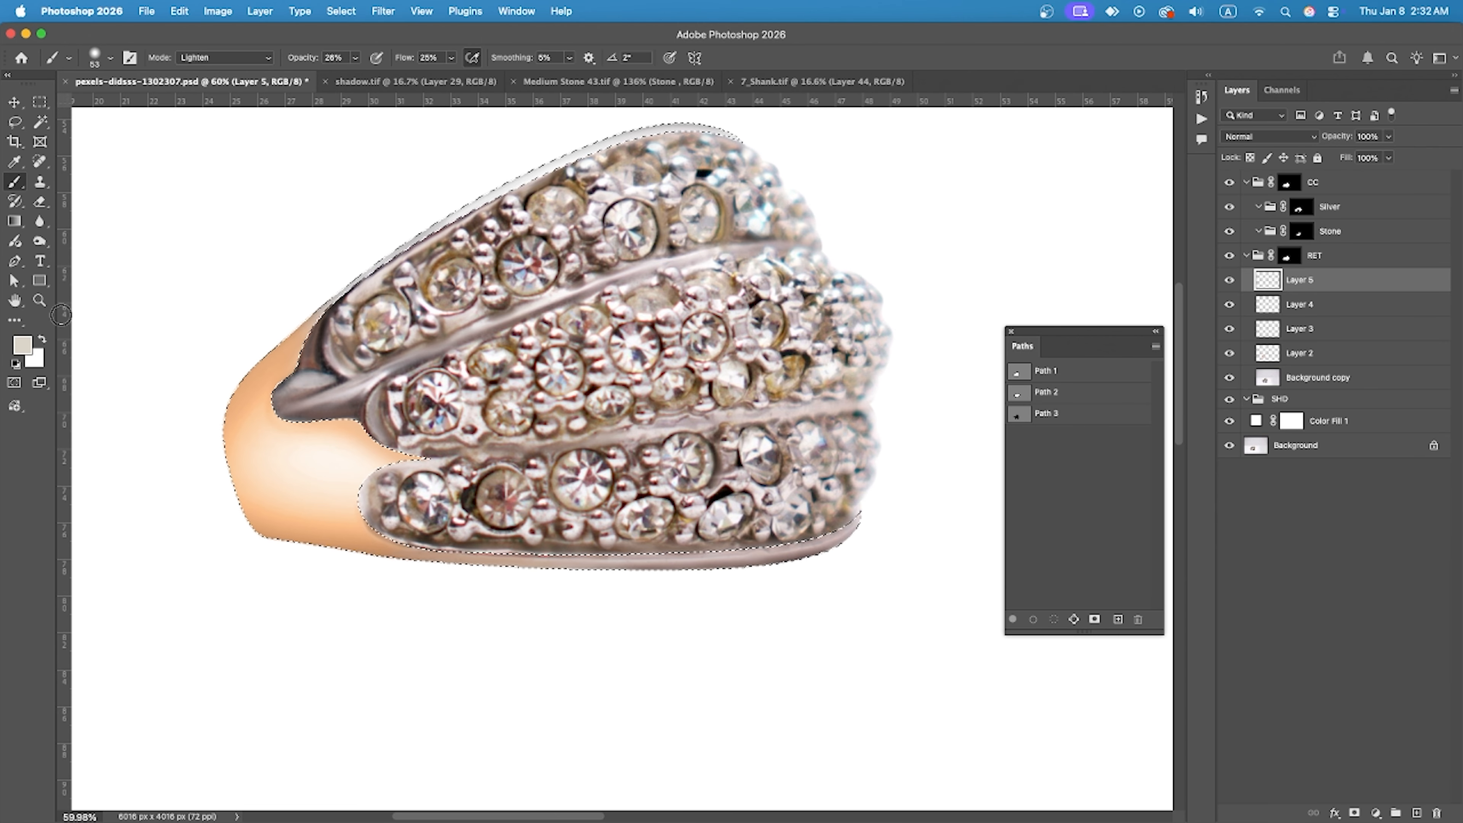
scroll(508, 678, up, 5)
alt+click(435, 591)
scroll(406, 573, down, 5)
scroll(501, 503, up, 4)
drag(450, 499, 490, 504)
scroll(491, 513, up, 2)
click(225, 57)
click(196, 26)
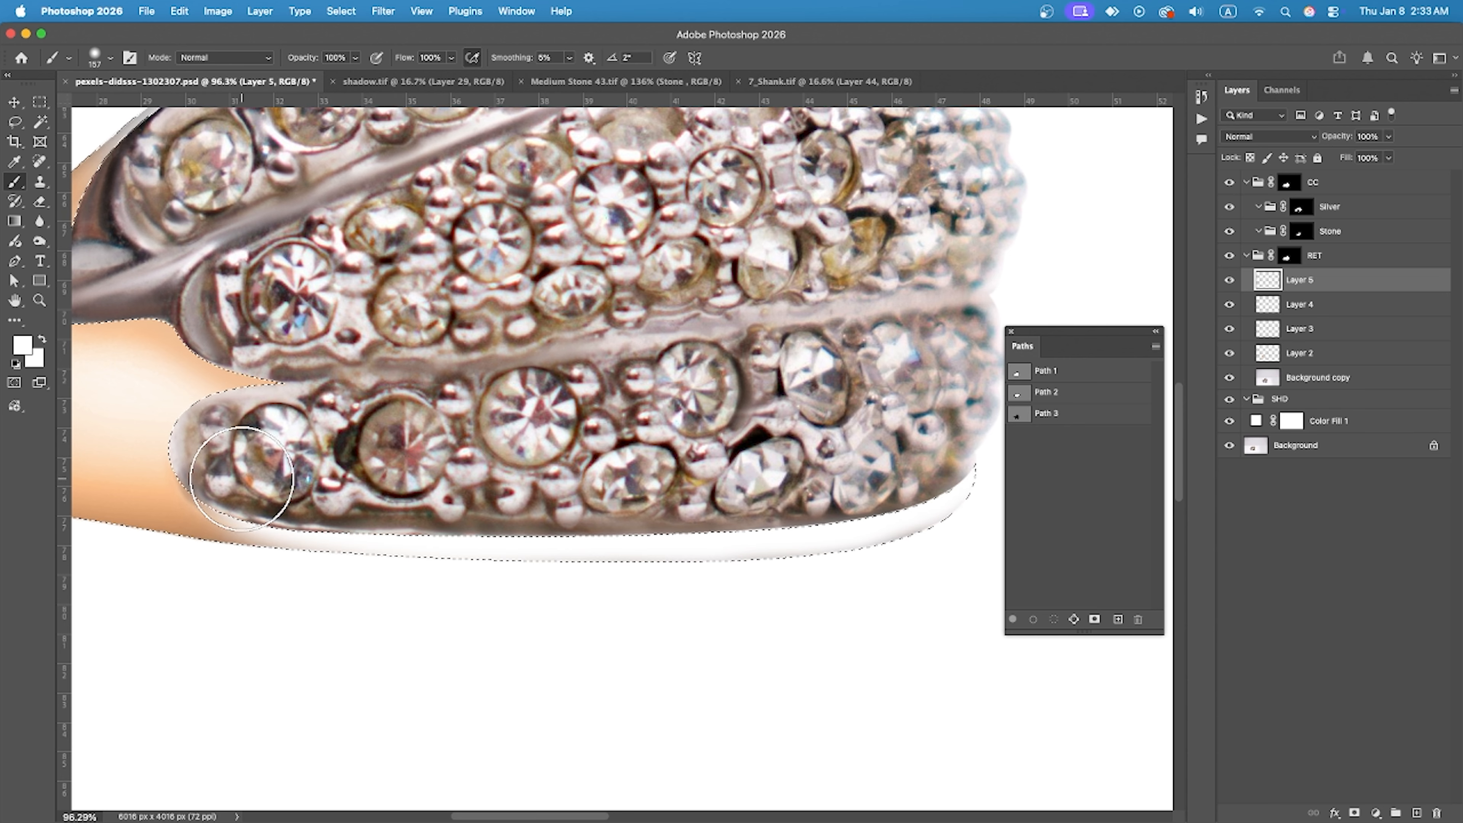
Set the foreground color to black and softly shade the lower rim's outer edge with a brush of size 354.
click(23, 345)
click(921, 739)
click(1168, 535)
scroll(222, 602, down, 2)
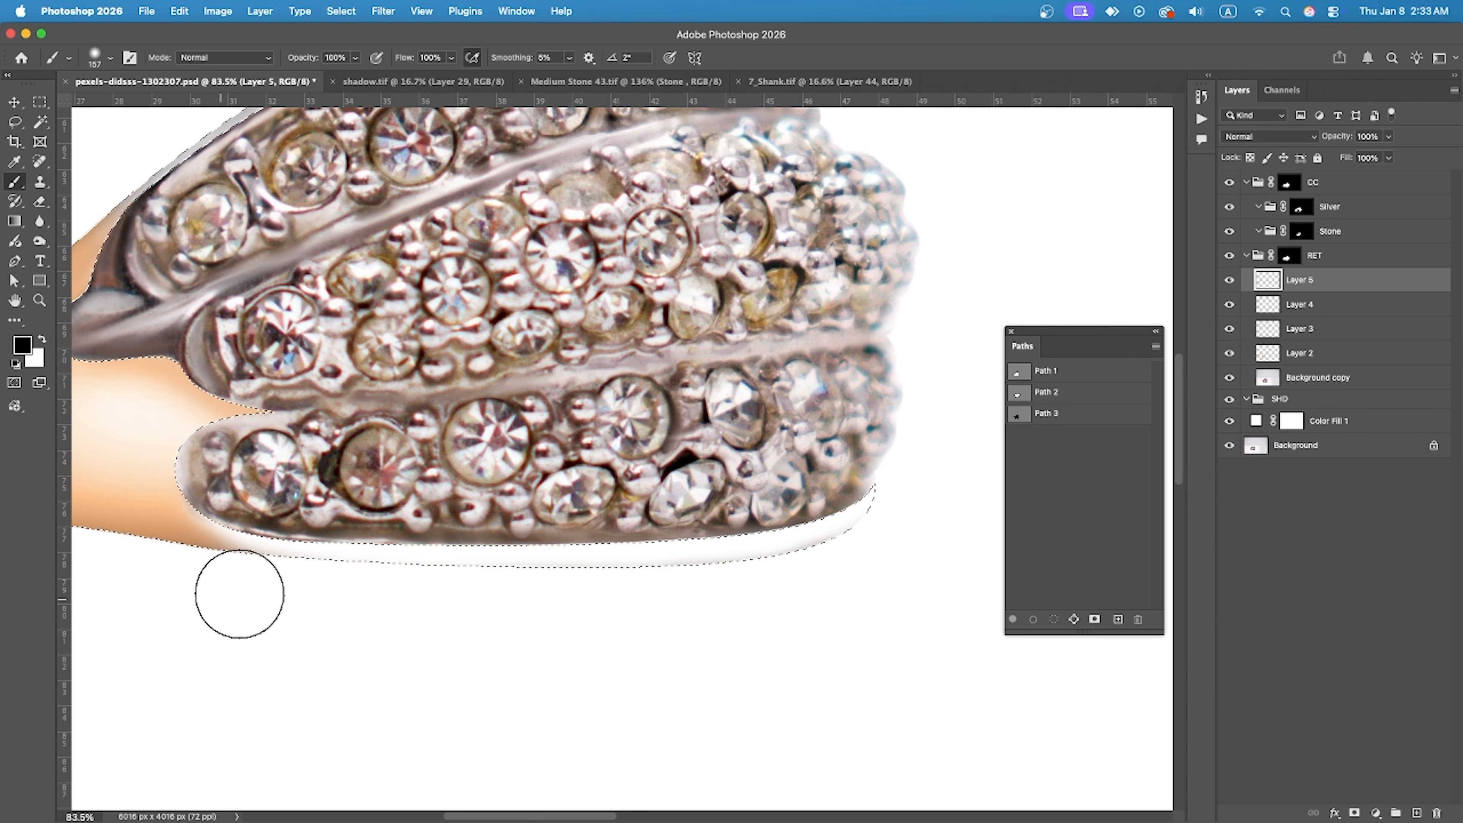
drag(333, 591, 366, 595)
drag(202, 664, 666, 685)
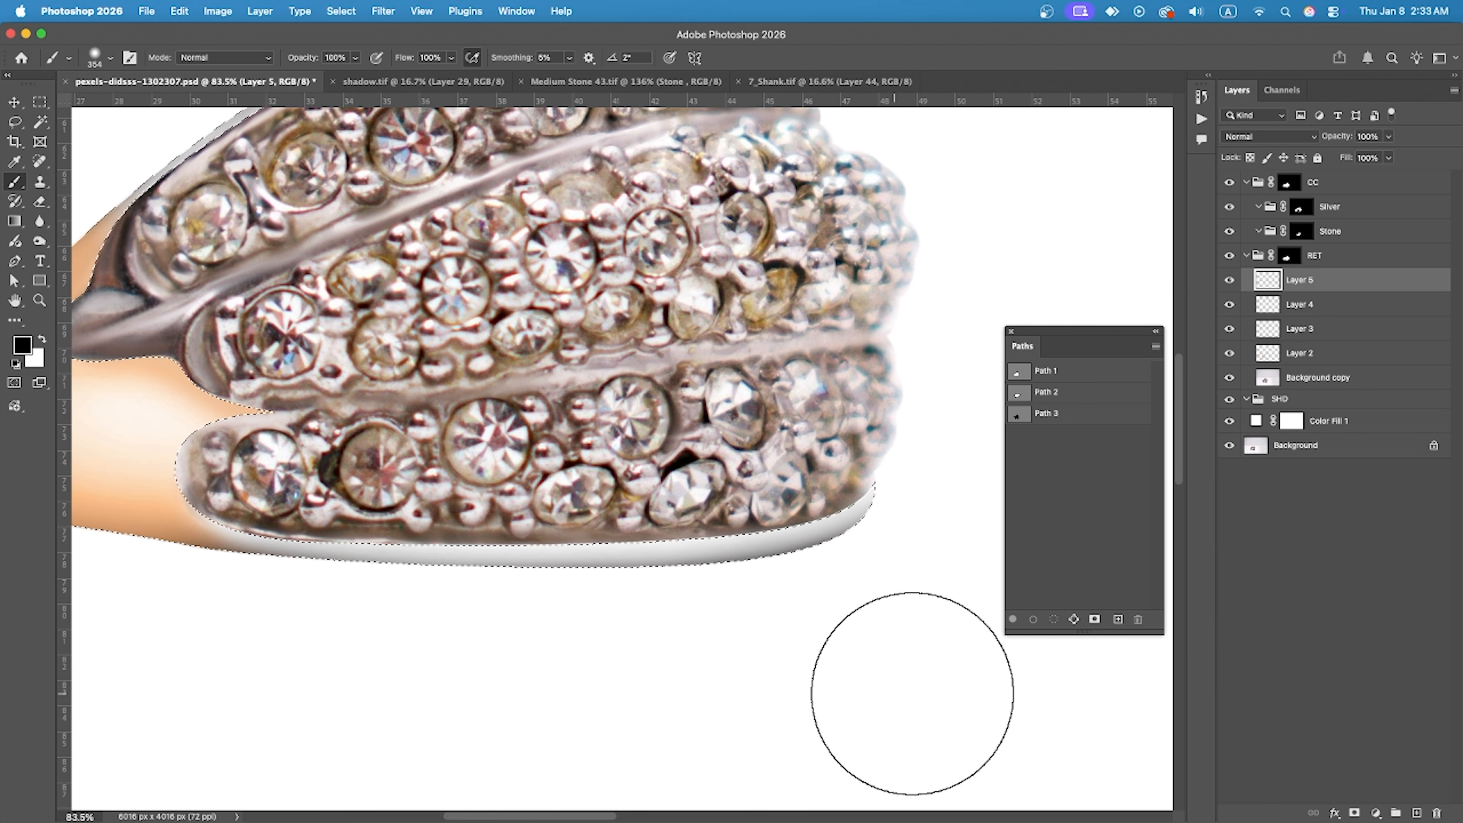
Refine the lower rim's highlights and shading with white and black strokes, and clear the selection.
key(x)
key(x)
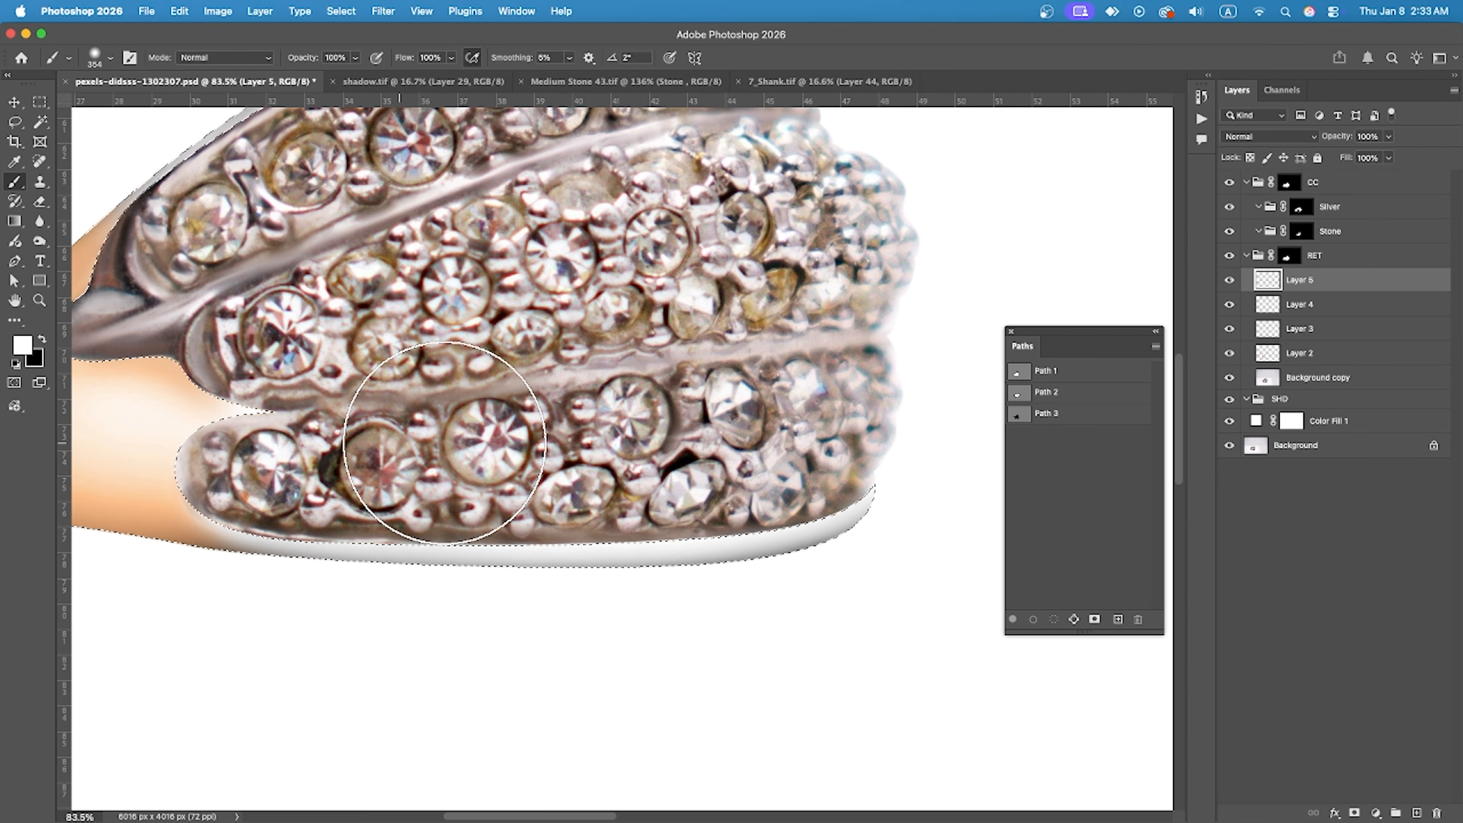
key(x)
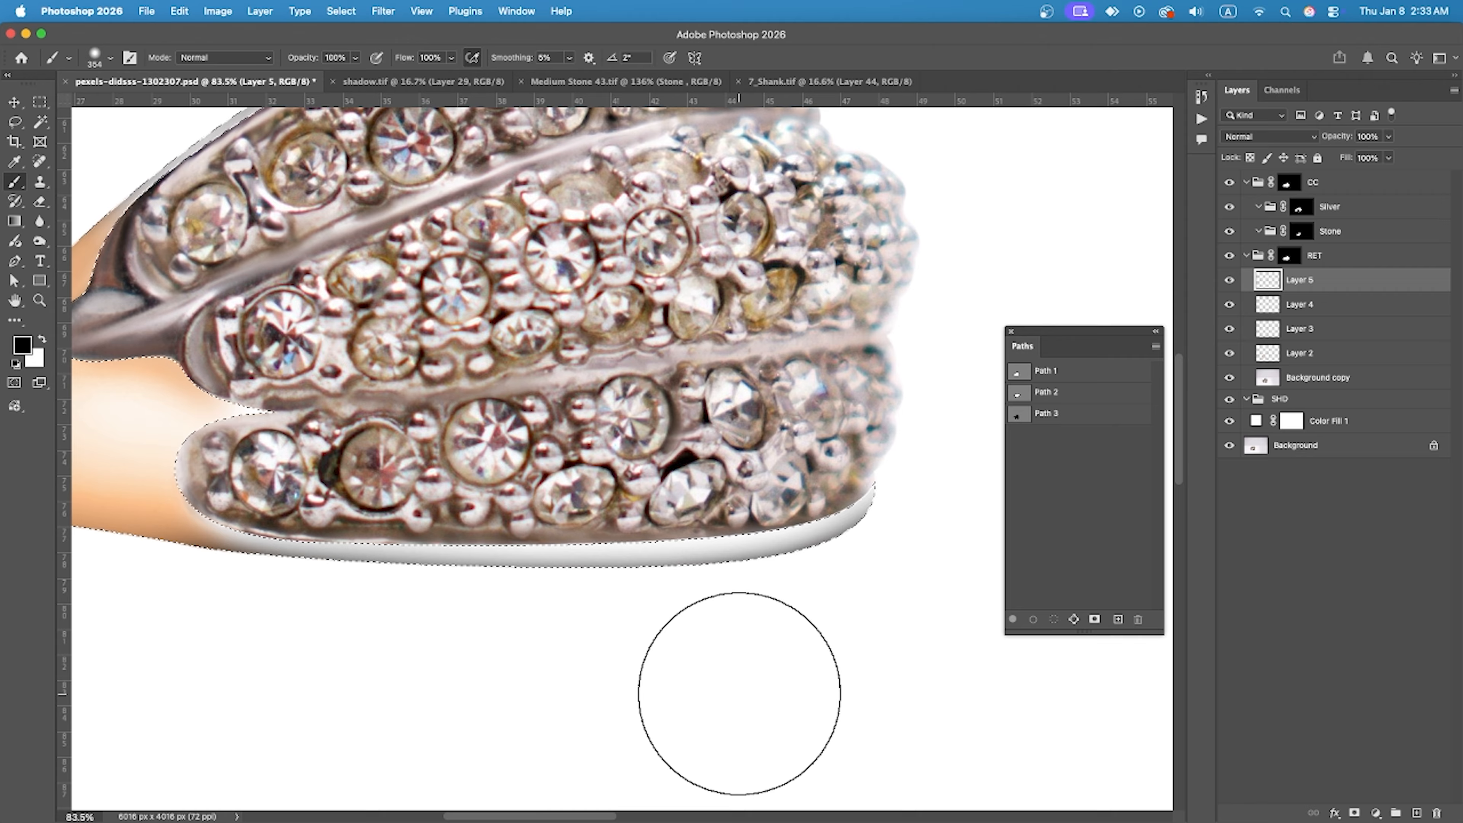
key(super+d)
scroll(576, 594, down, 5)
scroll(576, 593, up, 2)
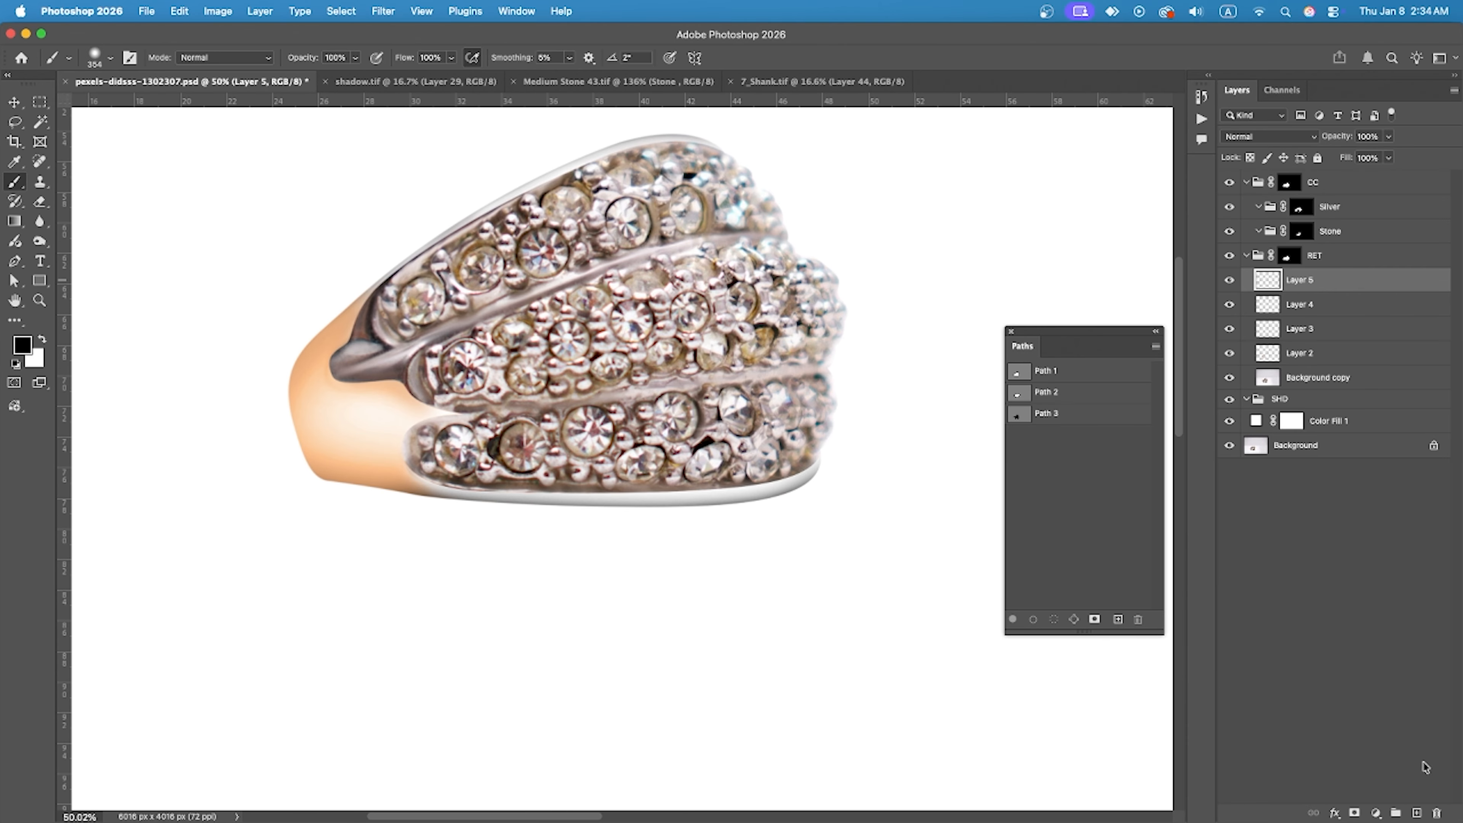
Add a black mask to Layer 5 and paint white with a brush of size 264 to reveal the lower rim's shading.
alt+click(1354, 813)
scroll(734, 519, up, 1)
key(x)
drag(805, 481, 784, 477)
scroll(743, 516, up, 2)
drag(864, 499, 557, 560)
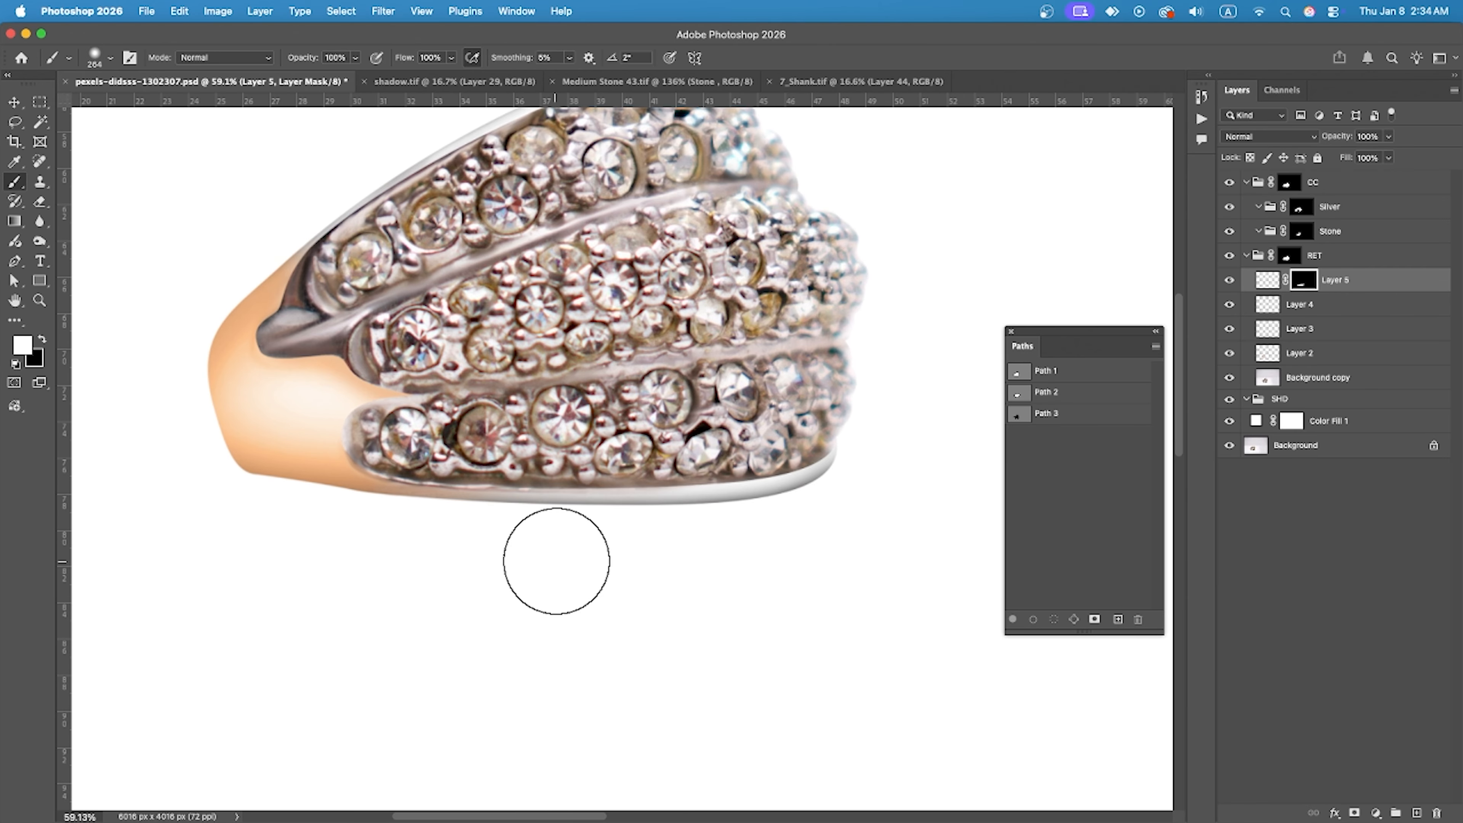
Blend the start of the lower rim's shading into the gold band and apply Layer 5's mask.
scroll(407, 547, up, 5)
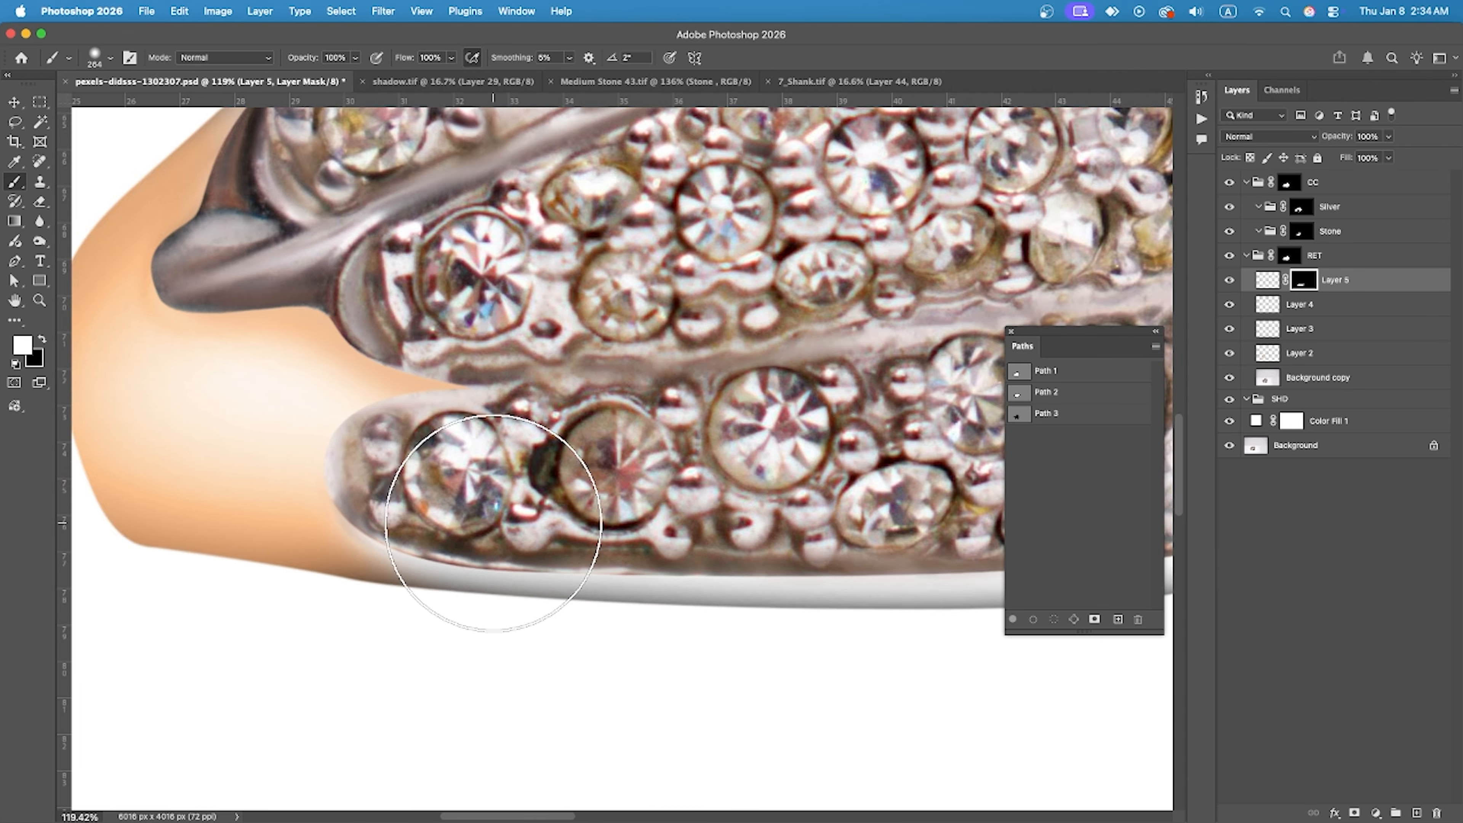
scroll(494, 523, down, 5)
right_click(1305, 281)
click(1338, 326)
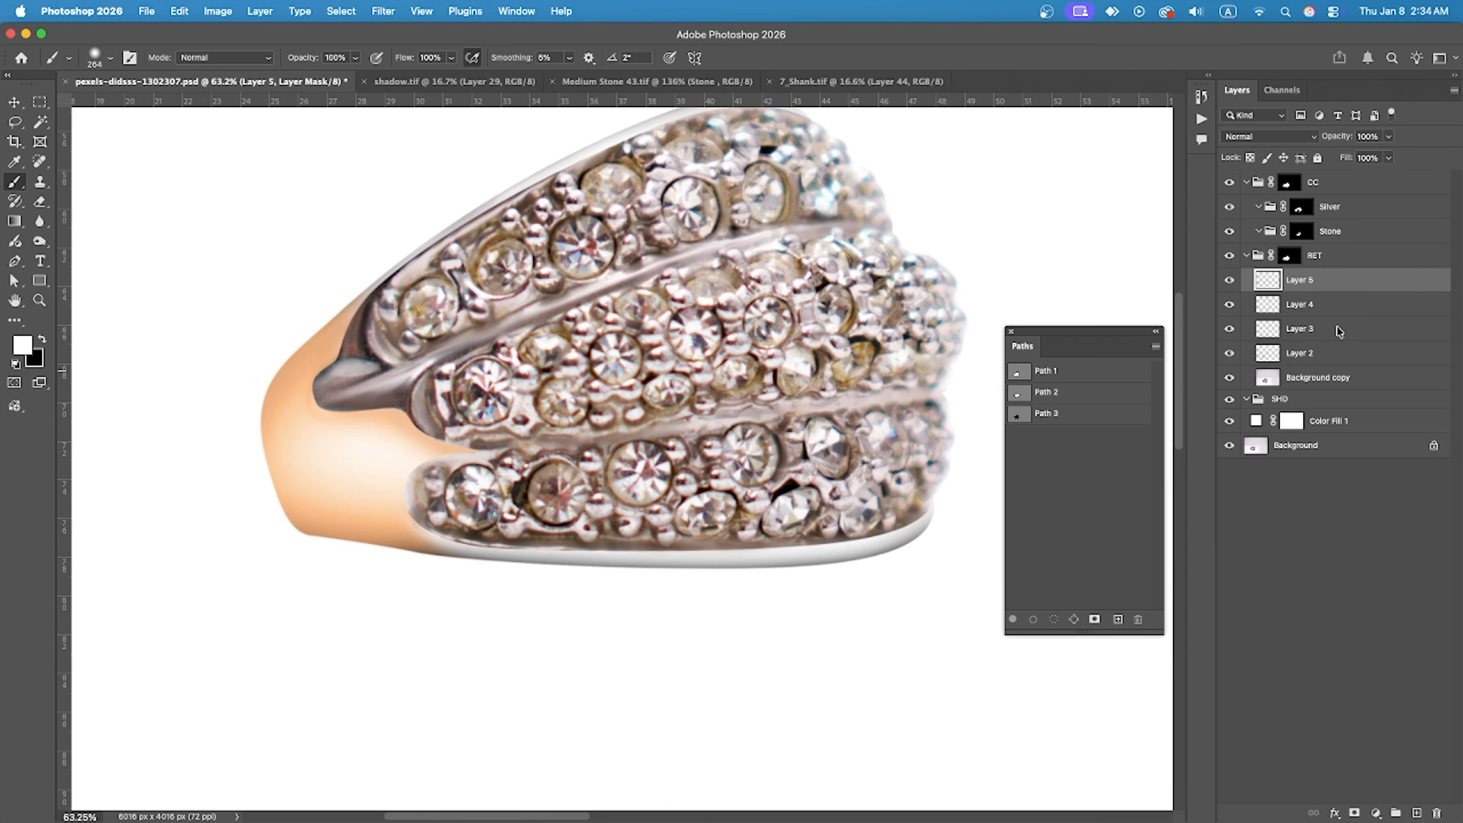
Apply a Gaussian Blur with a 1-pixel radius to Layer 5.
click(382, 11)
mouse_move(423, 219)
click(619, 277)
scroll(476, 529, up, 7)
scroll(1048, 333, down, 10)
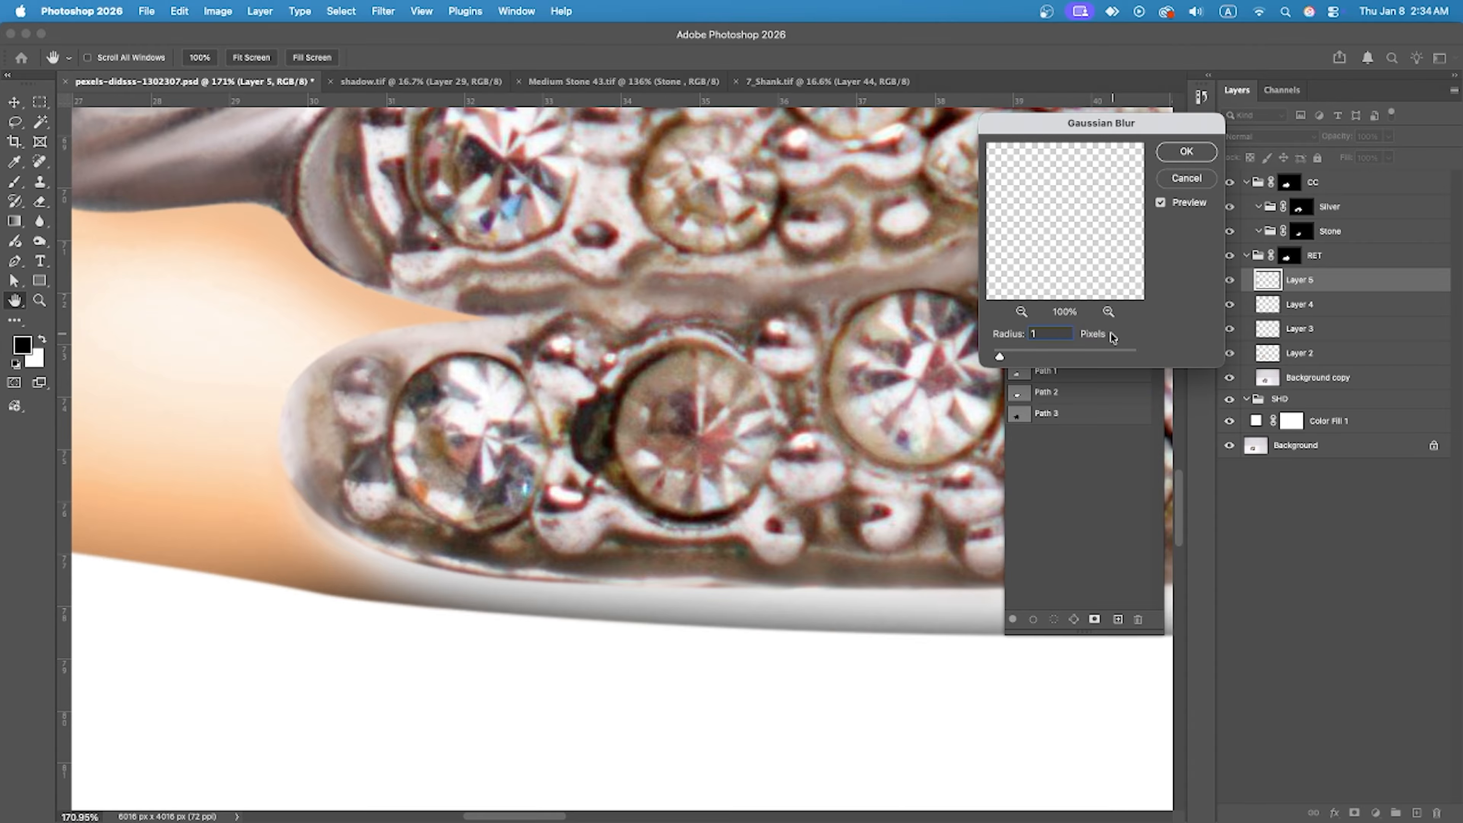
key(Return)
key(b)
scroll(747, 670, down, 10)
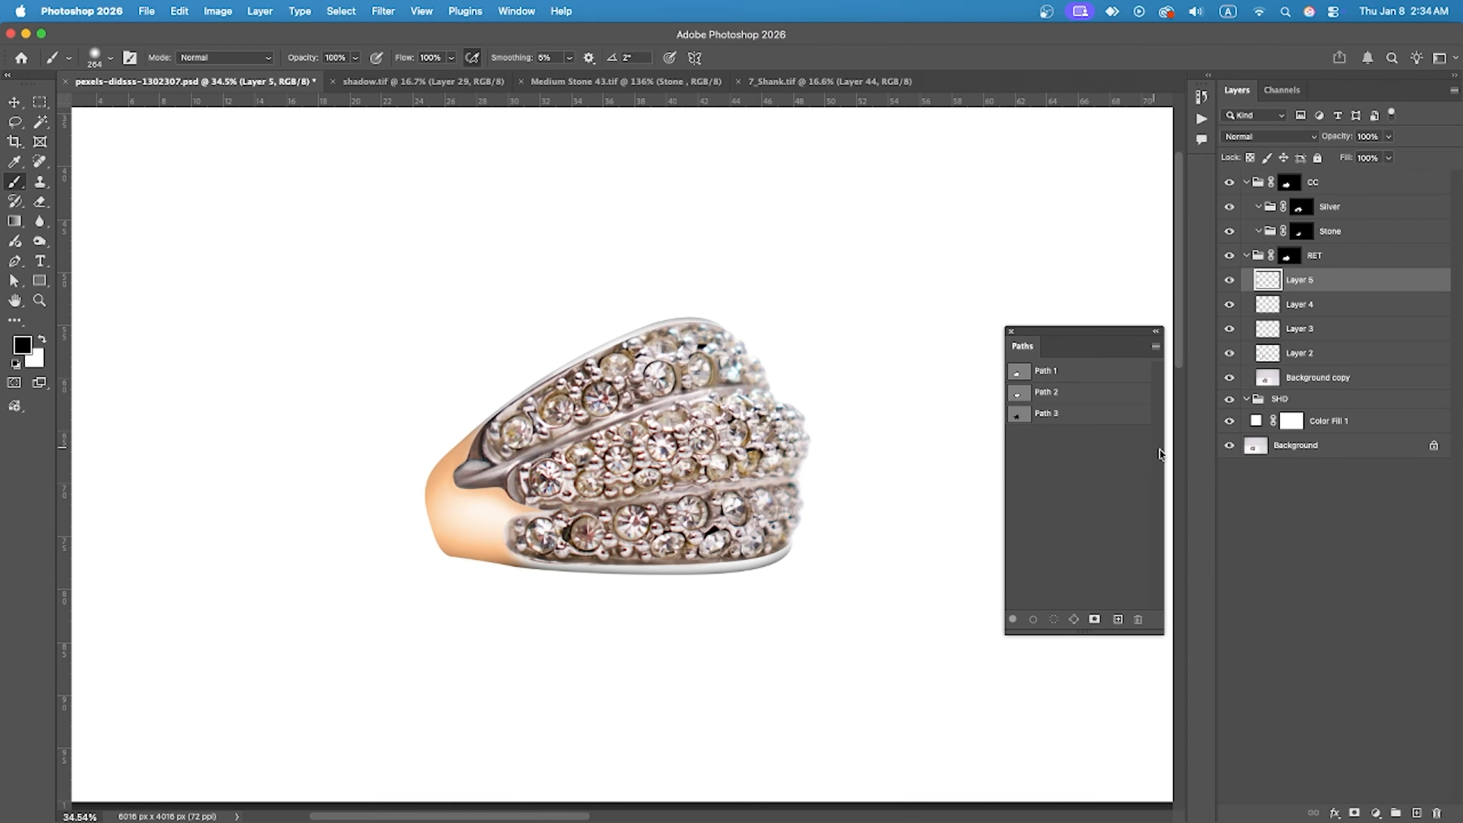
Compare the retouched ring with the original Background layer by toggling the other layers' visibility.
alt+click(1229, 445)
alt+click(1229, 445)
alt+click(1229, 445)
alt+click(1229, 445)
Create Layer 6 as a merged copy of the retouched ring and run the noise reduction basic action on it.
click(1417, 812)
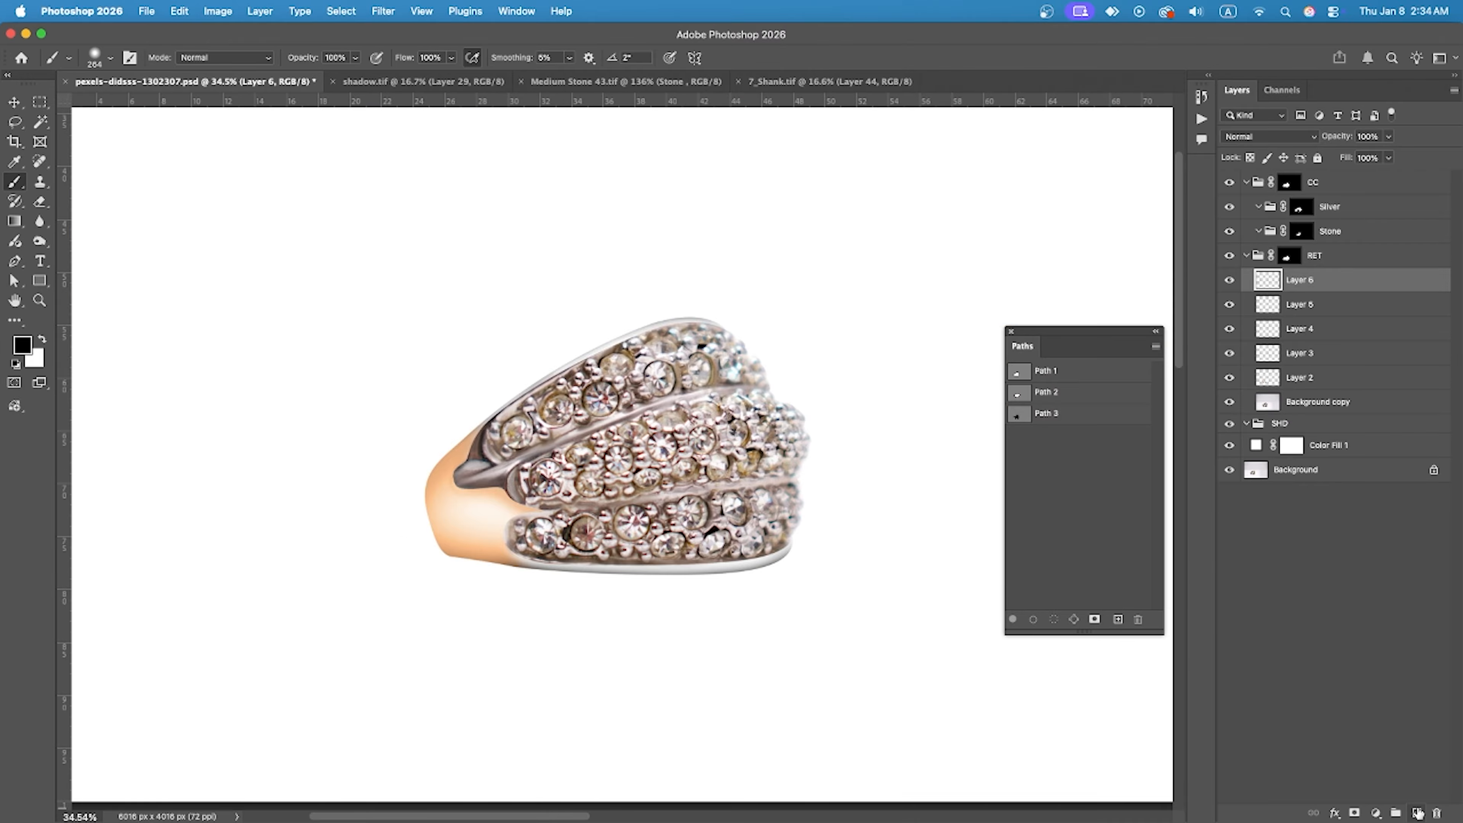
click(517, 11)
click(538, 72)
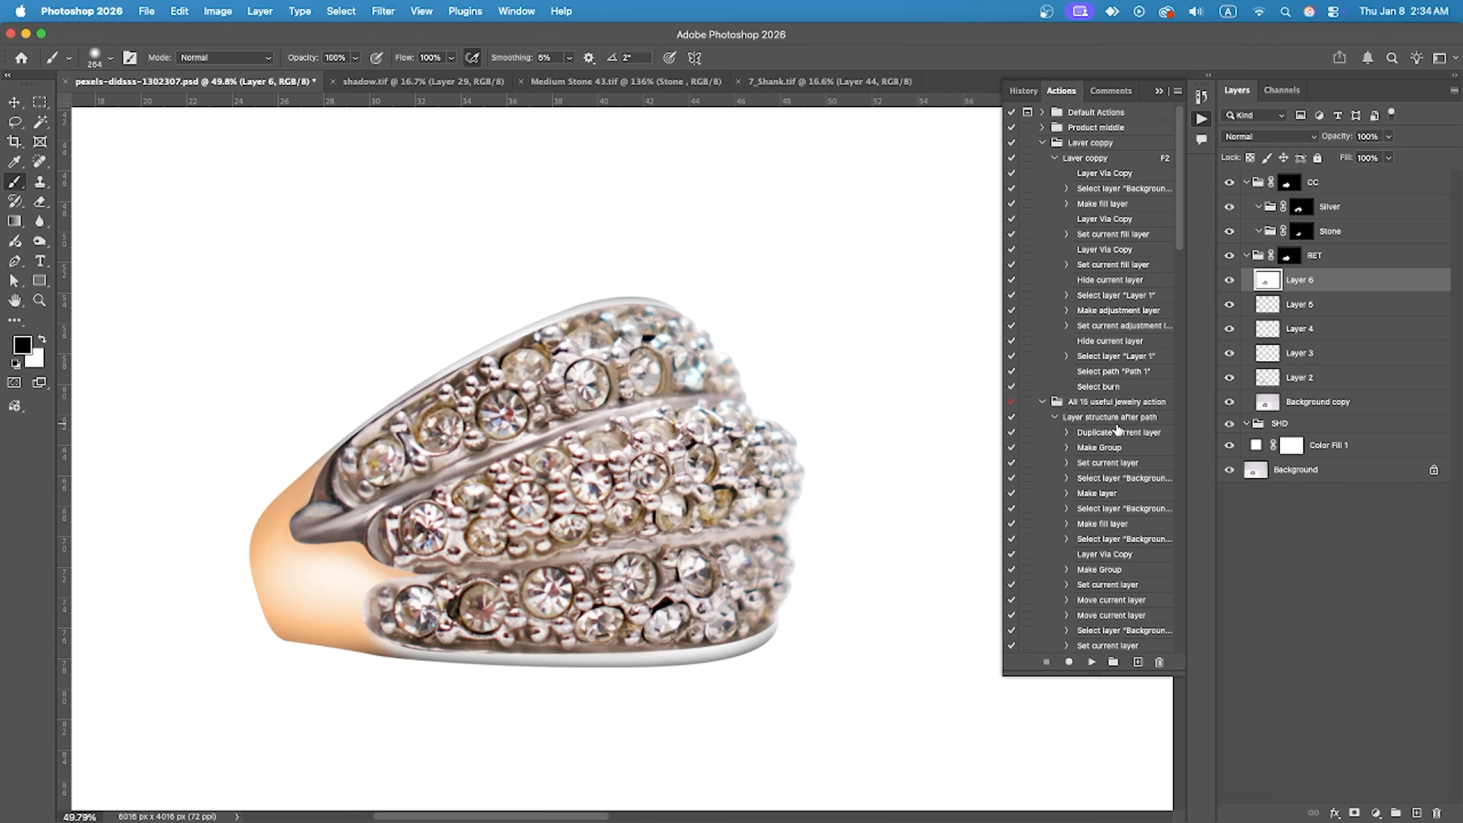
scroll(1117, 430, down, 20)
scroll(1114, 541, up, 10)
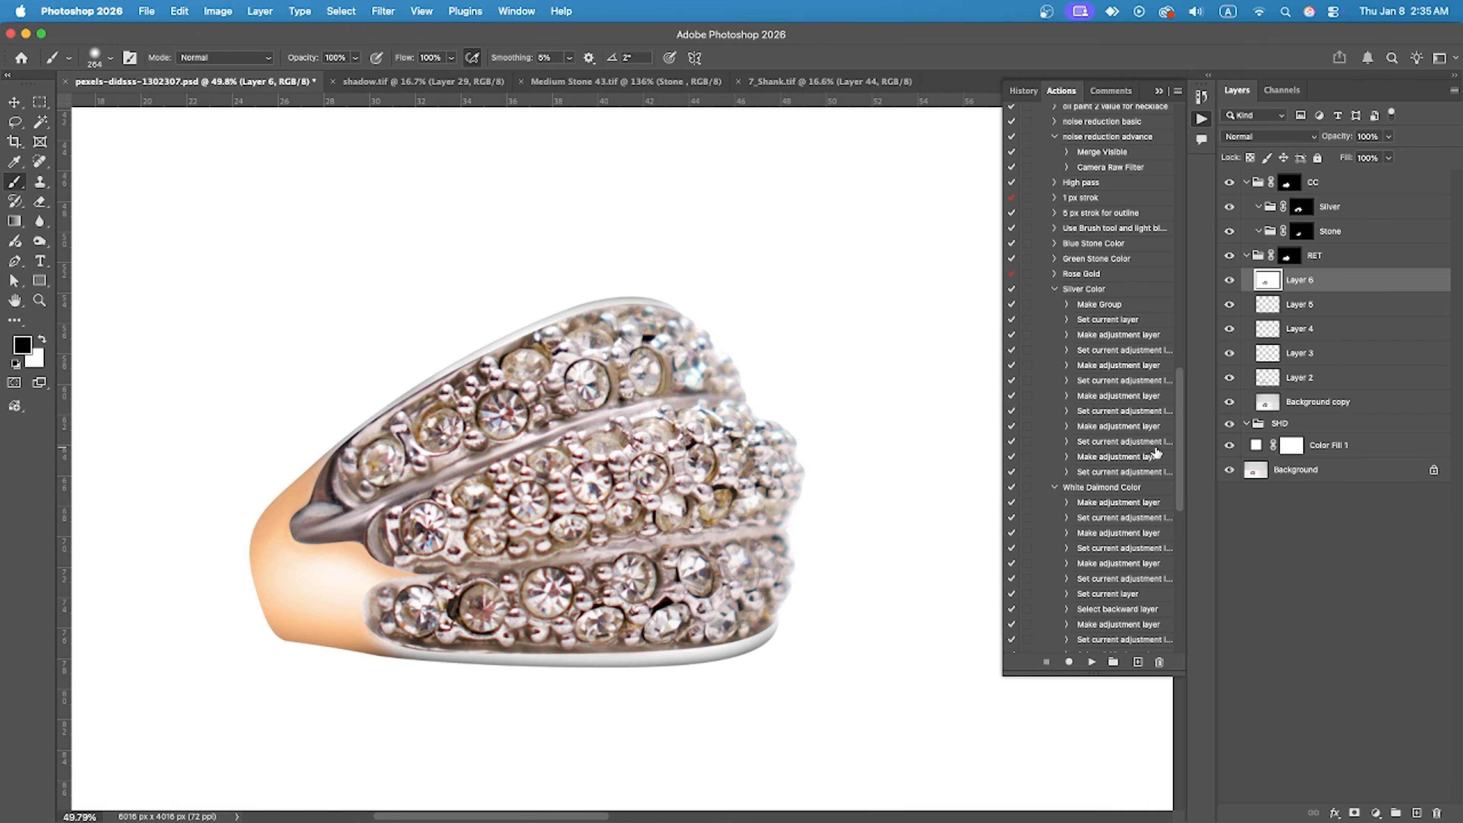
click(1091, 662)
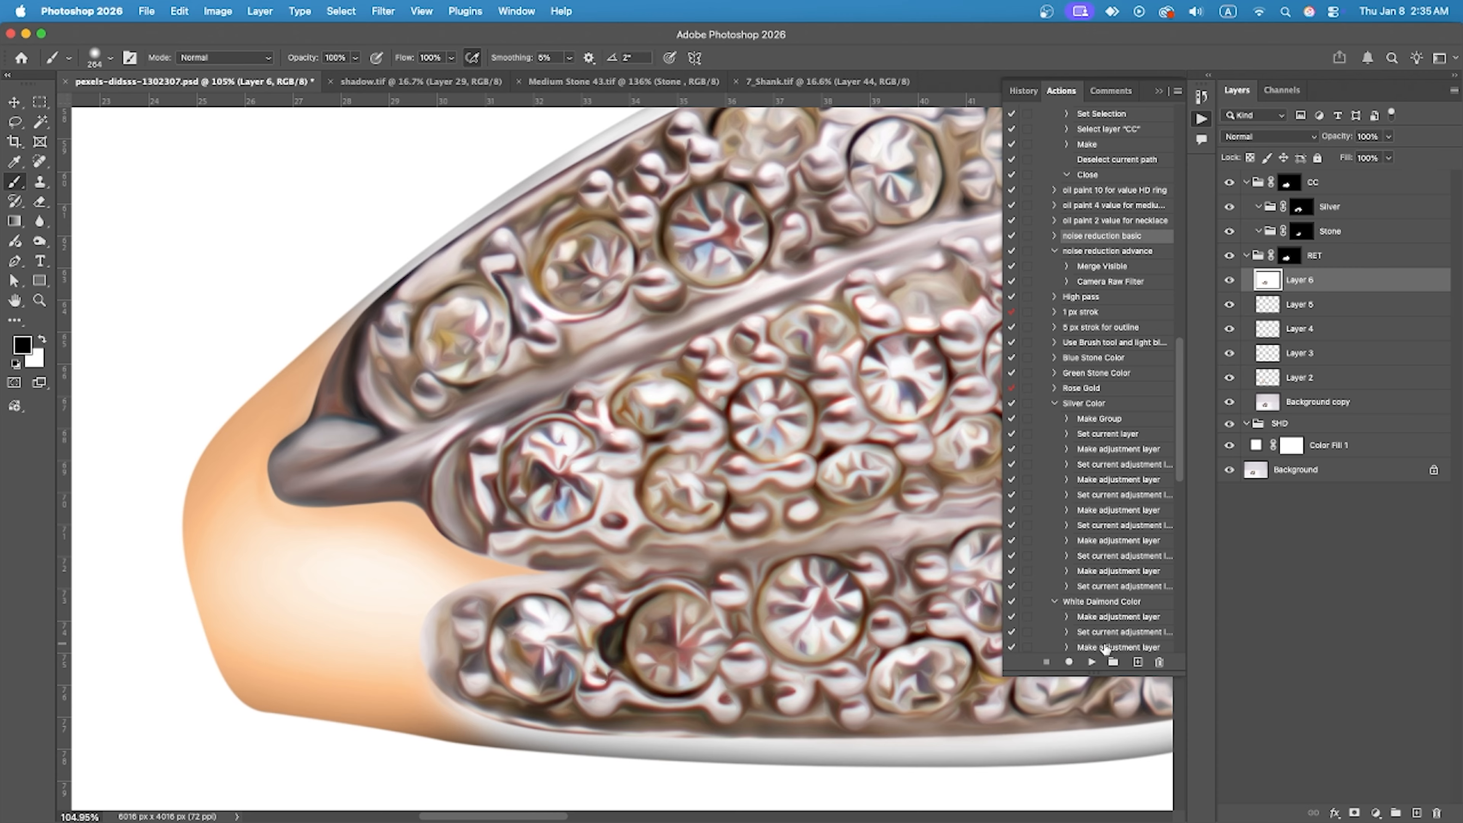
Hide Layer 6 with a black mask and load the Silver group's mask as a selection.
alt+click(1354, 813)
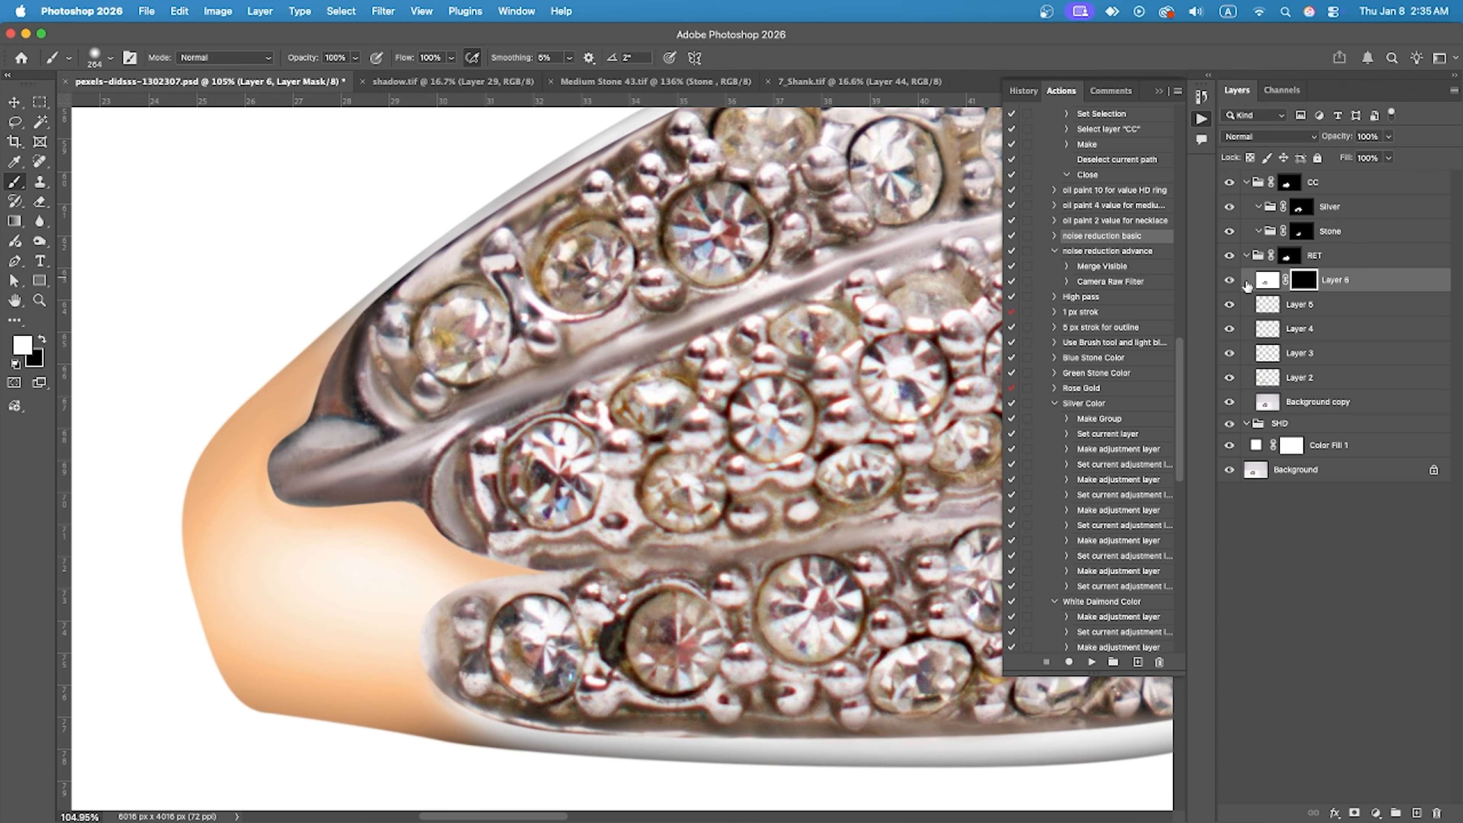
scroll(620, 523, down, 2)
super+click(1301, 208)
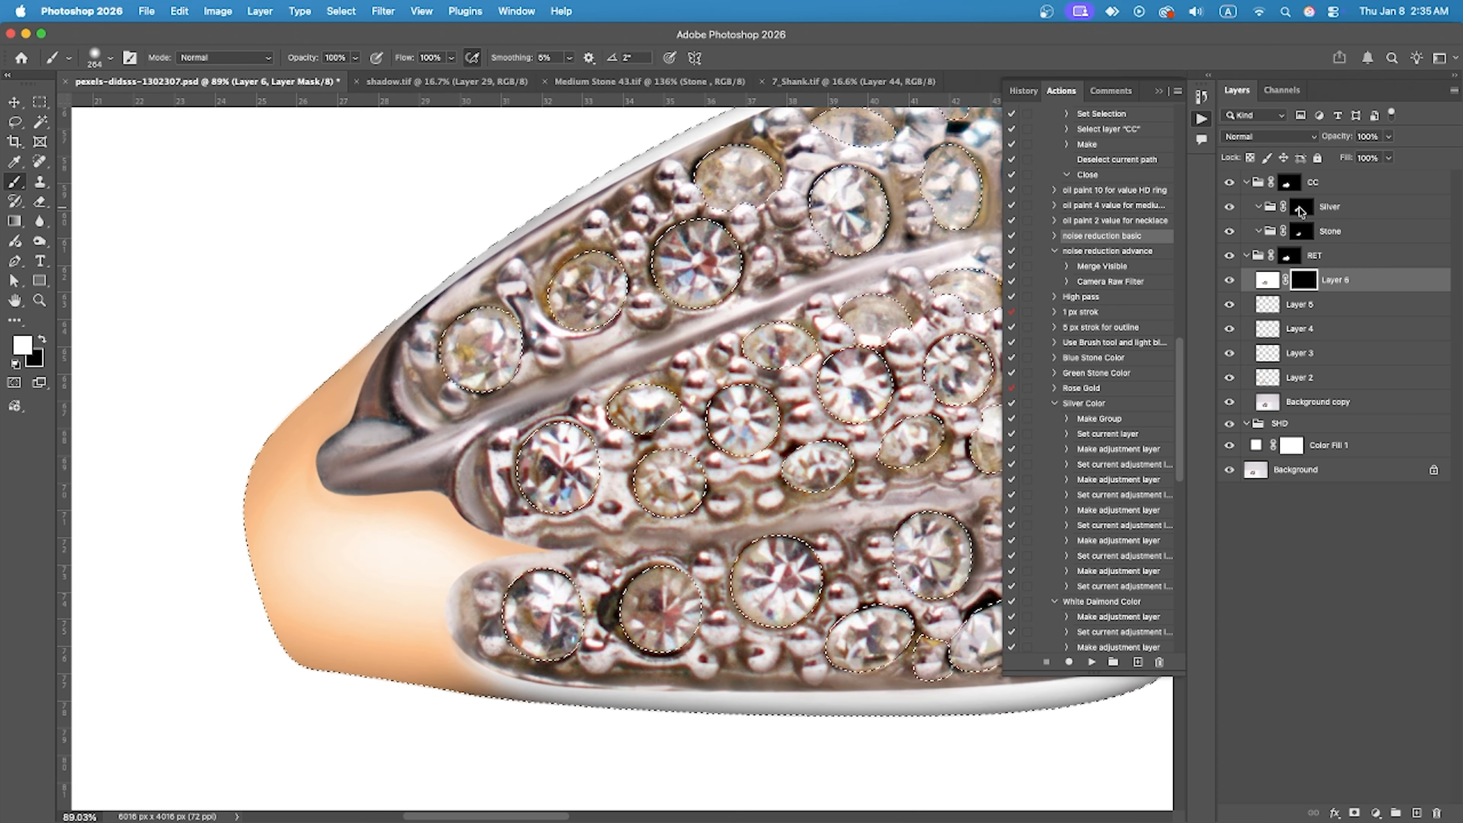
Set up a soft brush with 0% hardness and 65% opacity and flow for painting the metal on Layer 6's mask.
click(96, 56)
click(88, 142)
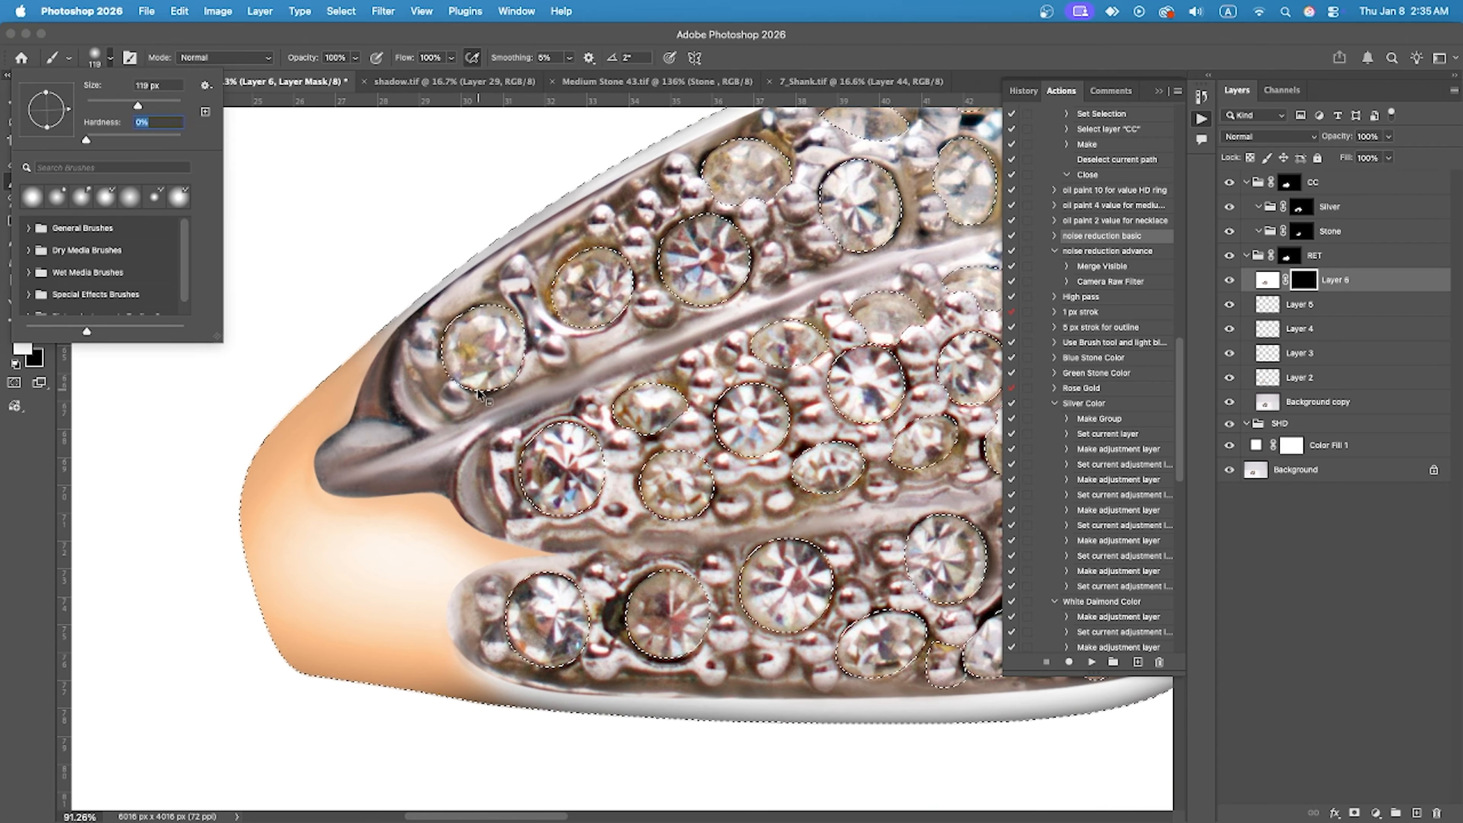
key(Return)
scroll(455, 348, up, 3)
mouse_move(444, 382)
mouse_down()
mouse_move(406, 357)
mouse_move(383, 306)
mouse_up()
scroll(350, 346, up, 3)
click(336, 58)
text(65)
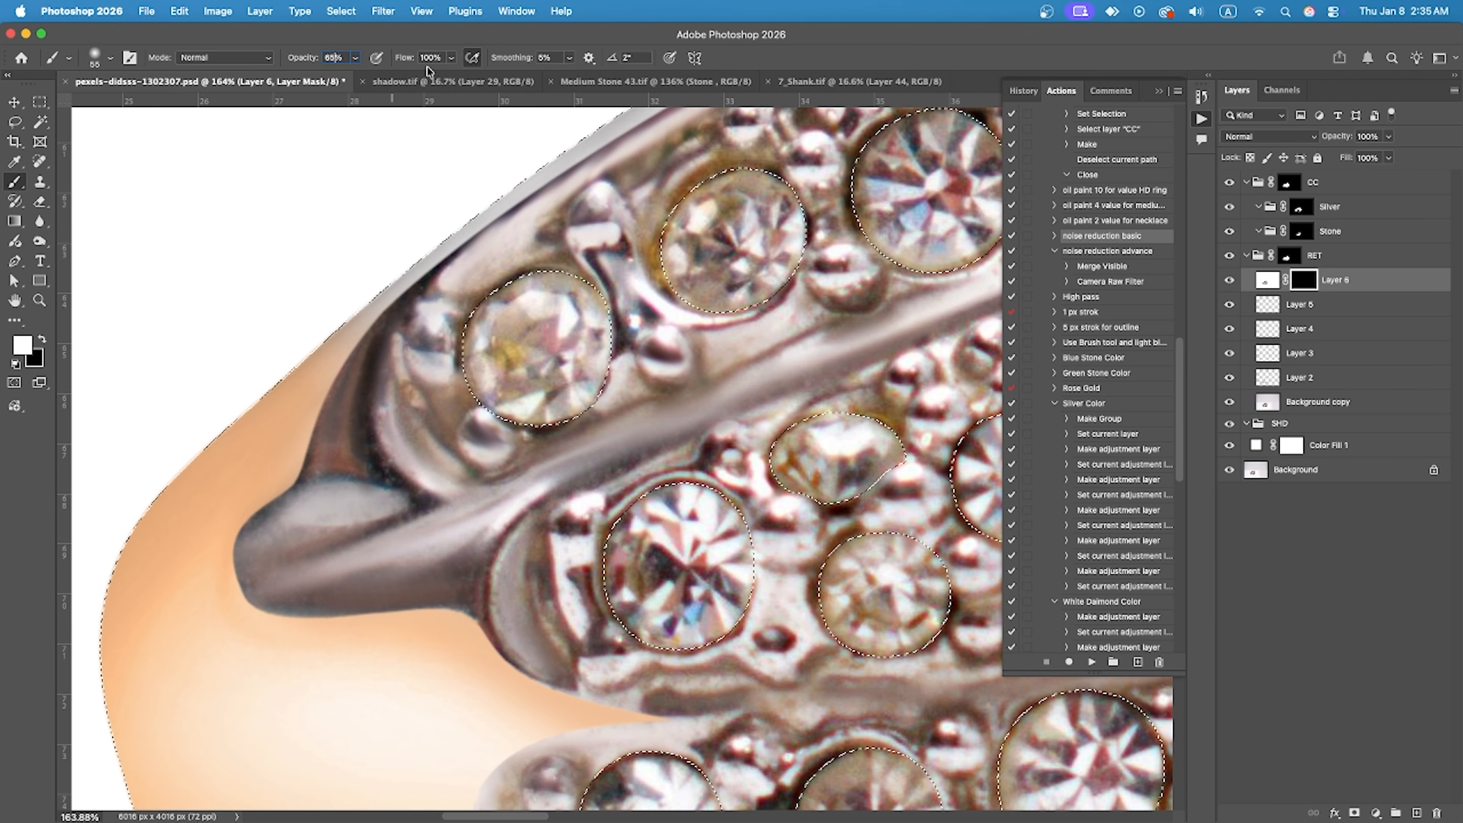
click(429, 58)
text(65)
key(Return)
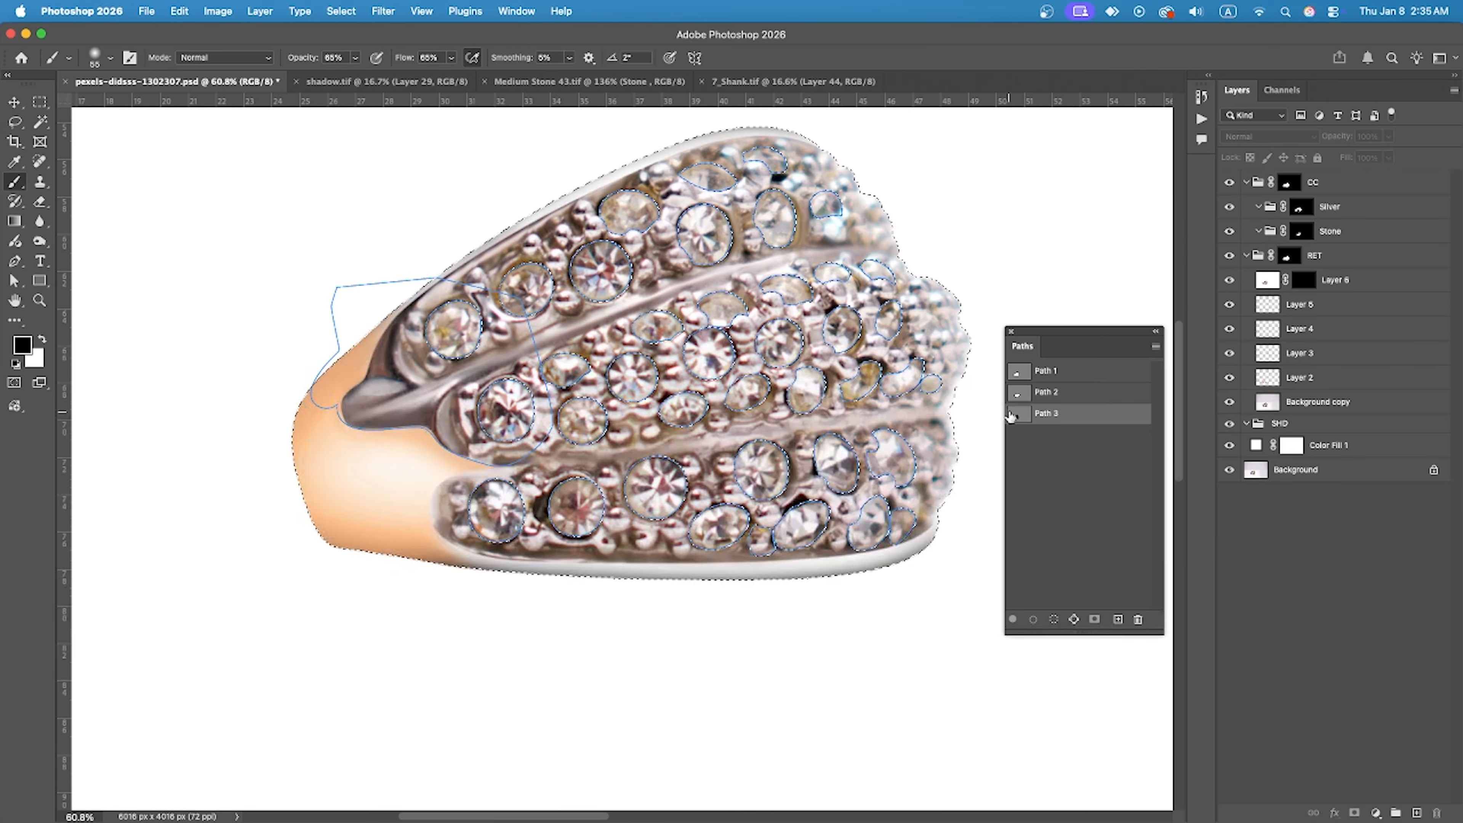
Paint white on Layer 6's mask within the shank and rim selection, smoothing the metal along the shank's edge and the lower rim.
click(1045, 392)
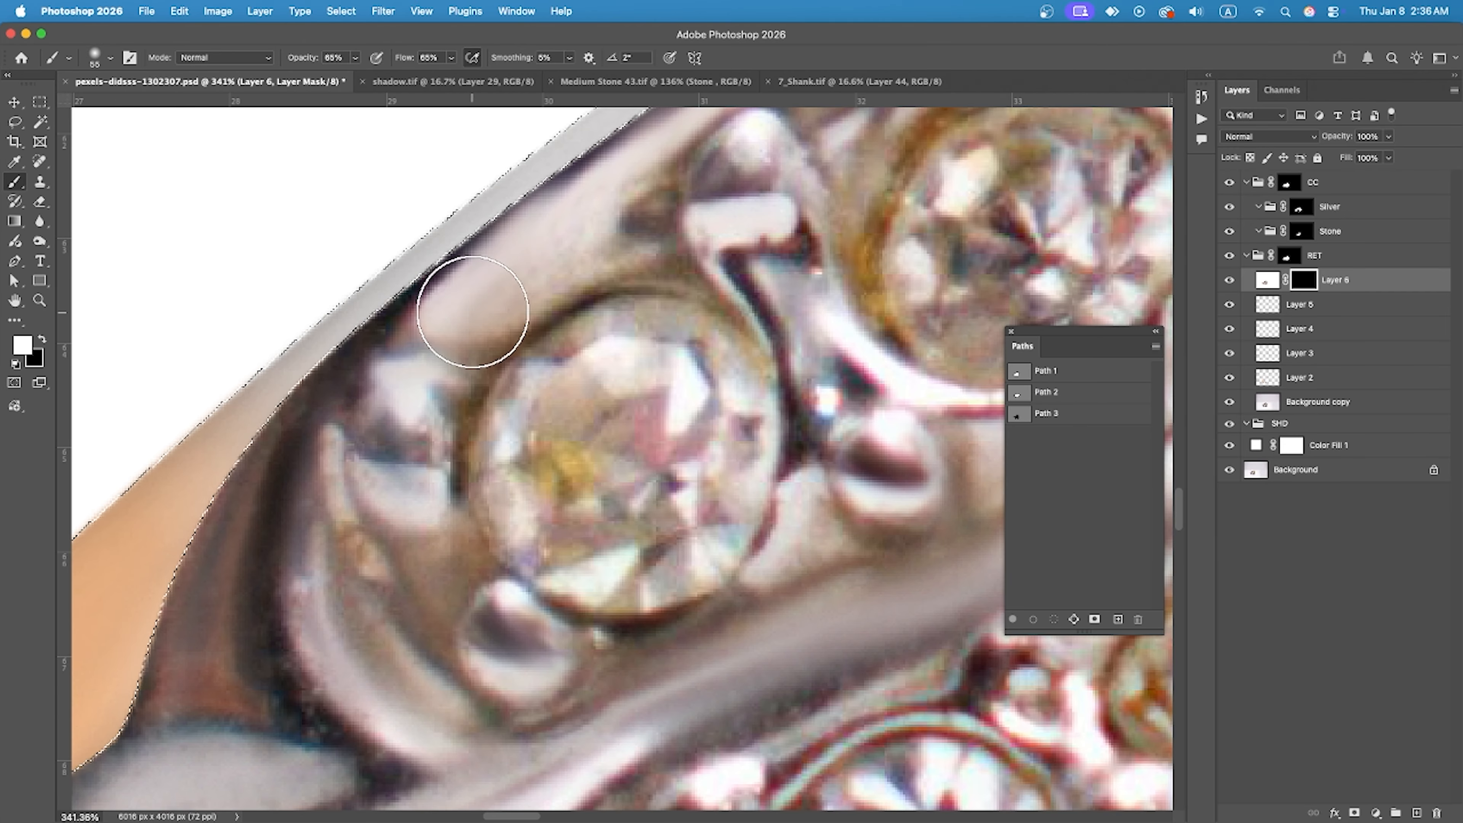
scroll(483, 326, down, 5)
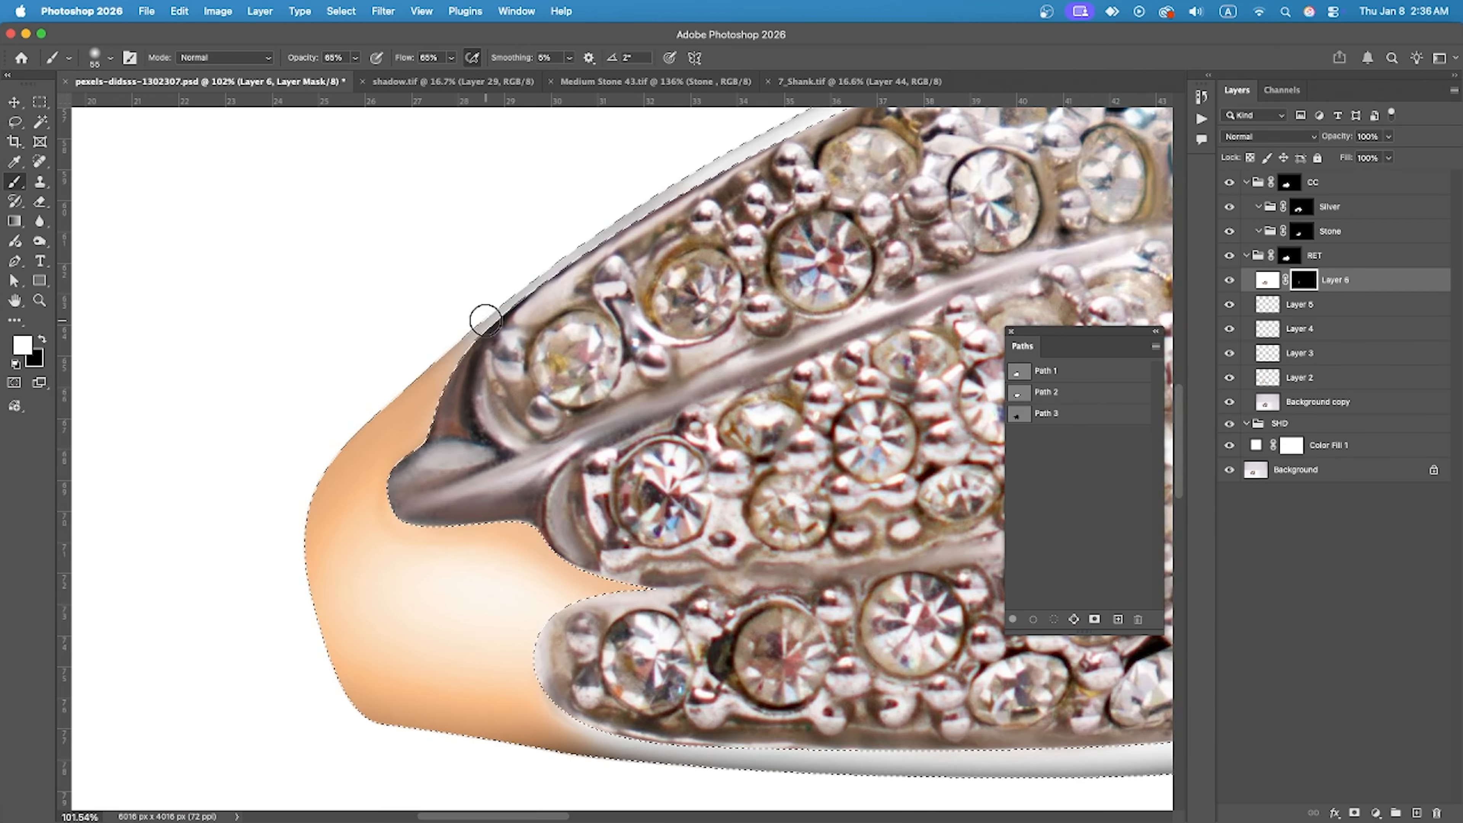
scroll(414, 591, up, 4)
scroll(503, 518, down, 3)
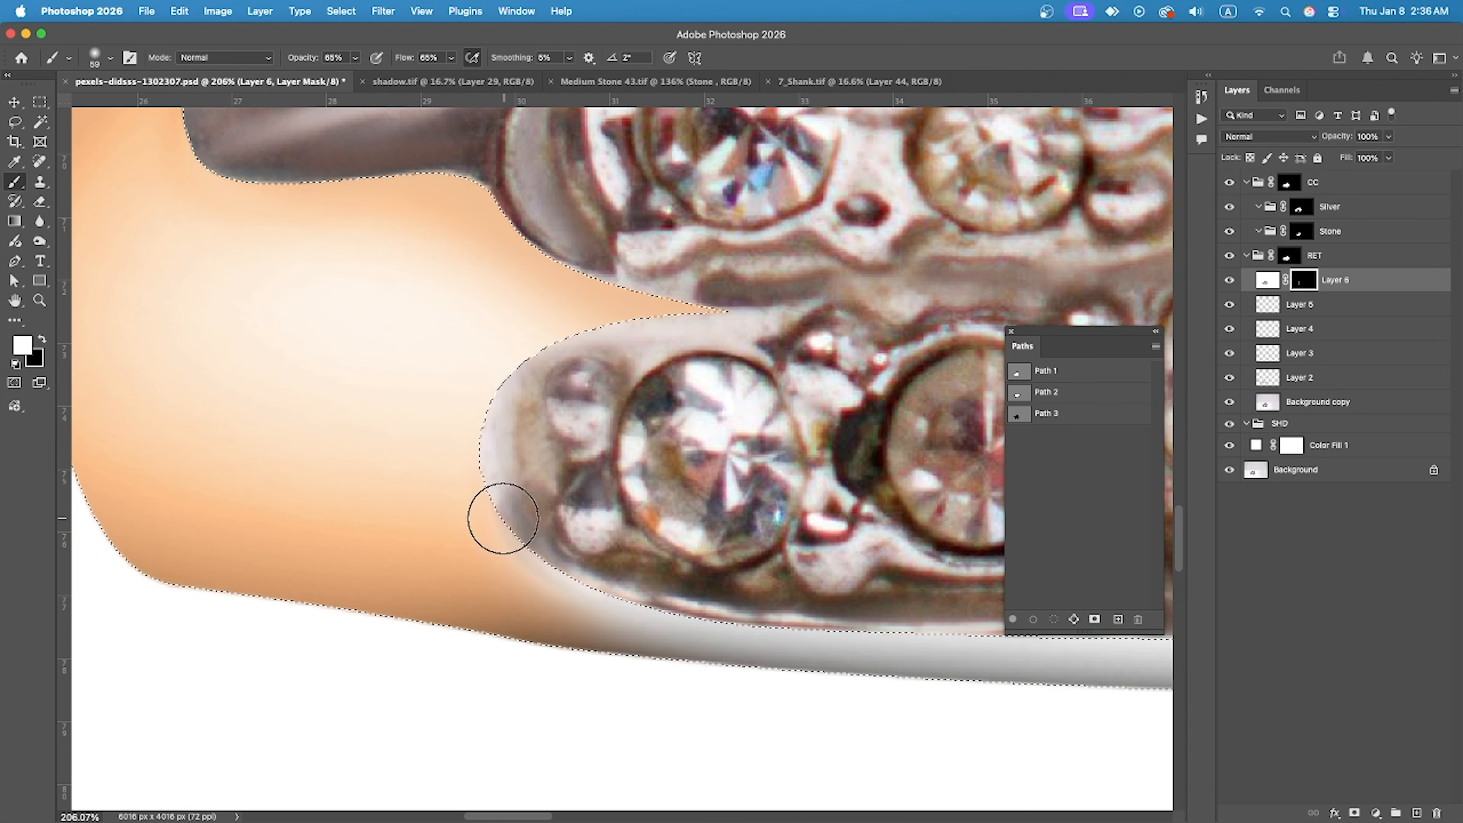
mouse_move(800, 640)
mouse_down()
mouse_move(421, 607)
mouse_move(484, 576)
mouse_up()
scroll(767, 634, down, 4)
drag(917, 640, 428, 550)
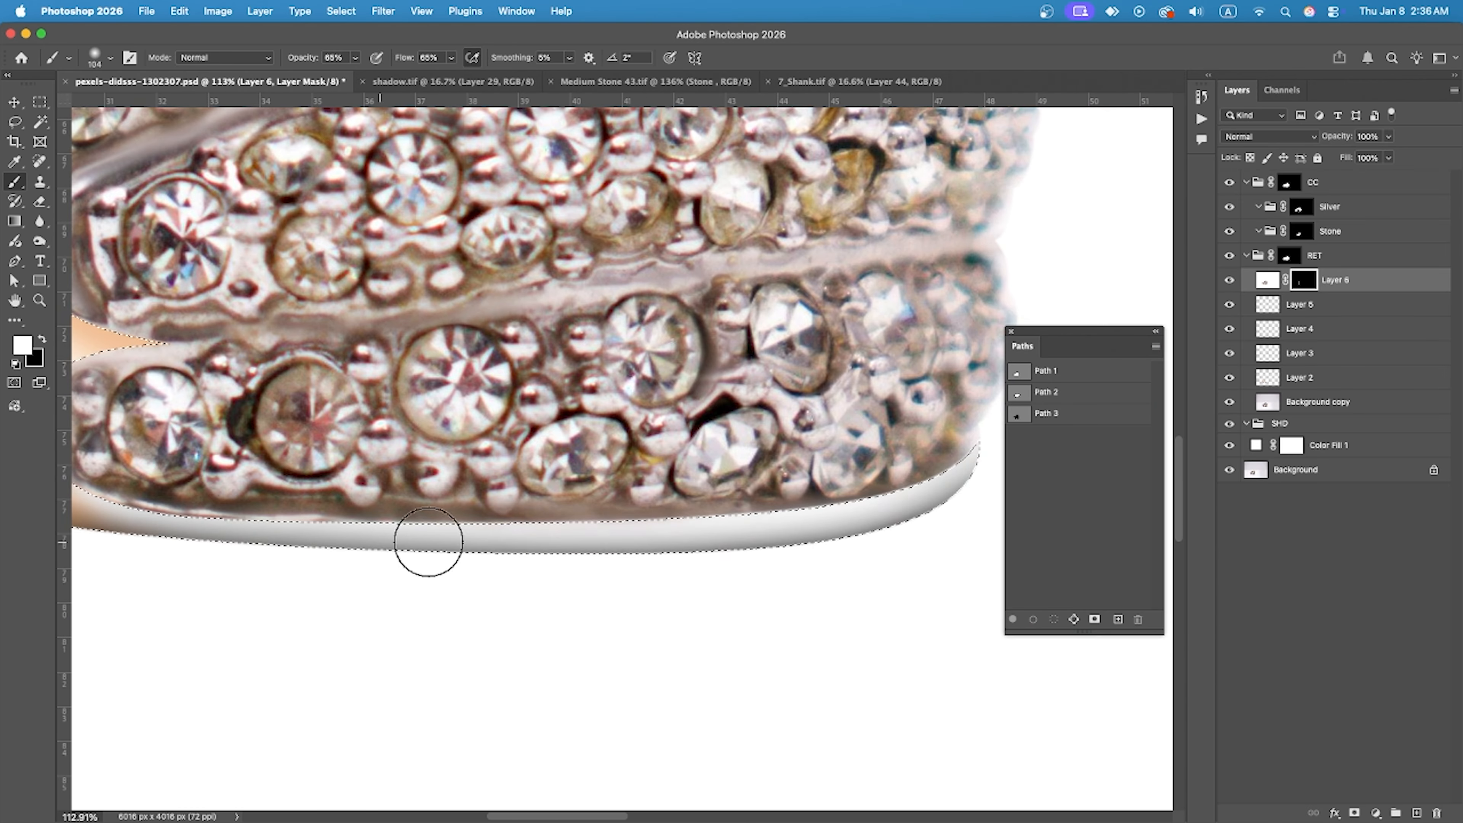
Paint white on Layer 6's mask along the ring's upper rim to reveal the smoothed metal, then clear the selection.
drag(823, 290, 891, 721)
drag(651, 136, 802, 243)
scroll(927, 255, up, 4)
drag(943, 254, 928, 254)
mouse_move(921, 255)
mouse_down()
mouse_move(689, 287)
mouse_move(135, 510)
mouse_up()
drag(135, 510, 533, 330)
drag(530, 330, 349, 448)
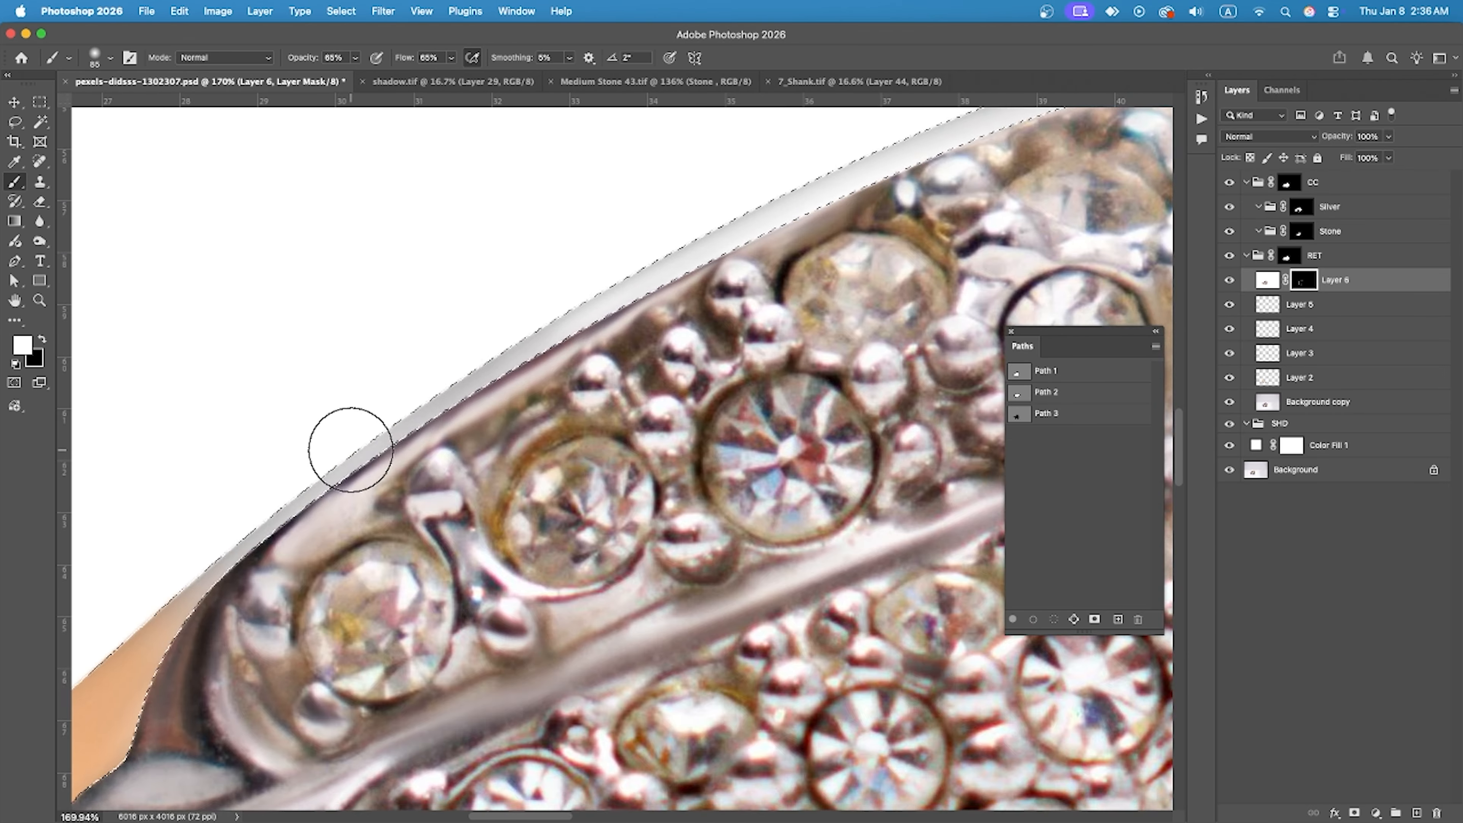
drag(150, 596, 580, 313)
scroll(705, 609, down, 5)
scroll(717, 536, right, 4)
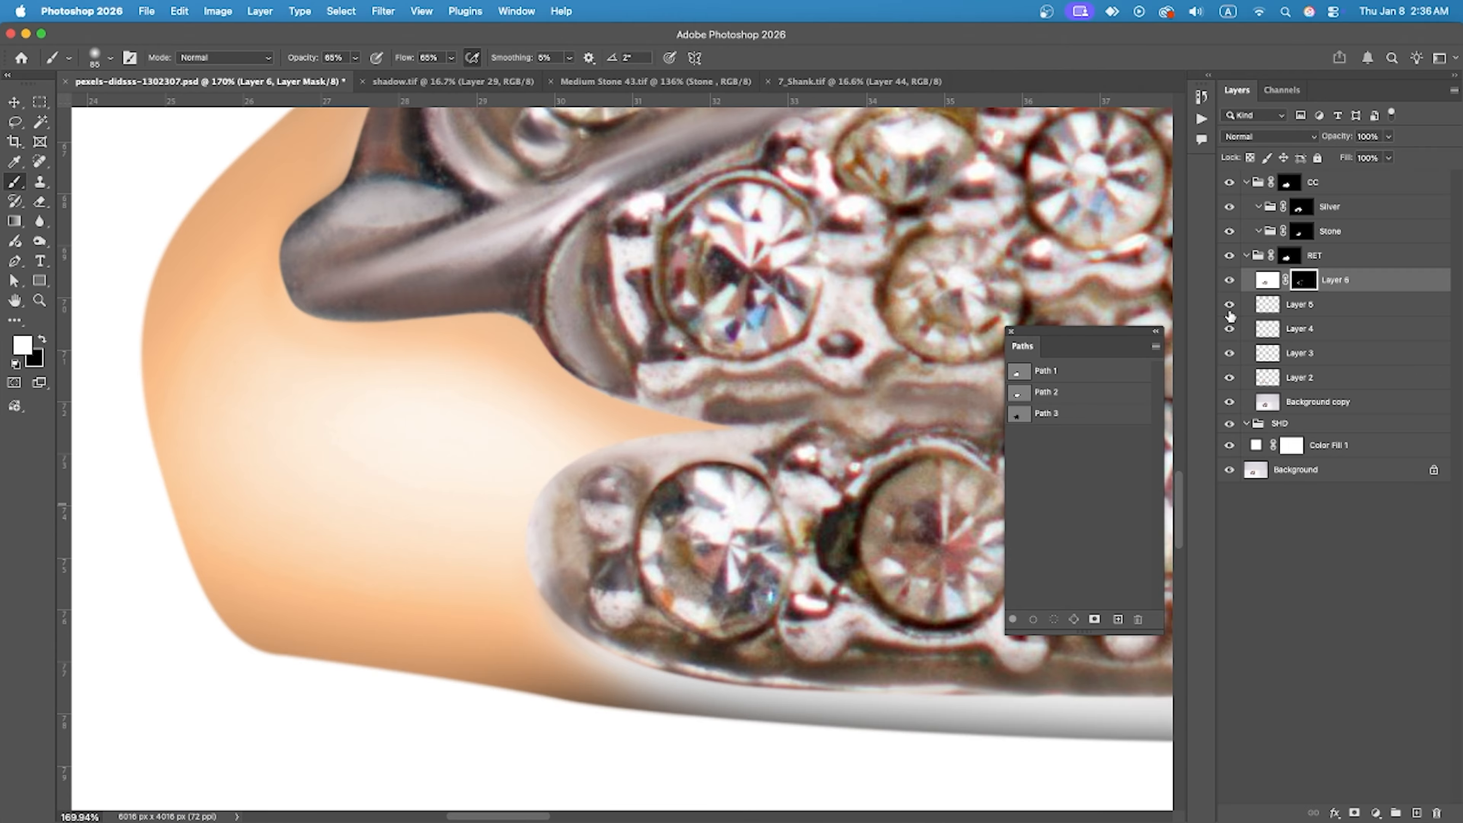
Load Path 2 as a selection and paint Layer 6's mask over the dark metal tip of the setting at 45% opacity and flow.
scroll(428, 507, up, 1)
super+click(1018, 393)
scroll(337, 516, down, 4)
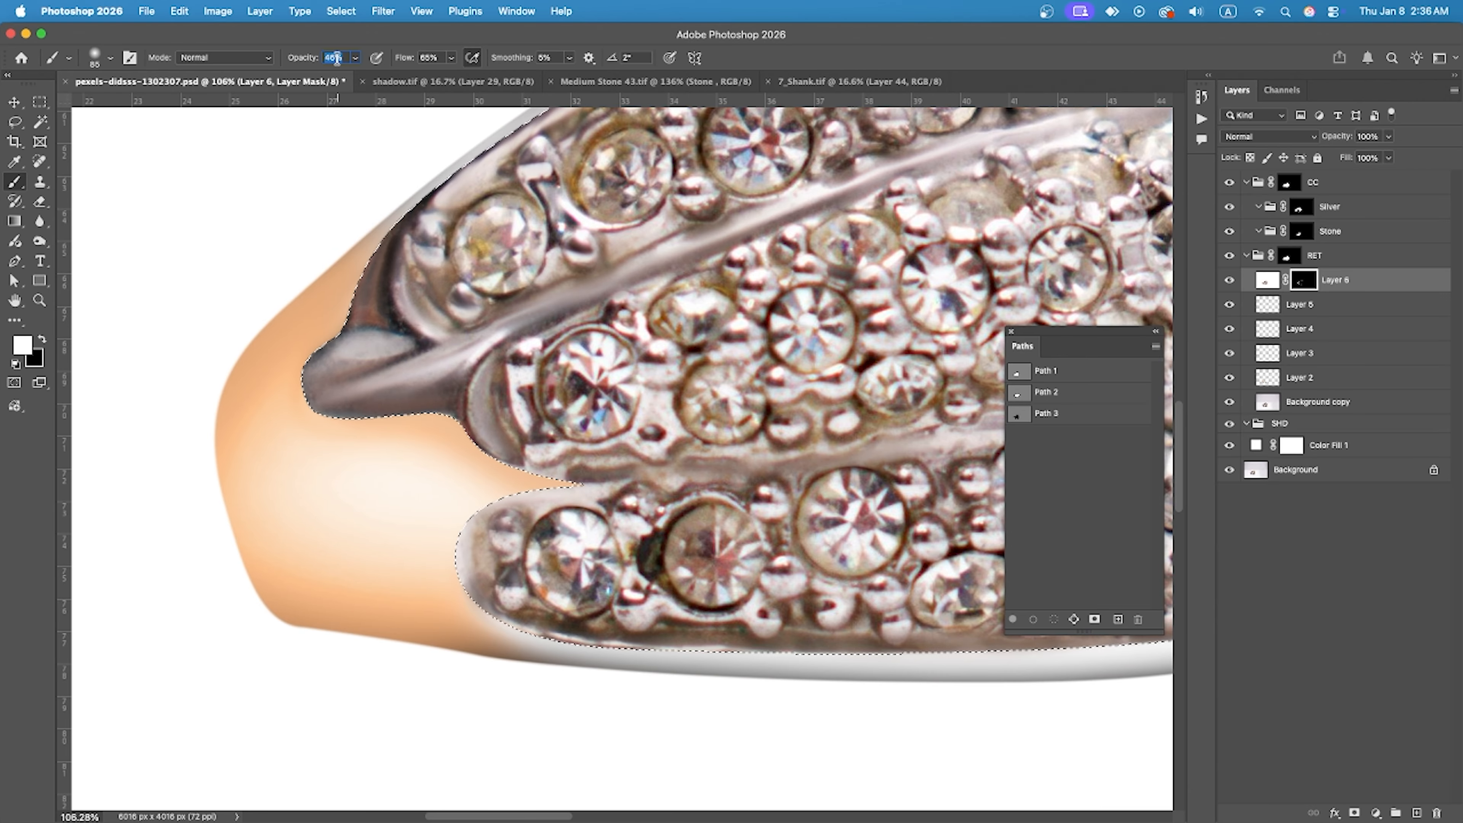
scroll(371, 339, up, 9)
drag(339, 333, 321, 333)
scroll(435, 355, up, 4)
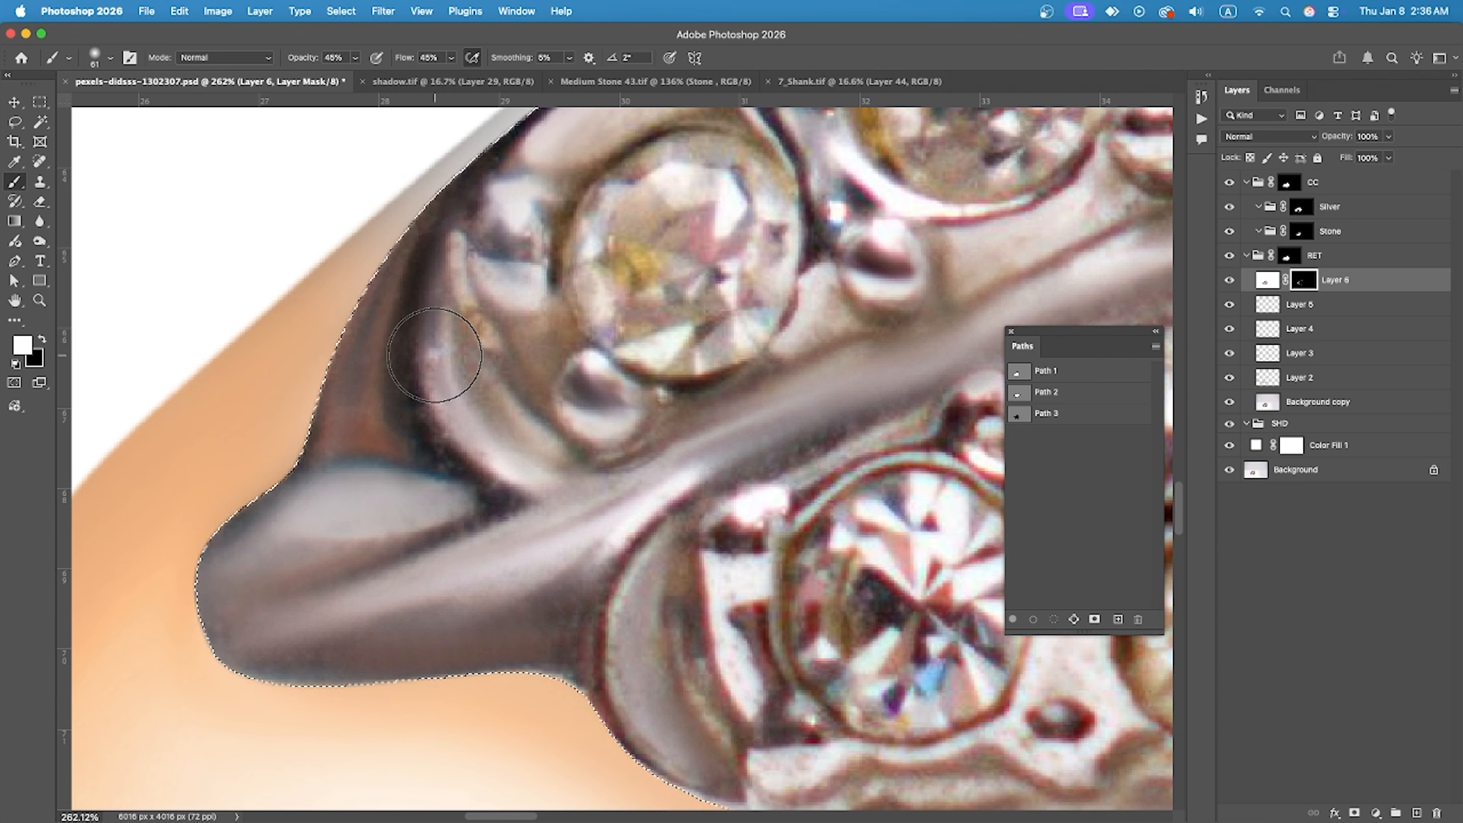
scroll(702, 383, down, 10)
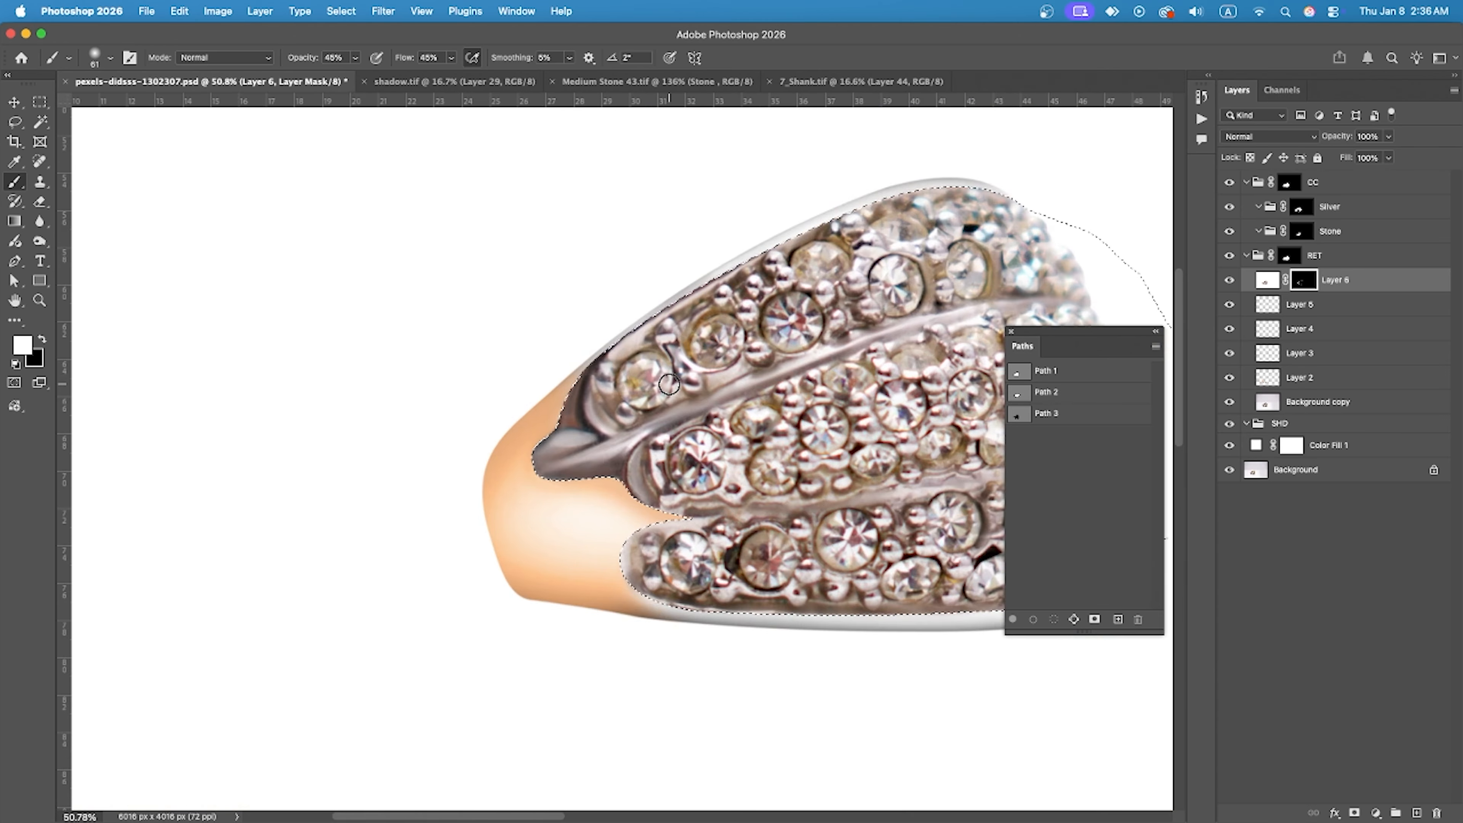
scroll(691, 351, up, 8)
scroll(438, 483, down, 2)
scroll(415, 525, down, 6)
drag(415, 525, 426, 525)
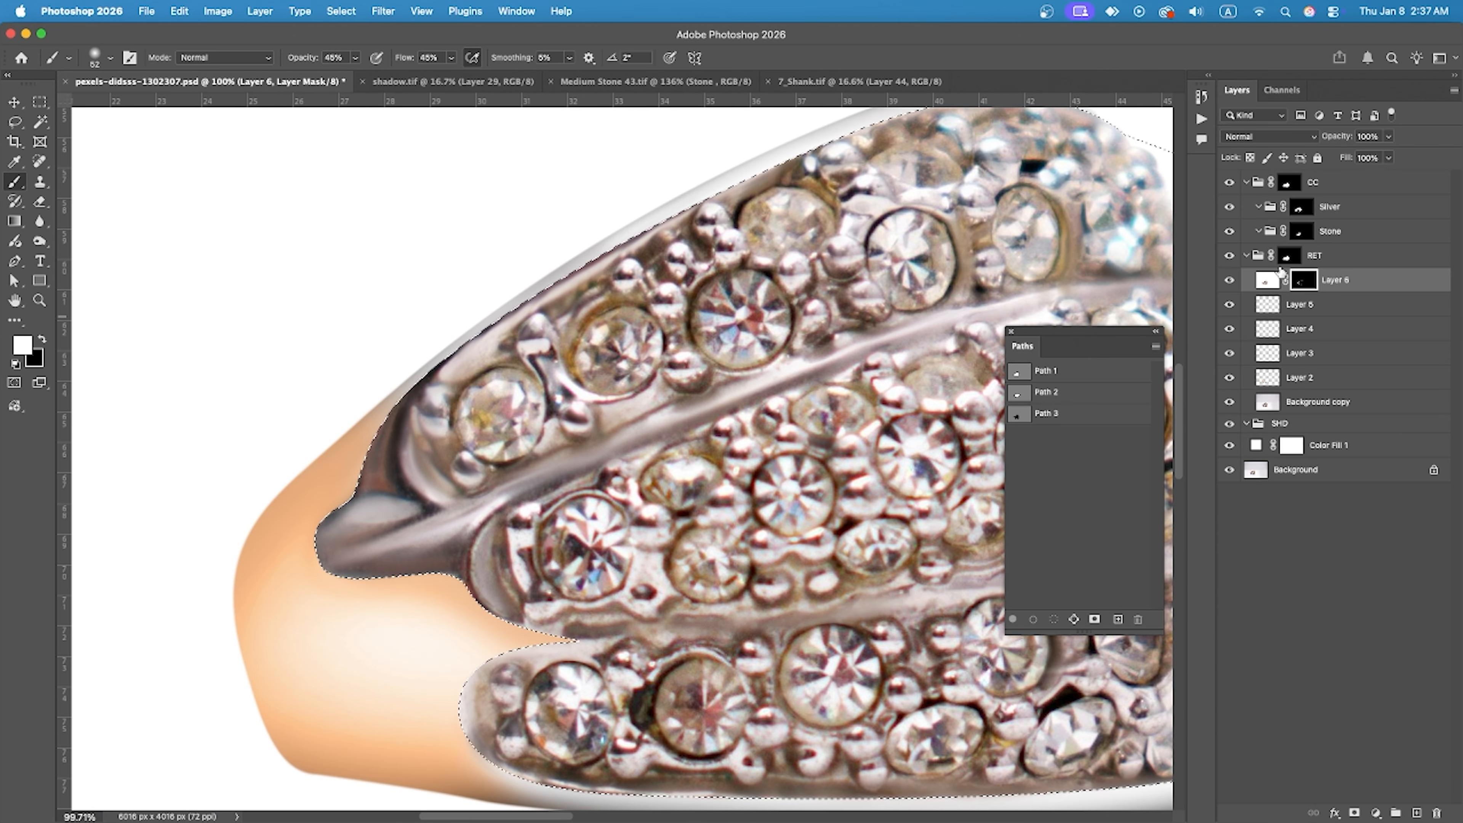
Load the Silver group's mask as a selection and paint Layer 6's mask over the metal around the upper row of stones.
super+click(1300, 210)
scroll(582, 430, up, 2)
scroll(642, 404, up, 2)
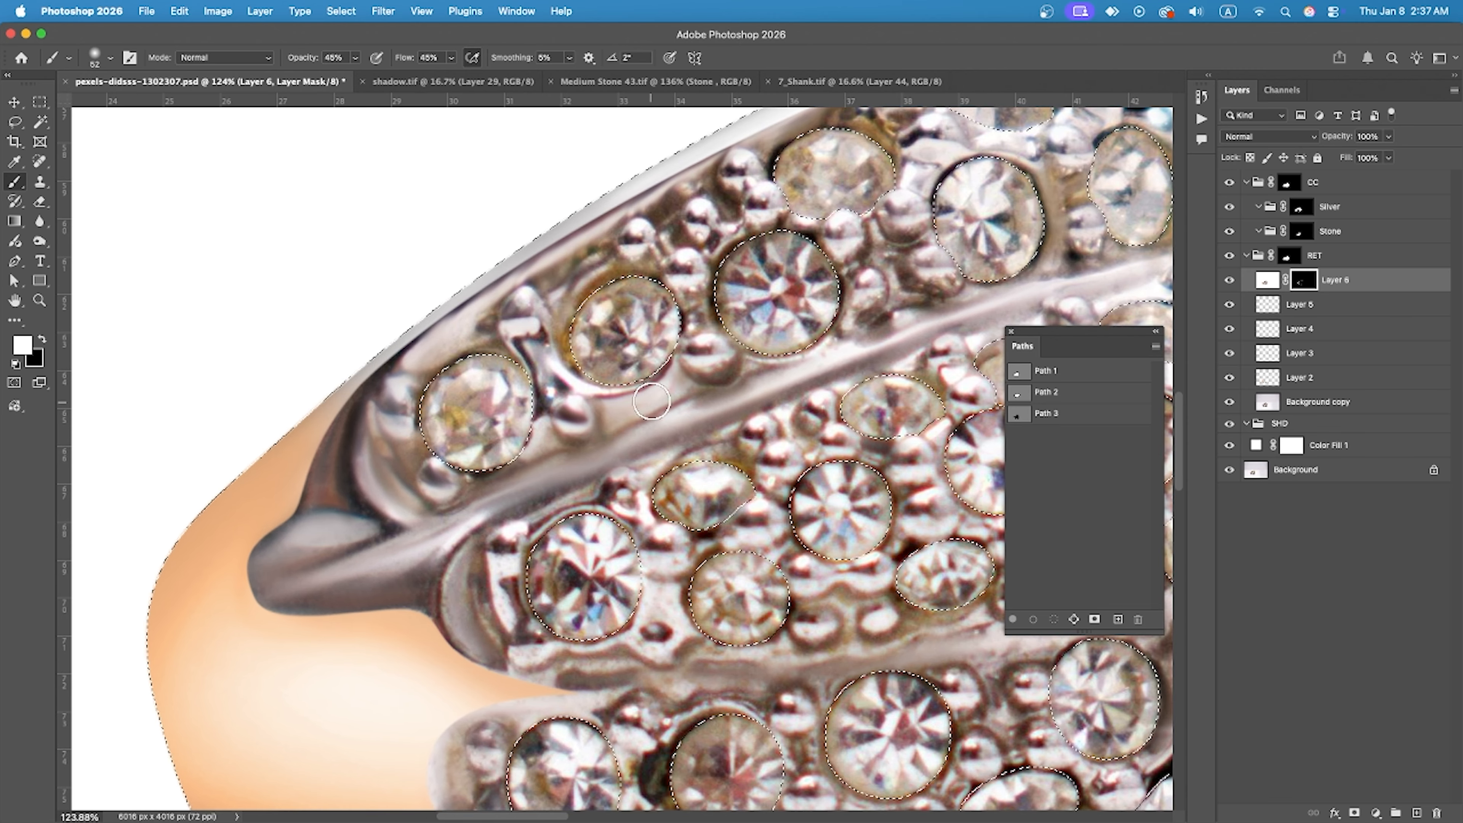
drag(670, 226, 687, 226)
drag(939, 325, 609, 448)
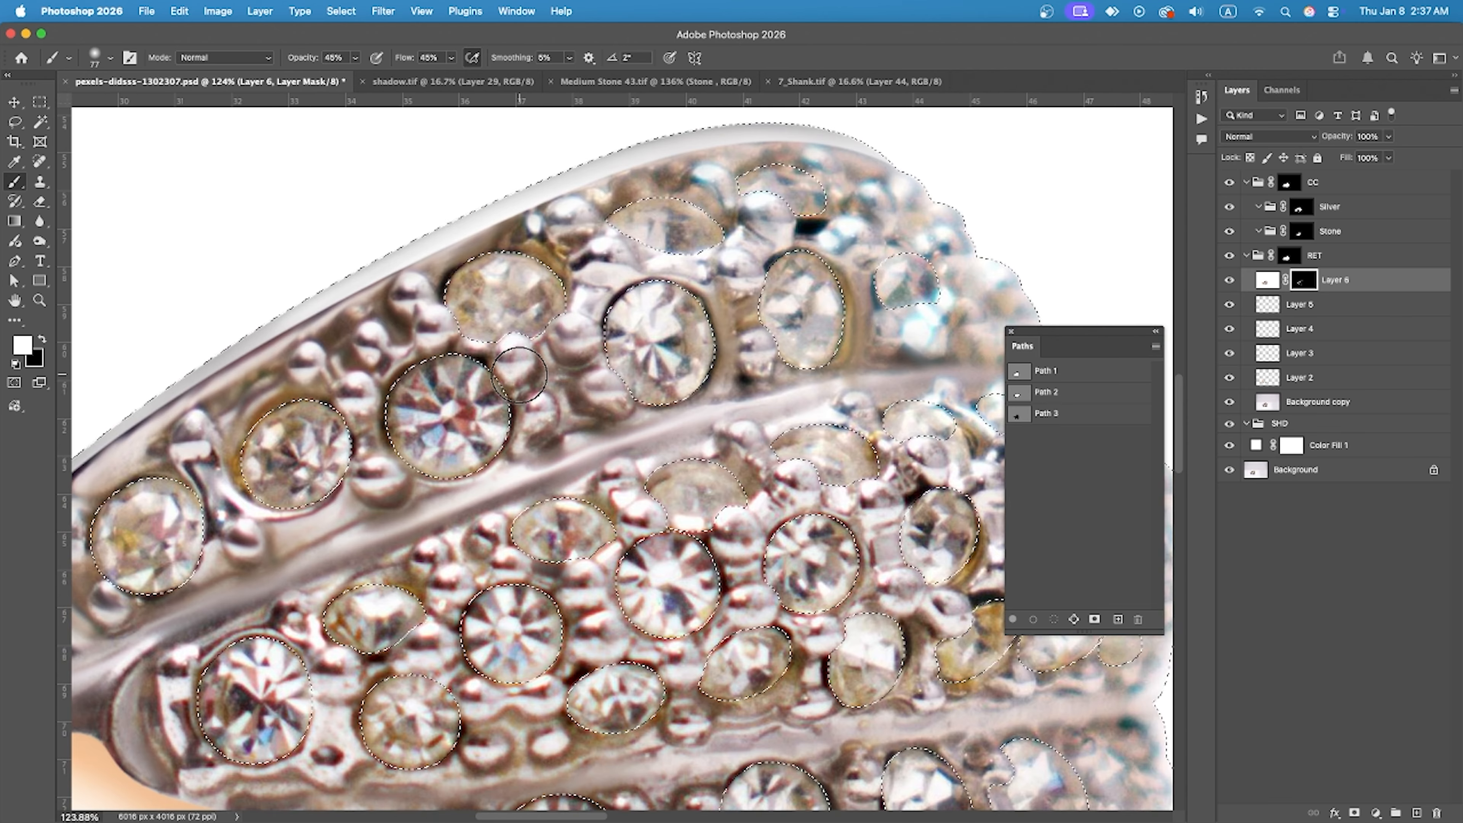
scroll(519, 375, up, 8)
drag(523, 323, 512, 323)
scroll(639, 530, down, 2)
scroll(698, 609, right, 5)
scroll(698, 609, up, 2)
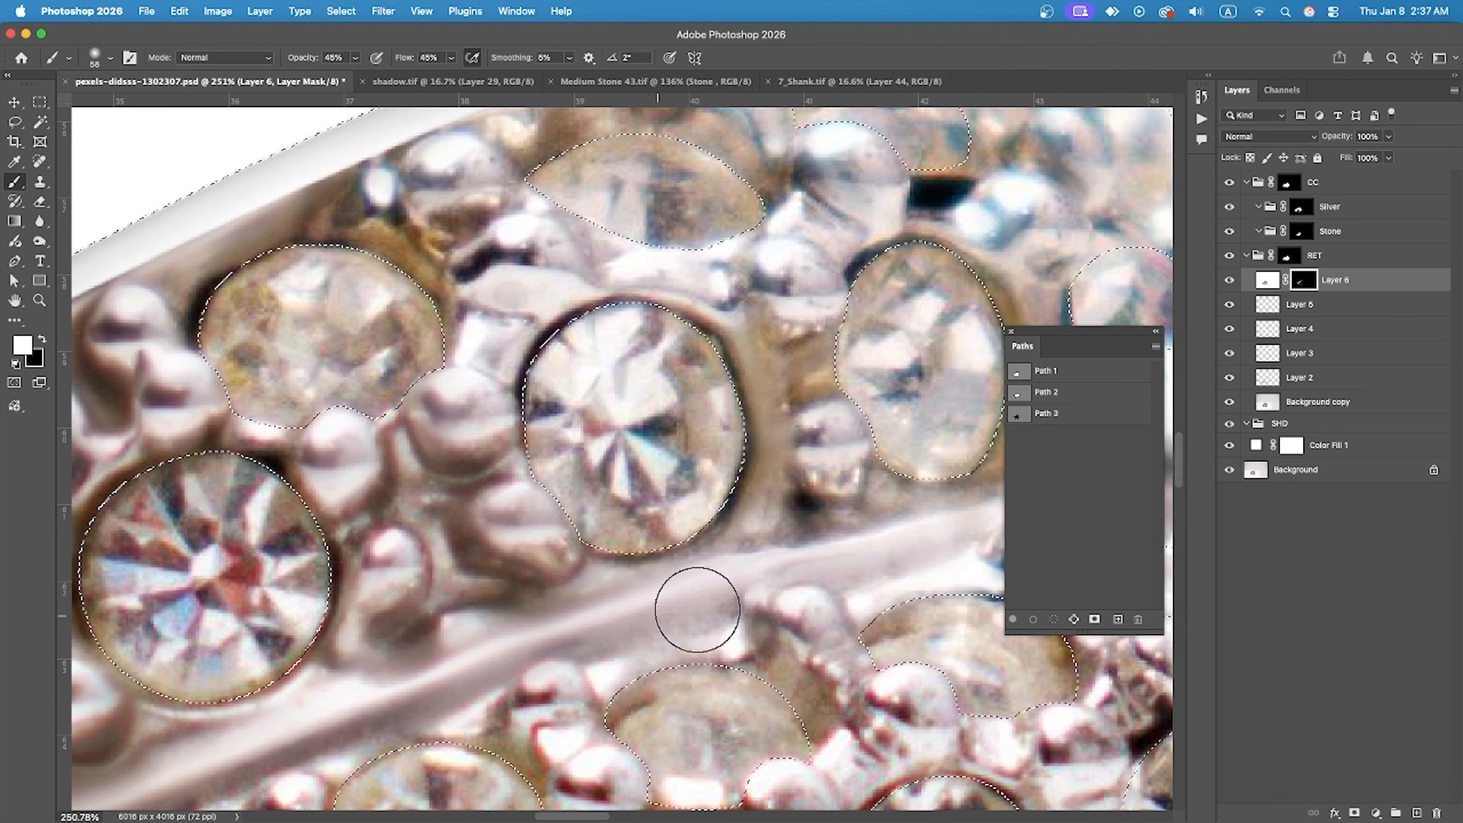
Paint Layer 6's mask over the blurred beads and metal at the far end of the upper stone row.
scroll(791, 265, right, 3)
scroll(791, 264, up, 4)
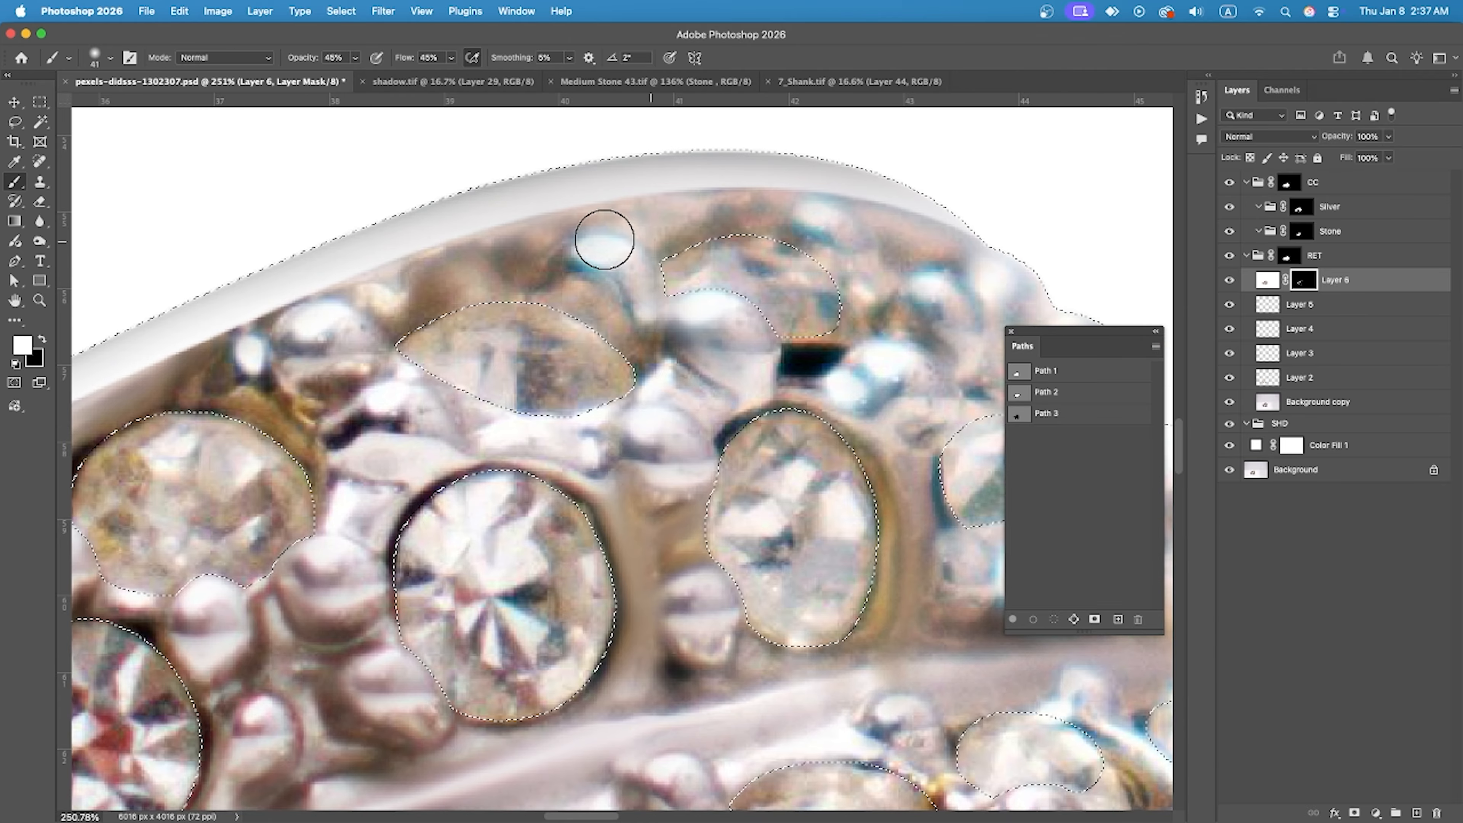
scroll(873, 220, right, 6)
scroll(593, 248, down, 3)
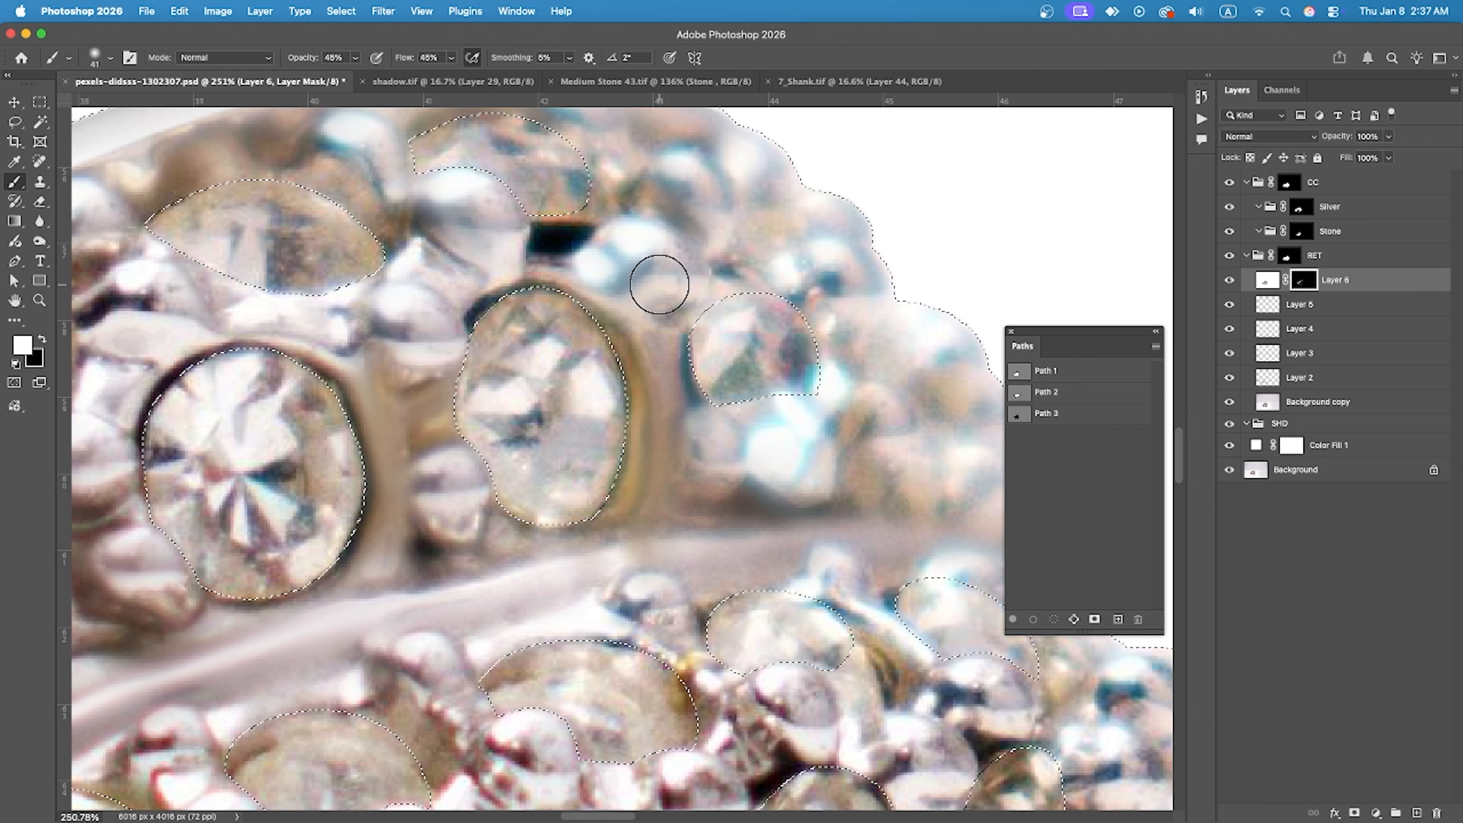
scroll(662, 271, down, 2)
scroll(757, 416, right, 7)
scroll(757, 416, down, 6)
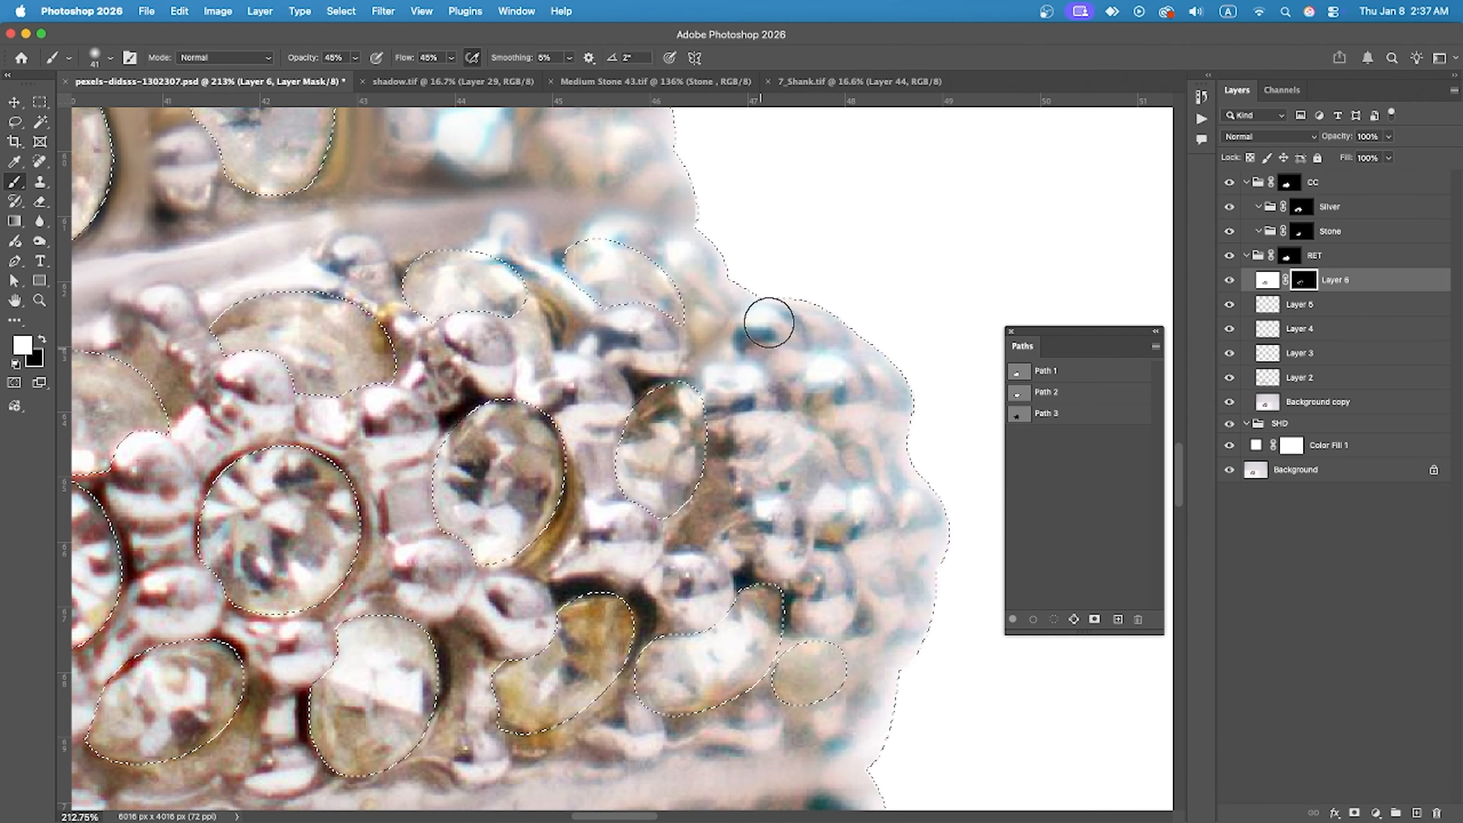
Paint Layer 6's mask over the beads and prongs between the middle rows of stones, working back towards the shank.
scroll(812, 473, down, 5)
scroll(813, 472, left, 4)
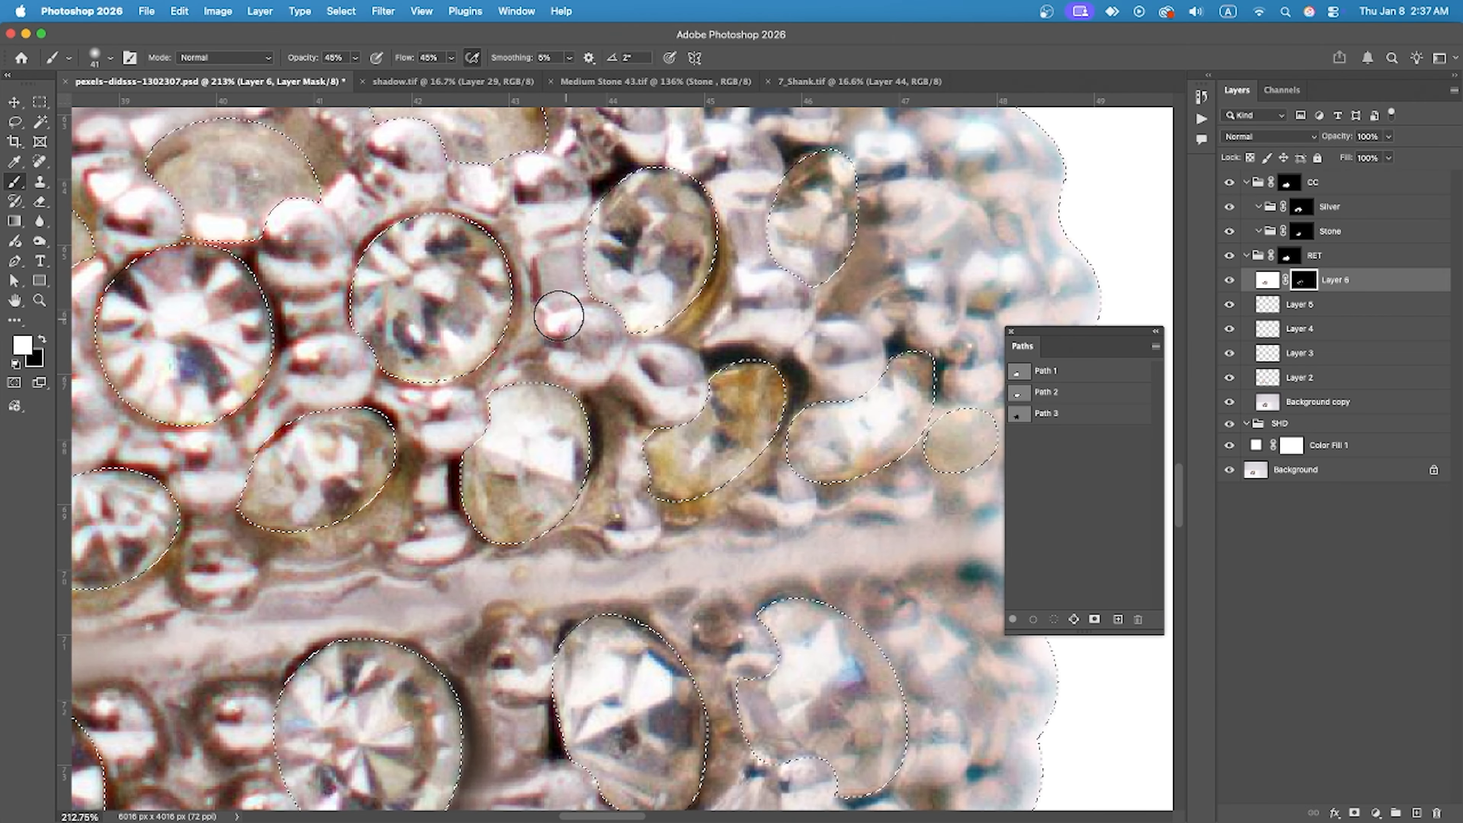
scroll(350, 205, left, 10)
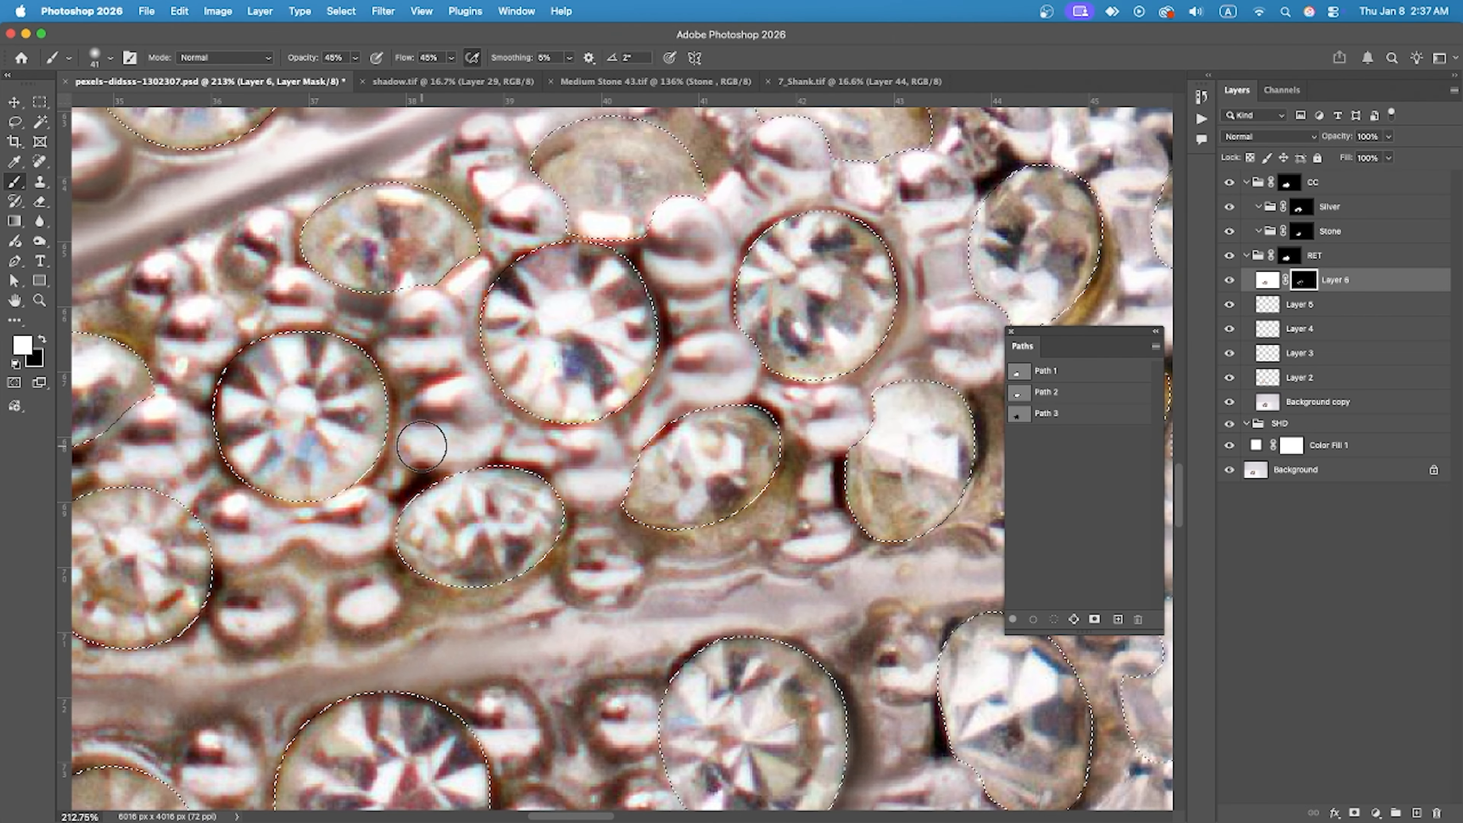
scroll(422, 445, left, 9)
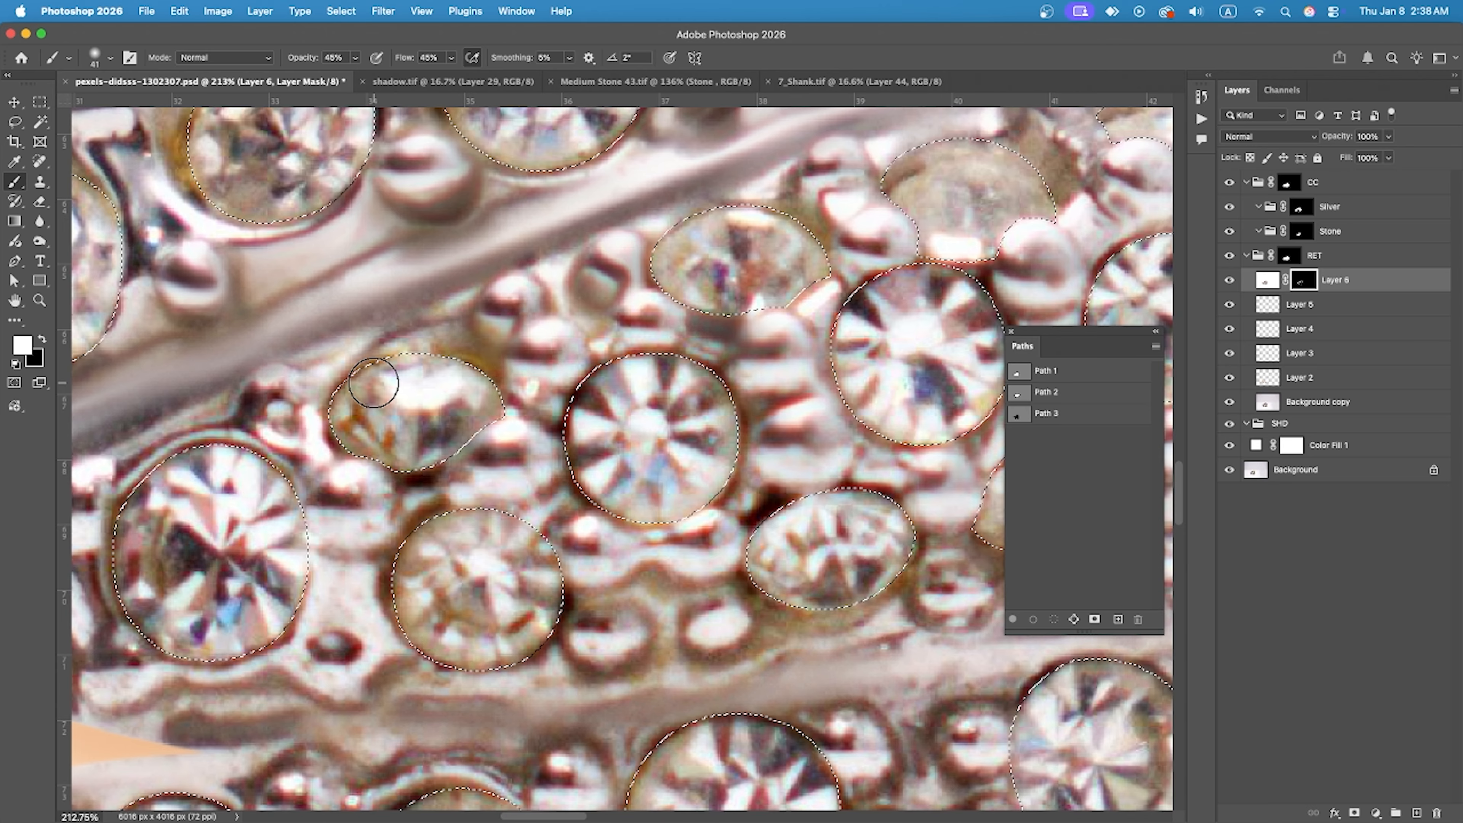
scroll(374, 382, left, 12)
scroll(374, 383, down, 3)
scroll(448, 297, down, 6)
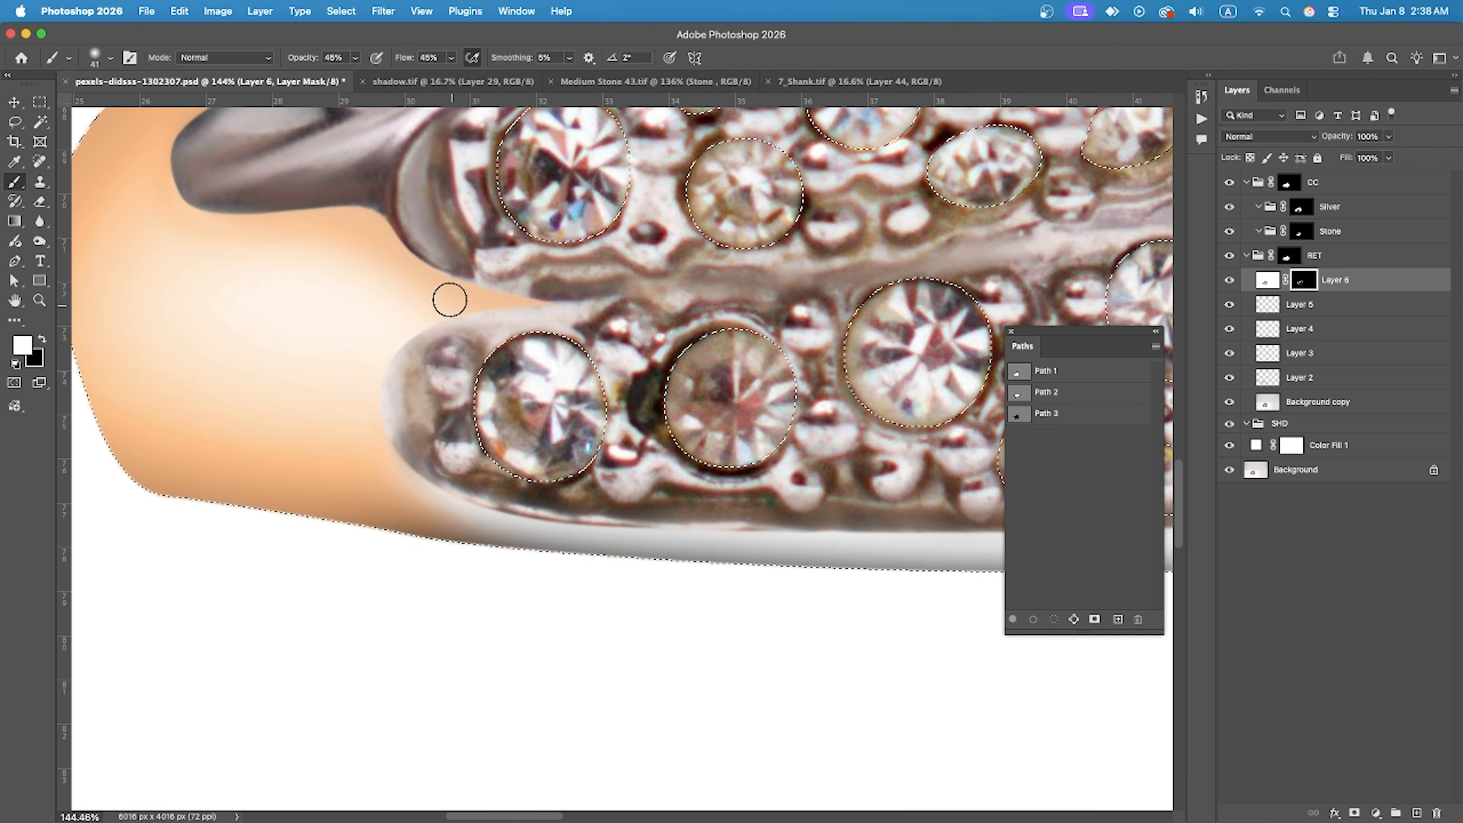
Smooth the beads and metal around the lower row's first stones on Layer 6's mask, adjusting the brush size to the details.
scroll(424, 385, up, 3)
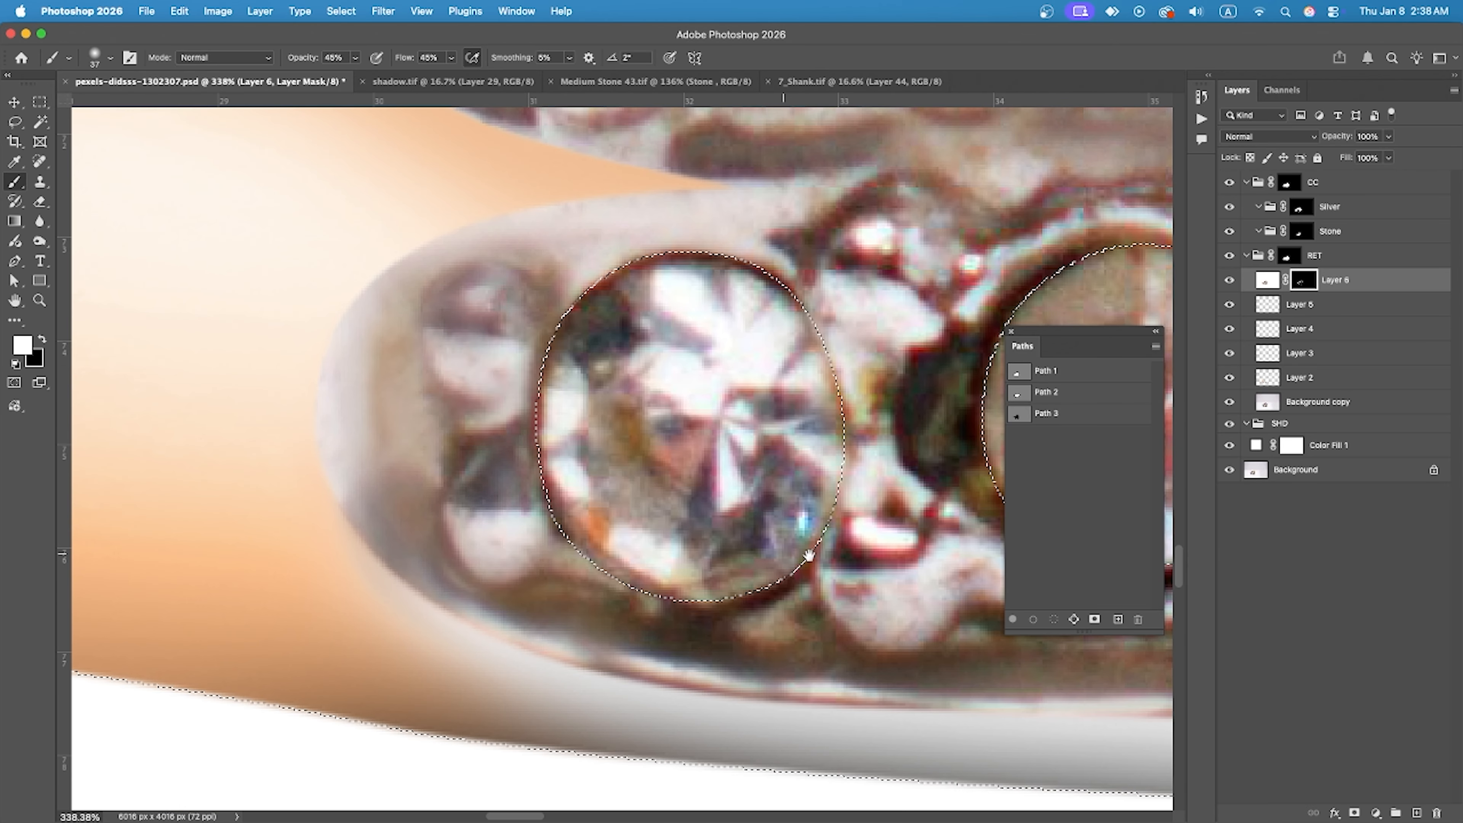
scroll(809, 554, right, 15)
scroll(809, 555, down, 3)
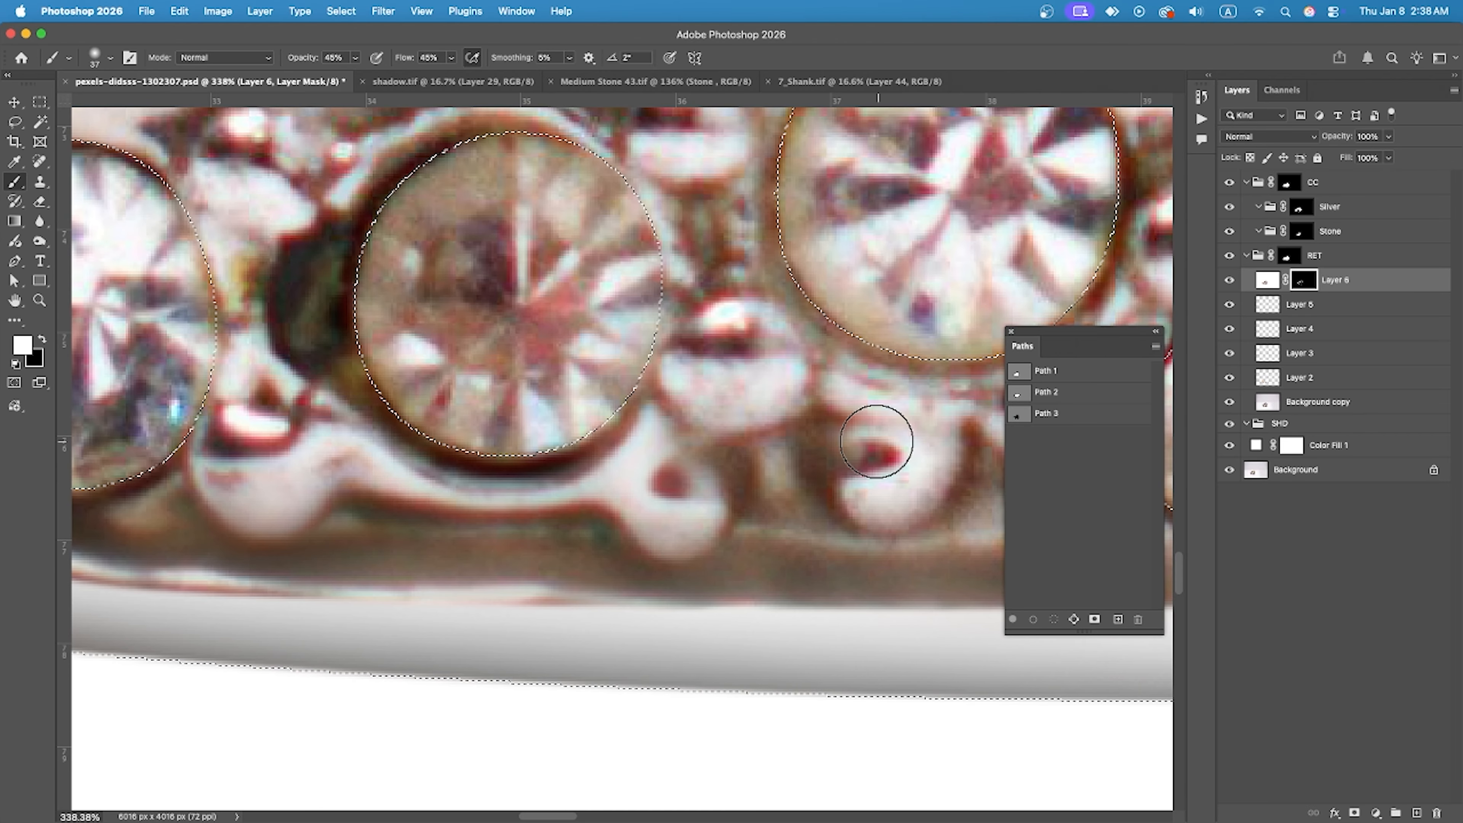
scroll(633, 375, down, 1)
key(bracketright)
key(bracketright)
key(bracketright)
scroll(610, 372, right, 5)
scroll(611, 372, up, 3)
scroll(587, 364, down, 3)
key(bracketleft)
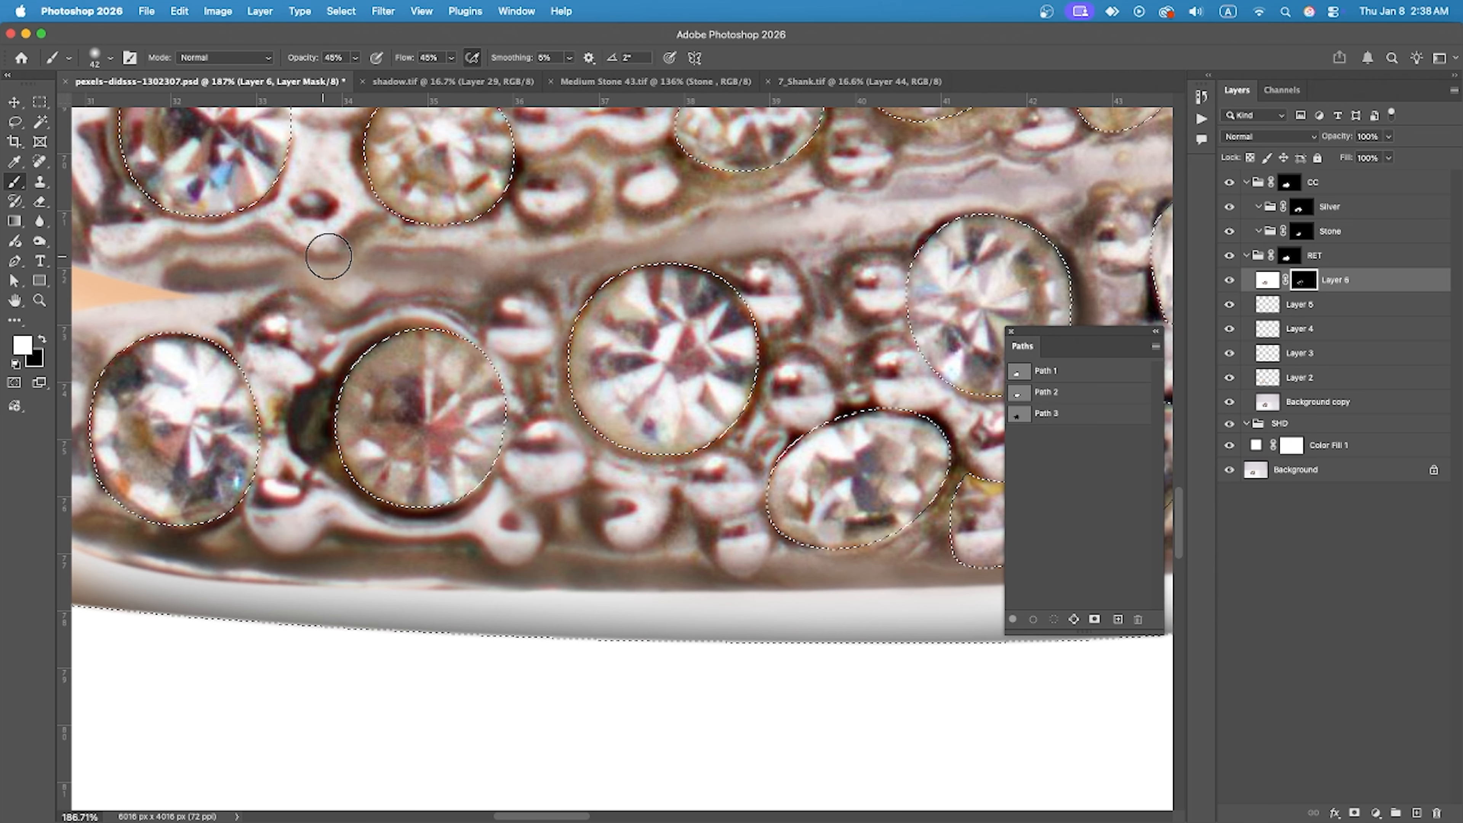
Continue painting Layer 6's mask over the beads and metal along the lower stone row to its far end.
scroll(715, 523, right, 10)
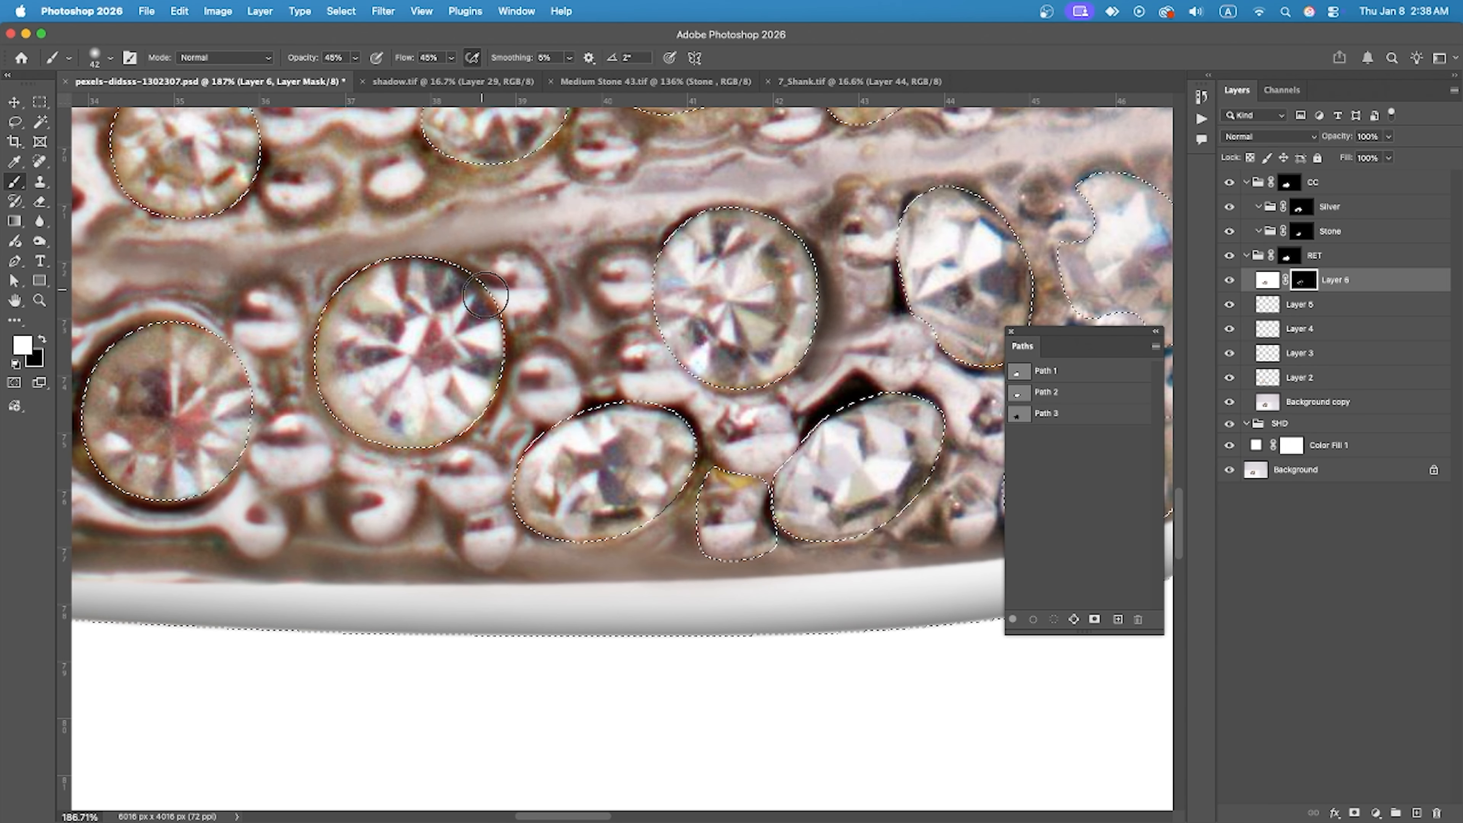
scroll(485, 295, right, 10)
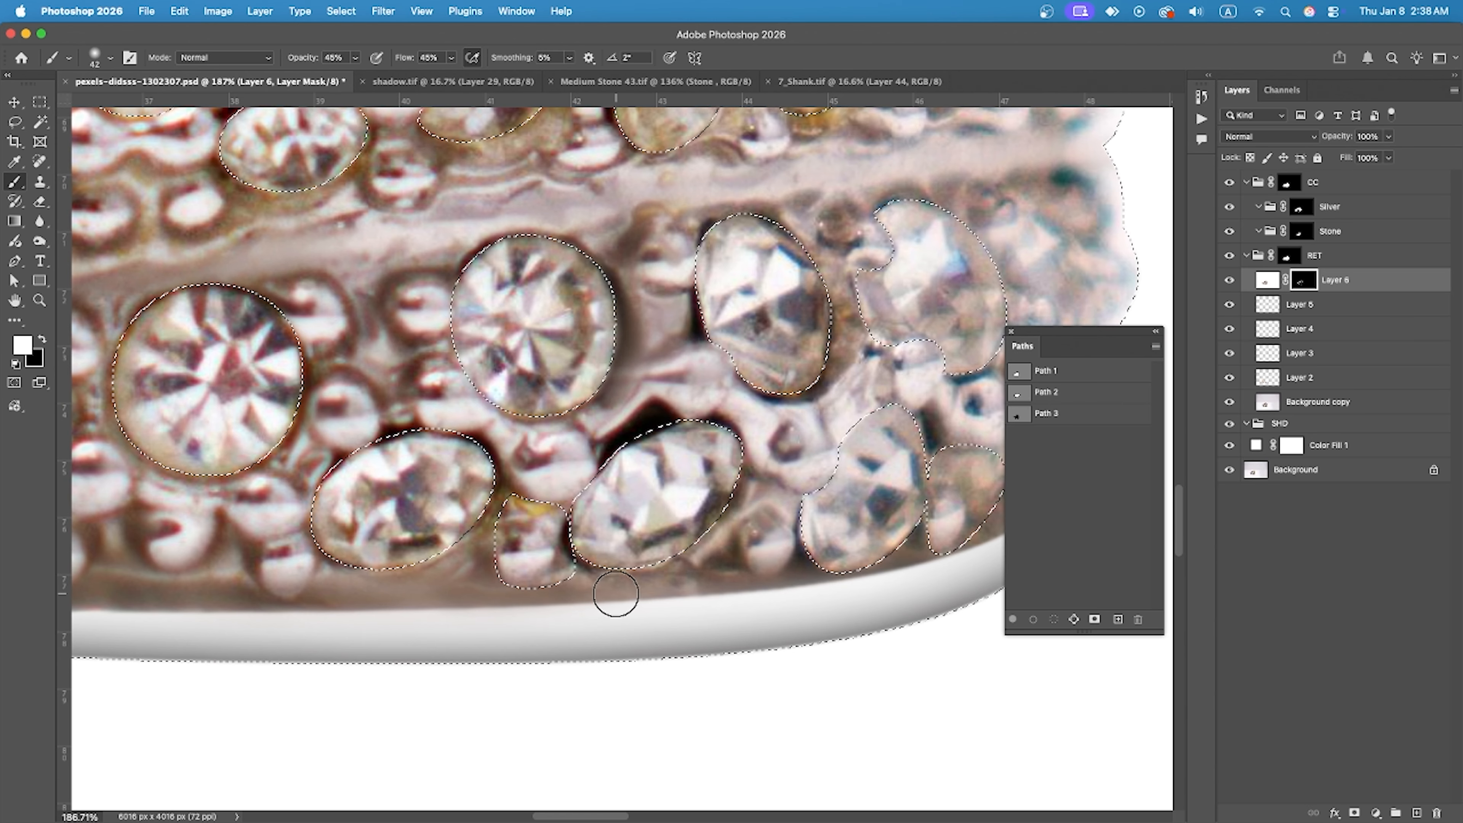
scroll(616, 594, right, 10)
scroll(577, 324, left, 10)
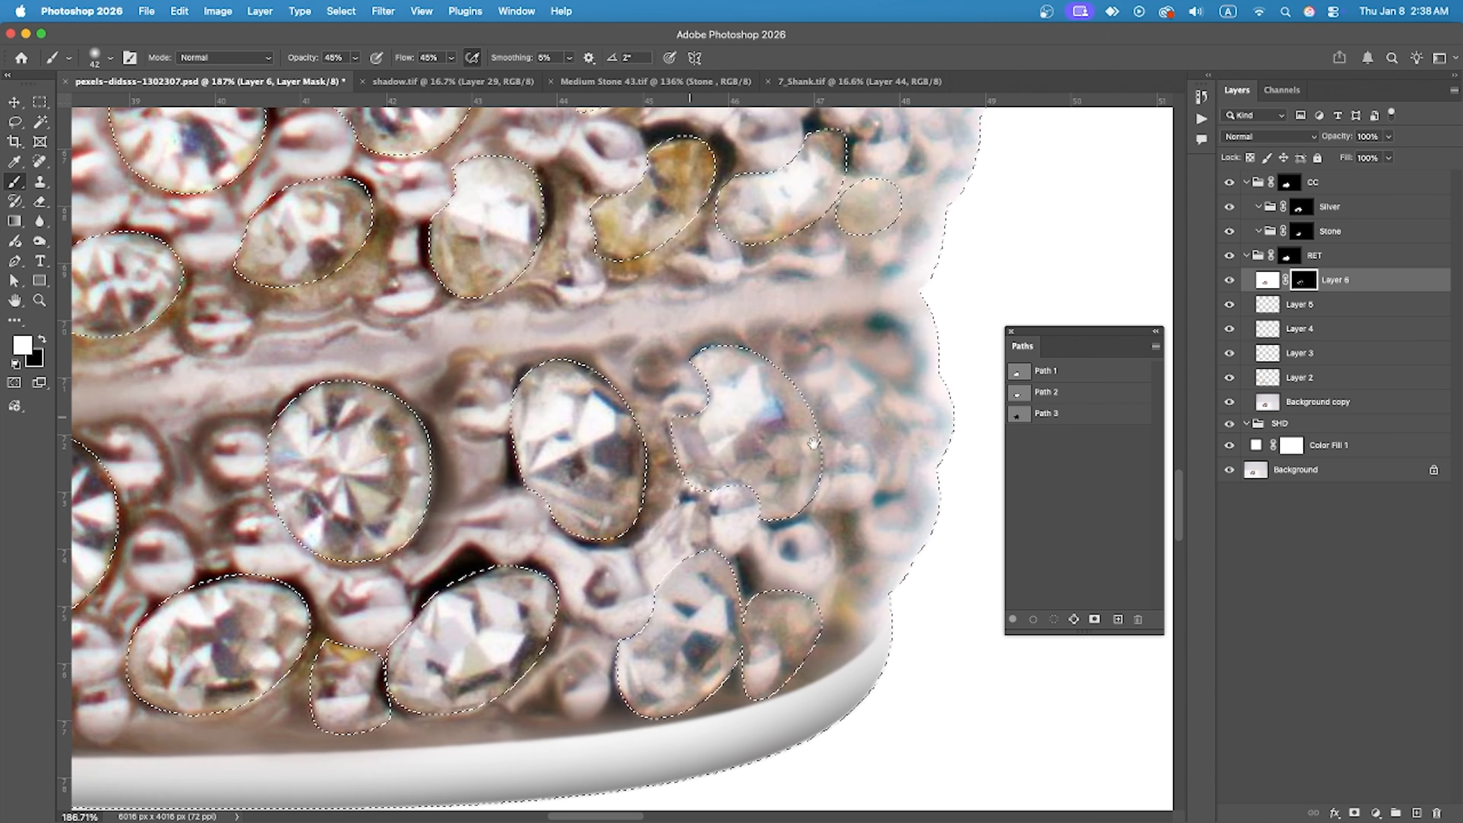
Touch up Layer 6's mask over the remaining metal in the middle rows and the grooves between the stone bands.
scroll(737, 382, up, 5)
scroll(538, 441, left, 6)
scroll(539, 441, up, 5)
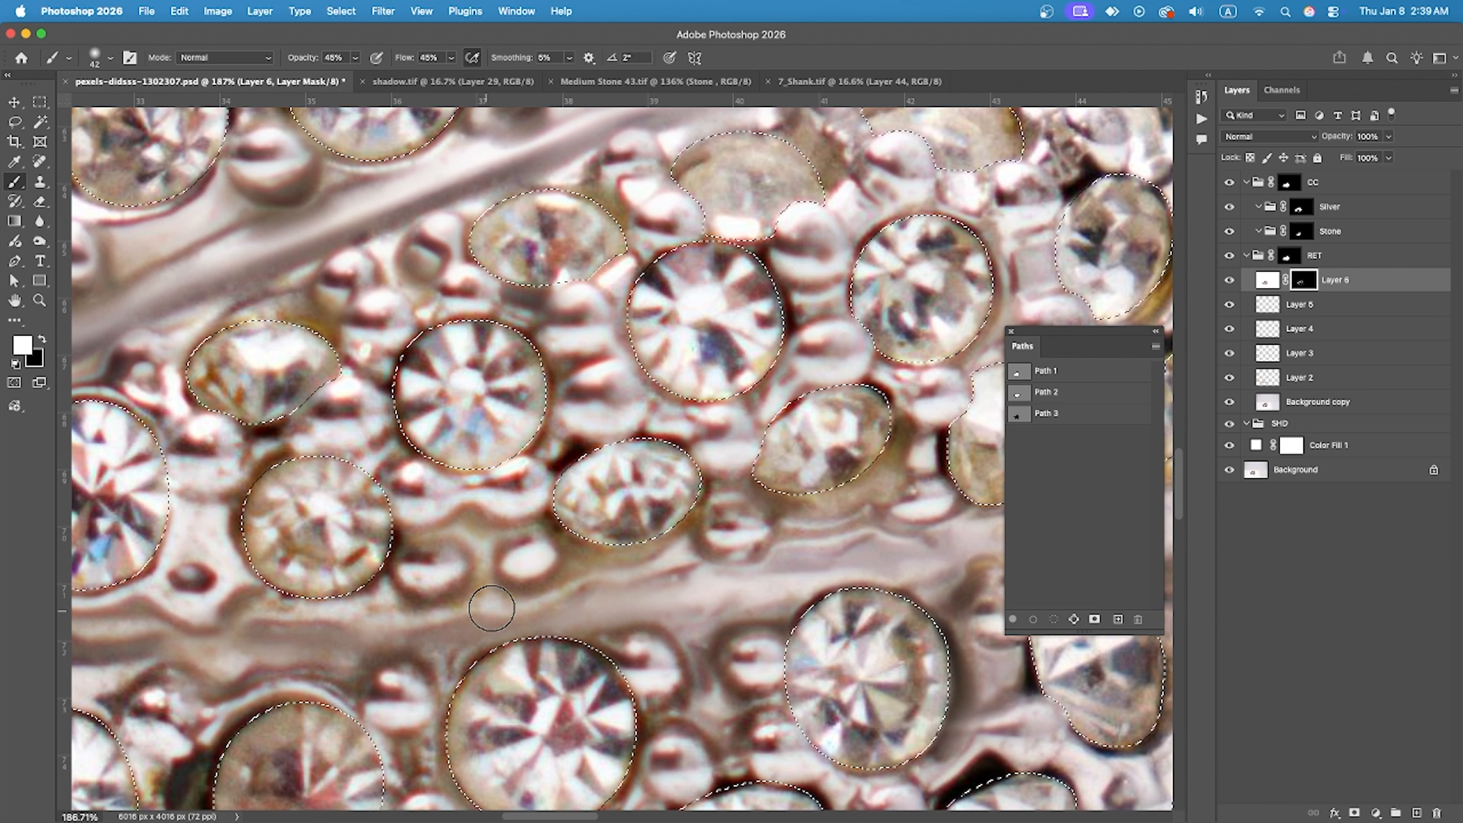
scroll(904, 330, right, 8)
scroll(814, 385, up, 5)
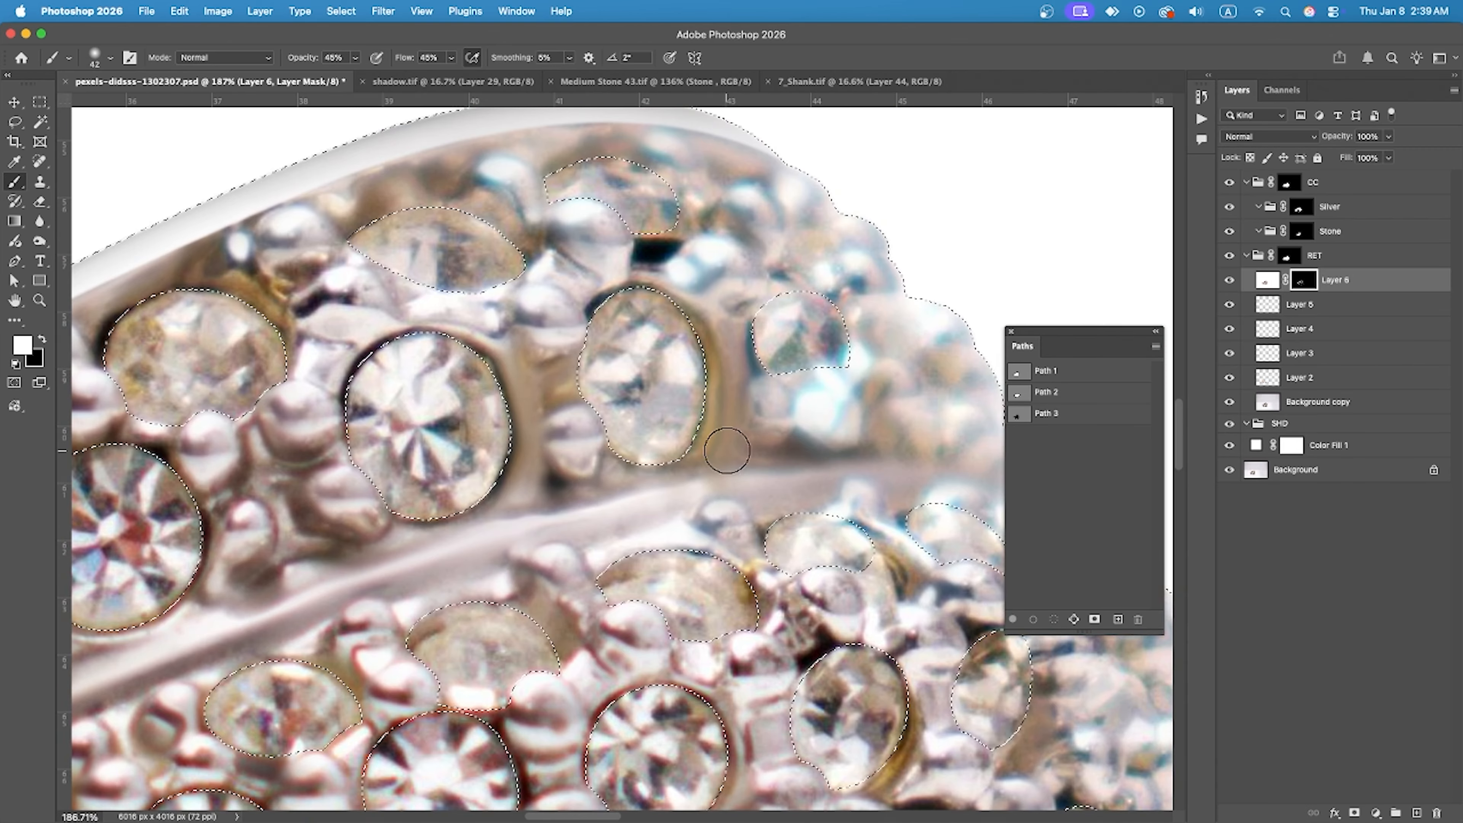
scroll(712, 199, down, 10)
scroll(428, 359, up, 10)
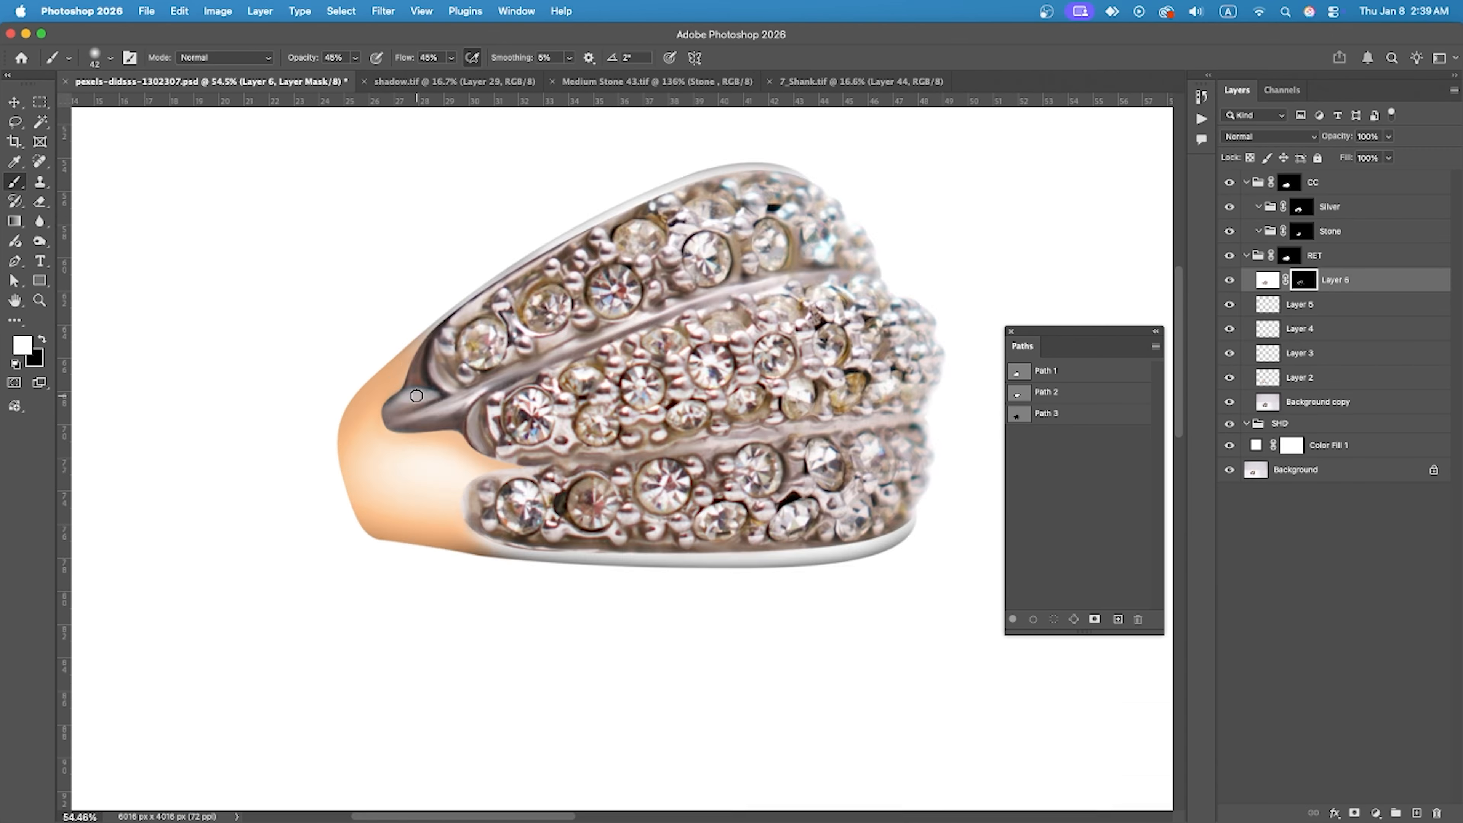
Toggle Layer 6's visibility to compare the ring's metal with and without the noise reduction.
scroll(472, 294, down, 3)
click(1229, 280)
click(1229, 280)
scroll(448, 374, down, 10)
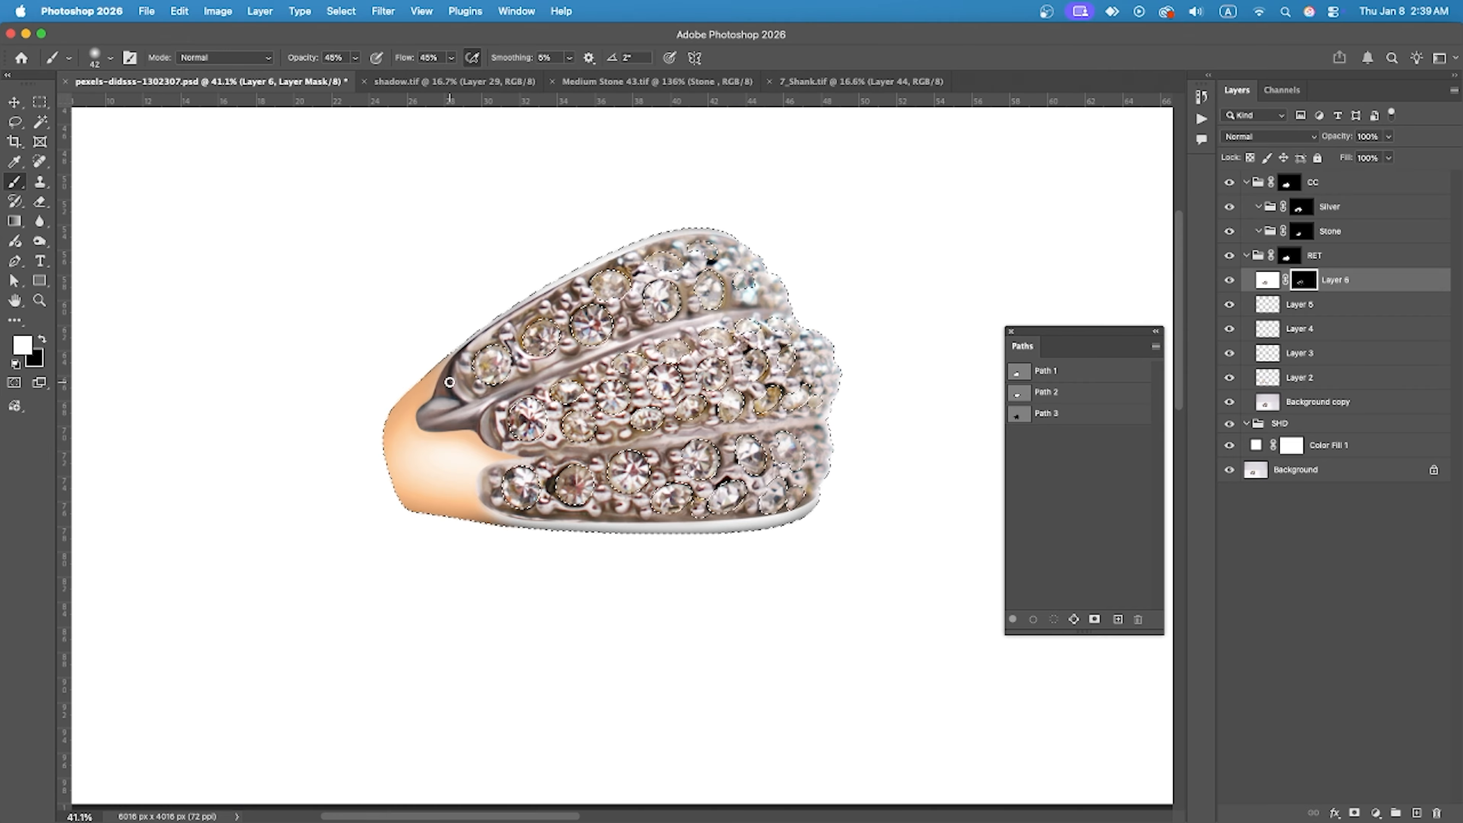
Clear the selection and compare the retouched ring with the original Background layer by toggling the other layers' visibility.
scroll(775, 328, up, 4)
key(super+d)
alt+click(1226, 470)
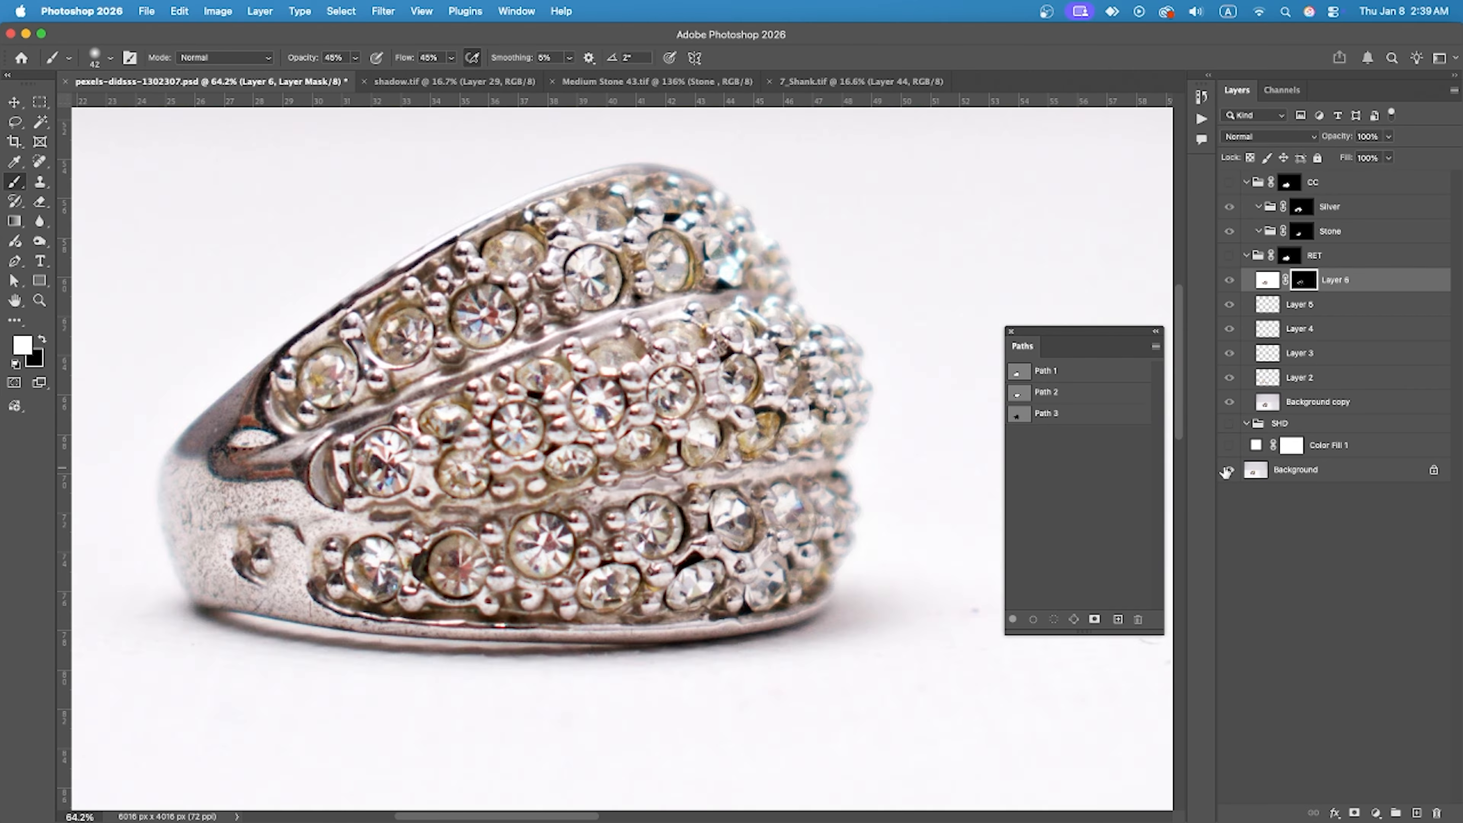
alt+click(1226, 470)
alt+click(1227, 470)
alt+click(1226, 471)
alt+click(1226, 472)
alt+click(1227, 472)
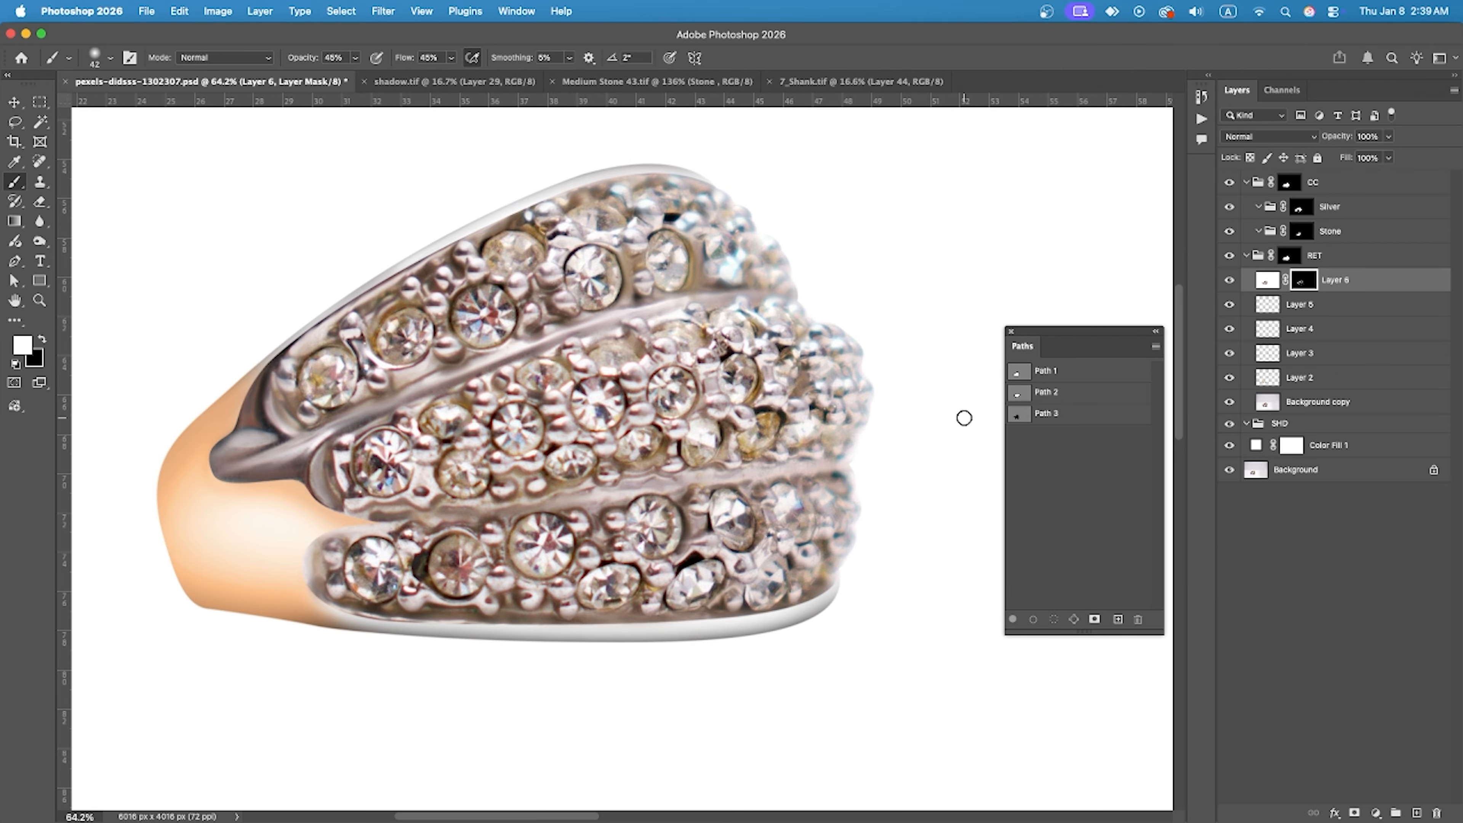
Copy the Stone layer from Medium Stone 43.tif into the ring document's Stone group, placing it over the middle stones.
click(1303, 234)
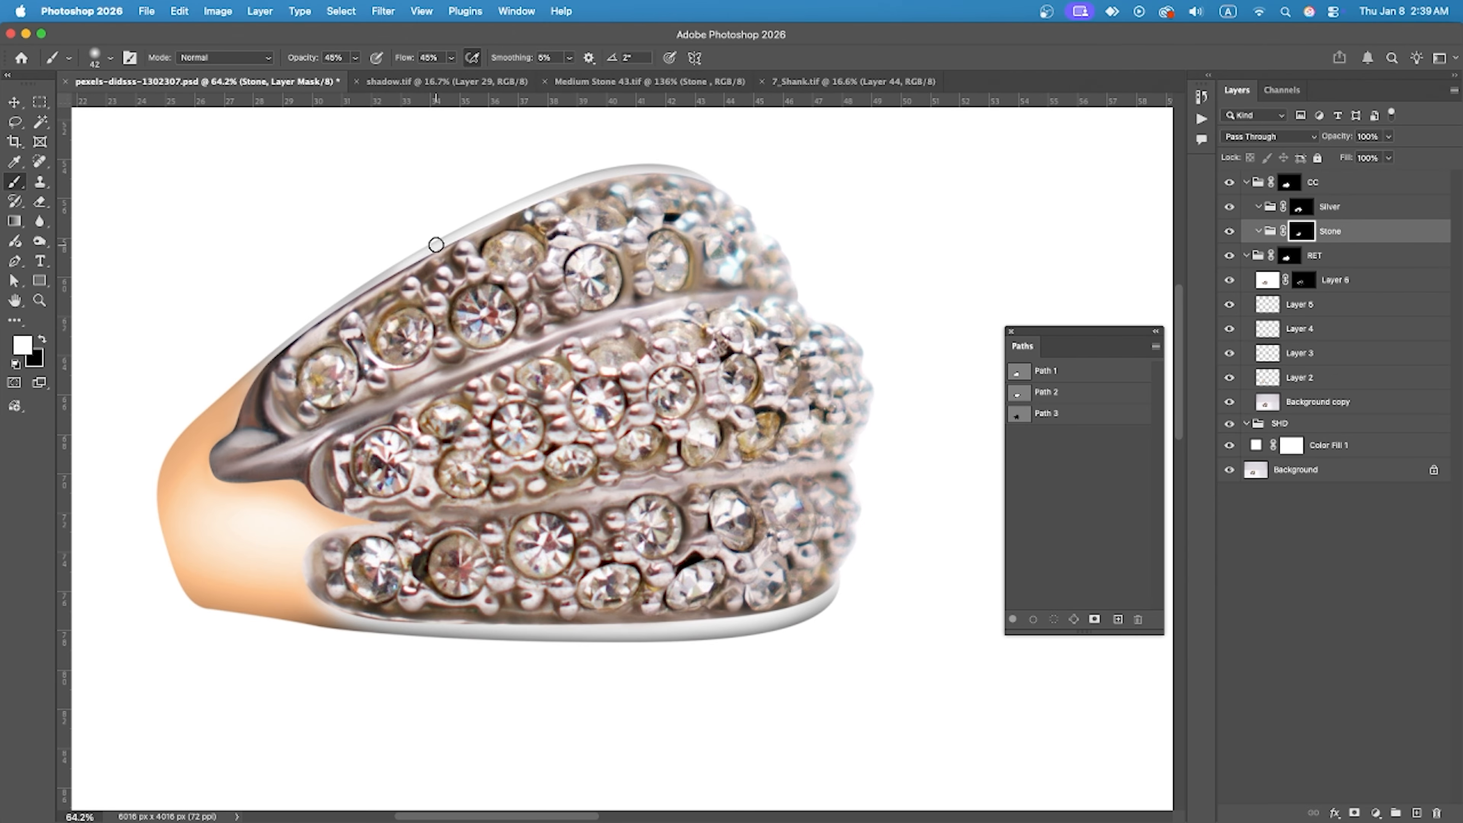
click(820, 82)
click(640, 85)
scroll(561, 493, down, 2)
key(v)
scroll(561, 492, down, 10)
click(610, 418)
scroll(610, 417, up, 2)
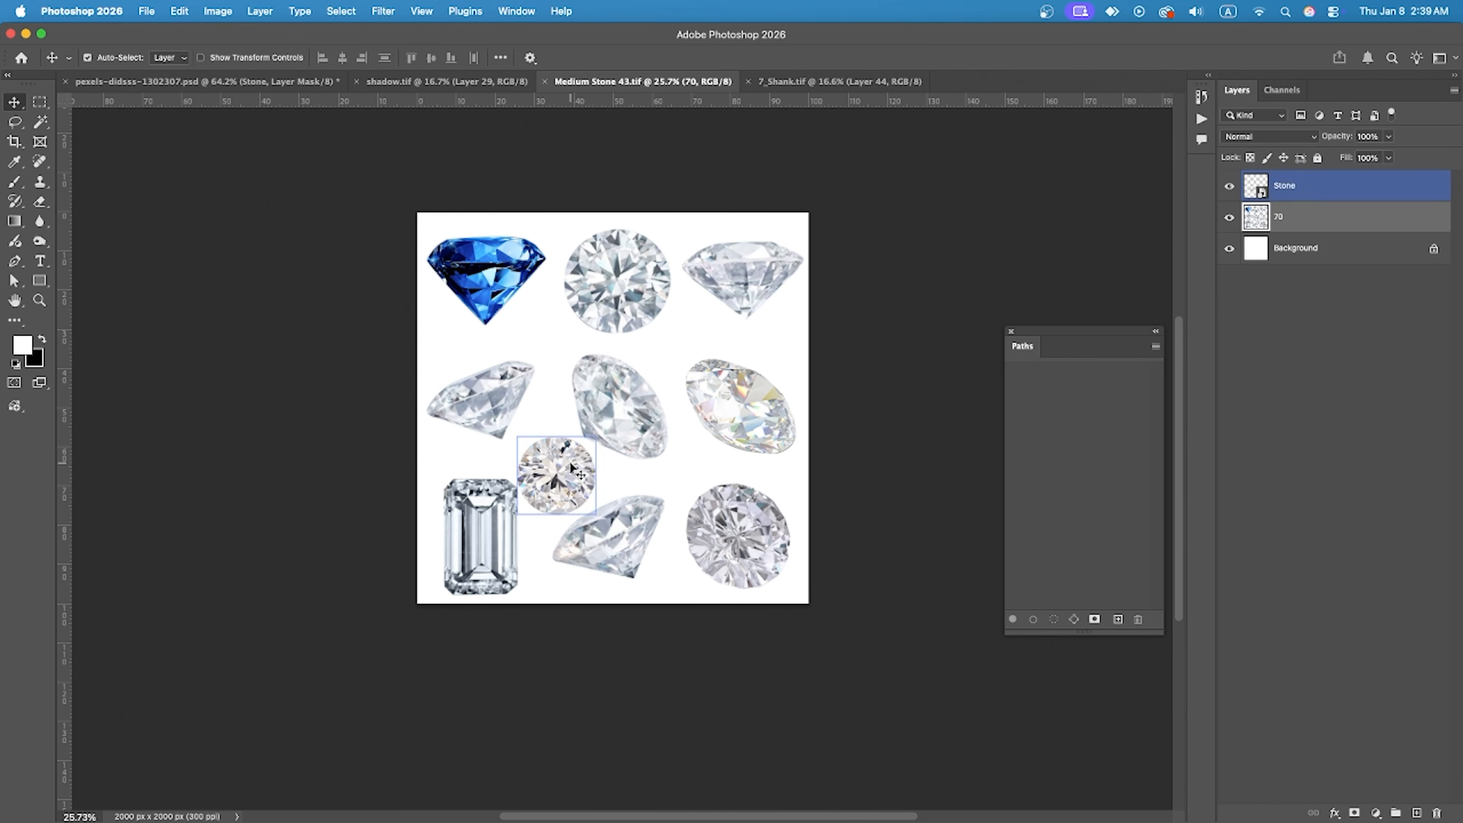
drag(1261, 188, 623, 416)
scroll(664, 399, up, 6)
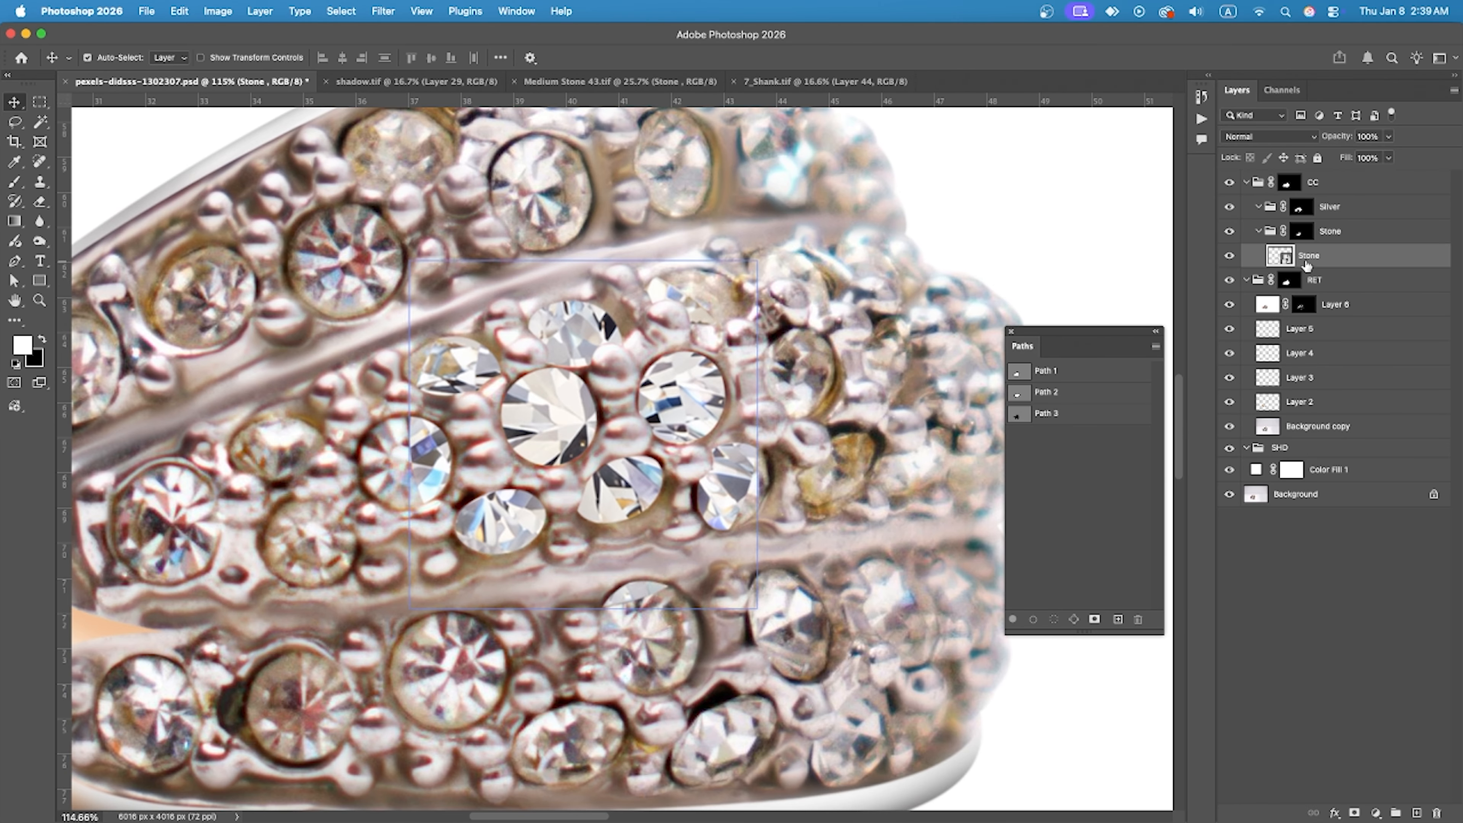
Disable the Stone group's mask, scale the diamond to 162.26%, and place it over the first stone of the ring's upper band.
shift+click(1303, 236)
scroll(908, 337, down, 2)
key(super+t)
drag(673, 524, 708, 379)
scroll(708, 378, up, 3)
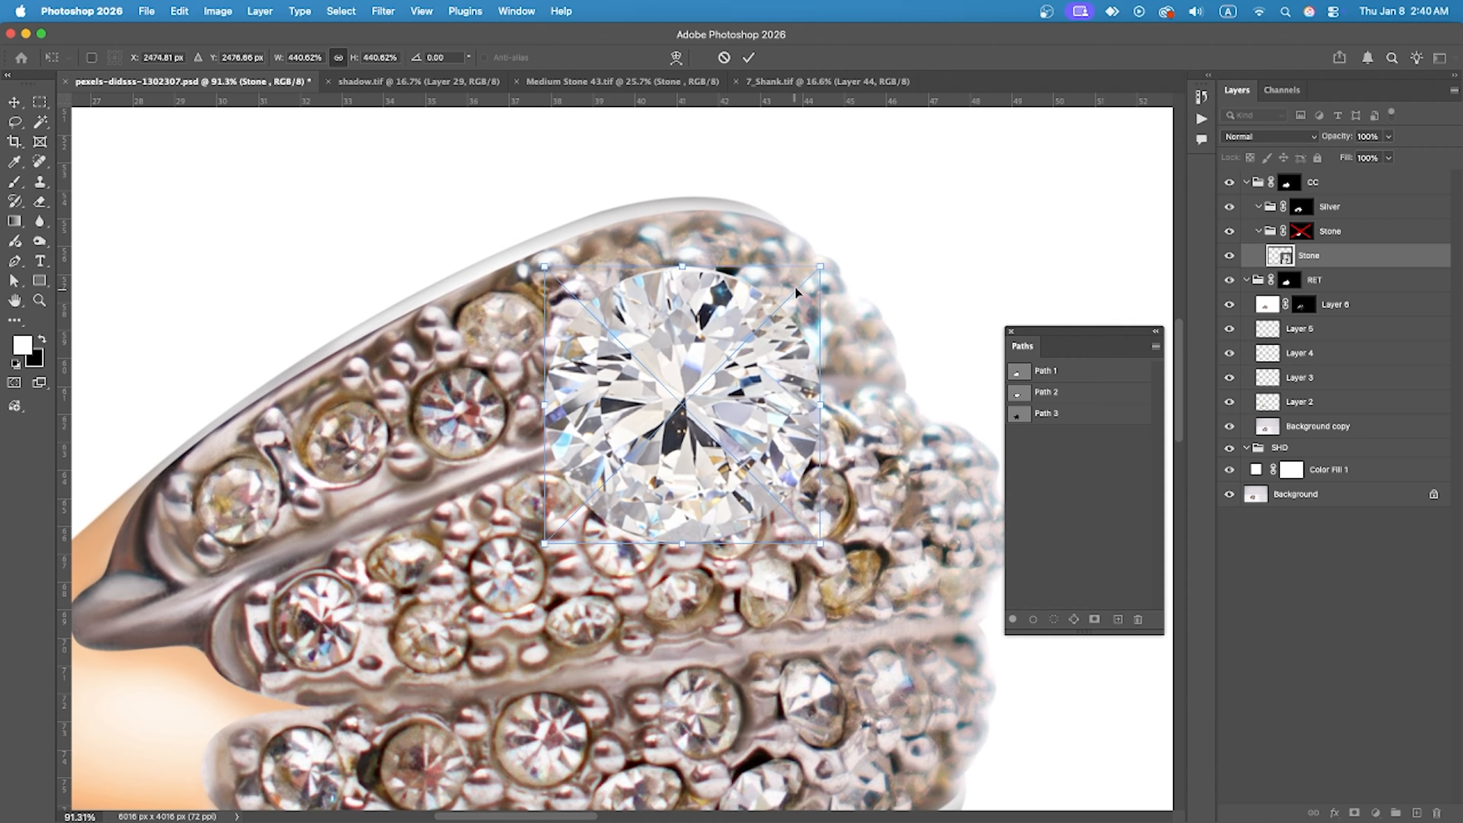
drag(820, 268, 718, 372)
scroll(717, 374, left, 5)
scroll(718, 375, up, 2)
drag(934, 314, 476, 362)
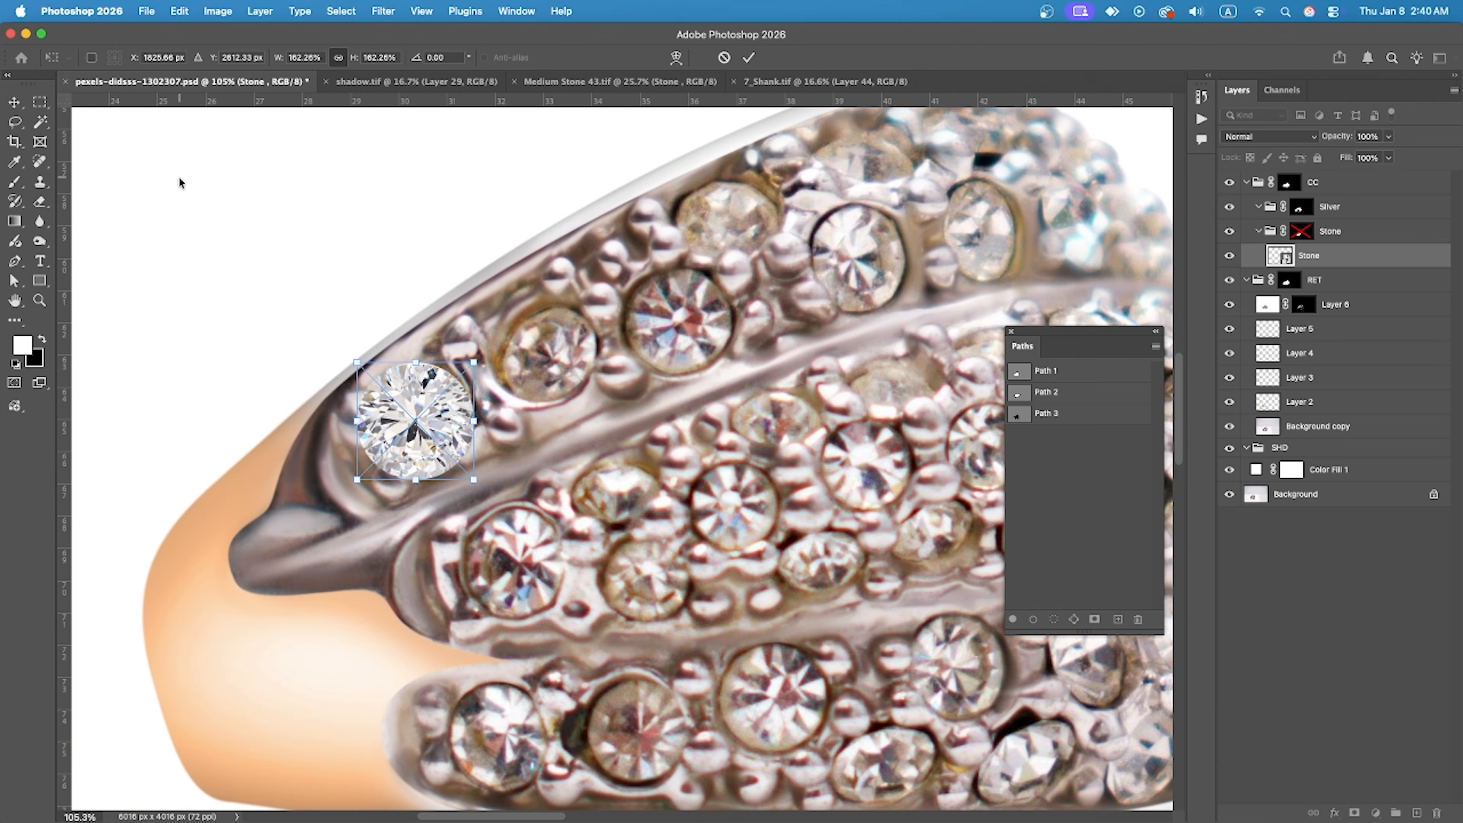
click(178, 177)
Duplicate the diamond onto the second and third stones of the upper band and resize each copy to fit.
drag(412, 415, 547, 353)
key(super+z)
drag(412, 414, 543, 352)
key(super+t)
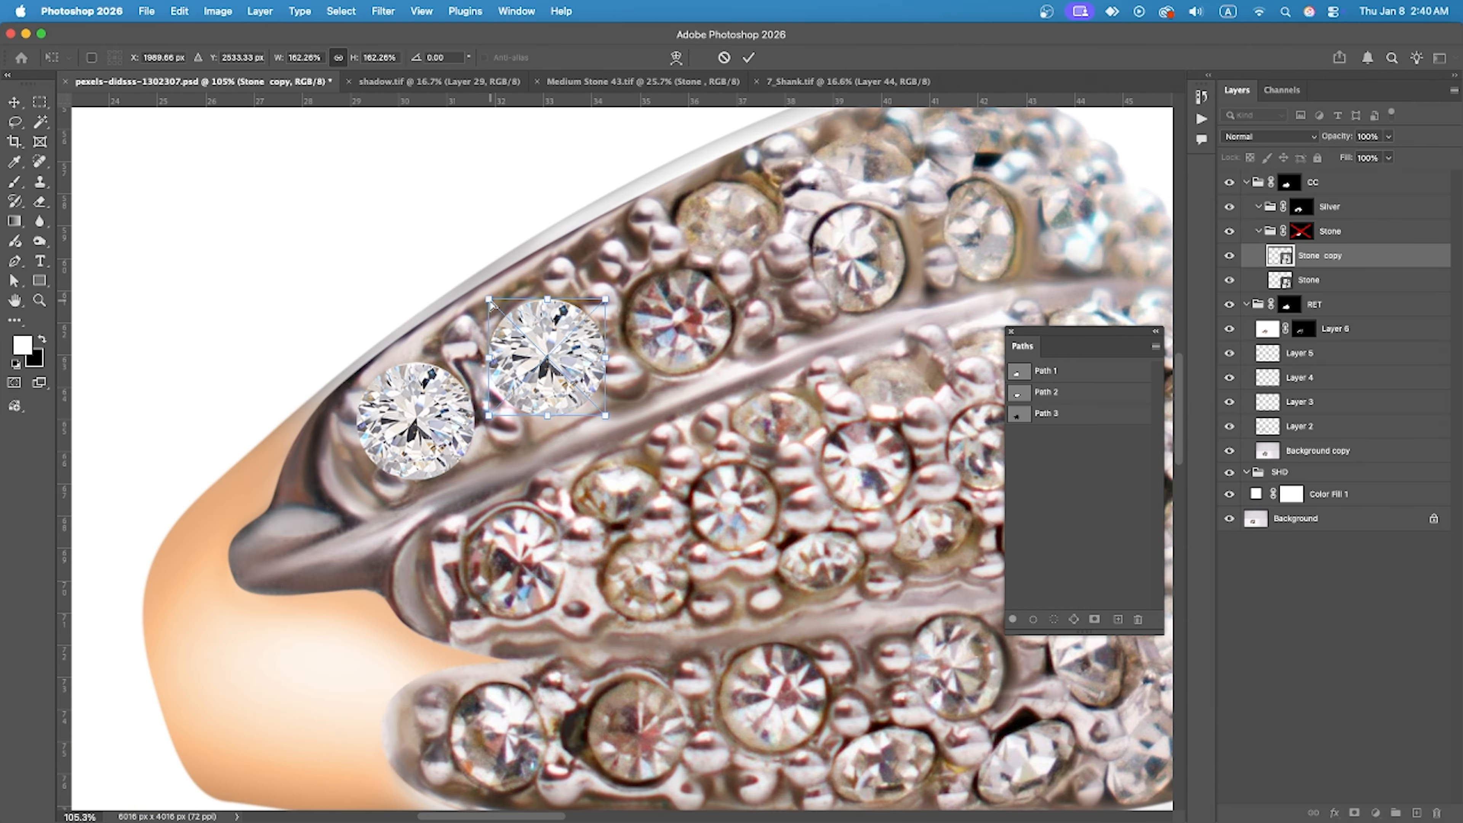
drag(488, 300, 496, 316)
drag(561, 342, 682, 330)
key(Return)
key(super+t)
drag(616, 267, 628, 280)
drag(698, 315, 695, 312)
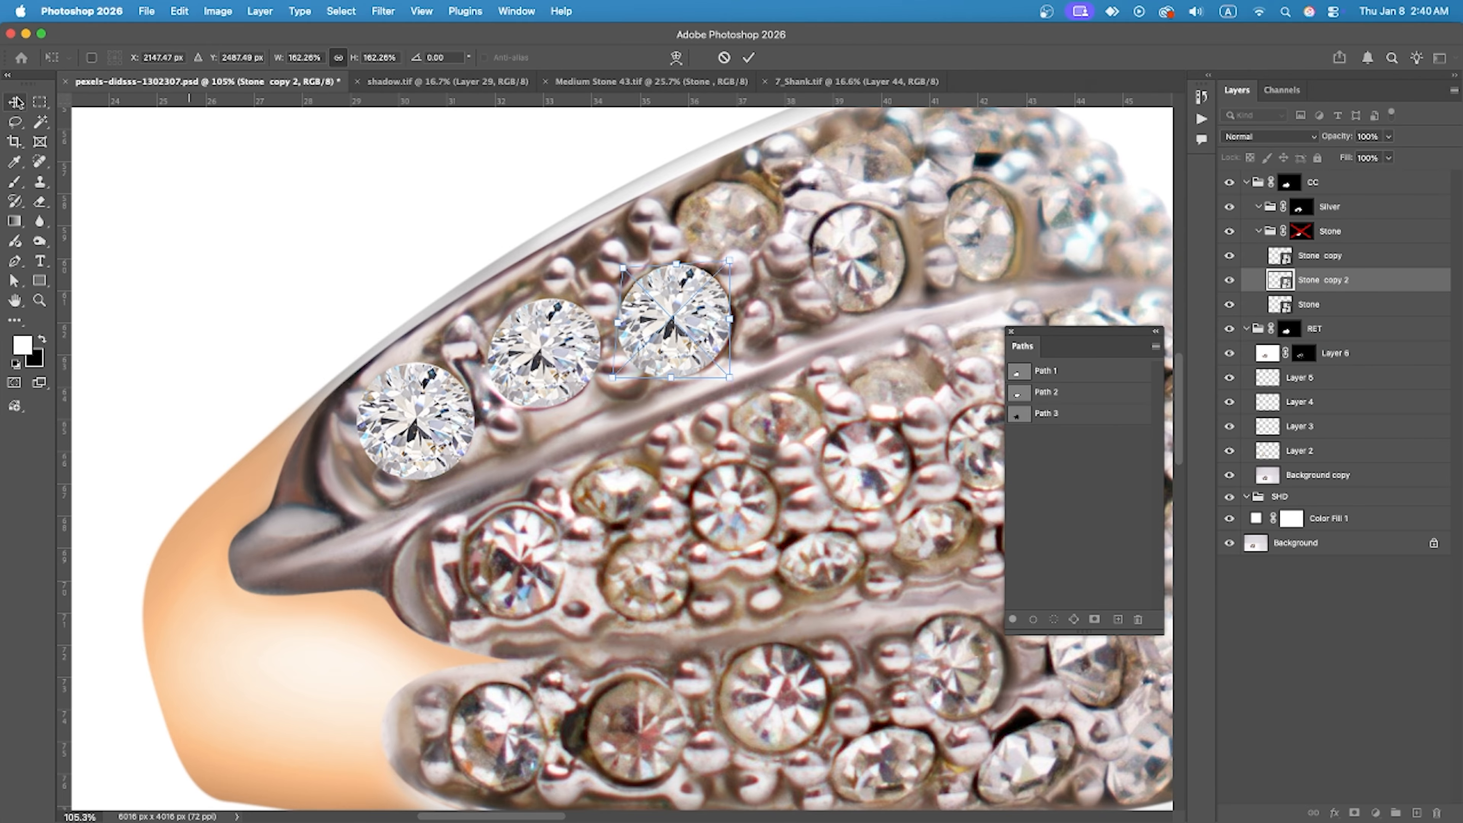
key(Return)
Duplicate diamonds onto the fourth and fifth stones of the upper band, flattening the one near the rim into an oval.
scroll(725, 310, down, 2)
scroll(725, 310, right, 2)
drag(400, 435, 816, 256)
key(super+t)
scroll(827, 300, up, 2)
key(super+z)
drag(819, 362, 810, 359)
drag(798, 306, 632, 262)
key(Return)
key(super+t)
drag(688, 206, 686, 237)
drag(581, 234, 587, 231)
drag(660, 279, 672, 264)
key(Return)
scroll(314, 429, down, 2)
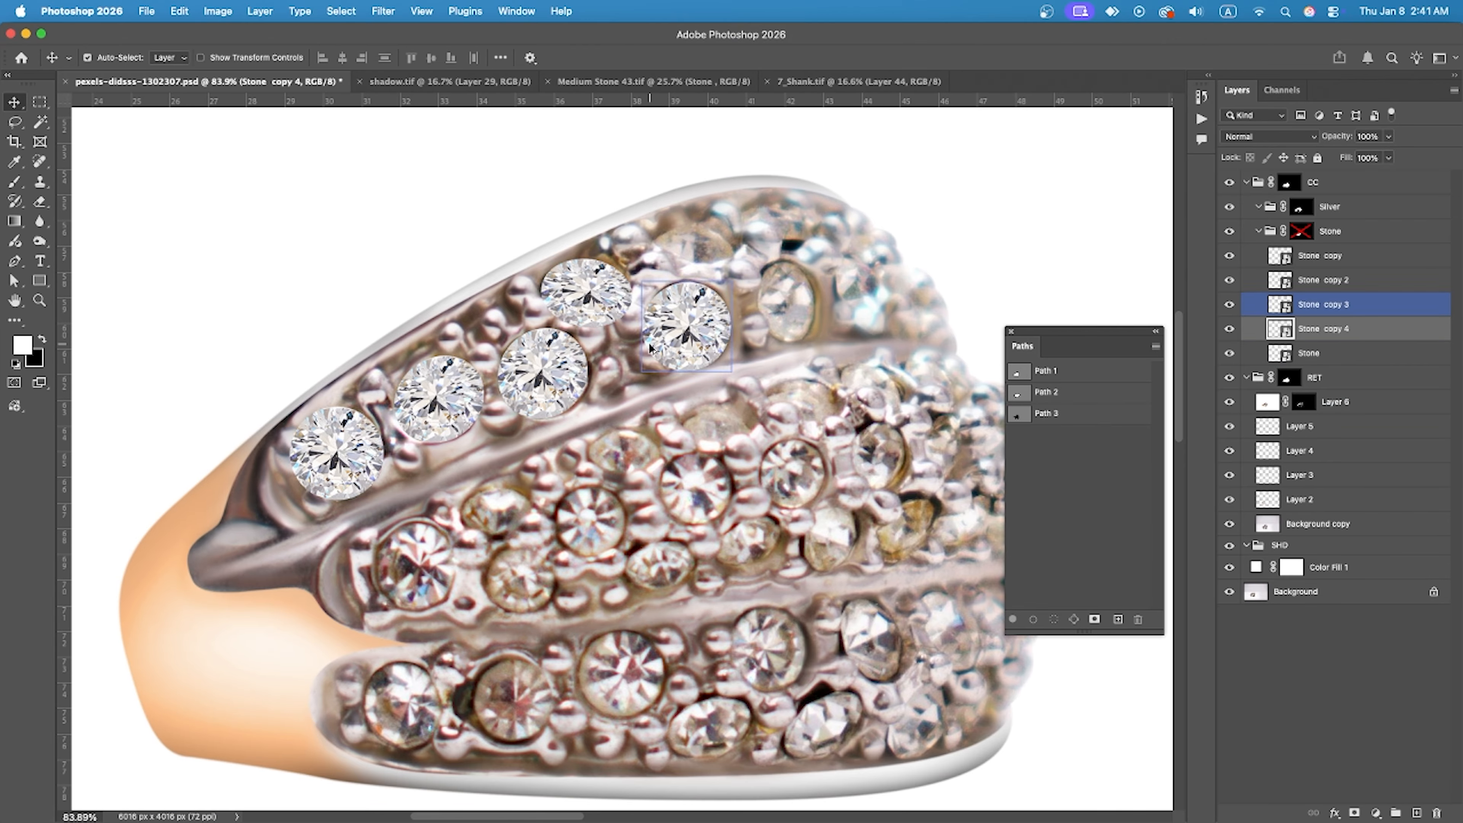
Duplicate the oval diamond onto the narrow upright stone in the upper band, rotated to 65.48° and scaled to 142.56% by 127.25%.
drag(593, 297, 826, 348)
scroll(792, 311, up, 1)
key(super+t)
scroll(802, 309, up, 2)
drag(805, 300, 816, 310)
drag(775, 247, 805, 297)
drag(853, 339, 858, 330)
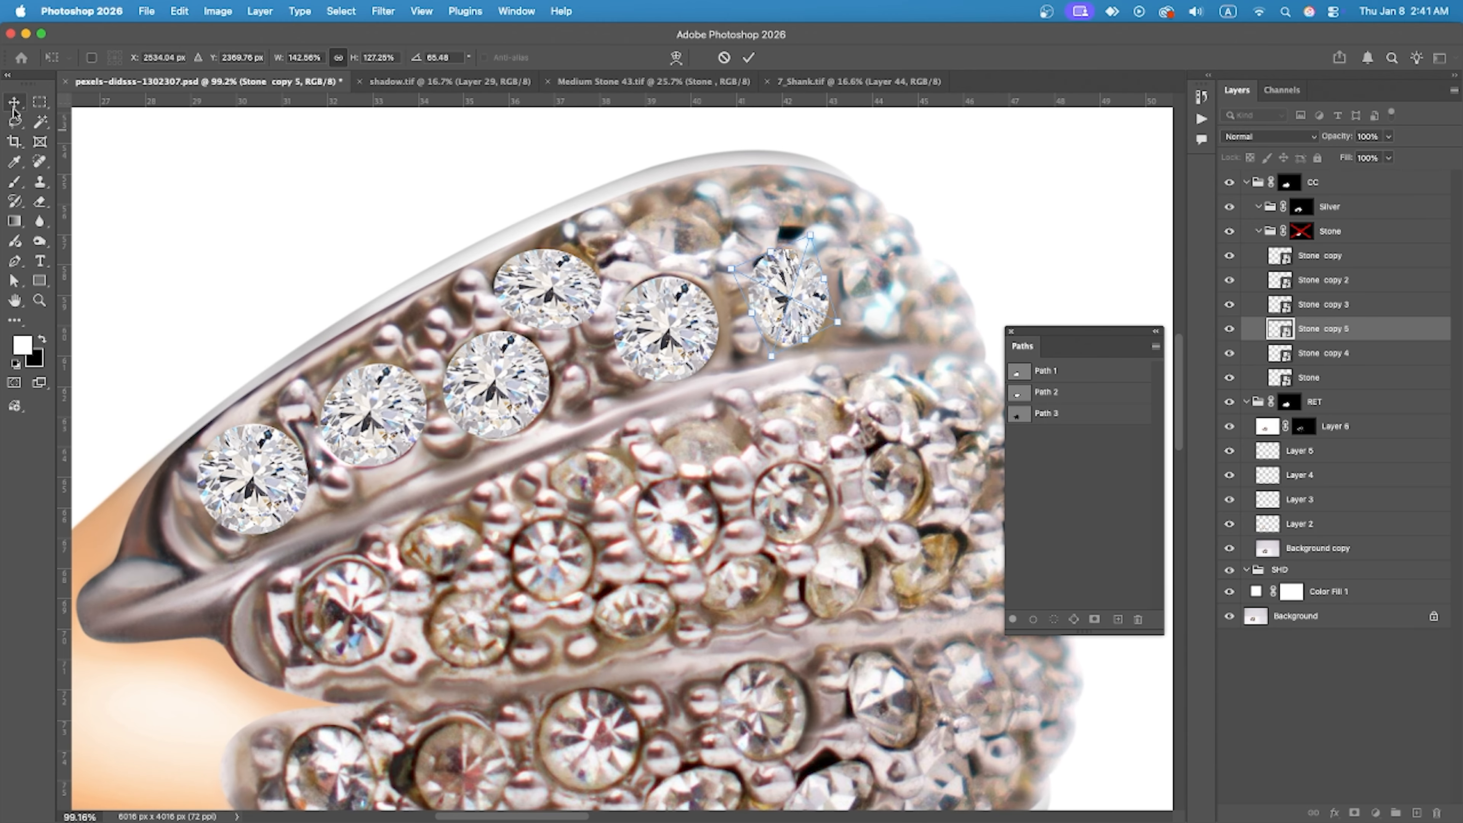
click(14, 108)
Duplicate the oval diamond onto the stone just below the ring's top rim and transform it to fit.
drag(555, 287, 627, 193)
key(super+t)
drag(691, 224, 693, 220)
click(13, 103)
scroll(668, 235, down, 1)
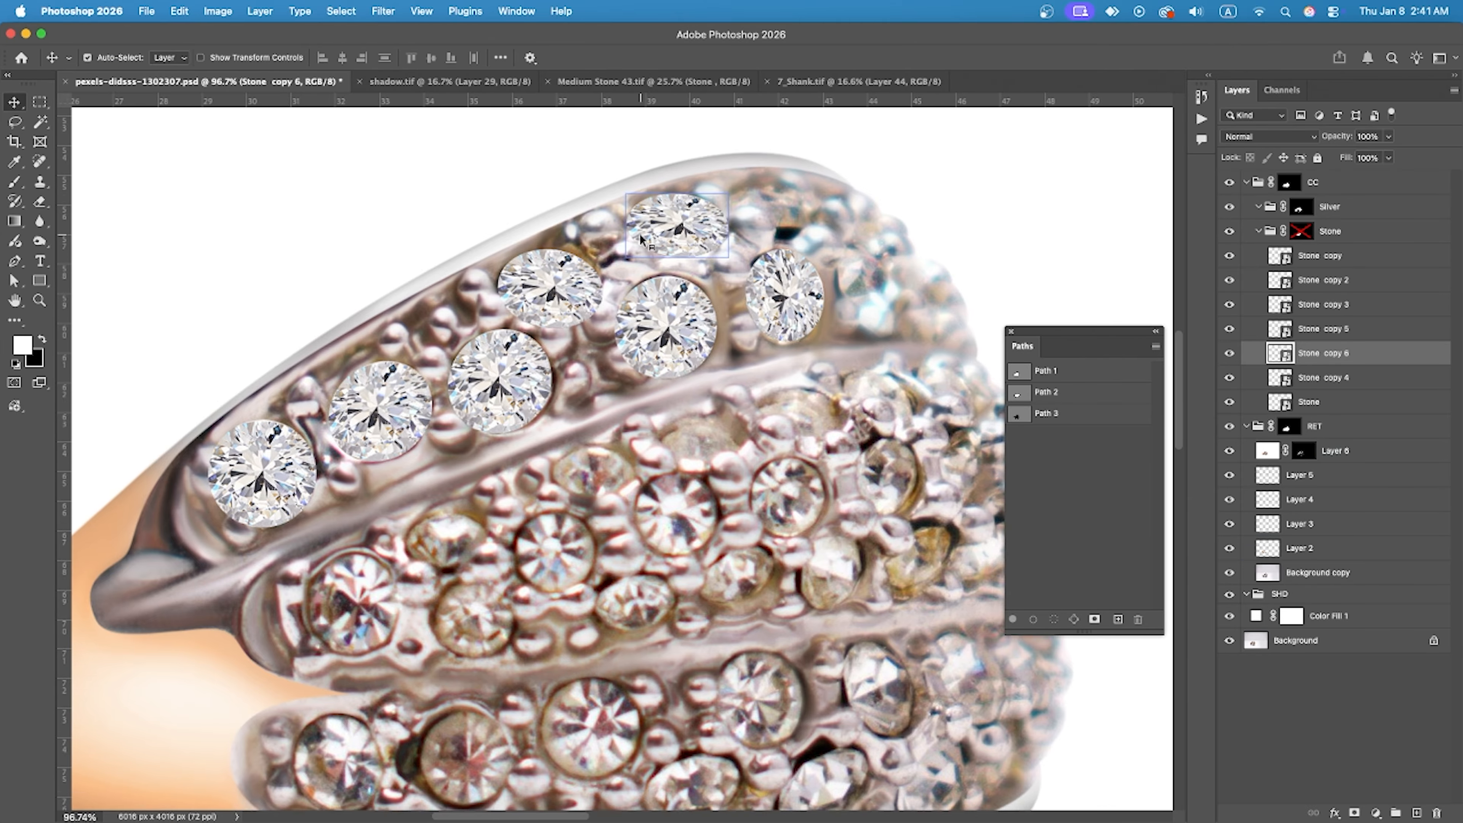
Duplicate a round diamond onto the first two lower stones of the middle band and shrink the second copy to fit.
scroll(640, 236, down, 4)
scroll(369, 375, up, 3)
drag(336, 356, 426, 482)
drag(425, 482, 539, 492)
key(super+t)
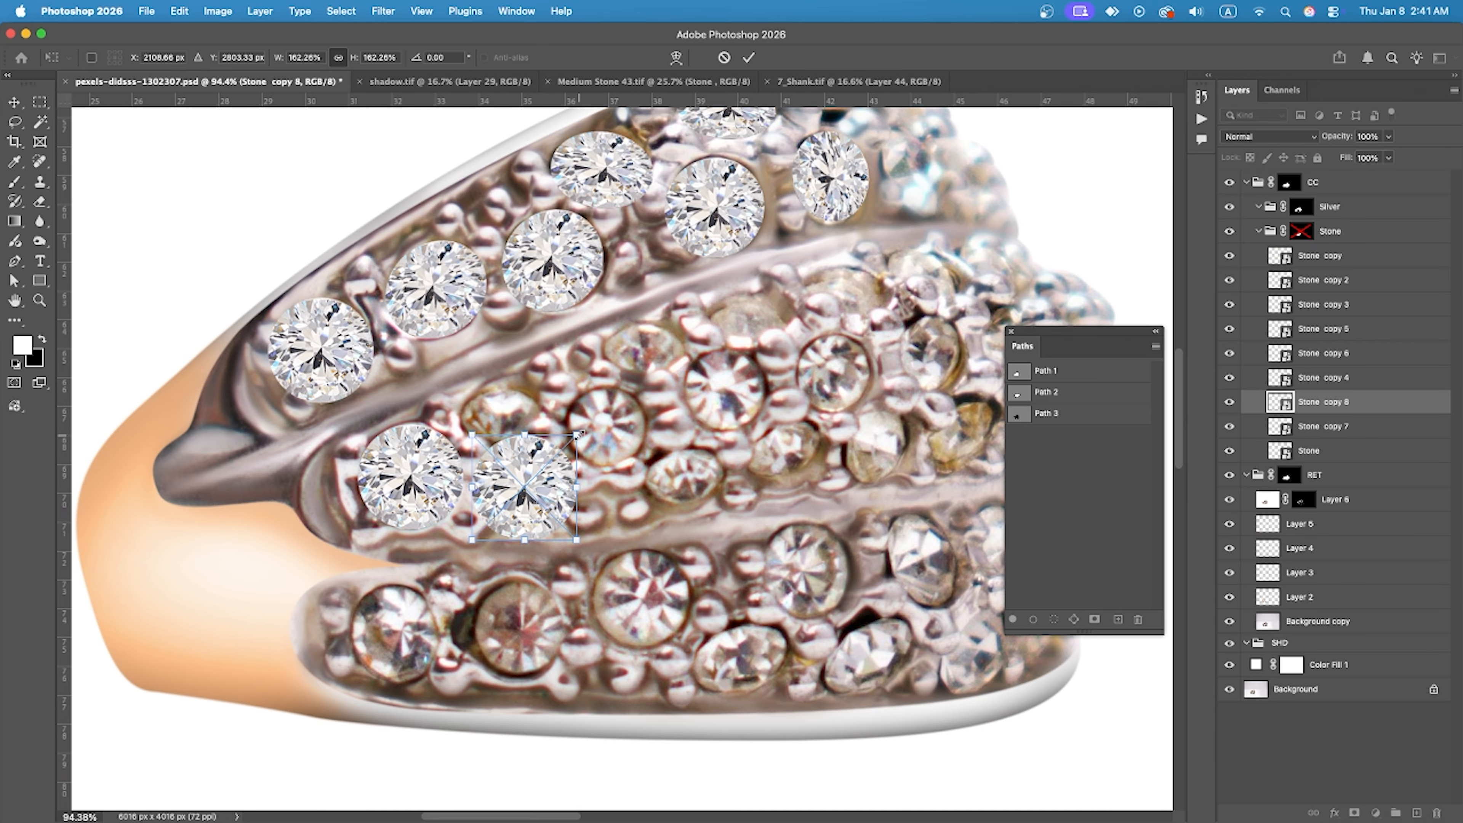
drag(579, 435, 569, 443)
click(14, 102)
Add diamond copies to the next three stones of the middle band, scaling the small upper oval to 117.02% by 91.76%.
drag(613, 175, 578, 377)
key(super+t)
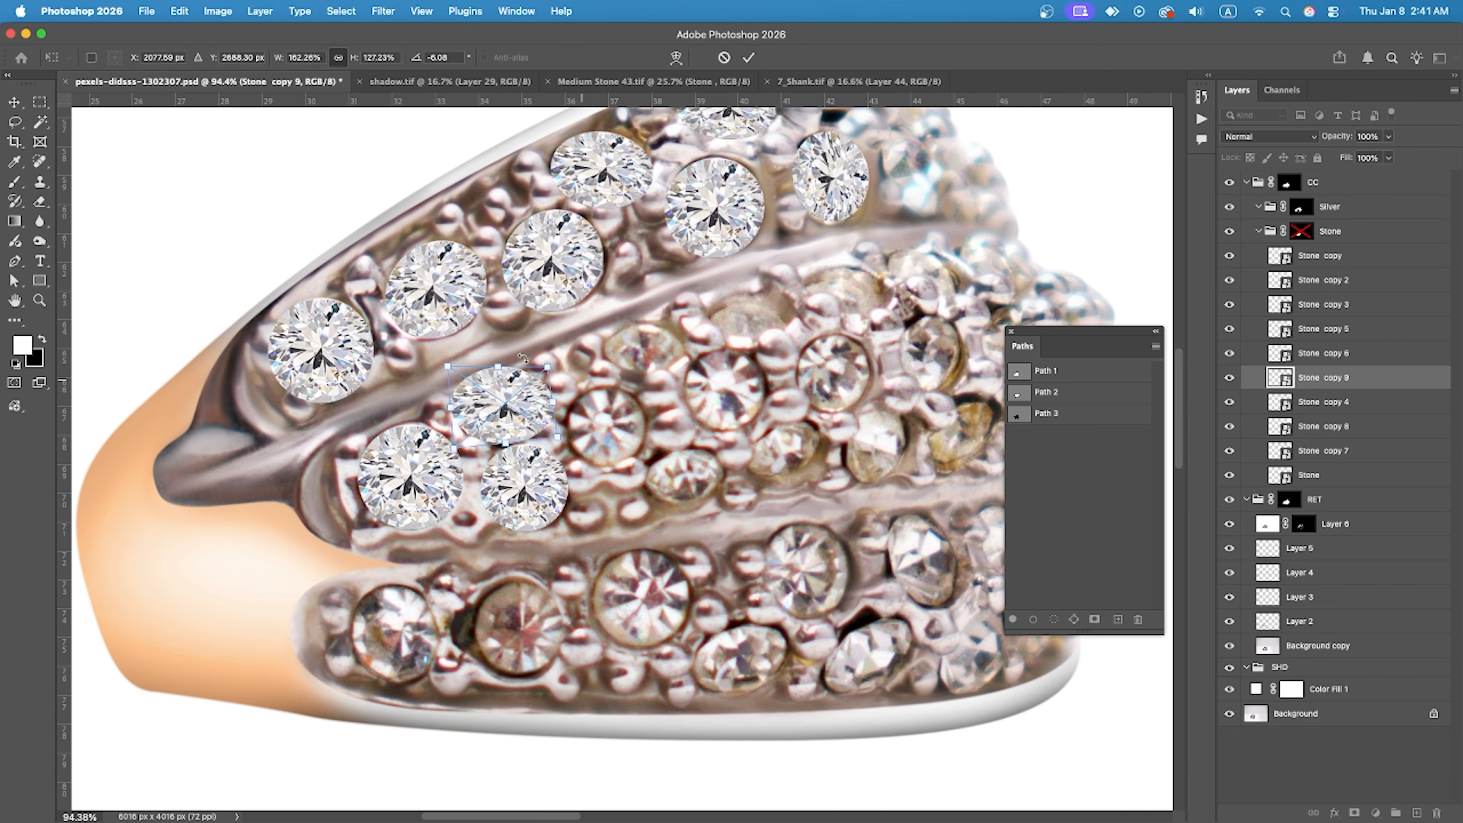
click(14, 102)
drag(524, 487, 602, 424)
drag(507, 404, 647, 355)
key(super+t)
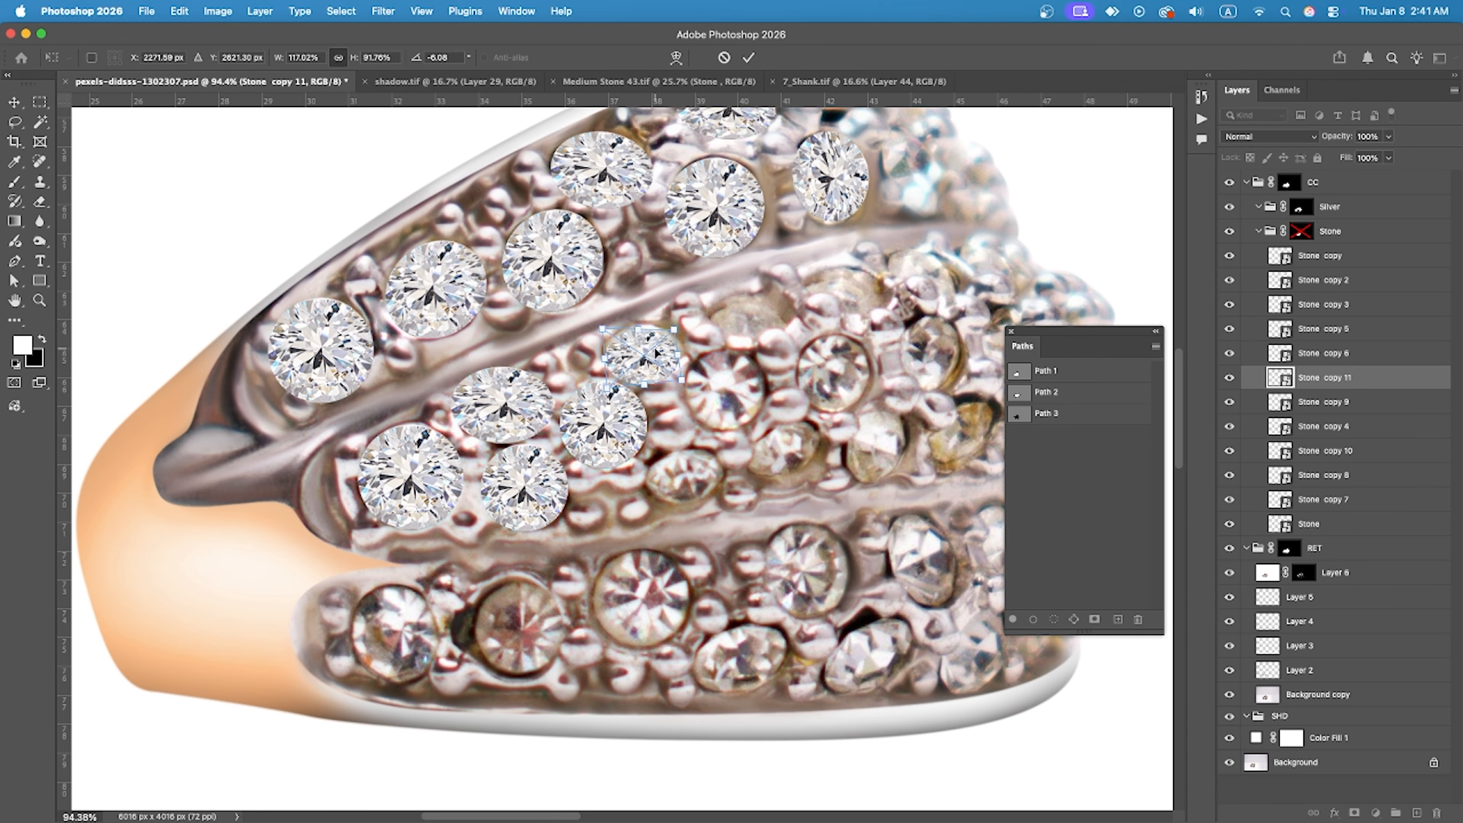
click(13, 103)
Duplicate diamonds across the remaining upper and centre stones of the middle band, narrowing the last centre copy to fit.
drag(597, 416, 720, 386)
drag(647, 348, 927, 271)
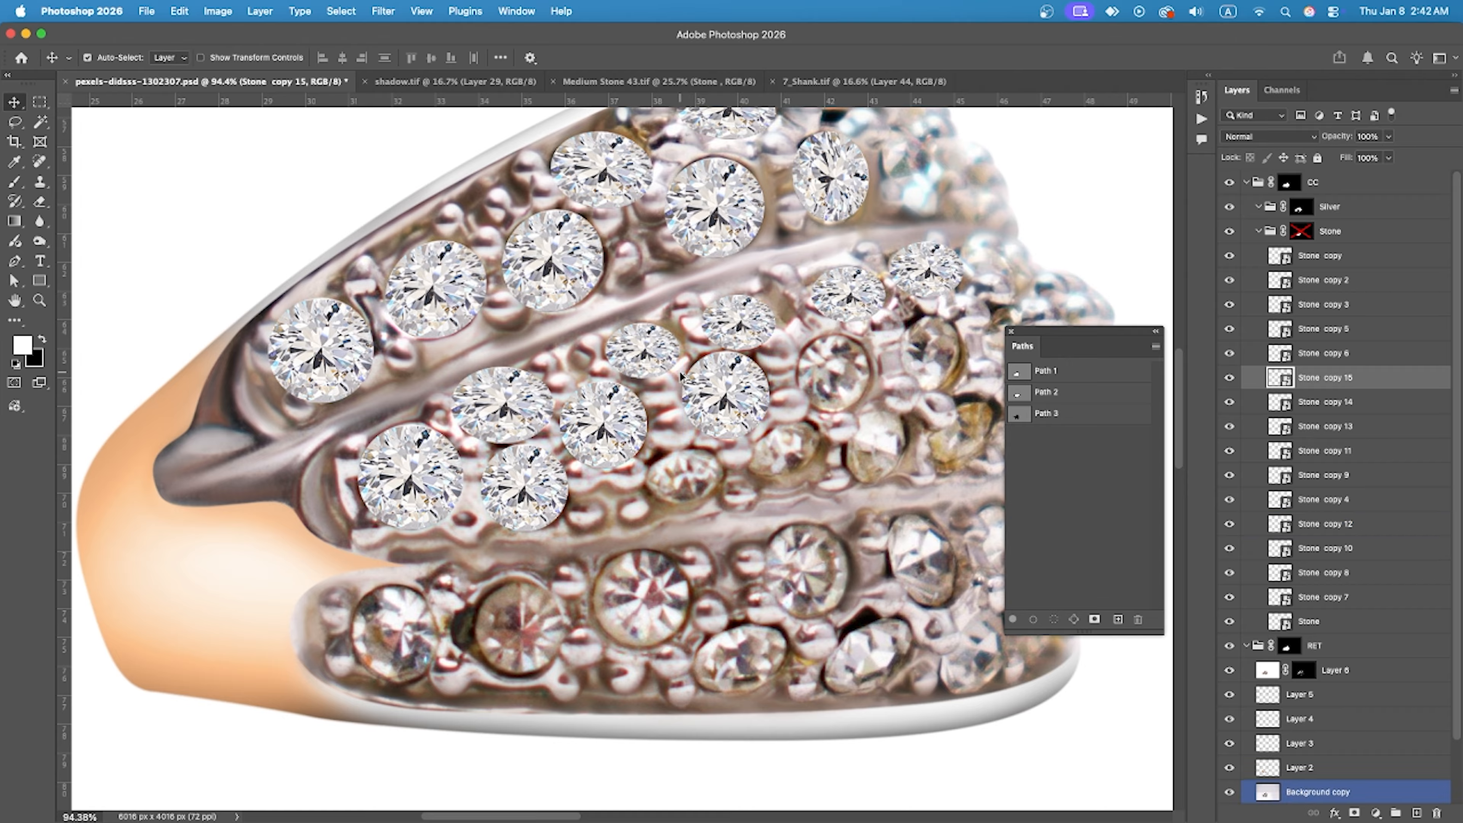
drag(727, 391, 958, 319)
key(super+t)
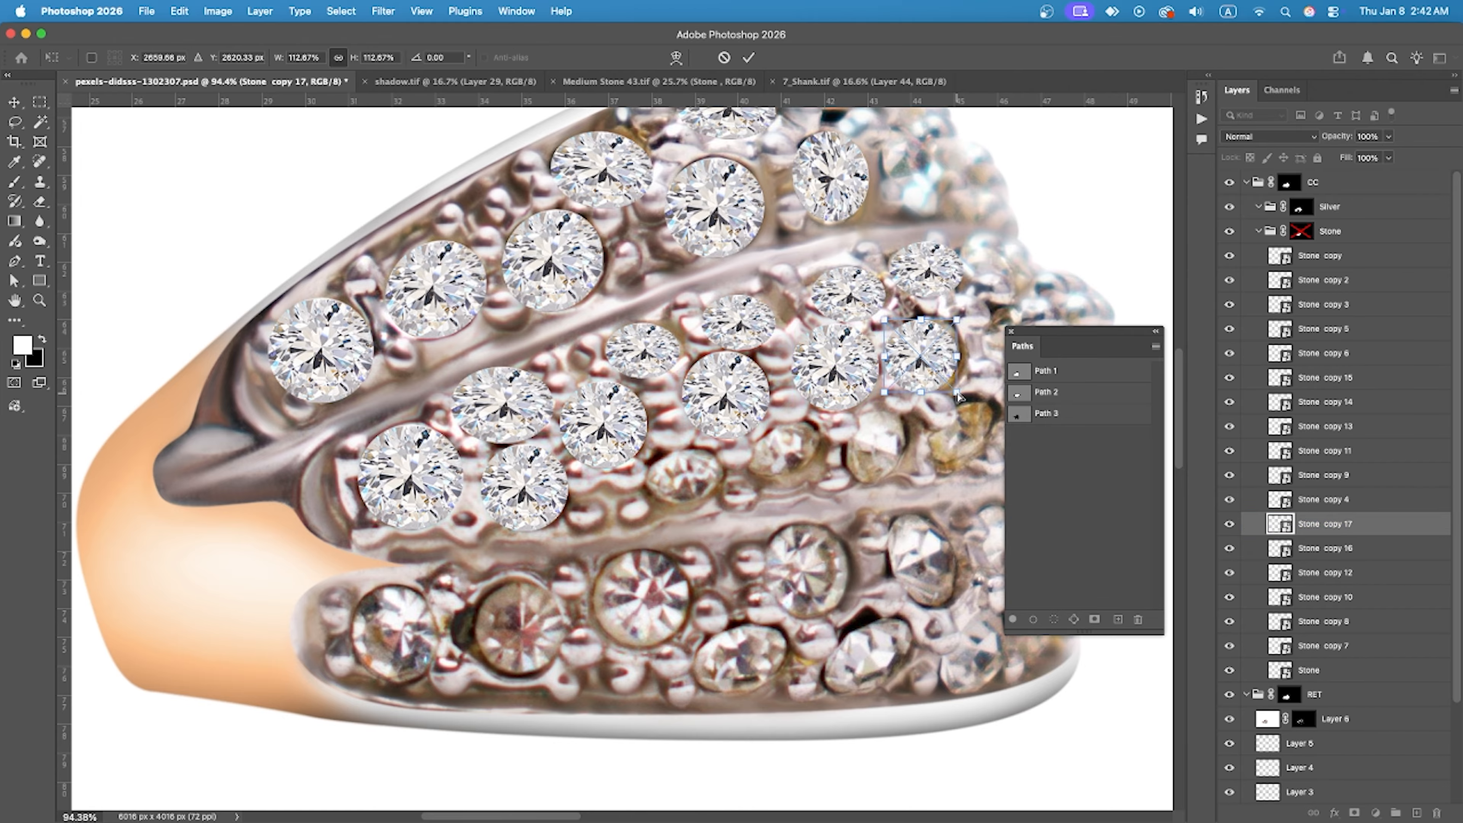
drag(926, 353, 934, 349)
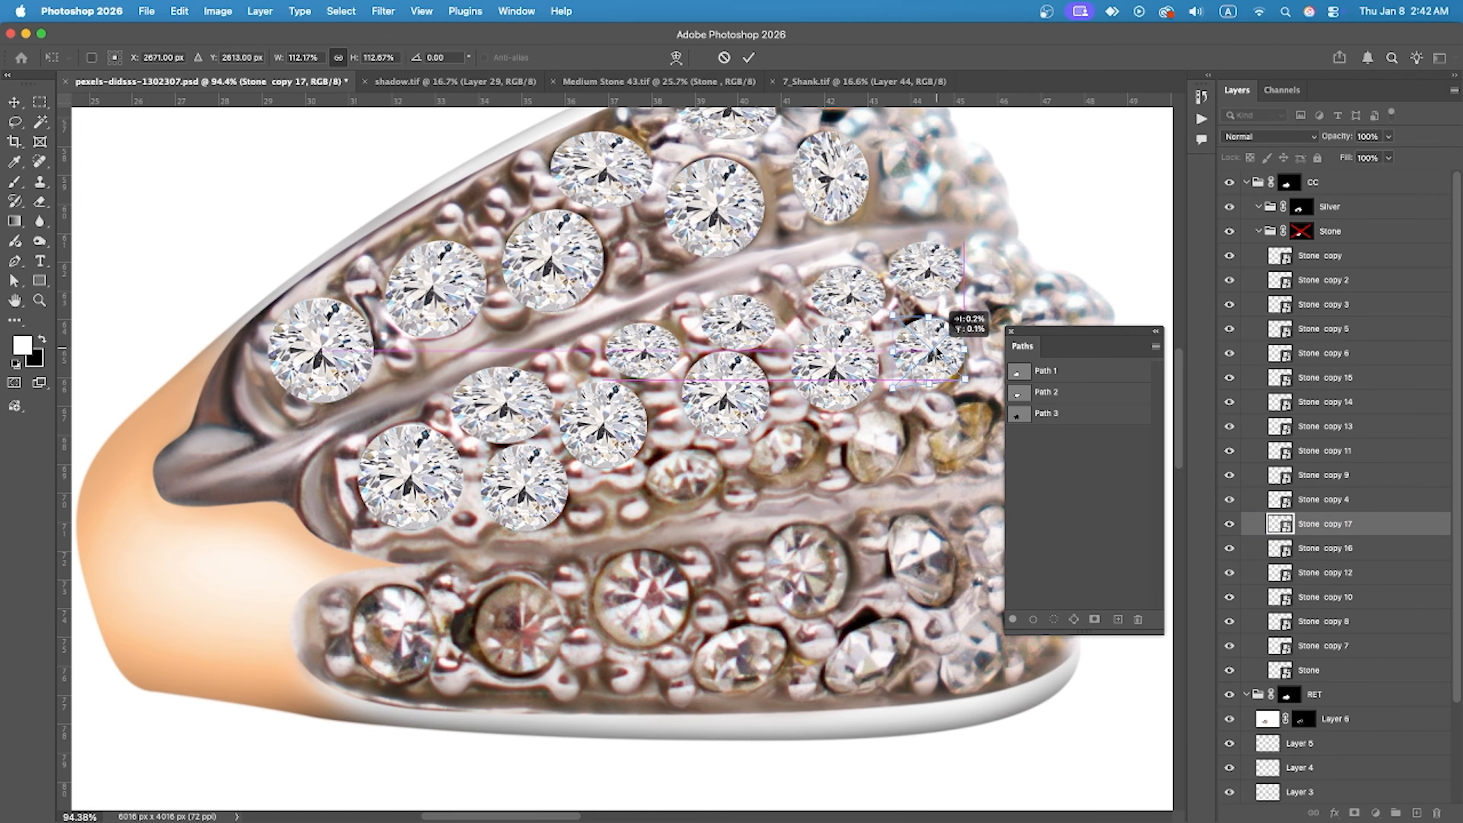
scroll(368, 346, down, 3)
scroll(839, 373, up, 1)
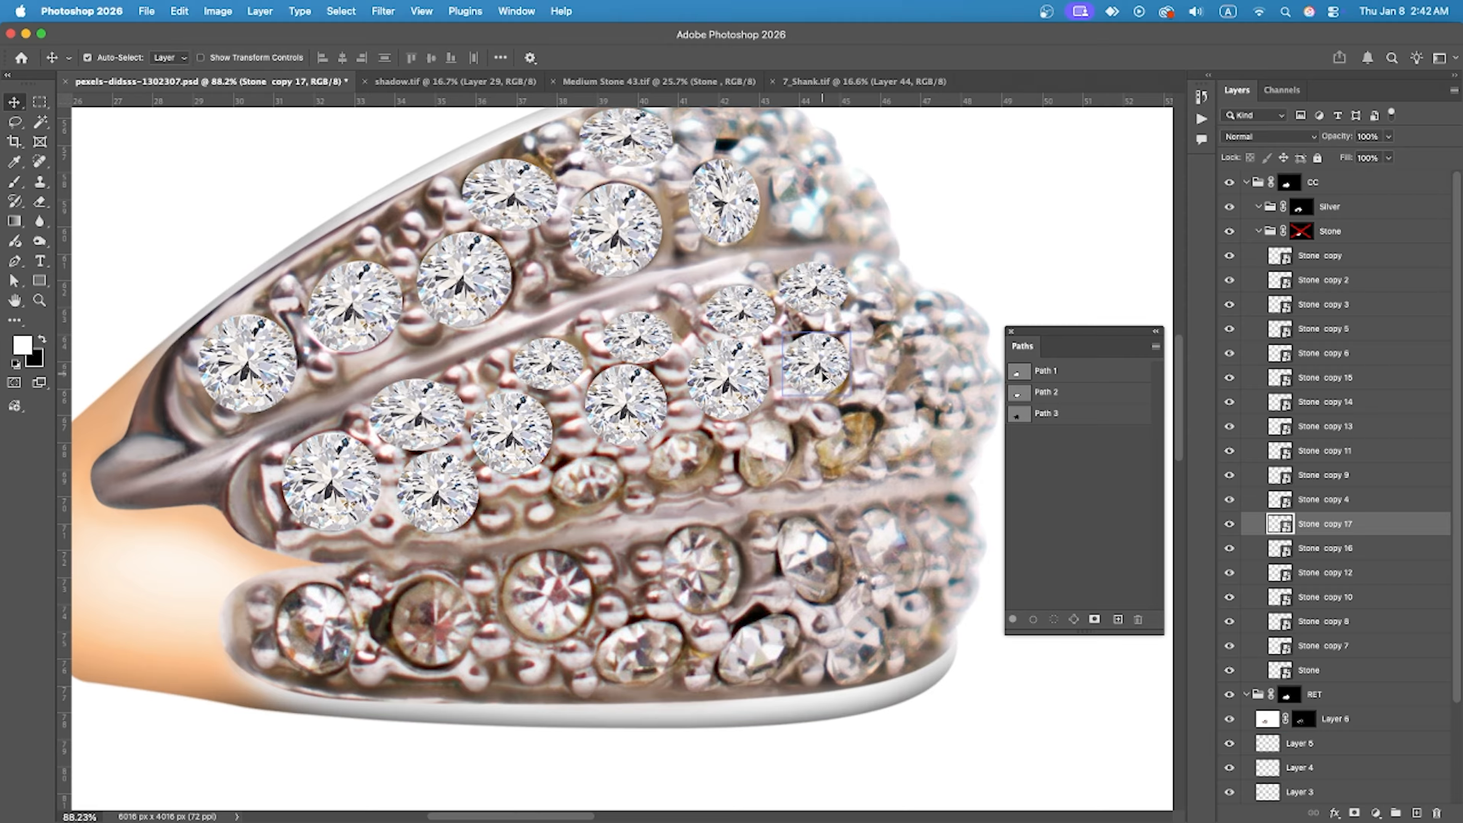
Place resized diamond copies over three stones in the lower row of the middle band.
drag(813, 296, 777, 450)
key(super+z)
drag(640, 413, 707, 484)
scroll(713, 497, up, 2)
key(Return)
drag(687, 432, 901, 469)
key(super+t)
key(Return)
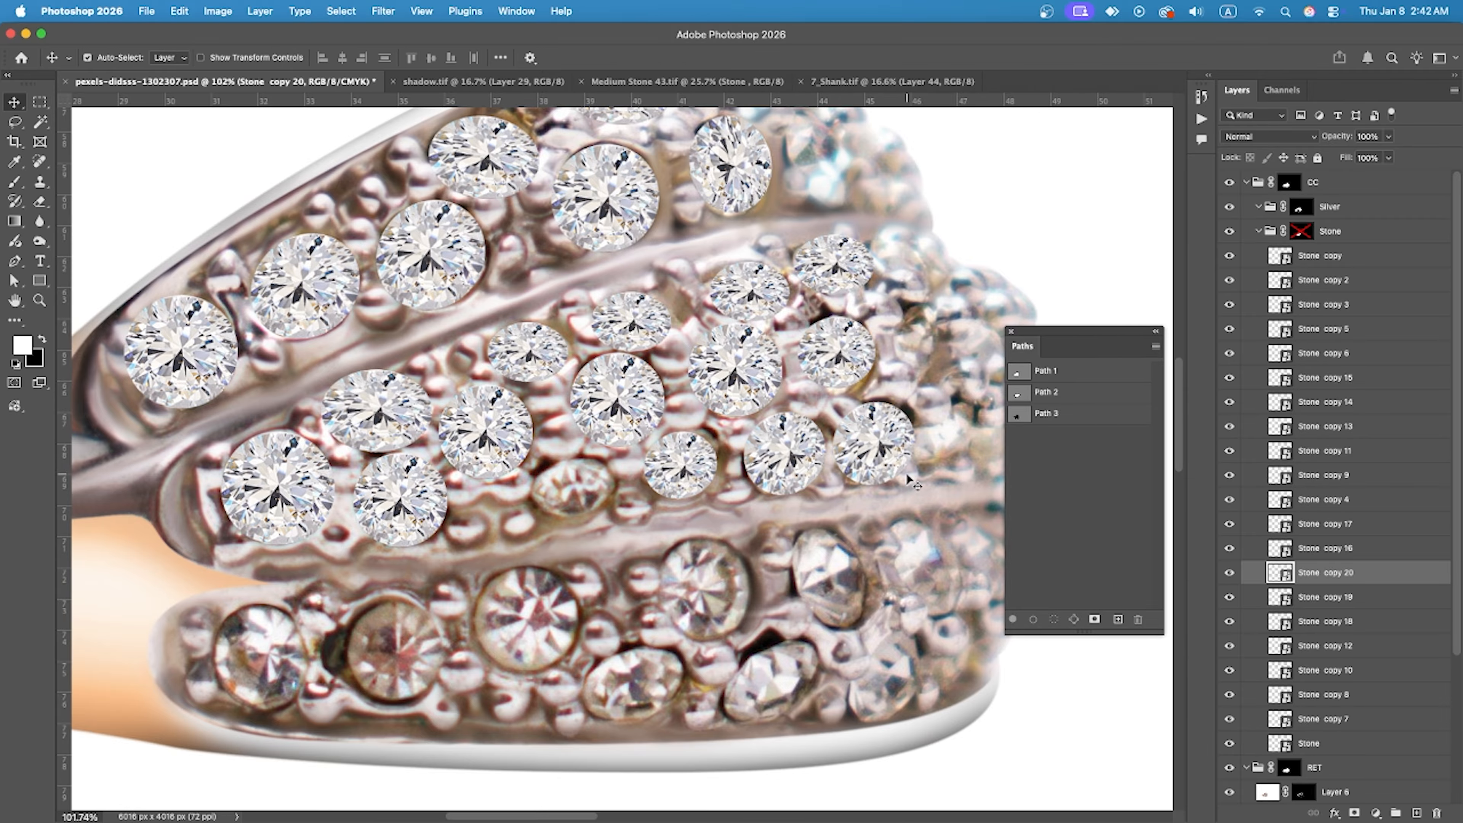
key(super+t)
click(20, 106)
Duplicate a diamond onto the small oval stone in the middle band's lower row, scaled to 106.15% by 95.61%.
drag(700, 462, 595, 483)
key(super+t)
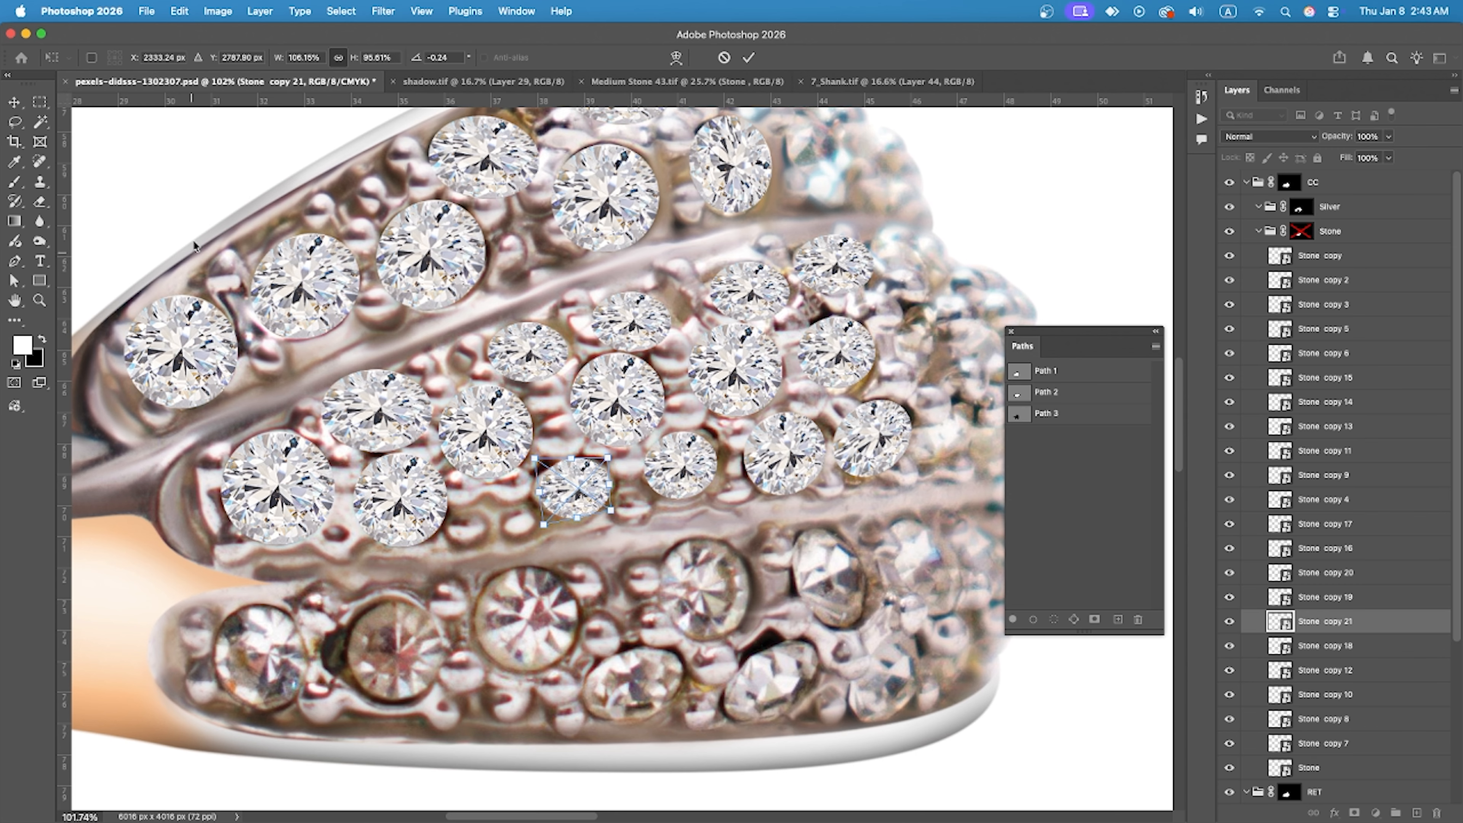
click(14, 105)
Duplicate the round diamond onto the first stone of the bottom band and adjust its size and width to fit.
scroll(461, 392, down, 2)
drag(281, 433, 262, 603)
key(super+t)
drag(312, 543, 301, 552)
scroll(367, 673, up, 2)
drag(331, 670, 320, 668)
drag(318, 542, 314, 551)
drag(320, 669, 305, 658)
Duplicate the diamond onto the next large round stones of the bottom band and scale the copy up.
drag(293, 611, 425, 582)
key(Return)
key(super+t)
drag(485, 525, 497, 515)
key(Return)
drag(394, 616, 261, 597)
scroll(159, 585, down, 2)
Copy the bottom band's round diamond along its upper row toward the ring's right edge and transform it to fit.
drag(423, 582, 820, 520)
key(super+t)
click(14, 103)
drag(823, 518, 919, 519)
scroll(865, 530, down, 5)
scroll(629, 567, up, 5)
Duplicate an oval diamond onto the bottom band's lower row and rotate and resize it over the tilted stone.
drag(635, 236, 771, 547)
key(super+t)
key(super+t)
drag(864, 562, 867, 517)
drag(787, 559, 793, 563)
key(Return)
Cover the last lower stones at the bottom band's right end with a diamond copy and re-enable the Stone group's mask.
scroll(622, 576, down, 5)
scroll(748, 576, up, 4)
drag(598, 565, 782, 517)
key(super+t)
key(Return)
shift+click(1301, 231)
click(1259, 231)
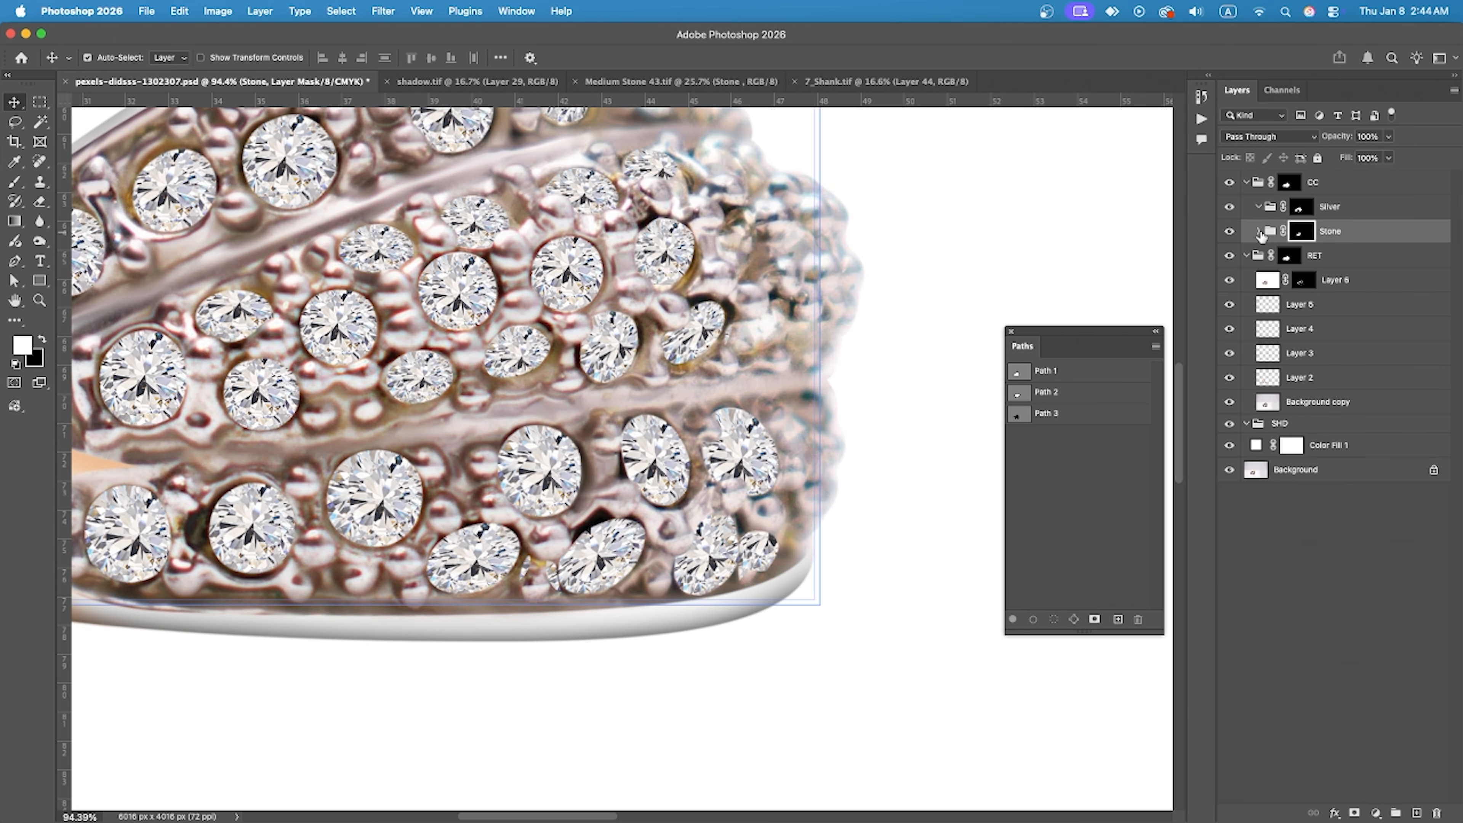
Enlarge the small oval diamond in the middle band's lower row to 123.74% by 111.45% so it fills its setting.
scroll(579, 400, down, 3)
scroll(579, 399, up, 8)
drag(659, 374, 662, 376)
drag(505, 422, 563, 374)
key(super+t)
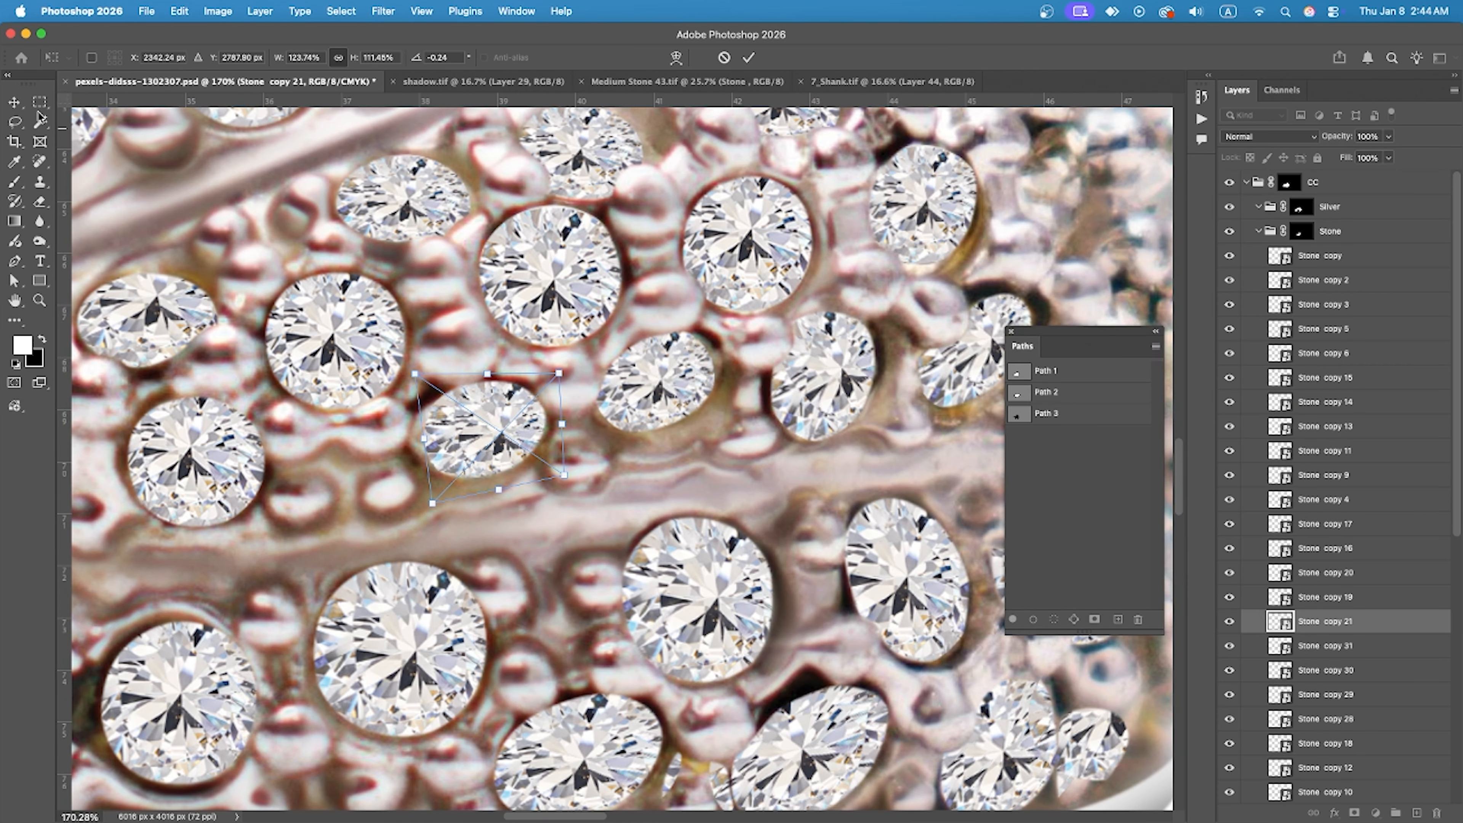
key(Return)
Check the Stone group's mask as a selection and on its own for stones that still lack a diamond.
scroll(506, 424, down, 6)
click(1302, 234)
super+click(1304, 234)
key(super+d)
scroll(587, 251, up, 5)
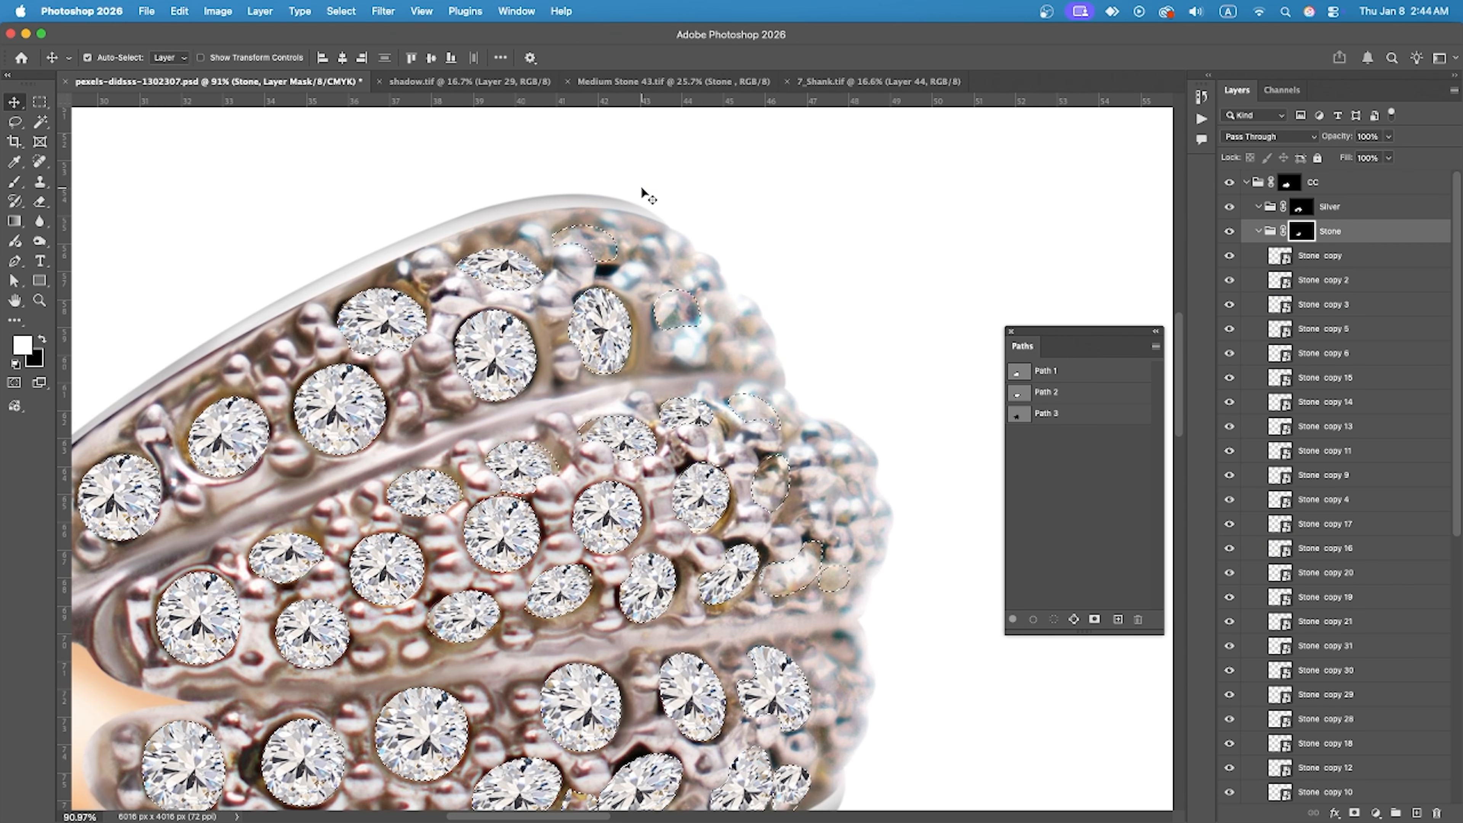
super+click(507, 268)
alt+click(1301, 233)
alt+click(1303, 234)
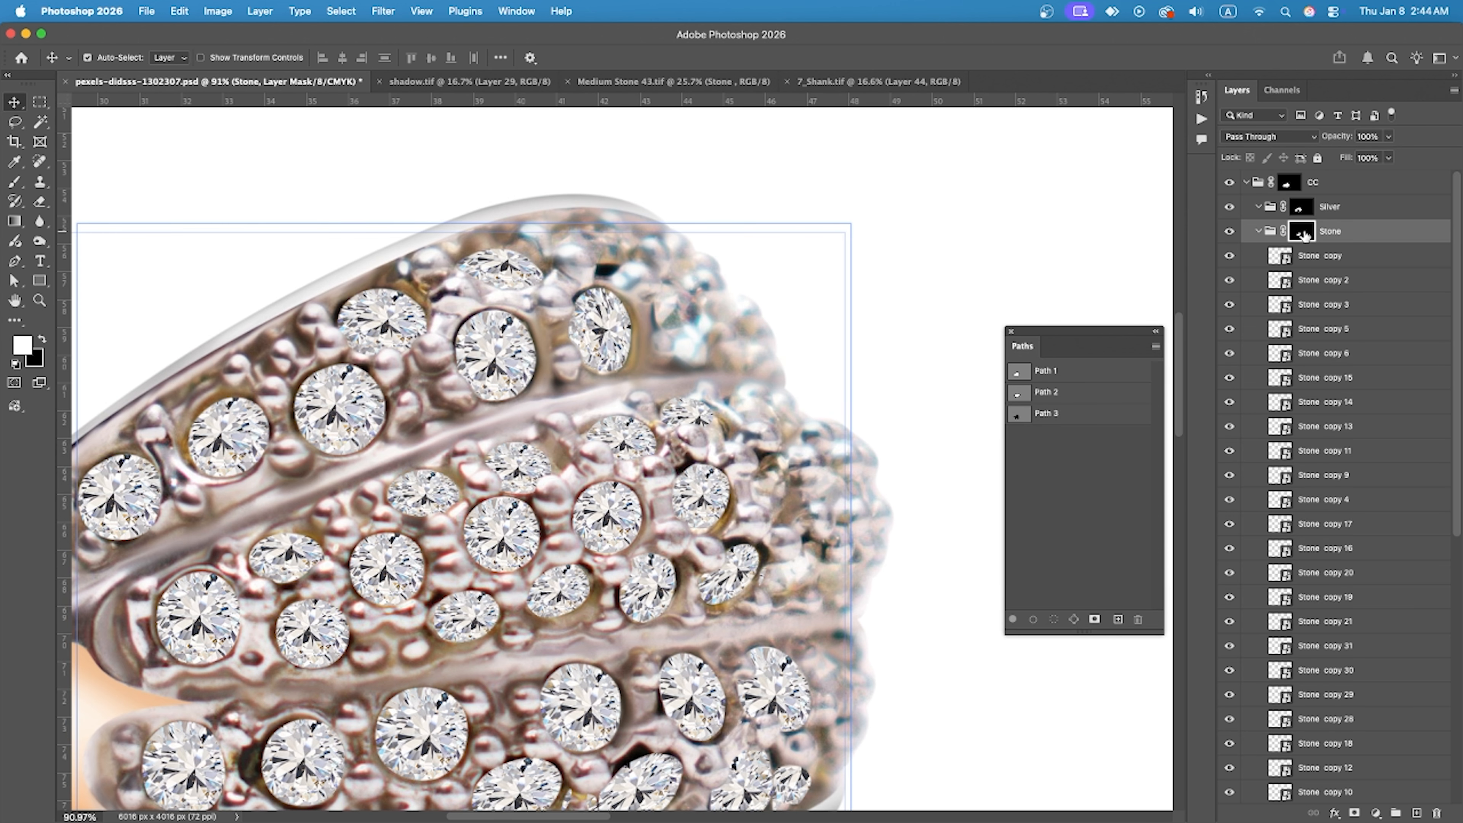
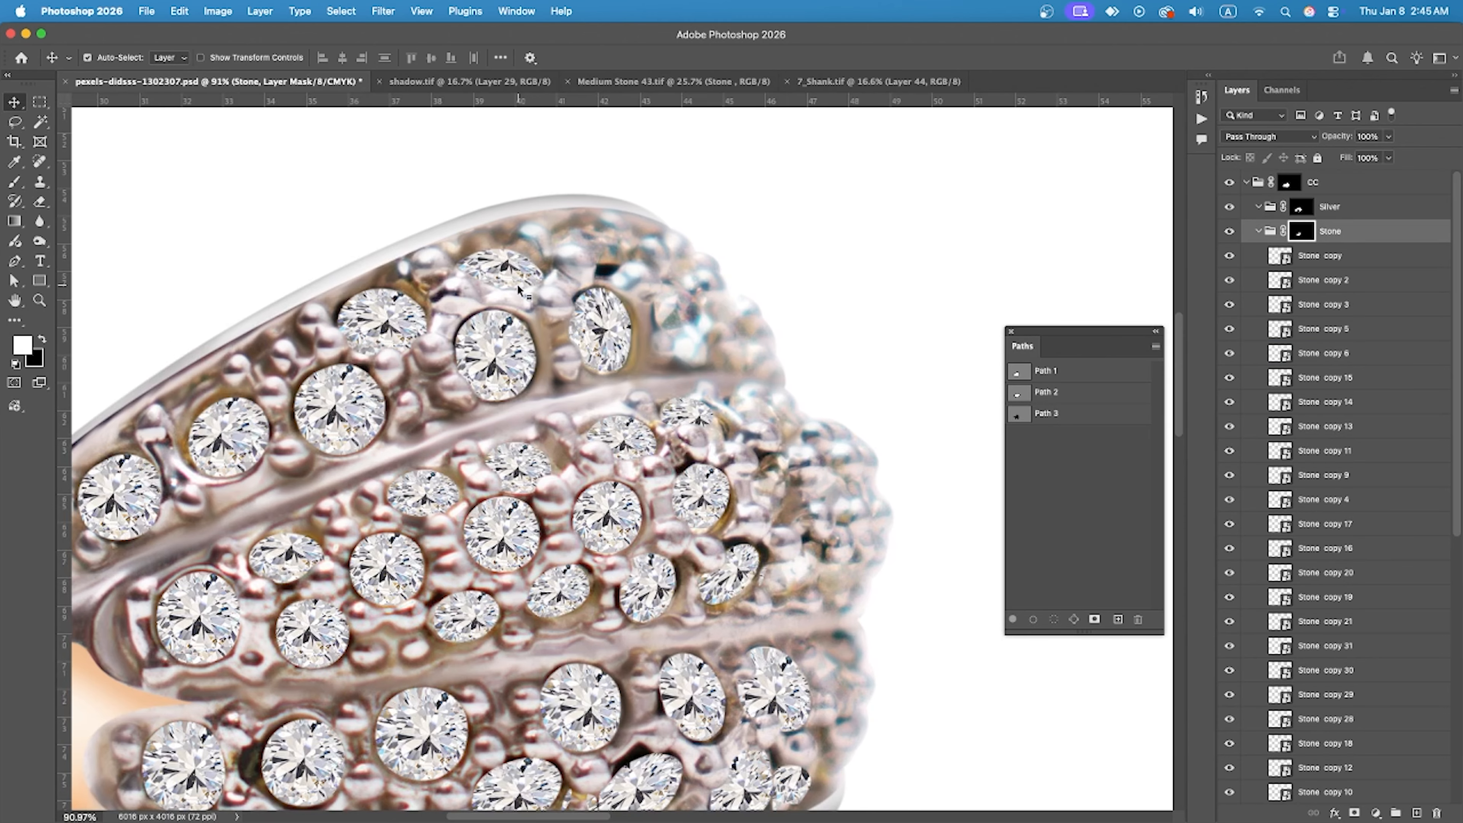
Add diamond copies over the uncovered stones at the right end of the upper band and transform them to fit.
drag(518, 286, 680, 321)
key(cmd+t)
click(21, 103)
scroll(612, 193, down, 5)
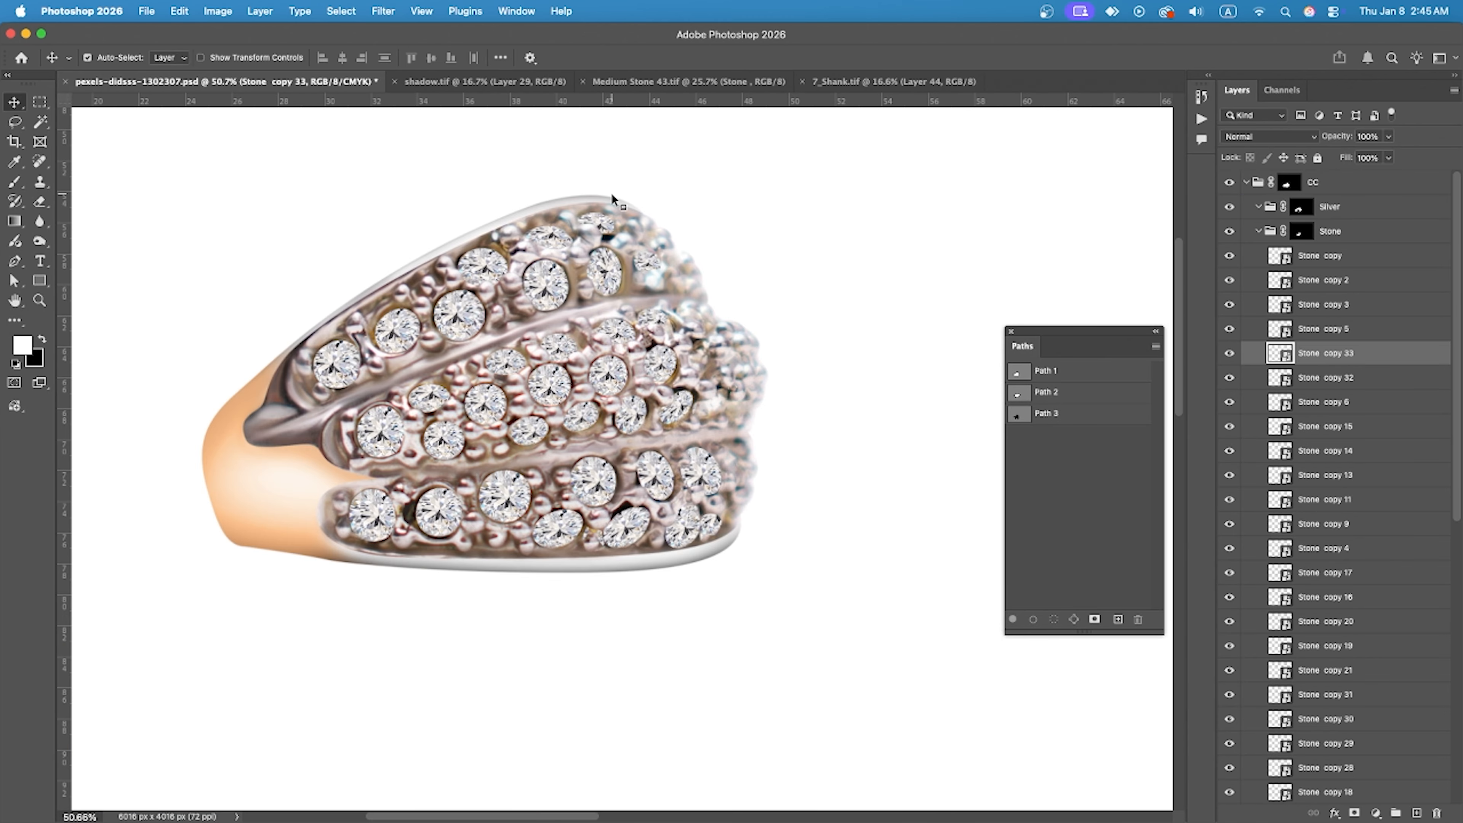
Load the Silver group's mask as a selection to check the metal area, and clear the selection.
click(1299, 210)
super+click(1299, 210)
scroll(679, 324, up, 1)
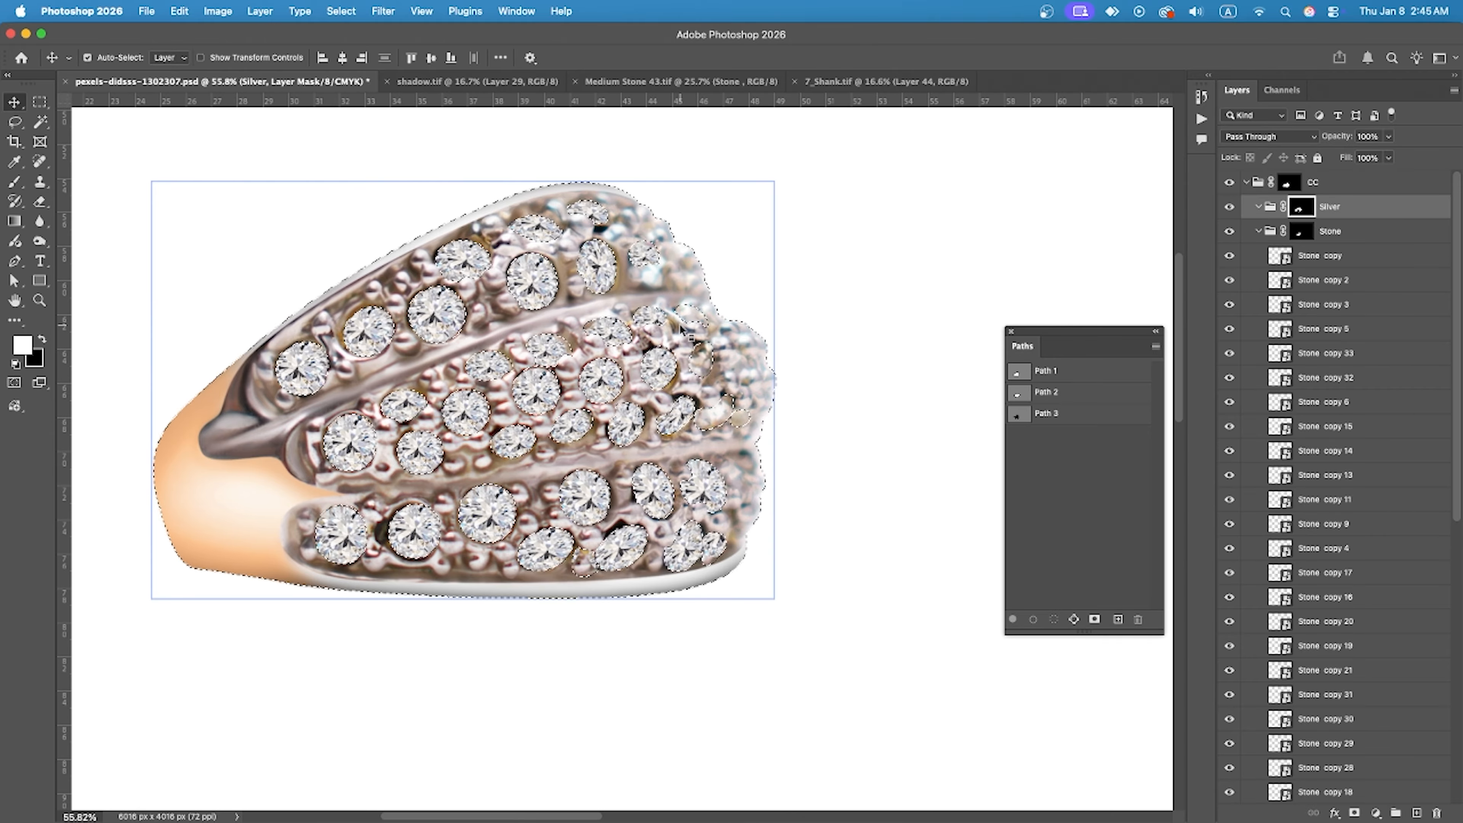
scroll(599, 588, up, 8)
key(super+d)
Duplicate the tilted oval diamond into the small gap between the bottom band's ovals, scaled to 115.78% by 77.29%.
super+click(641, 507)
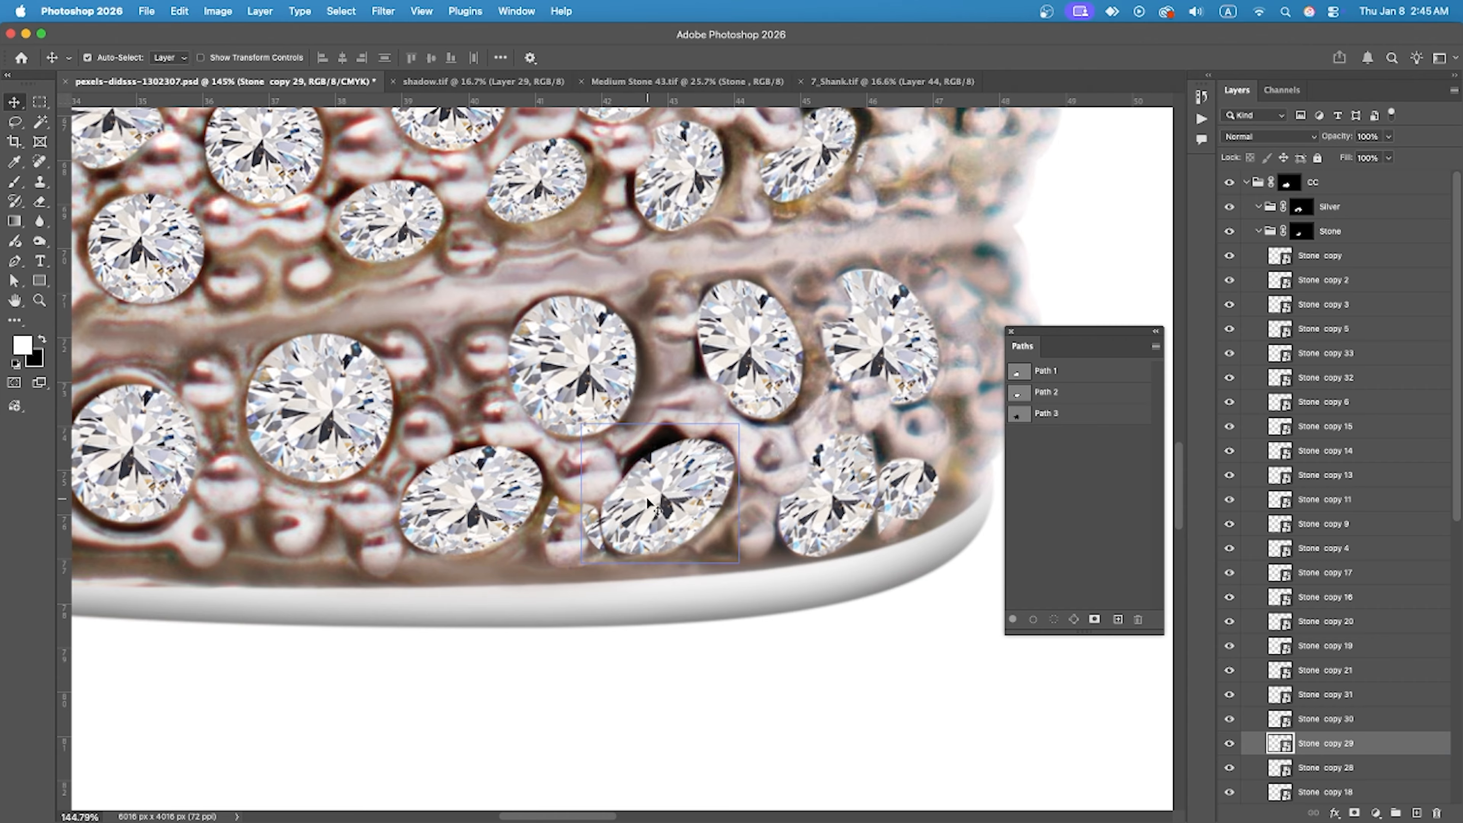
drag(644, 510, 593, 522)
key(super+t)
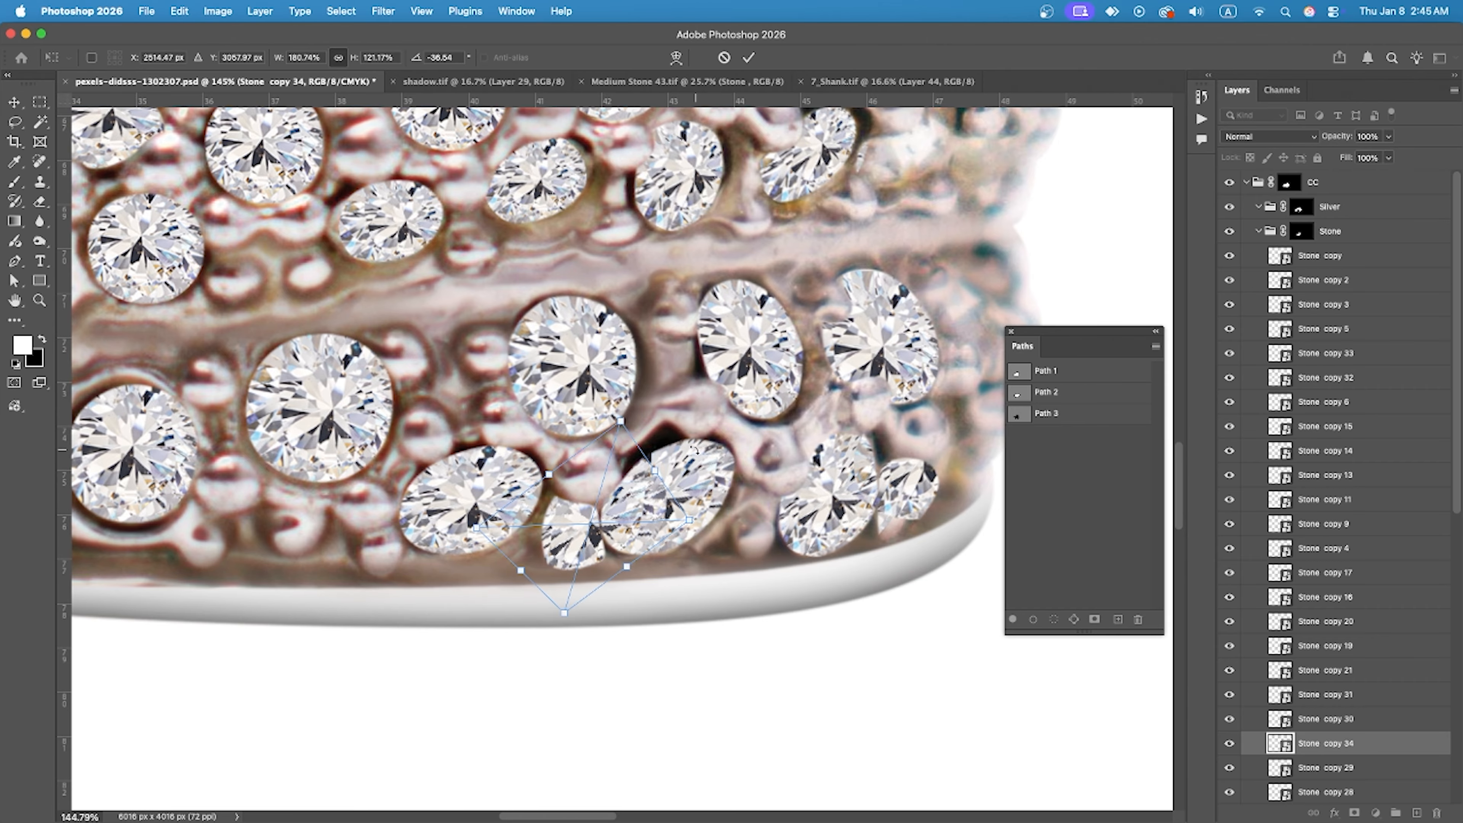
drag(658, 469, 585, 615)
scroll(600, 517, up, 5)
drag(631, 543, 632, 541)
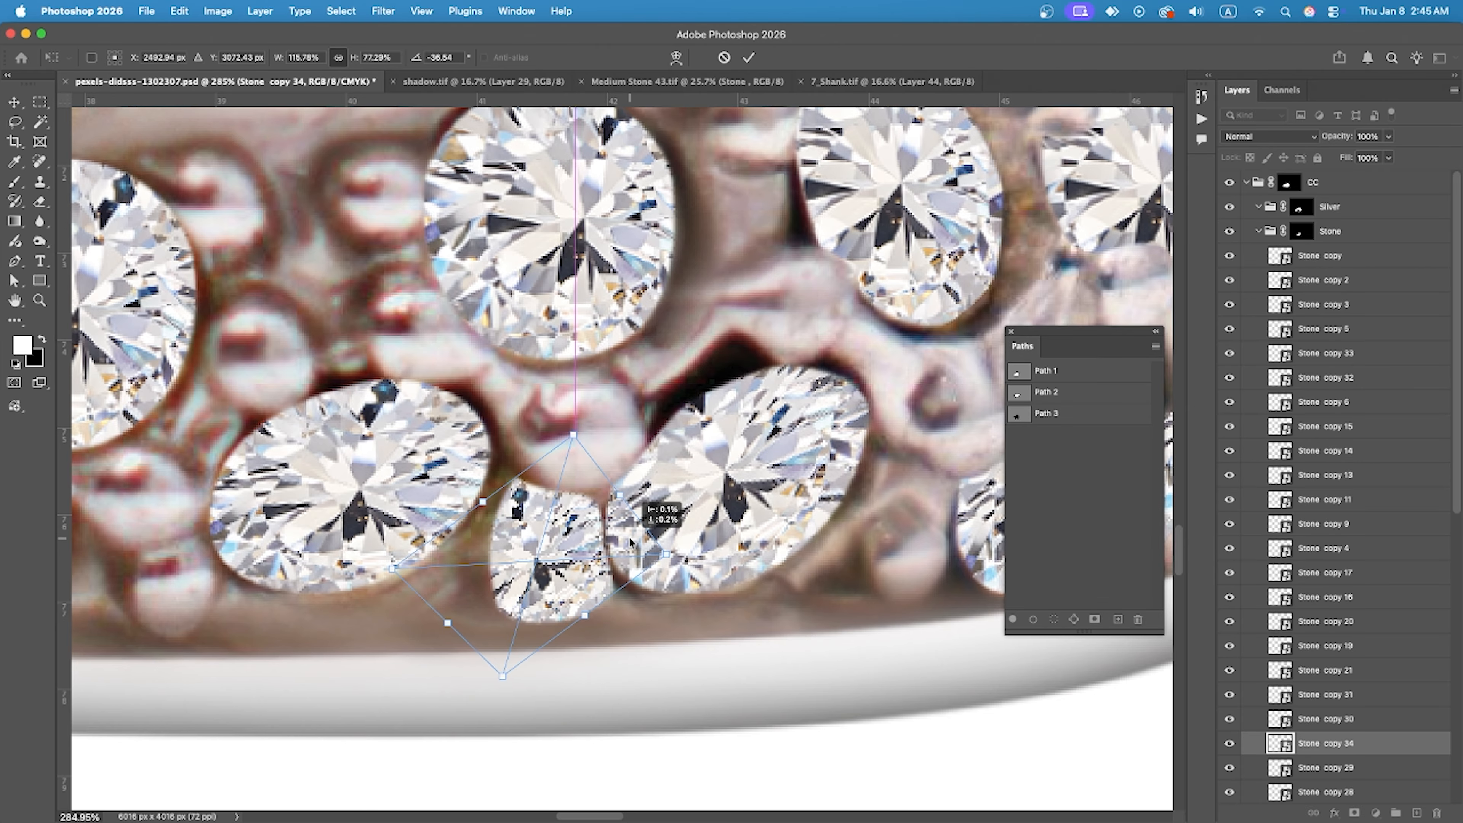
scroll(588, 476, down, 15)
Group all the diamond layers inside the Stone group and compare the ring with and without them.
click(1258, 231)
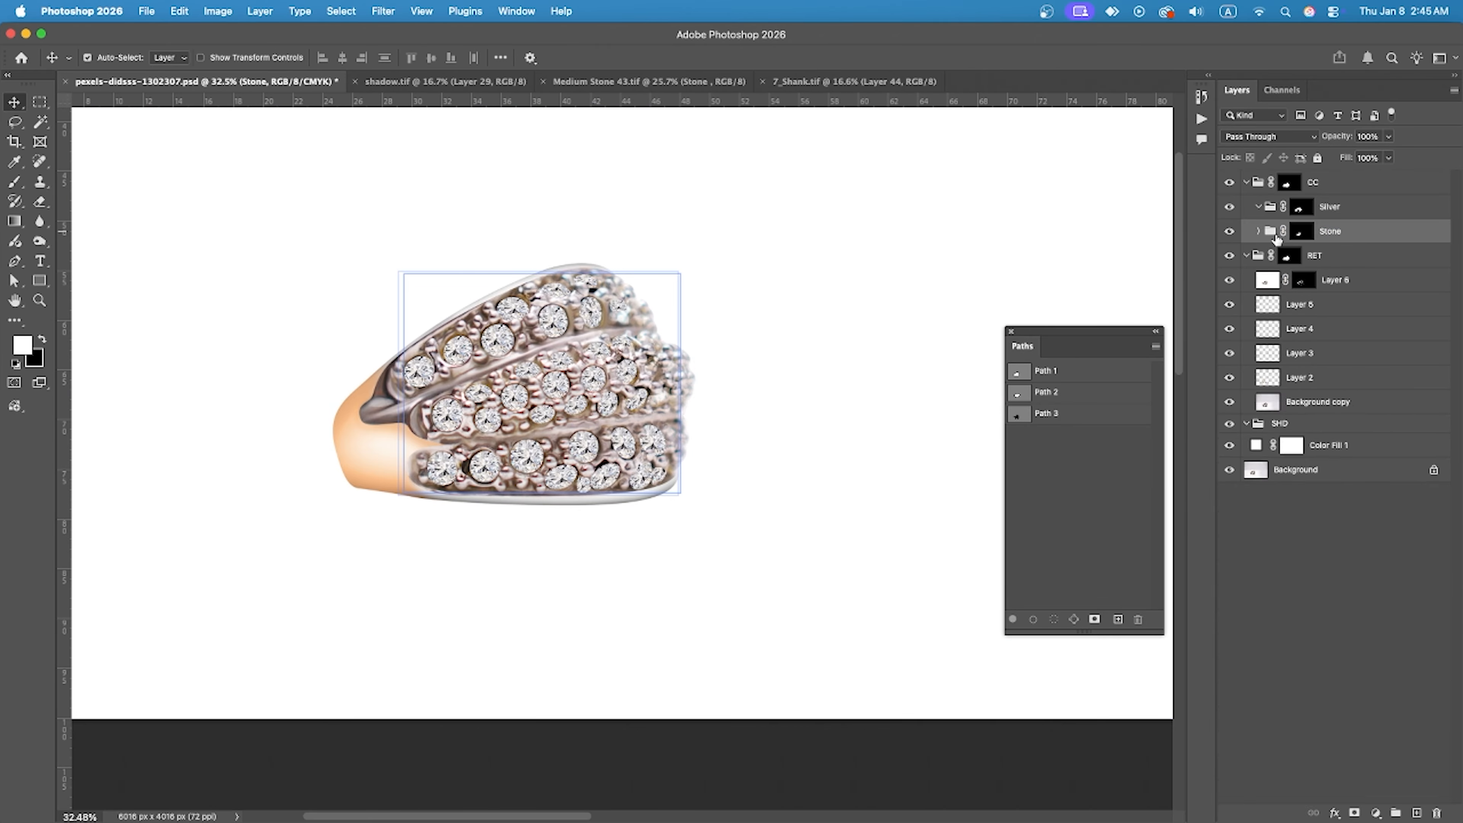
click(1258, 231)
click(1320, 256)
scroll(1332, 461, down, 5)
shift+click(1334, 667)
key(super+g)
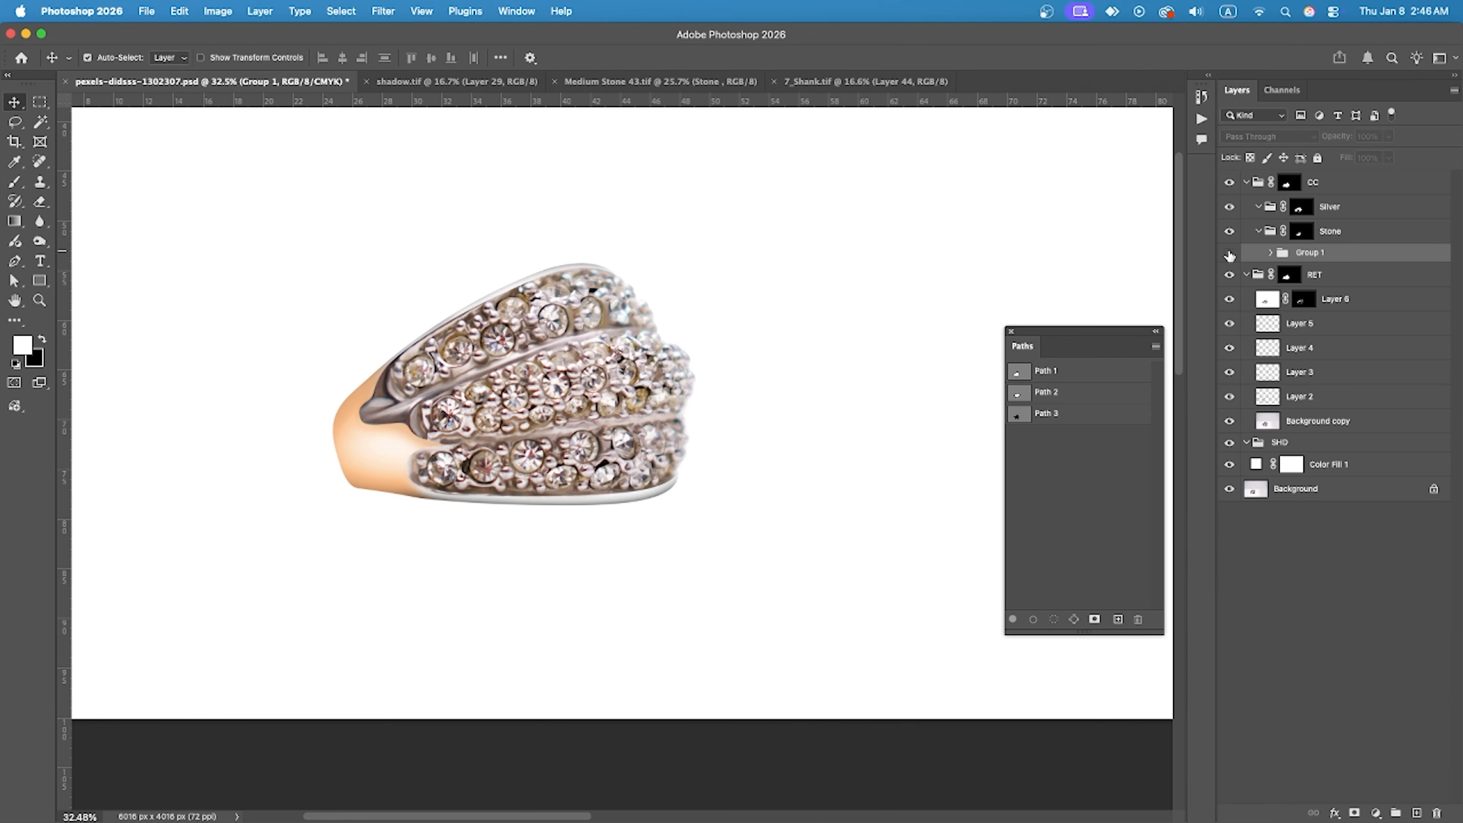
Duplicate diamonds onto two more small stones at the right end of the middle band.
scroll(651, 323, up, 9)
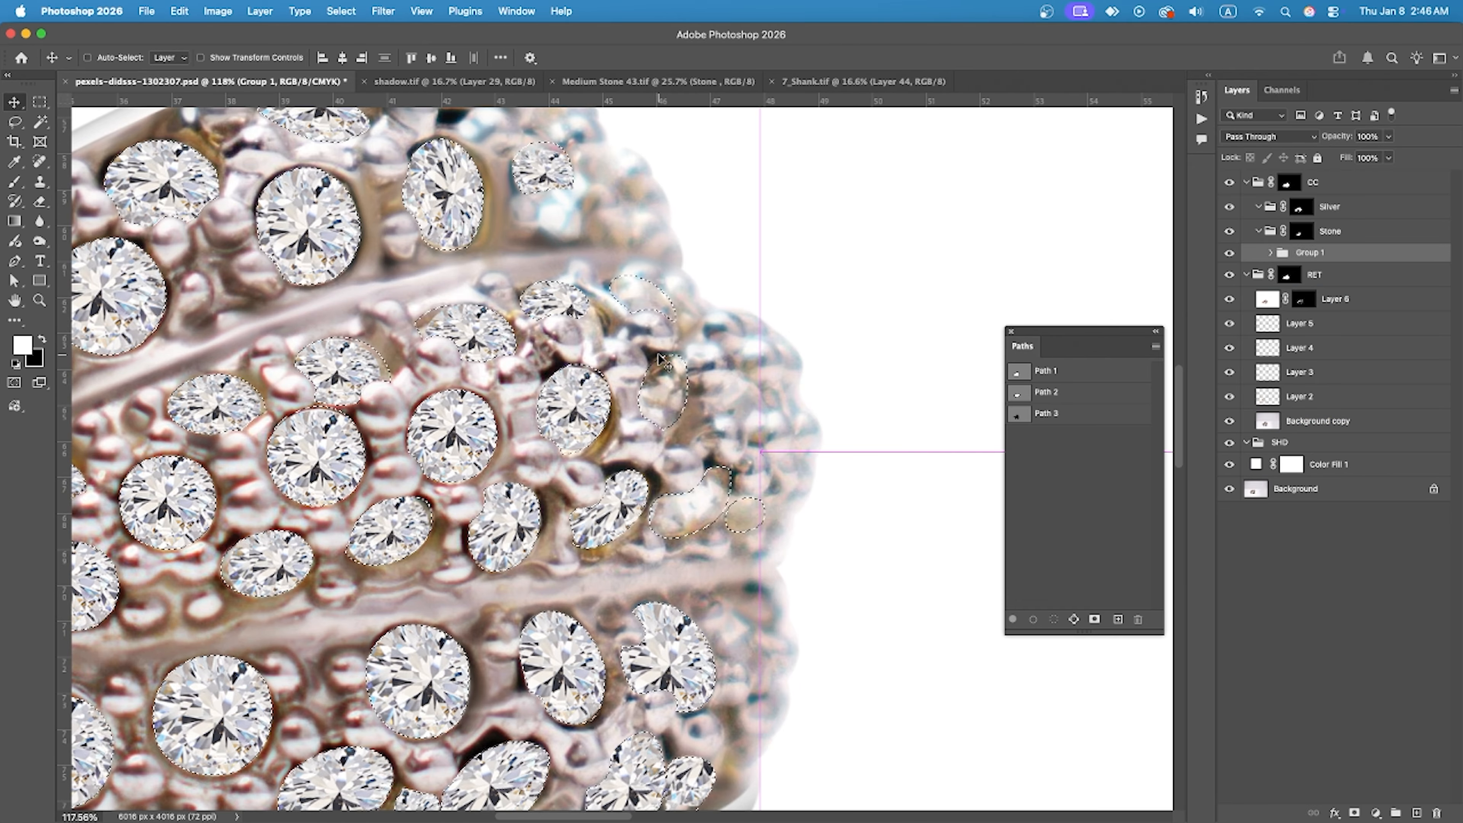
drag(606, 309, 648, 307)
drag(576, 406, 663, 406)
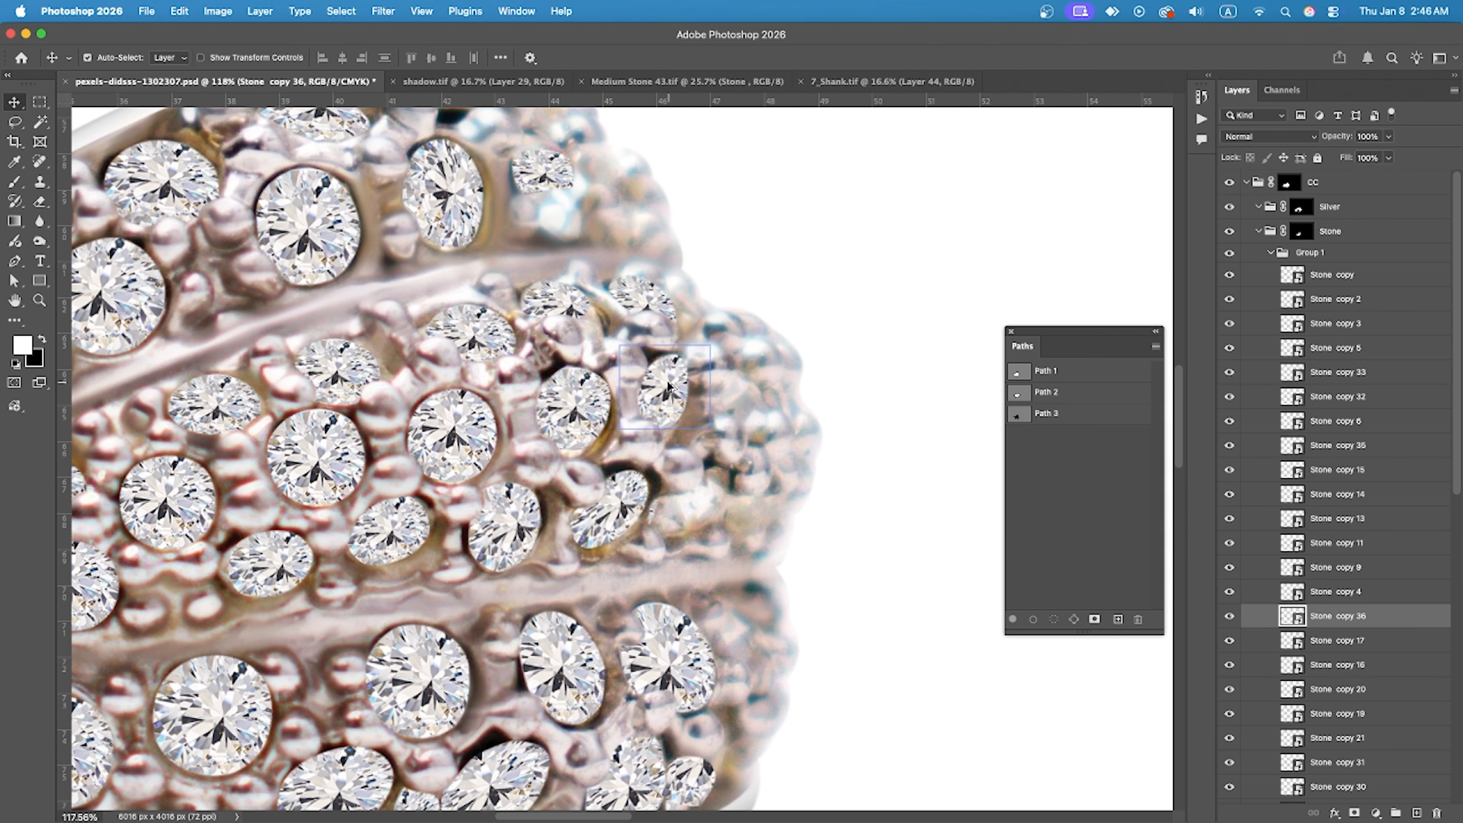
Load the Stone group's mask as a selection, view the mask on its own to check the stone outlines, and clear the selection.
drag(718, 657, 716, 658)
scroll(714, 576, down, 3)
key(super+z)
scroll(691, 461, down, 1)
super+click(1301, 233)
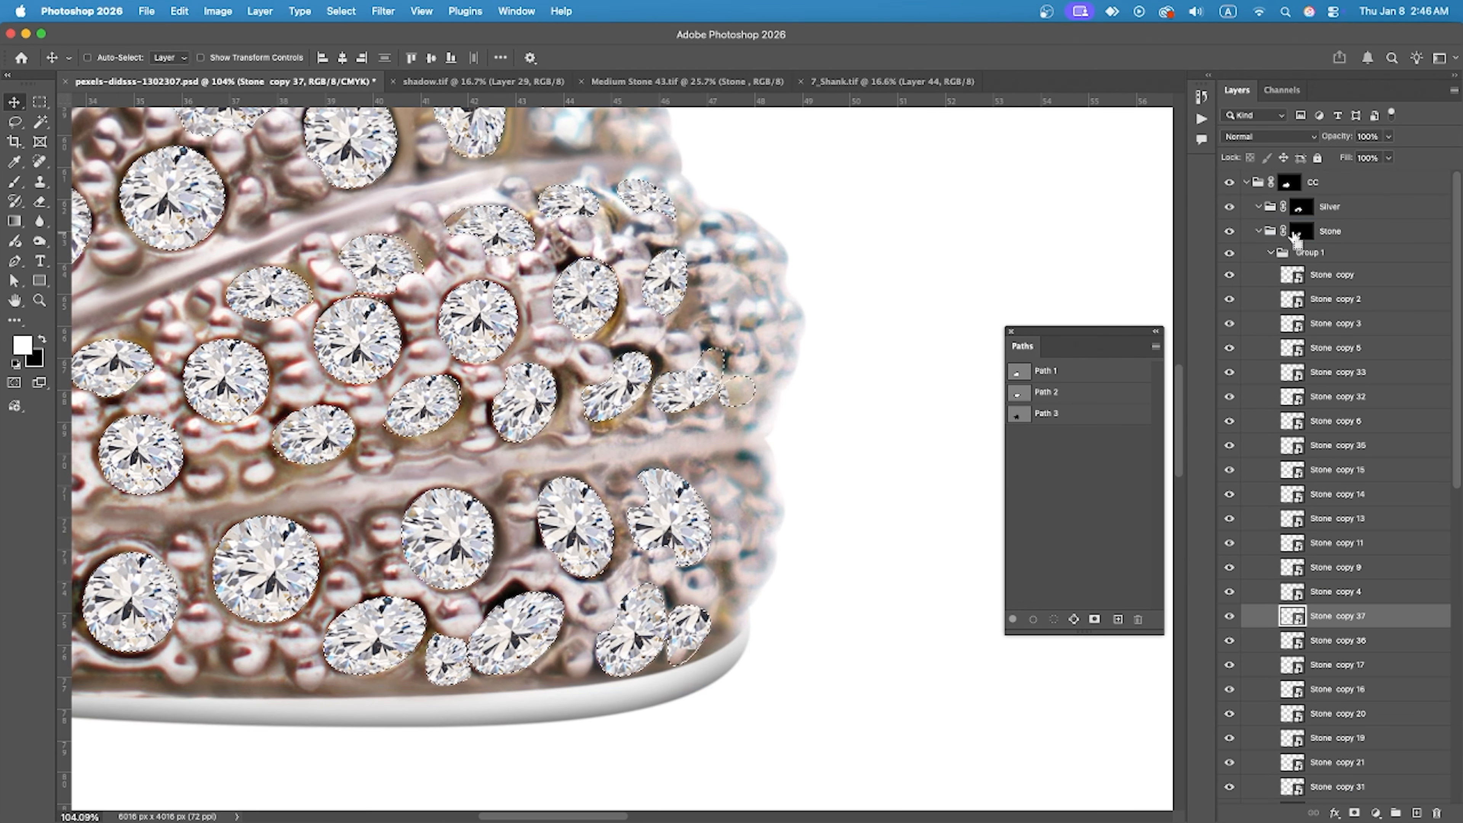
alt+click(1302, 234)
alt+click(1303, 234)
key(super+d)
Shift the small diamond at the right end of the bottom band slightly to fit its setting.
scroll(696, 576, down, 2)
scroll(696, 575, up, 4)
drag(658, 537, 668, 569)
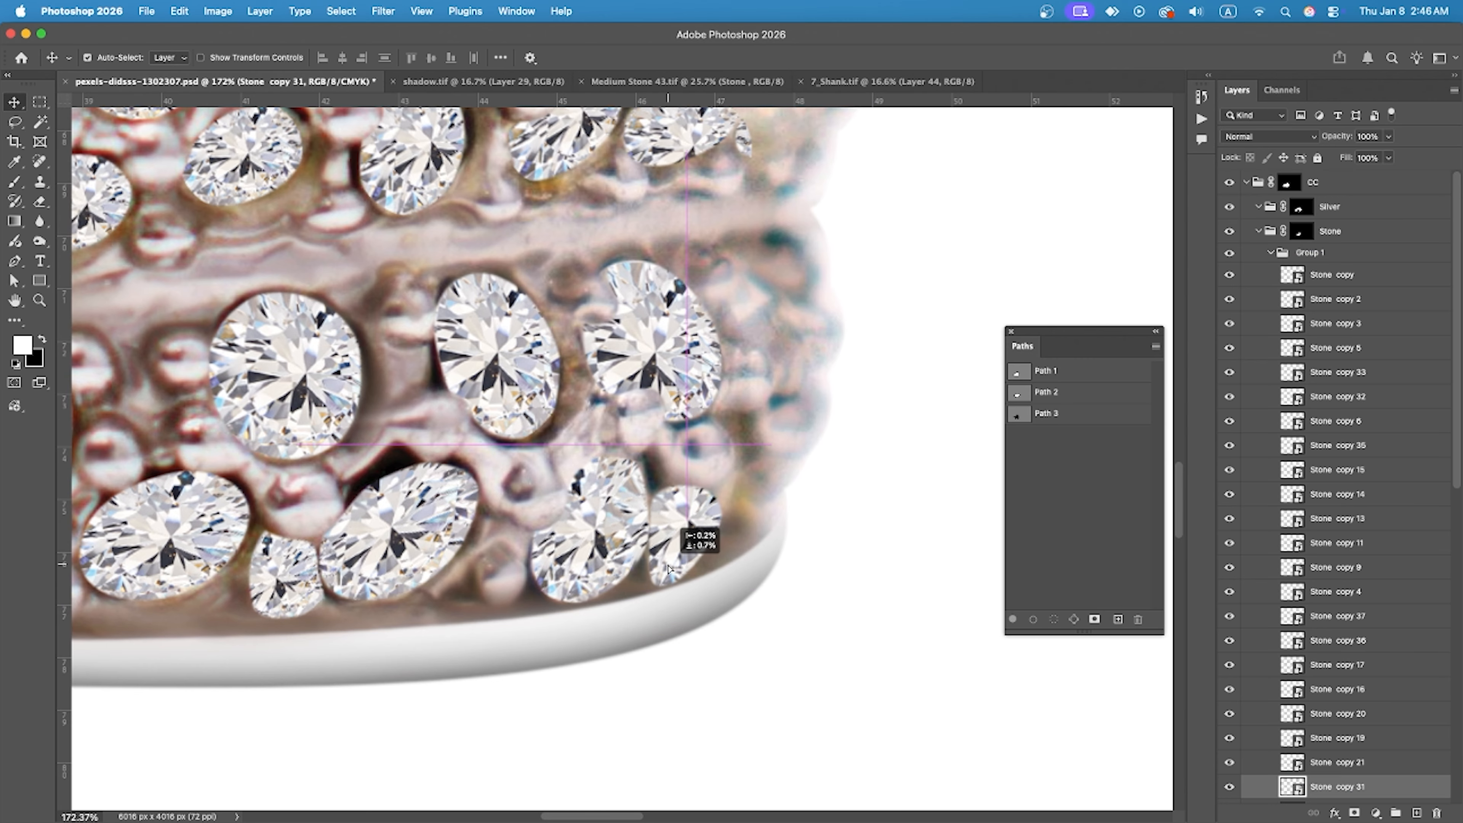
scroll(651, 428, down, 5)
scroll(712, 369, up, 3)
Check the diamonds against the Stone group's mask selection and nudge the last diamond of the middle band into place.
click(684, 363)
click(1258, 231)
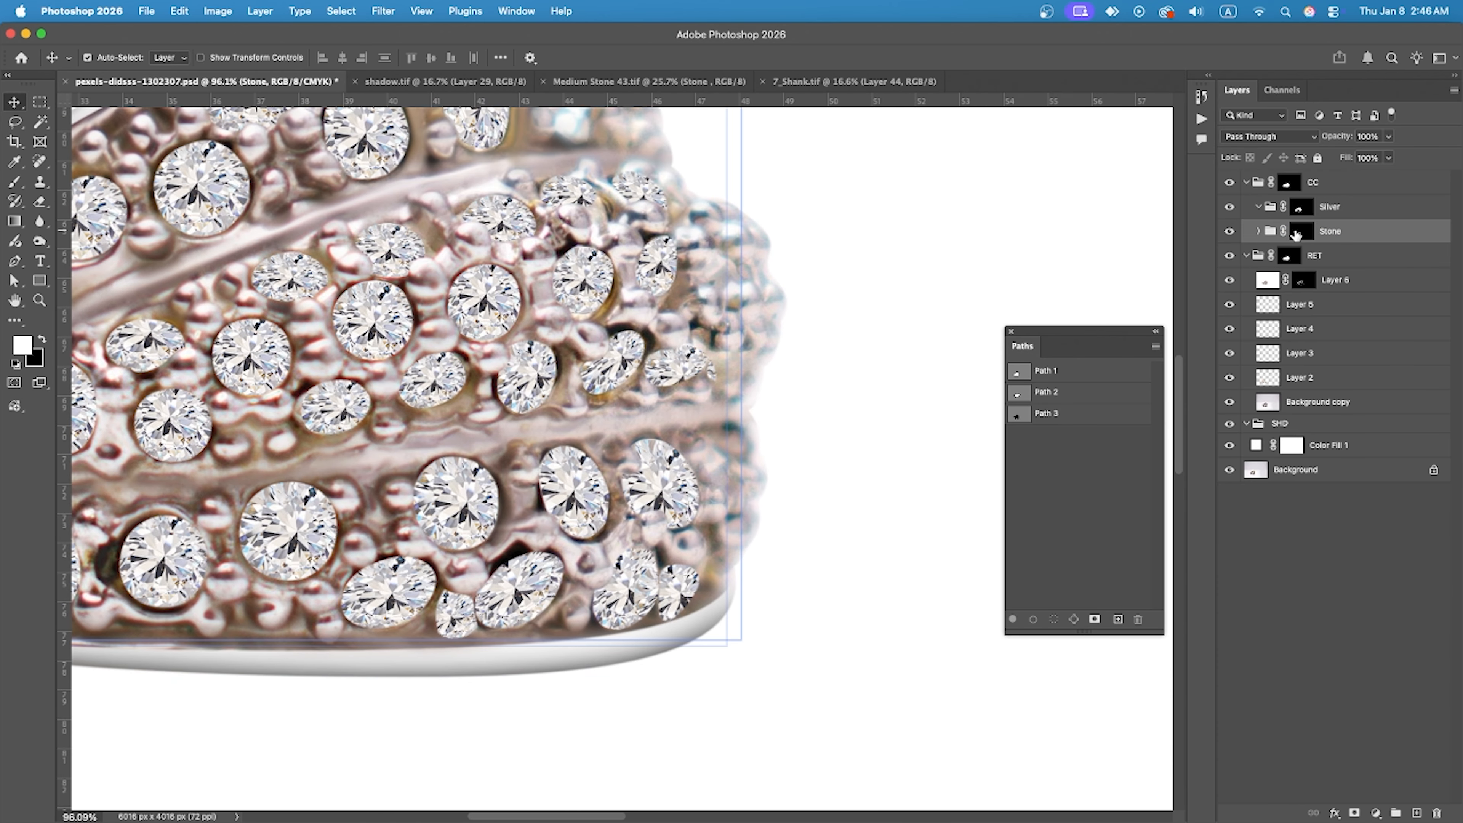
super+click(1300, 232)
key(super+d)
scroll(823, 314, up, 1)
drag(679, 363, 684, 352)
scroll(679, 381, down, 3)
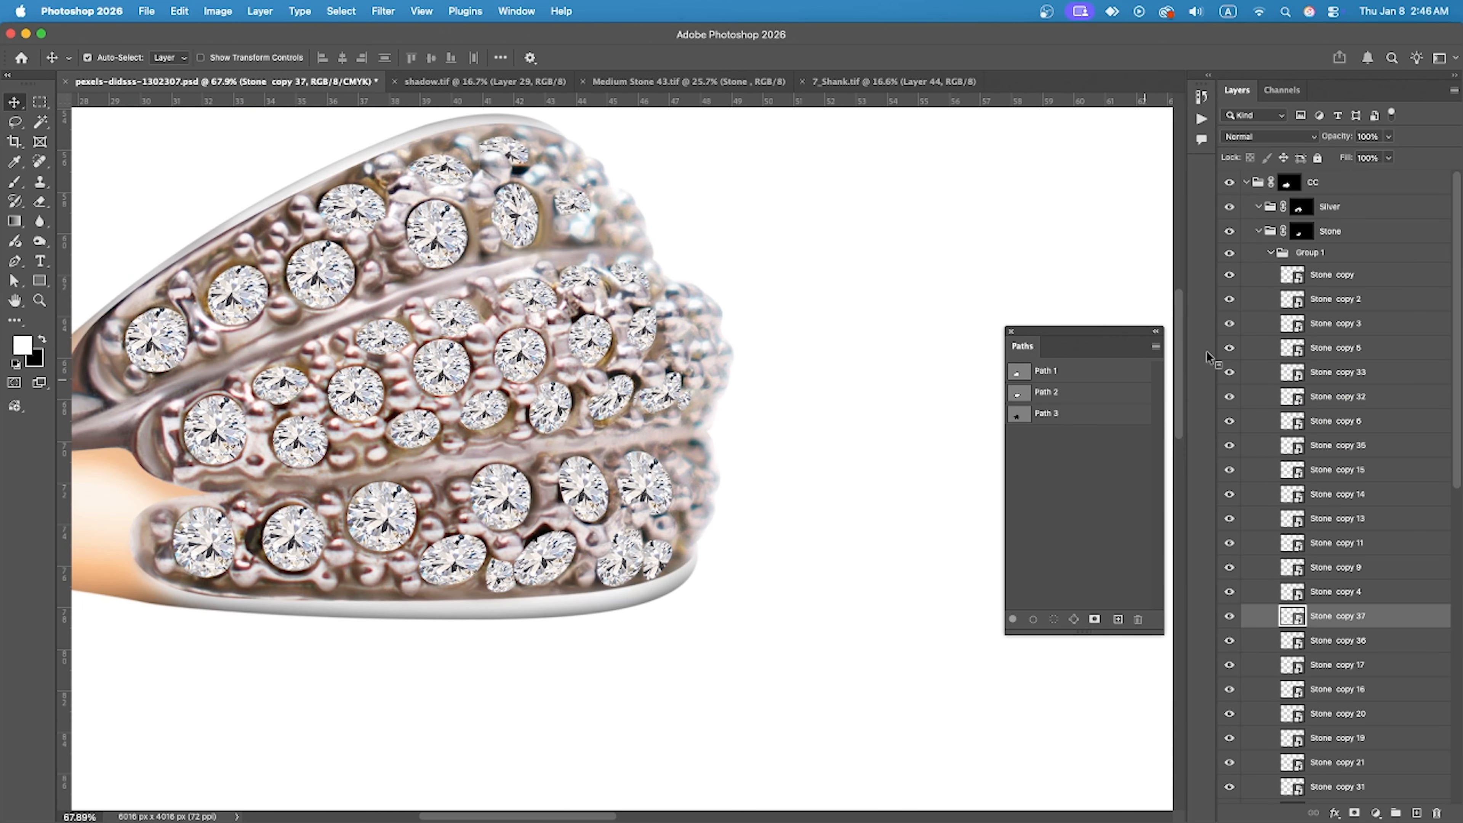
scroll(835, 319, down, 2)
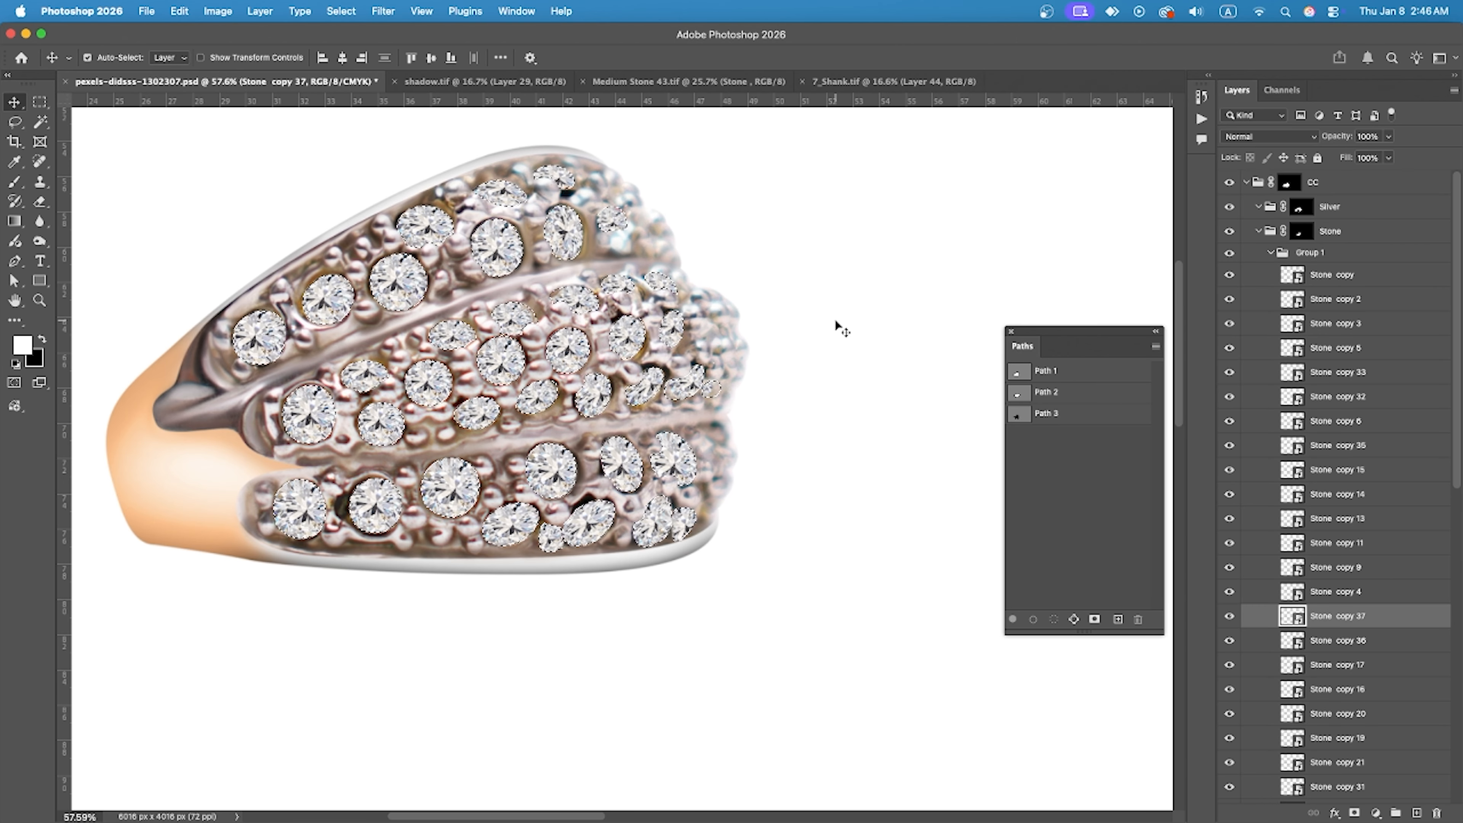
key(super+d)
Collapse Group 1 with the diamond copies and select the Stone group's layer mask.
click(1270, 253)
click(1318, 254)
scroll(864, 357, down, 2)
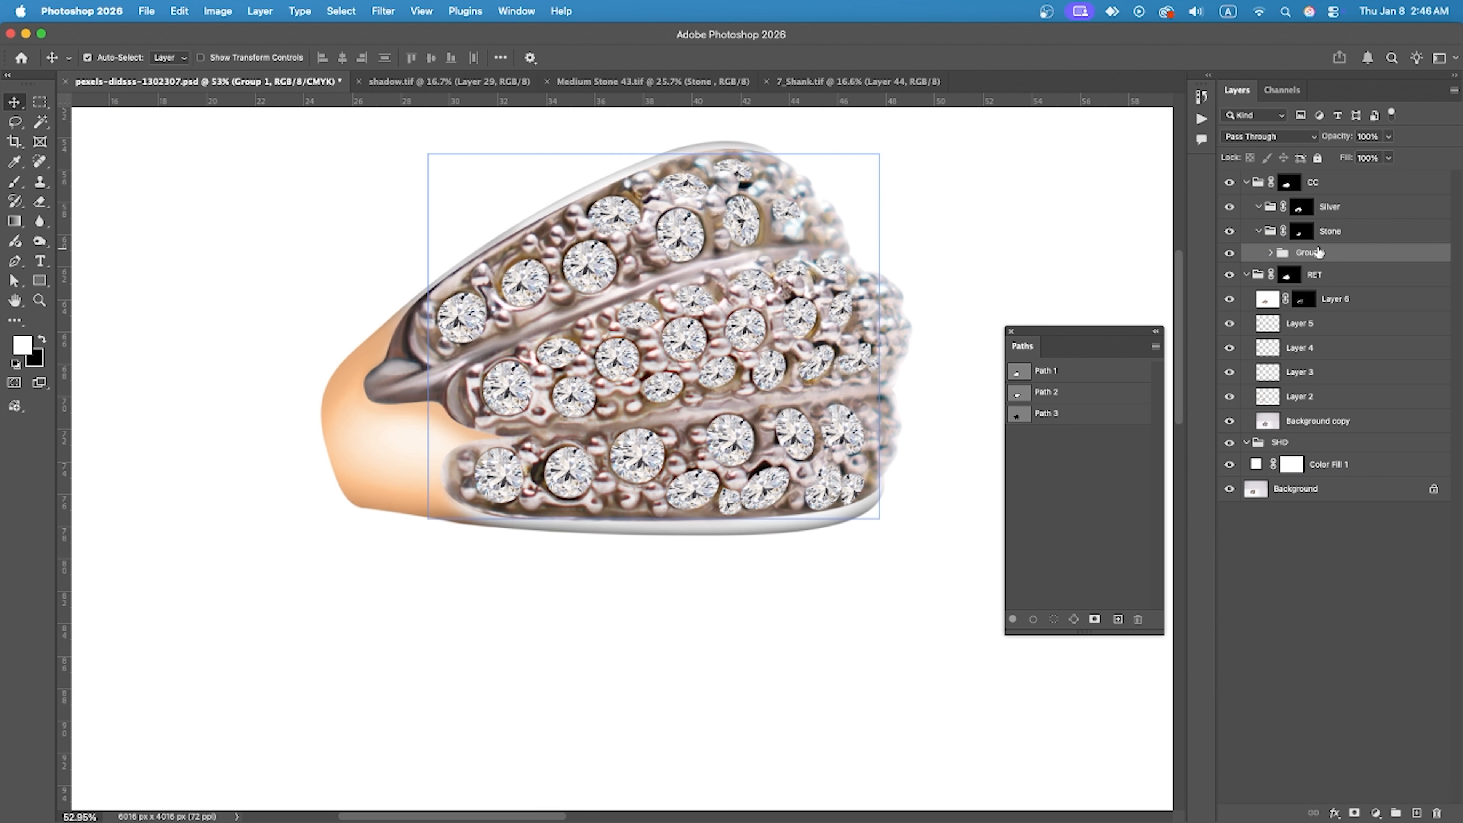
click(1305, 234)
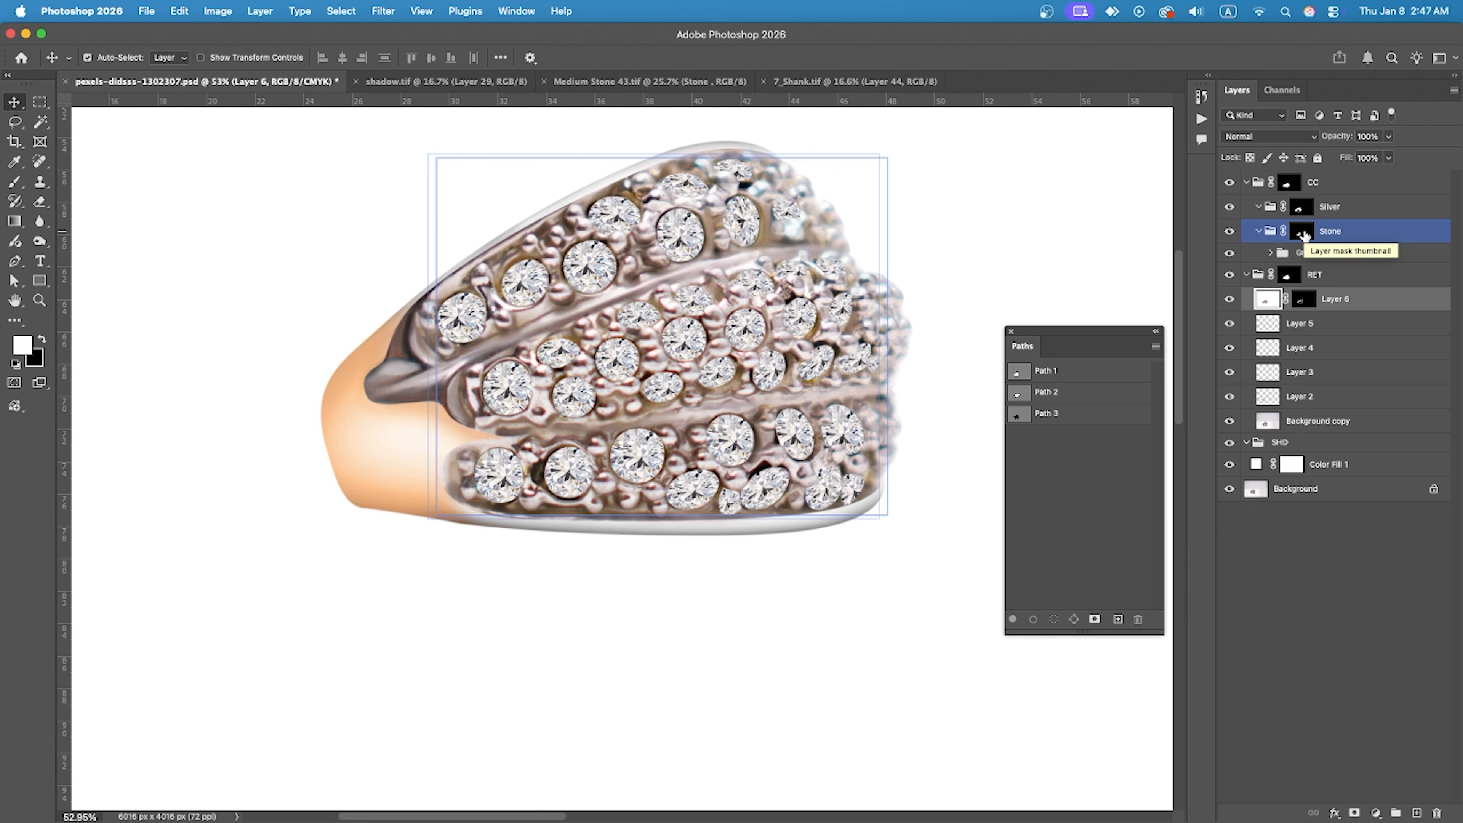
click(341, 11)
click(1292, 238)
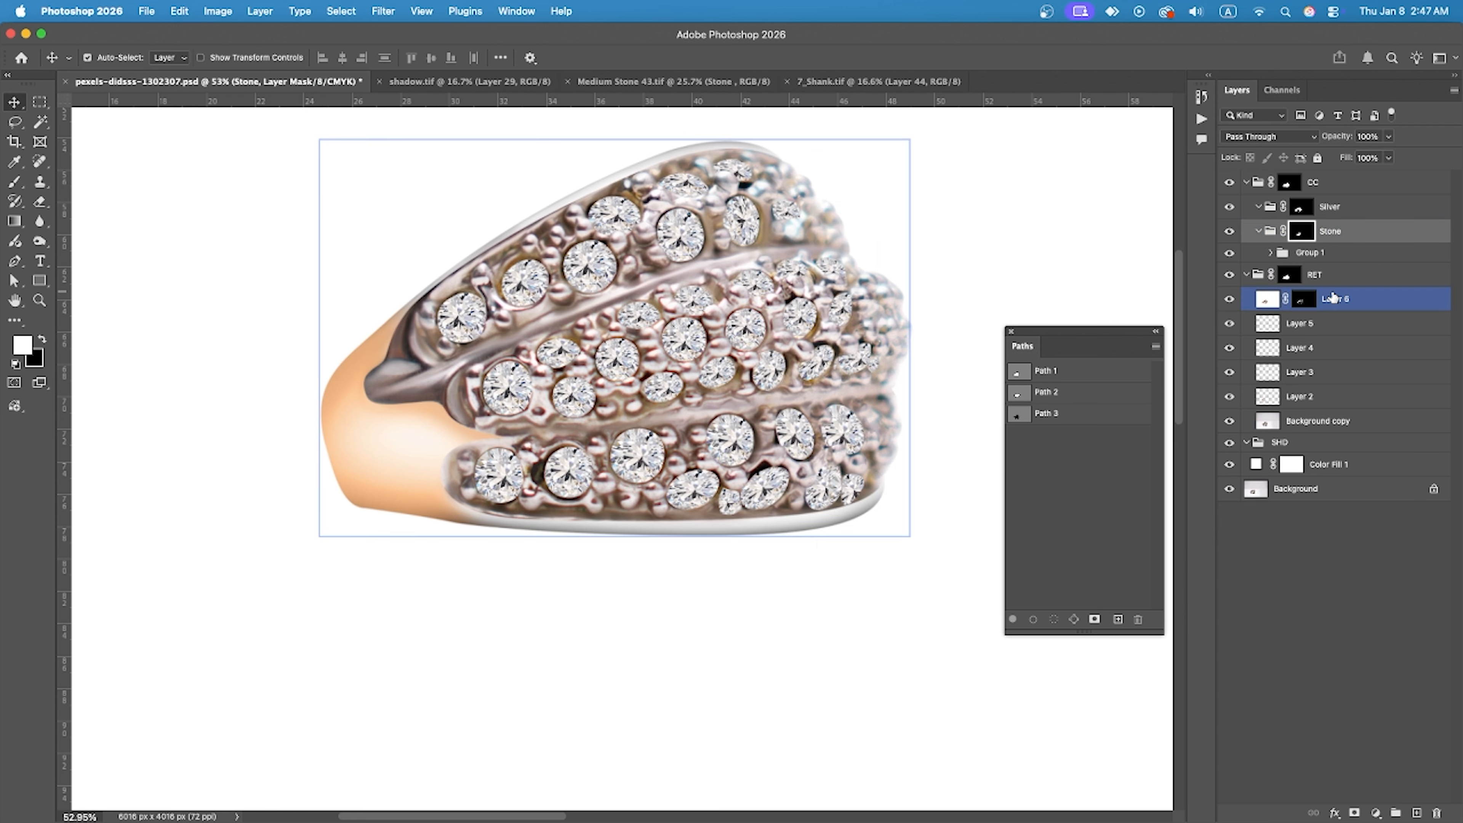
Run the recorded Silver Color action with the Silver group's mask selected.
click(1299, 207)
click(517, 11)
click(537, 70)
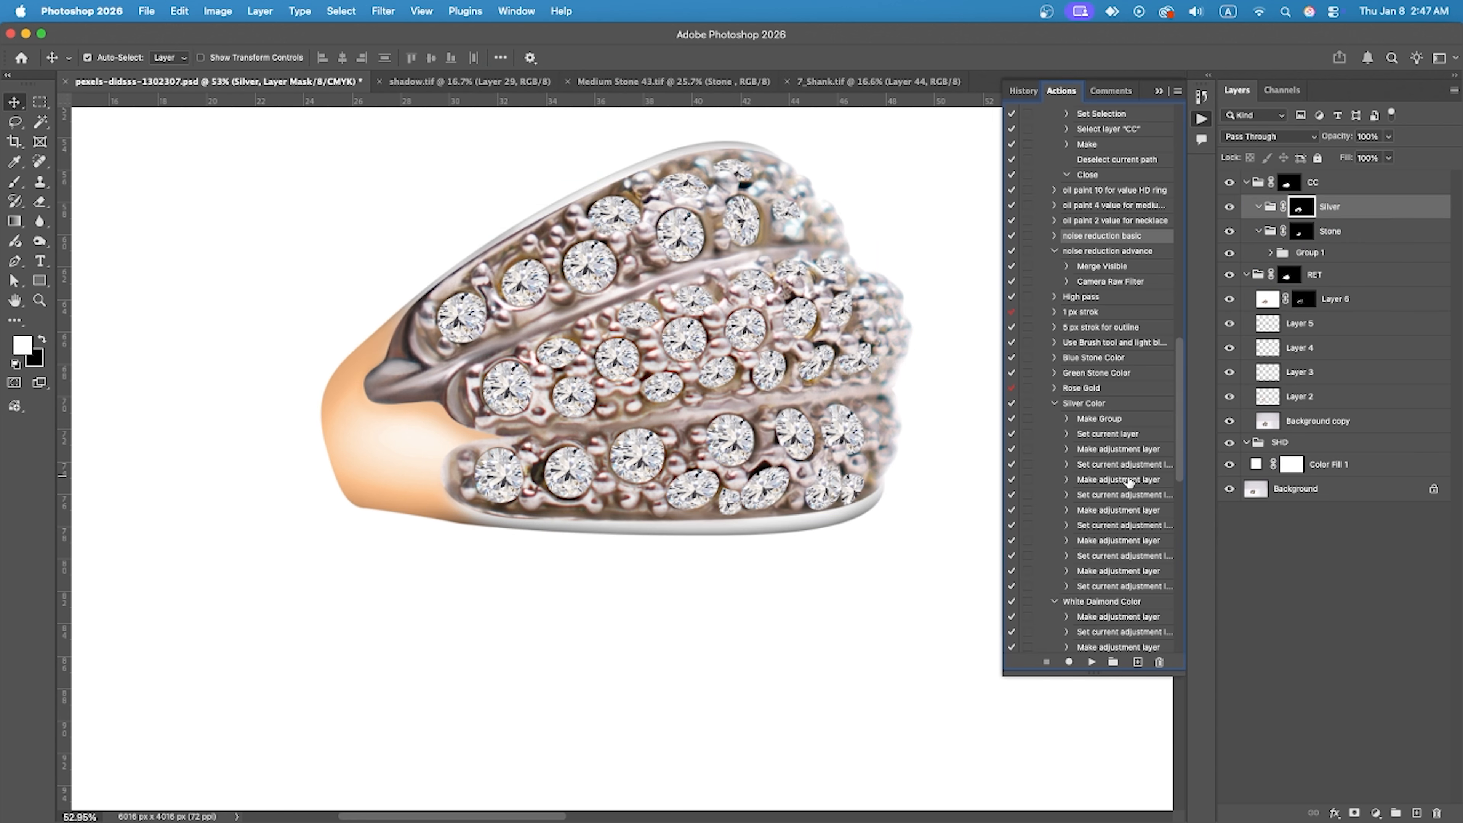
scroll(1120, 514, down, 10)
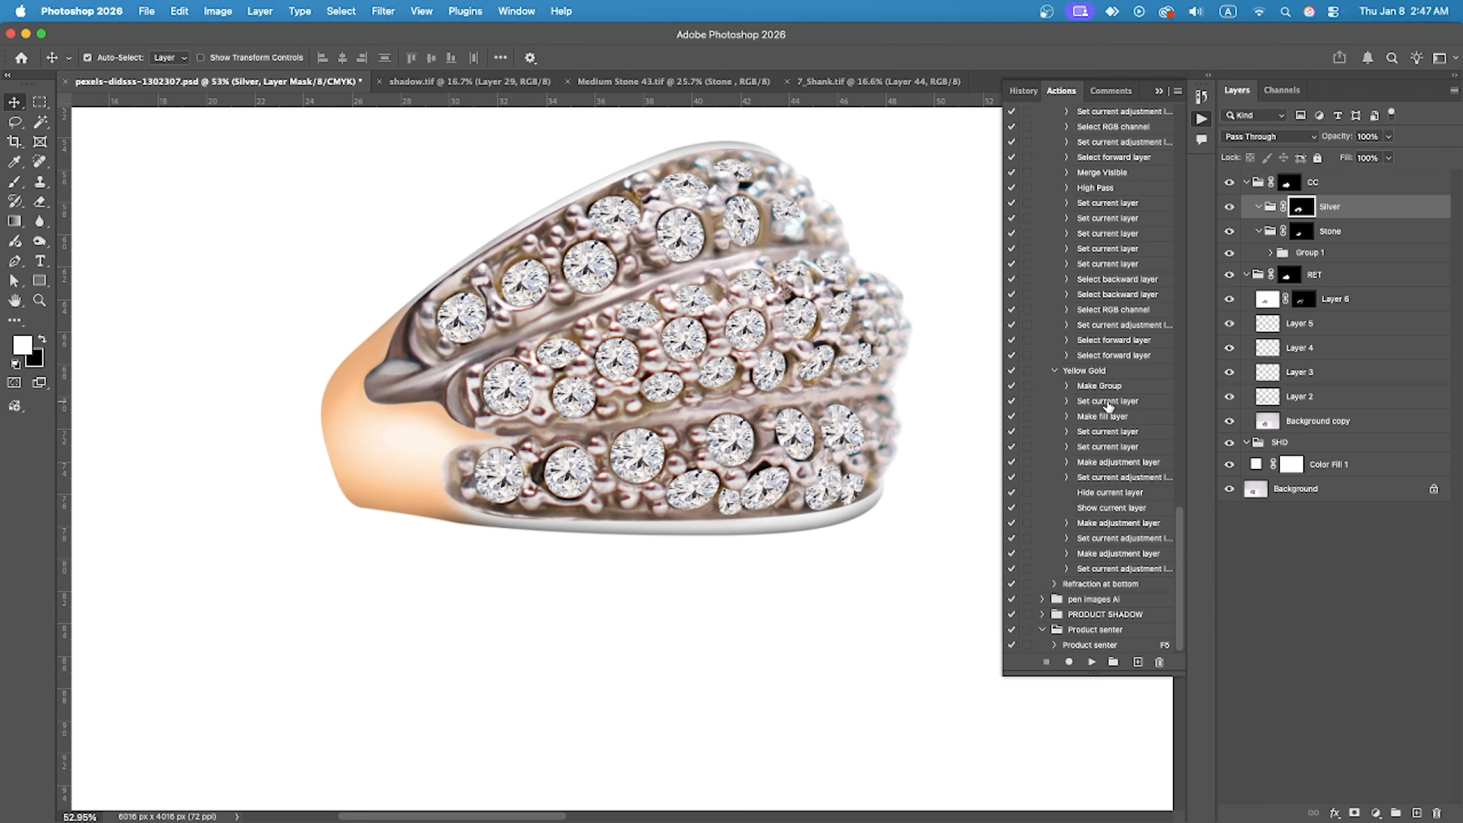
scroll(1108, 406, up, 10)
click(1094, 244)
click(1092, 661)
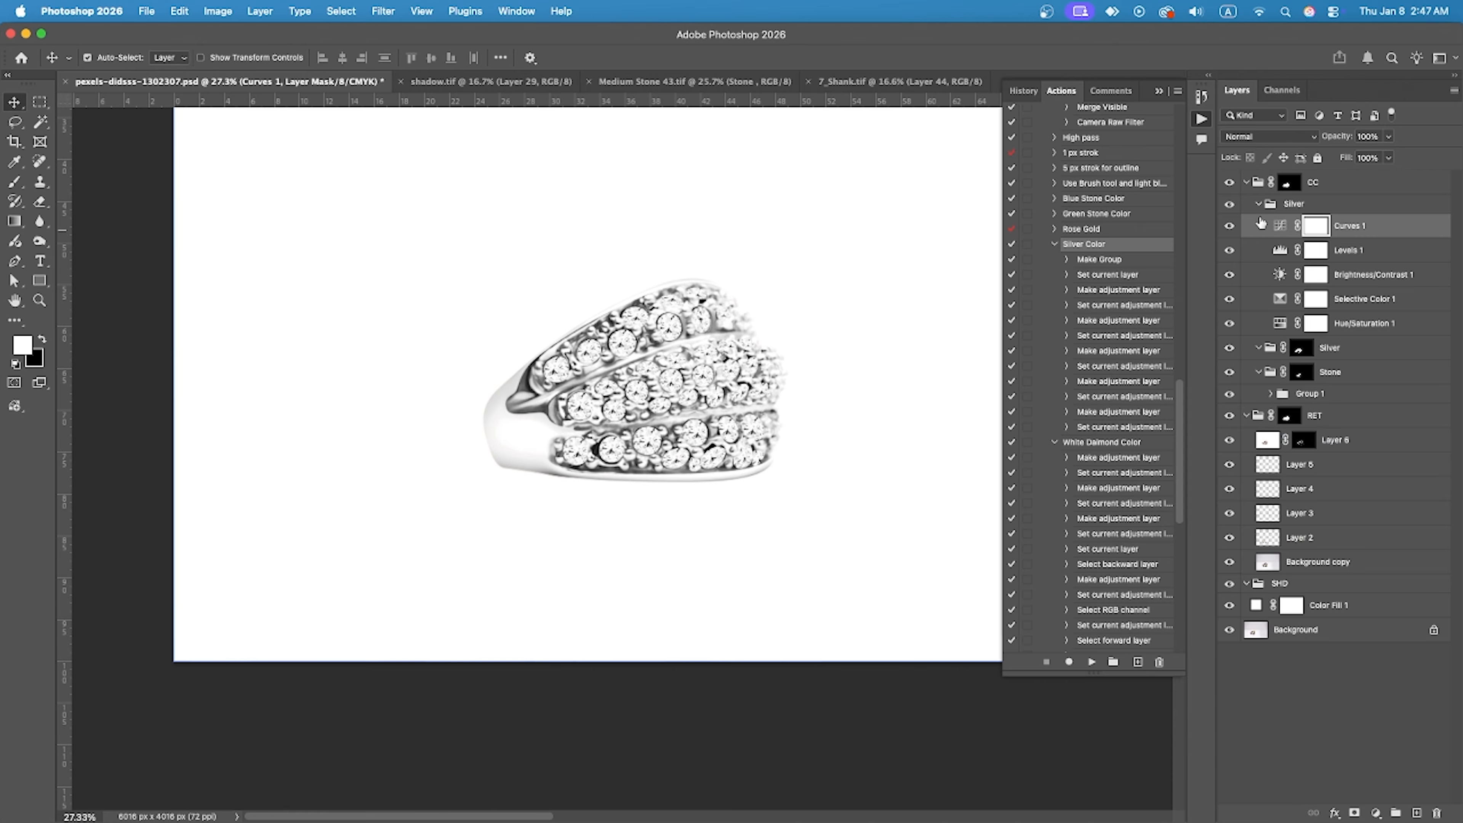
Hide the new silver adjustment layers and move their unmasked group inside the masked Silver group.
drag(1234, 241, 1230, 323)
click(1259, 203)
drag(1296, 204, 1304, 230)
scroll(719, 334, up, 5)
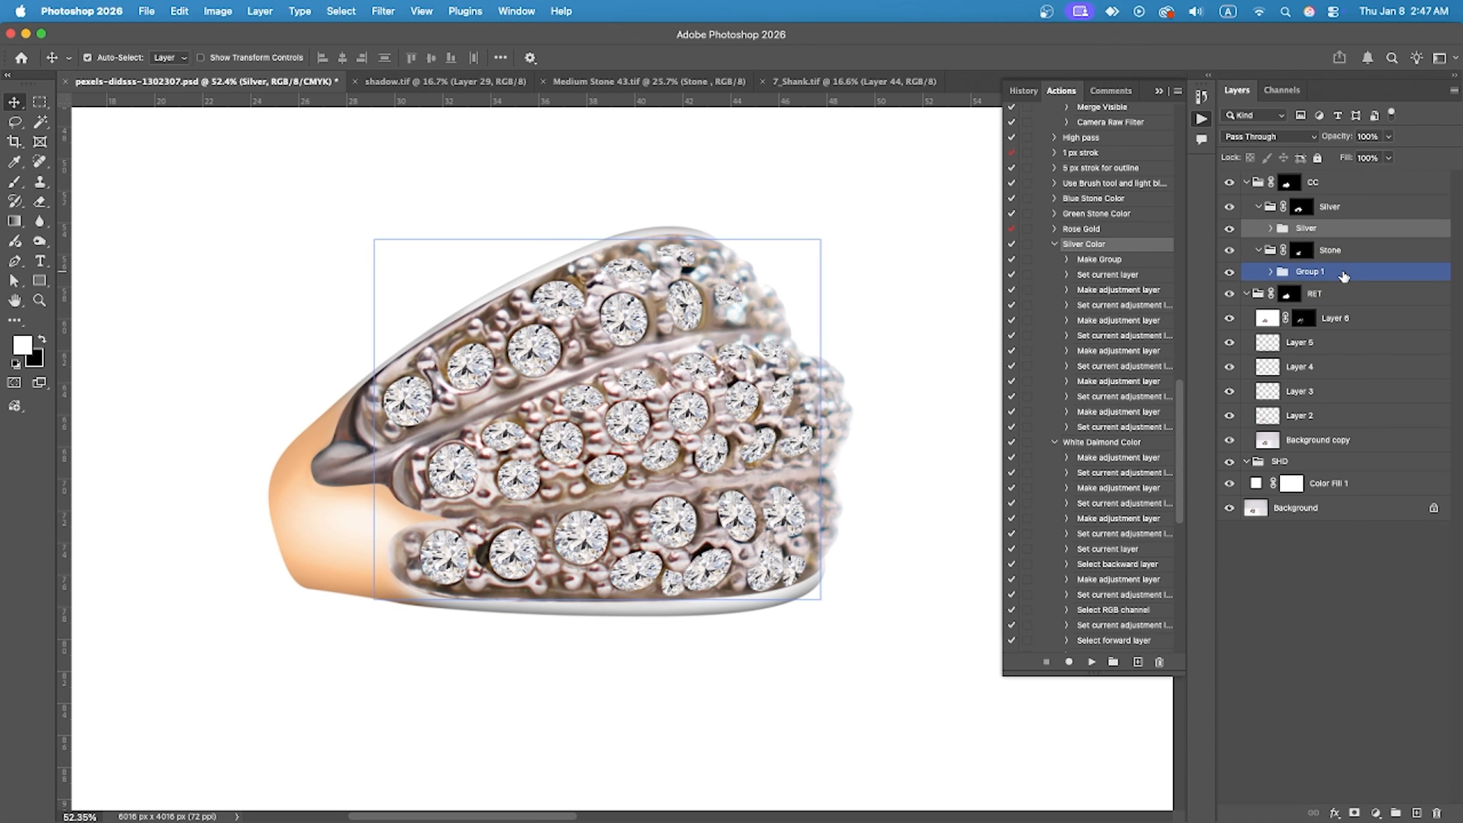
Expand the nested Silver group and show its Hue/Saturation, Selective Color, Brightness/Contrast, Levels and Curves adjustments one after another.
double_click(1273, 229)
key(Escape)
click(1270, 229)
click(1230, 348)
click(1230, 324)
click(1230, 299)
scroll(674, 373, up, 10)
click(1230, 275)
click(1229, 251)
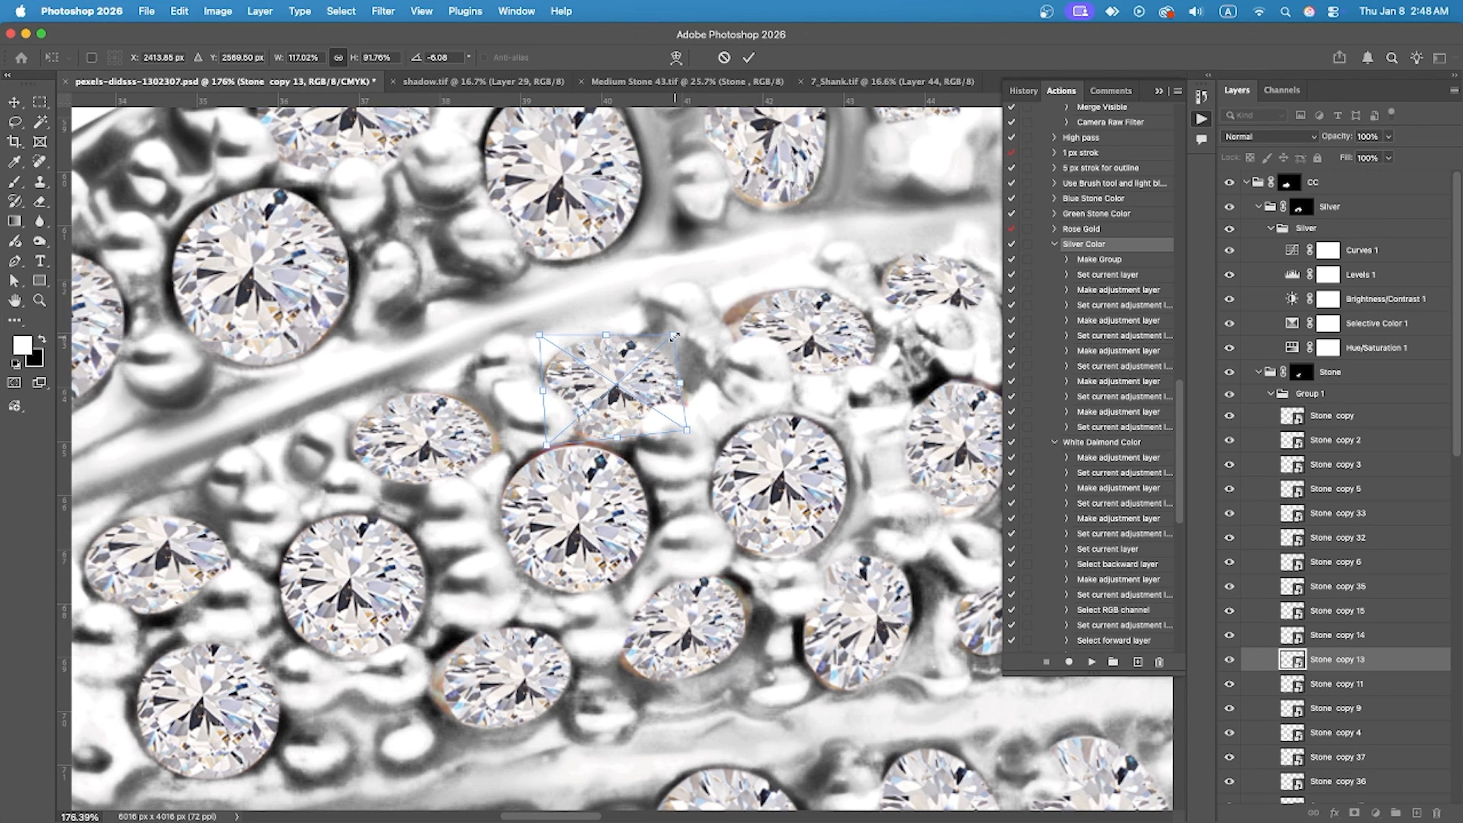
Resize the small oval diamonds along the middle band's upper row to cover the remaining edges of their settings.
click(14, 102)
click(447, 424)
key(super+t)
drag(485, 389, 493, 380)
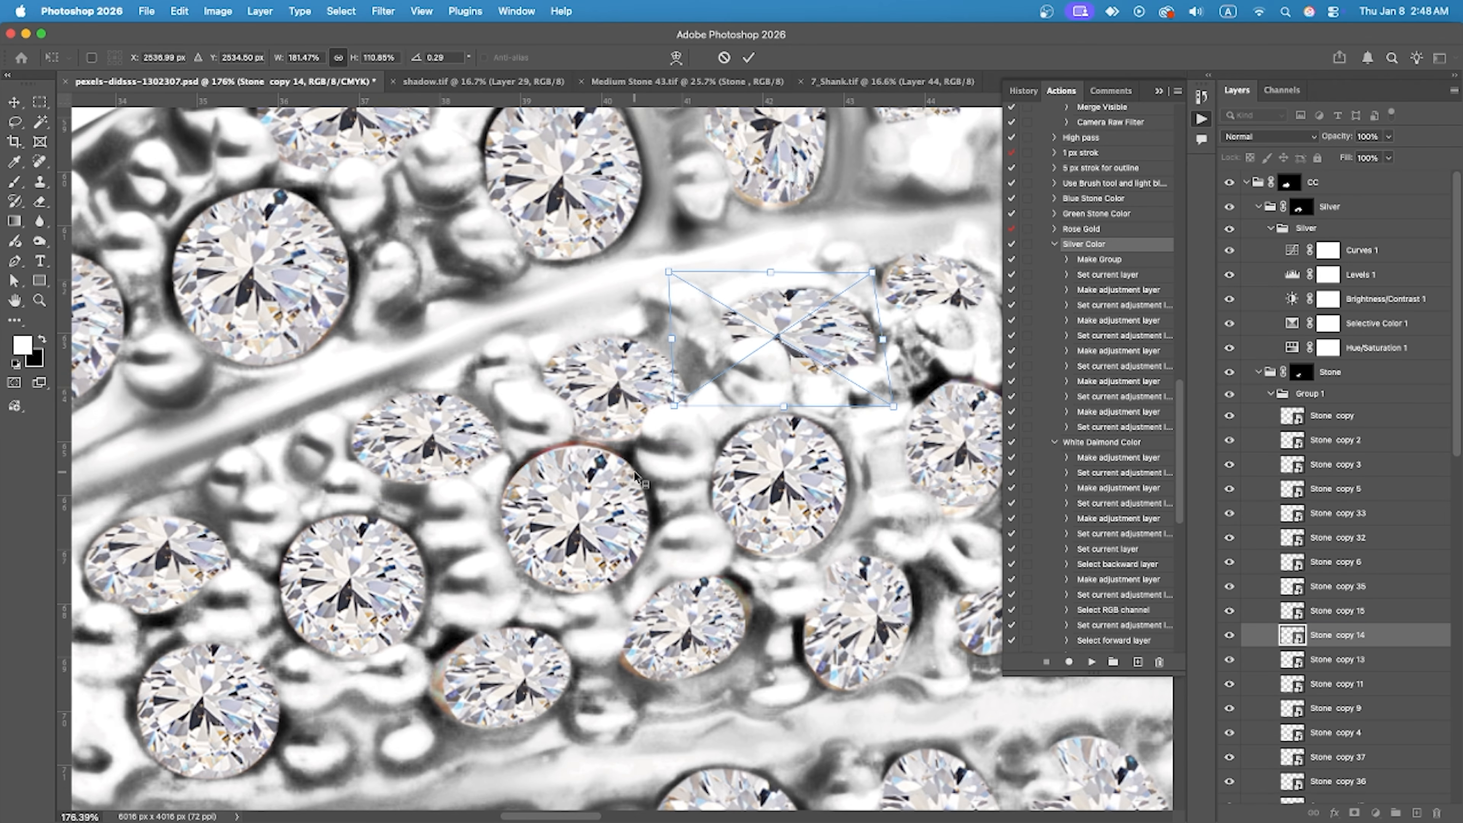
scroll(708, 404, down, 3)
key(Return)
click(792, 284)
scroll(513, 444, up, 3)
Resize the small oval diamonds in the middle band's lower row, scaling the right one to 111.49% by 106.15%.
click(650, 493)
key(super+t)
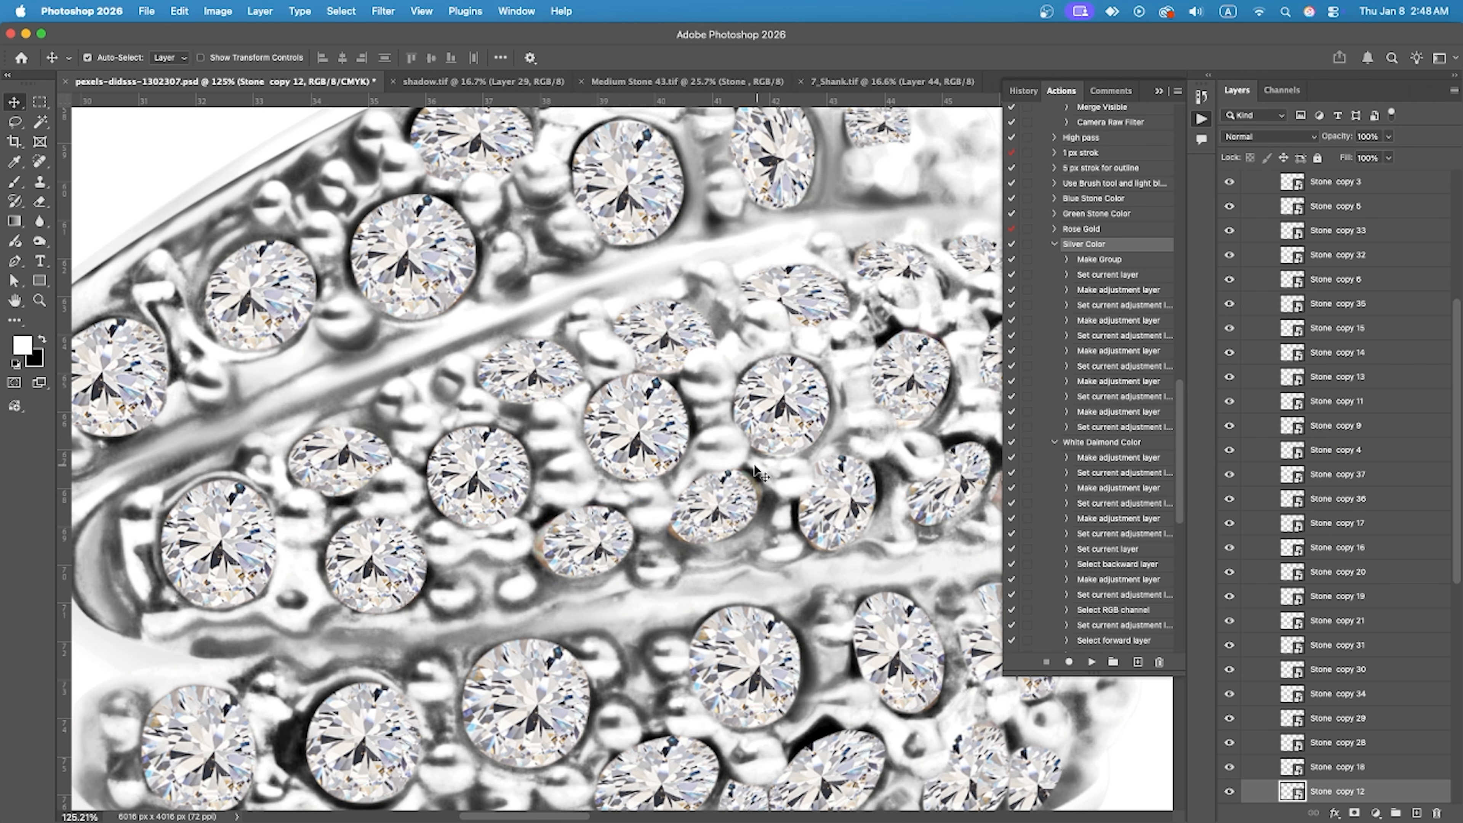
drag(624, 507, 624, 499)
key(Return)
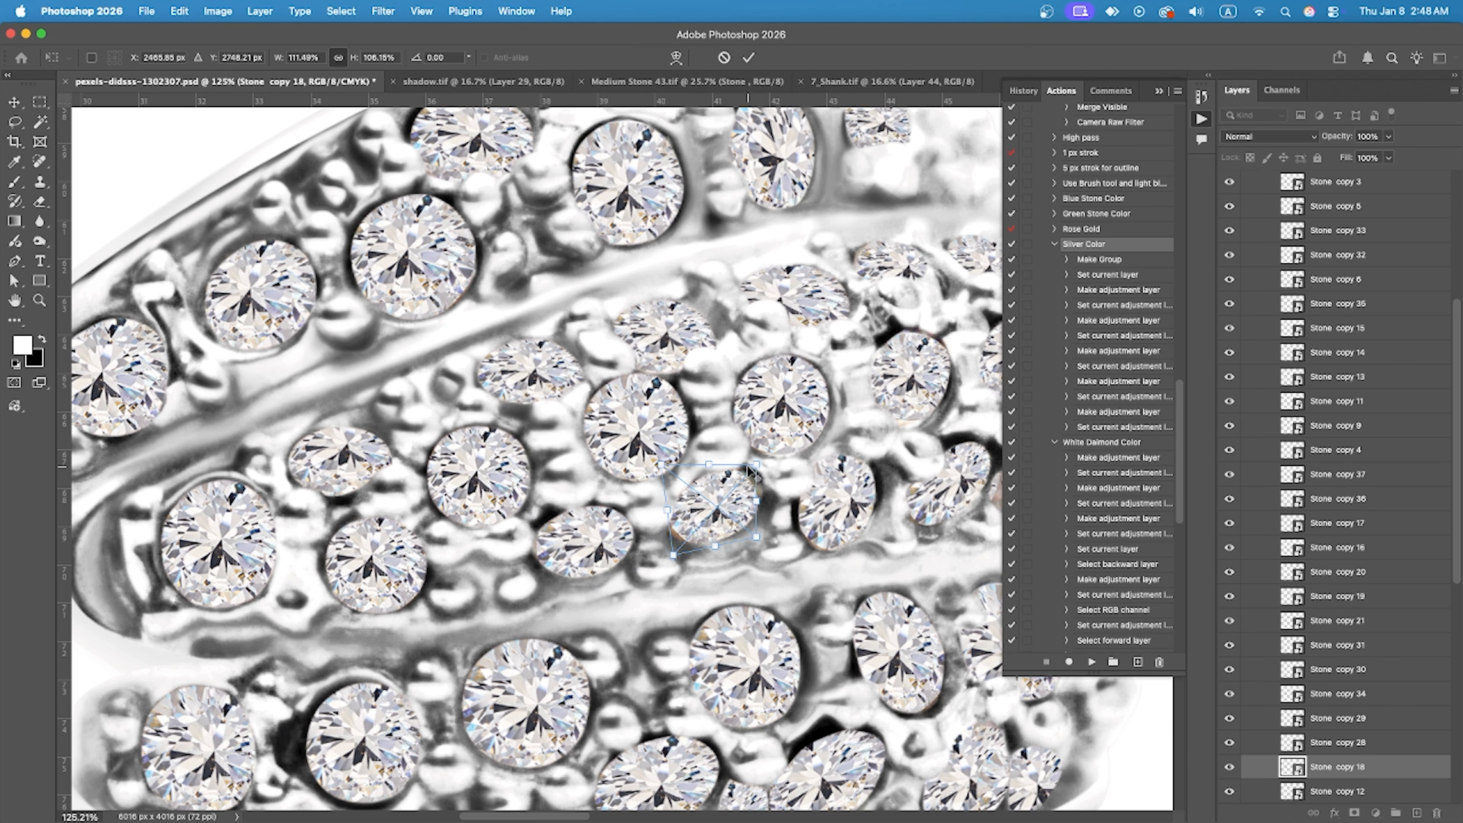
click(731, 476)
scroll(743, 475, down, 2)
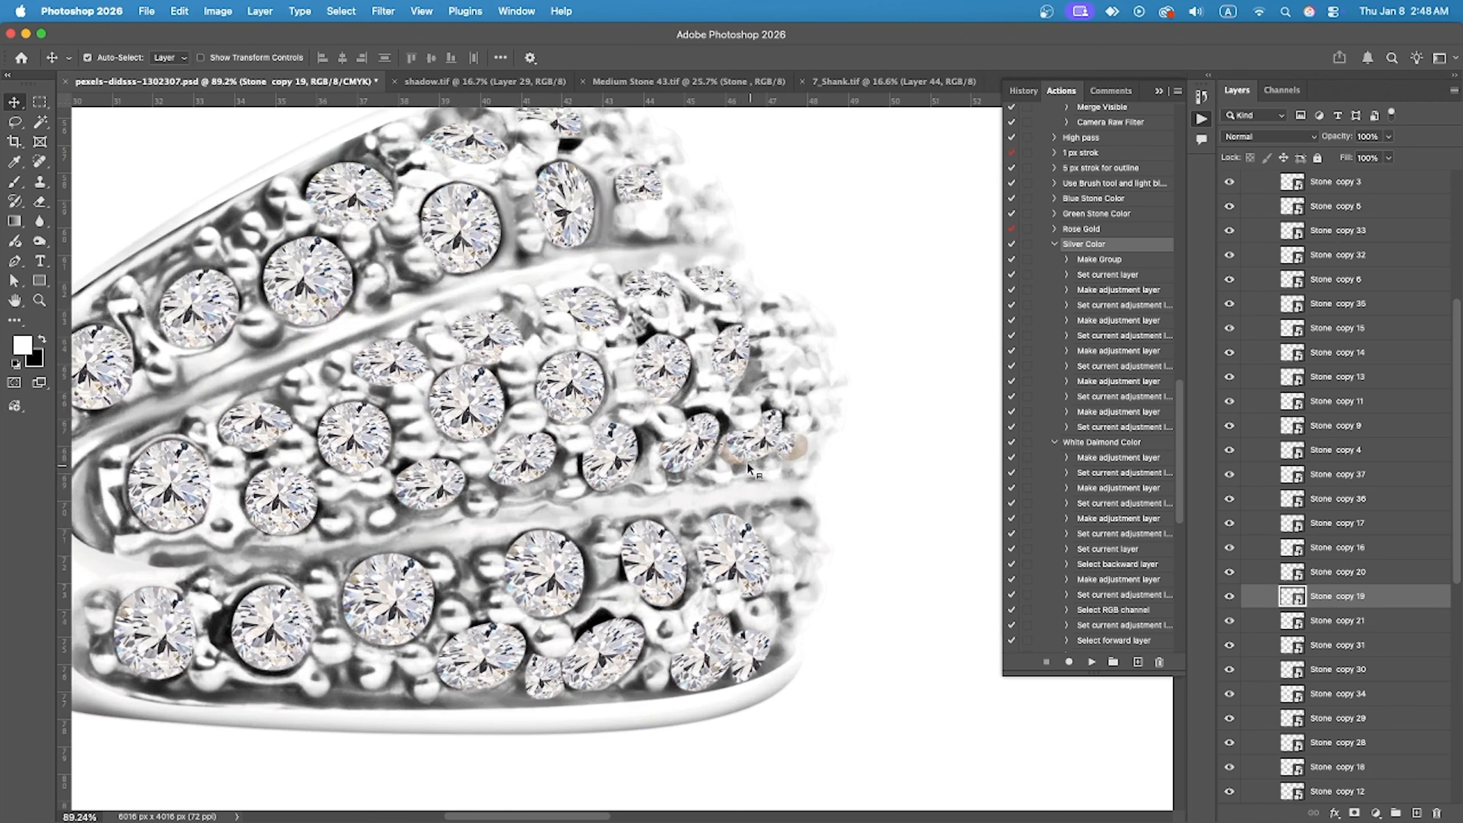
Move the diamond at the middle band's right end outward and scale it to 150.33% by 128.39%, rotated 3.73°.
click(772, 449)
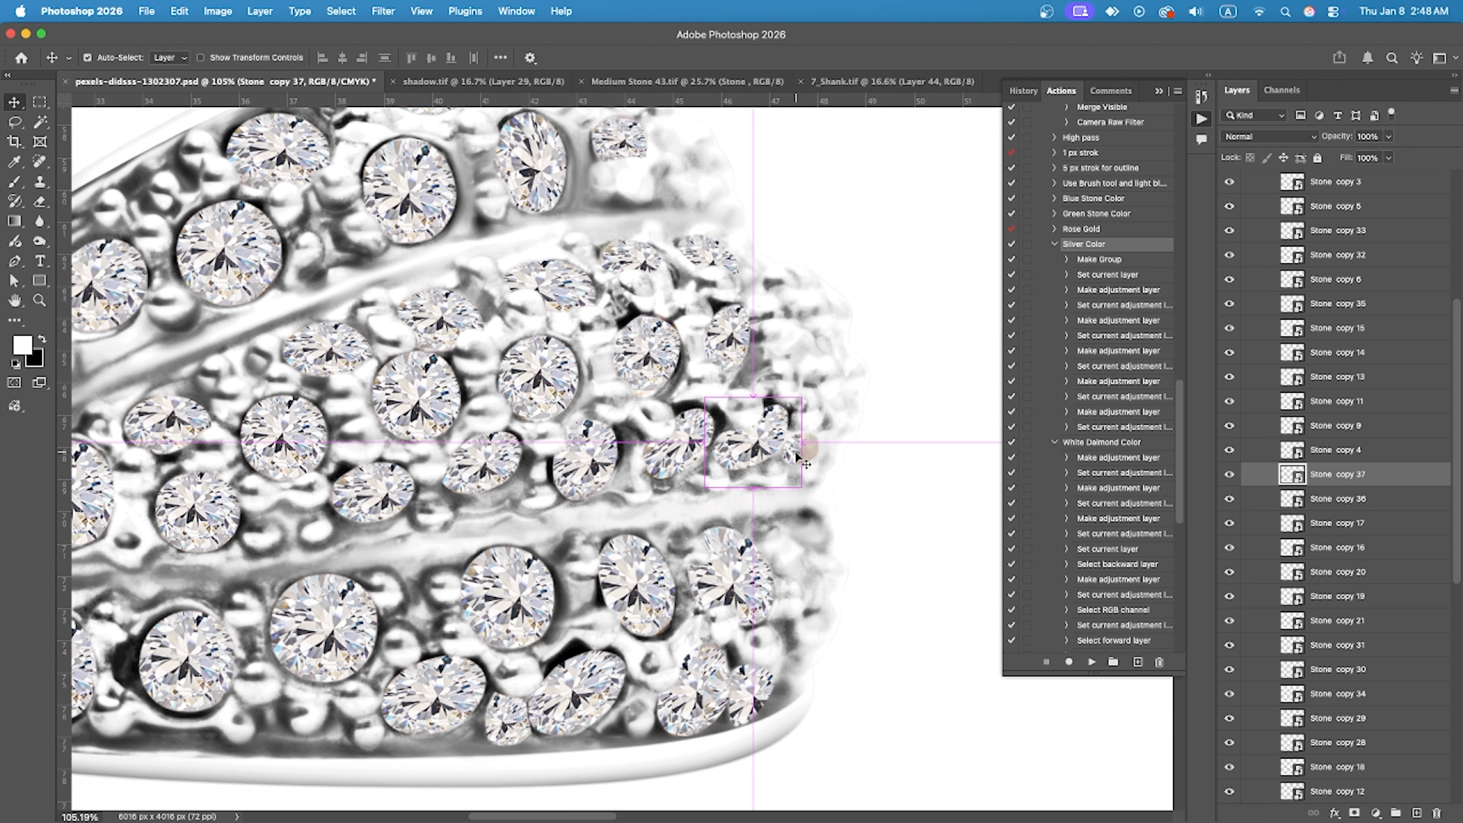
drag(801, 456, 801, 456)
key(super+t)
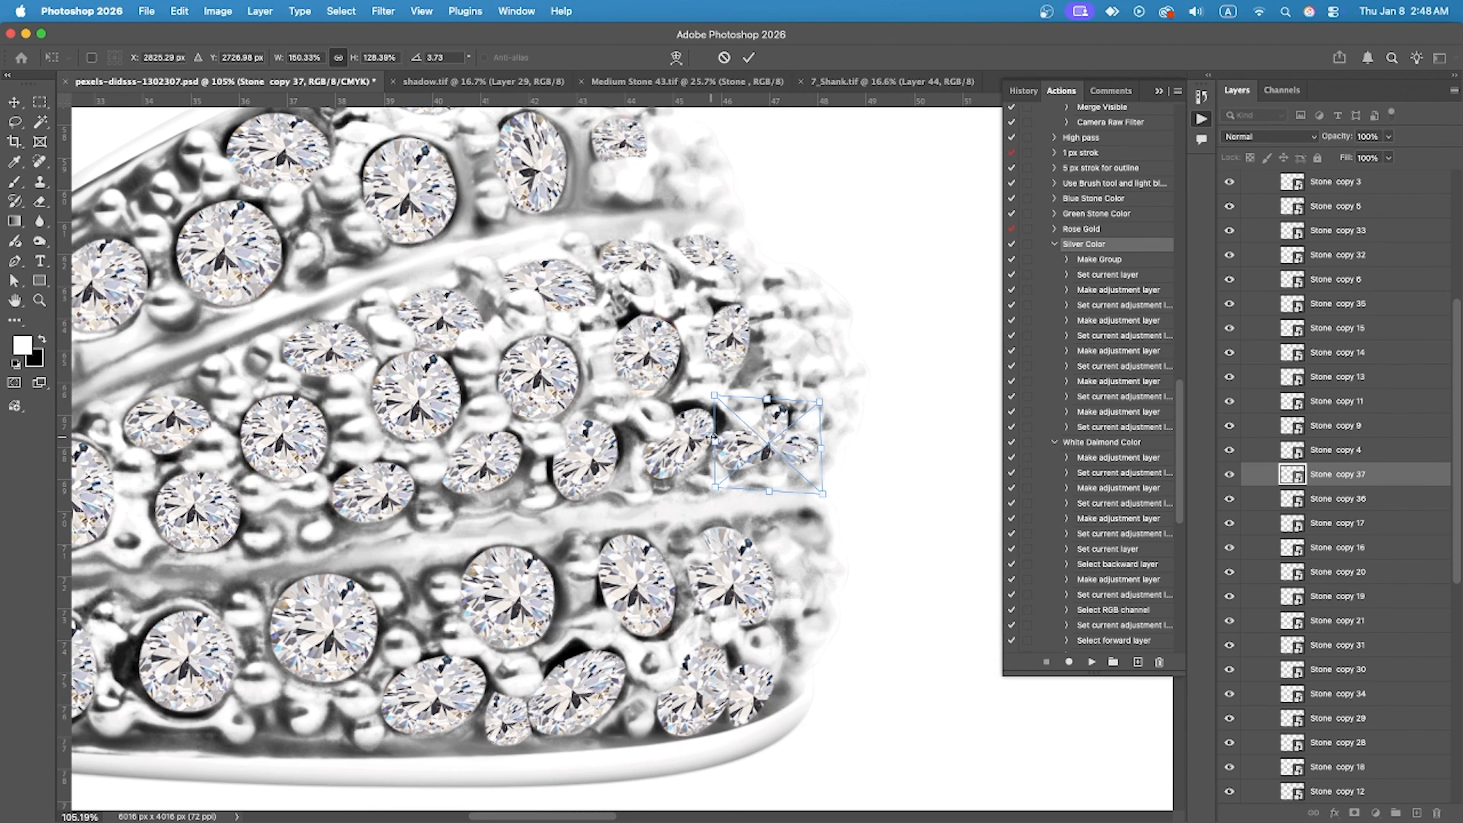
key(Return)
Refit the tilted oval diamond near the bottom band's right end, scaled to 158.86% by 121.51% and rotated -37.61°.
scroll(706, 673, up, 8)
drag(709, 645, 712, 639)
scroll(714, 645, down, 2)
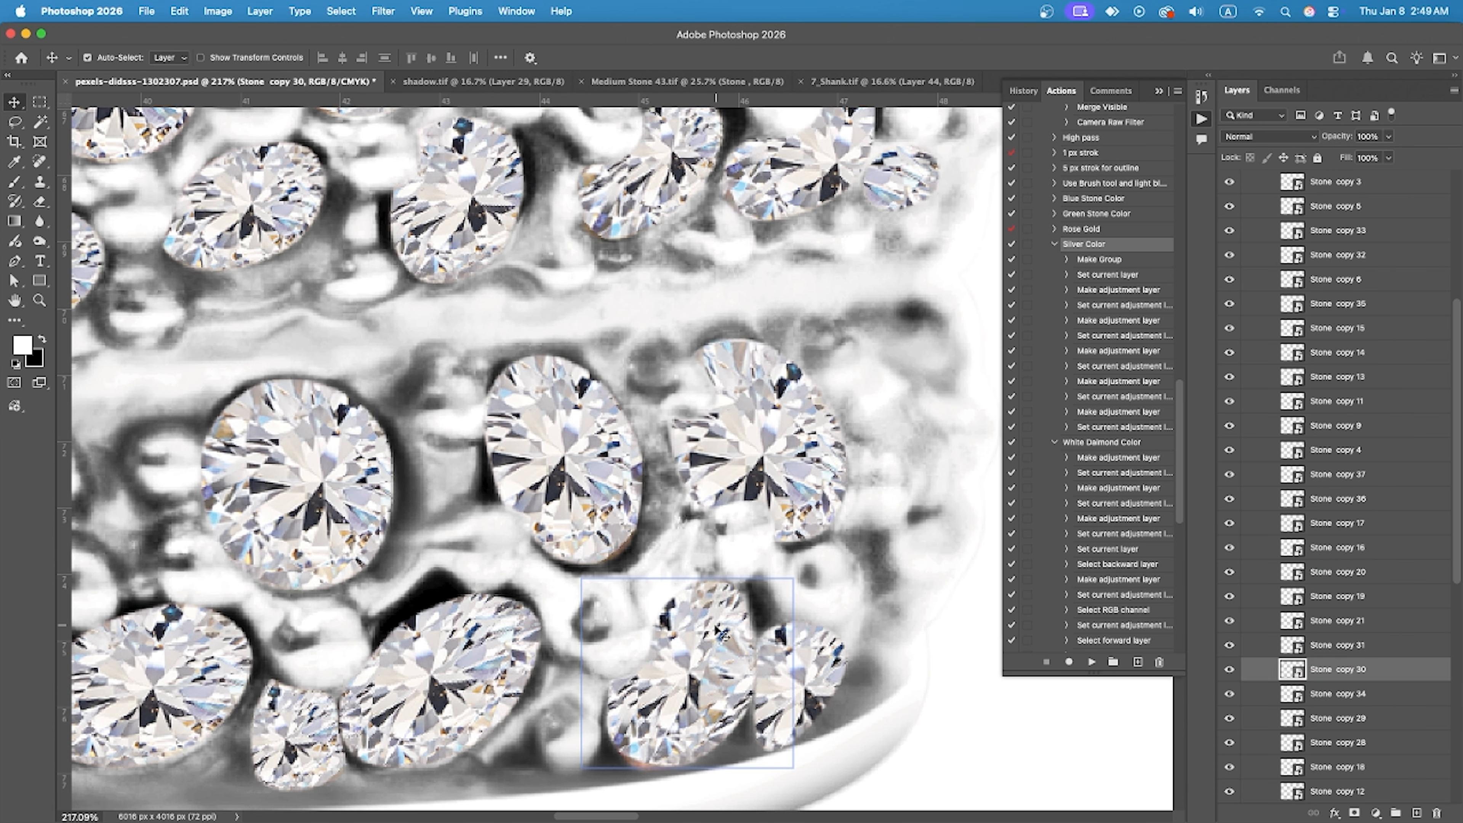
key(super+t)
drag(602, 740, 597, 749)
scroll(266, 552, down, 8)
scroll(465, 616, up, 7)
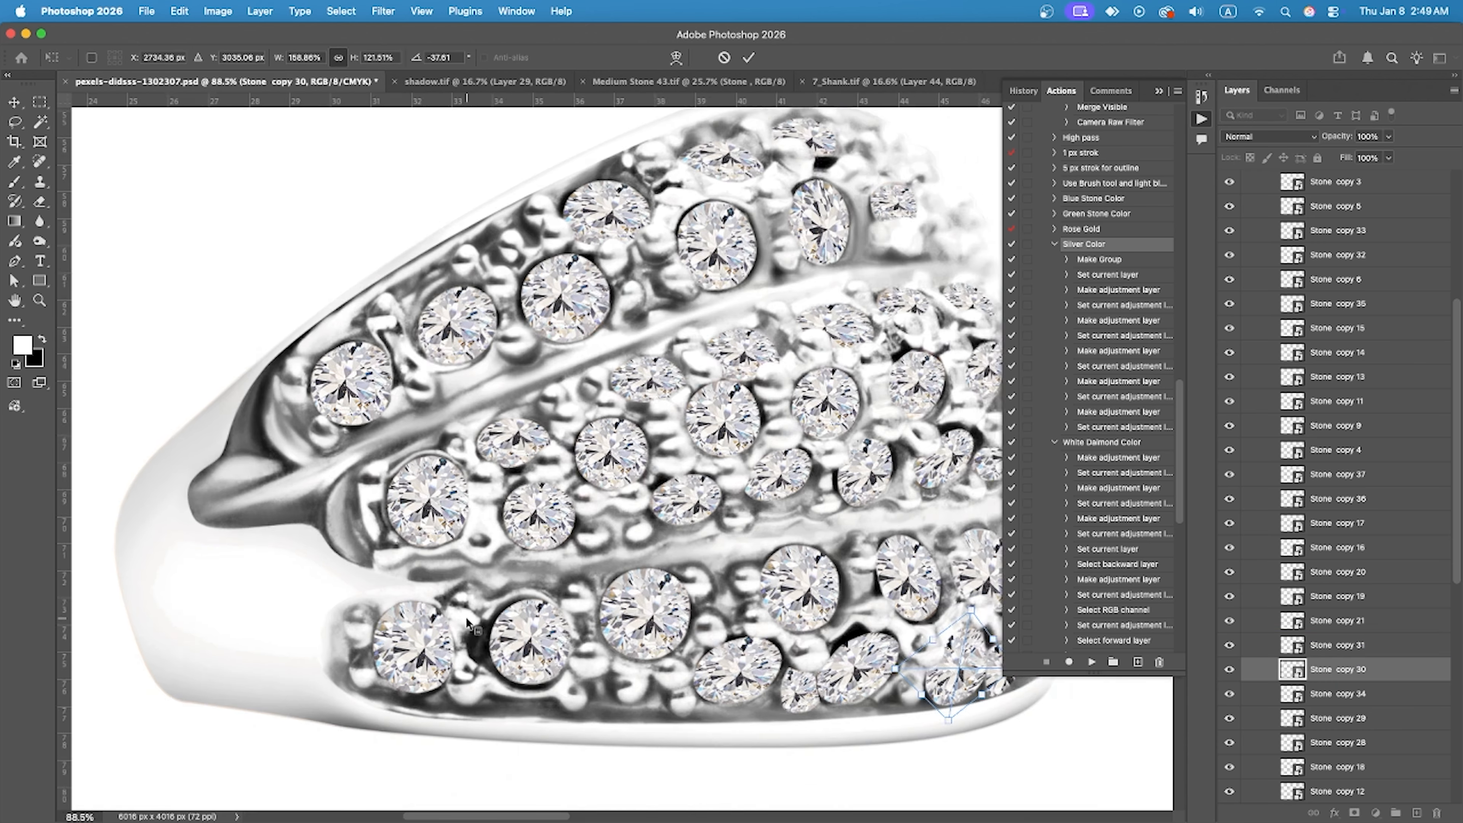
scroll(274, 512, down, 4)
scroll(273, 512, down, 4)
scroll(702, 424, up, 4)
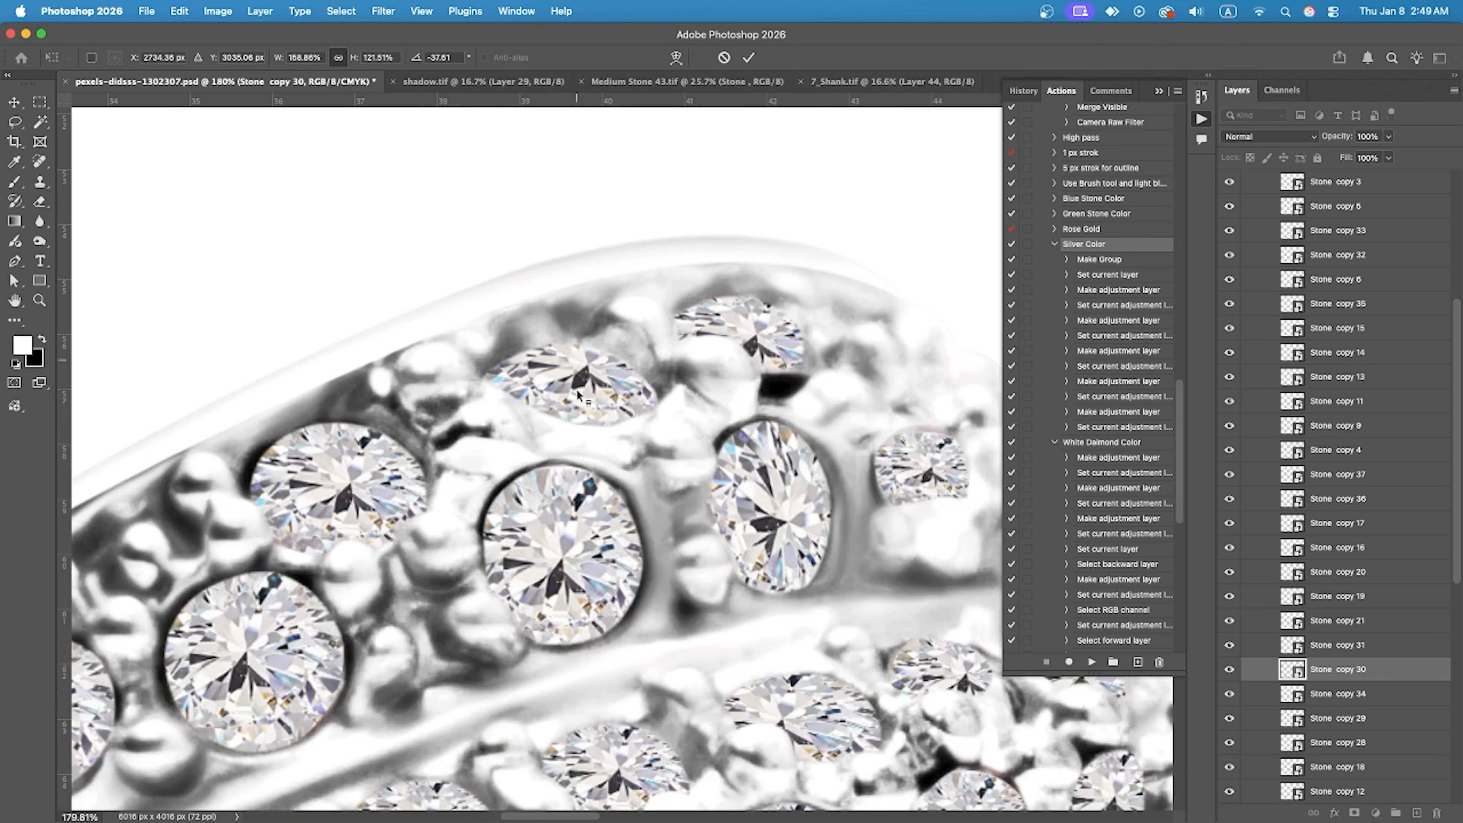
scroll(576, 389, down, 6)
scroll(1270, 310, up, 4)
Add a Selective Color adjustment above Curves 1 in the Silver group and set the Neutrals' Black to -12%.
click(1270, 310)
click(1250, 309)
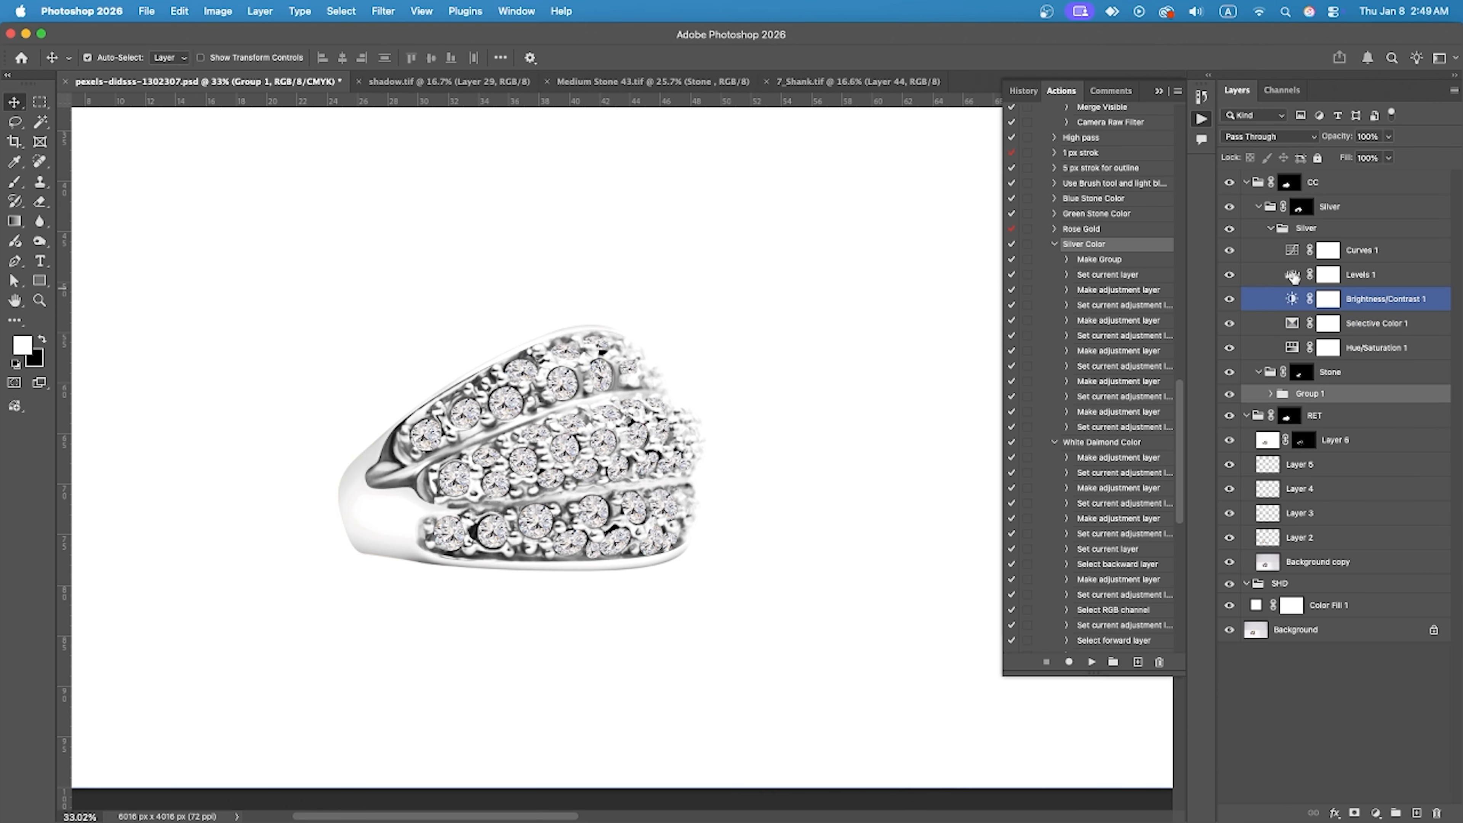
click(1296, 249)
click(1376, 813)
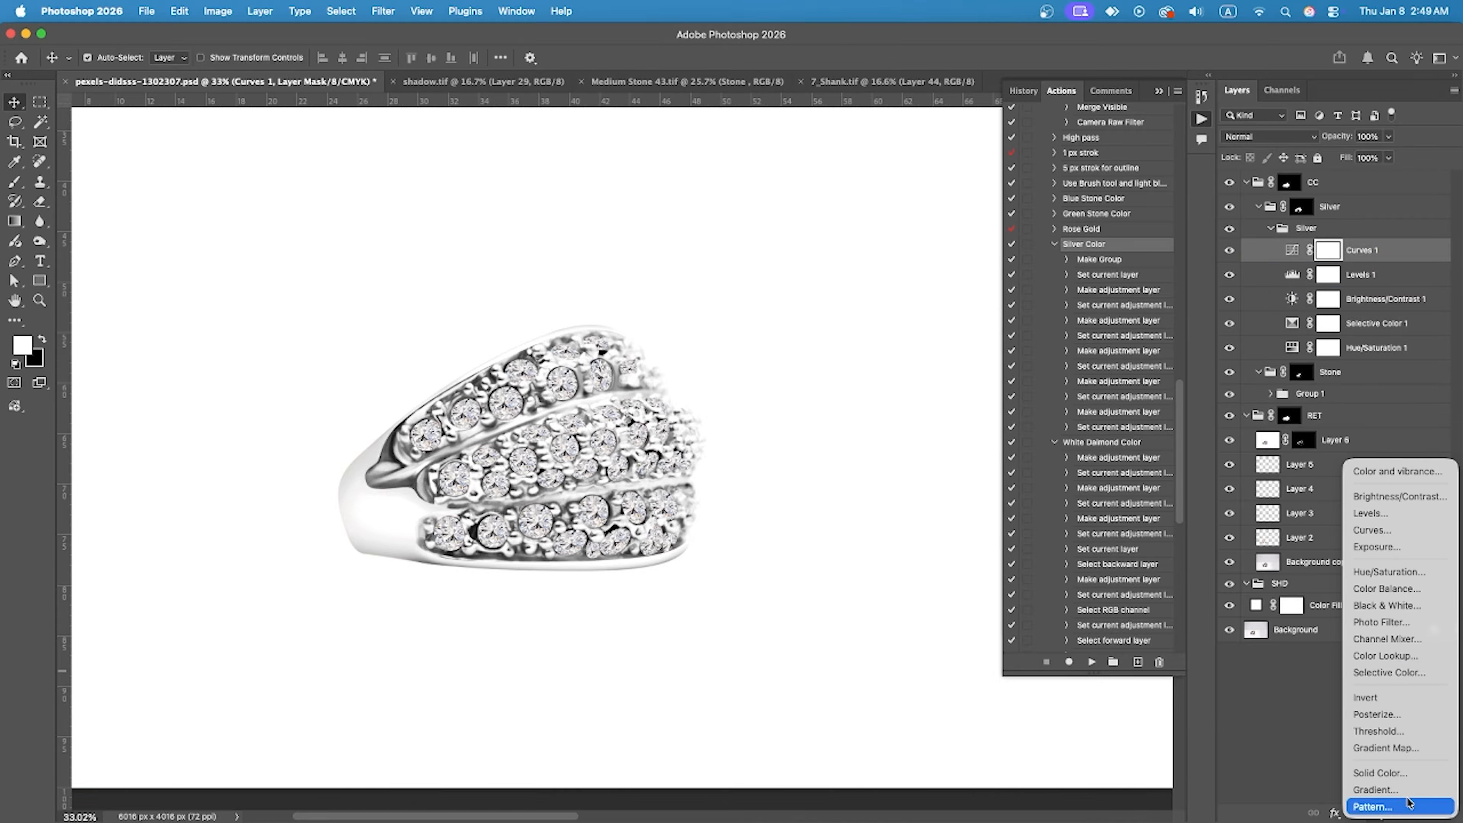
click(1383, 671)
scroll(468, 444, up, 5)
click(754, 606)
click(748, 695)
mouse_move(813, 725)
mouse_down()
mouse_move(758, 725)
mouse_move(794, 725)
mouse_up()
Compare the ring with and without the new Selective Color adjustment and look through its color ranges.
click(748, 605)
click(743, 593)
key(super+0)
scroll(651, 410, up, 5)
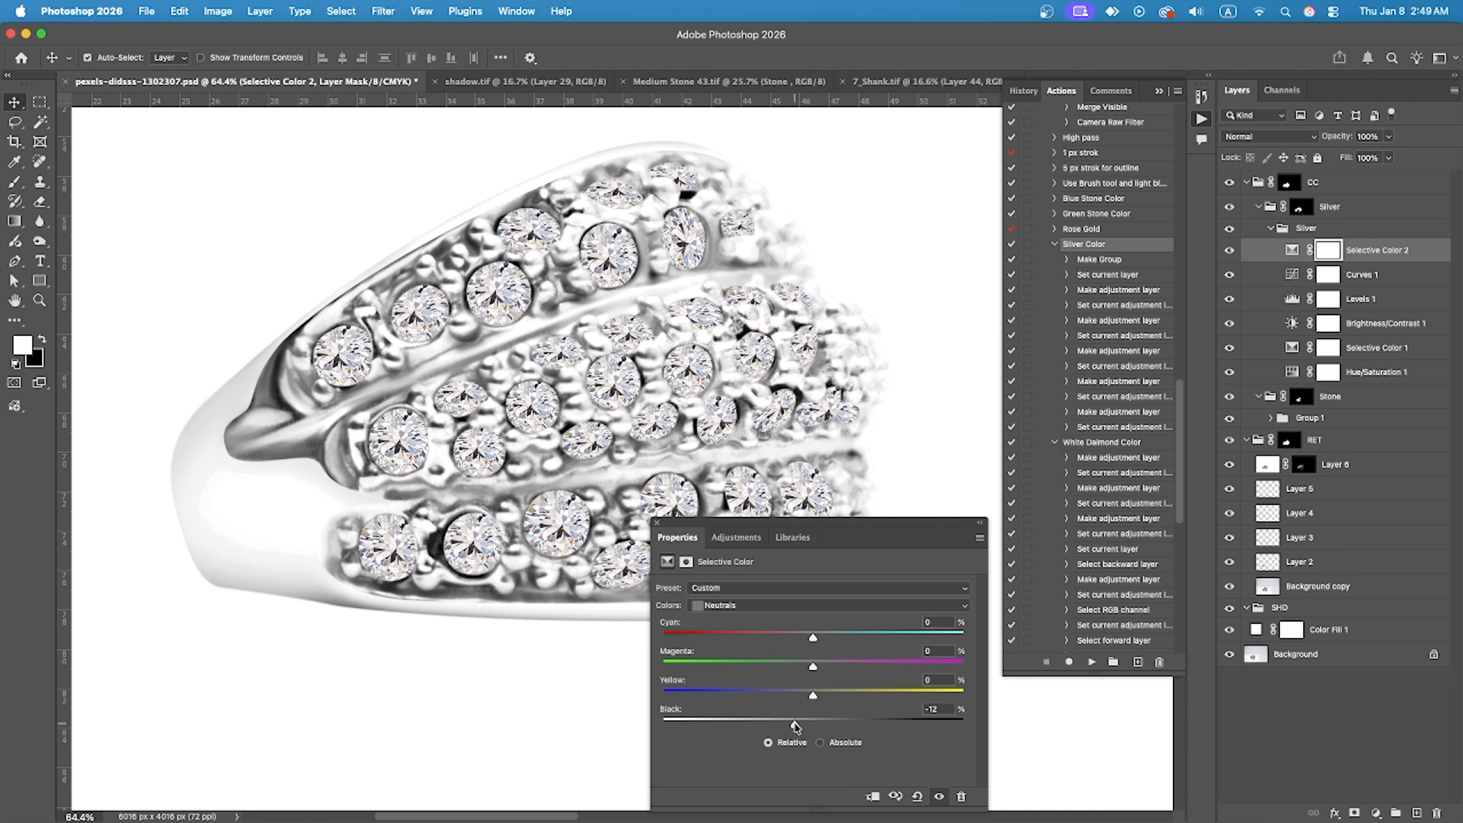
click(1229, 250)
click(1229, 250)
click(736, 605)
click(735, 594)
Open the Levels 1 settings and compare the ring with and without the Levels and Brightness/Contrast adjustments.
click(1265, 298)
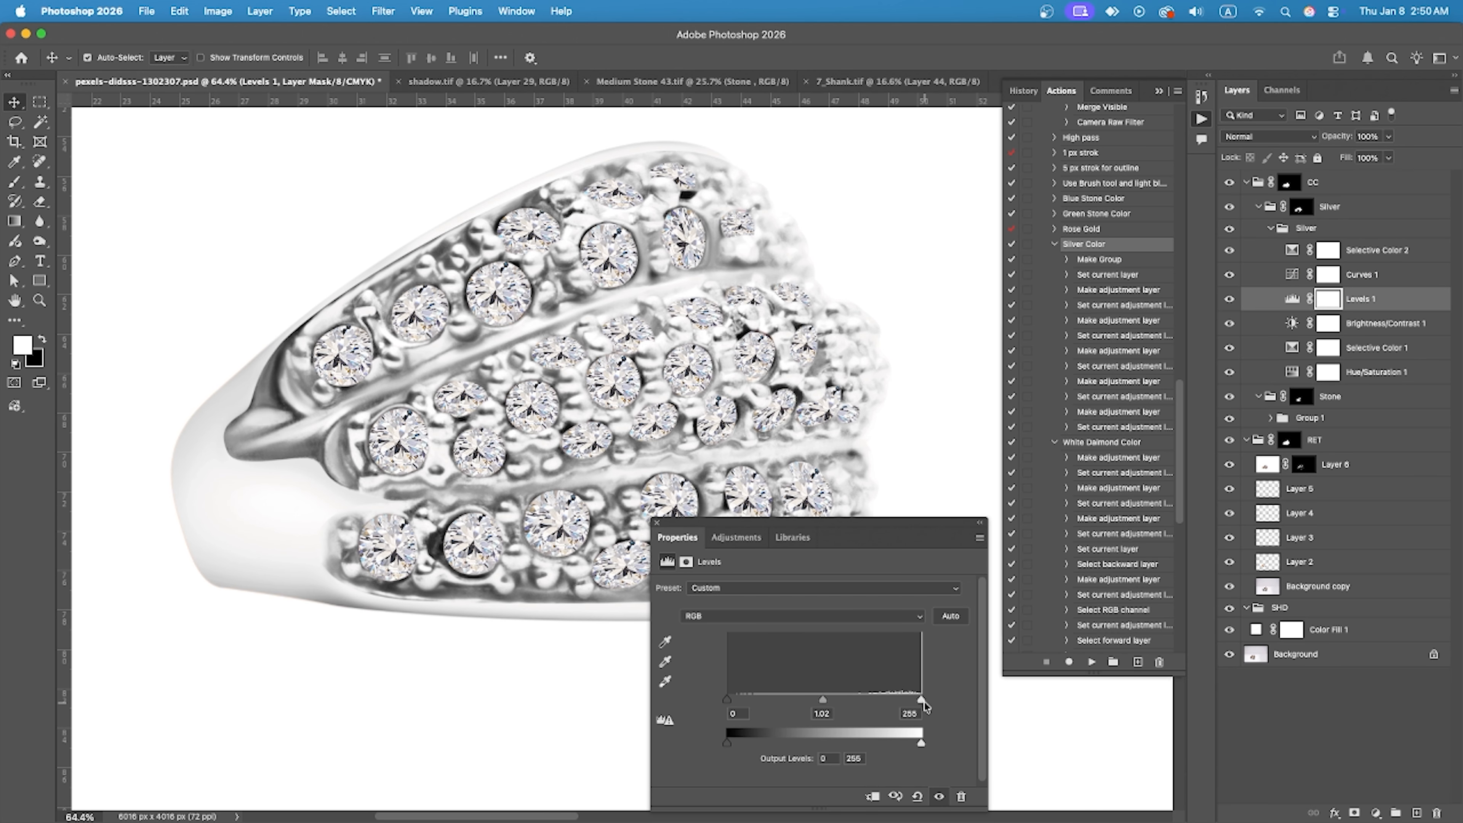
scroll(580, 283, down, 2)
click(1229, 299)
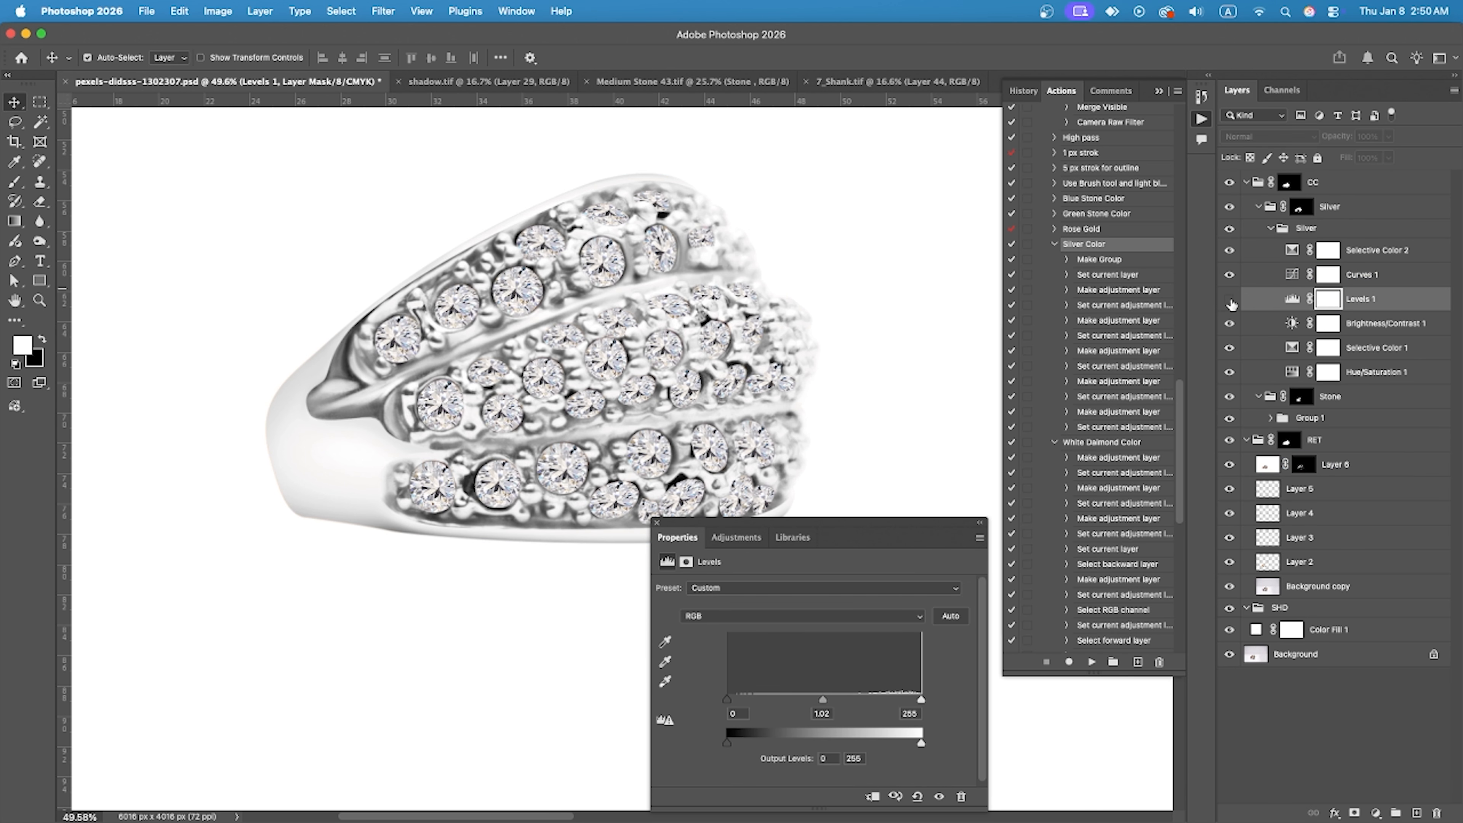
click(1229, 323)
click(1229, 323)
scroll(703, 280, down, 5)
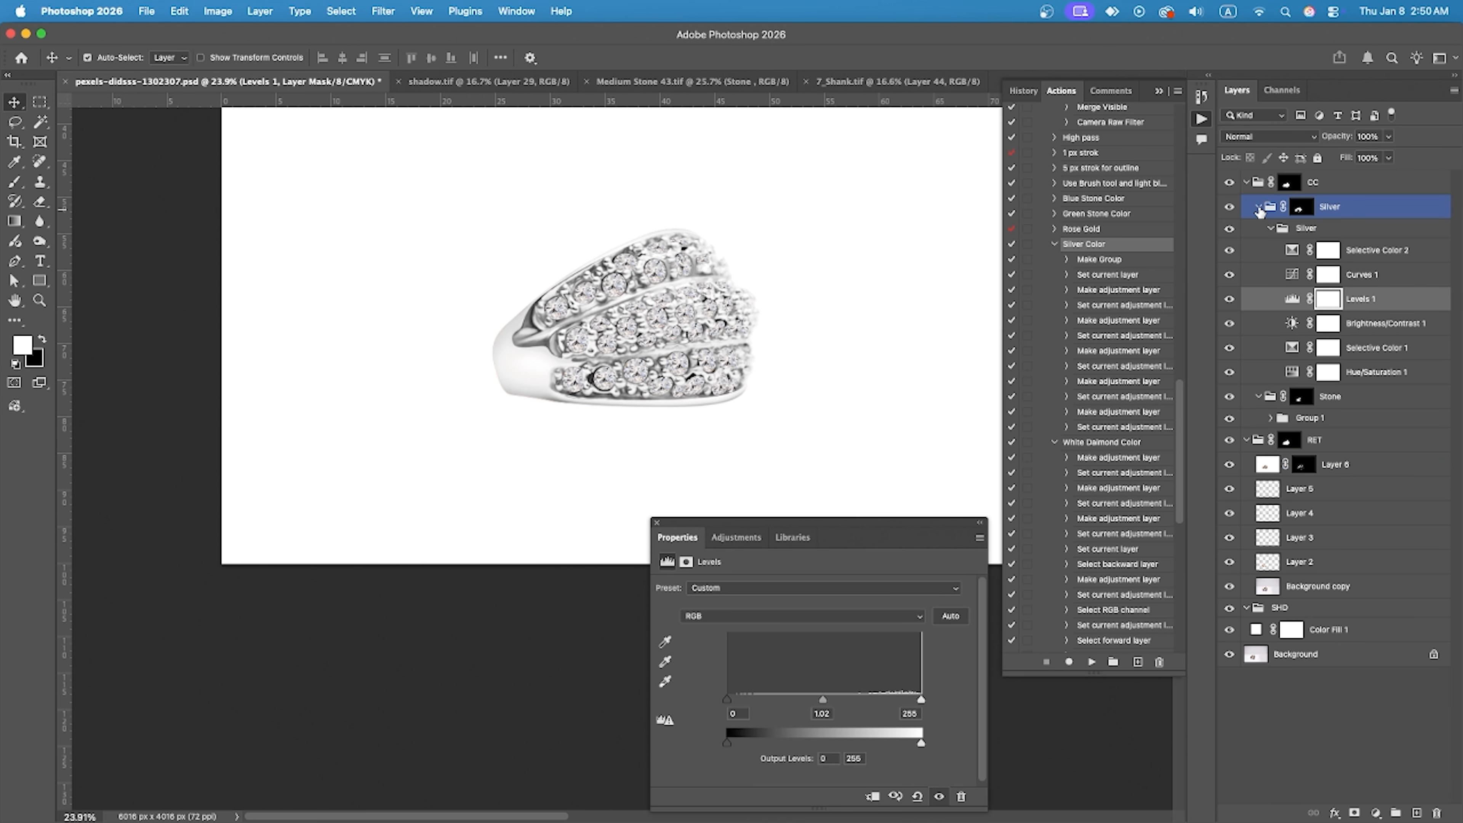
Collapse the Silver groups and select the collapsed Group 1 inside the Stone group.
click(1271, 228)
click(1260, 209)
click(1304, 232)
click(1270, 254)
click(1317, 254)
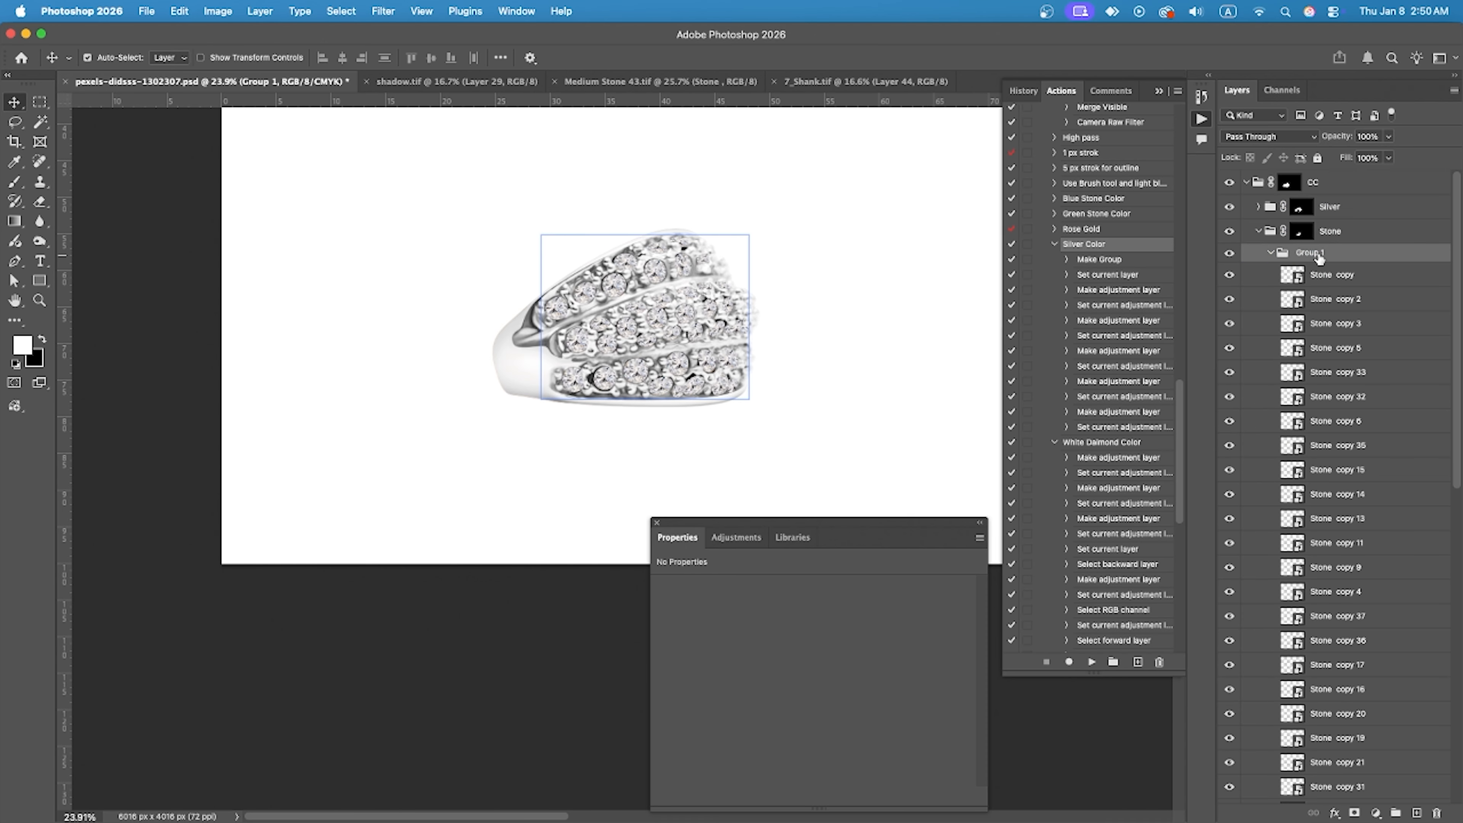
click(1270, 254)
Run the recorded White Daimond Color action on the diamonds in the Stone group.
scroll(1133, 416, down, 10)
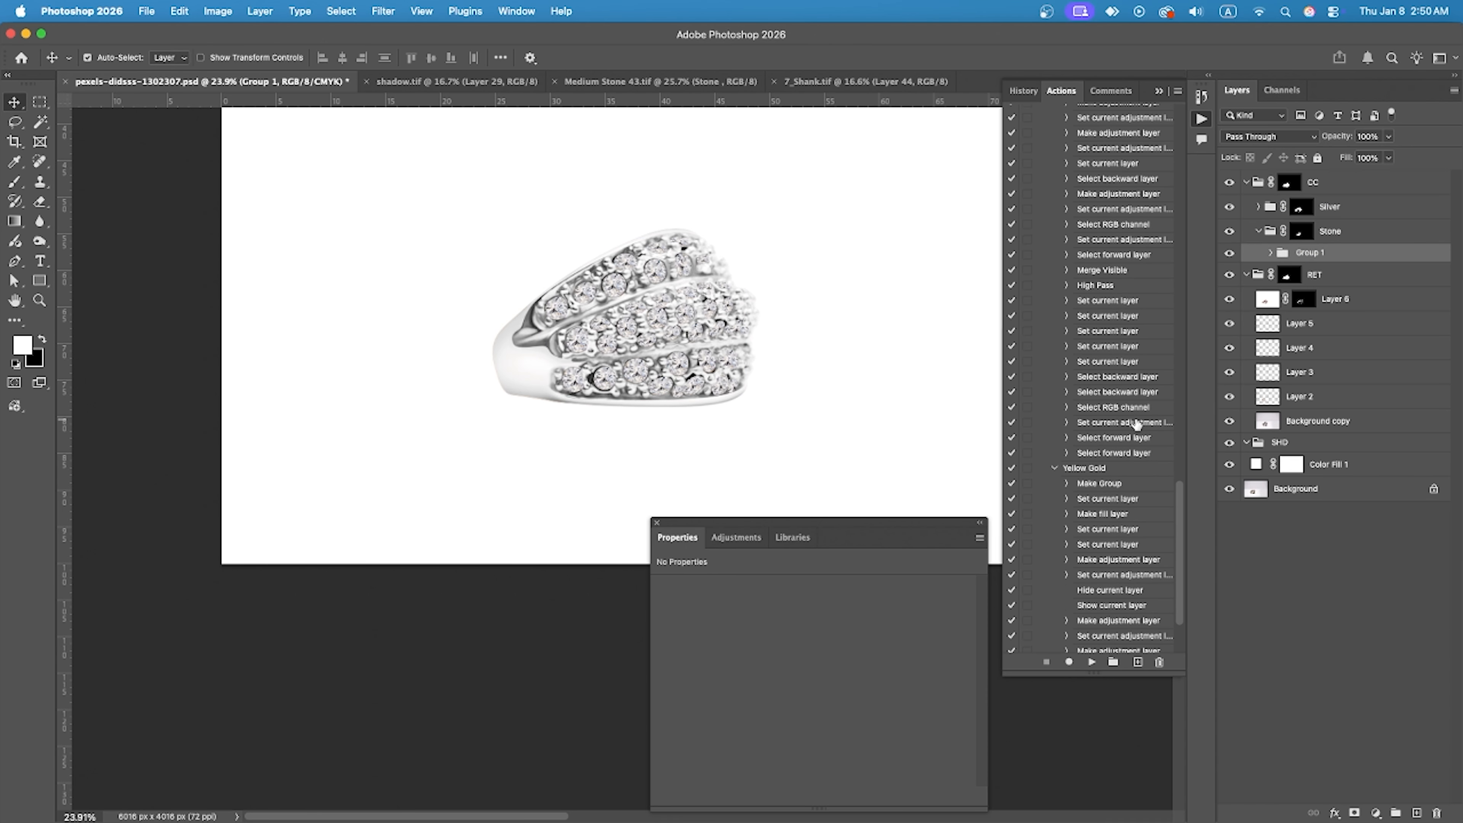
scroll(1136, 425, up, 8)
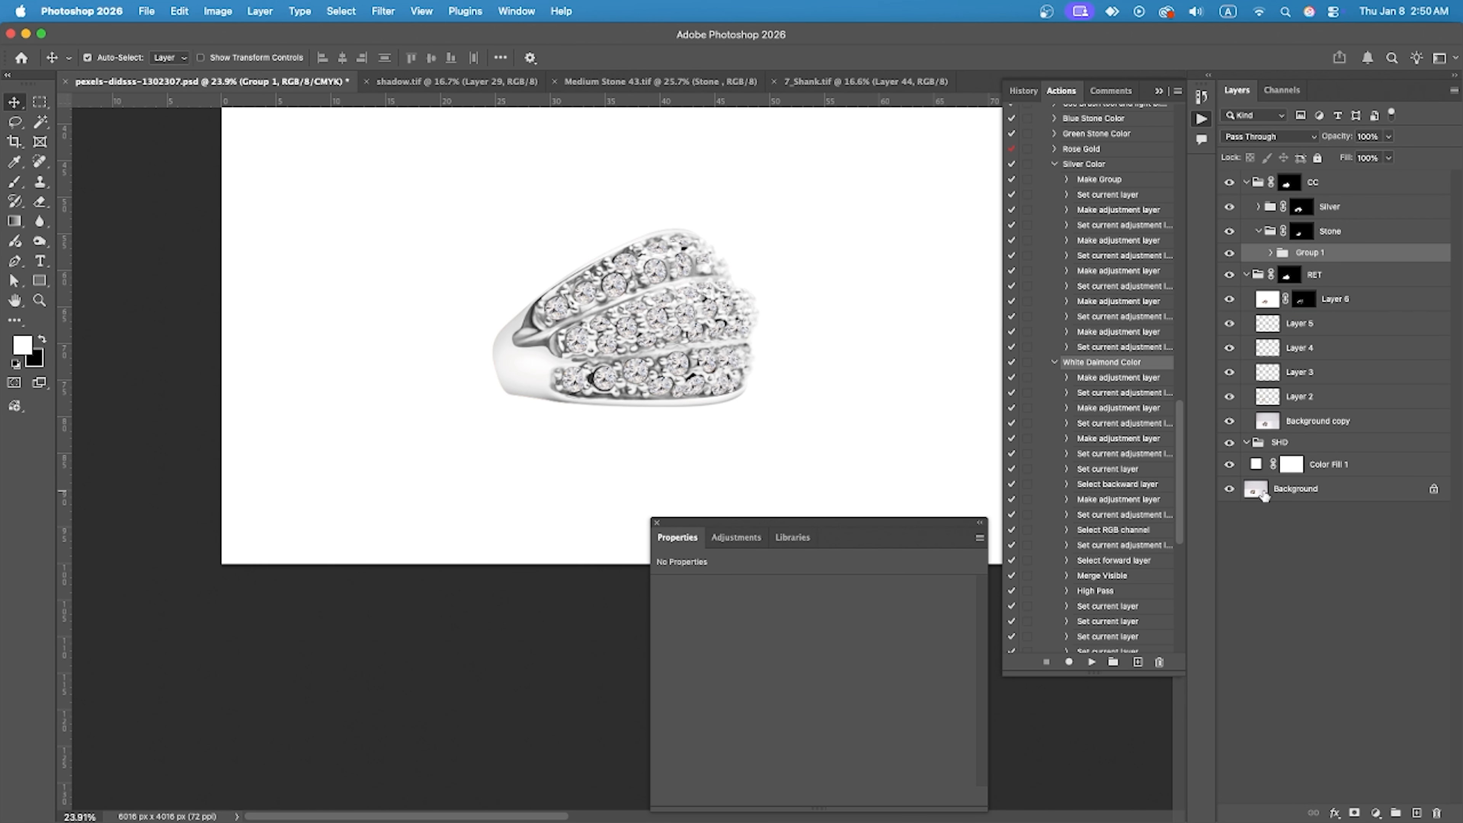
click(1415, 813)
key(super+z)
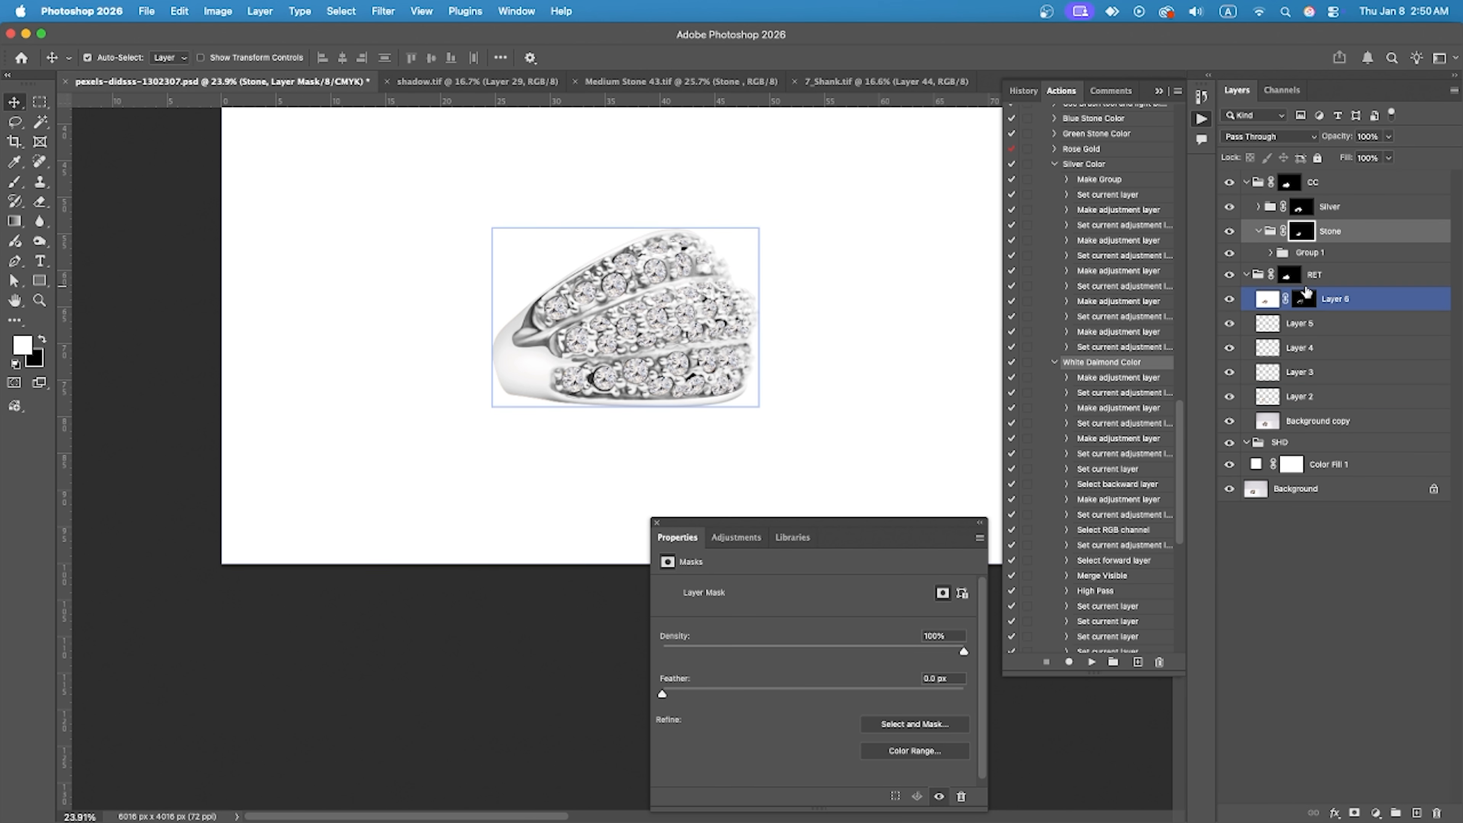
click(1092, 663)
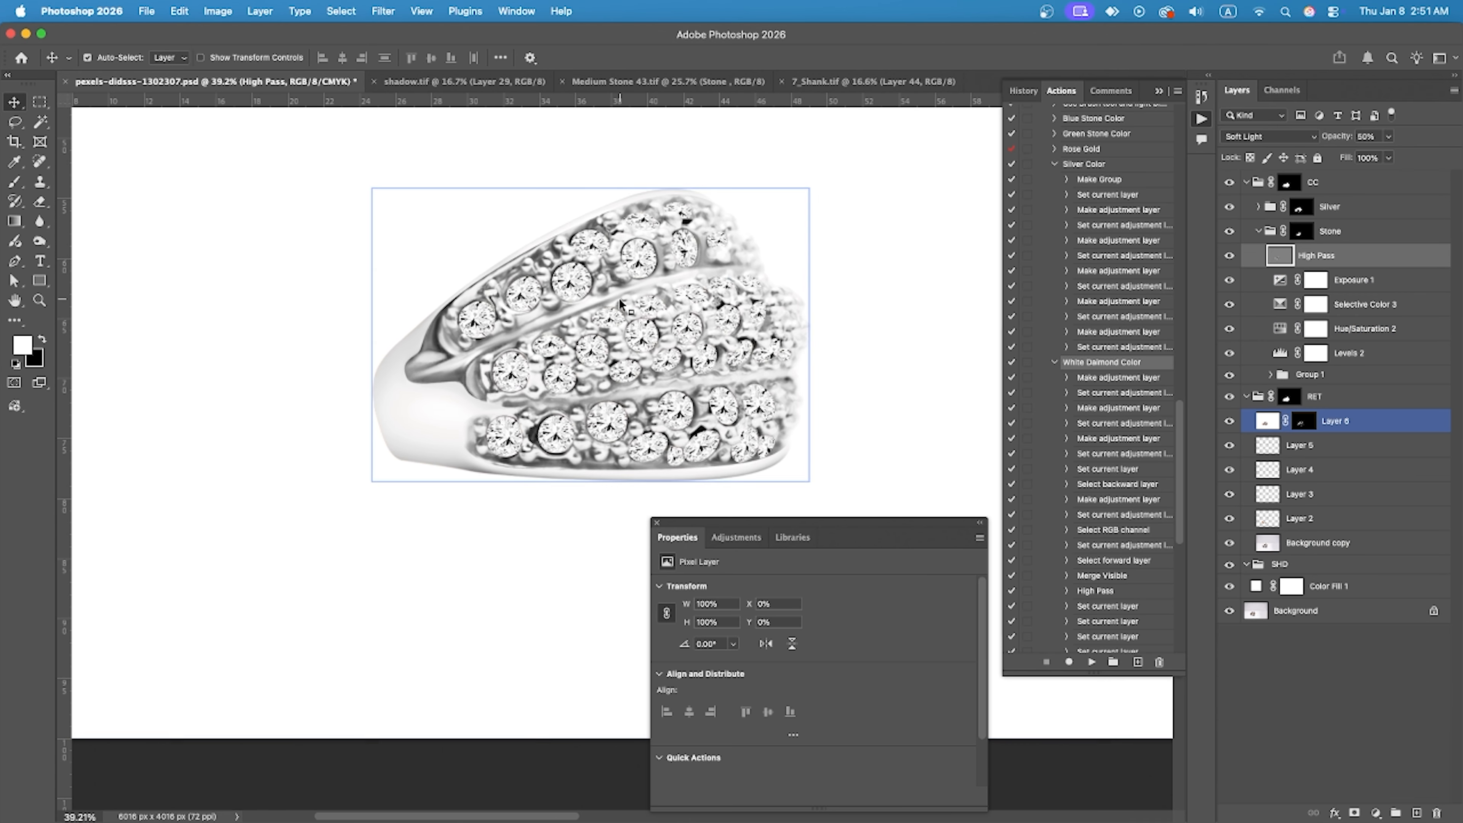
Compare the diamonds with and without the High Pass, Exposure 1, Selective Color 3, Hue/Saturation 2 and Levels 2 layers.
click(1231, 256)
click(1229, 280)
click(1229, 304)
click(1229, 329)
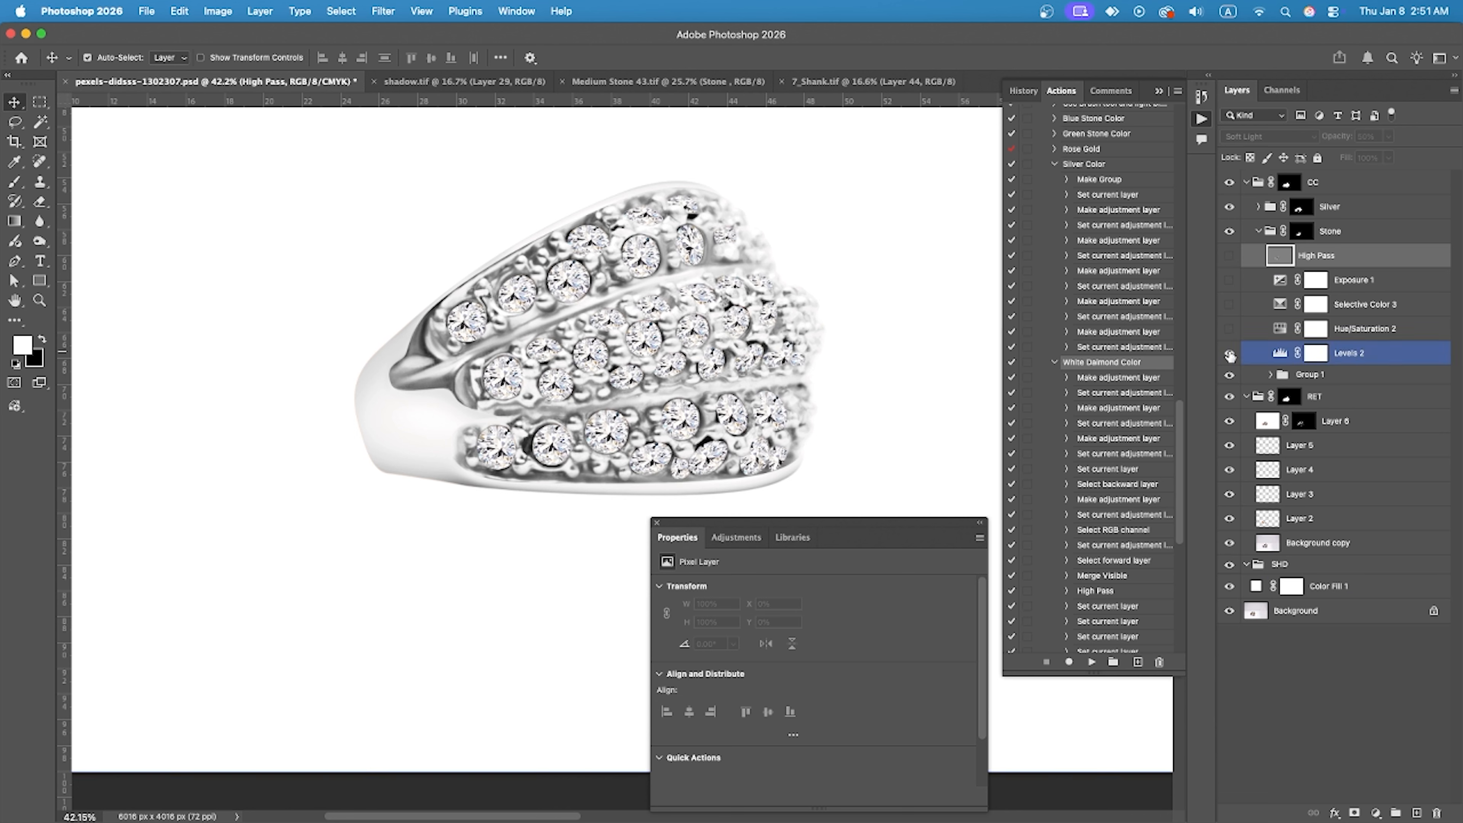
click(1258, 338)
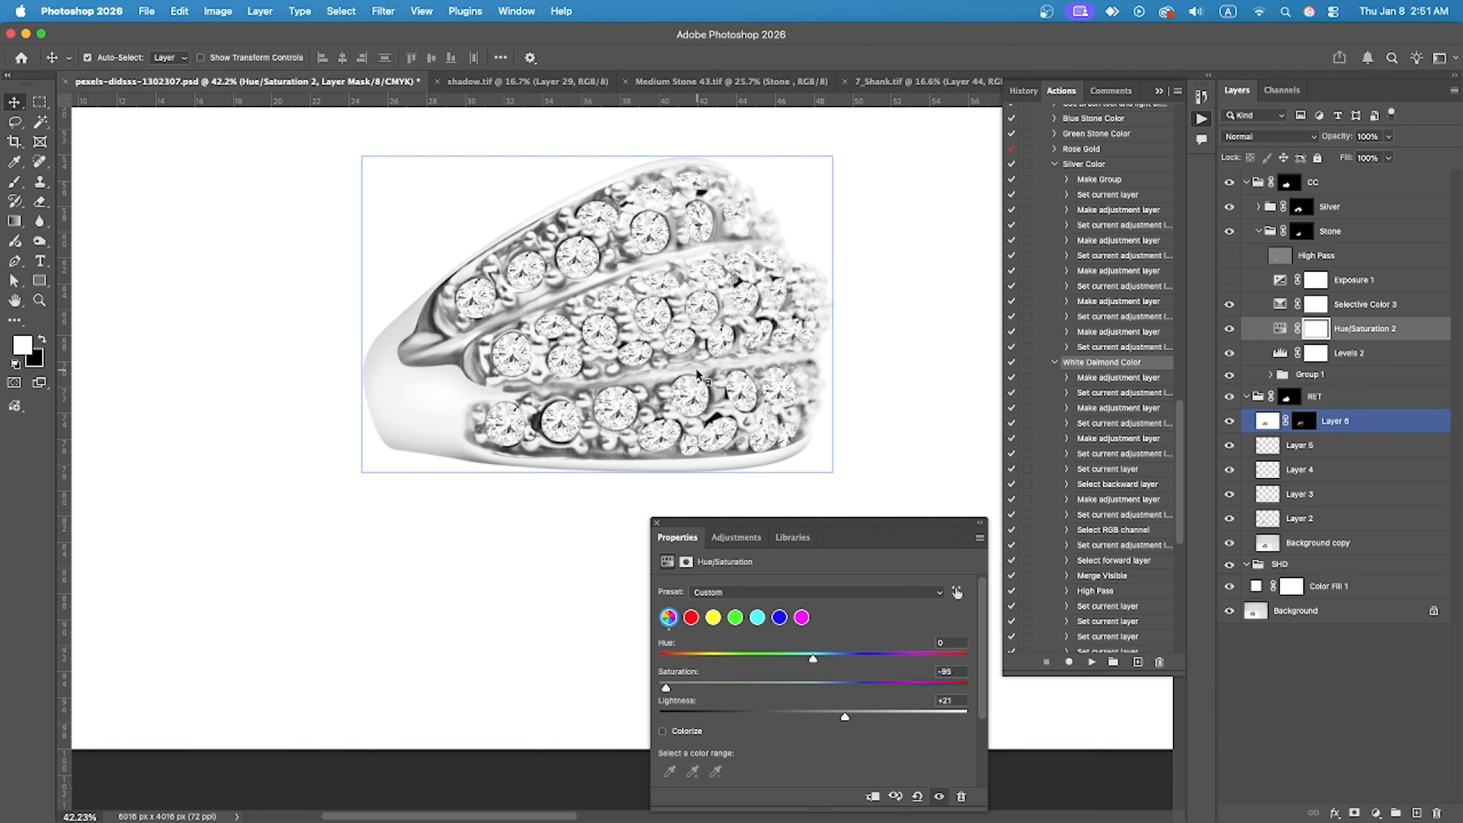
click(1229, 281)
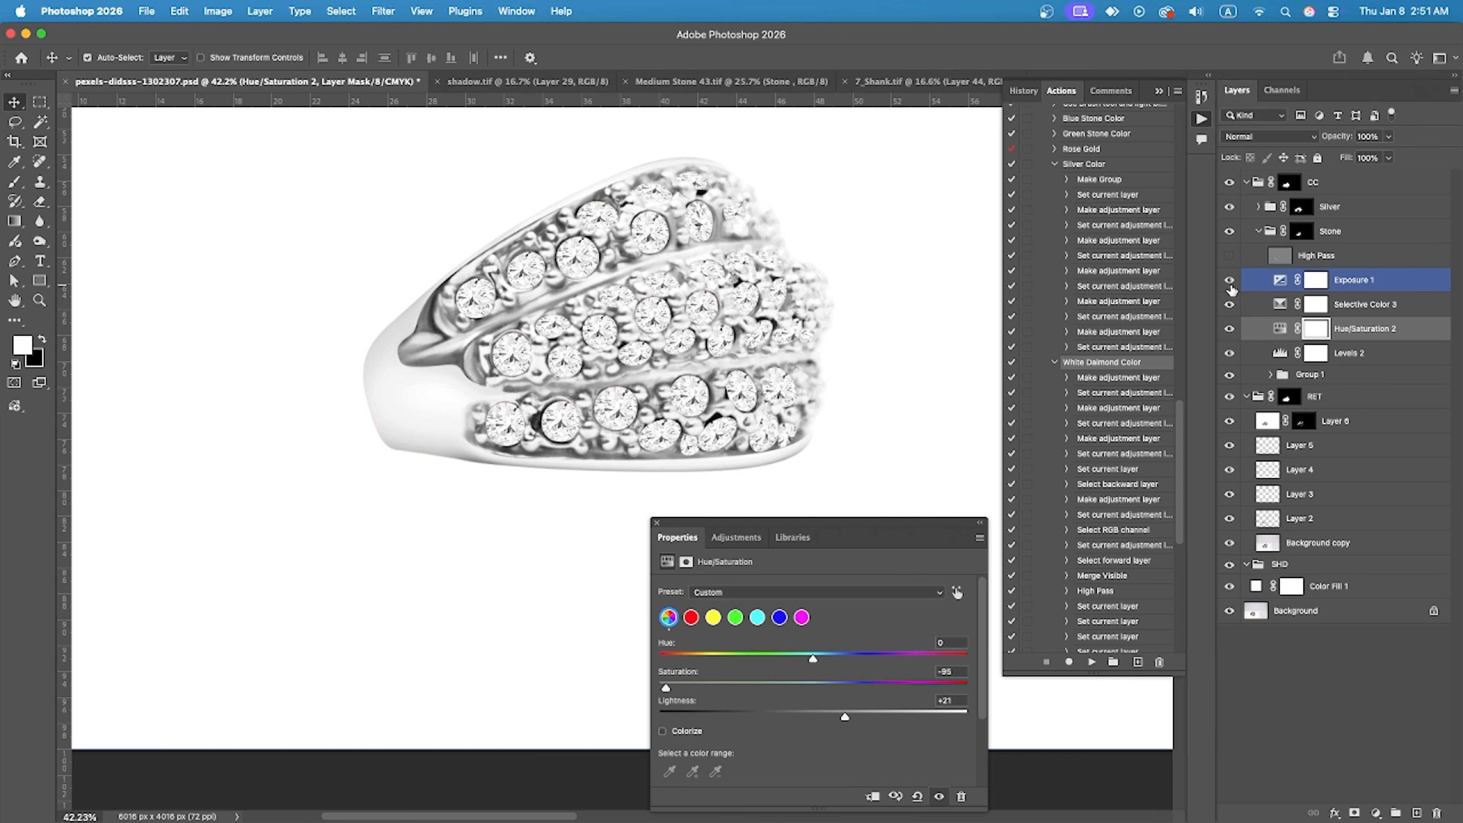
click(1256, 287)
click(1229, 255)
click(1315, 256)
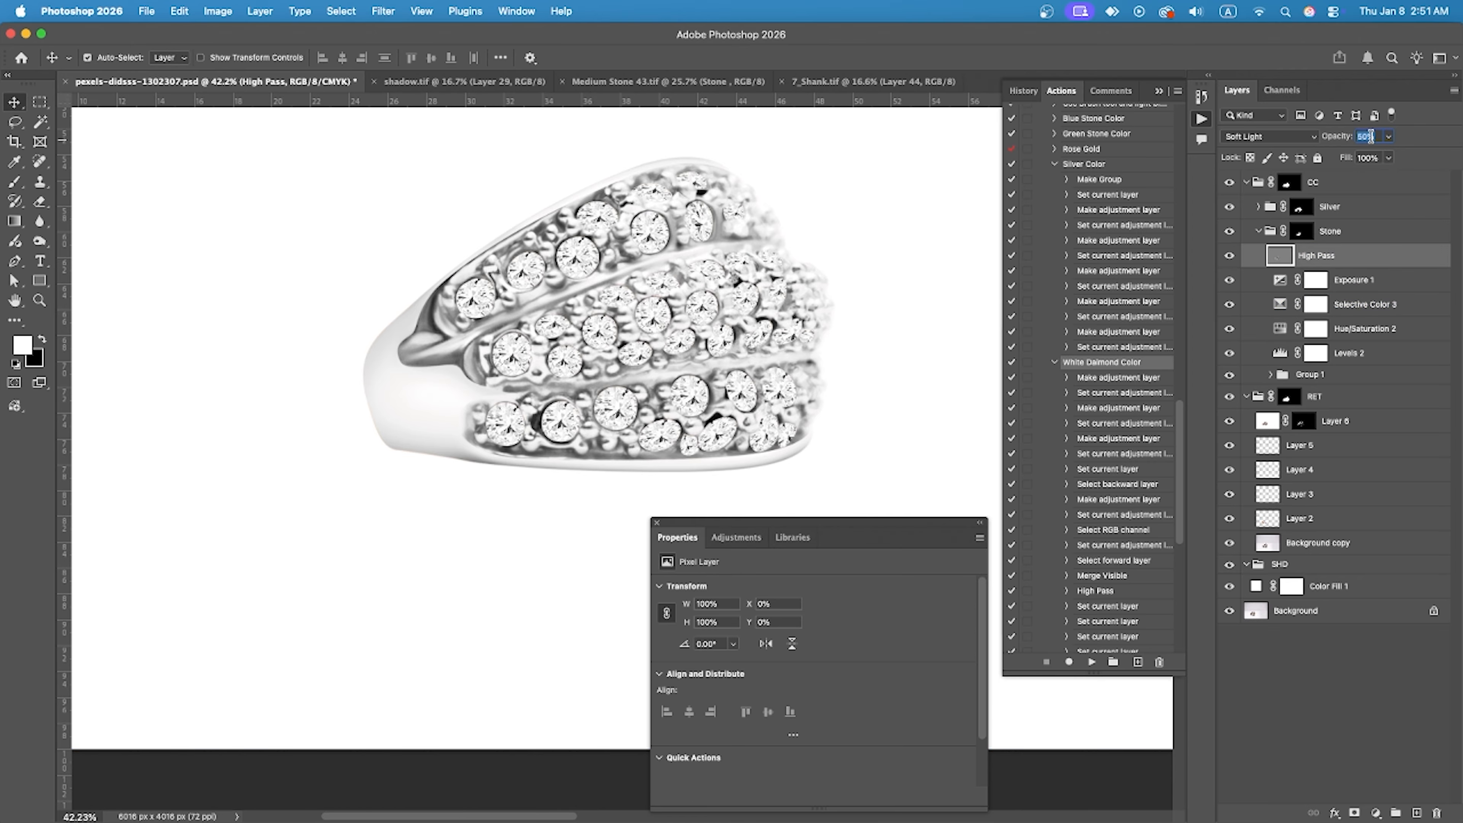
Collapse the Stone group and compare the ring with and without the whole group.
click(1258, 231)
click(1229, 231)
click(1229, 232)
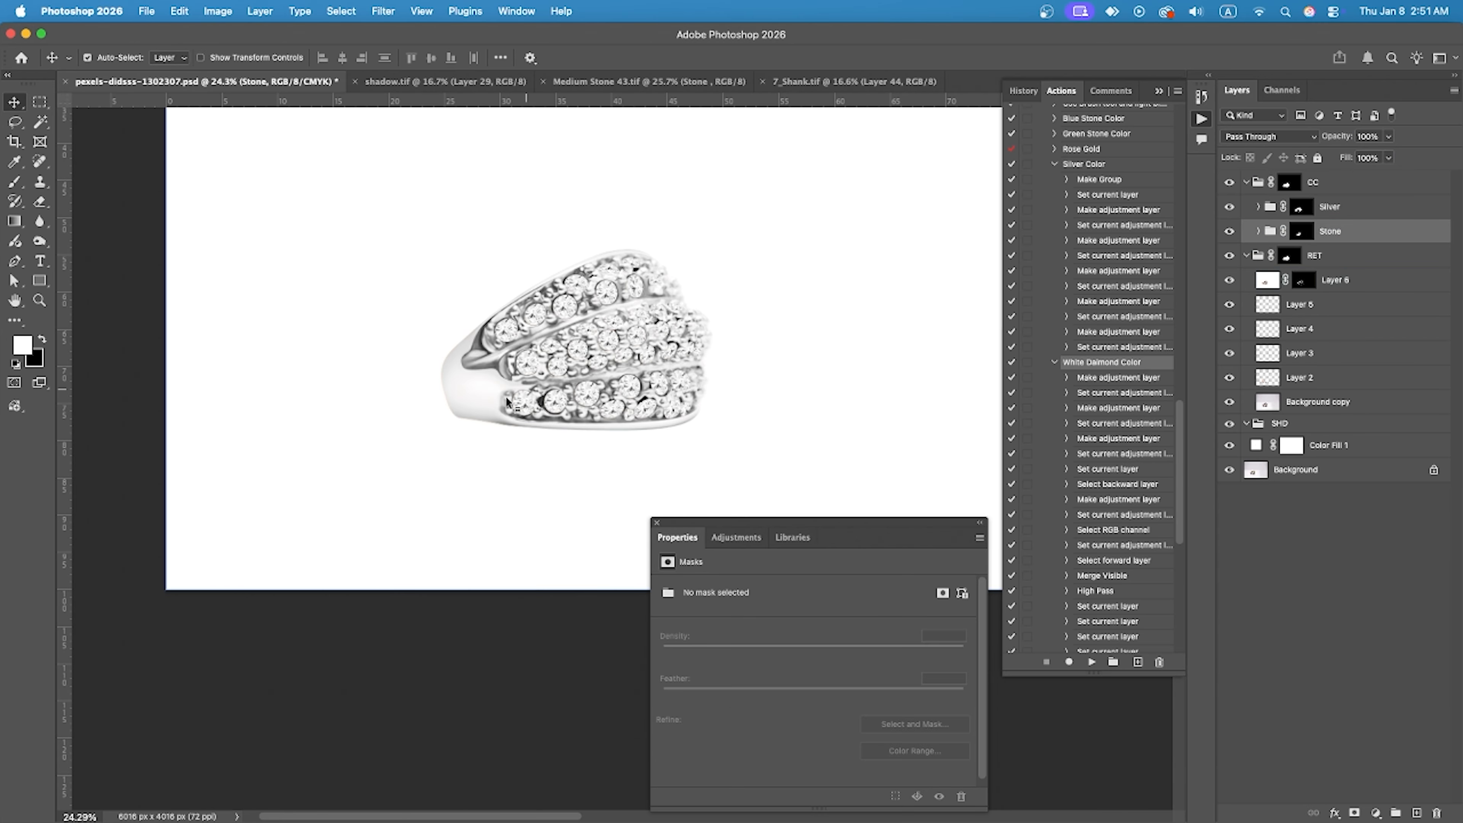
scroll(501, 374, up, 3)
Add an Exposure adjustment above Selective Color 2 in the inner Silver group and set its gamma correction to 1.12.
click(1330, 206)
click(1258, 206)
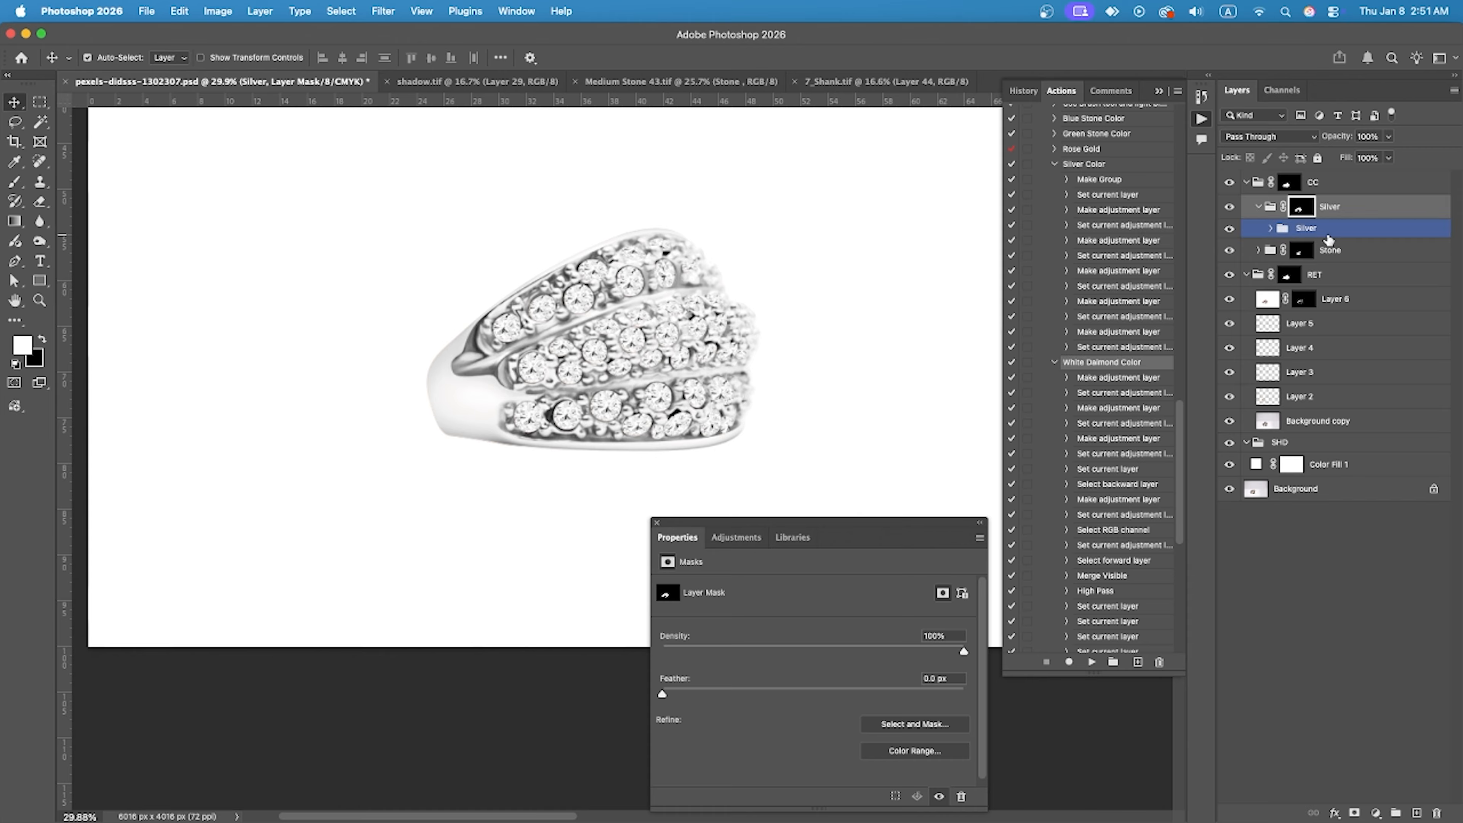
click(1271, 229)
click(1377, 250)
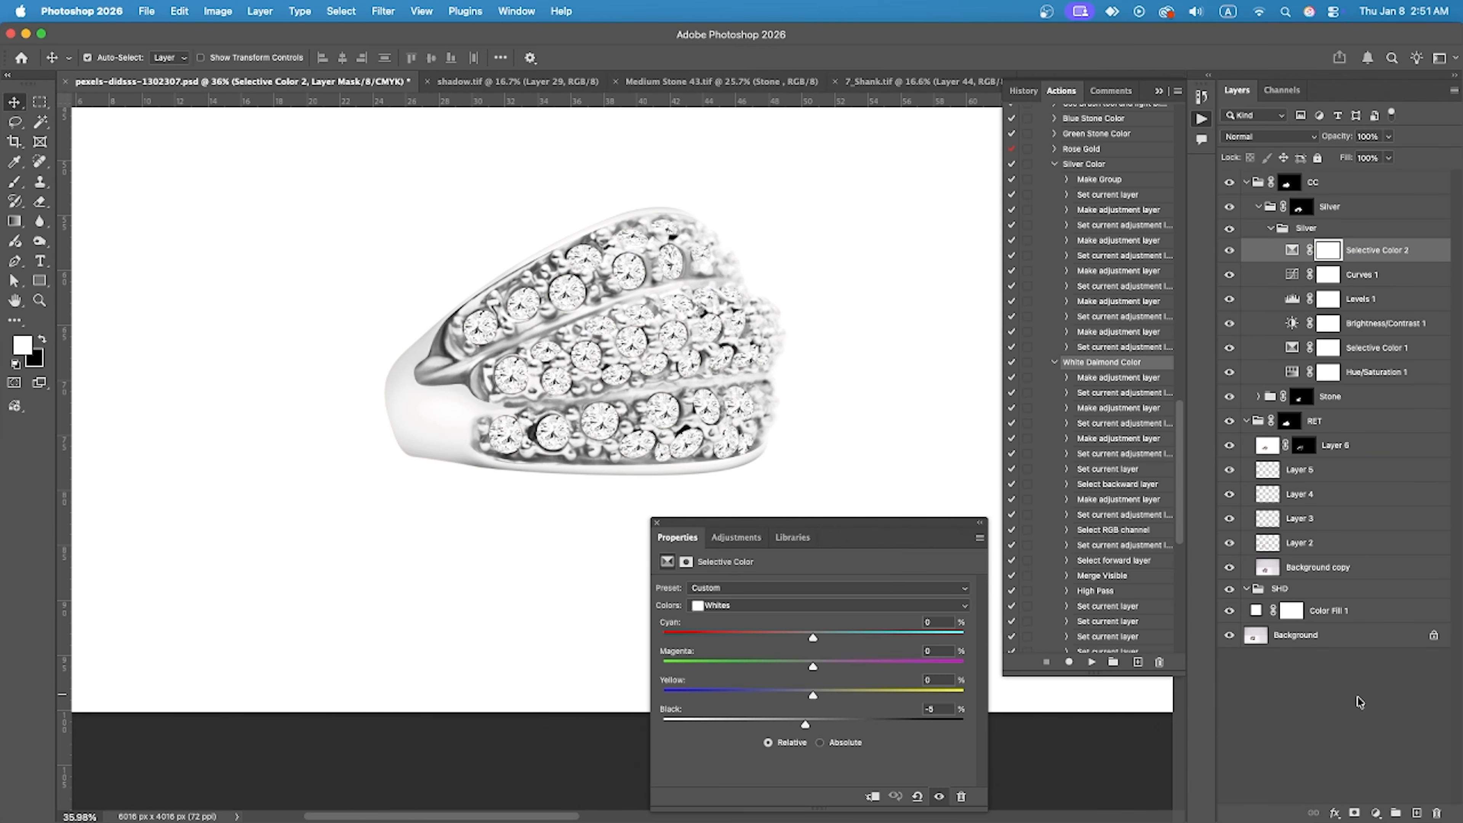
click(1376, 813)
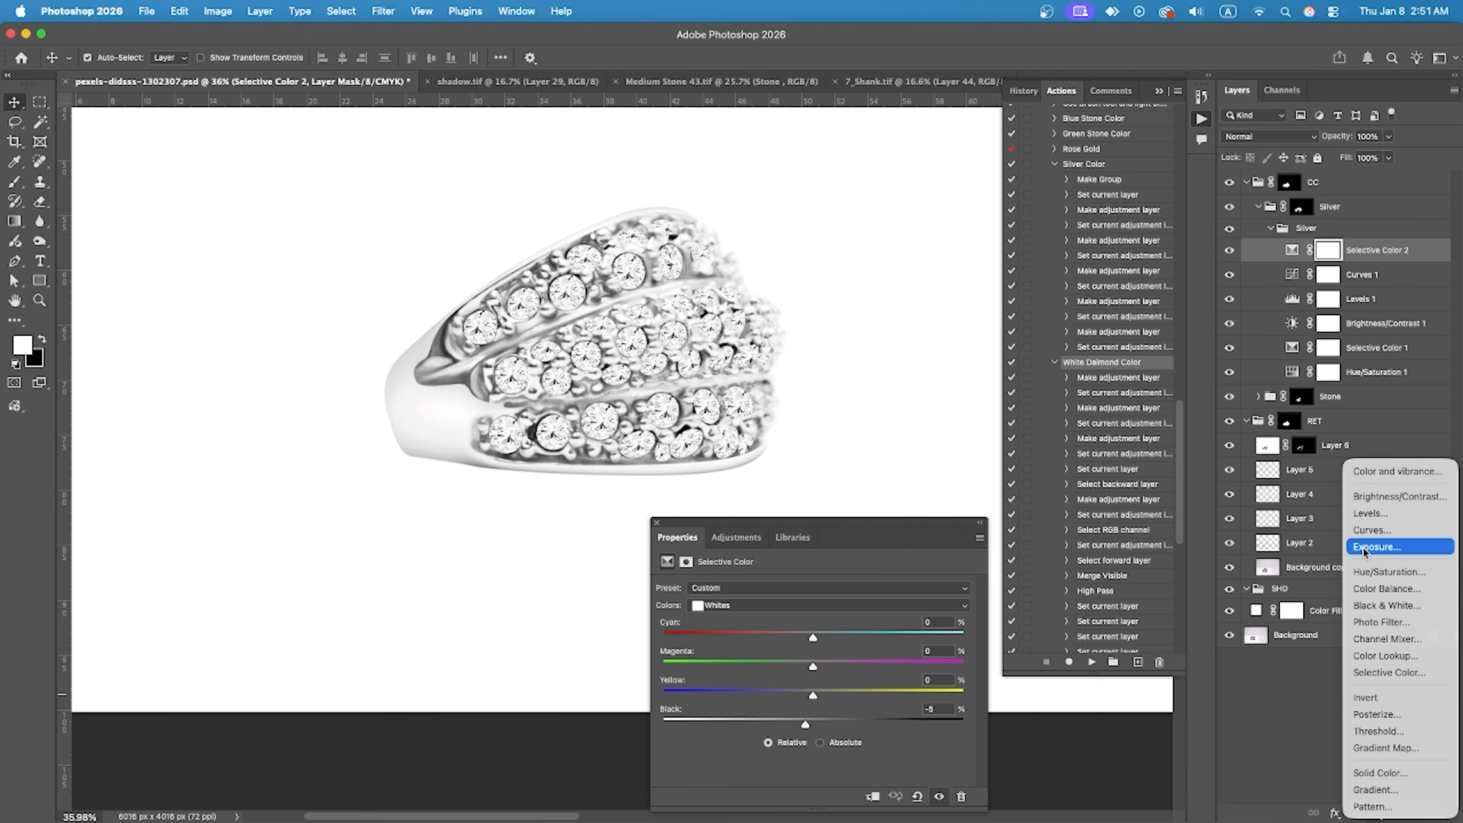
click(1365, 549)
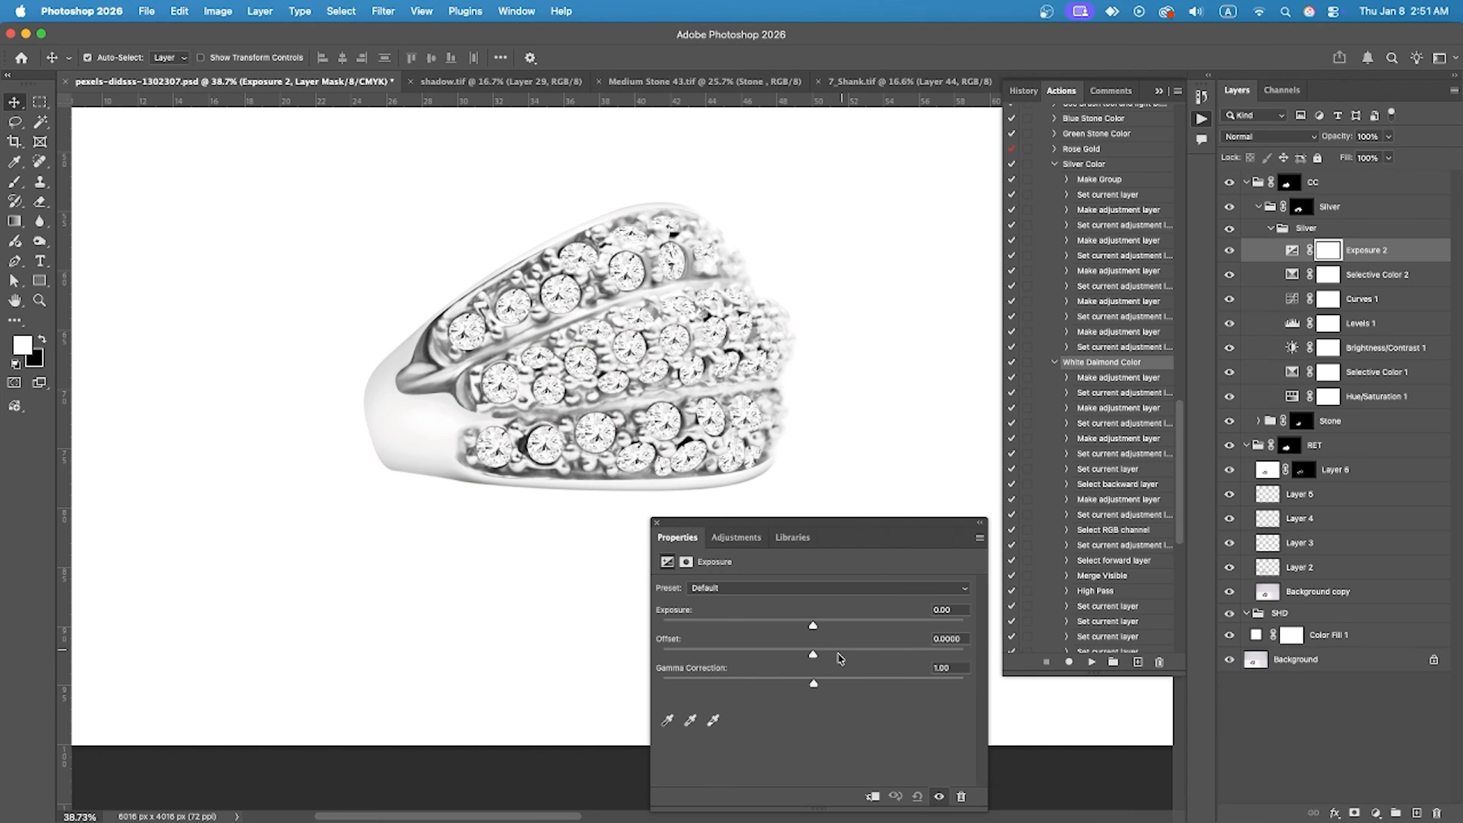
drag(812, 684, 822, 655)
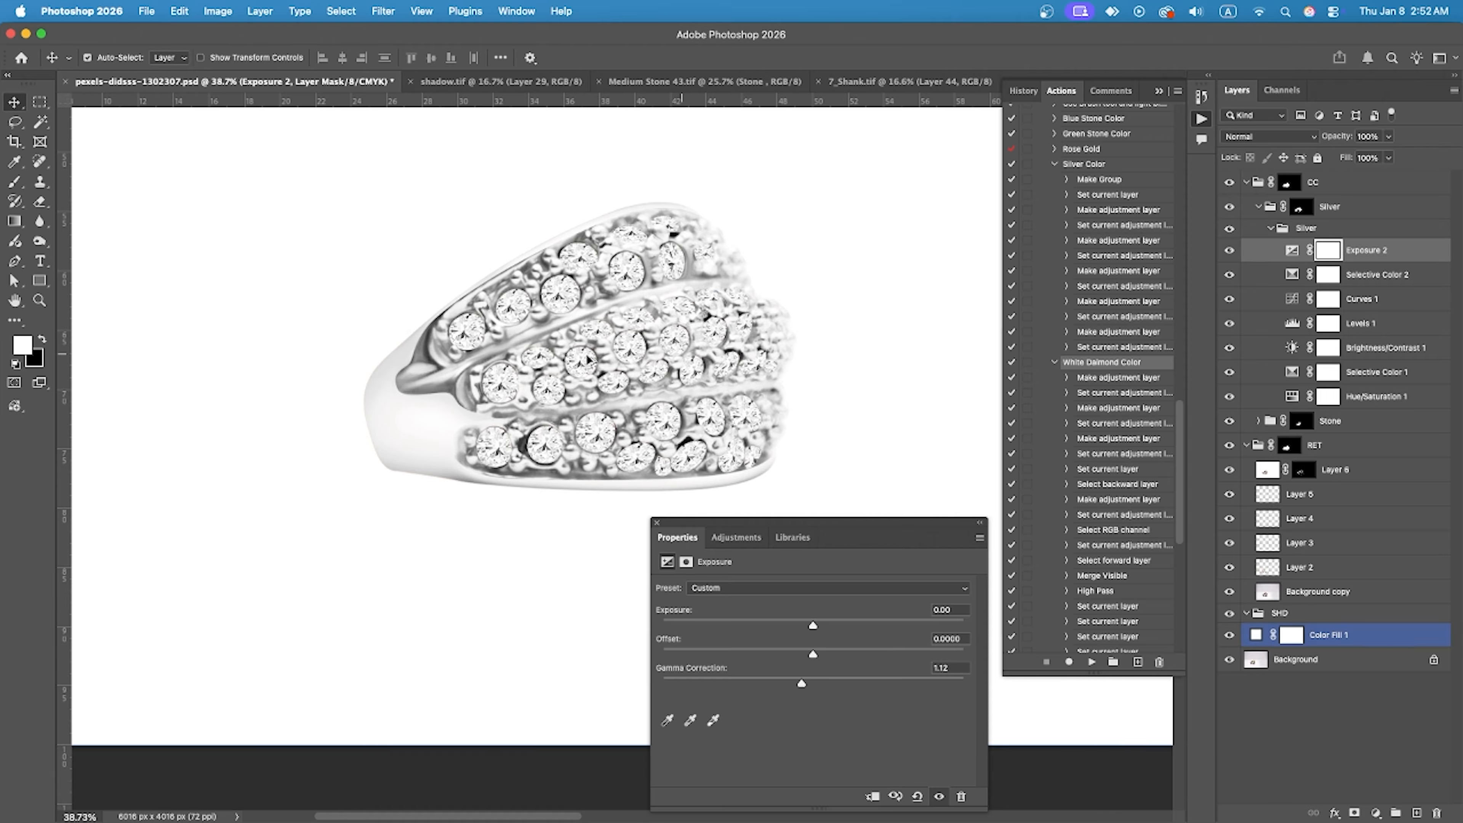
scroll(462, 347, down, 5)
Add a new layer above Layer 6 in the RET group and load Path 2 as a selection.
click(1270, 229)
click(1334, 299)
click(1417, 813)
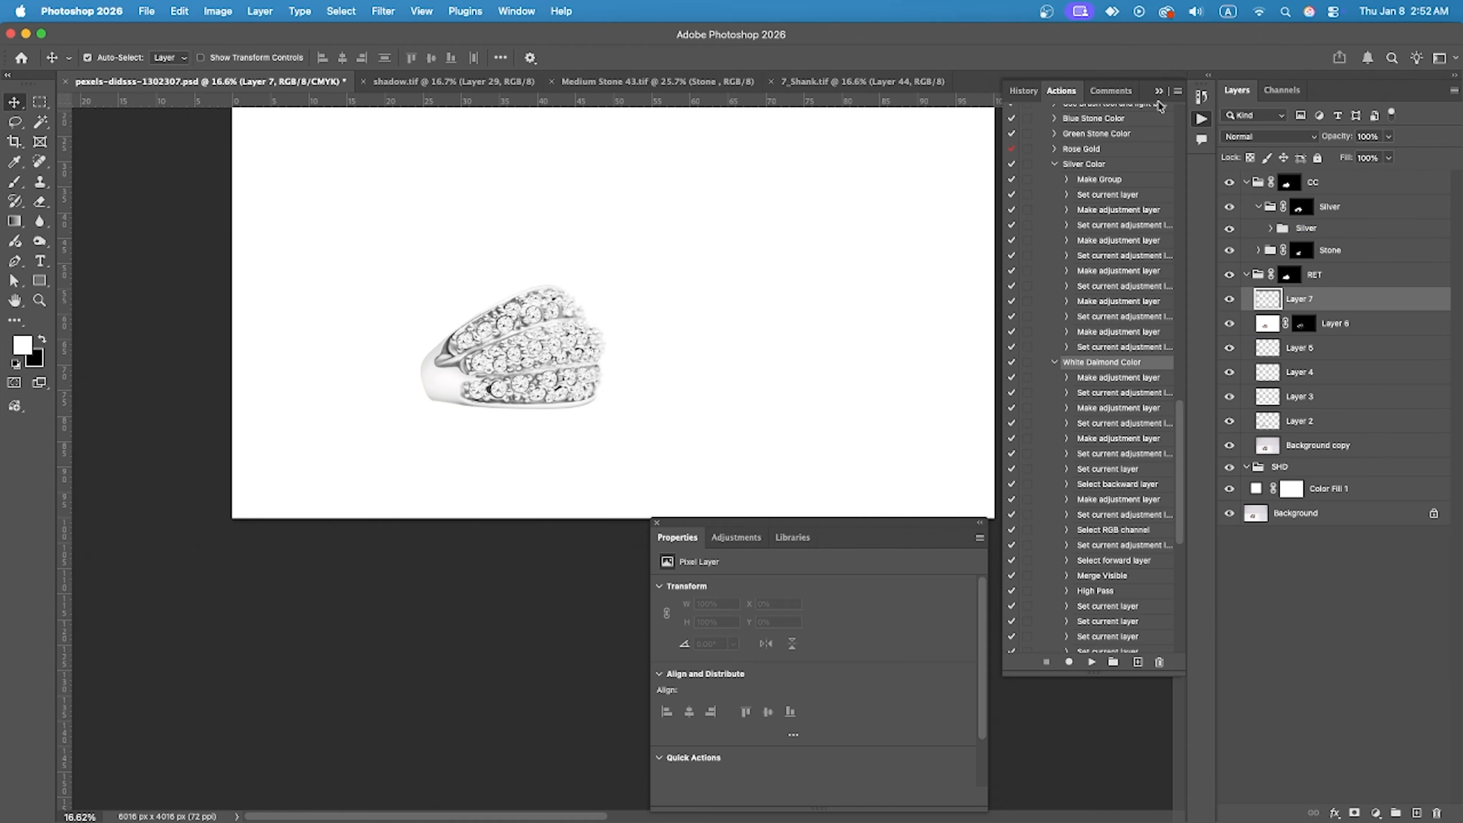
super+click(1019, 397)
scroll(418, 360, up, 1)
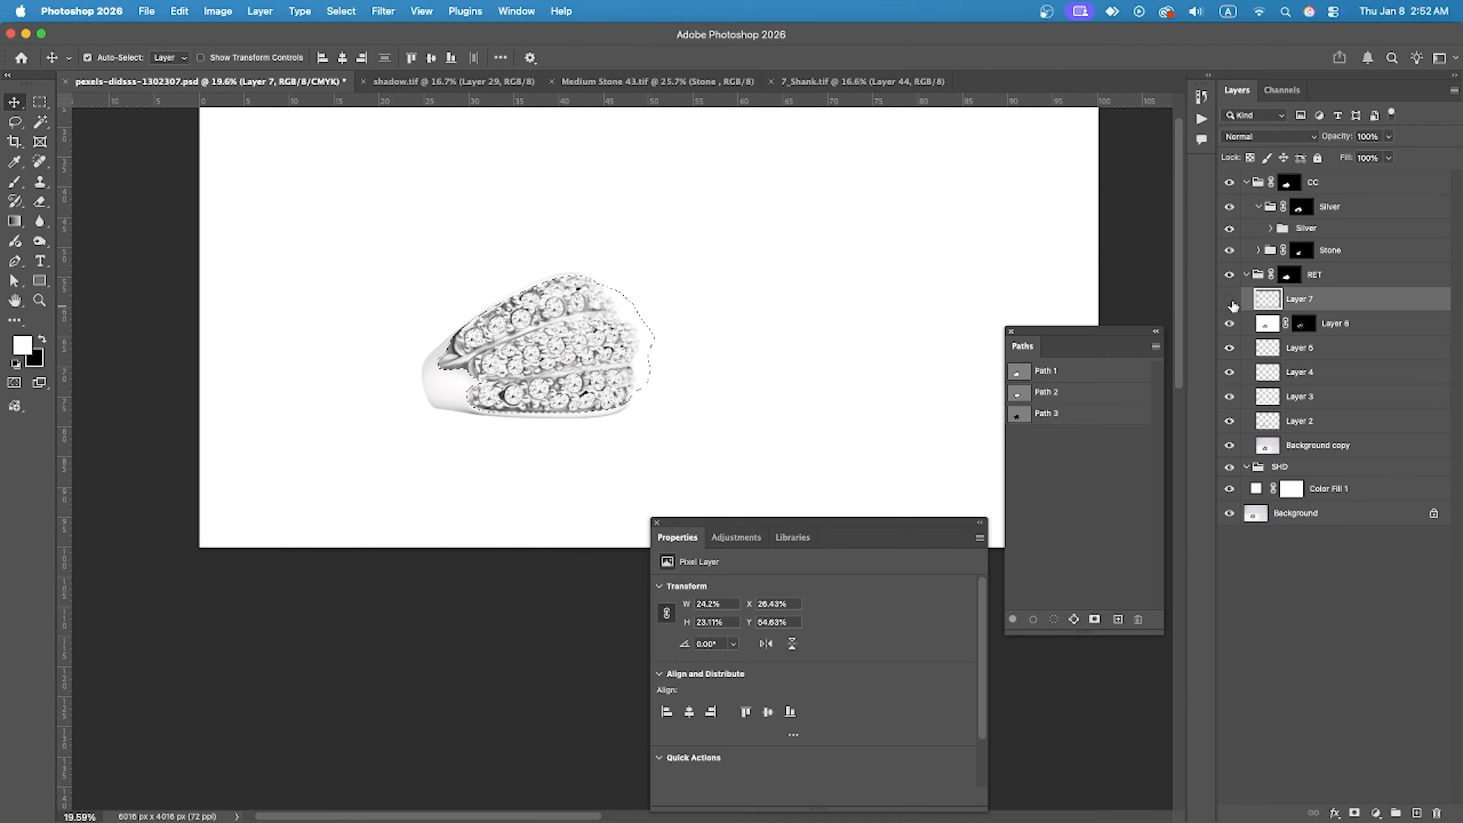
Set up a large black Brush with 100% opacity and 100% flow for shading on Layer 7.
click(13, 183)
scroll(439, 369, up, 6)
drag(440, 276, 492, 287)
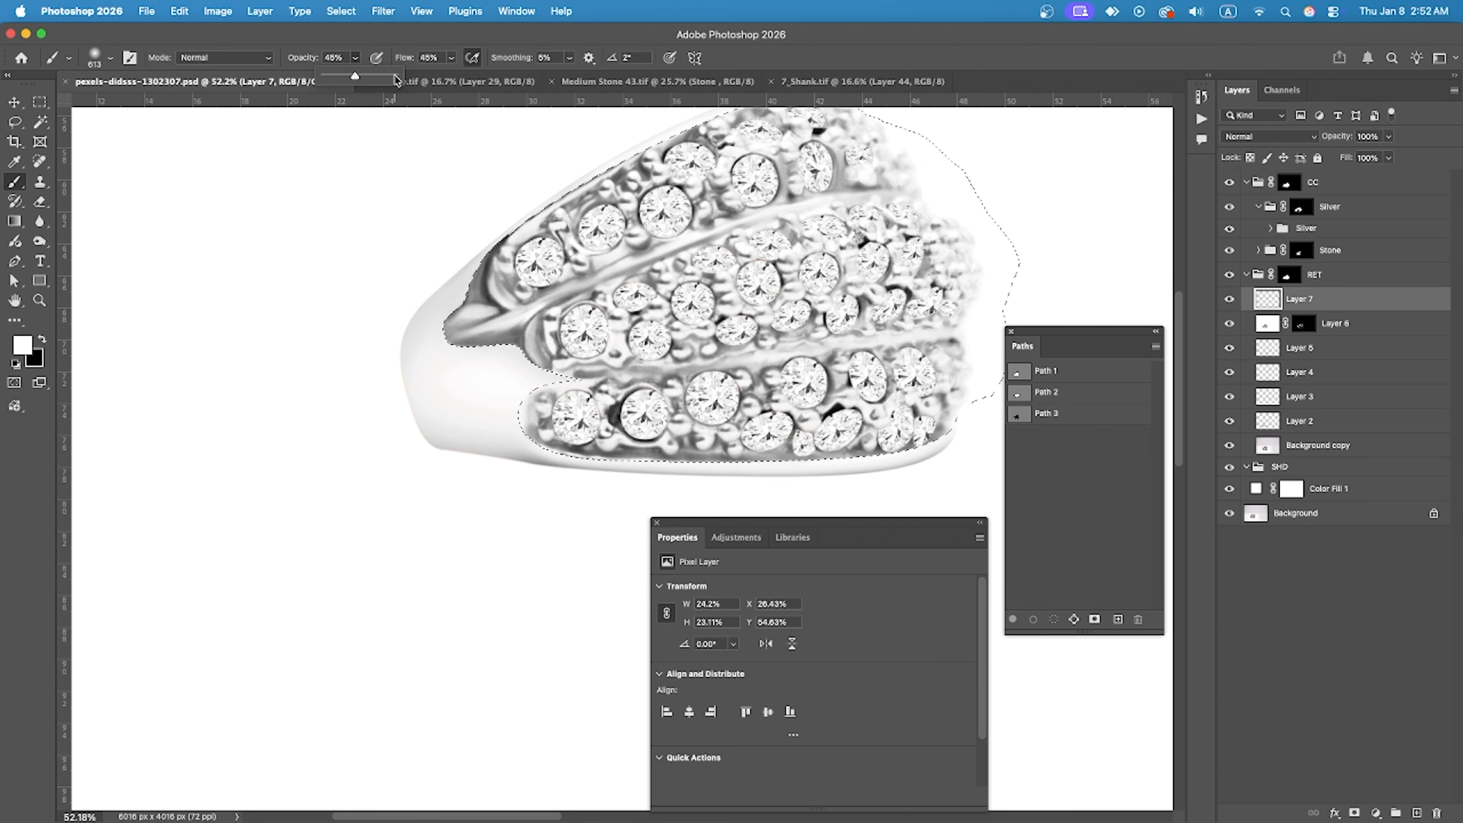
drag(463, 77, 490, 75)
scroll(413, 221, up, 1)
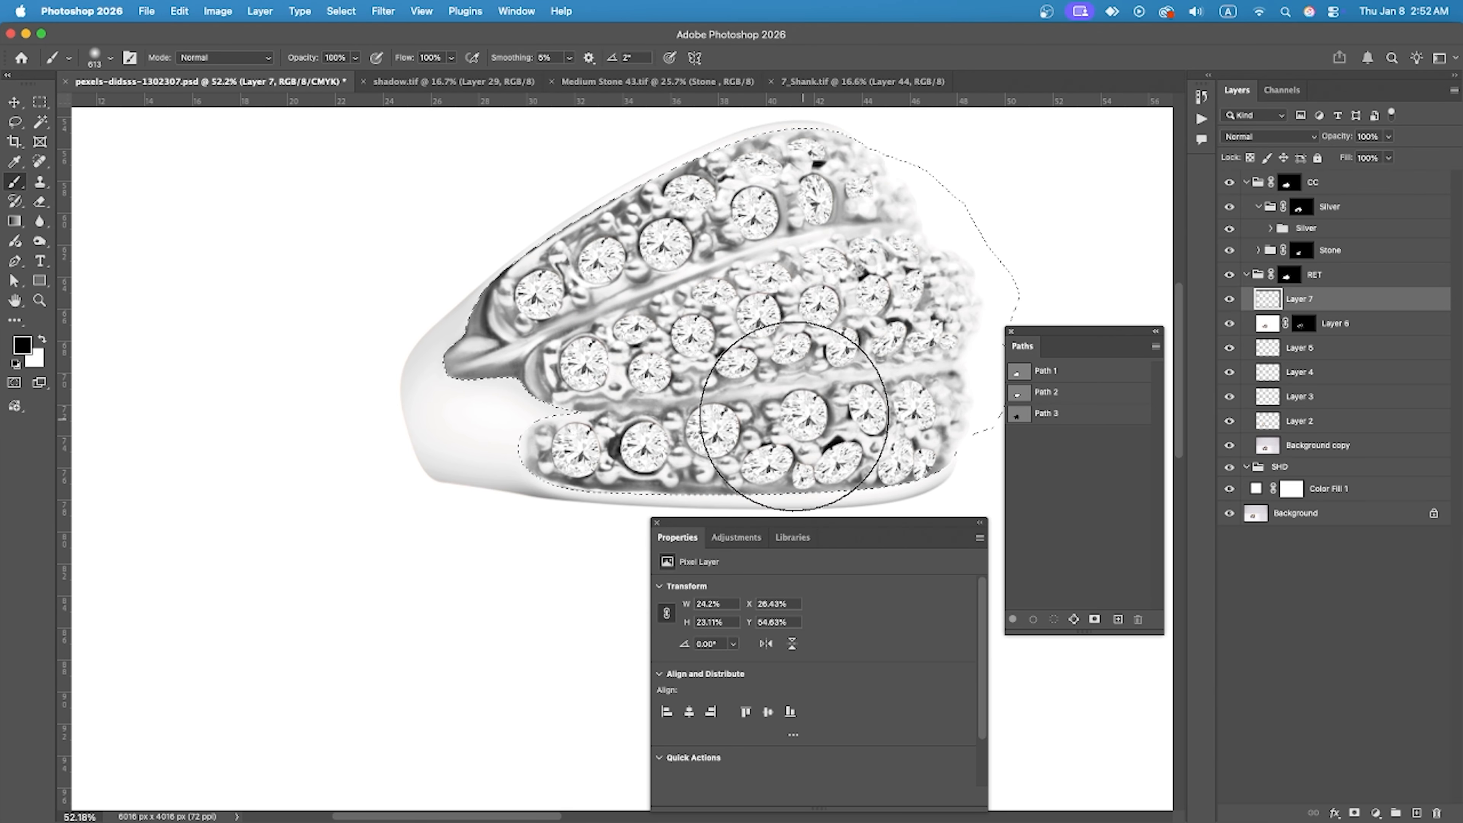
scroll(355, 419, down, 5)
Select the metal band and brush soft black shading along its outer and lower edges on Layer 7 with a brush of about 289 px.
drag(388, 233, 447, 232)
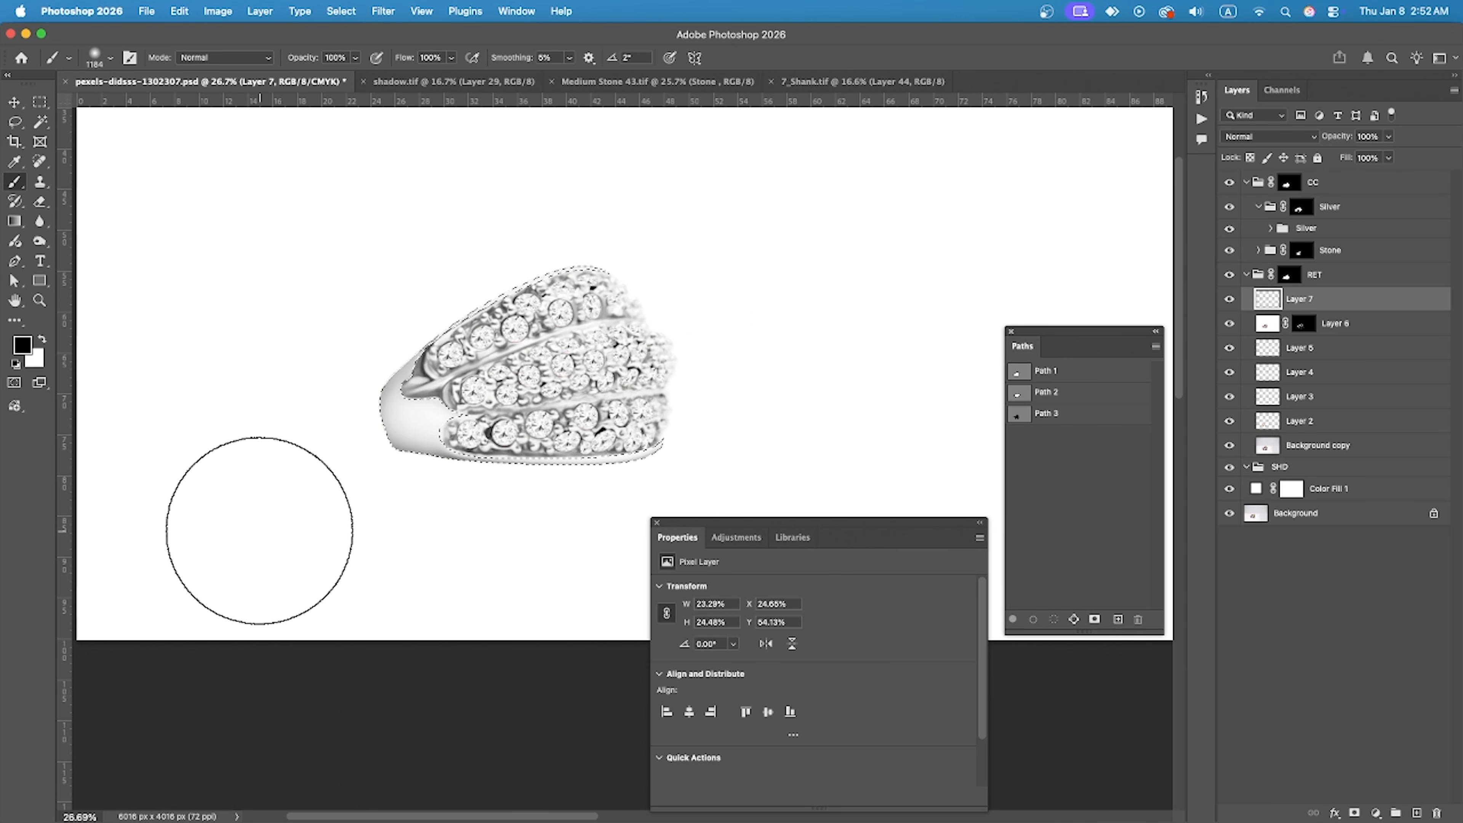
scroll(264, 536, up, 4)
drag(326, 257, 291, 259)
scroll(262, 270, up, 5)
drag(490, 343, 395, 339)
scroll(565, 288, down, 1)
drag(213, 631, 202, 320)
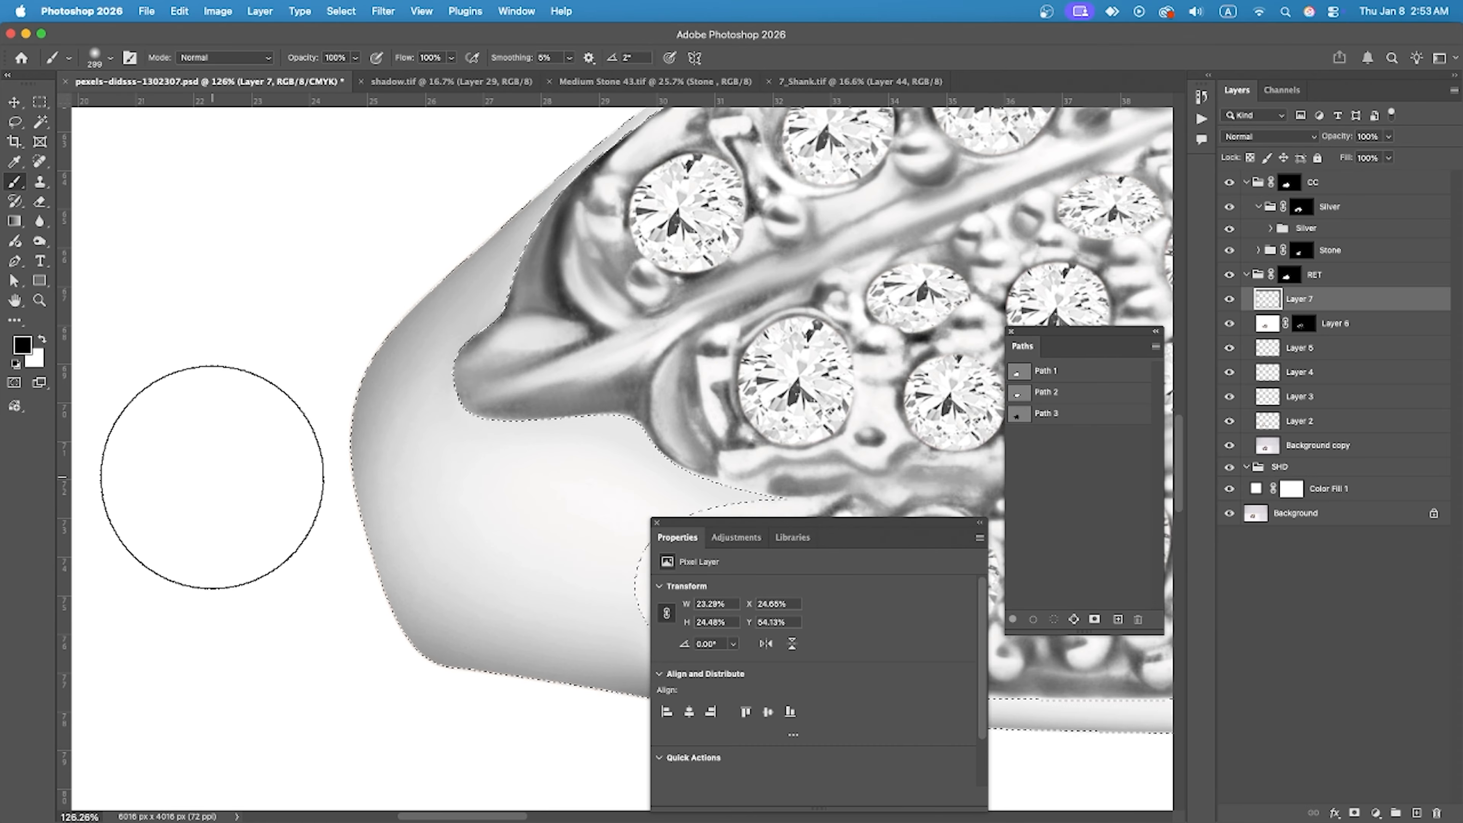
scroll(223, 518, down, 3)
scroll(493, 570, right, 5)
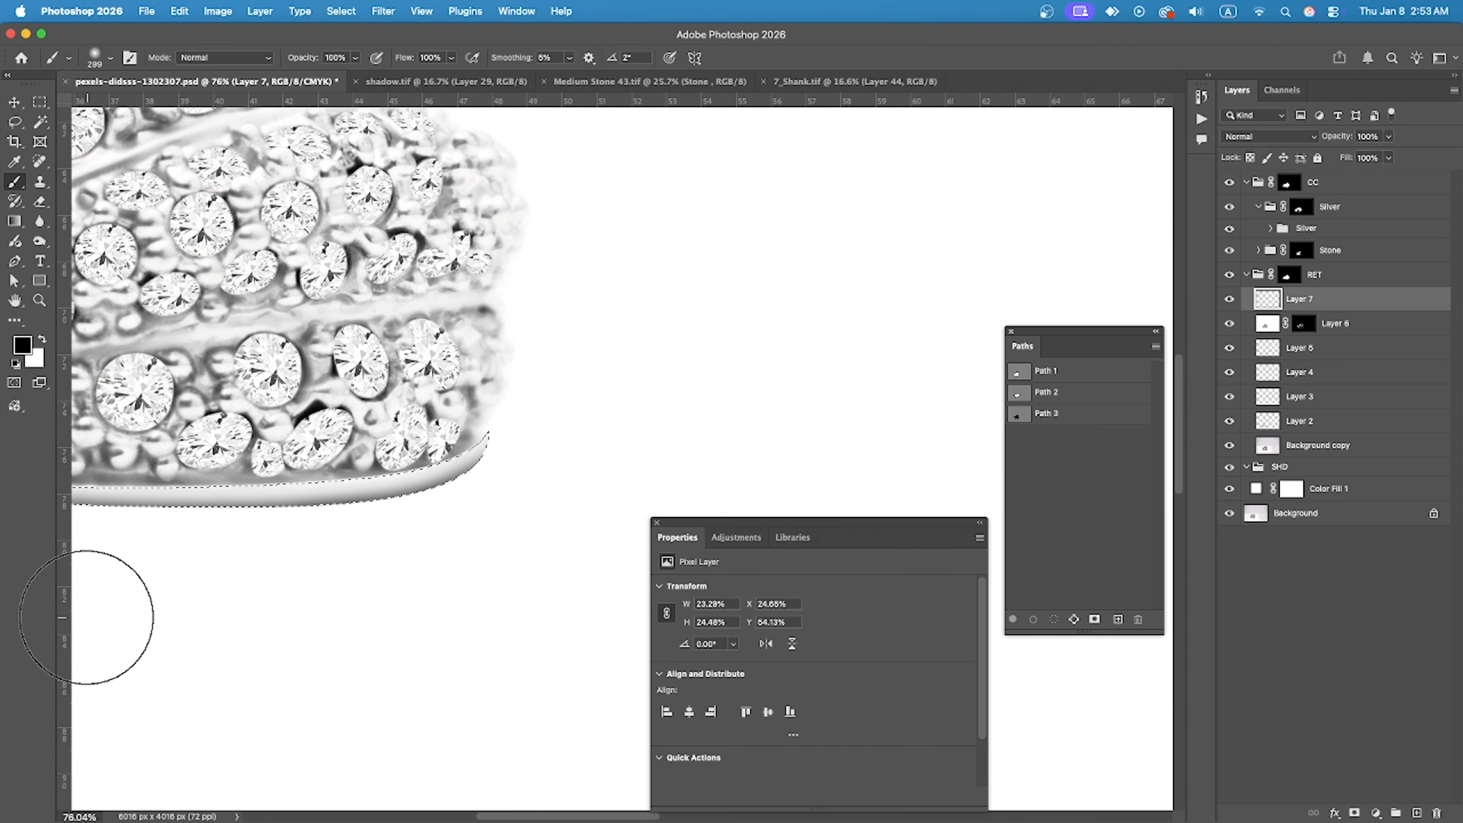
Lower Layer 7's opacity to 51% and compare the shaded ring with the original photo.
scroll(170, 616, left, 10)
scroll(170, 616, up, 5)
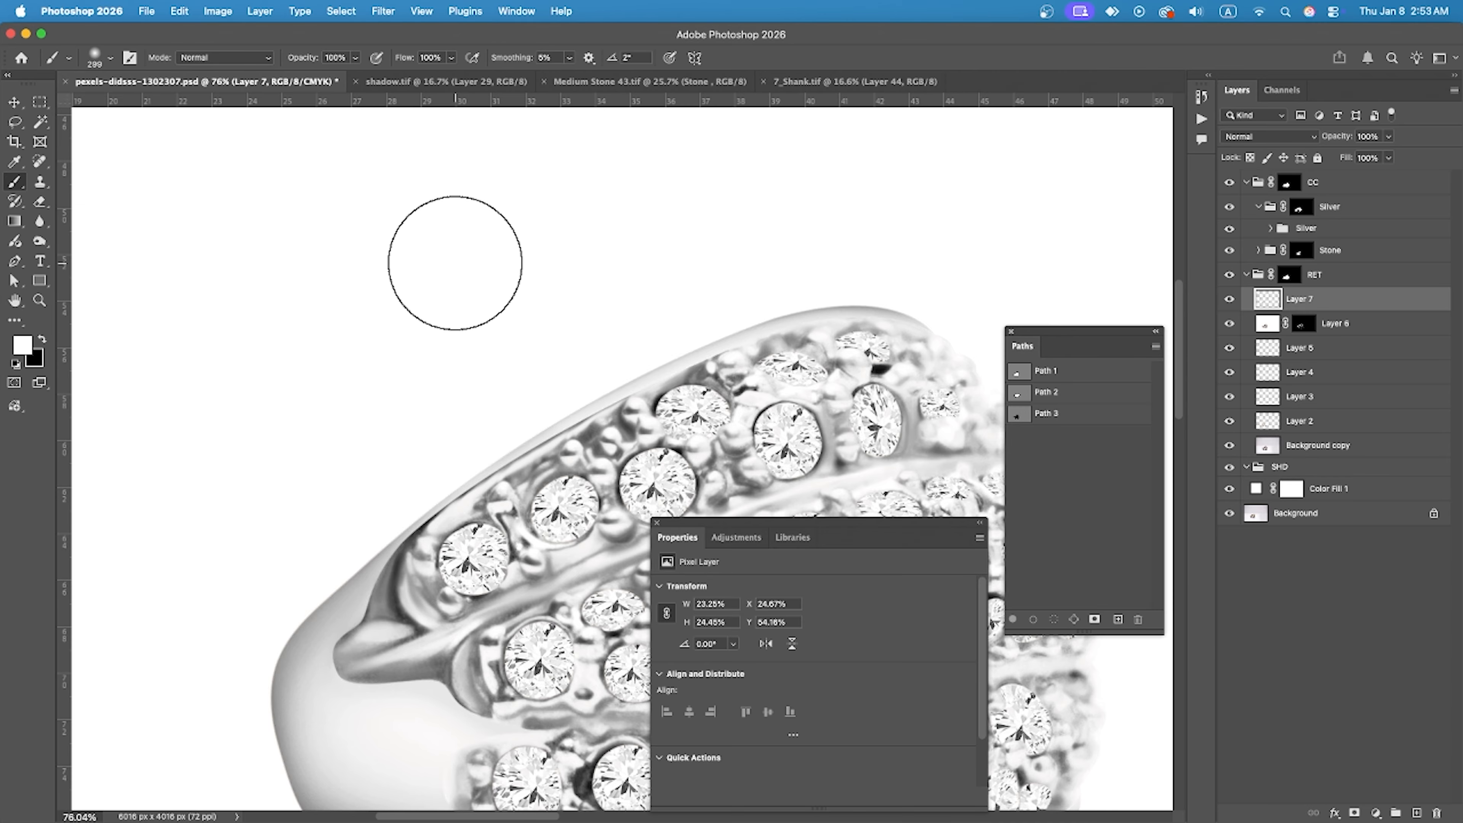
scroll(418, 345, down, 3)
scroll(420, 337, down, 3)
scroll(391, 412, up, 5)
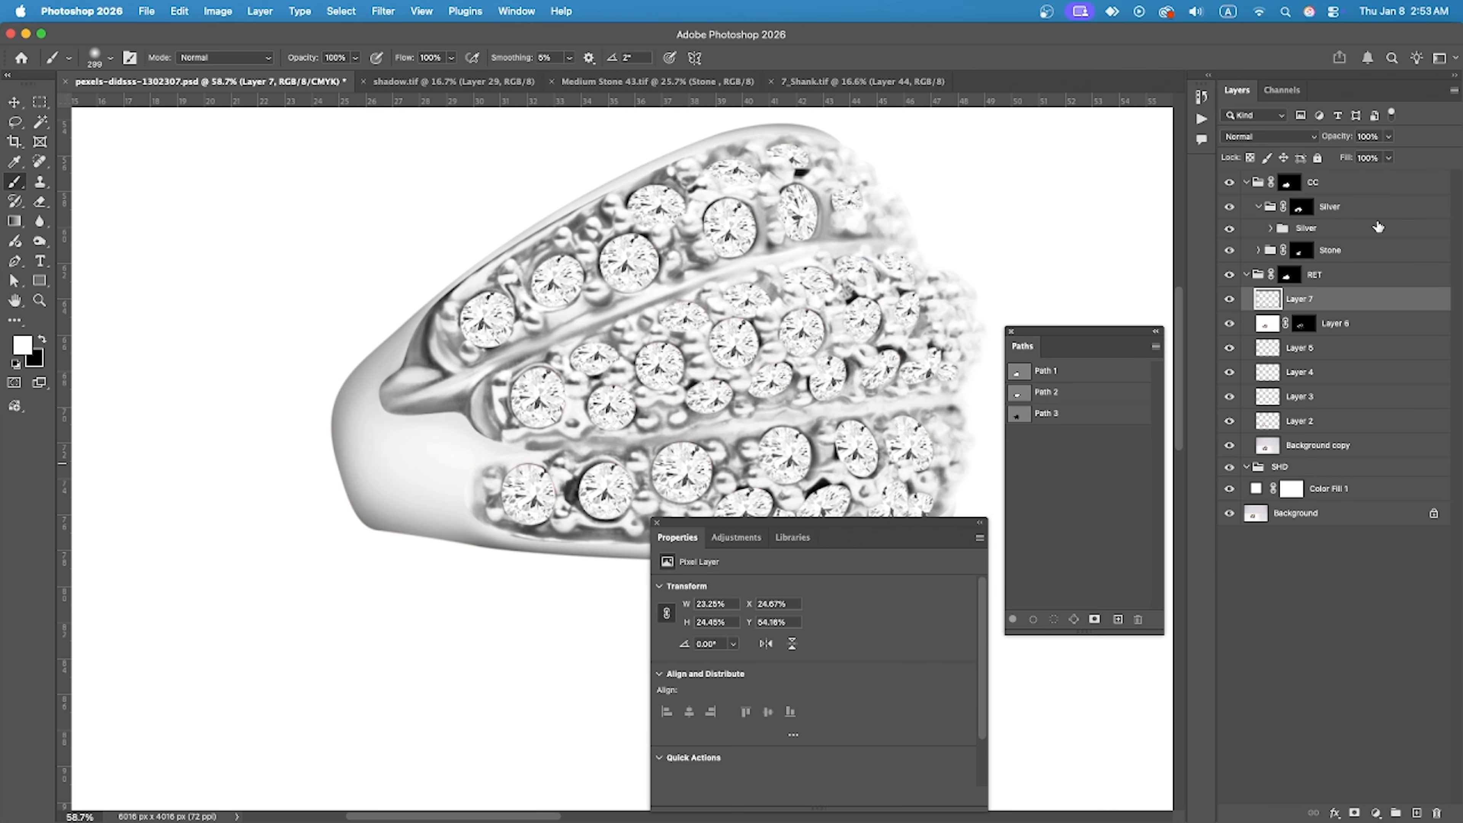
scroll(385, 314, down, 4)
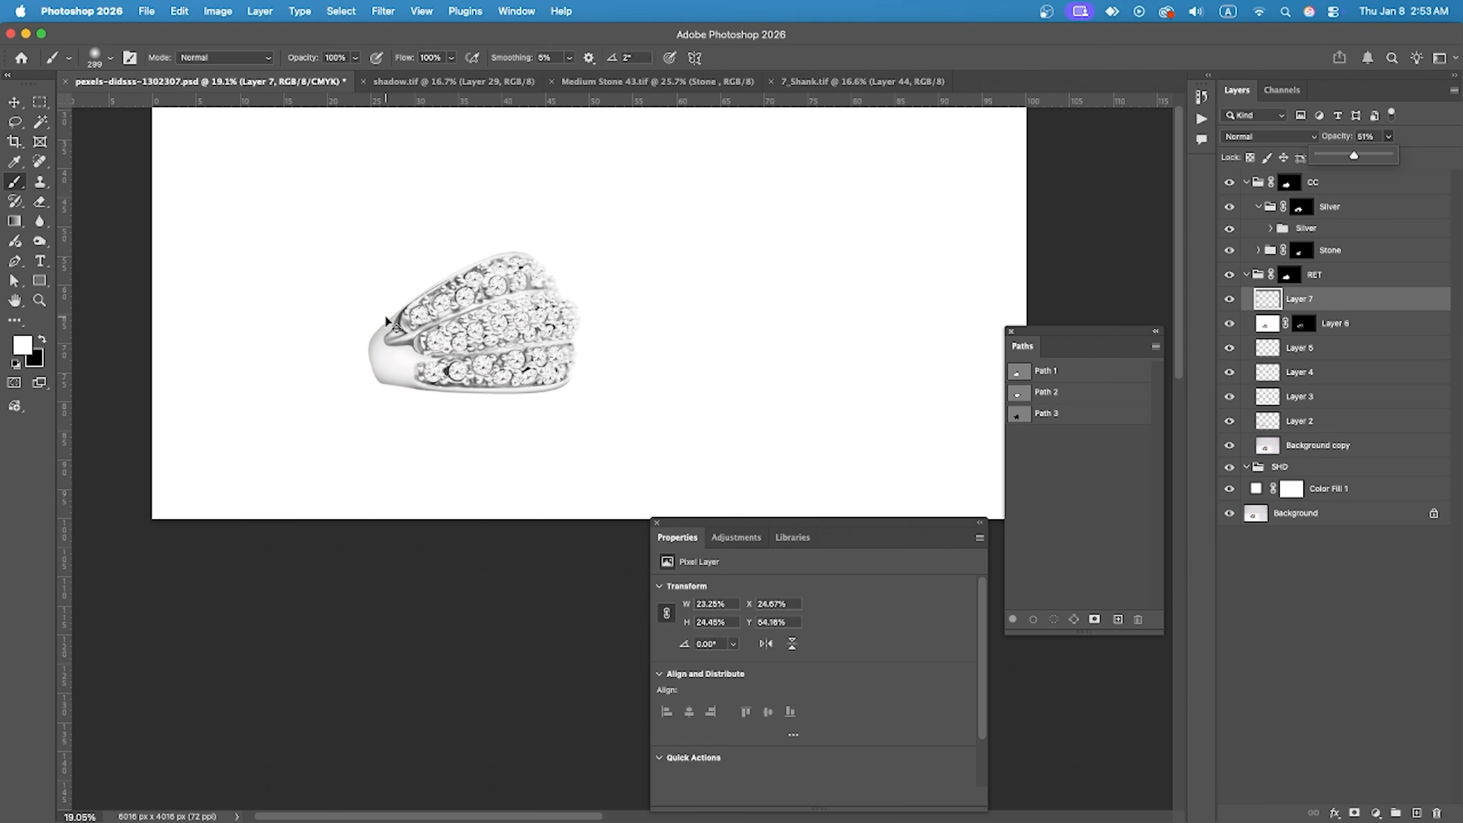
alt+click(1229, 513)
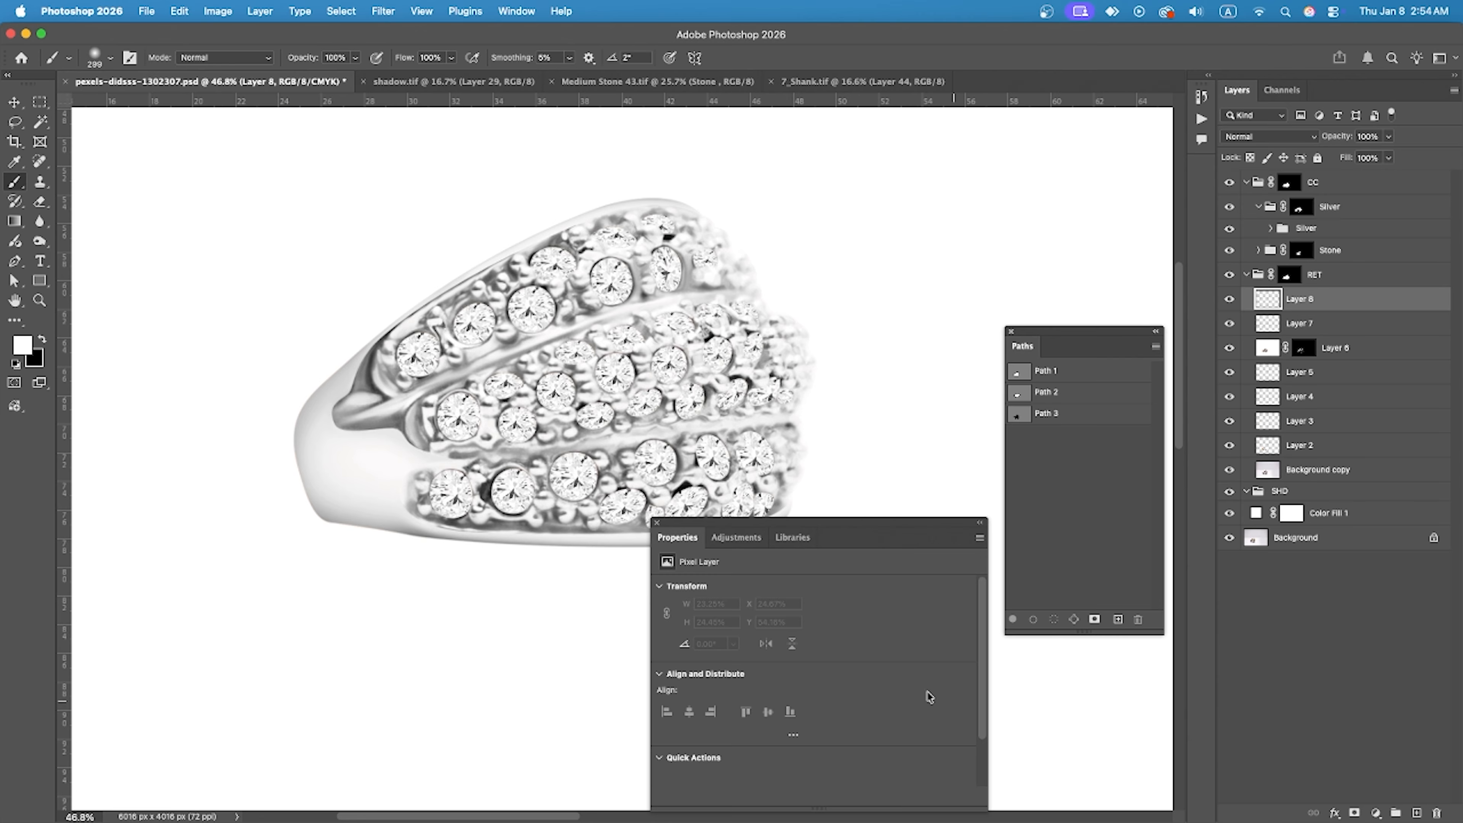
Load Path 2 as a selection, stroke it with a 2 px black centered outline on Layer 8, and deselect.
click(1020, 396)
super+click(1021, 395)
click(179, 11)
click(196, 271)
click(1040, 219)
click(826, 737)
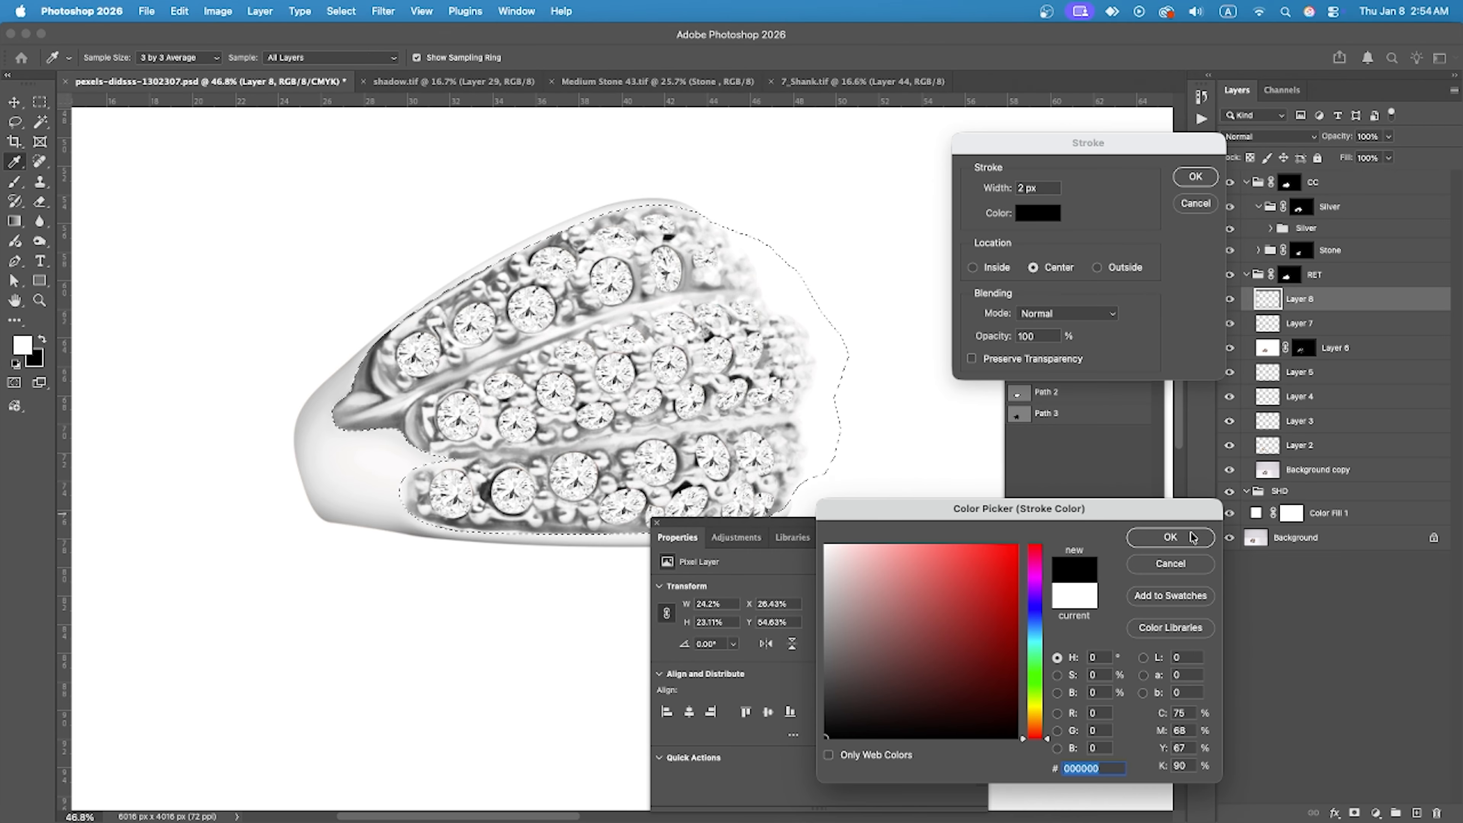
key(Return)
click(1197, 178)
key(super+d)
scroll(461, 234, up, 5)
Apply a Gaussian Blur with a 2 pixel radius to the outline on Layer 8.
click(383, 11)
mouse_move(438, 259)
click(604, 315)
scroll(541, 242, down, 6)
scroll(933, 262, up, 1)
text(2)
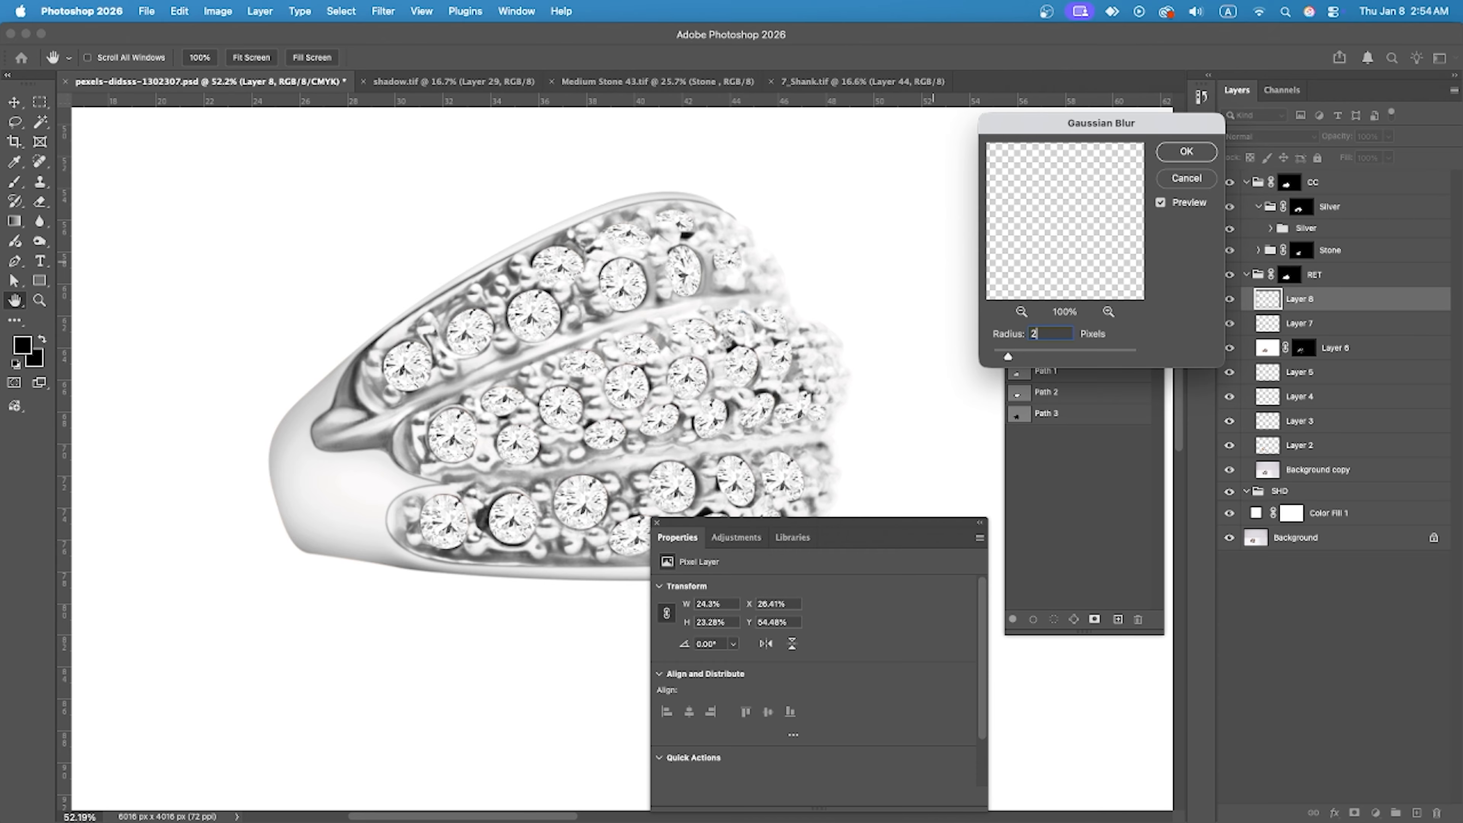
key(Return)
Add a mask to Layer 8 and paint black on it to hide the outline around the upper diamond rows.
click(1354, 812)
key(x)
scroll(656, 231, up, 5)
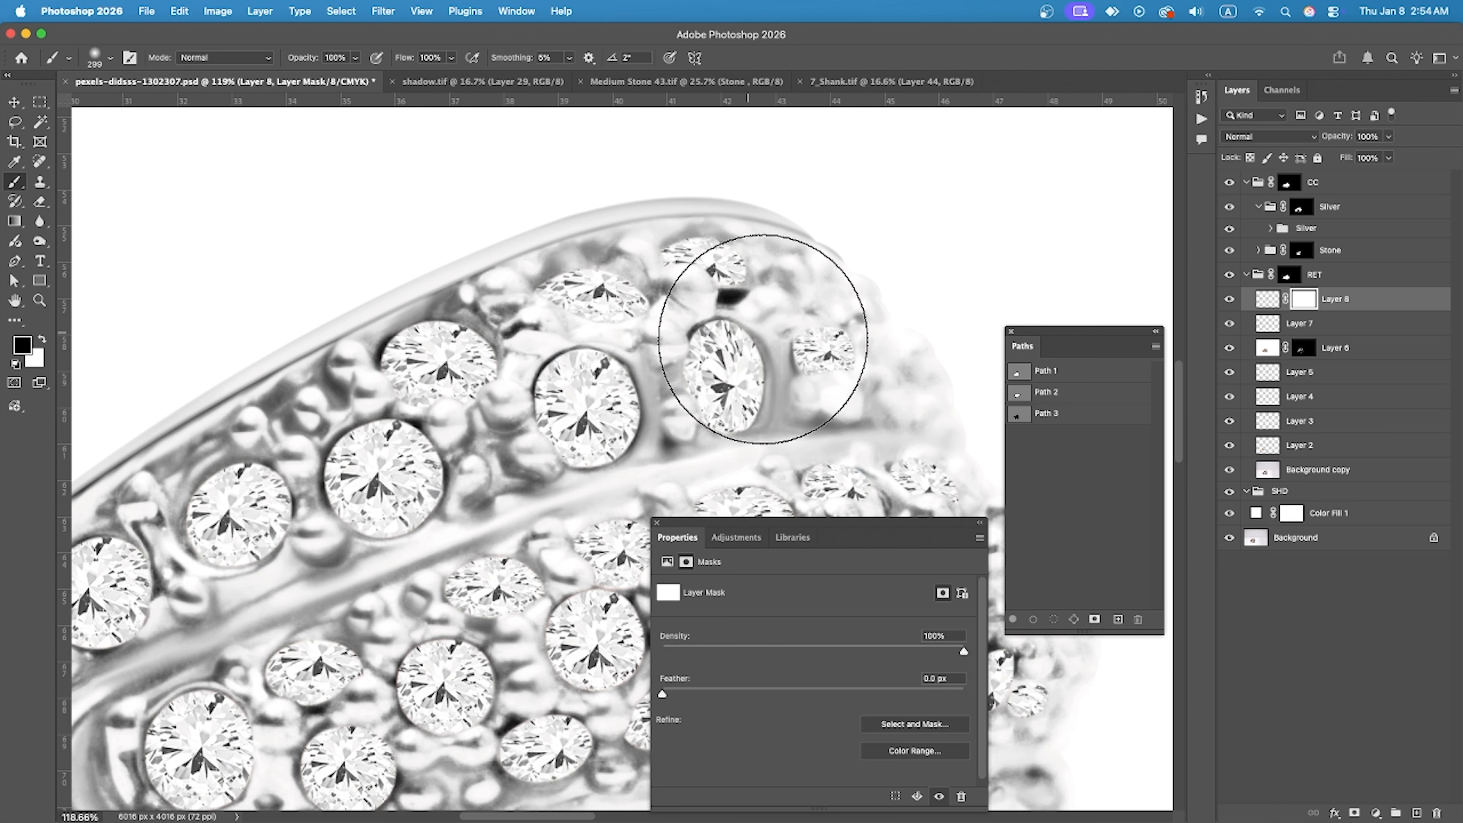
drag(761, 333, 774, 339)
drag(602, 398, 686, 290)
scroll(686, 290, down, 7)
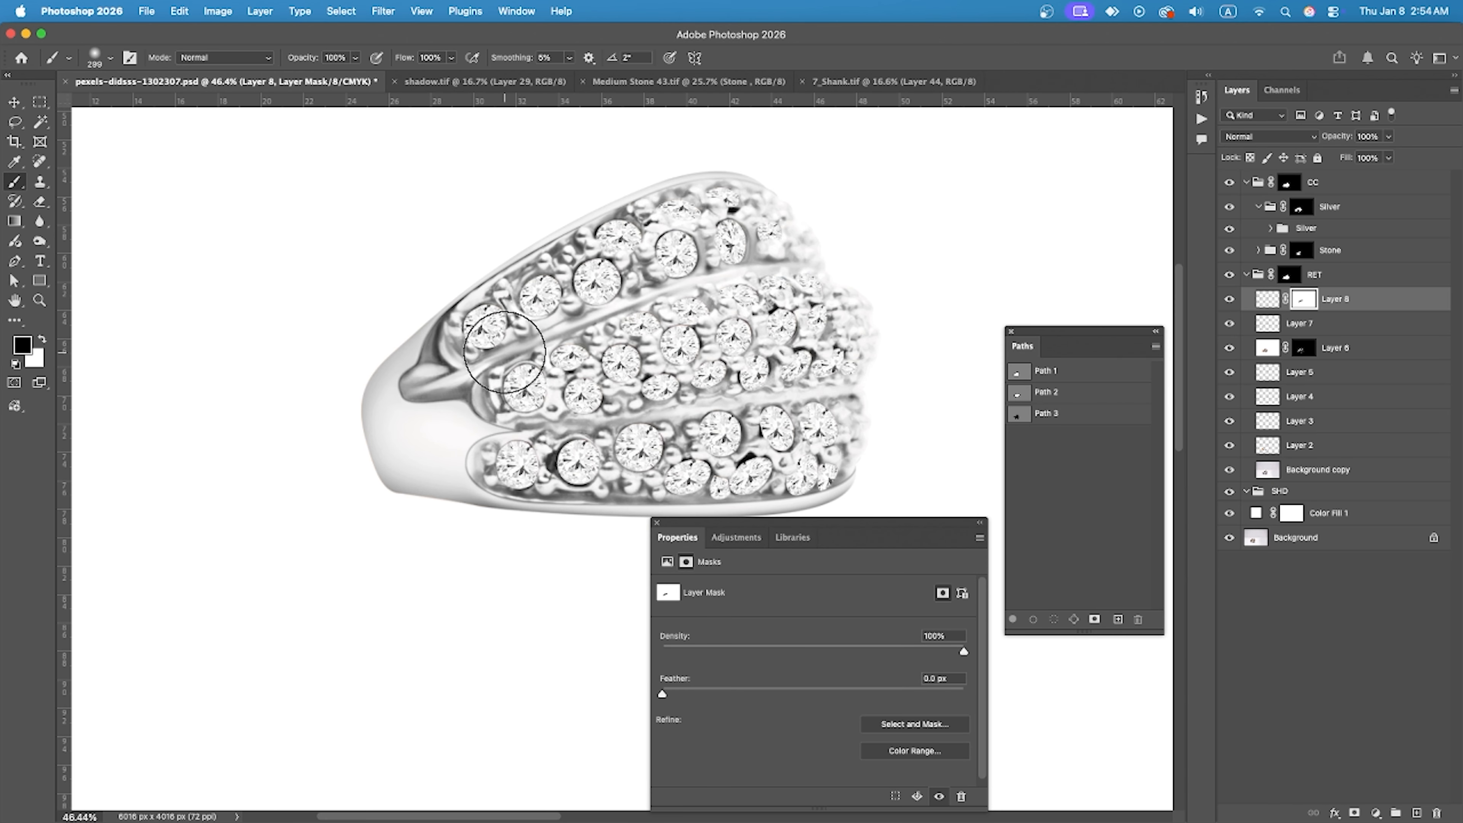
Fade the outline around the lower diamond row by painting black on Layer 8's mask with a brush of about 664 px.
scroll(426, 367, down, 1)
scroll(576, 484, up, 3)
drag(595, 467, 345, 507)
scroll(369, 506, left, 4)
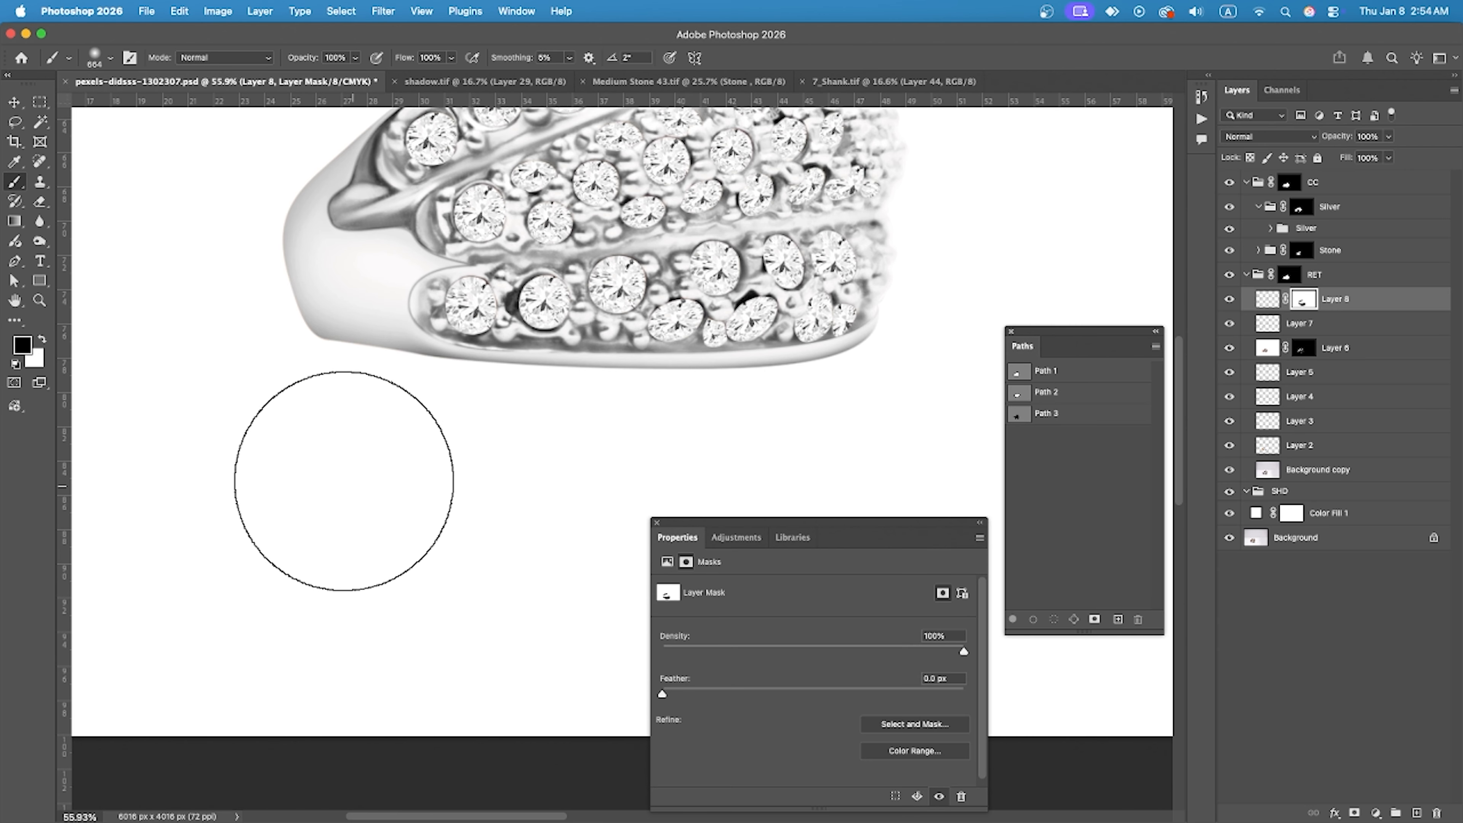
scroll(512, 418, up, 2)
drag(594, 370, 443, 459)
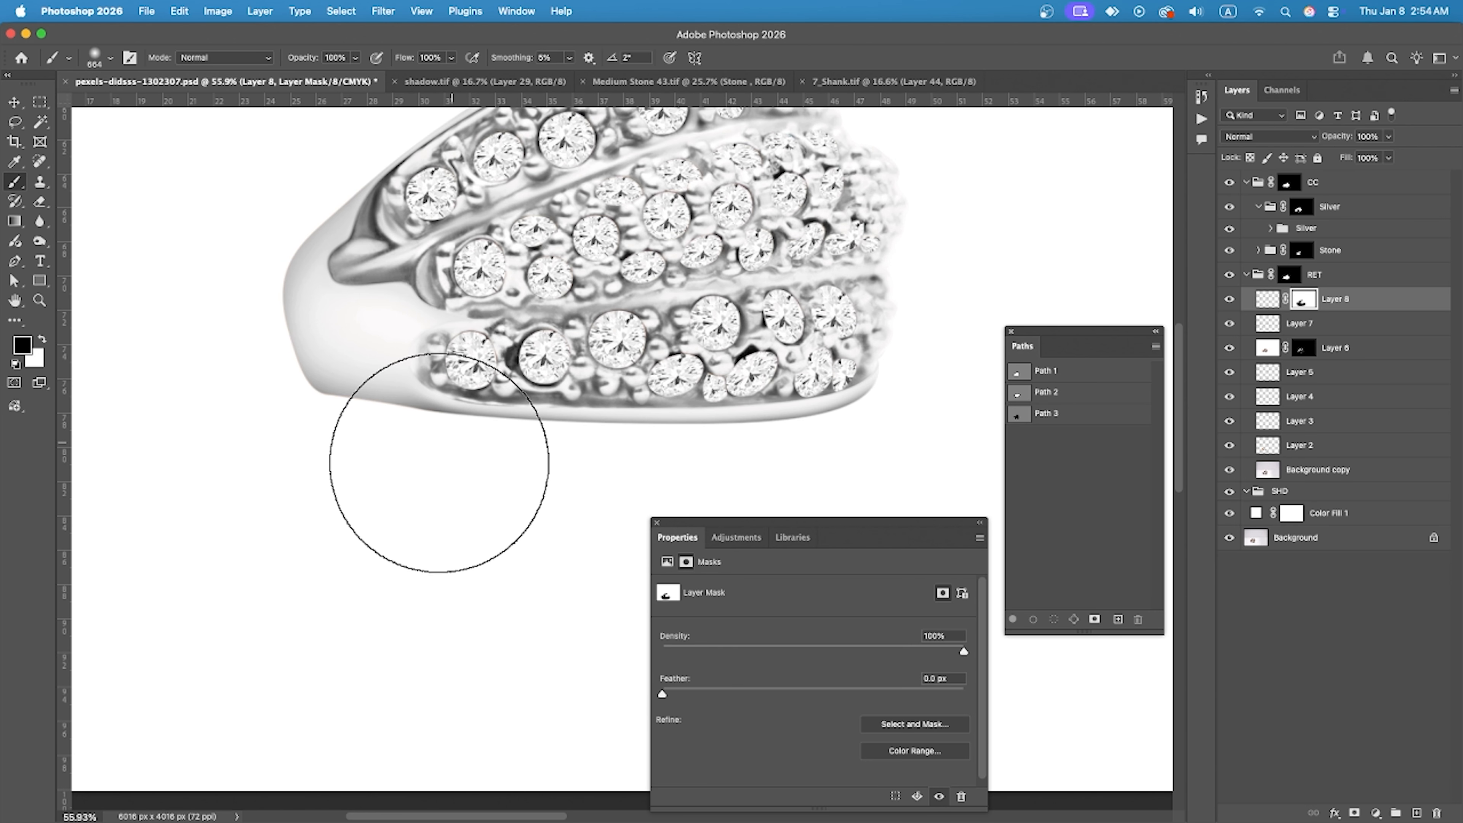
scroll(517, 431, down, 2)
scroll(512, 499, up, 3)
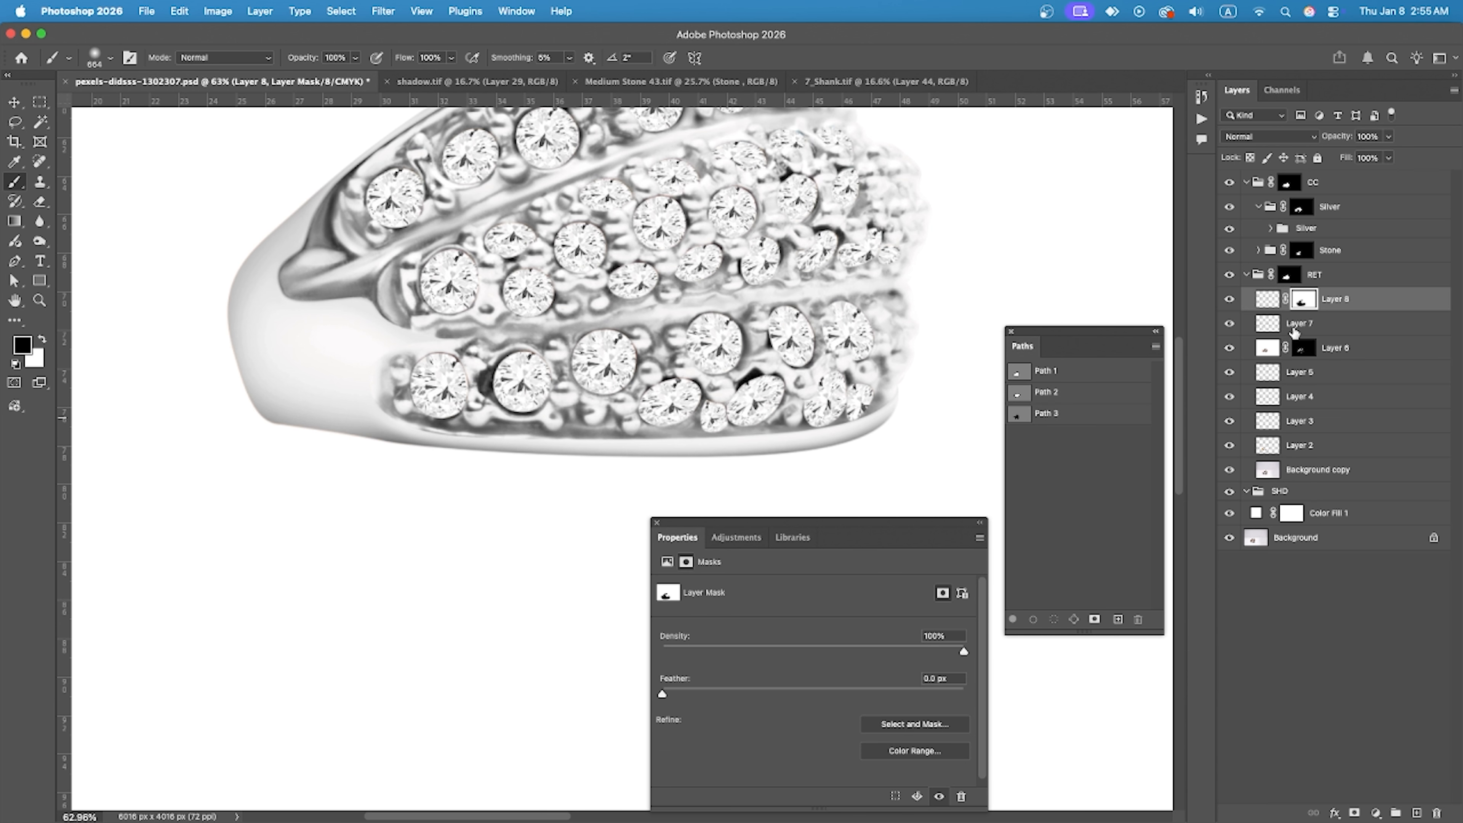
Select Layer 7, load the metal band as a selection, and brush black shading along the band beside the lower stones.
click(1300, 326)
super+click(1016, 394)
scroll(634, 259, up, 2)
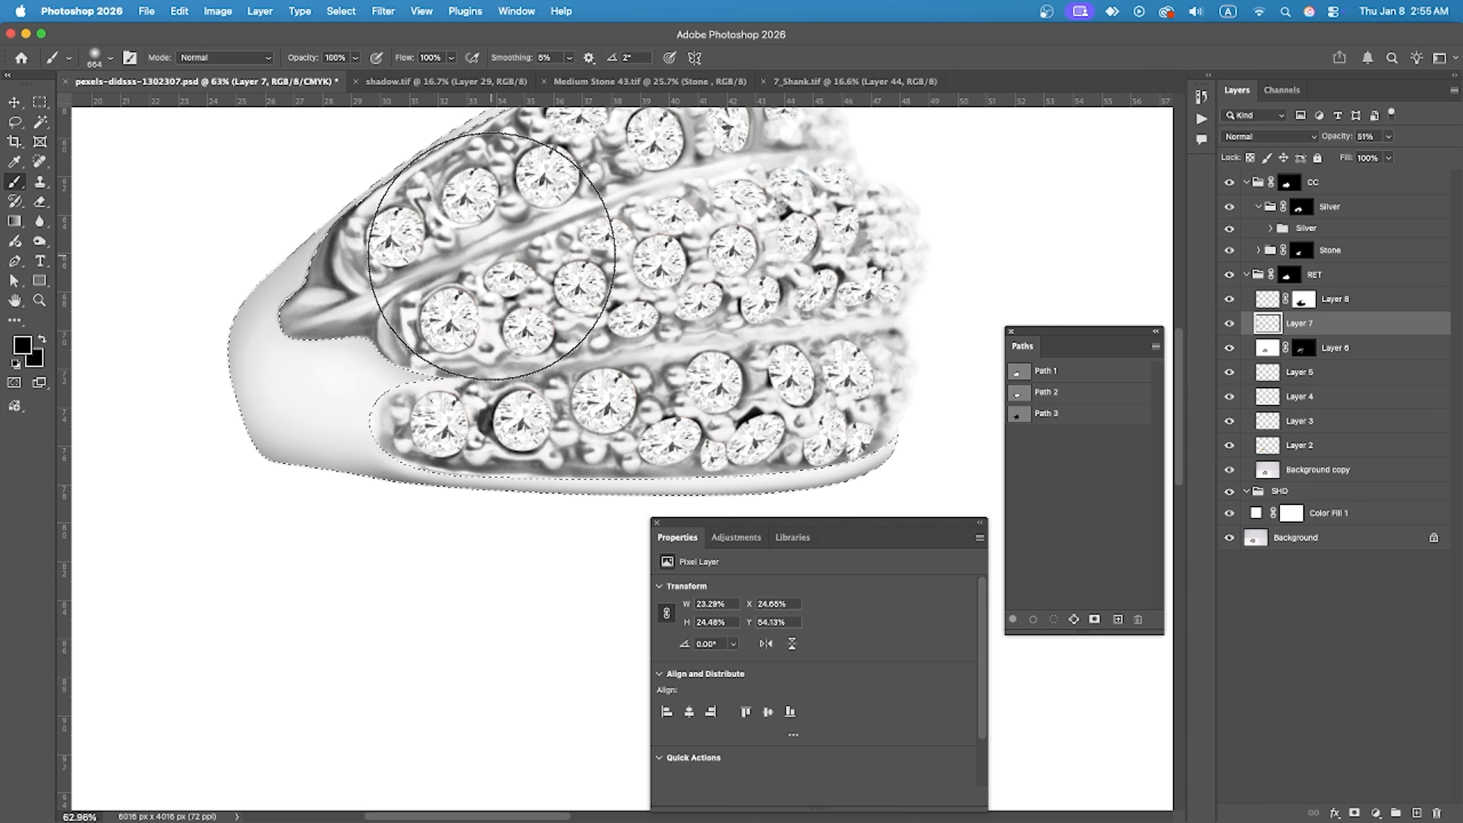
mouse_move(398, 434)
mouse_down()
mouse_move(566, 459)
mouse_move(235, 434)
mouse_up()
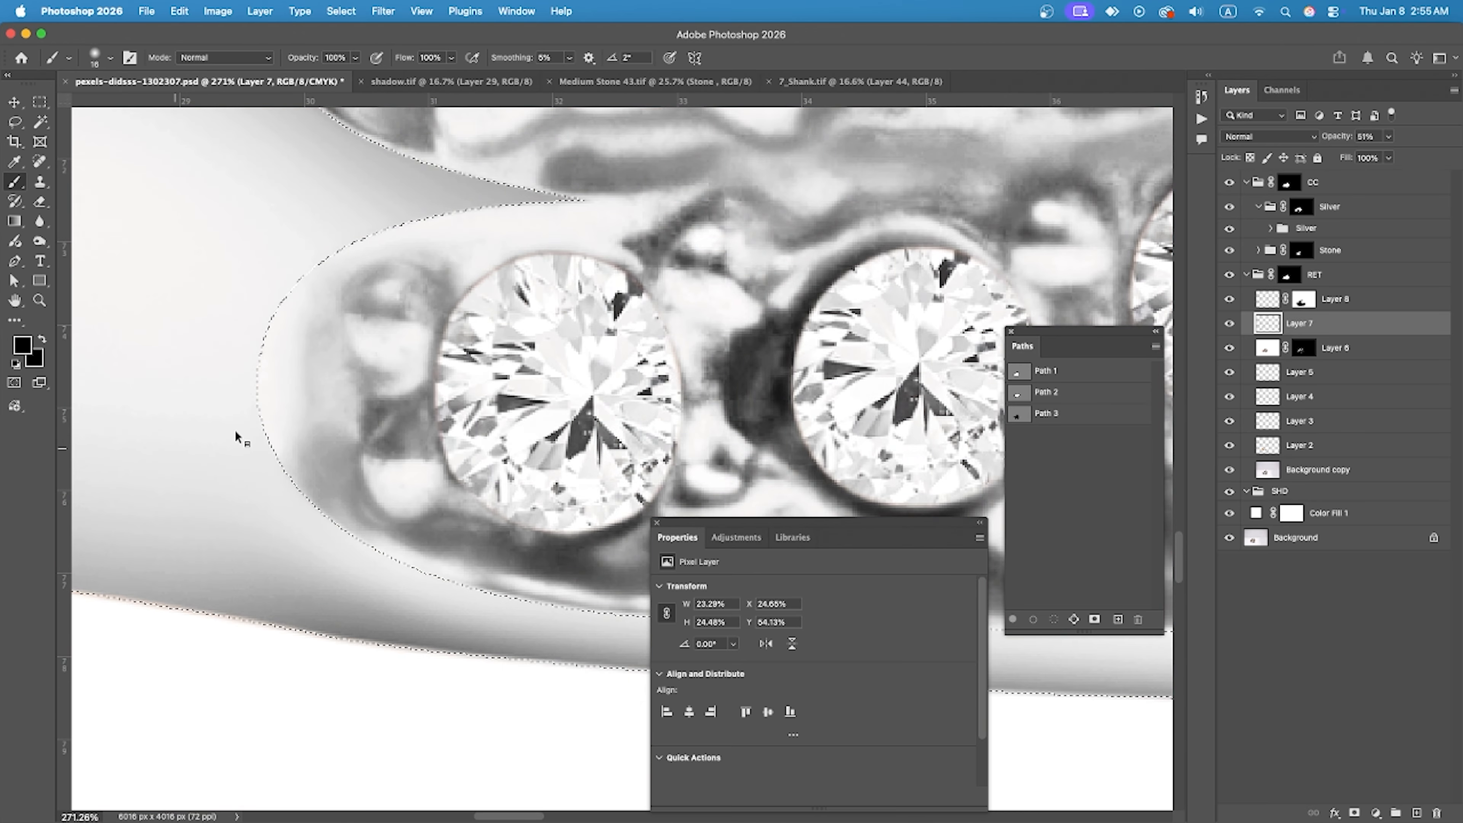
mouse_move(528, 460)
mouse_down()
mouse_move(405, 248)
mouse_move(459, 352)
mouse_up()
drag(639, 222, 608, 265)
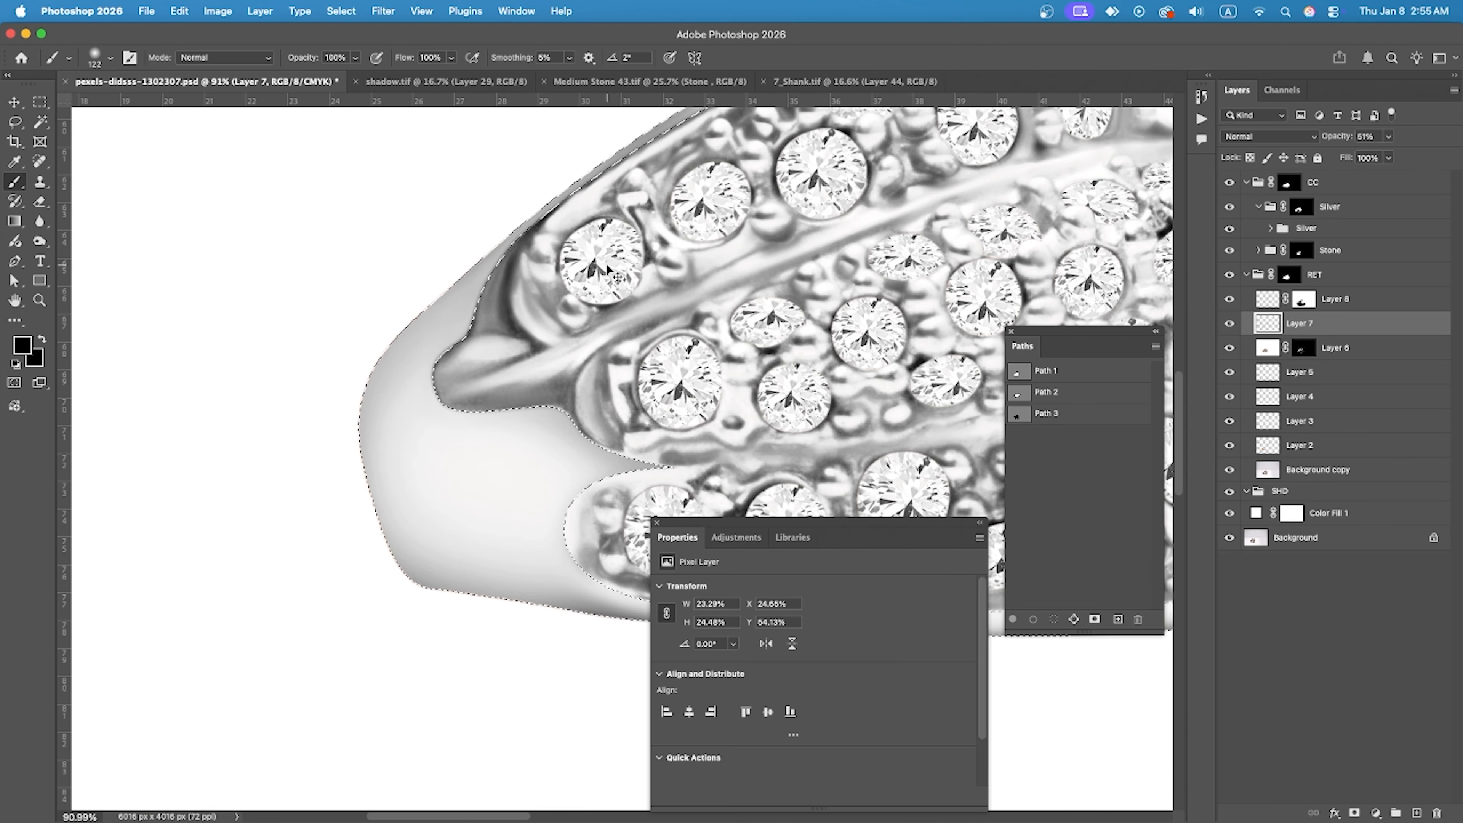
scroll(636, 496, up, 3)
Apply a Gaussian Blur with a 1 pixel radius to the edge shading on Layer 7.
click(383, 11)
mouse_move(490, 252)
click(610, 328)
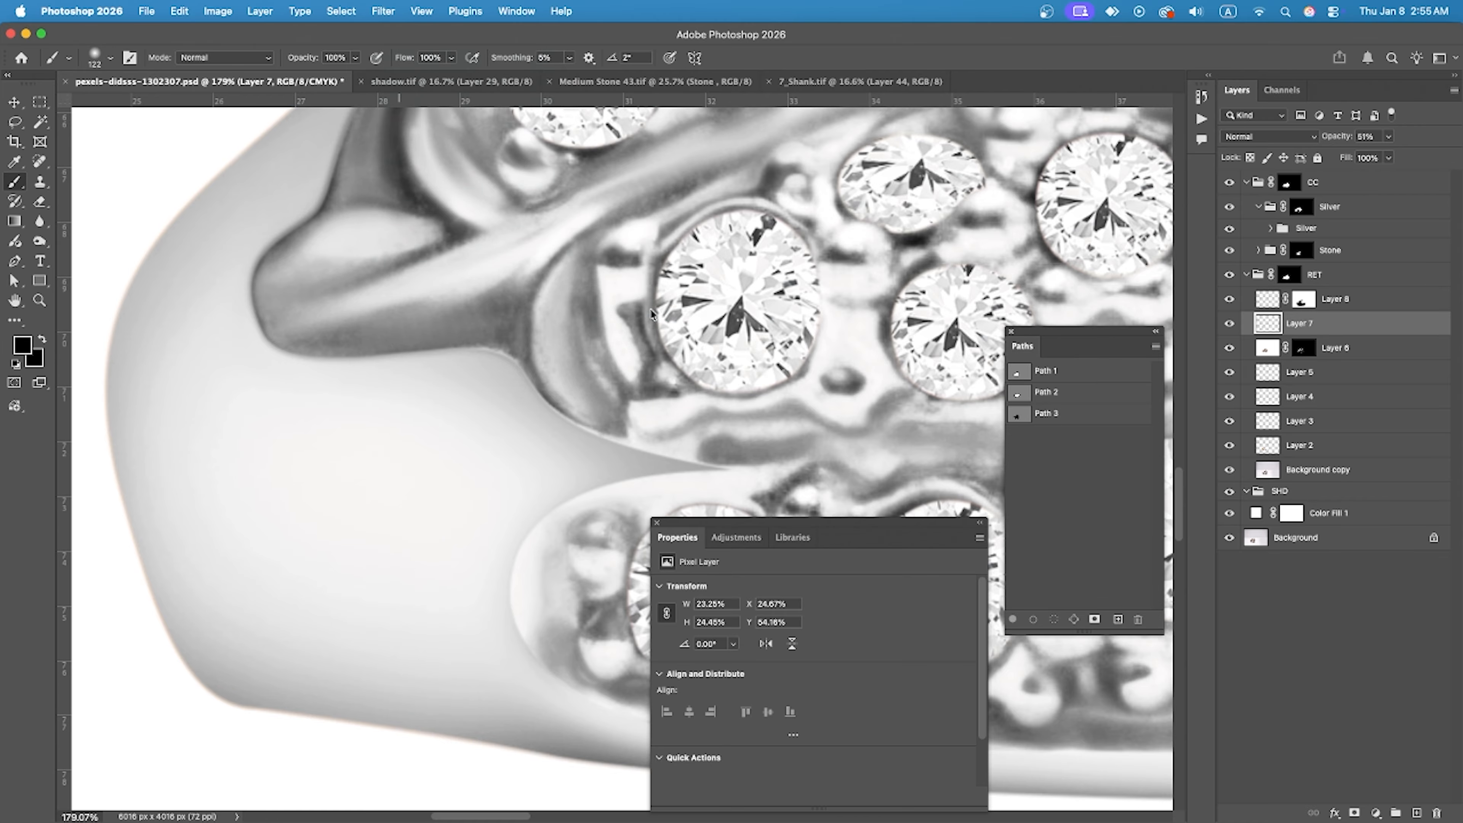
text(1)
key(Return)
scroll(357, 320, down, 5)
Apply Layer 8's mask and stamp the visible image onto a new layer above it.
click(1348, 299)
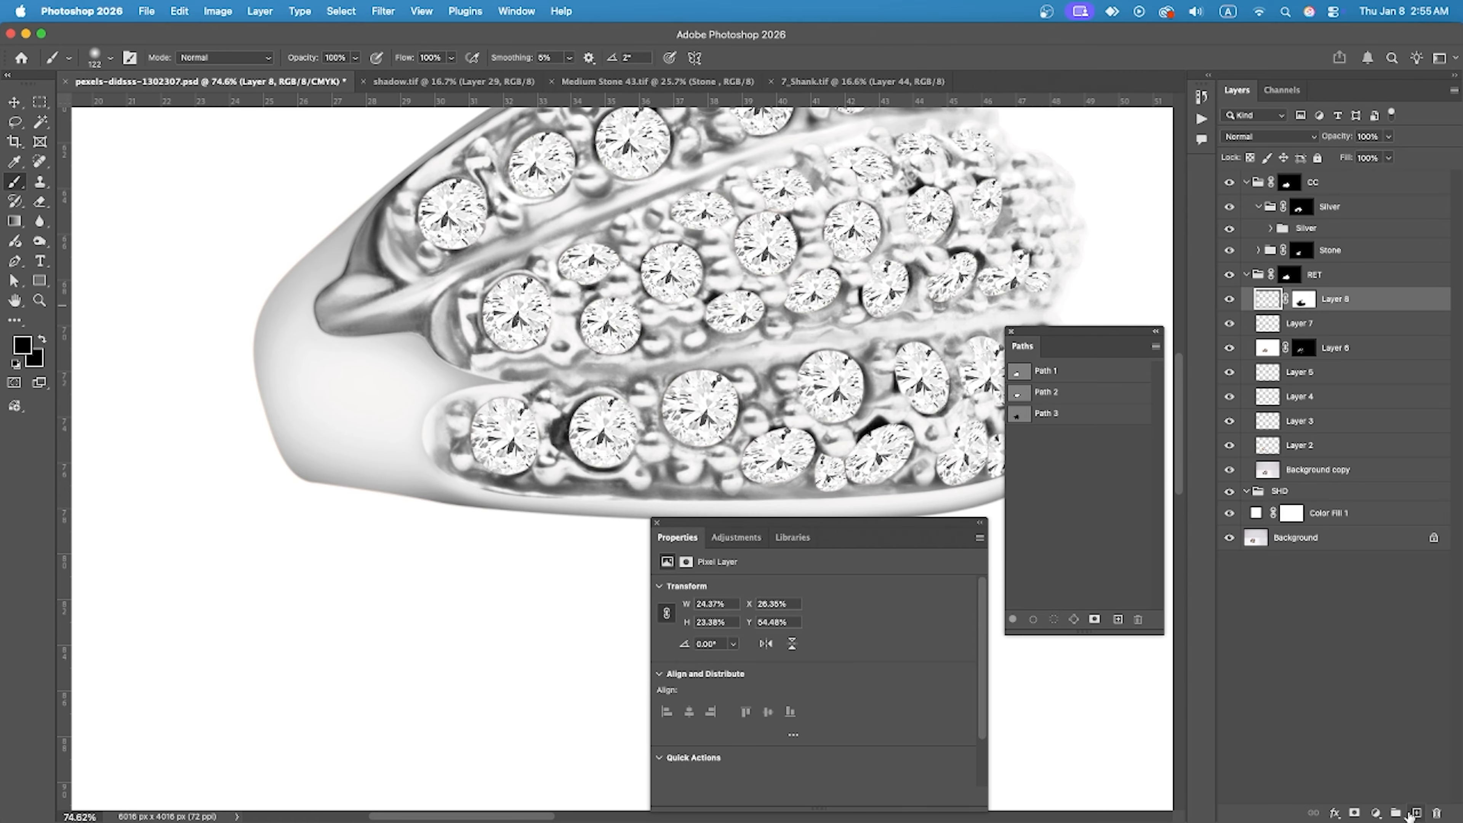
click(1415, 812)
right_click(1303, 323)
click(1355, 383)
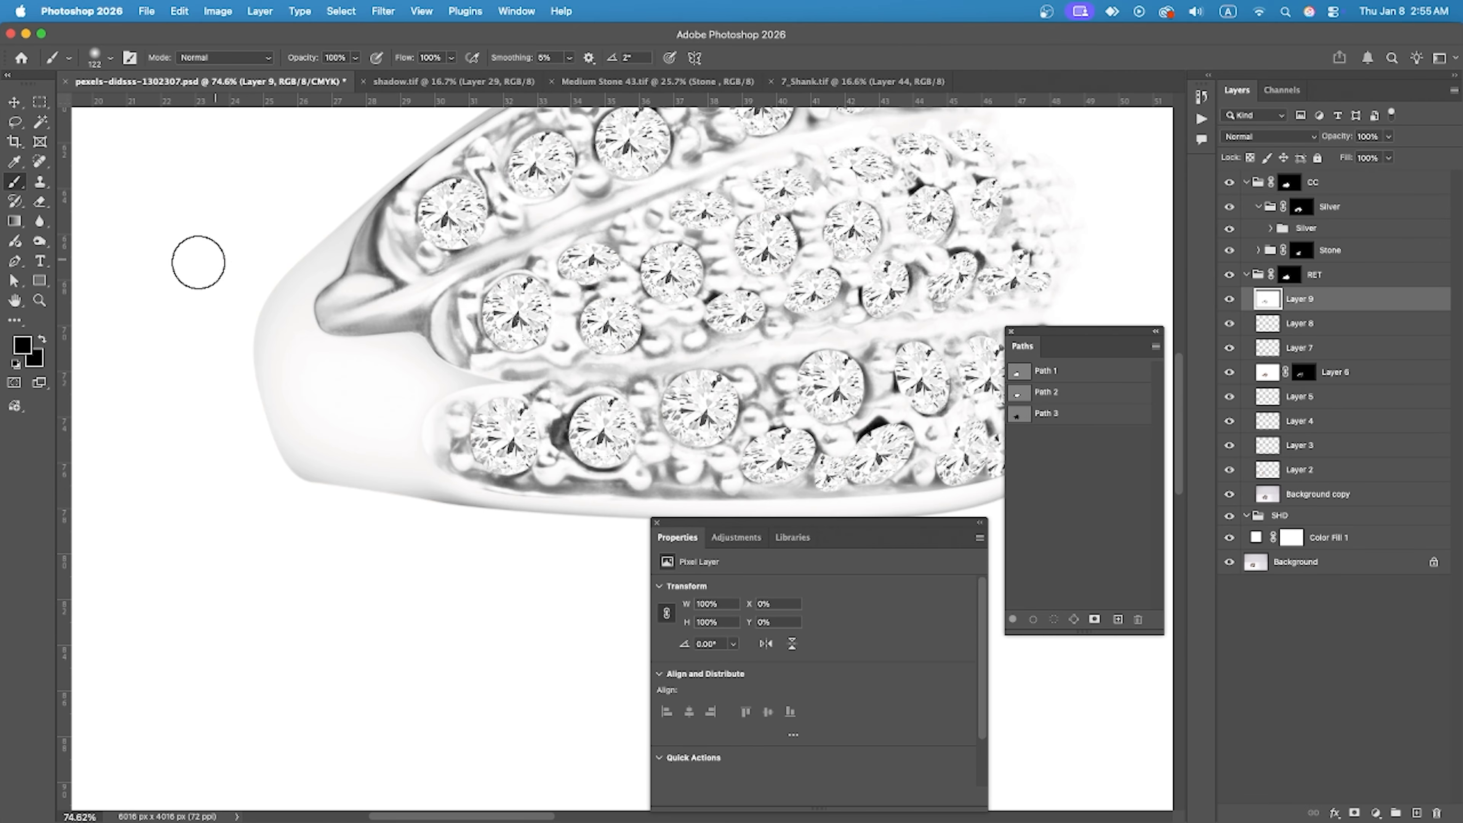
click(516, 11)
click(708, 62)
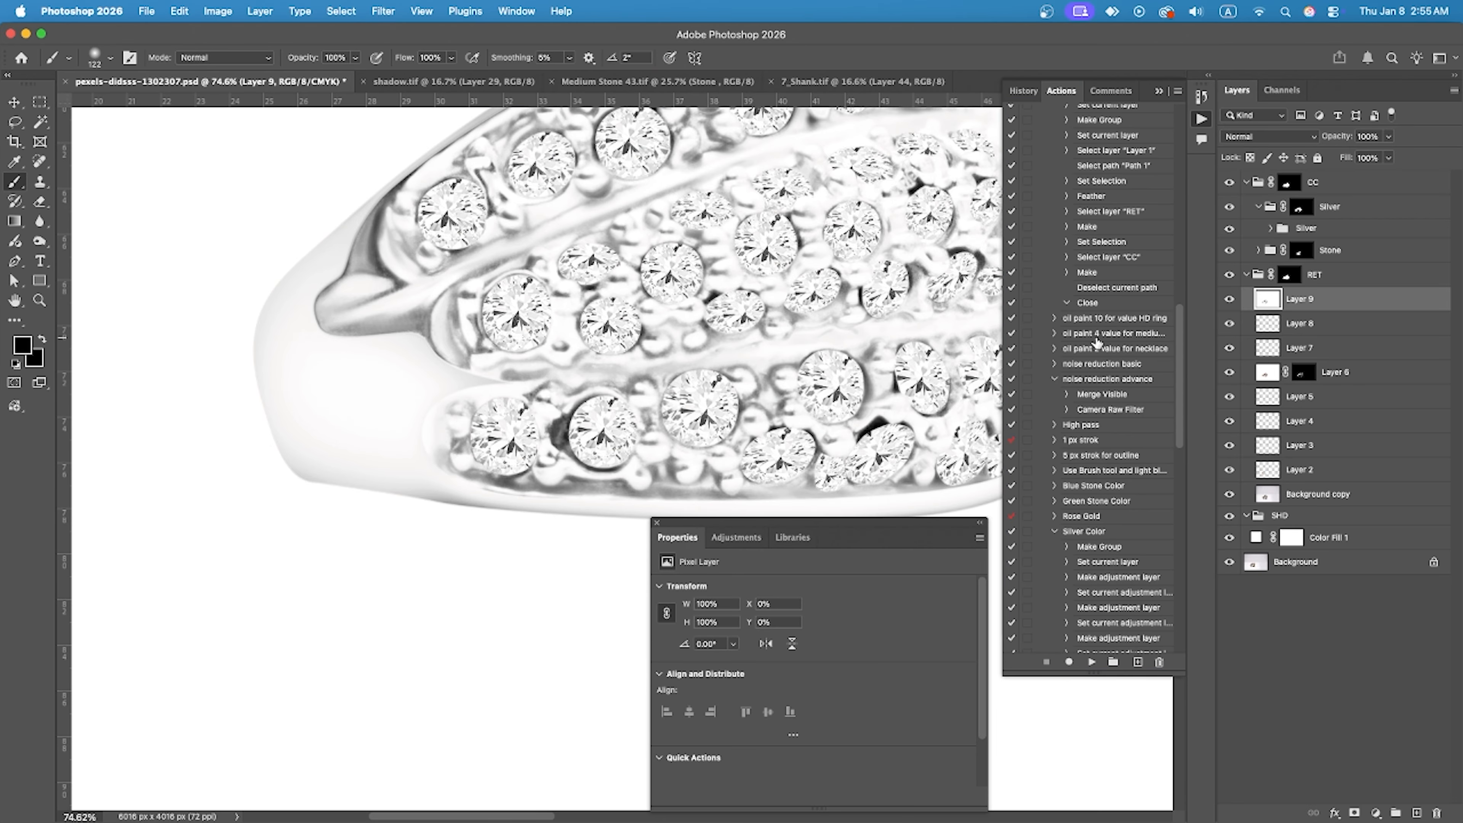
alt+click(1354, 813)
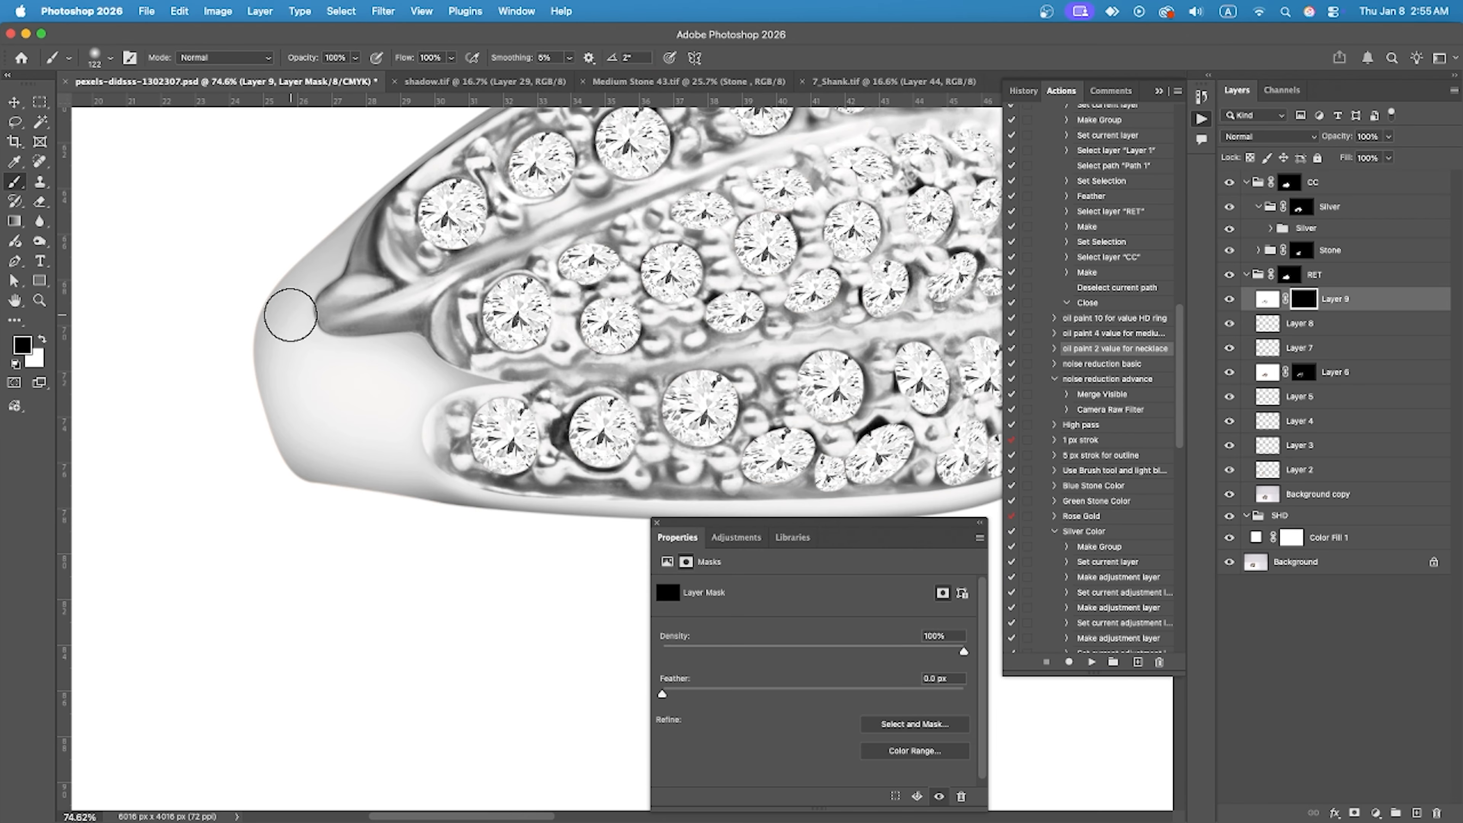
key(x)
scroll(345, 230, up, 1)
scroll(345, 351, up, 5)
drag(375, 354, 346, 357)
scroll(513, 351, up, 5)
drag(654, 282, 671, 475)
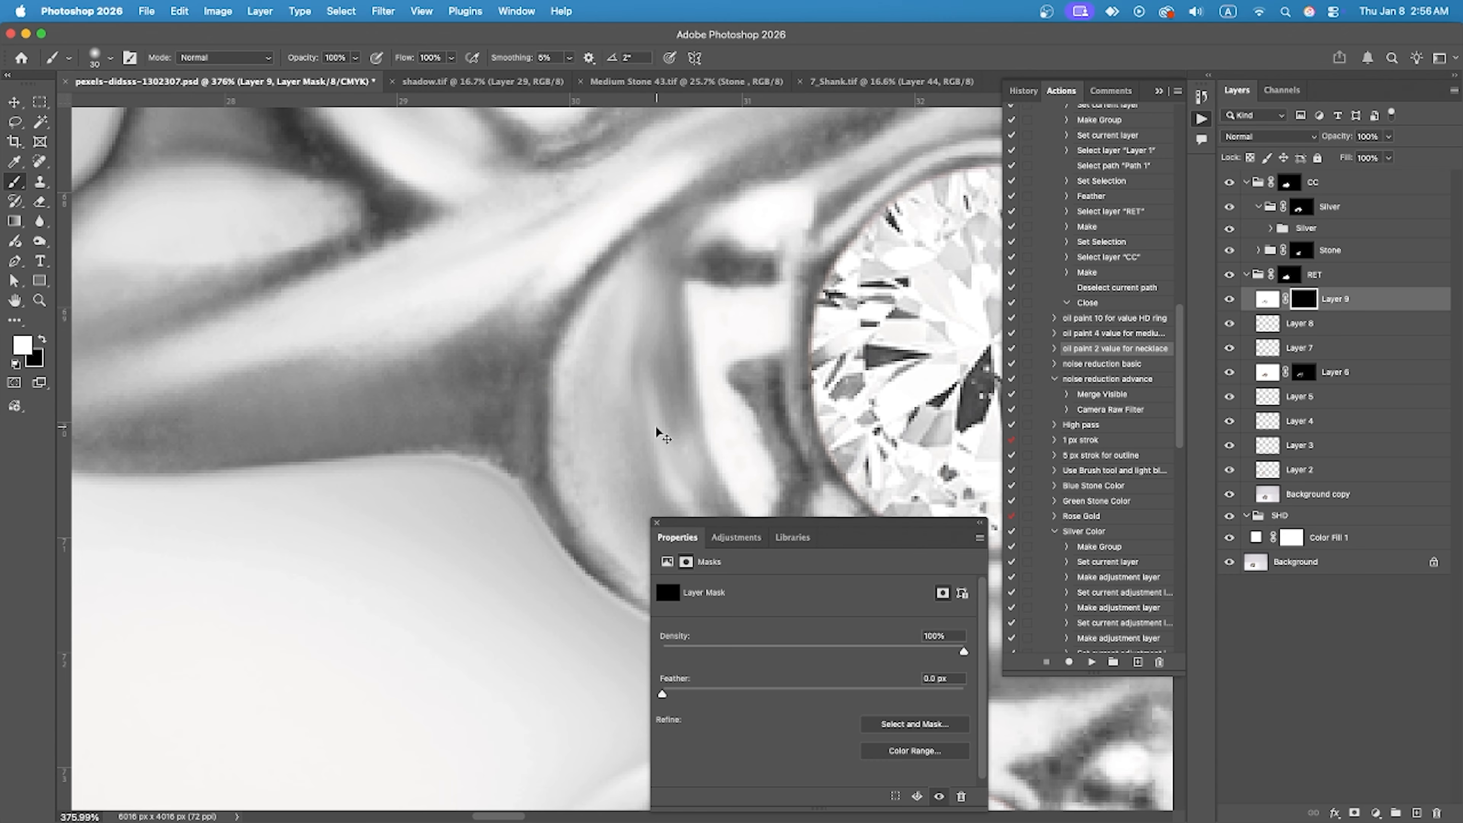
key(super+z)
scroll(611, 333, down, 5)
drag(1411, 302, 1436, 813)
Hide the Silver and Stone groups and stamp the visible image onto a new layer above Layer 8.
click(1229, 206)
click(1231, 251)
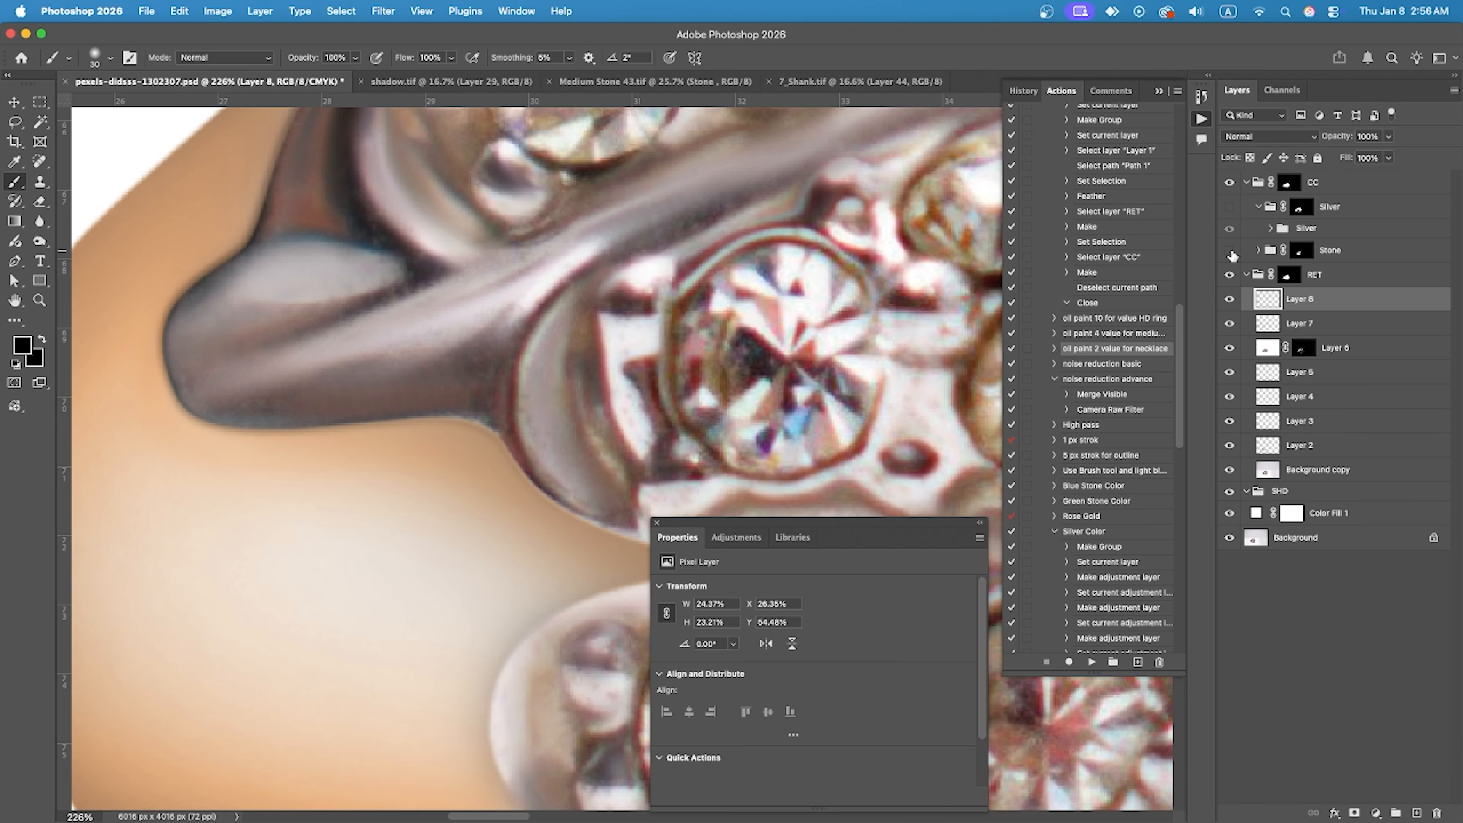
click(1418, 813)
key(super+alt+shift+e)
scroll(433, 428, down, 10)
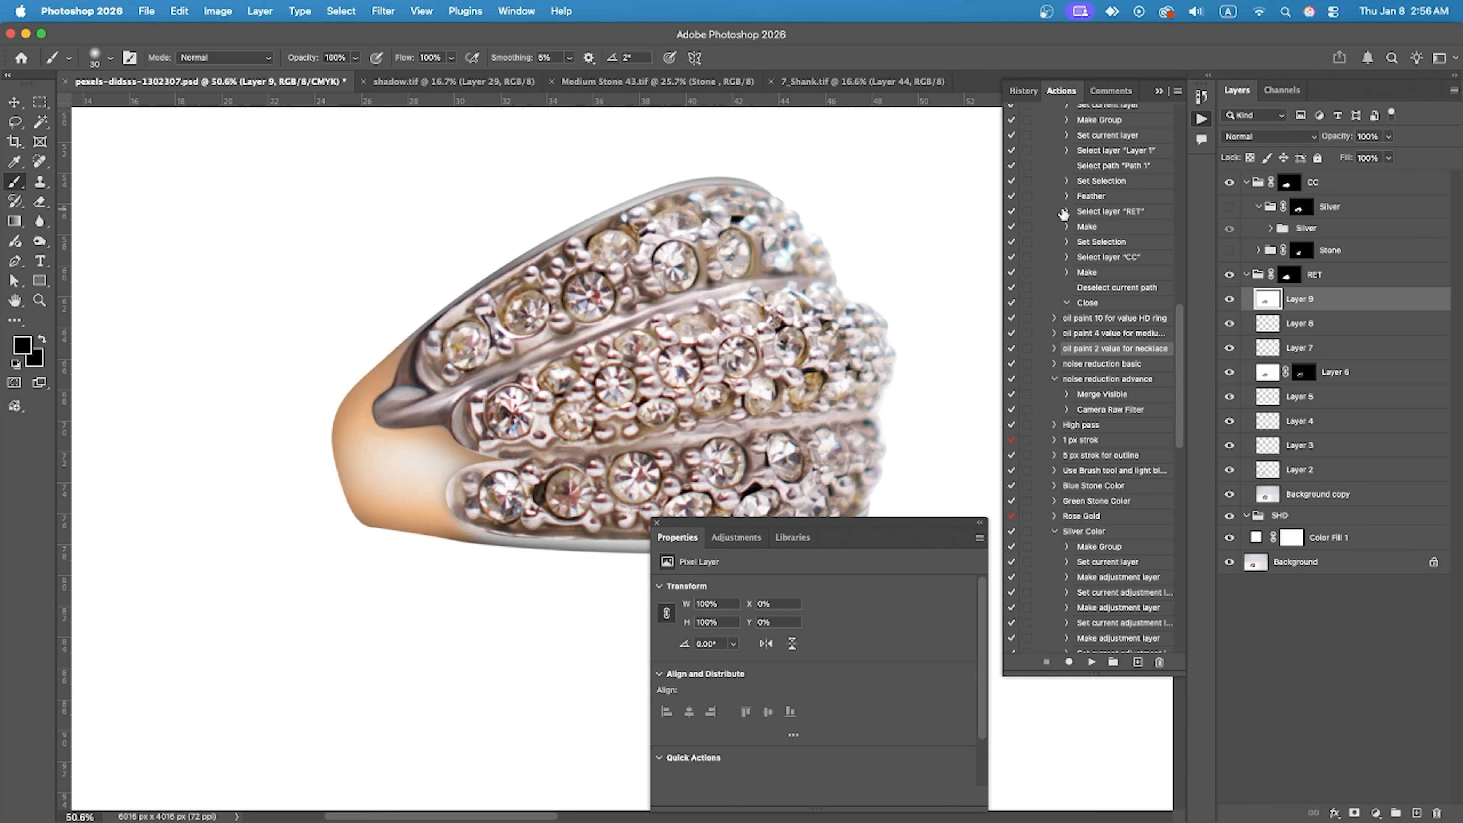
Run the "oil paint 2 value for necklace" action on Layer 9 and add a black mask, keeping Stone visible and Silver hidden.
click(1091, 662)
alt+click(1354, 812)
click(1229, 250)
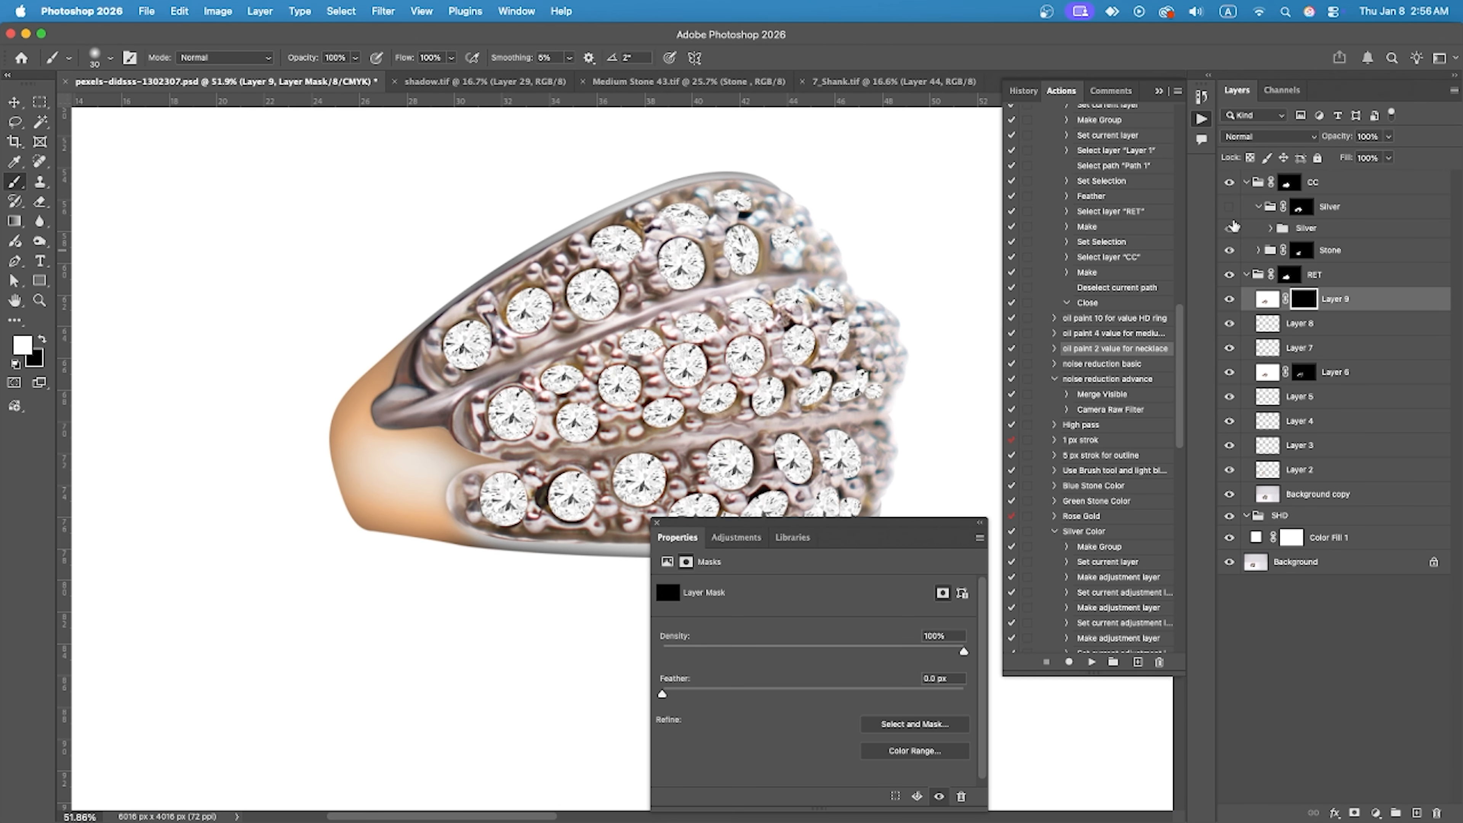
click(1229, 207)
scroll(529, 510, up, 8)
click(1229, 228)
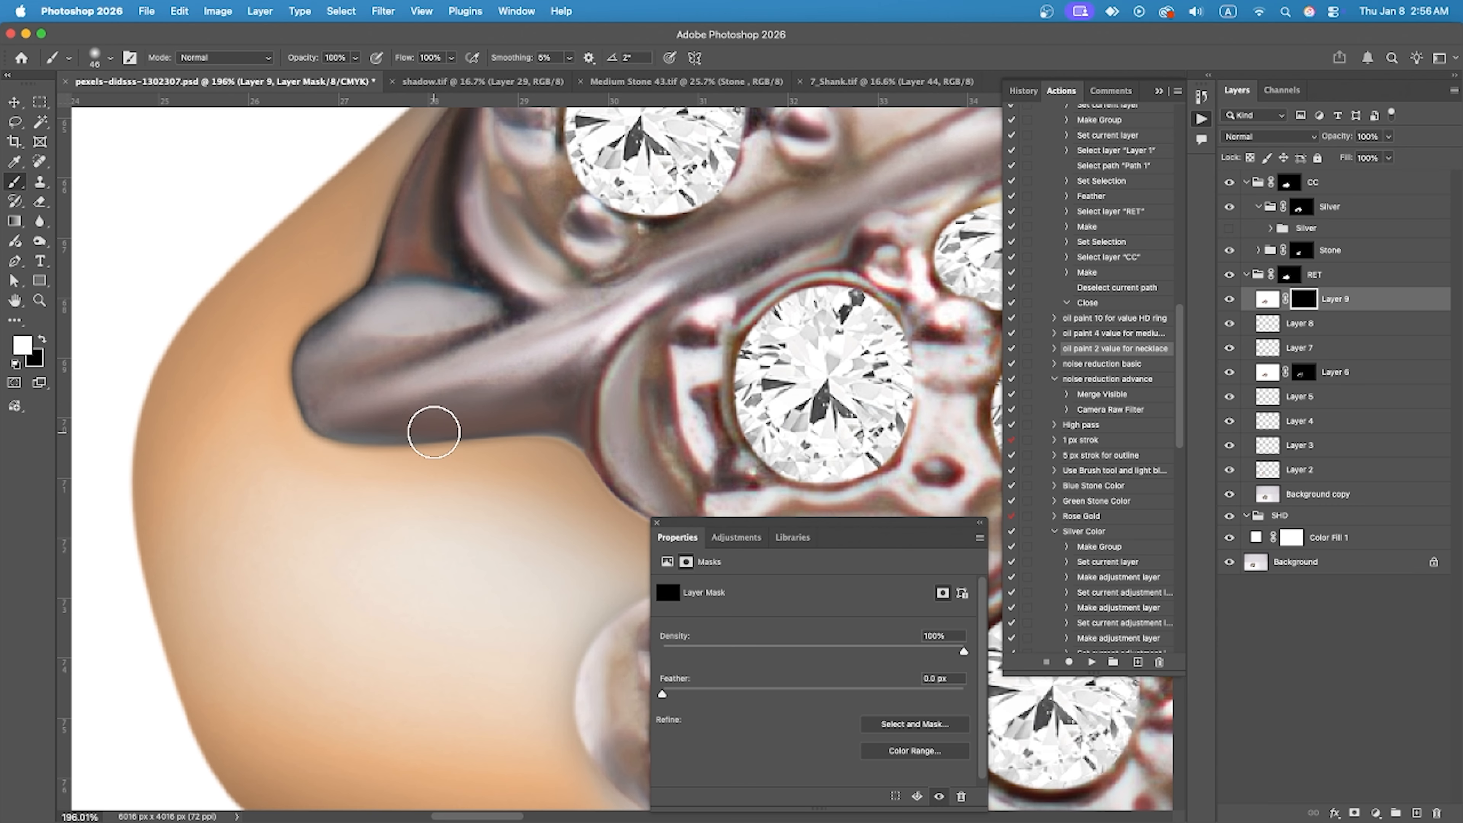
Load the Silver group's mask as a selection, hide the stones, and paint white on Layer 9's mask over the metal around the stones.
super+click(1300, 209)
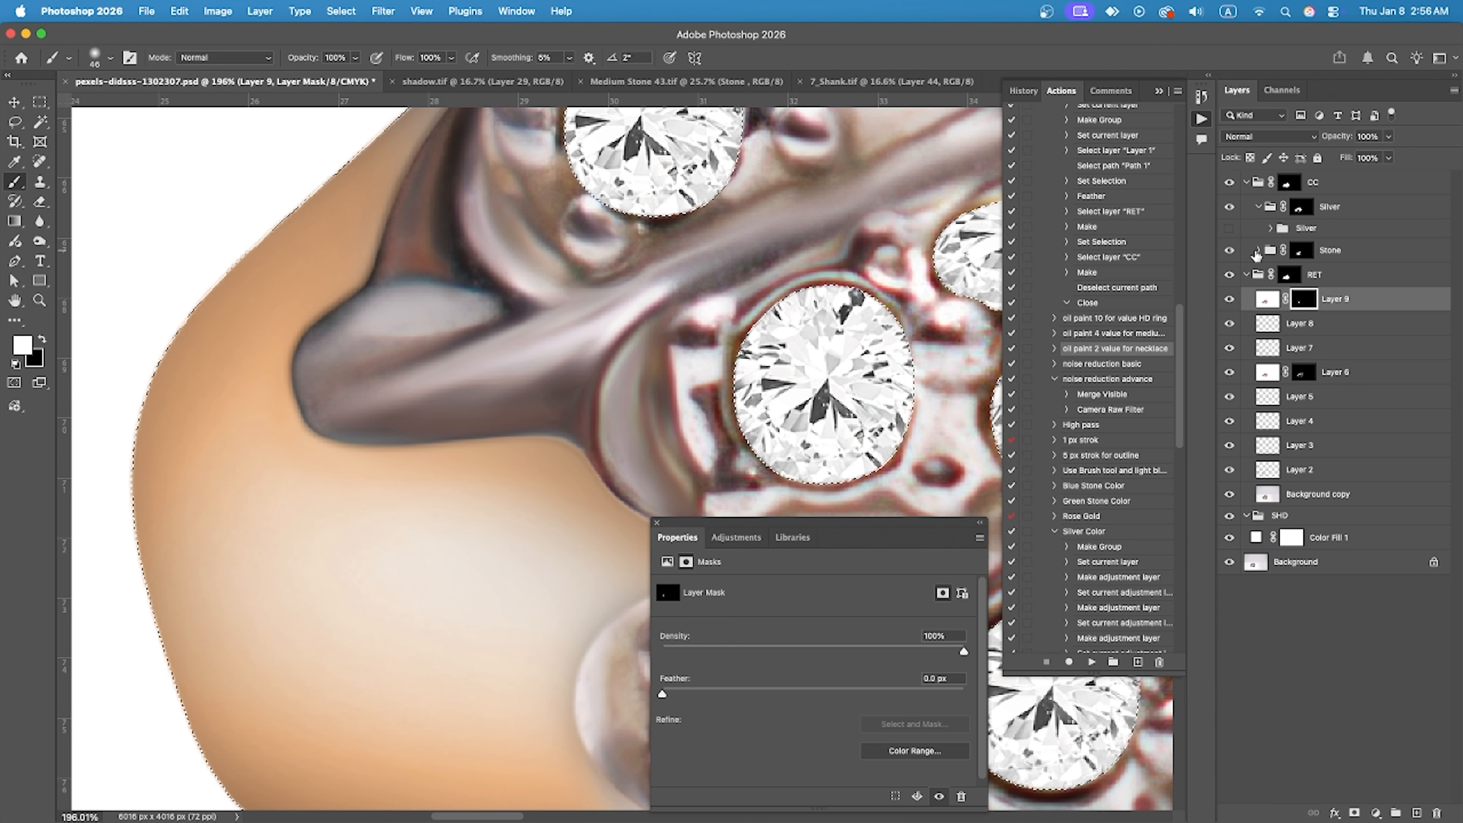
click(1229, 250)
scroll(346, 418, up, 5)
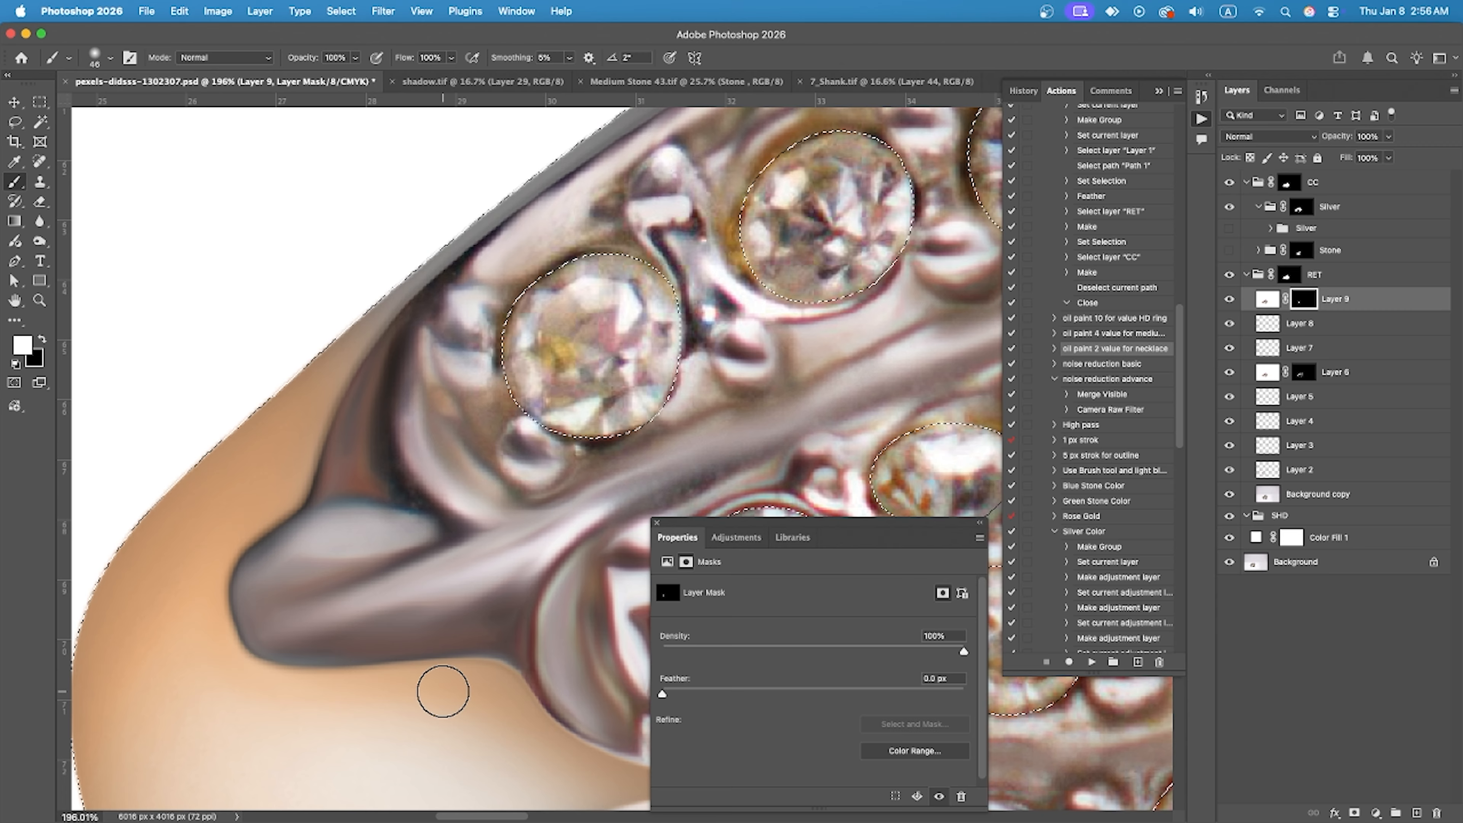
scroll(443, 691, down, 10)
scroll(443, 691, right, 10)
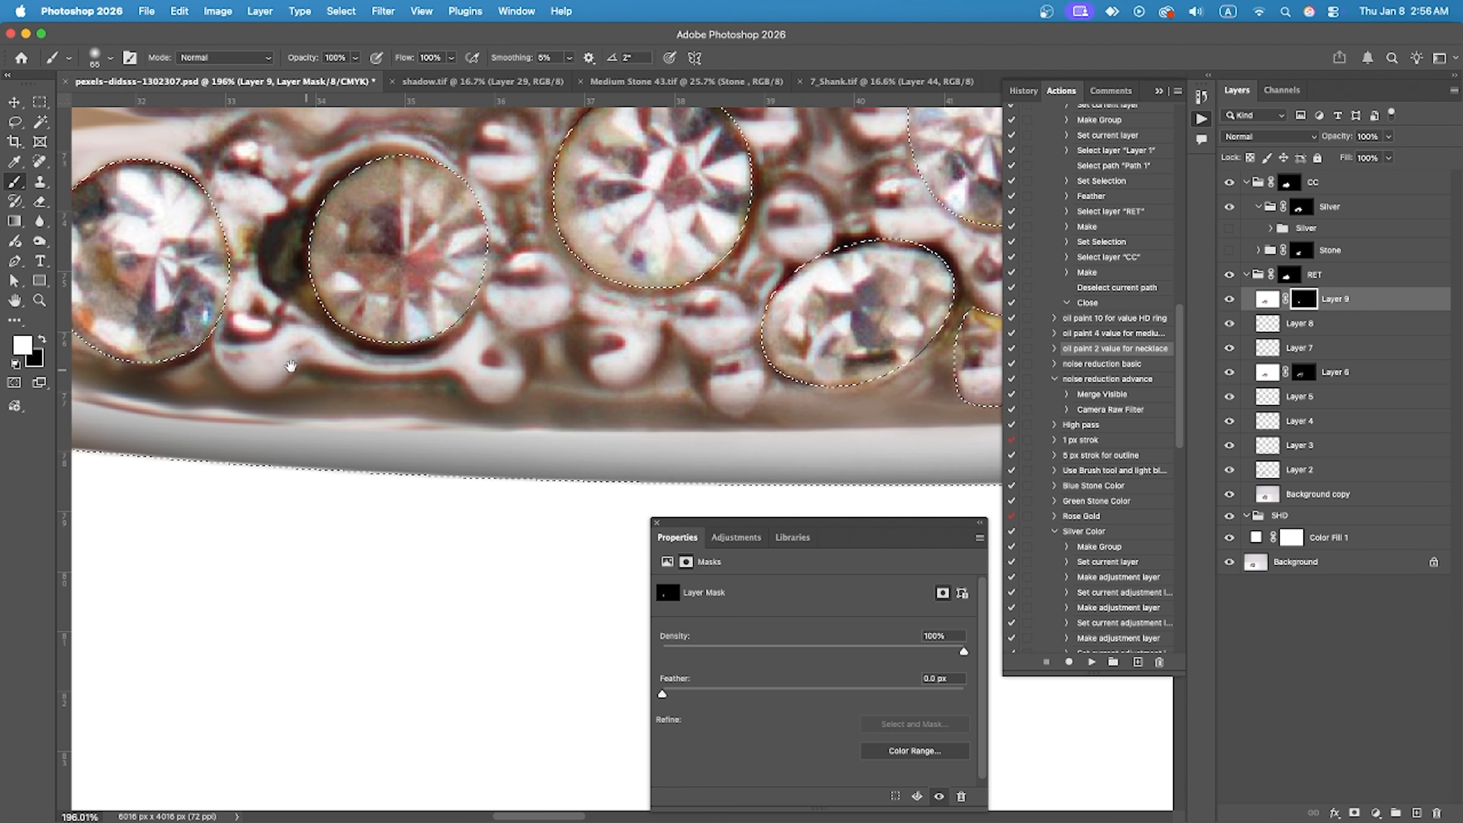
drag(291, 366, 168, 340)
drag(679, 425, 432, 443)
scroll(432, 444, down, 8)
scroll(506, 421, up, 8)
key(super+d)
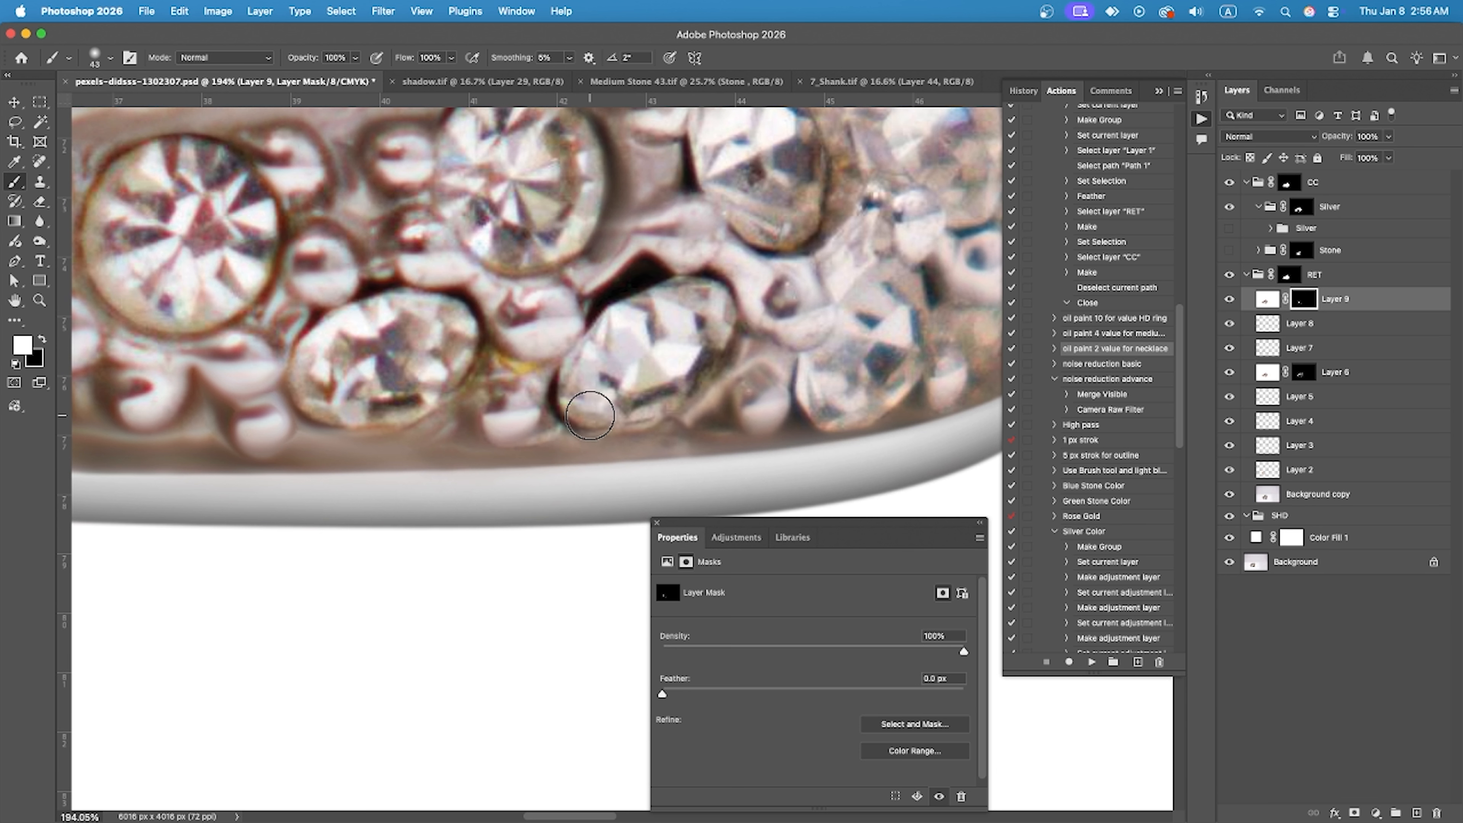
Paint white on Layer 9's mask with a brush of about 34 px over the beads and metal across the stone rows.
scroll(481, 489, down, 4)
key(bracketleft)
key(bracketleft)
scroll(724, 392, up, 5)
scroll(723, 392, left, 2)
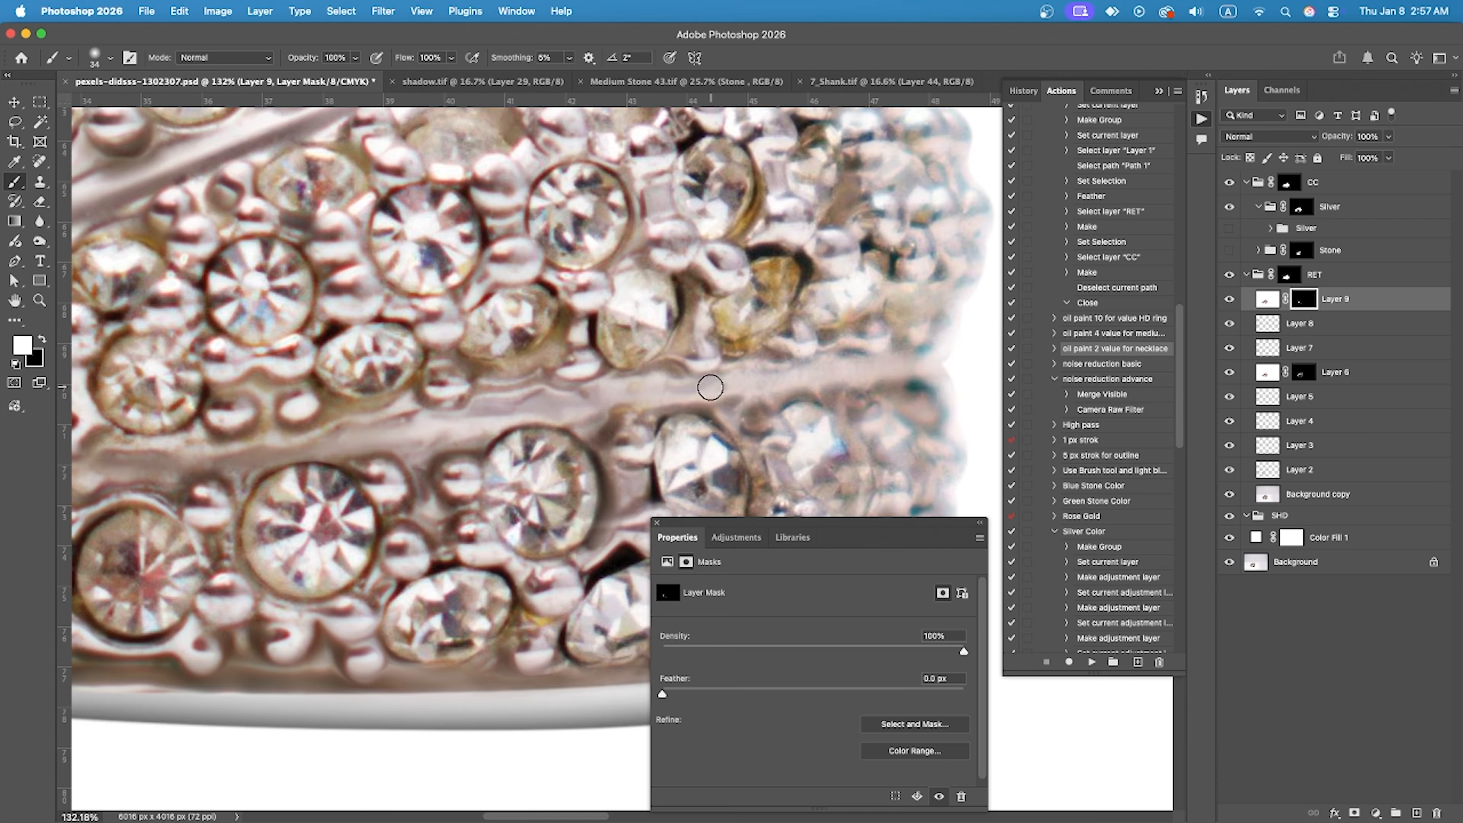
scroll(340, 397, up, 8)
scroll(340, 397, left, 8)
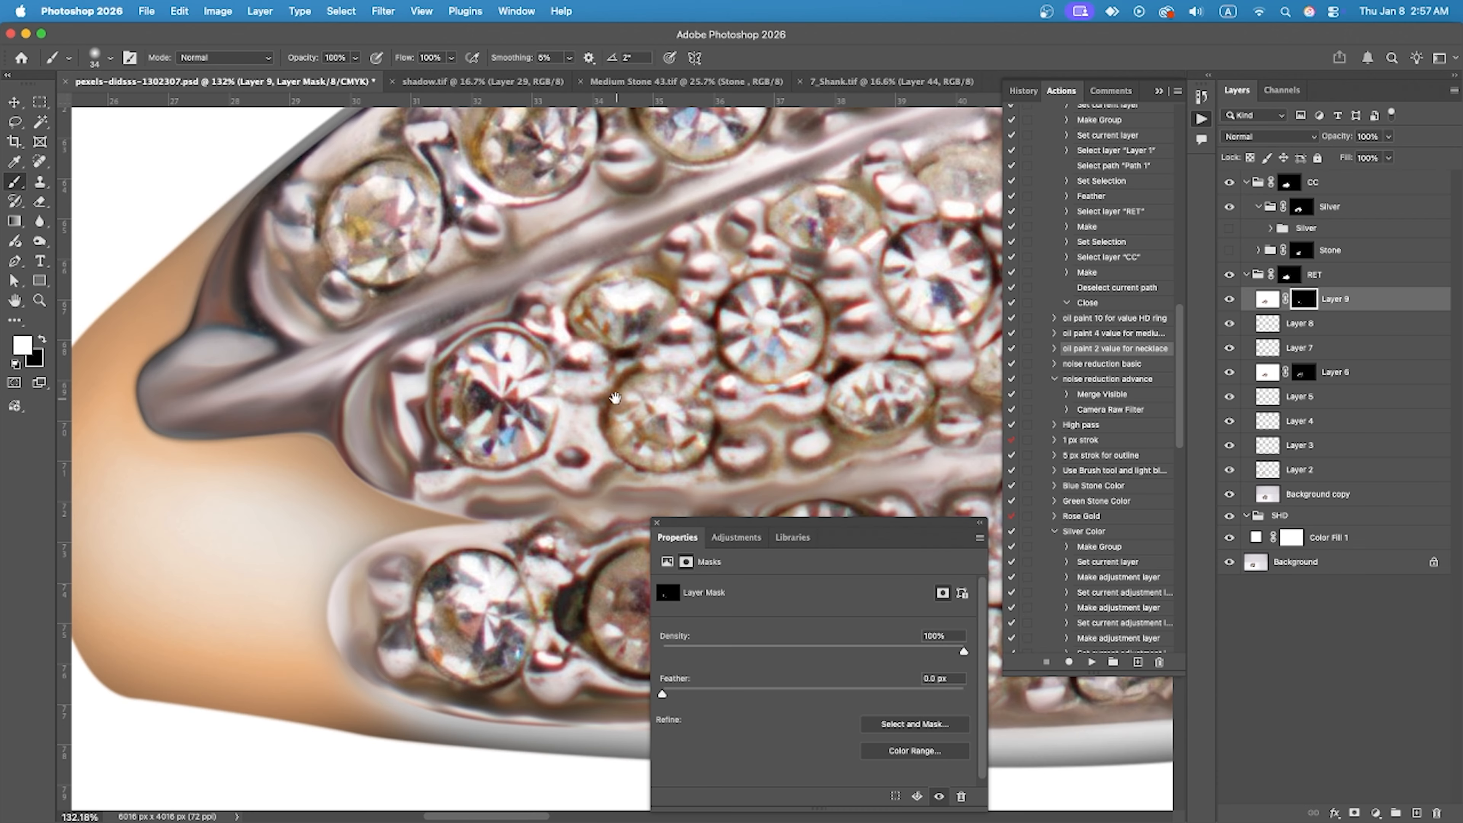
scroll(328, 456, down, 6)
scroll(517, 318, up, 6)
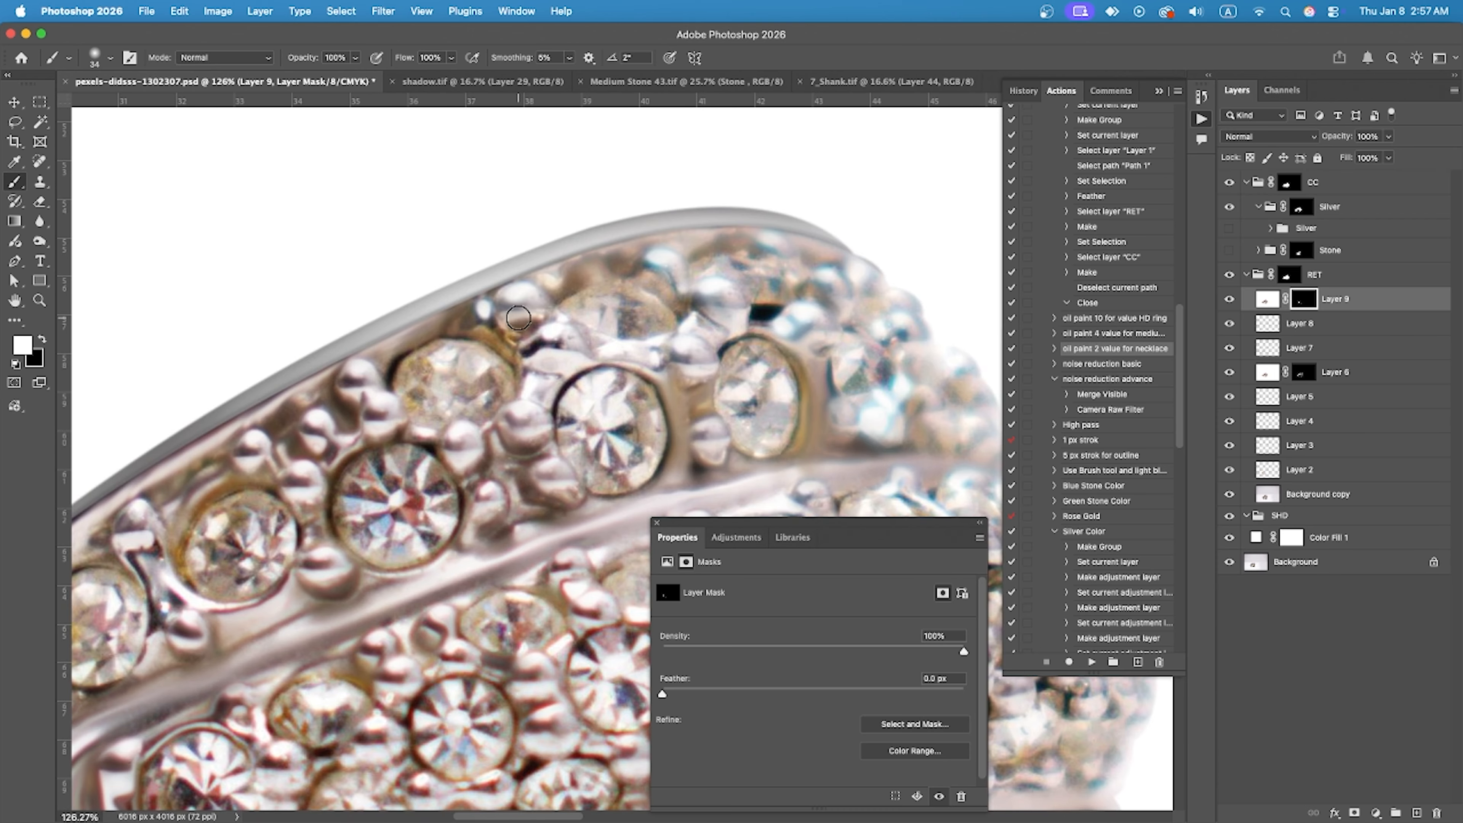
Show the Silver and Stone groups and compare the ring with Layer 9 on and off.
click(1229, 250)
click(1229, 229)
scroll(791, 195, down, 6)
scroll(597, 352, up, 6)
click(1229, 299)
scroll(647, 294, up, 4)
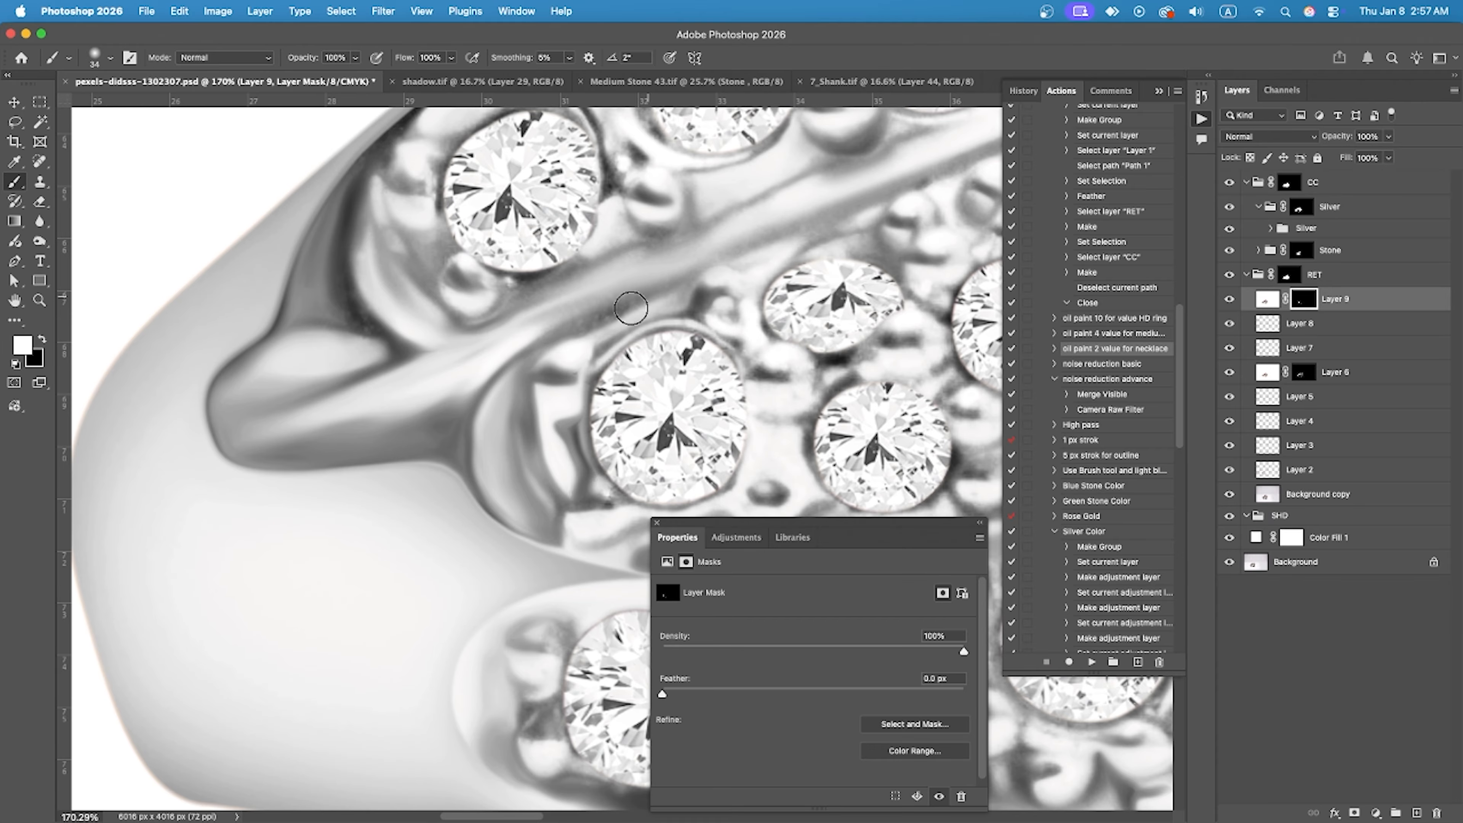
scroll(641, 376, down, 6)
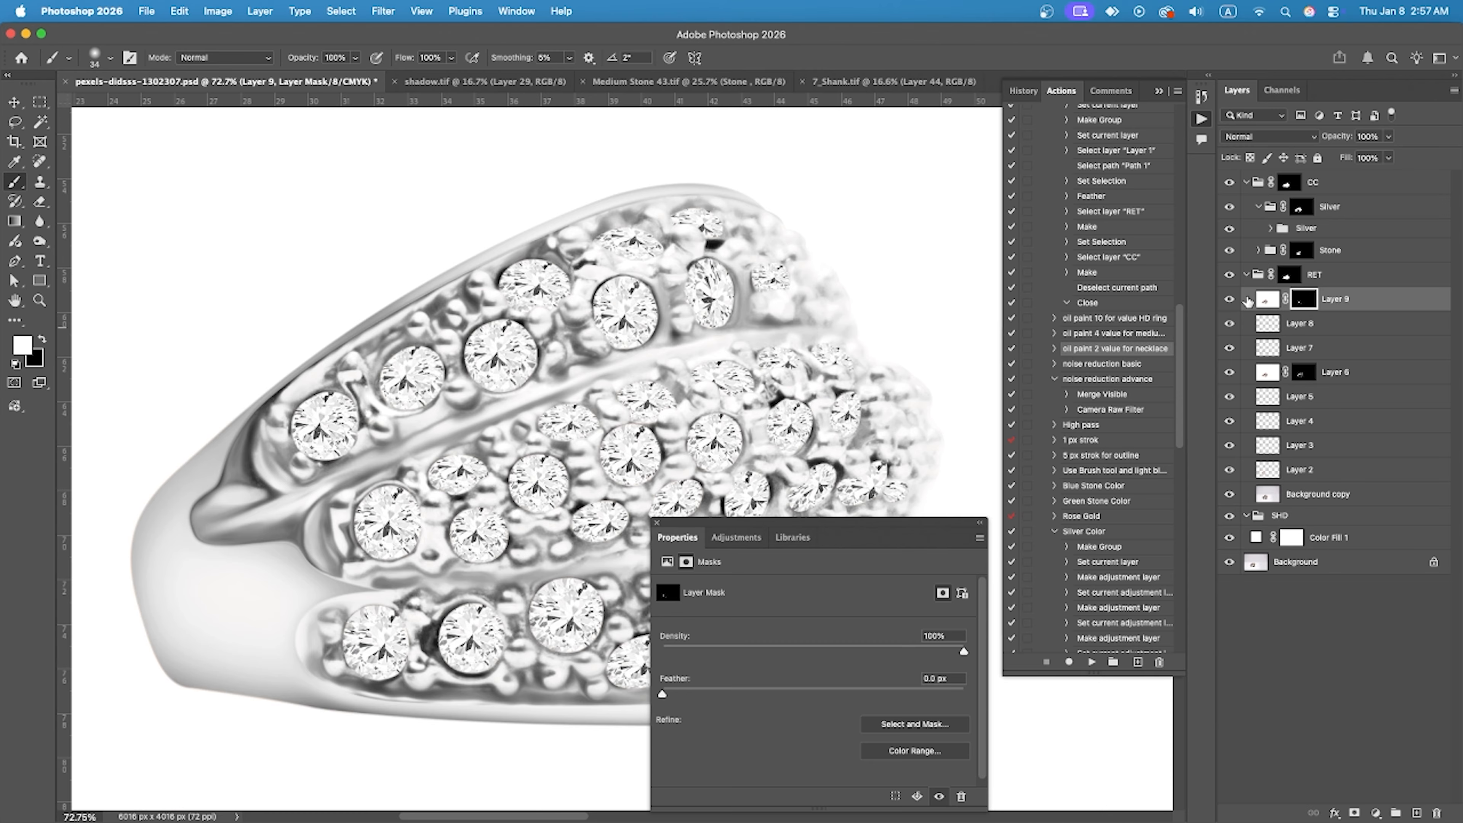
Hide the Silver and Stone groups and paint more metal into Layer 9's mask with a brush of about 19 px.
click(1229, 249)
click(1229, 228)
scroll(600, 433, up, 5)
scroll(600, 433, down, 5)
scroll(282, 323, up, 10)
key(bracketleft)
key(bracketleft)
key(bracketleft)
scroll(288, 324, down, 6)
scroll(588, 304, up, 6)
scroll(680, 284, down, 5)
scroll(852, 229, up, 5)
scroll(852, 229, down, 8)
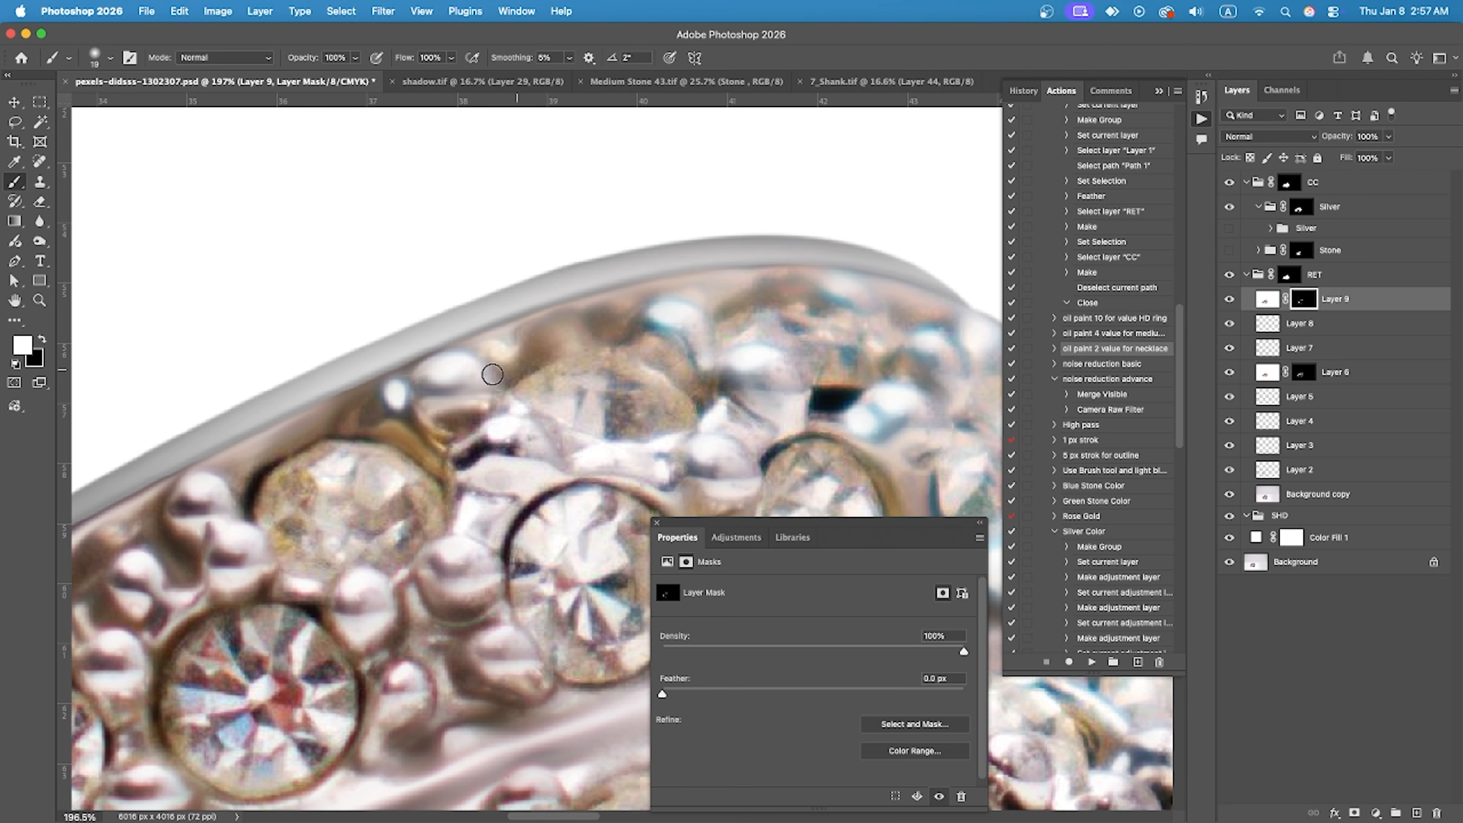
Enlarge the brush to about 32 px, show the Silver and Stone groups, and compare the ring with Layer 9 on and off.
key(bracketright)
key(bracketright)
key(bracketright)
click(1229, 250)
click(1229, 228)
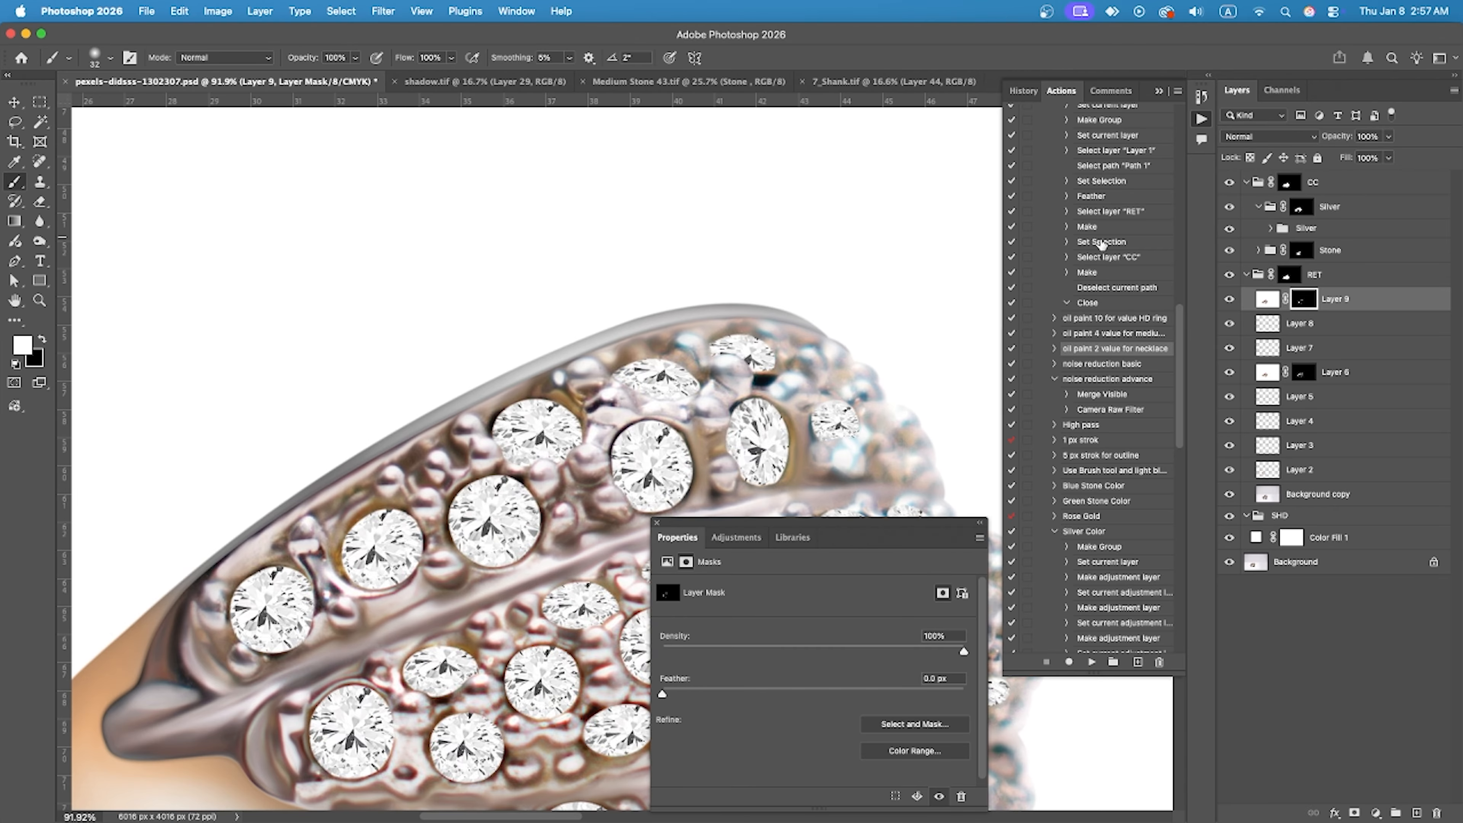
scroll(461, 403, down, 5)
scroll(438, 442, up, 5)
scroll(438, 442, up, 2)
click(1229, 299)
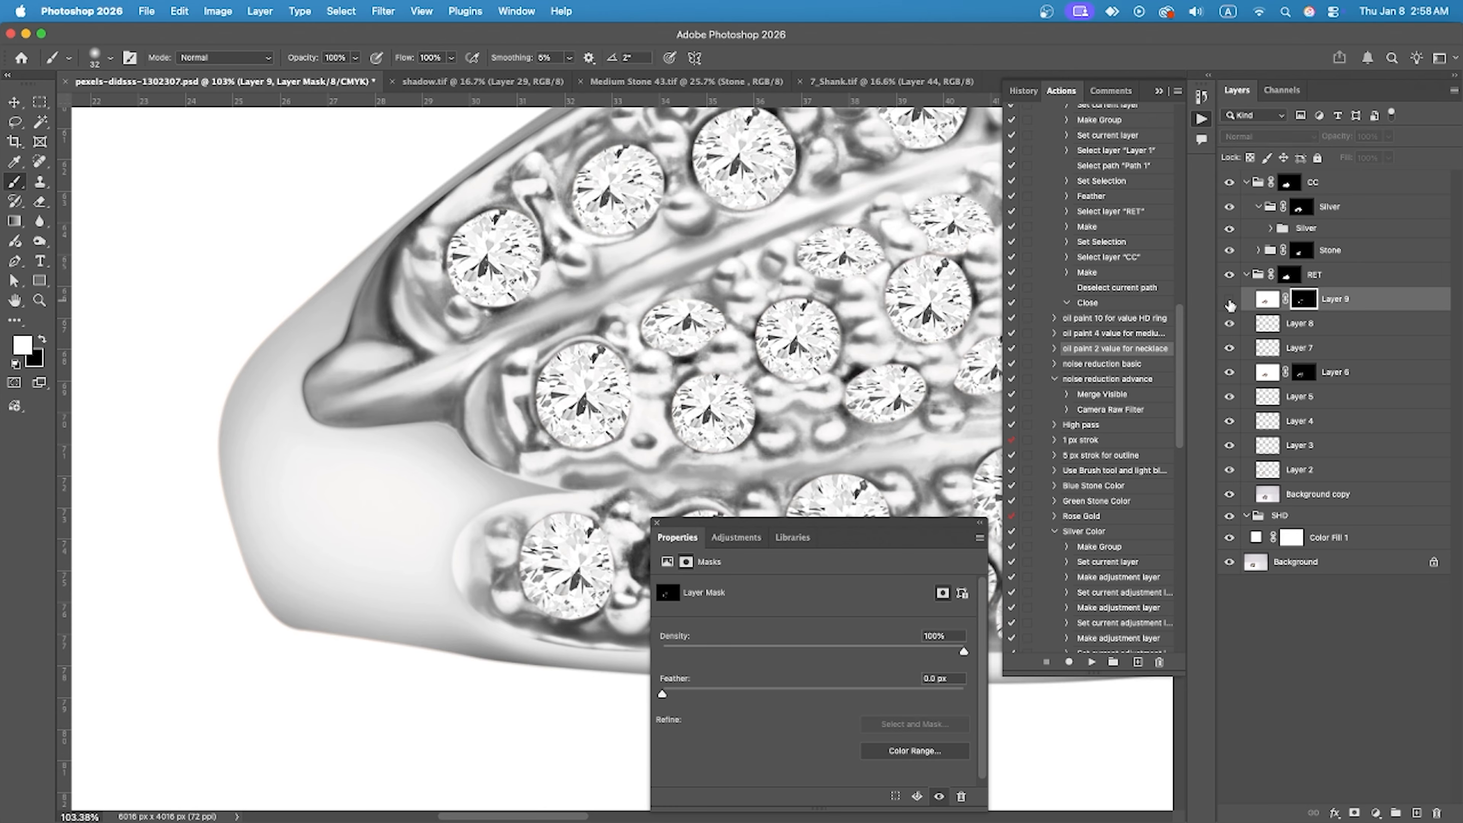
Add a new layer above Layer 9, hide the Silver and Stone groups, and begin blending the dark metal edge above the plain band.
scroll(817, 521, down, 3)
click(1416, 813)
right_click(14, 182)
click(82, 225)
click(1229, 207)
click(1229, 250)
scroll(337, 439, up, 8)
scroll(80, 416, down, 2)
scroll(506, 412, up, 3)
ctrl+alt+drag(511, 357, 483, 358)
scroll(560, 349, up, 2)
click(39, 221)
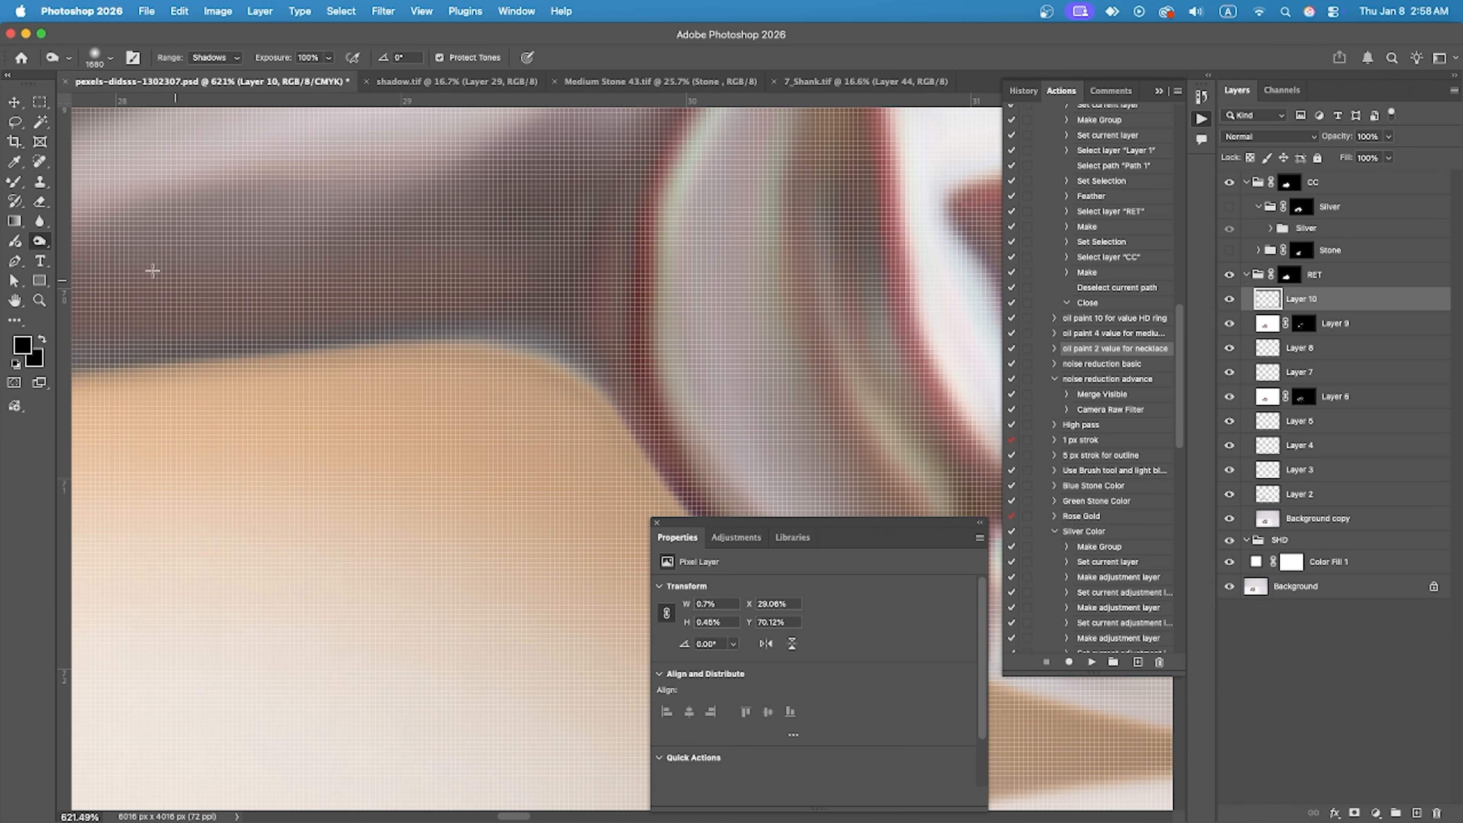
Switch to the Smudge tool at 25% strength, load Path 2 as a selection, and rework the metal edge on Layer 10.
right_click(40, 221)
click(107, 248)
scroll(570, 576, down, 1)
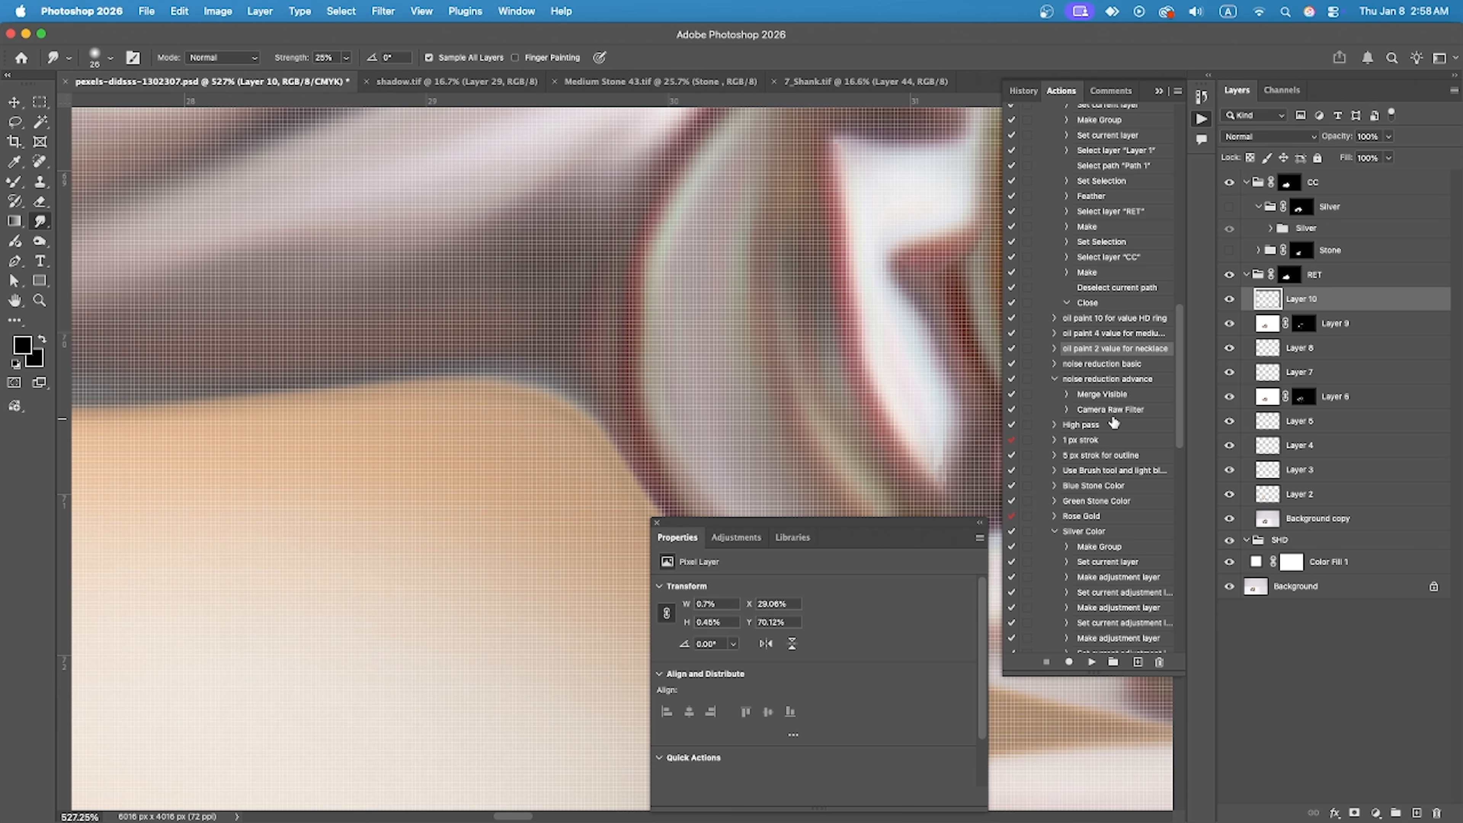
click(1310, 697)
click(1157, 90)
super+click(1019, 396)
click(1289, 275)
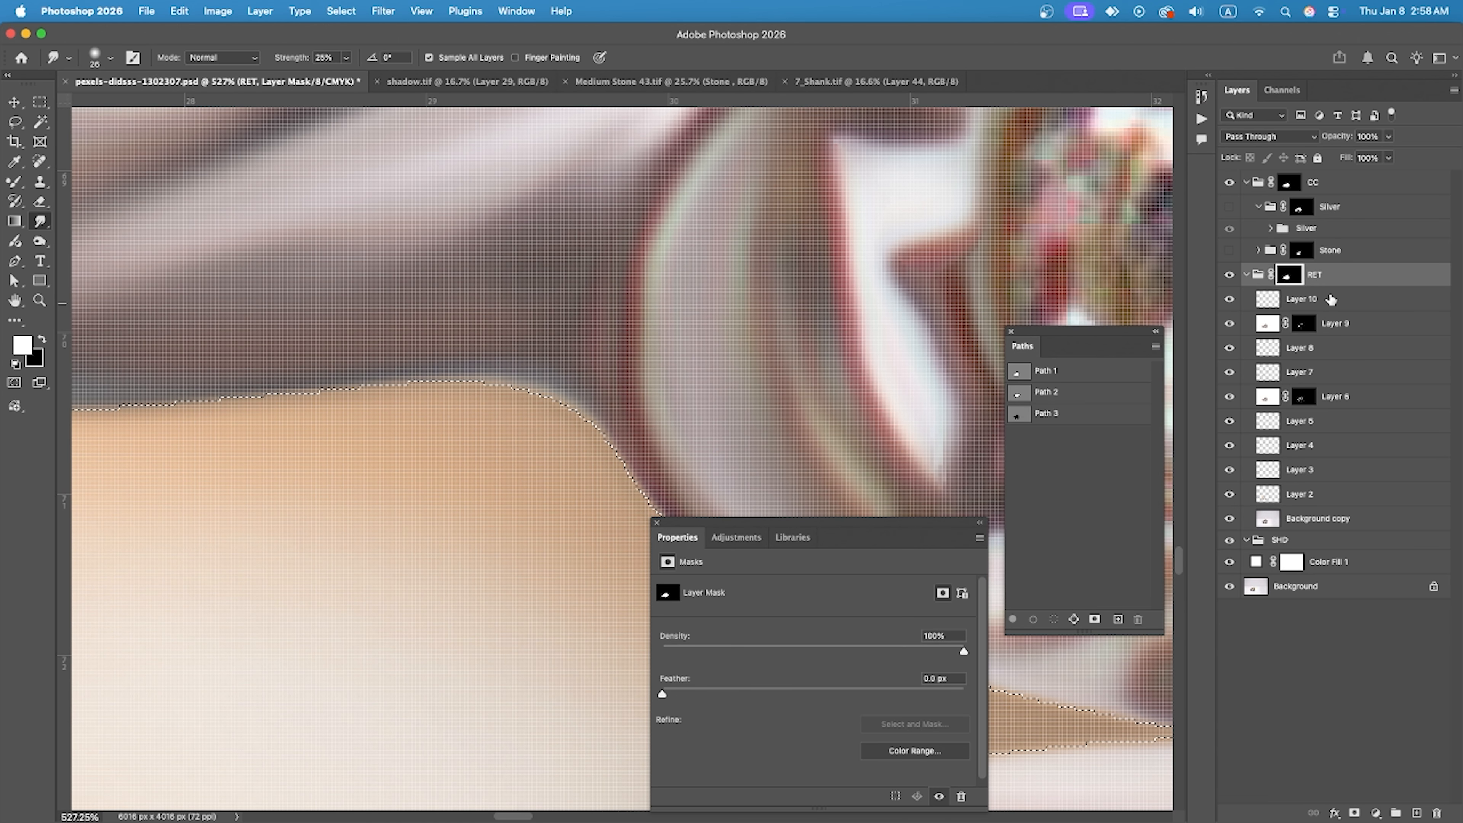
click(1334, 307)
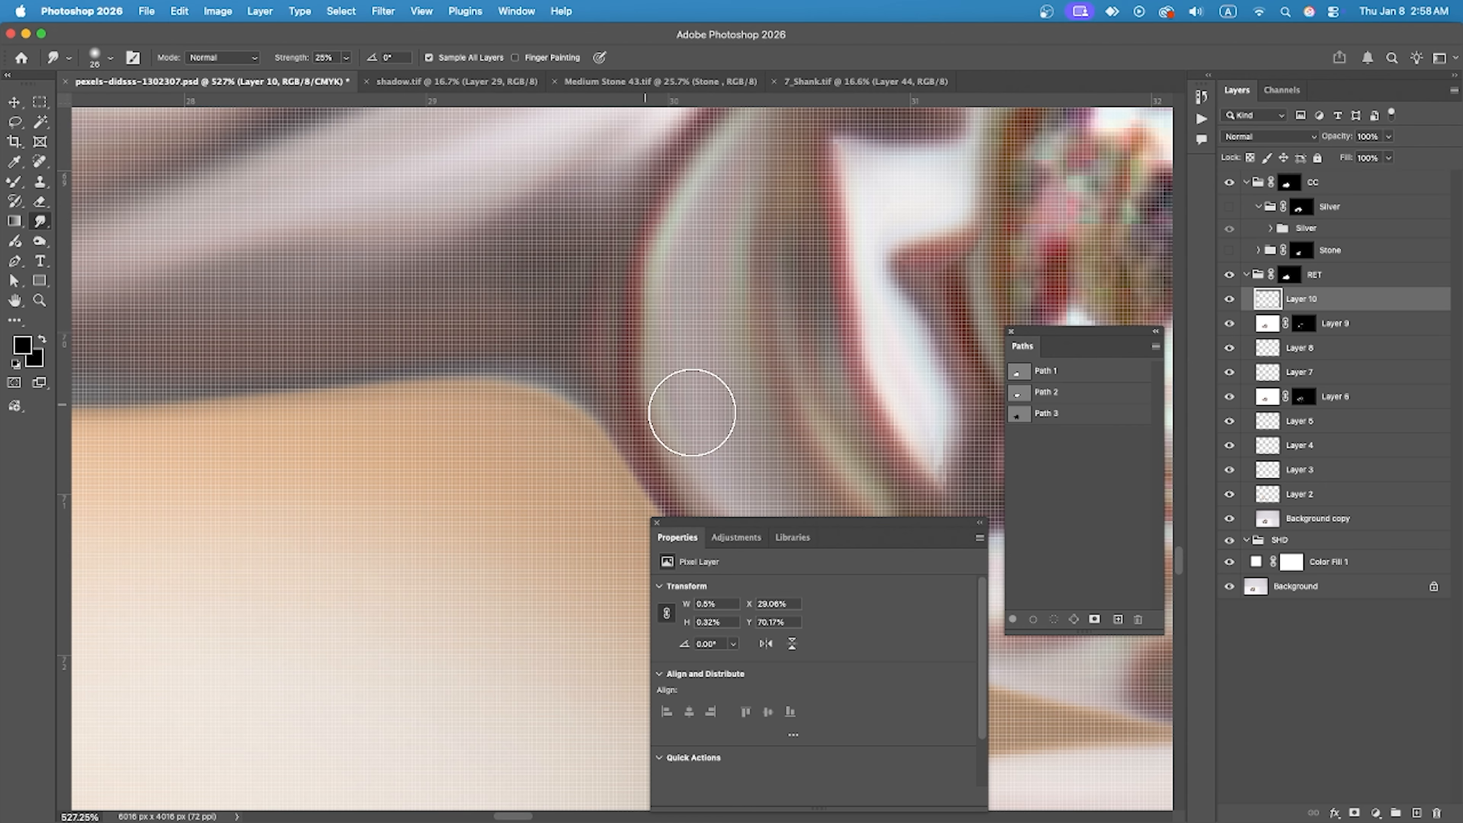
Smudge the rest of the pointed tip's edge smooth on Layer 10 and show the Silver and Stone groups again.
scroll(561, 382, down, 5)
scroll(556, 387, up, 5)
scroll(448, 316, down, 3)
scroll(568, 373, down, 4)
scroll(567, 373, down, 8)
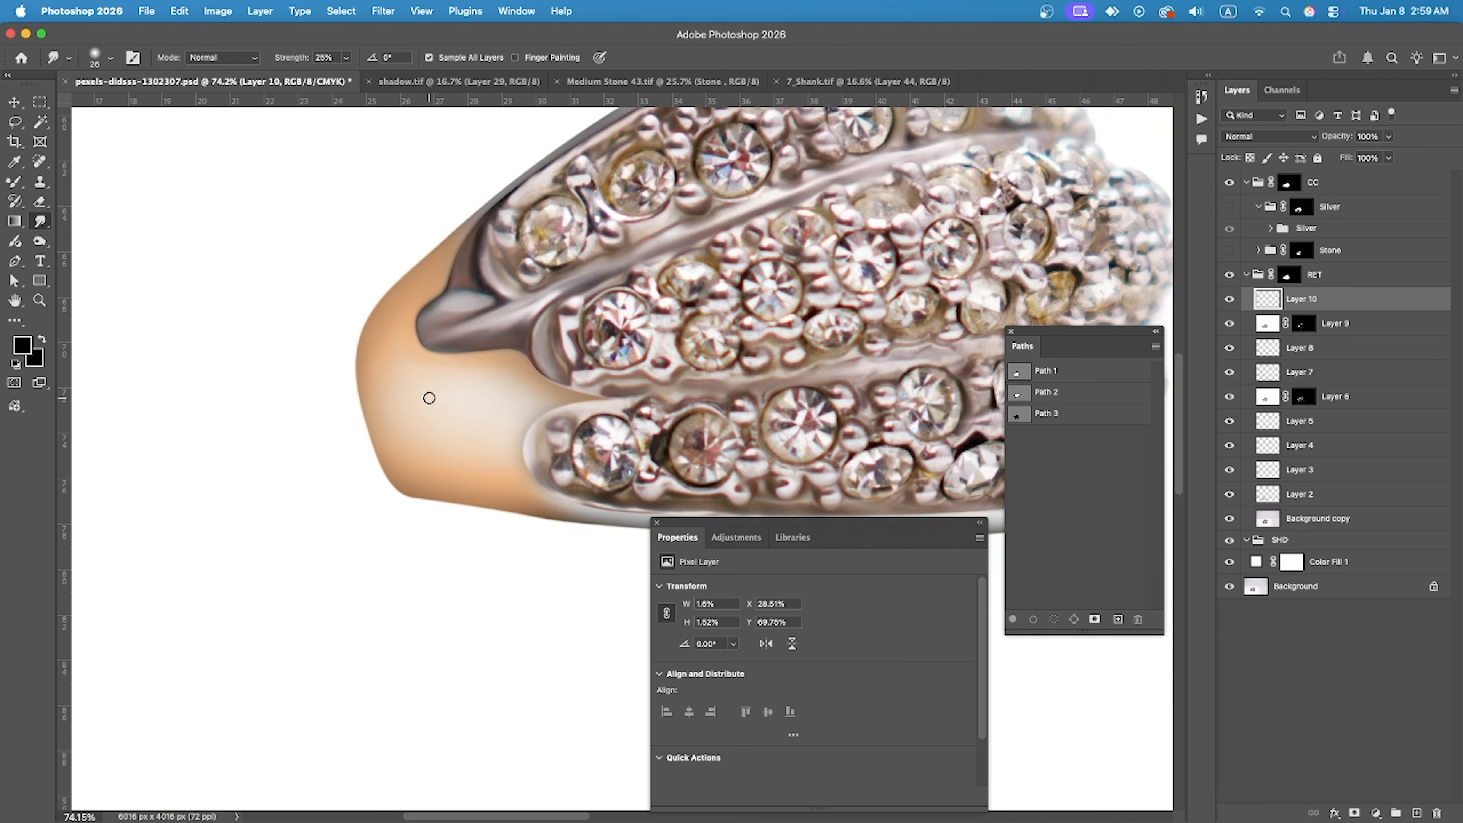
scroll(351, 435, down, 1)
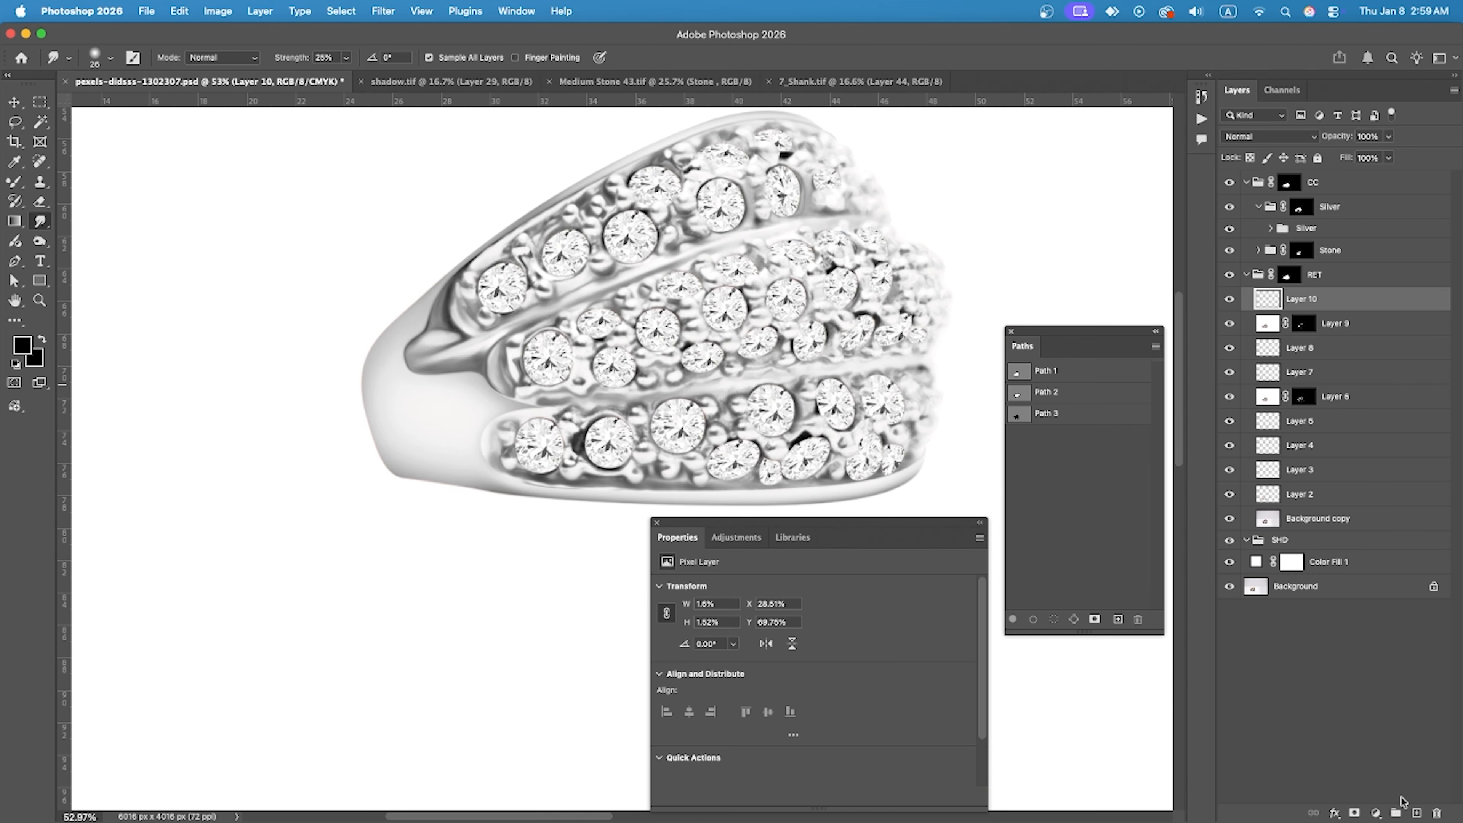
Try sharpening the metal with the High pass action, limiting its layer to the Silver group's mask area.
click(530, 15)
click(531, 69)
click(1091, 661)
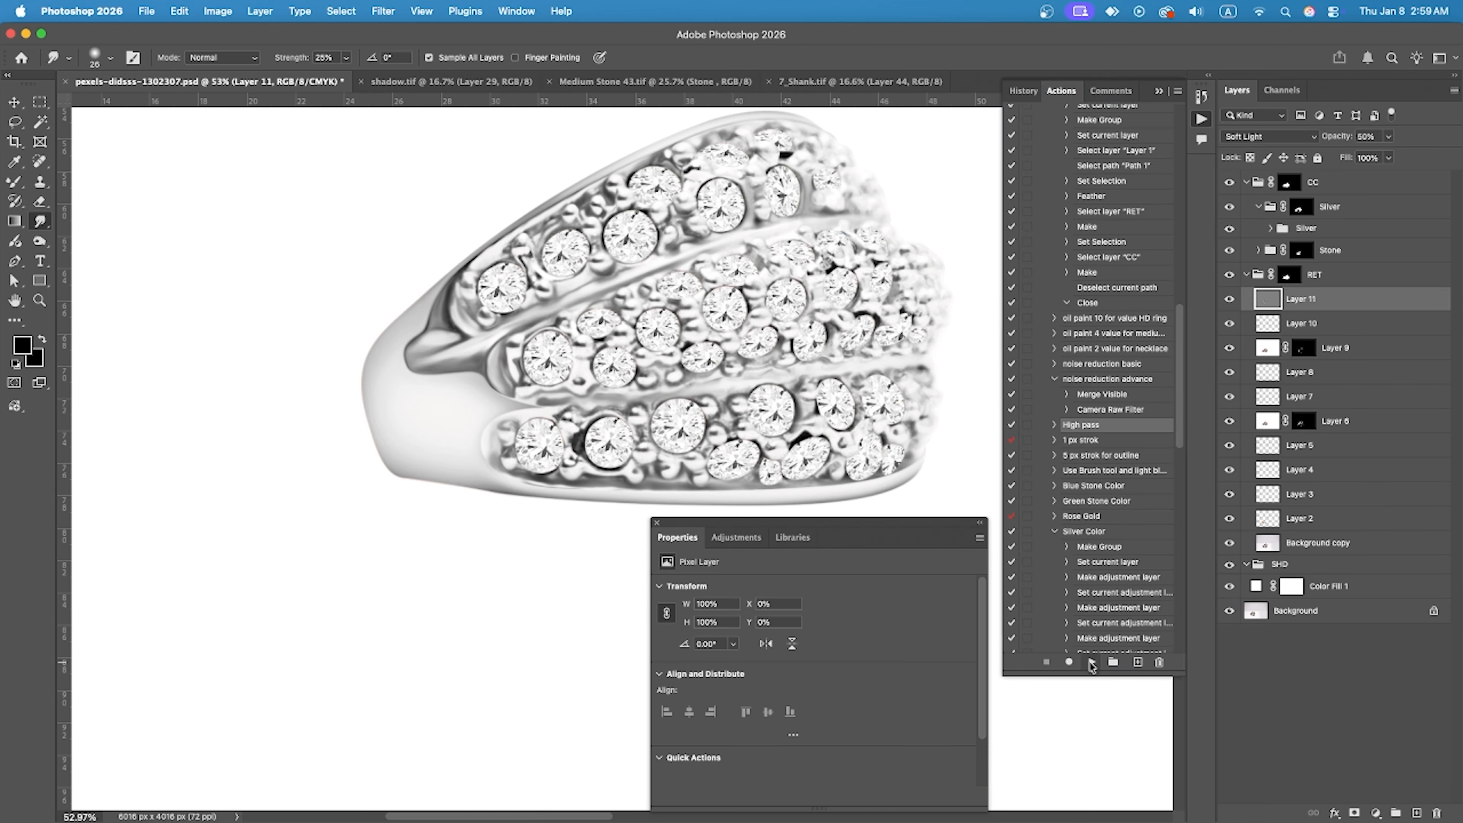
alt+click(1355, 813)
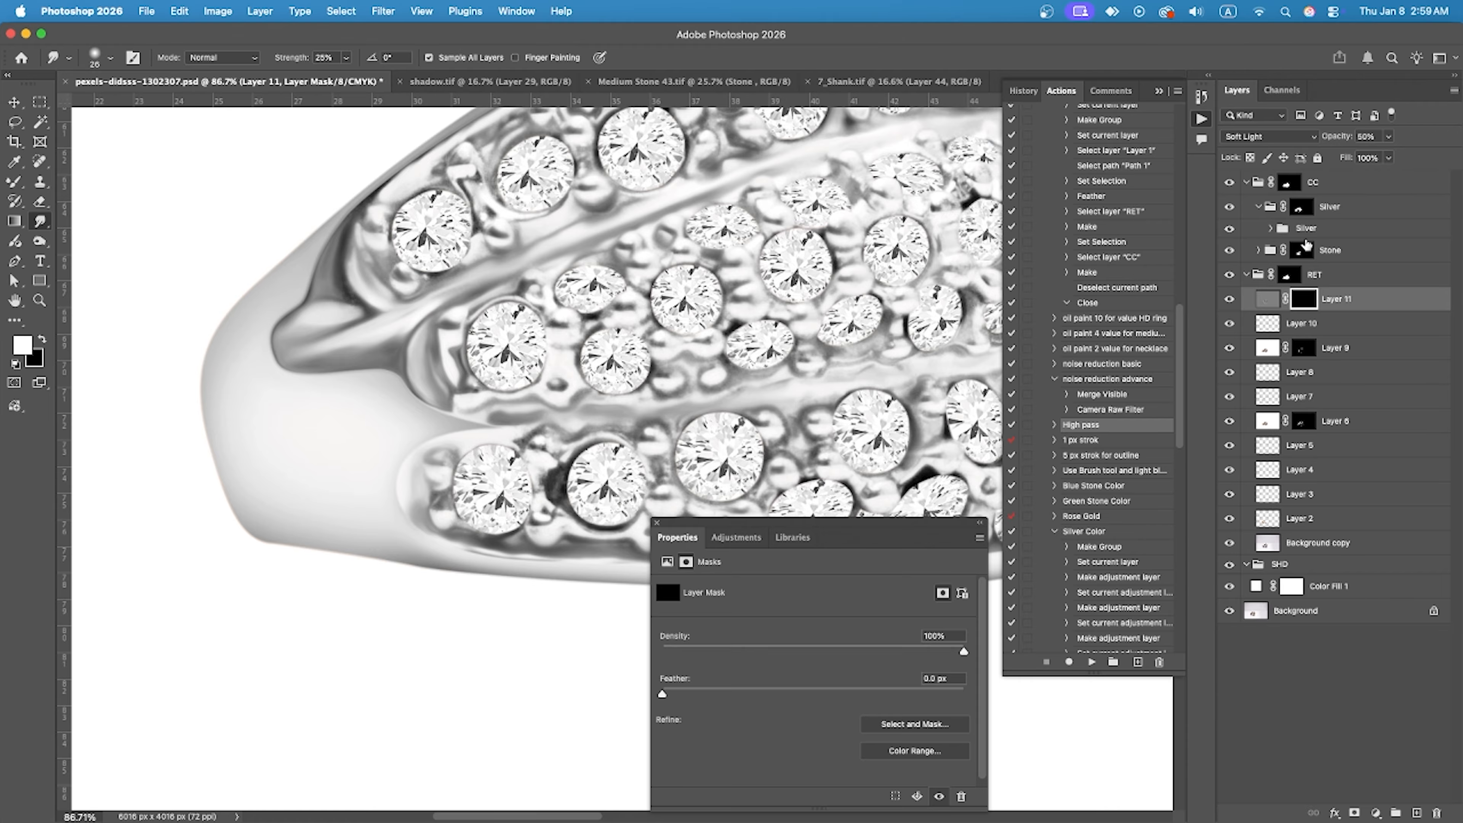
super+click(1306, 208)
scroll(786, 374, up, 10)
key(alt+BackSpace)
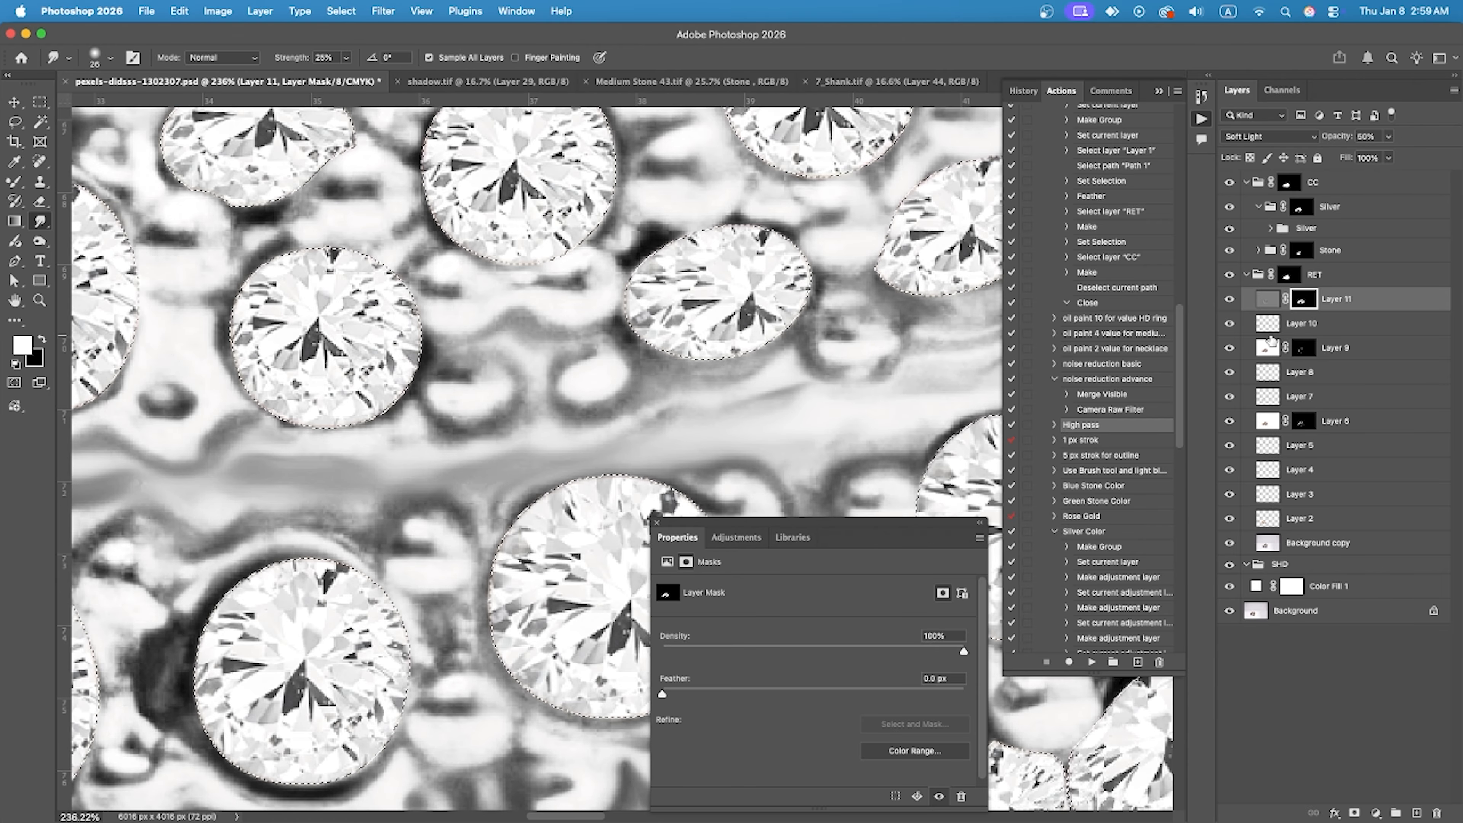
Deselect, compare the ring with and without the High pass layer, and delete that layer.
key(super+d)
key(super+minus)
key(super+minus)
key(super+minus)
click(1229, 300)
click(1228, 301)
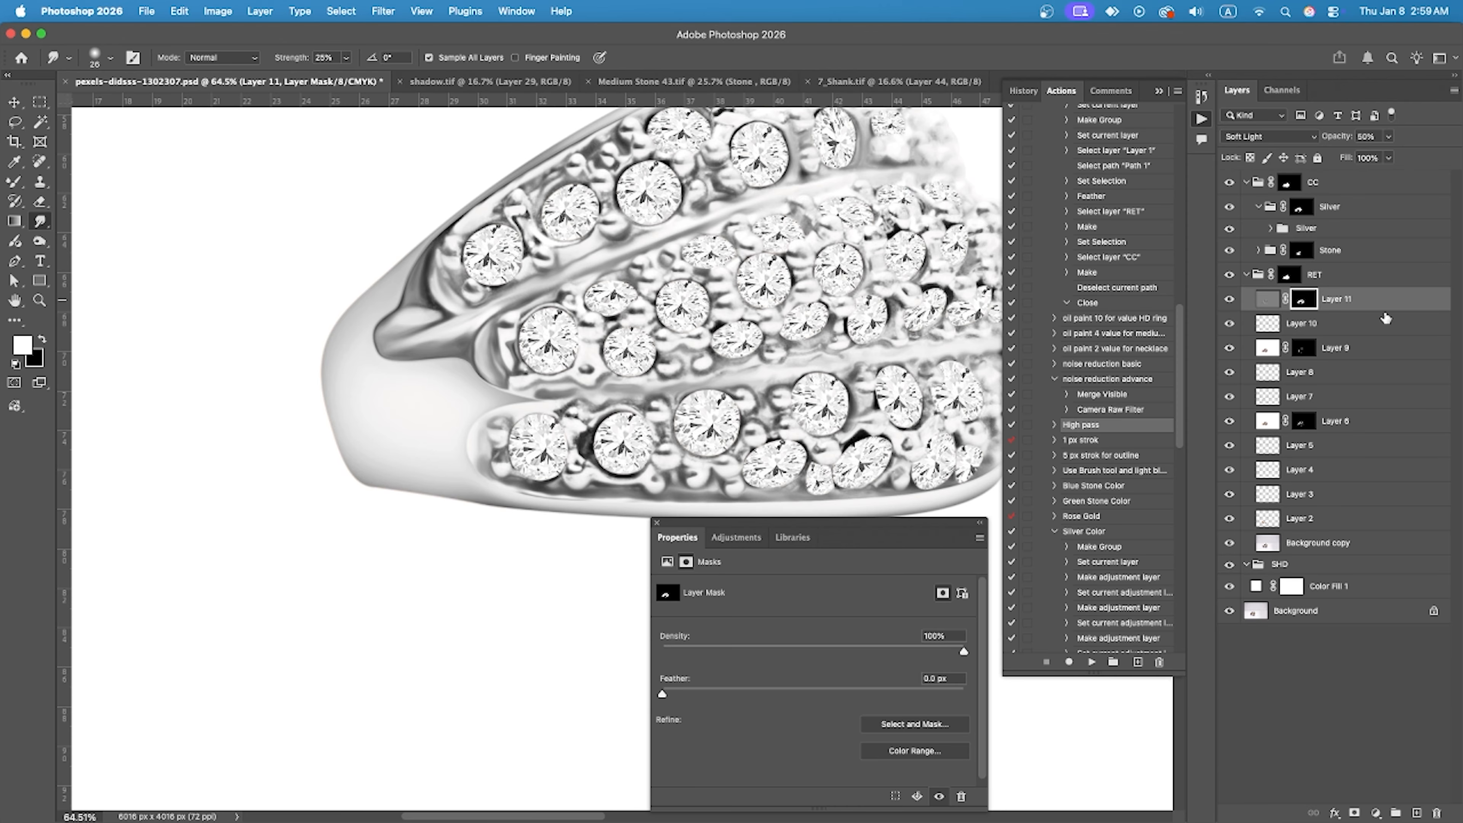
drag(1384, 309, 1436, 812)
Add a new layer, load the CC group's mask as a selection, and stroke it with a centered 2 px black outline.
scroll(403, 525, down, 3)
click(1231, 300)
click(1417, 813)
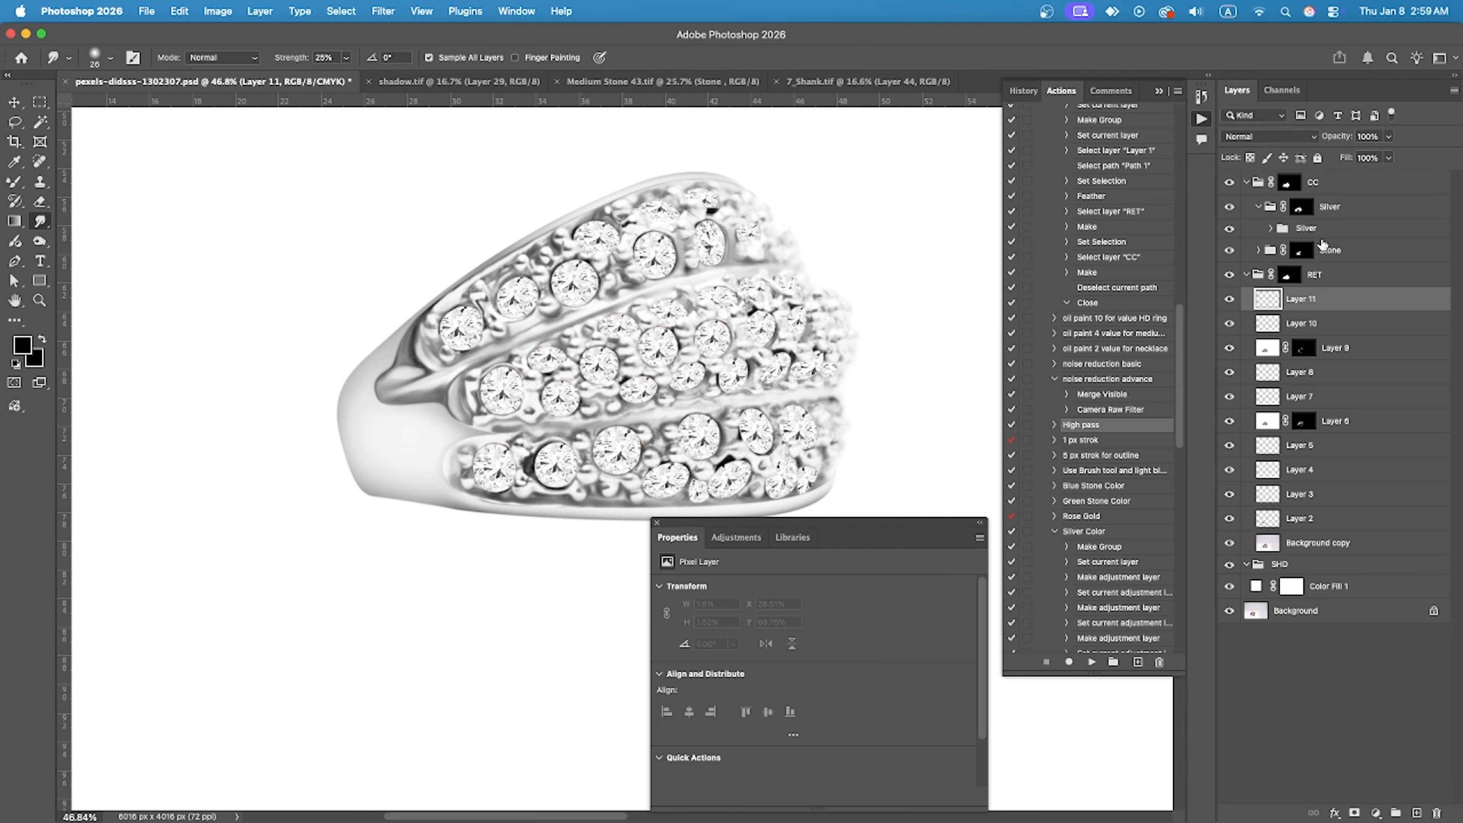
super+click(1291, 187)
click(1229, 226)
click(1229, 226)
click(179, 11)
click(199, 271)
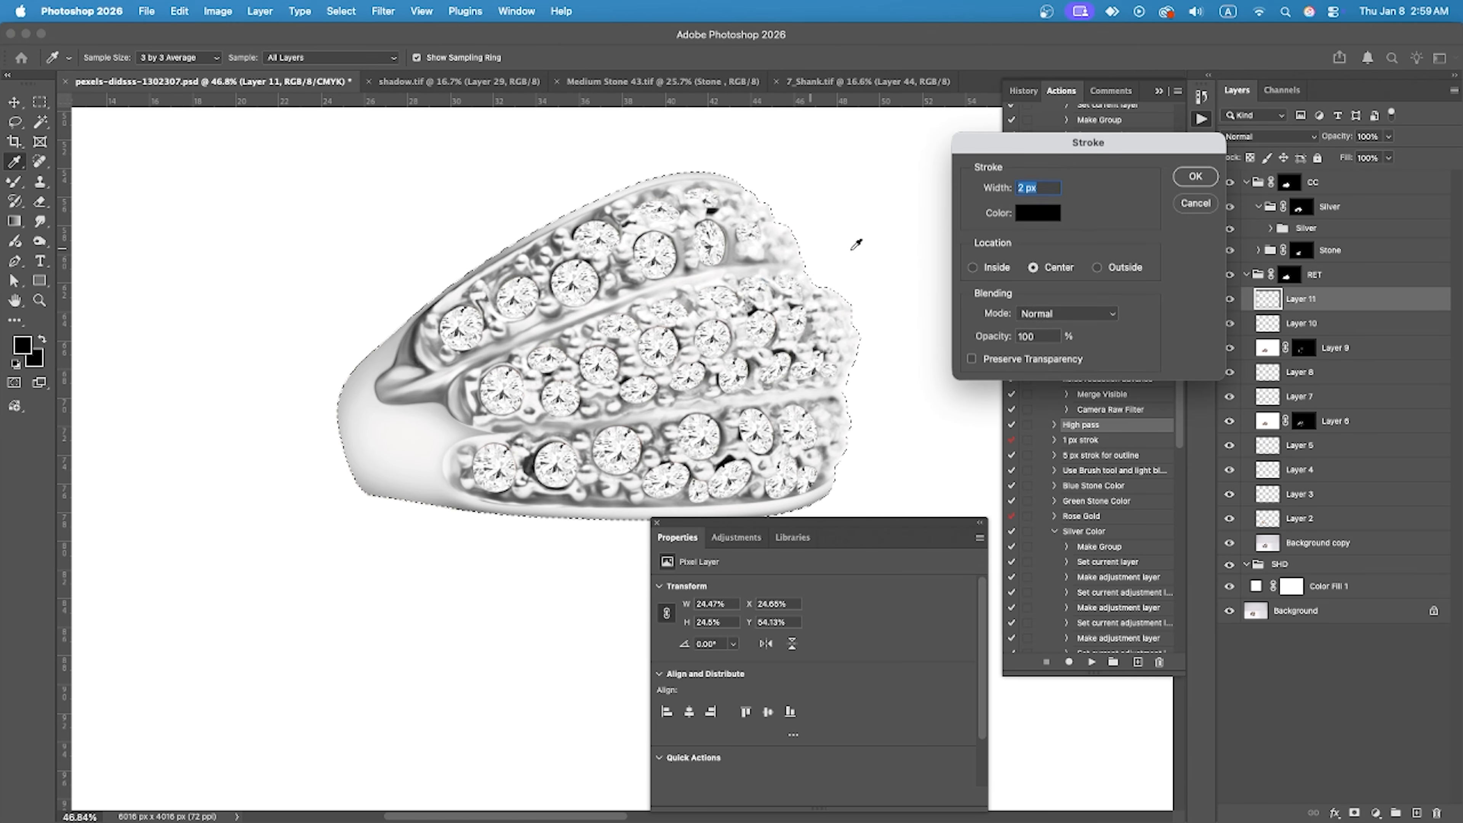
click(1191, 176)
Apply a Gaussian Blur with a 4 pixel radius to the ring's outline on Layer 11.
click(387, 11)
mouse_move(513, 484)
click(619, 497)
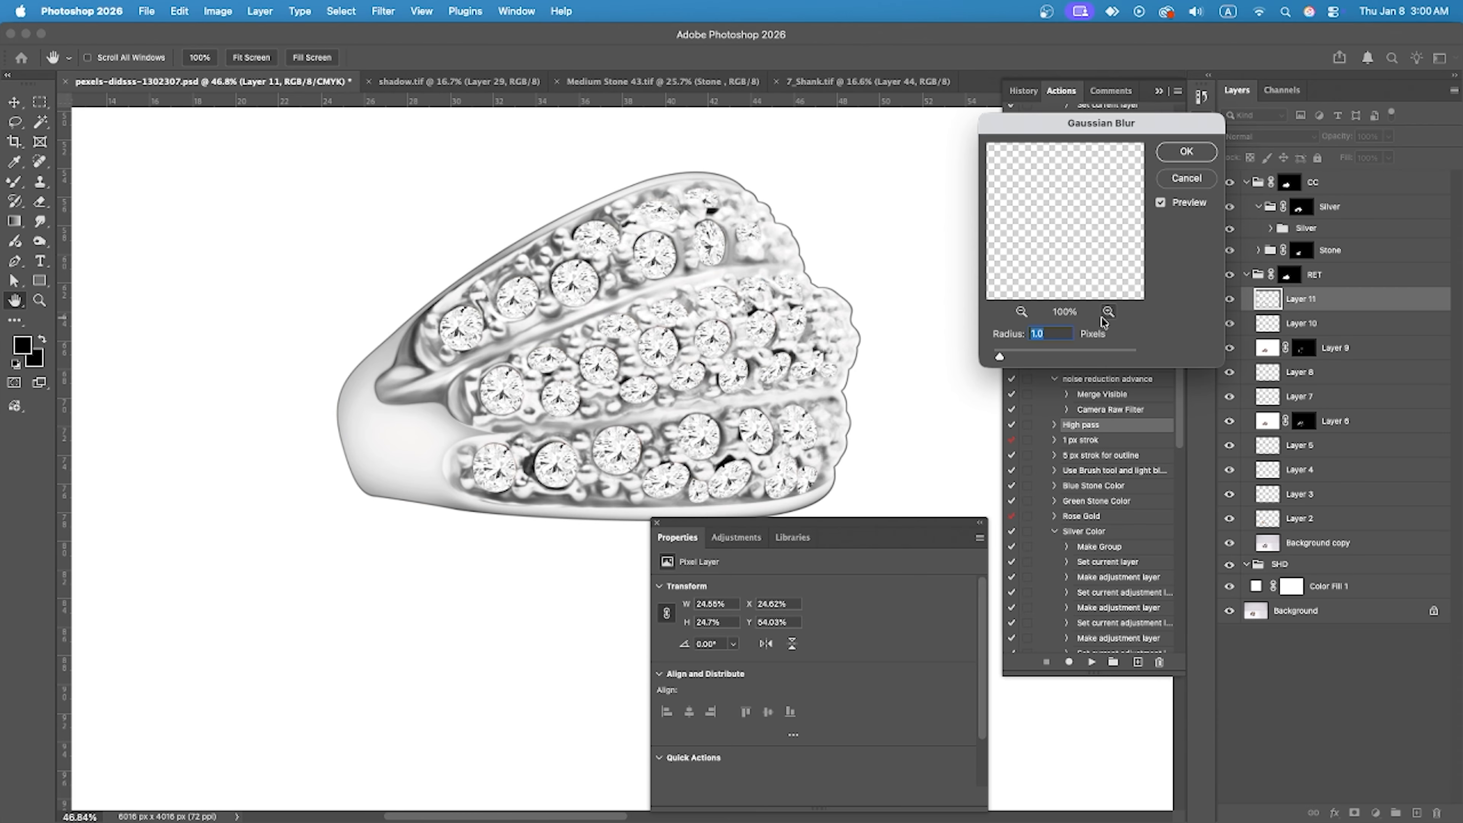
text(4)
click(1187, 178)
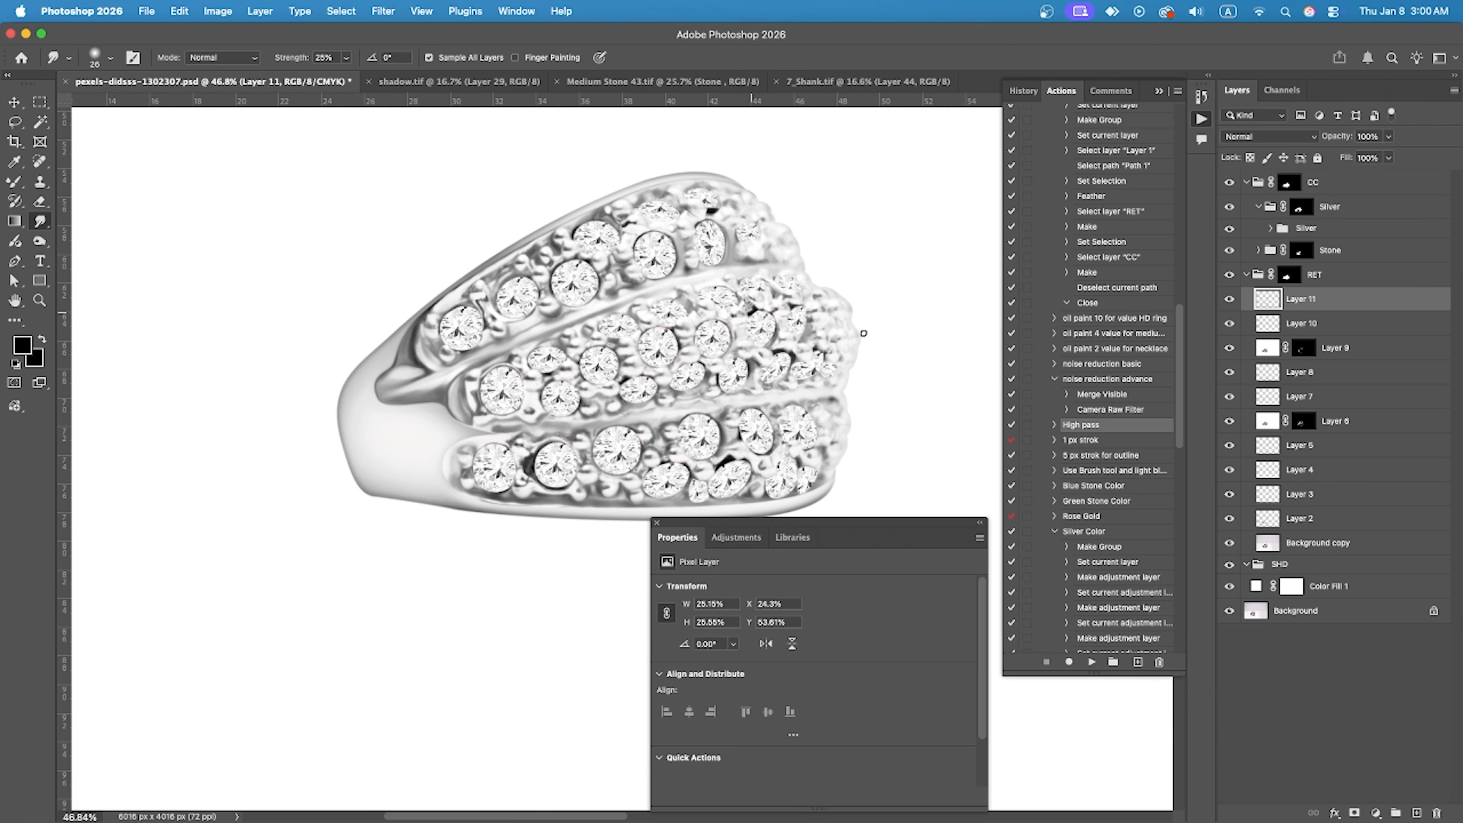
Compare the ring with and without the blurred outline and set Layer 11's opacity to 68%.
click(1229, 299)
click(1229, 299)
scroll(795, 247, up, 5)
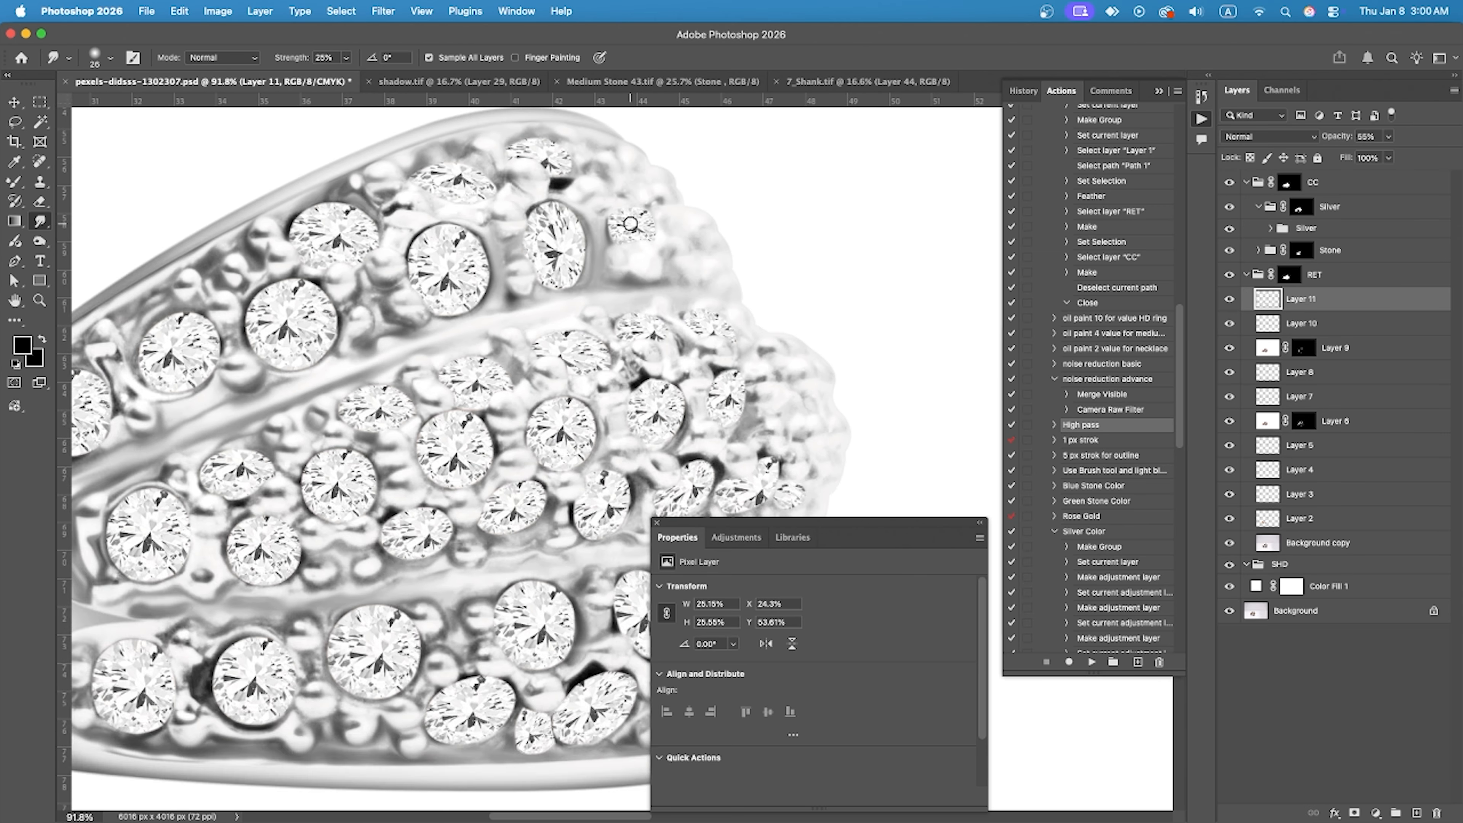
scroll(662, 319, down, 3)
click(1389, 136)
drag(1410, 160, 1399, 160)
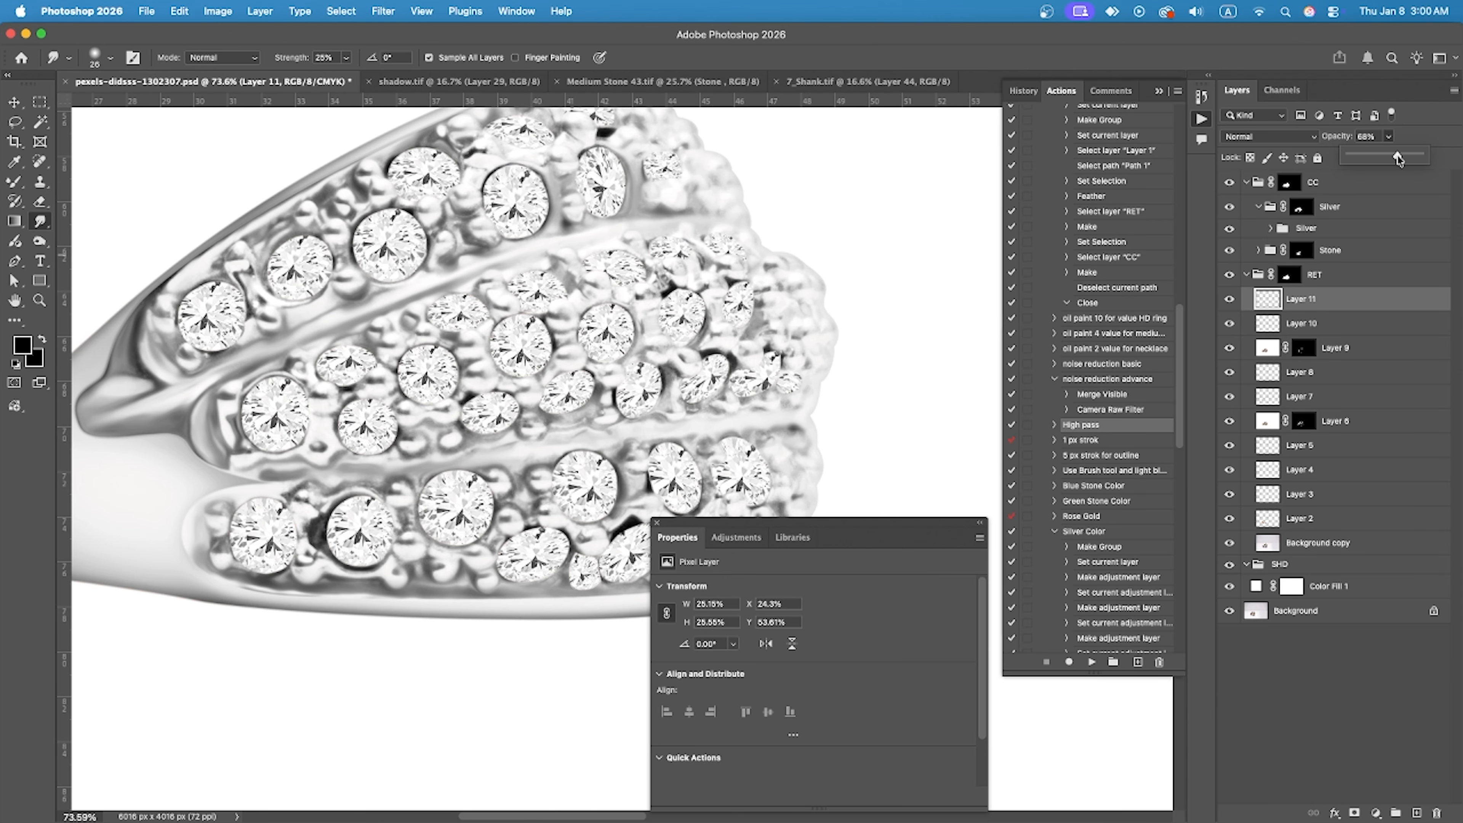
Set Layer 11's opacity to 65% and clear the layer selection.
text(656)
click(1341, 686)
scroll(562, 334, down, 5)
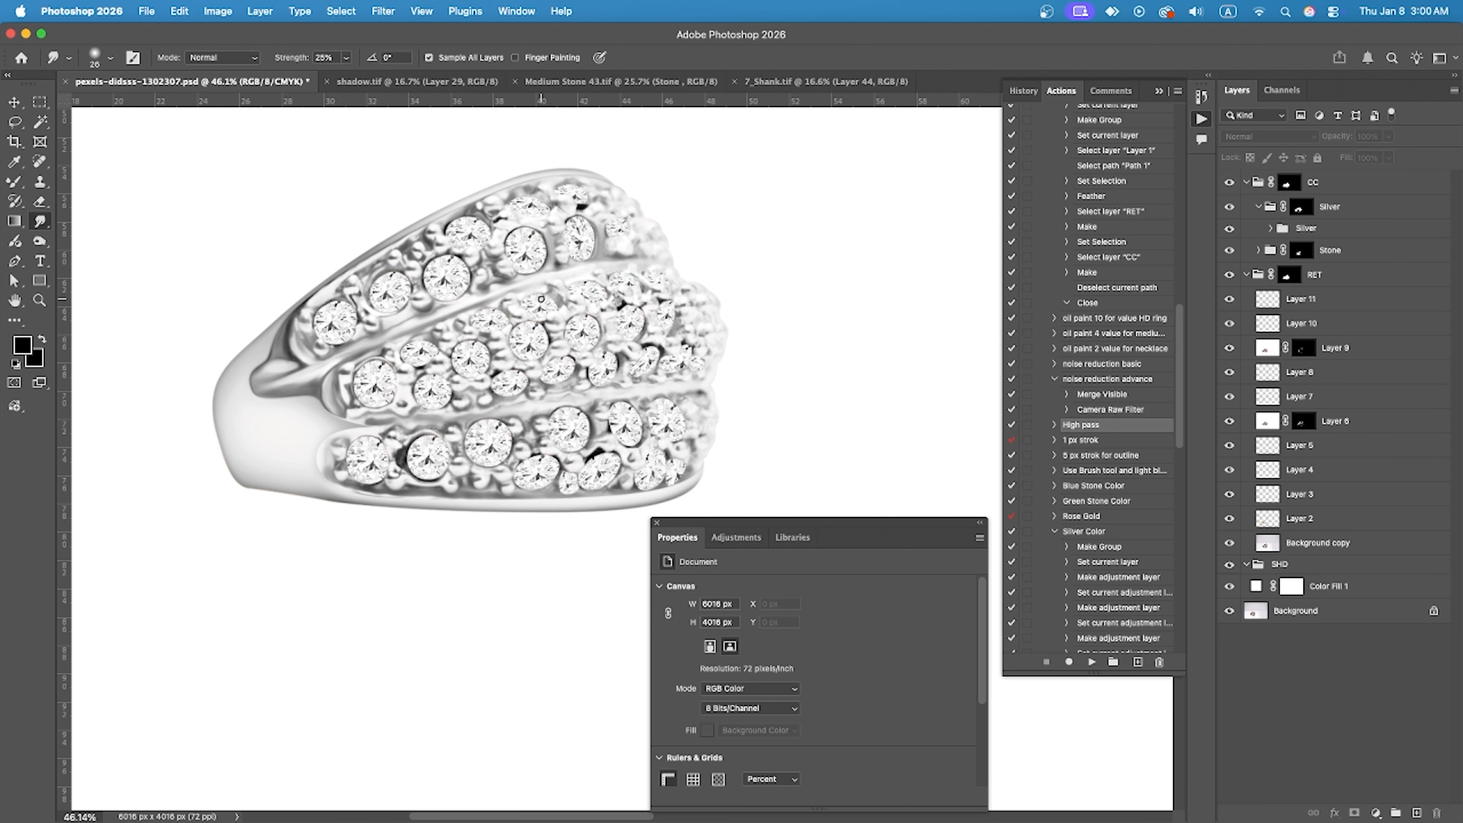
Compare the retouched ring with the original Background, collapsing the CC and RET groups for it and expanding them again.
click(1246, 182)
click(1246, 206)
alt+click(1229, 275)
alt+click(1229, 275)
scroll(691, 330, down, 5)
scroll(691, 330, up, 5)
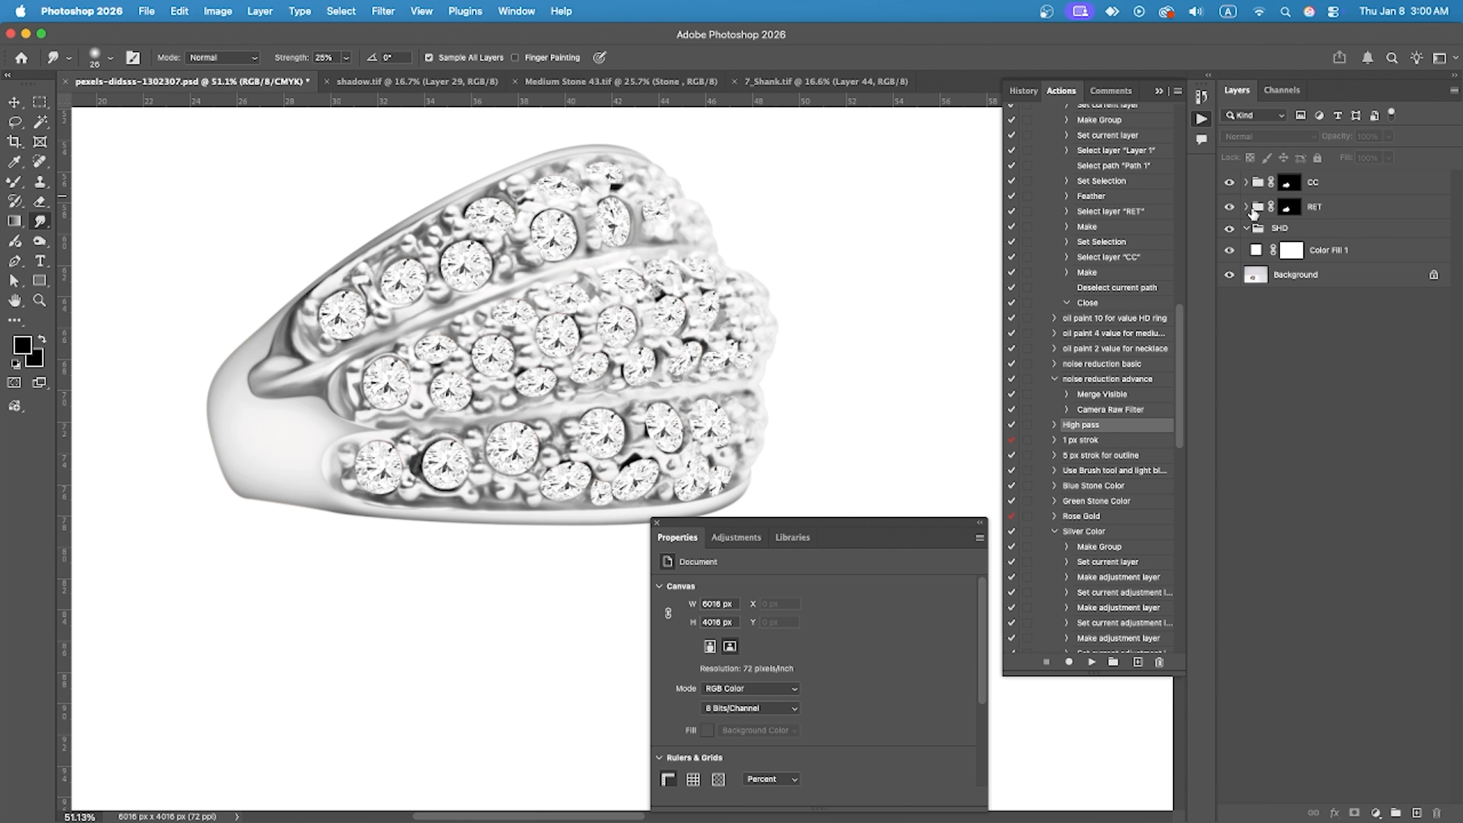
click(1247, 207)
click(1267, 232)
click(1247, 207)
click(1246, 206)
click(1246, 182)
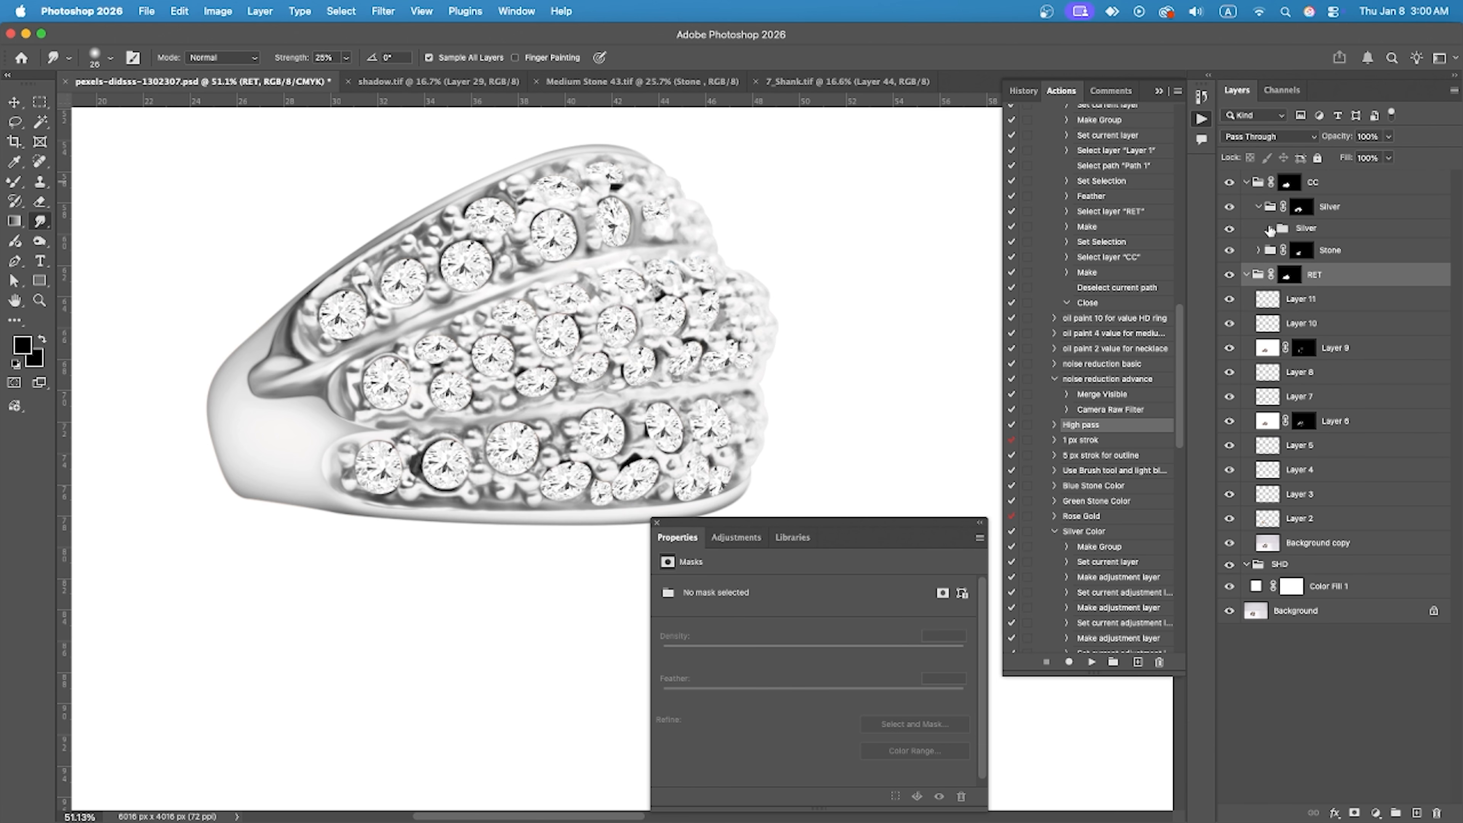
Add a Selective Color adjustment above Exposure 2 in the Silver group and move it below Color Fill 1.
click(1270, 228)
click(1353, 249)
click(1376, 812)
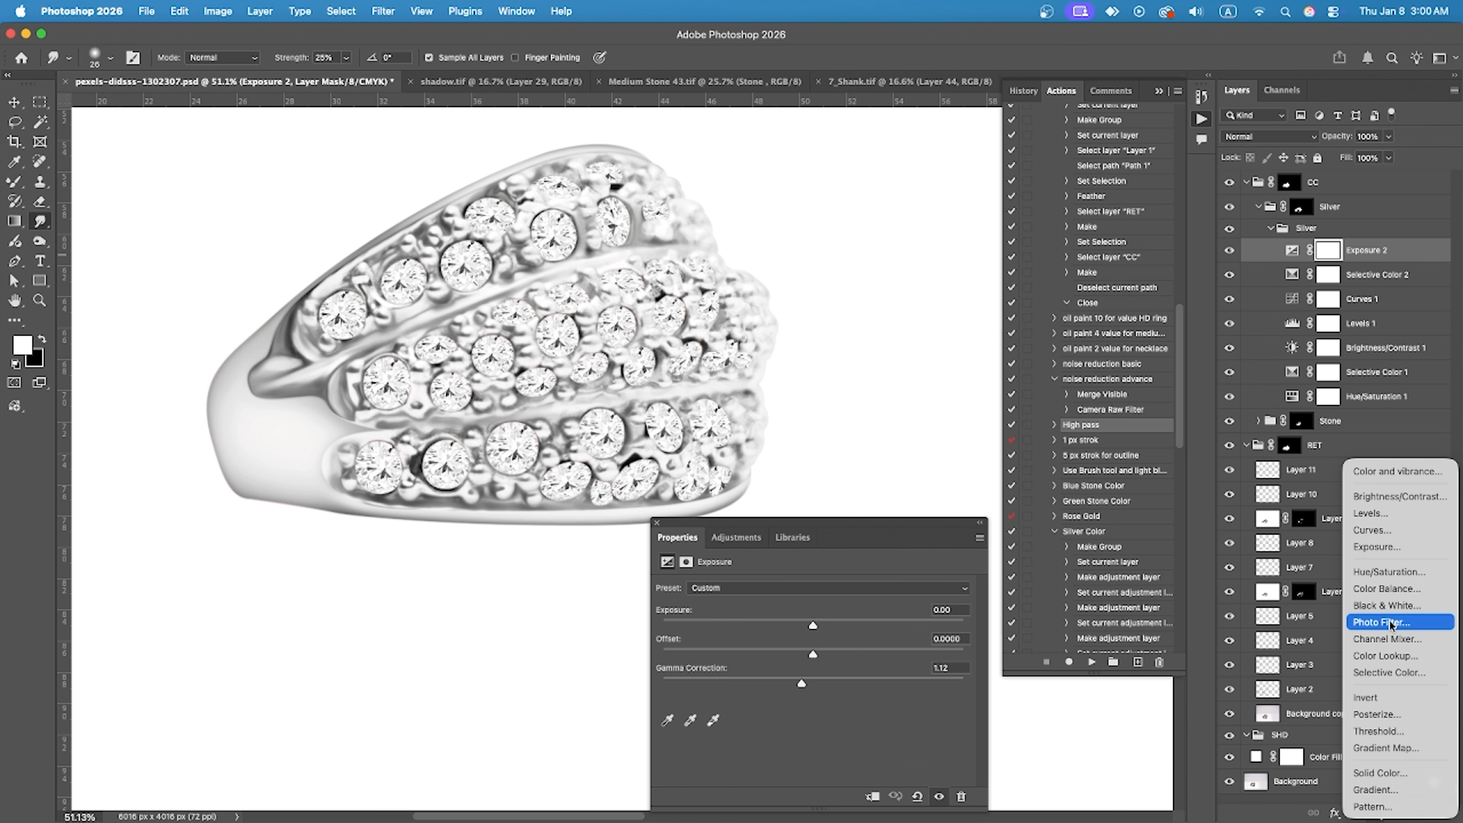
click(1388, 672)
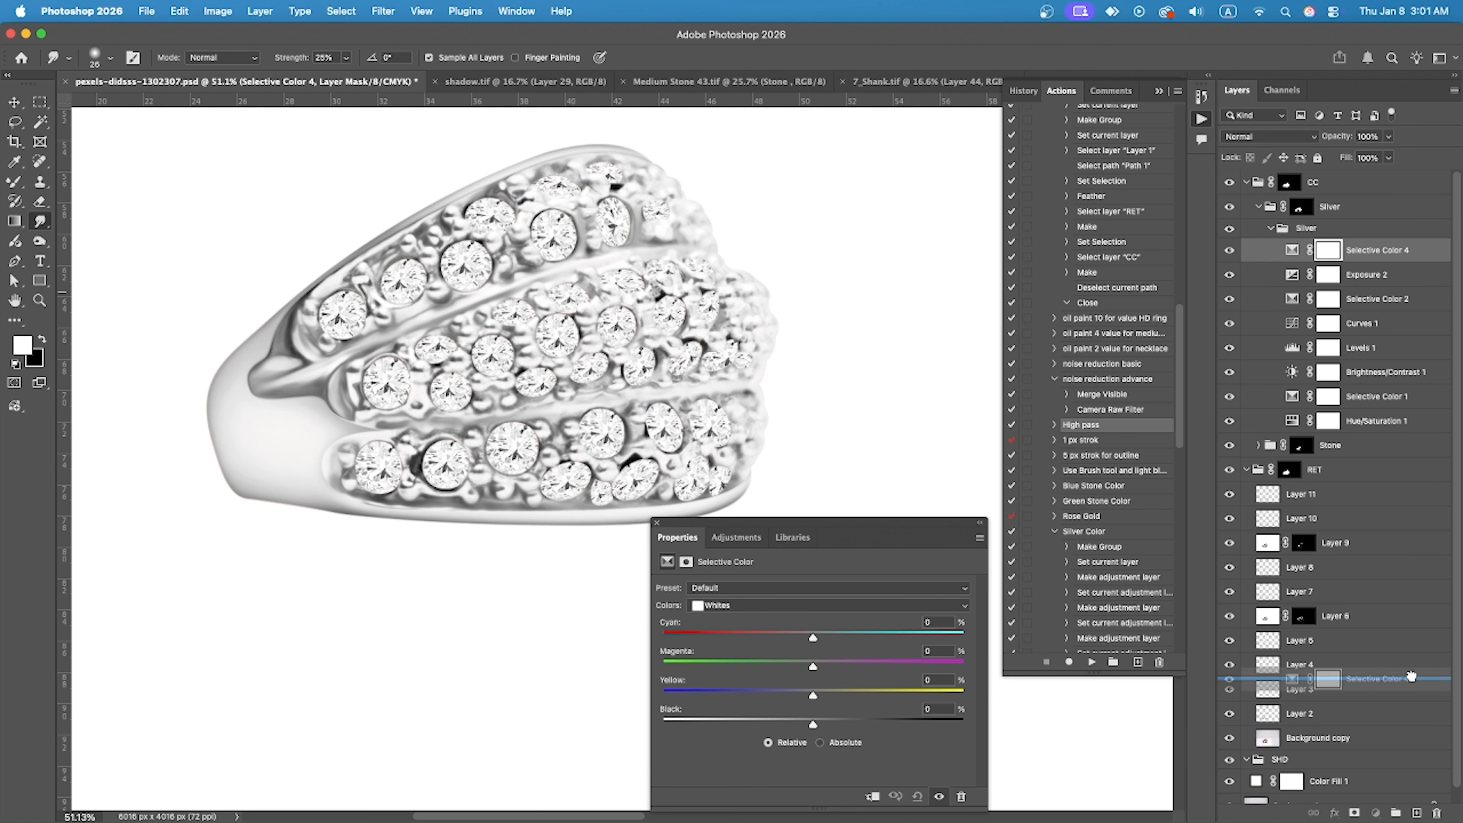
click(1271, 228)
Add a Selective Color adjustment layer directly above the blurred outline layer in the RET group.
click(1300, 298)
click(1376, 812)
click(1386, 713)
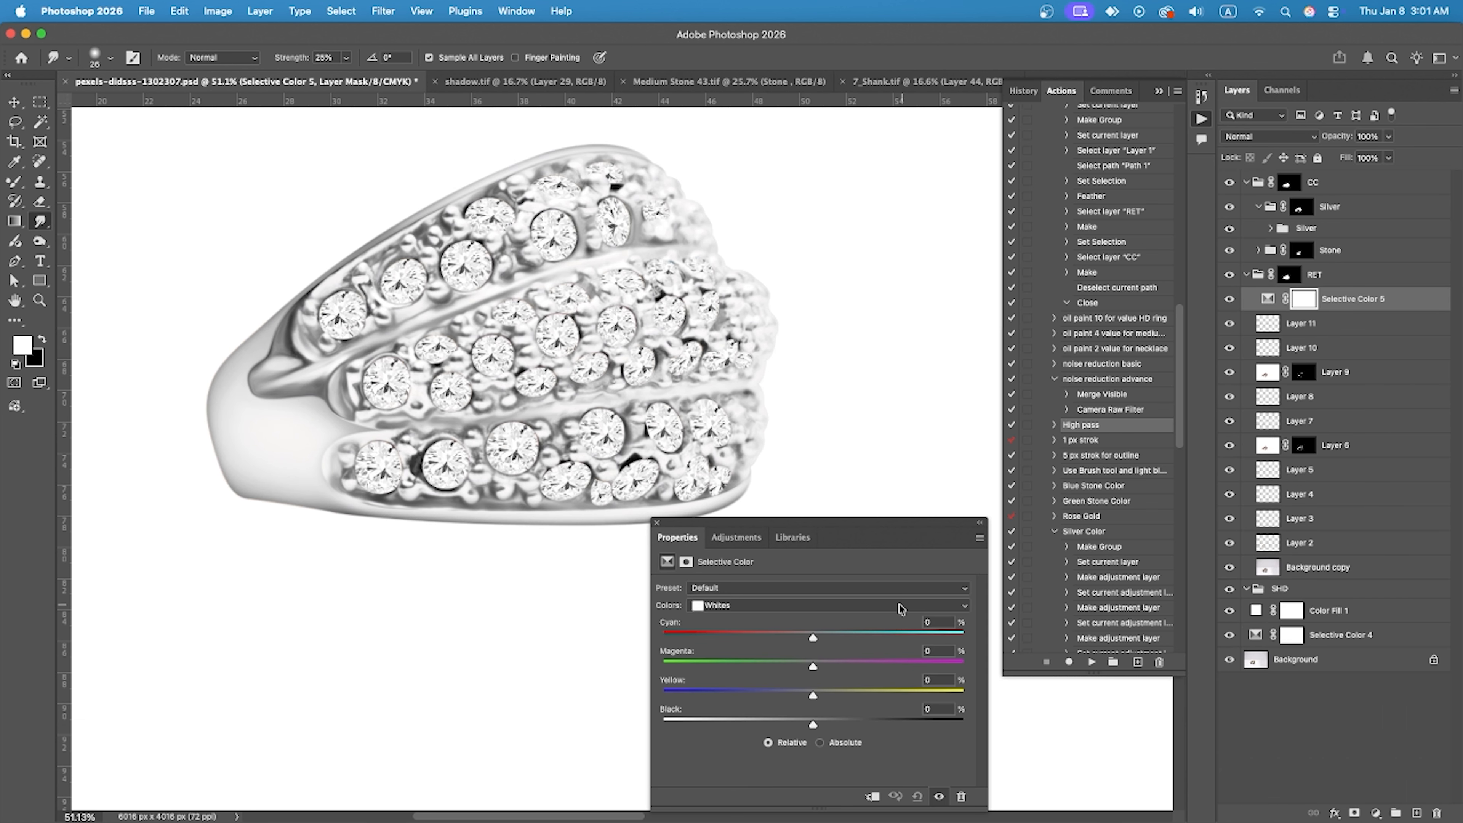
Try Black values of -17%, -12% and 10% for the Neutrals, comparing the ring with and without the adjustment.
mouse_move(813, 726)
mouse_down()
mouse_move(774, 727)
mouse_move(825, 727)
mouse_move(787, 727)
mouse_up()
scroll(674, 306, down, 2)
key(super+z)
click(824, 605)
click(829, 620)
scroll(805, 738, down, 3)
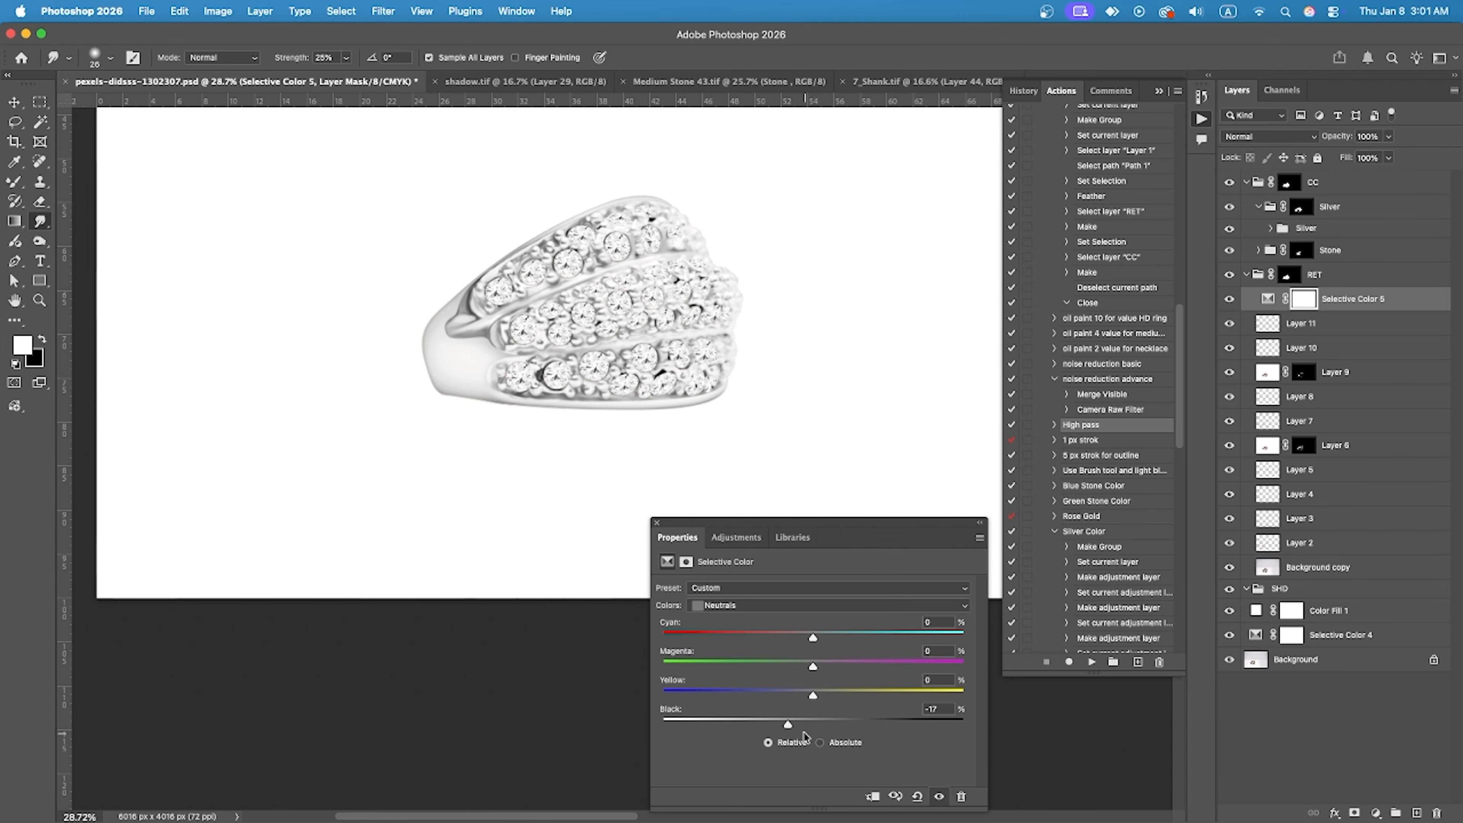
click(934, 798)
click(934, 798)
scroll(719, 260, up, 1)
click(938, 797)
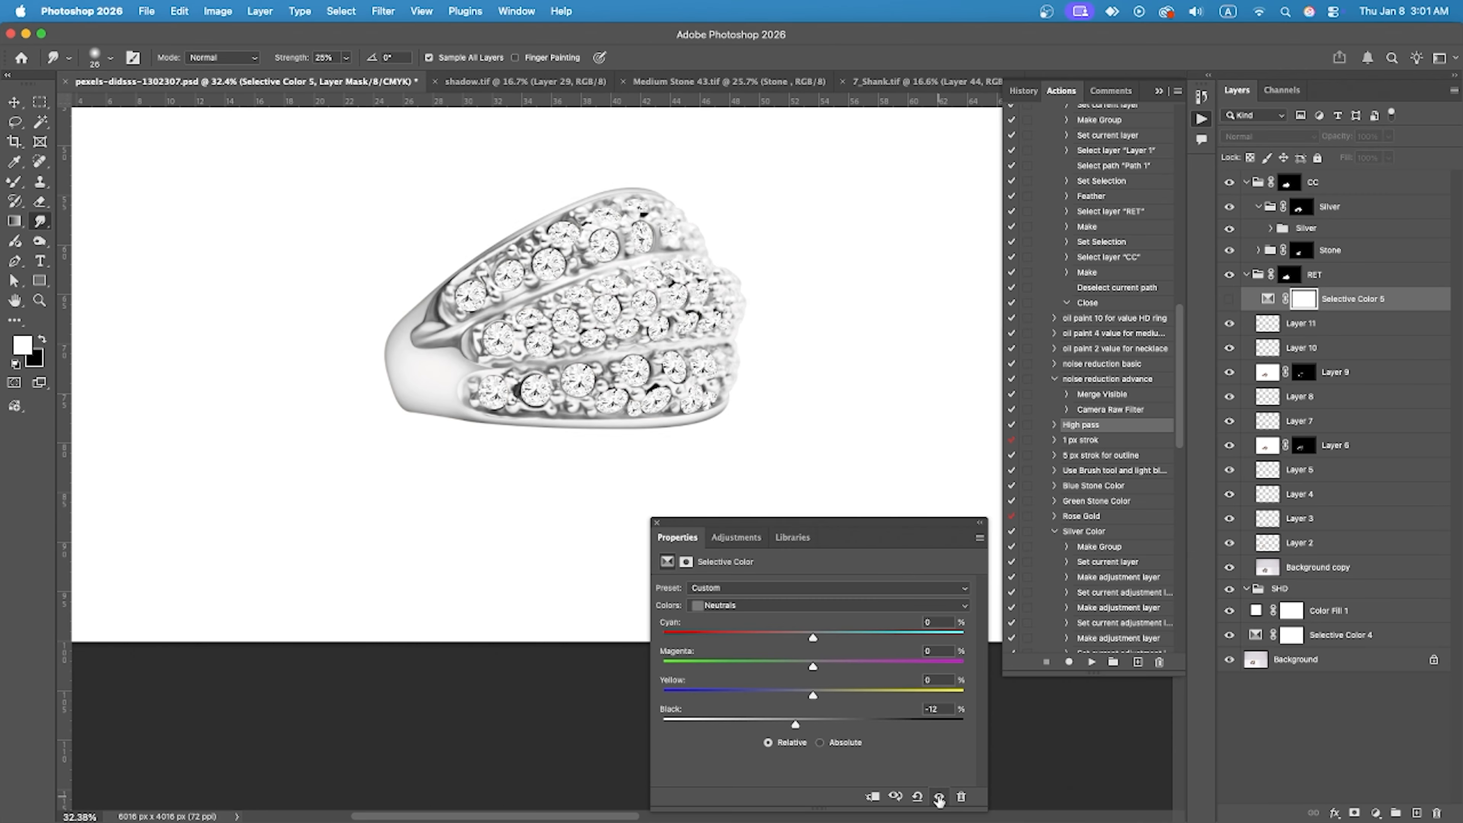
click(939, 797)
Try a Black value of -28% for the Whites in the Selective Color adjustment.
click(830, 605)
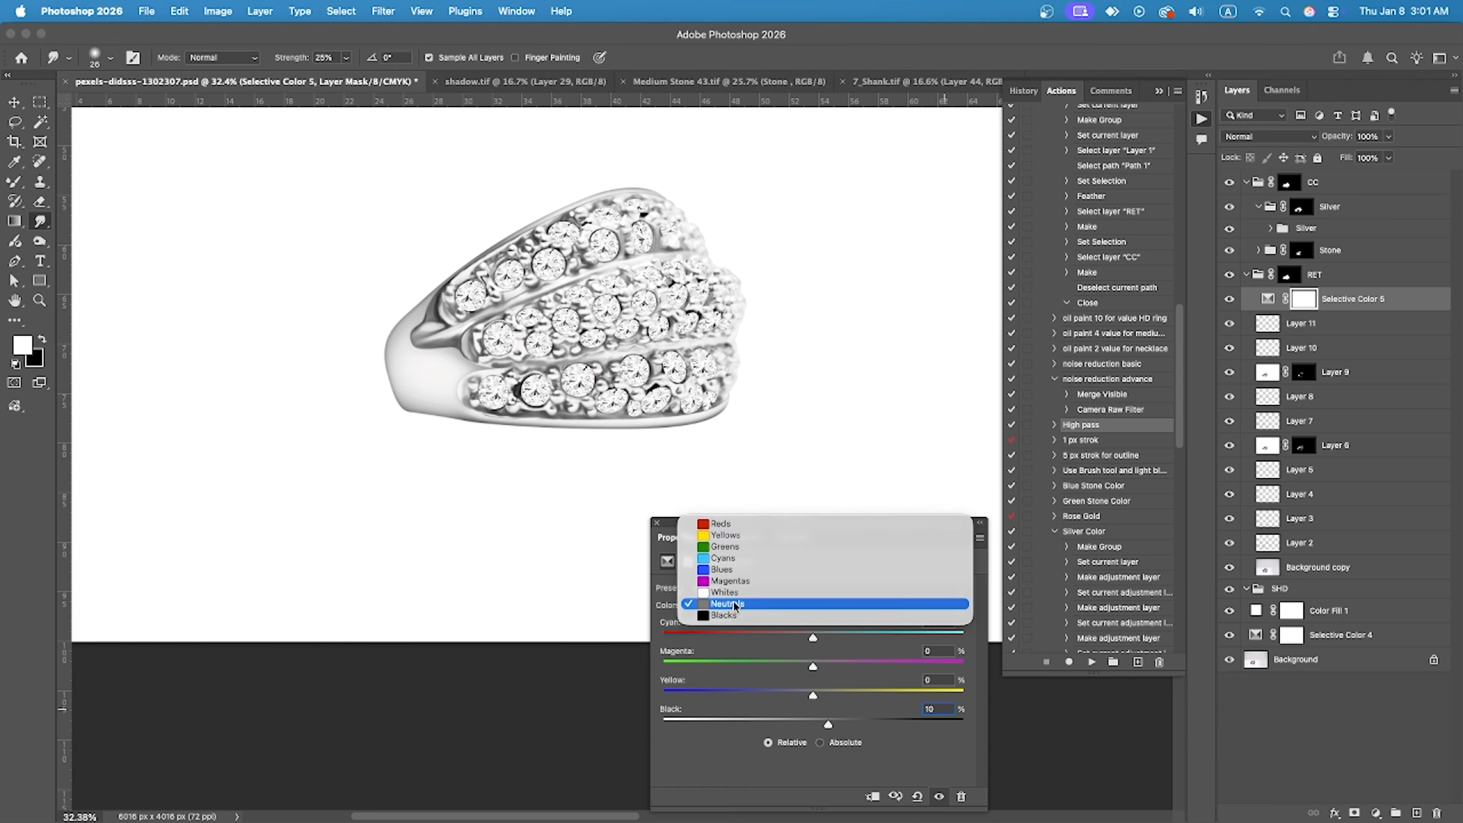
click(830, 621)
click(794, 611)
click(798, 579)
drag(813, 725, 772, 724)
scroll(603, 332, up, 3)
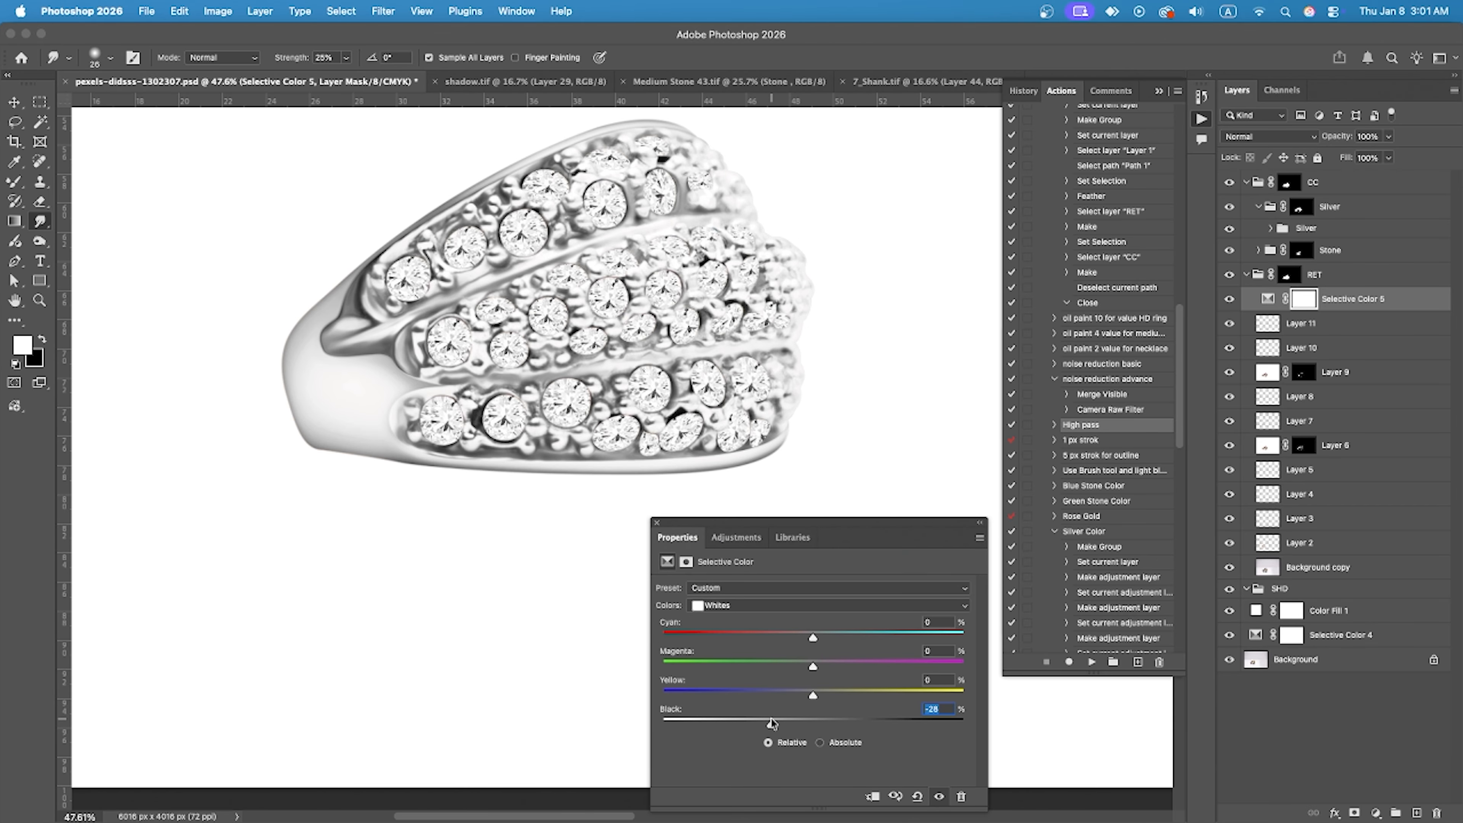
Compare the ring with and without the RET group's Selective Color adjustment and reset its settings.
click(1228, 299)
click(1229, 299)
click(1229, 299)
click(1229, 298)
click(917, 796)
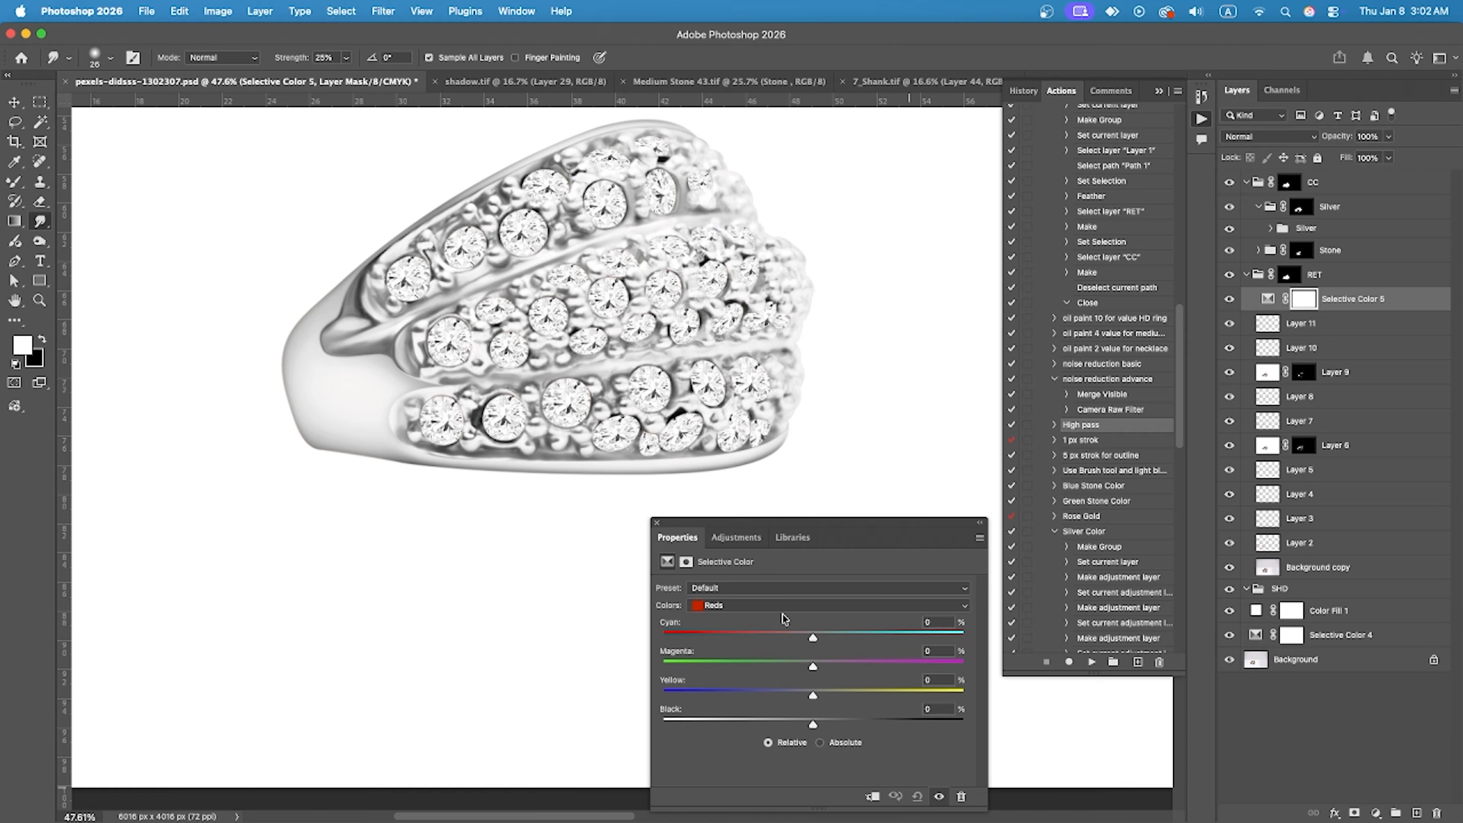
Set the Neutrals' Black to -19% in the Selective Color adjustment and compare the ring with and without it.
click(784, 605)
click(784, 714)
drag(813, 725, 793, 724)
click(1229, 298)
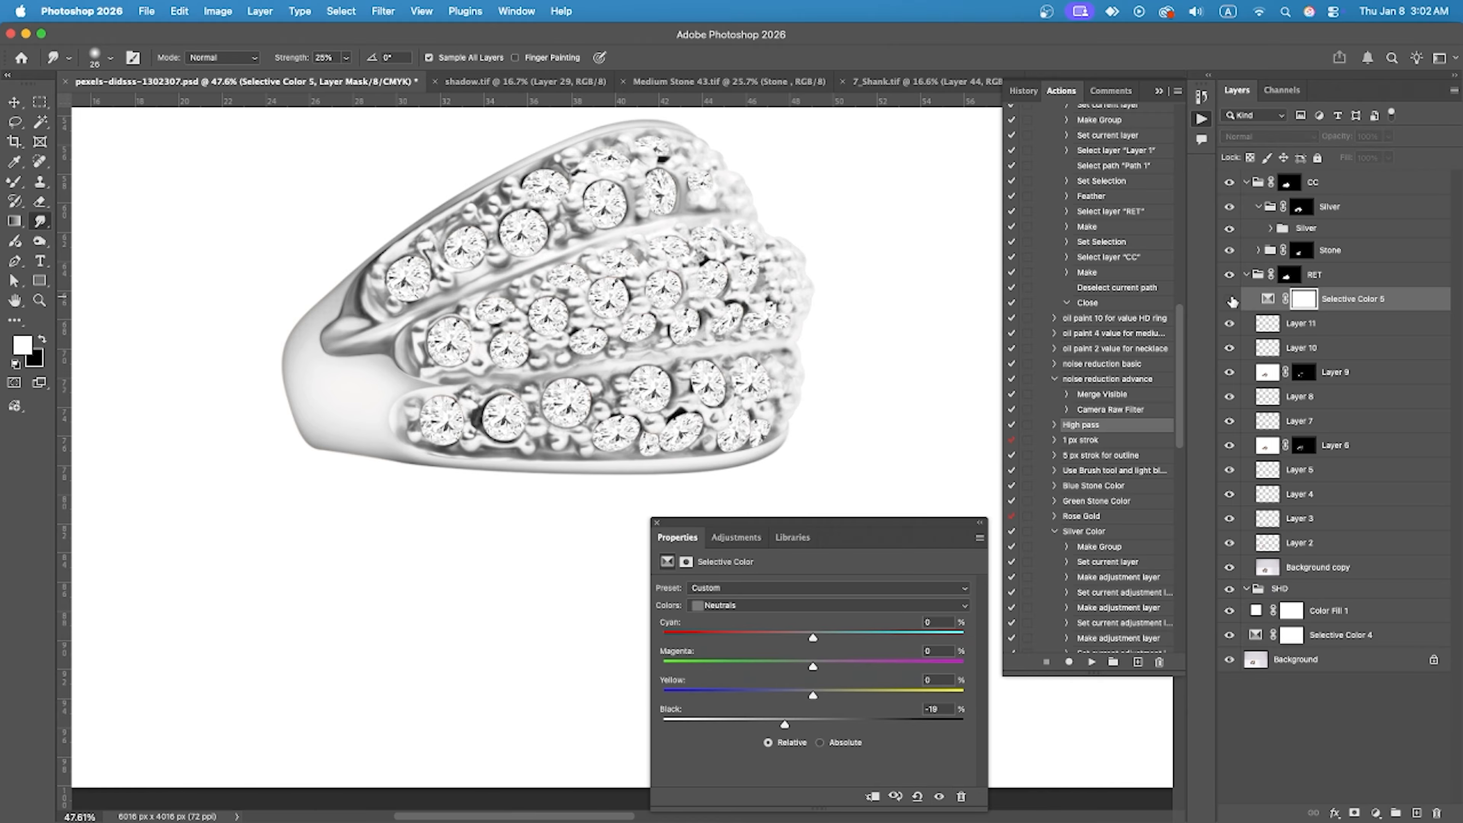
click(1229, 298)
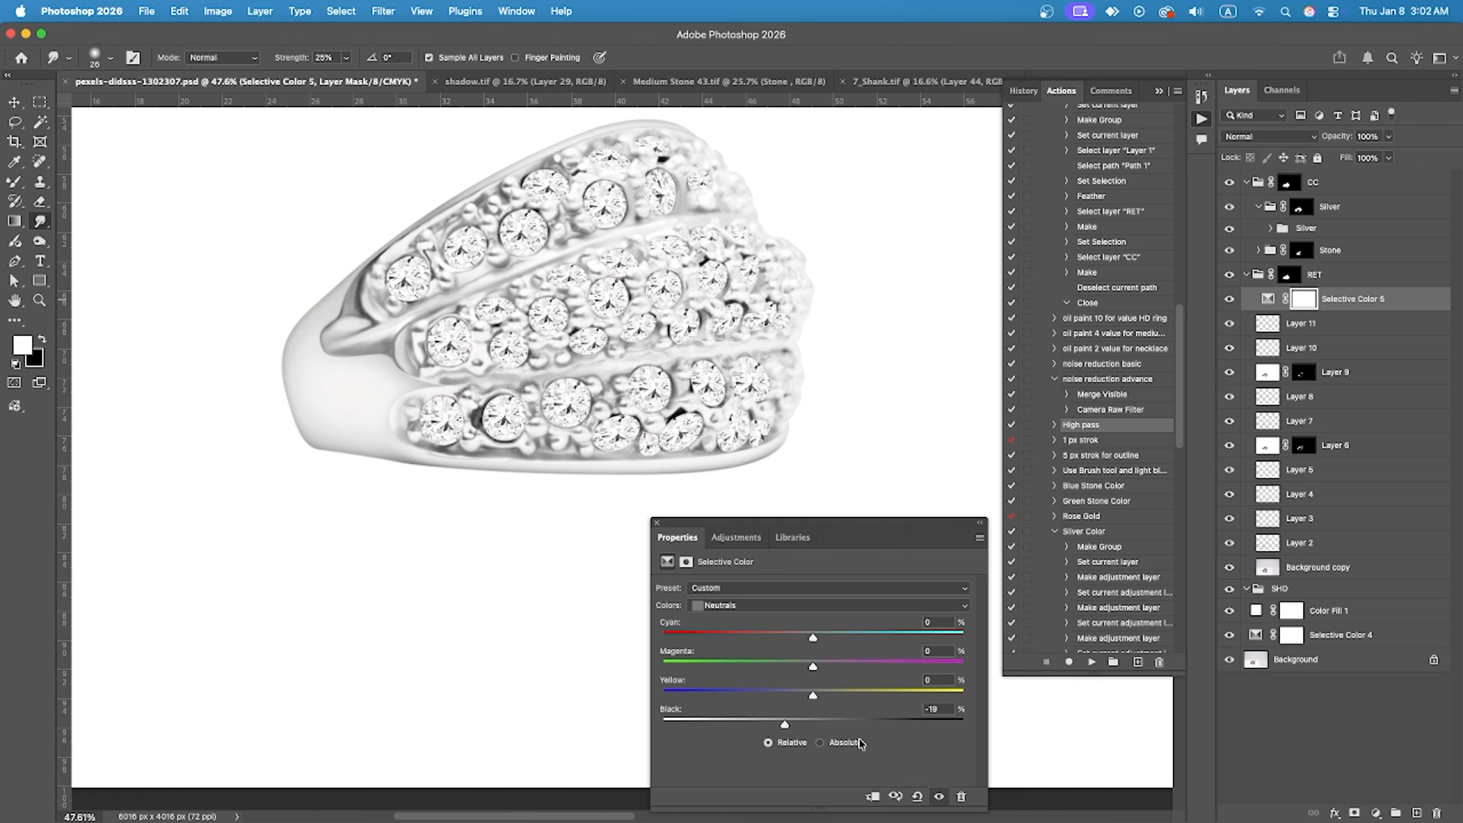
scroll(730, 214, down, 5)
scroll(550, 318, up, 6)
Select Layer 11 and compare the ring with and without its blurred outline.
click(1303, 323)
click(1229, 323)
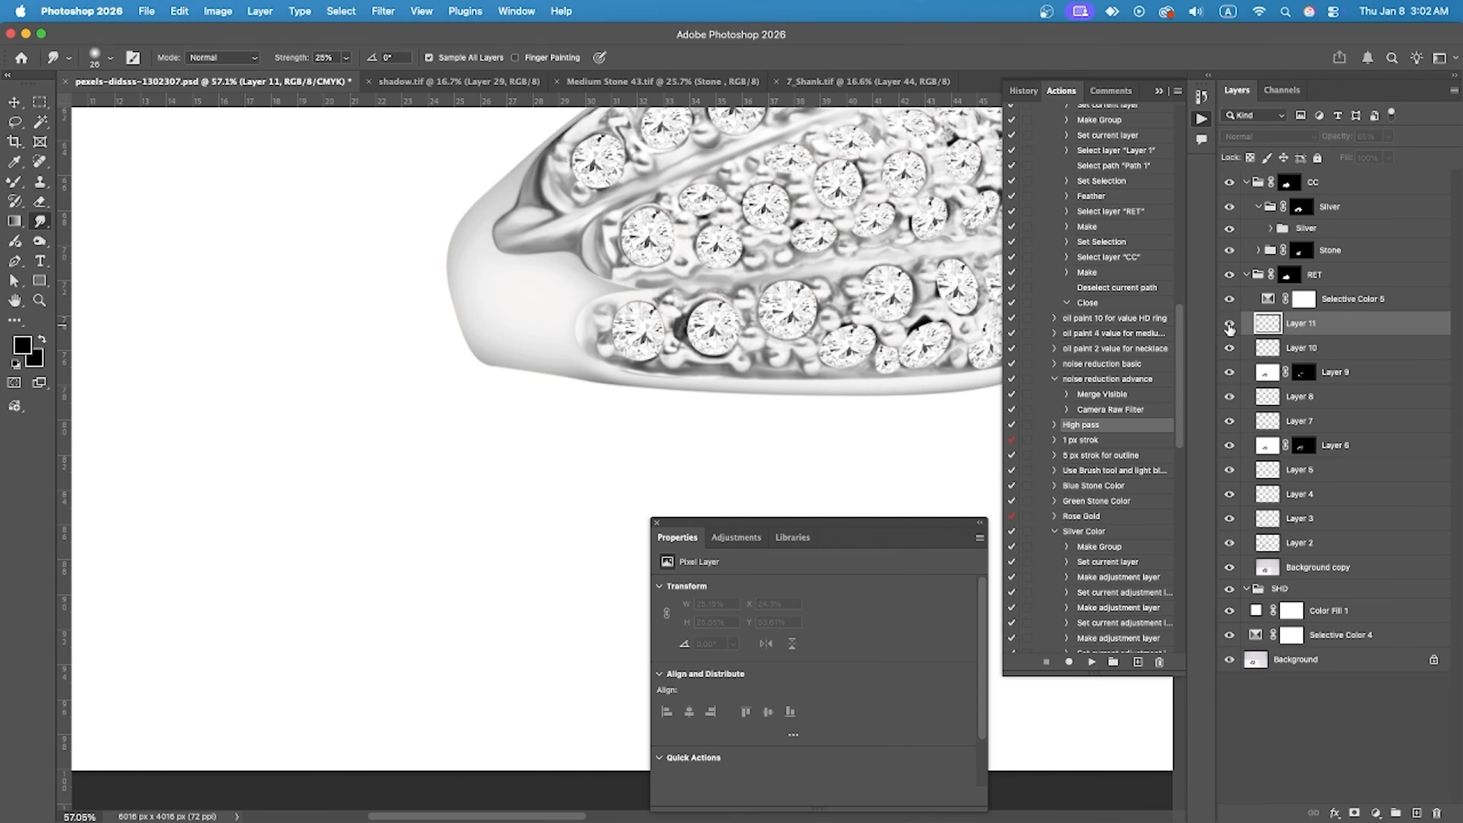